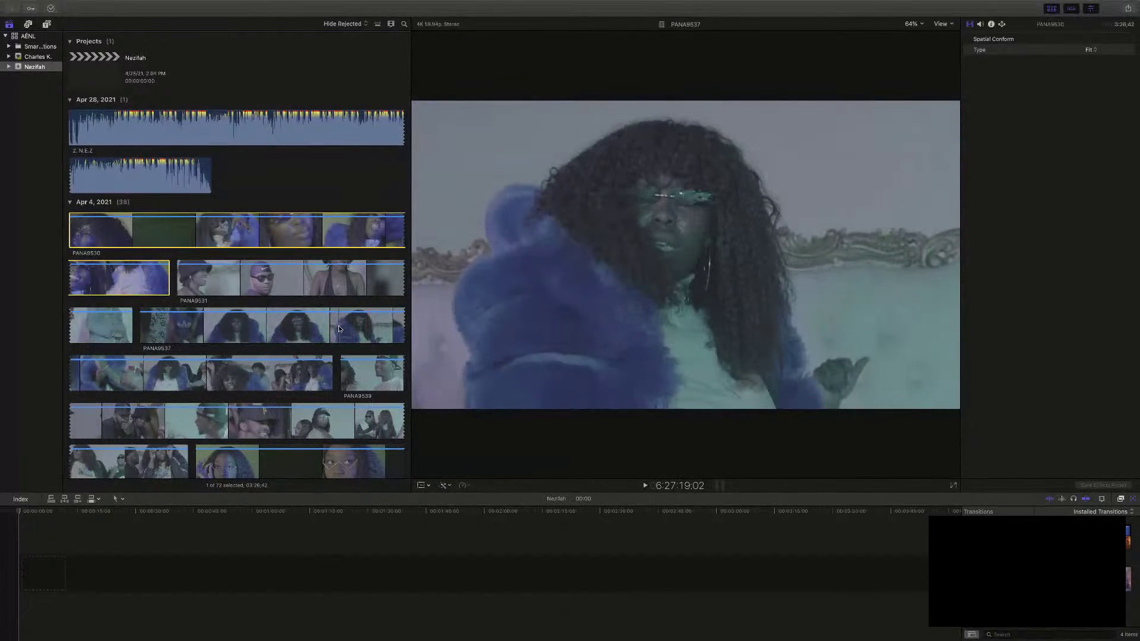
Add the clips PANA9537, PANA9525 and PANA9522 to the current selection in the event browser
left_click(339, 325, "super")
scroll(339, 326, "down", 1)
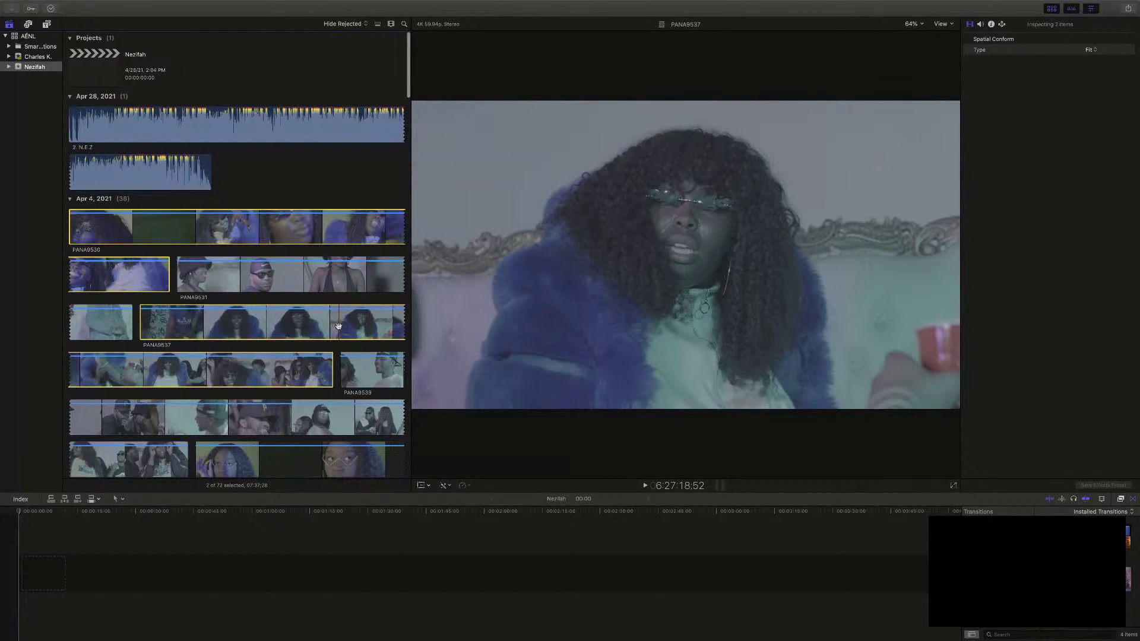
scroll(338, 325, "down", 3)
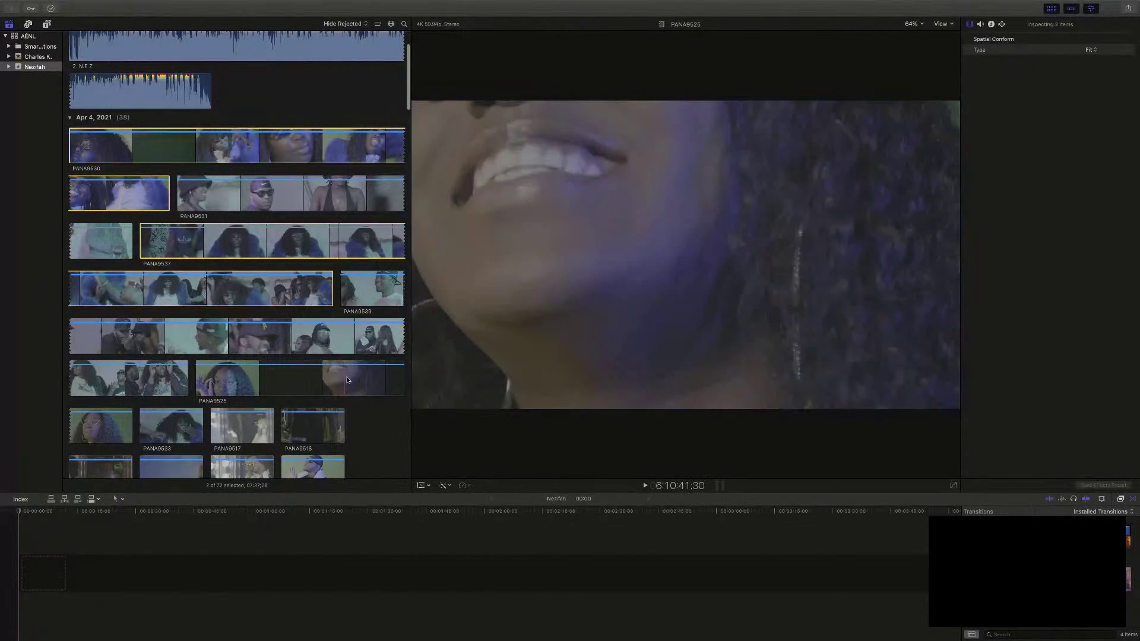
left_click(349, 380, "super")
scroll(267, 362, "down", 4)
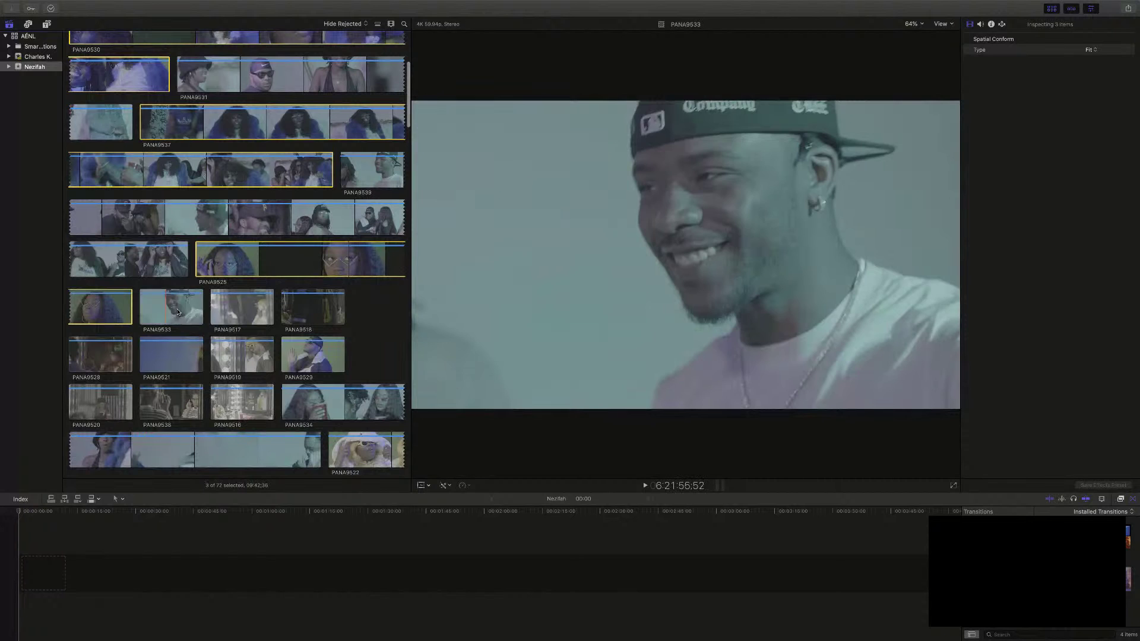
scroll(255, 314, "down", 4)
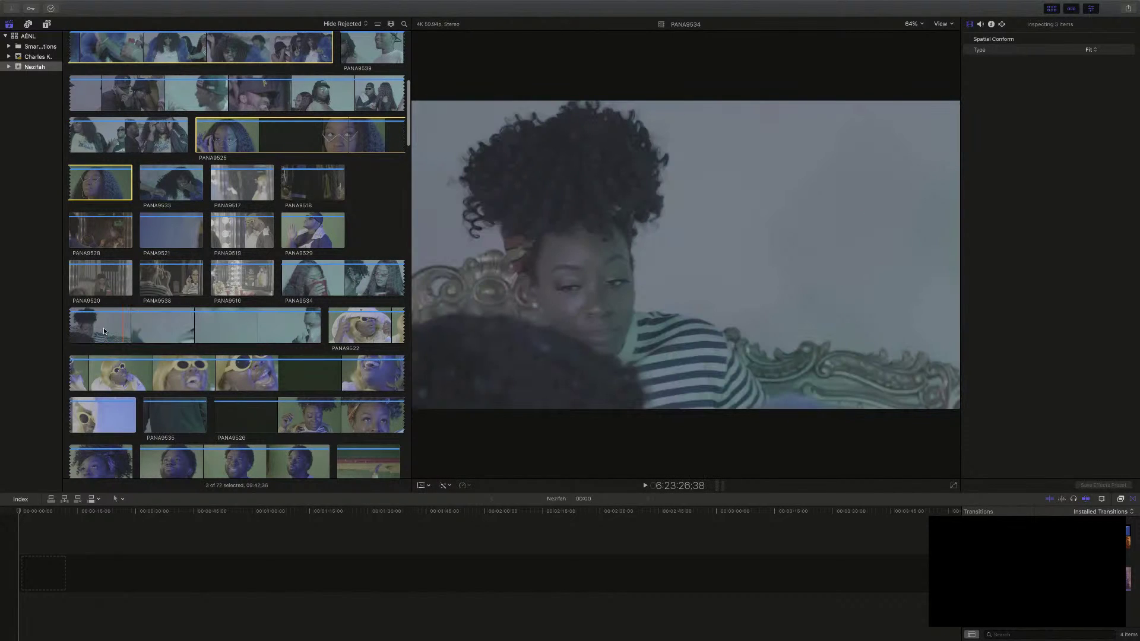
left_click(360, 327, "super")
Extend the clip selection with the green-screen takes PANA9526, PANA9523 and PANA9524
scroll(360, 327, "down", 4)
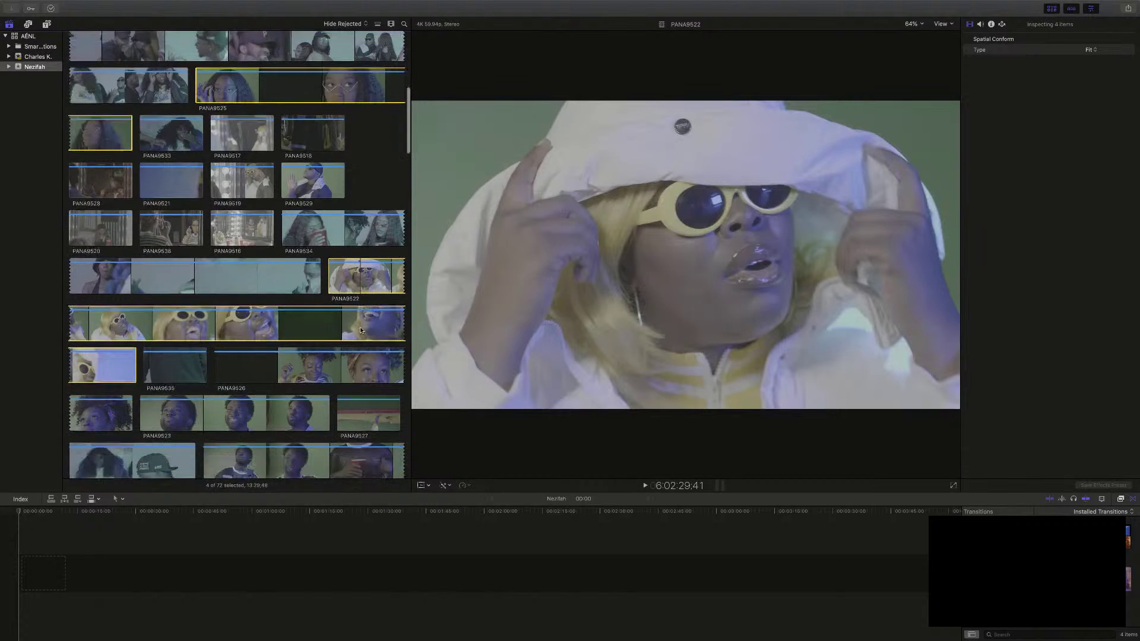
scroll(360, 330, "down", 3)
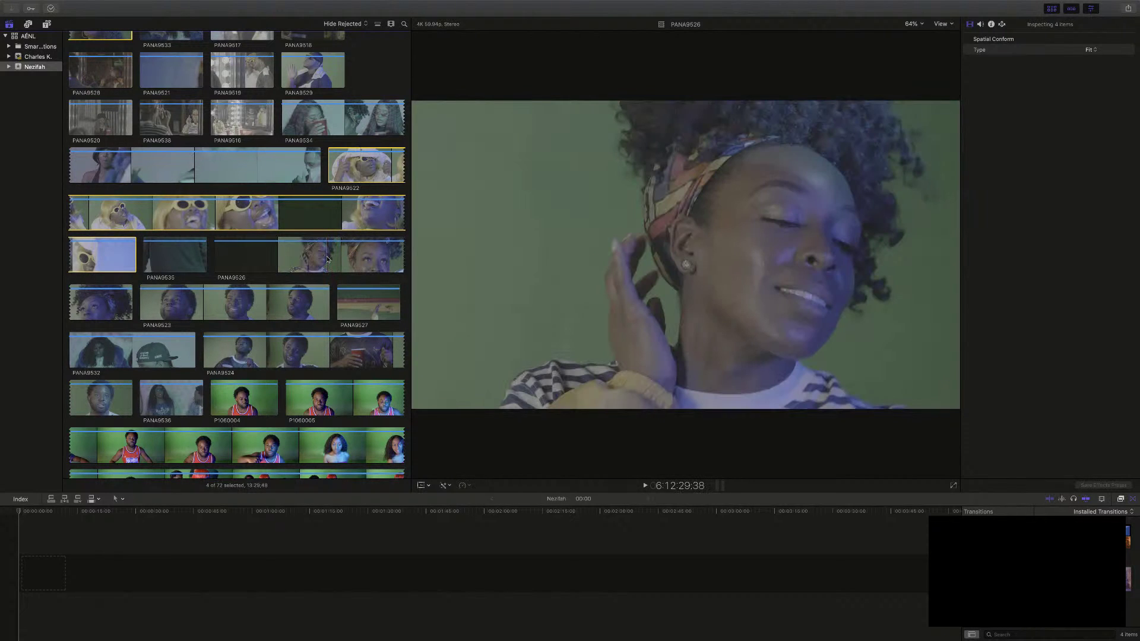
left_click(291, 306, "super")
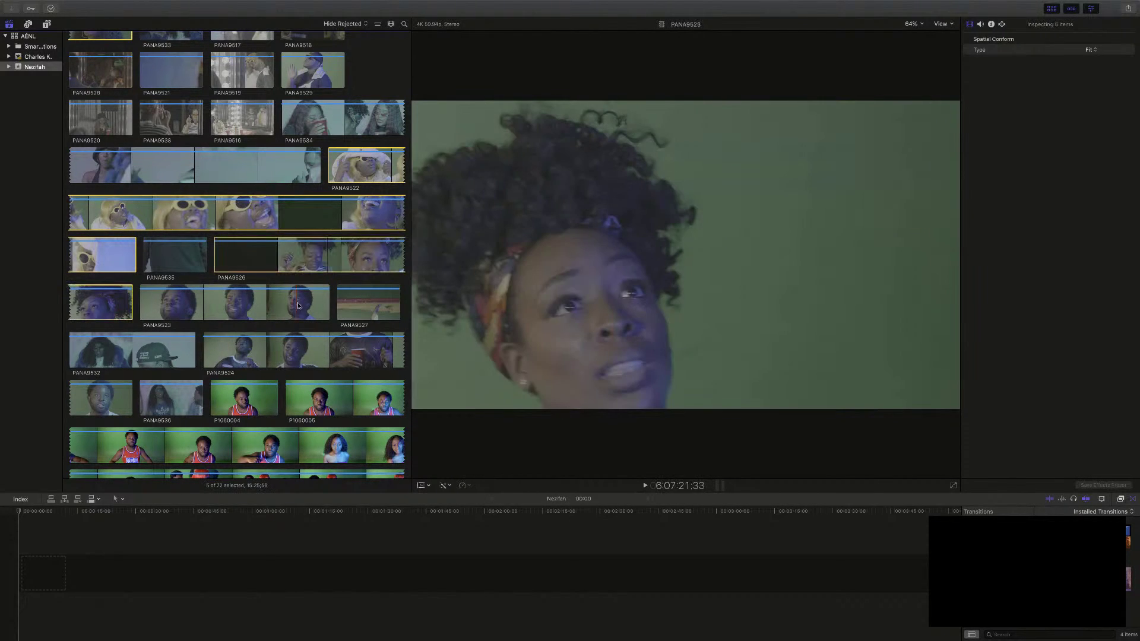
left_click(298, 304, "super")
scroll(300, 300, "down", 1)
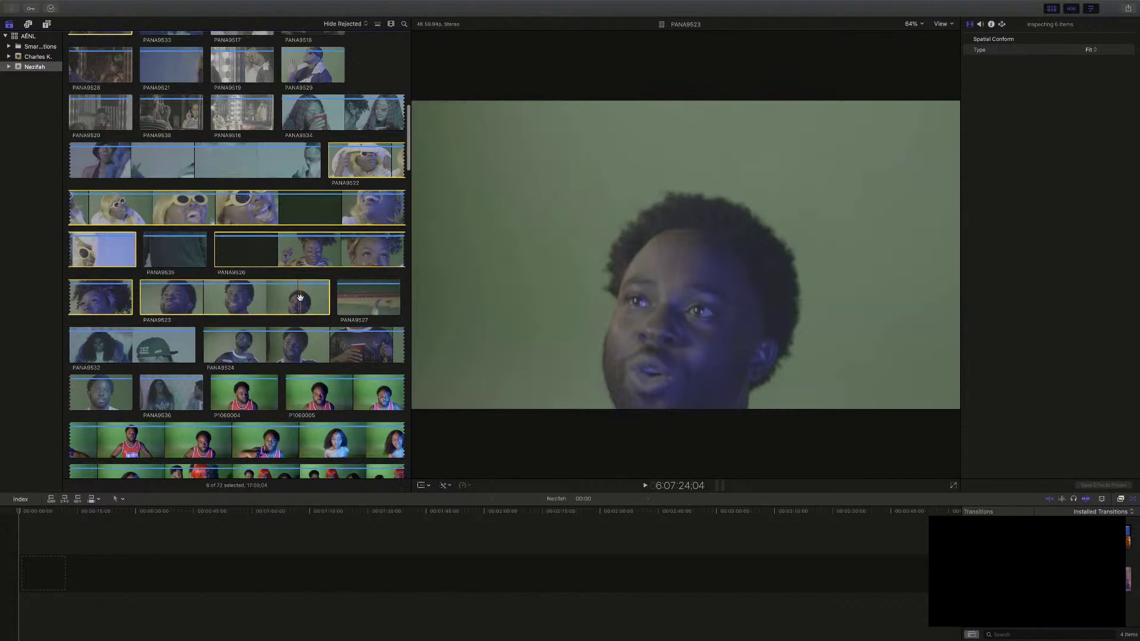
scroll(300, 298, "down", 3)
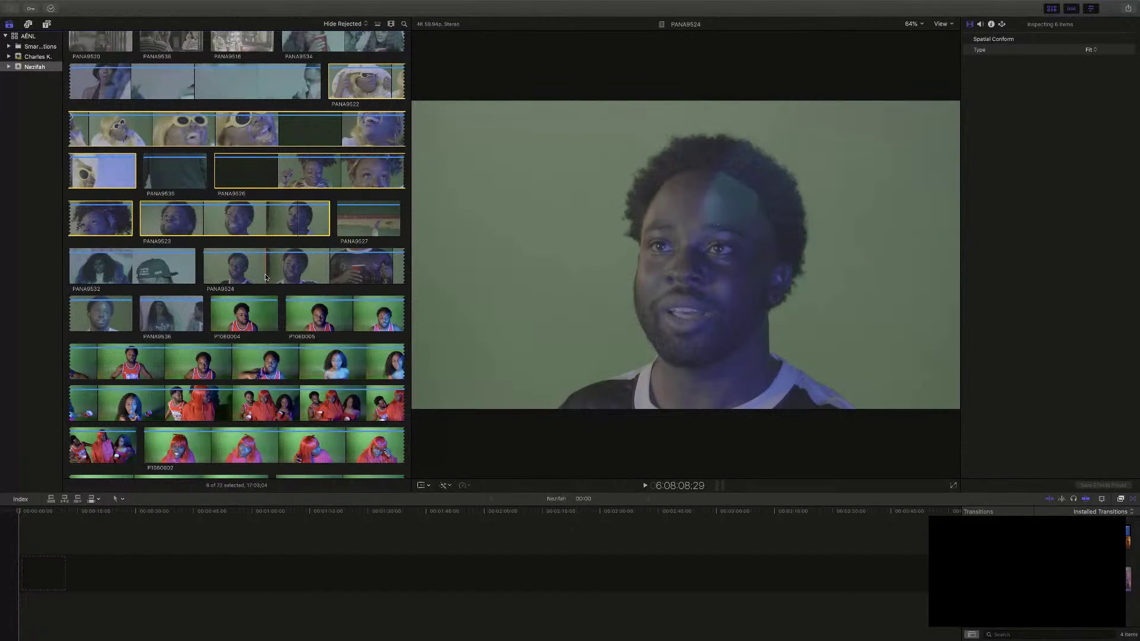
left_click(263, 277, "super")
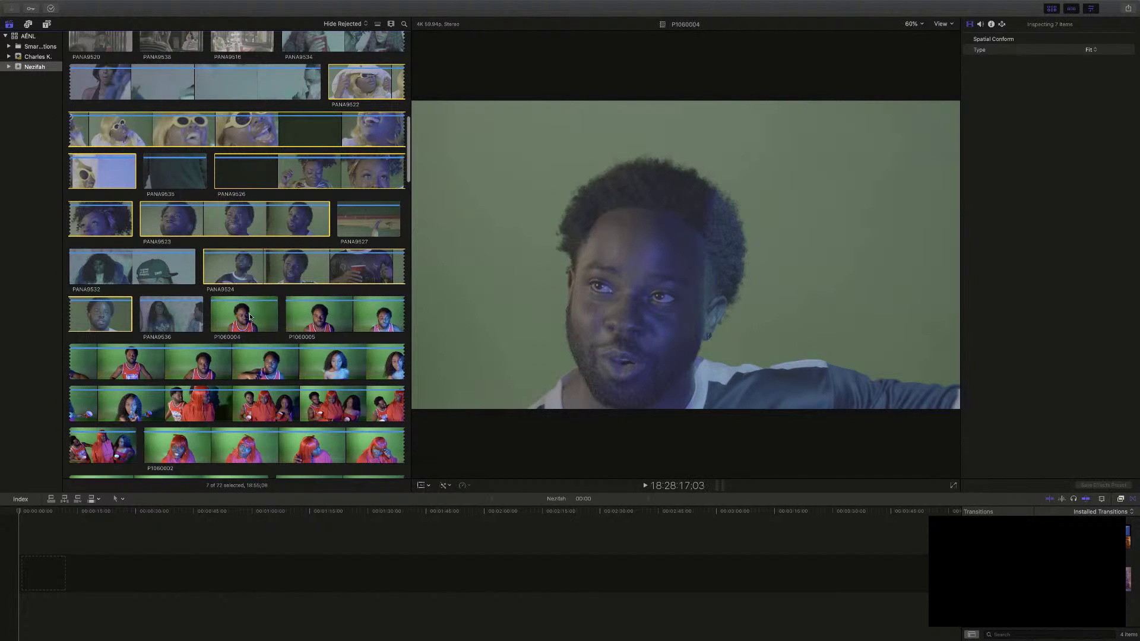
Add the green-screen clips P1060005, P1060002 and P1060003 to the selection
left_click(313, 319, "super")
scroll(297, 315, "down", 5)
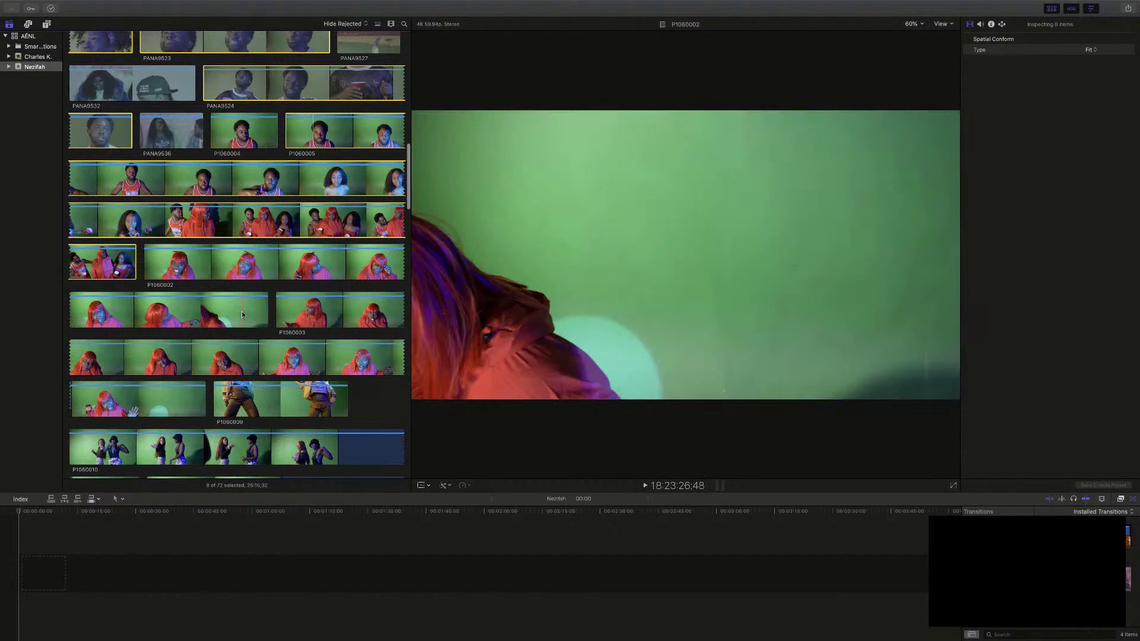
left_click(241, 311, "super")
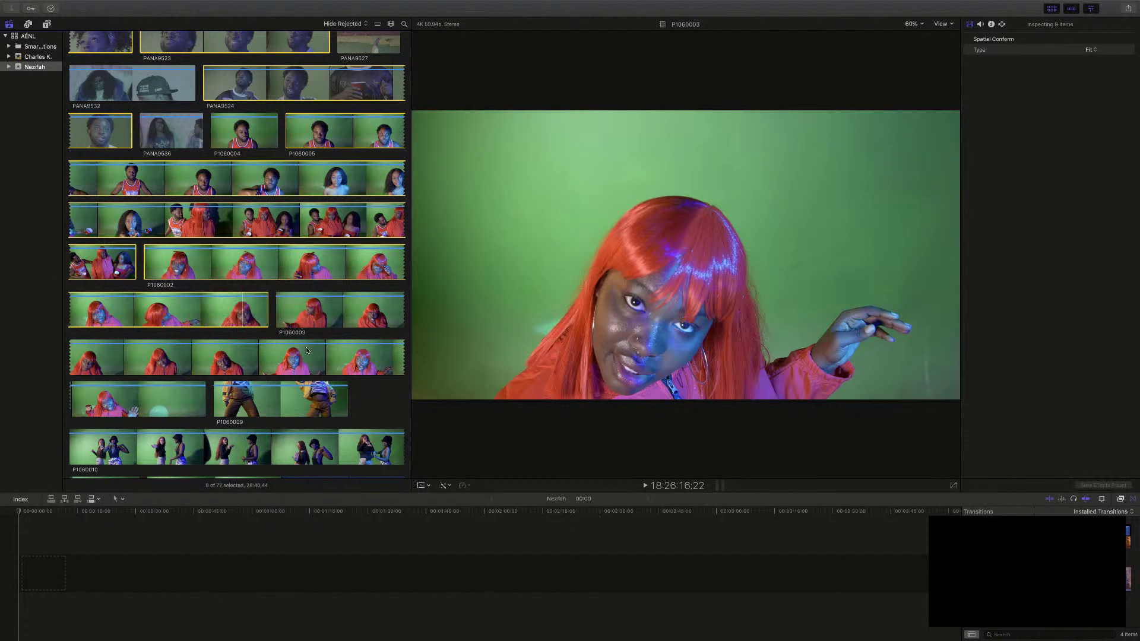
left_click(298, 364, "super")
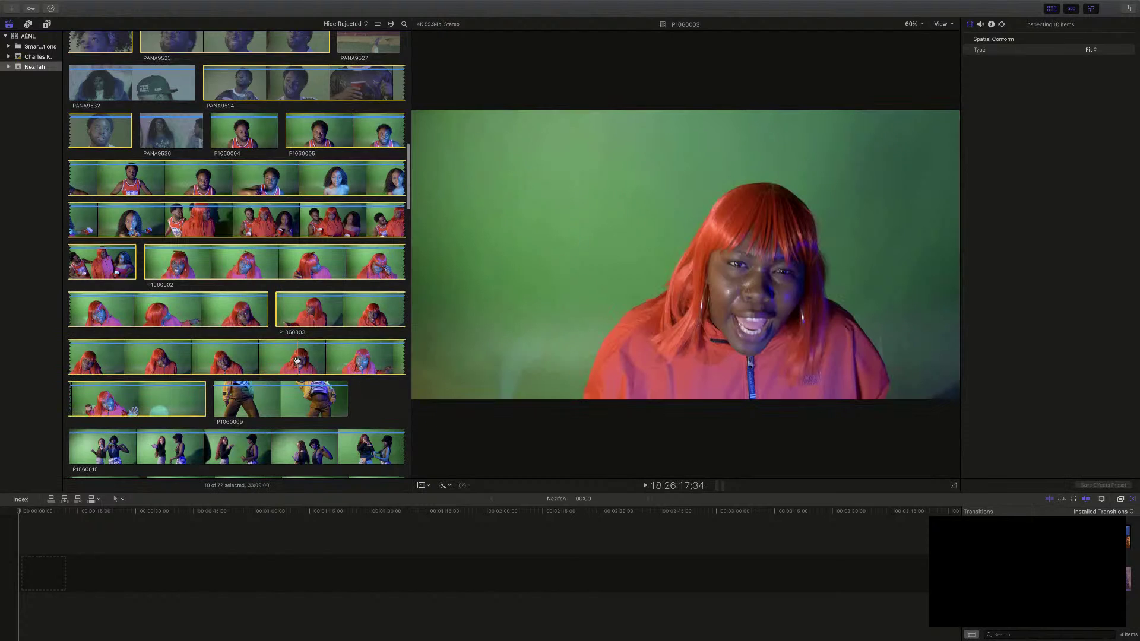
Include the clips P1060011, P1060010, P1060012 and P1060015 in the multi-clip selection
scroll(297, 362, "down", 5)
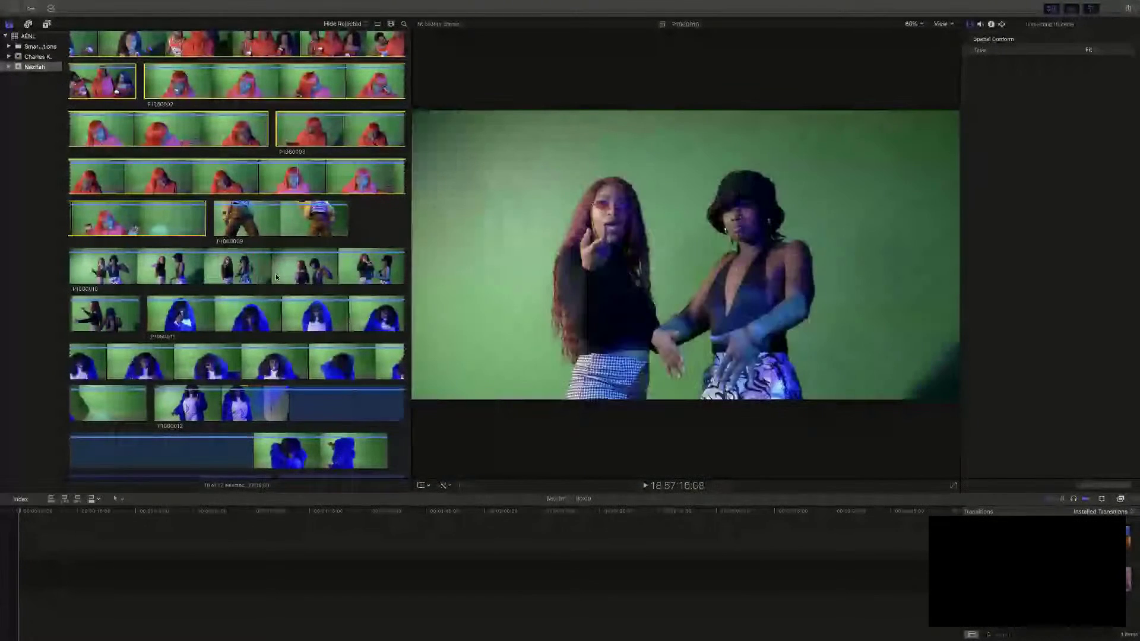
left_click(257, 320, "super")
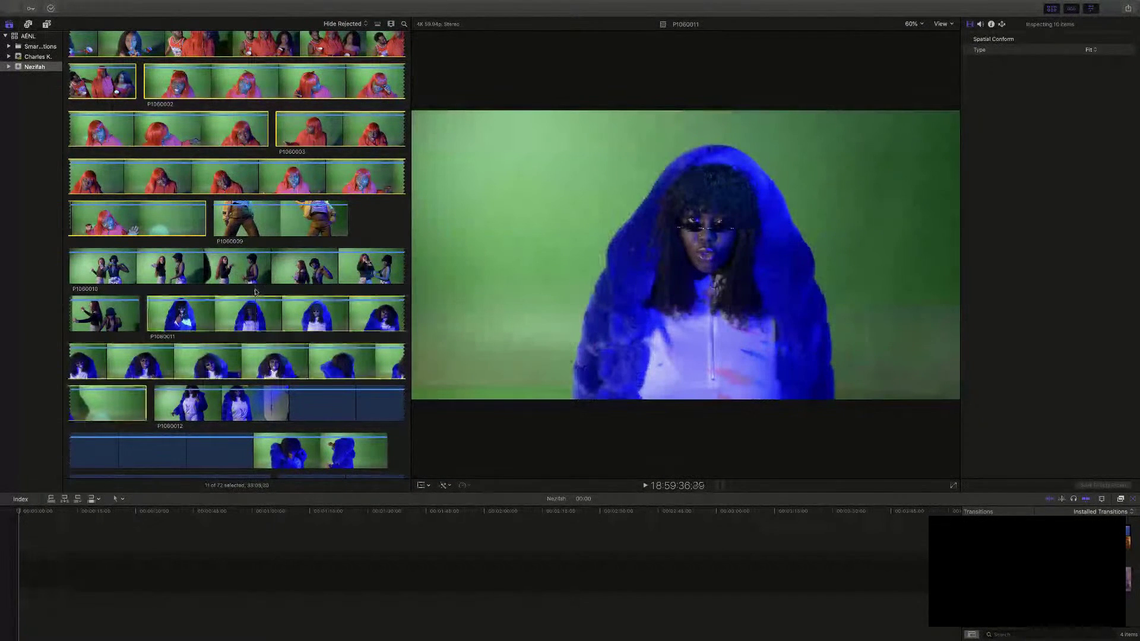
left_click(253, 272, "shift")
scroll(252, 272, "down", 5)
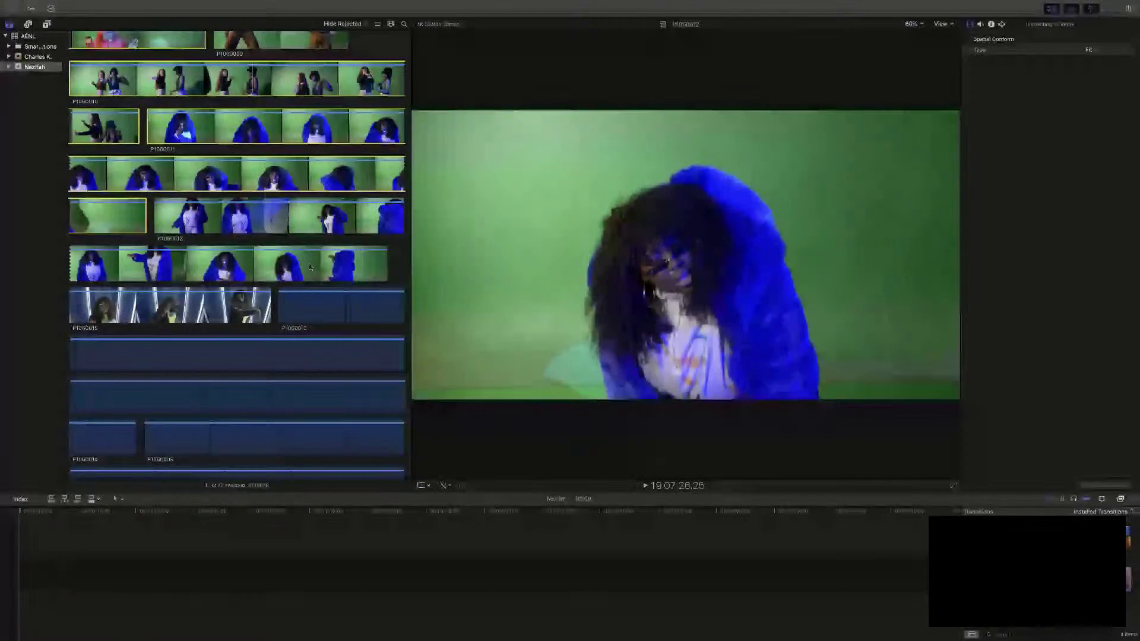
left_click(353, 266, "super")
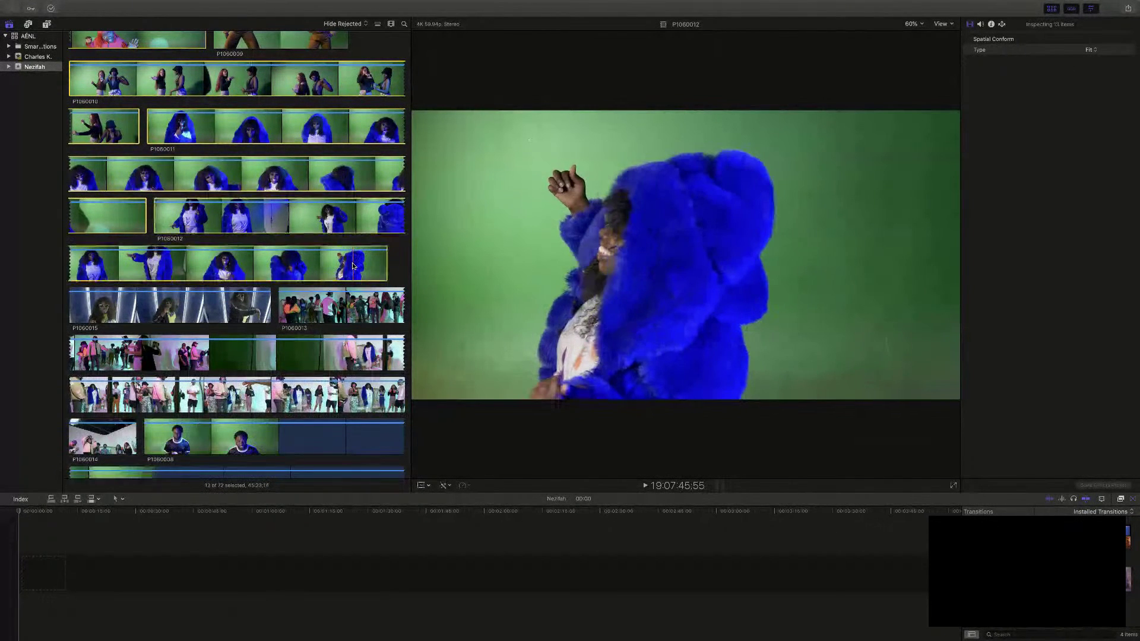
left_click(195, 309, "super")
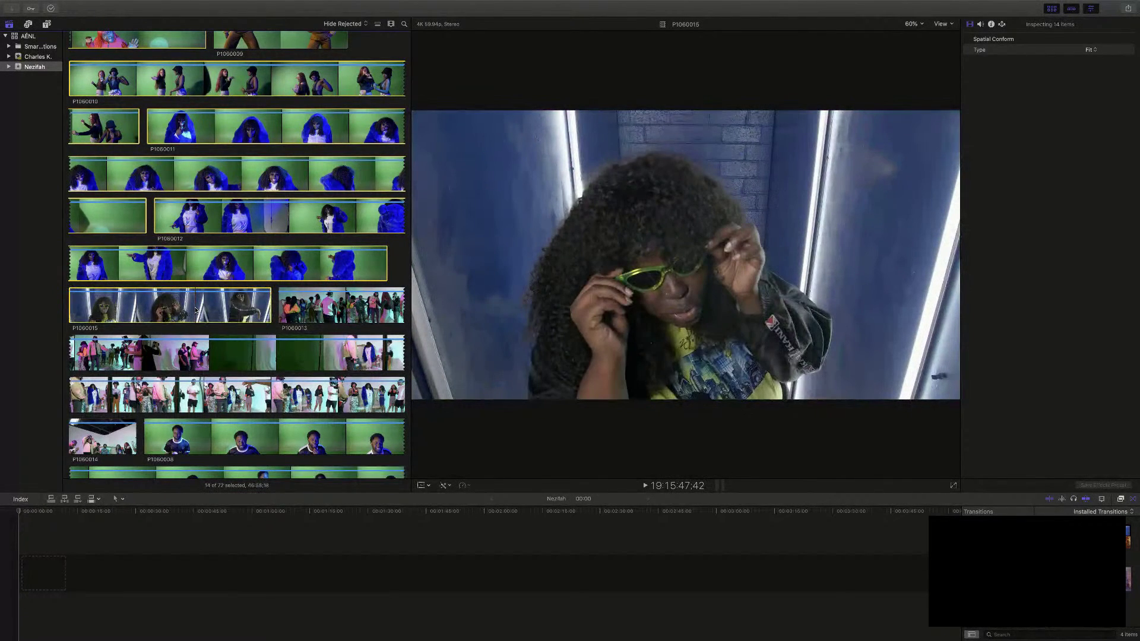
Add the remaining April 4 performance clips P1060008, P1060007 and P1060006 to the selection
scroll(196, 309, "down", 3)
scroll(195, 309, "down", 2)
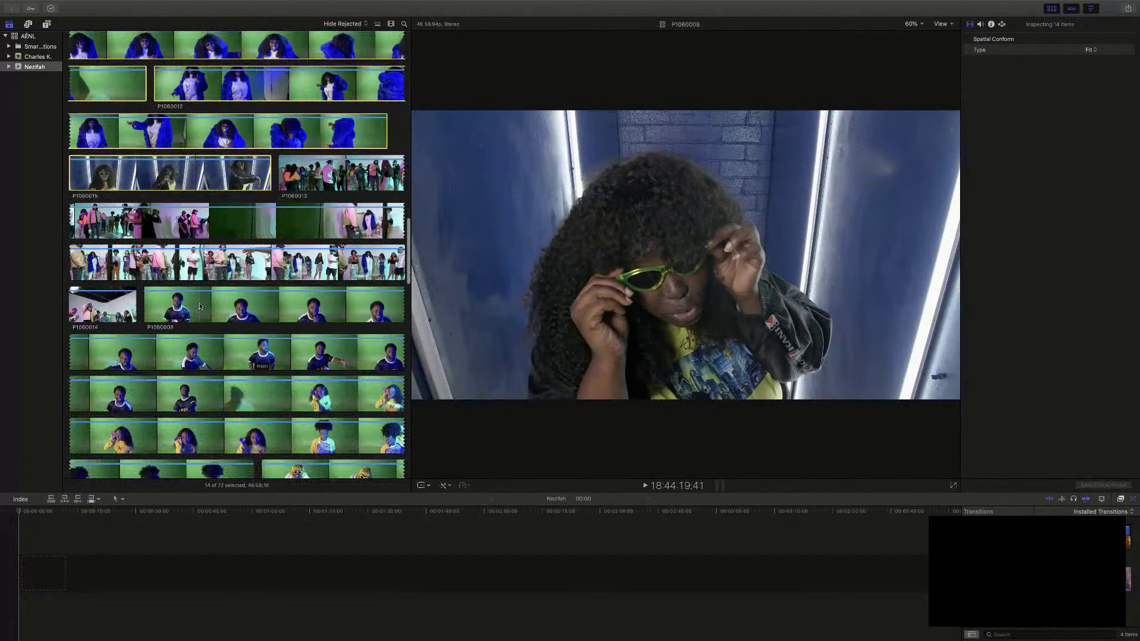
left_click(202, 307, "super")
scroll(203, 306, "down", 6)
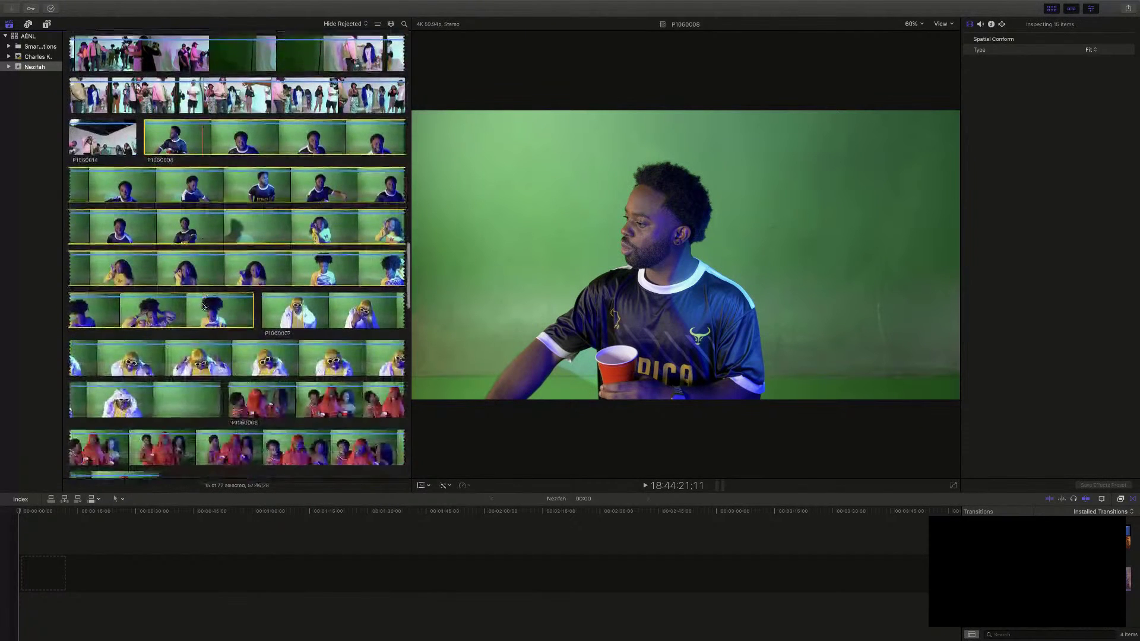
left_click(198, 322, "super")
scroll(198, 323, "down", 4)
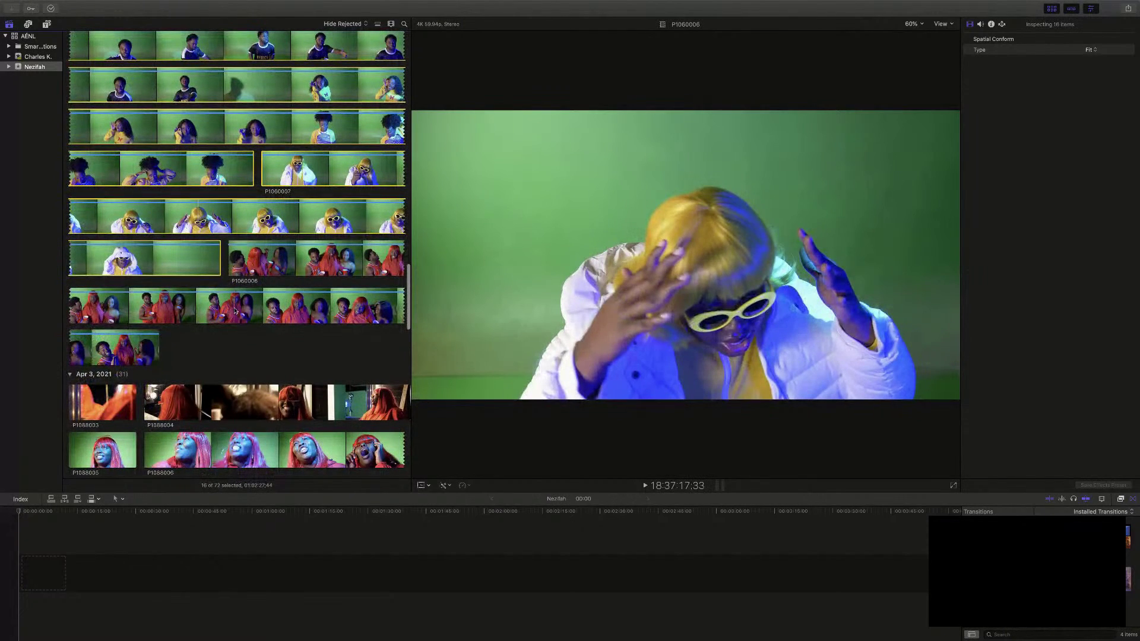
left_click(234, 311, "super")
Extend the selection into the April 3 footage with clips P1088006, P1088007 and P1088011
scroll(234, 311, "down", 2)
scroll(234, 311, "down", 5)
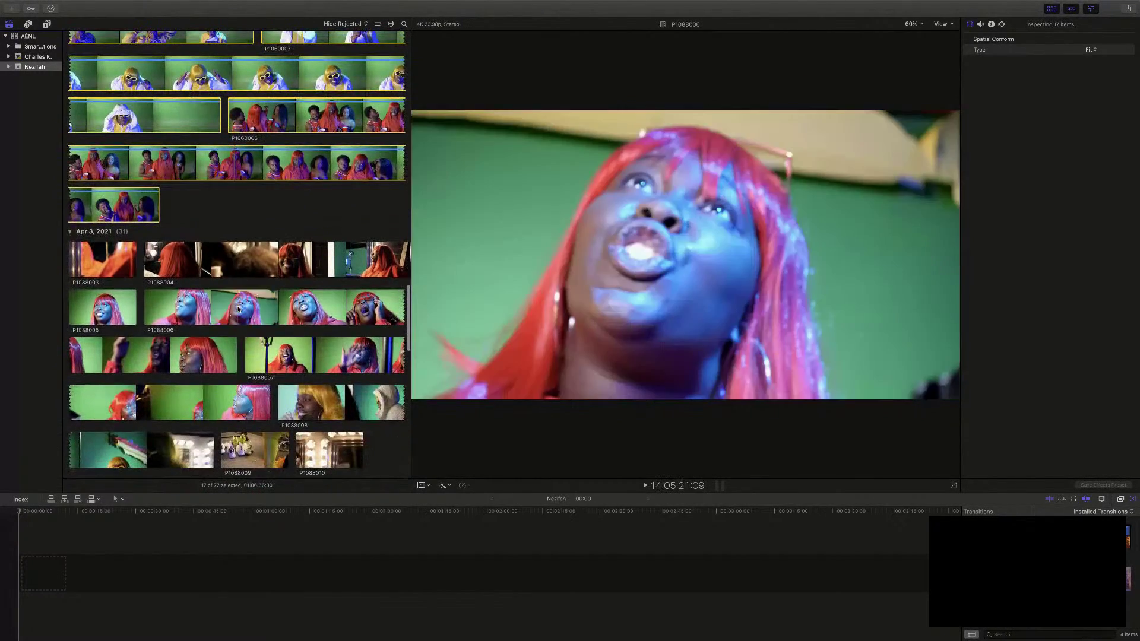
left_click(238, 309, "super")
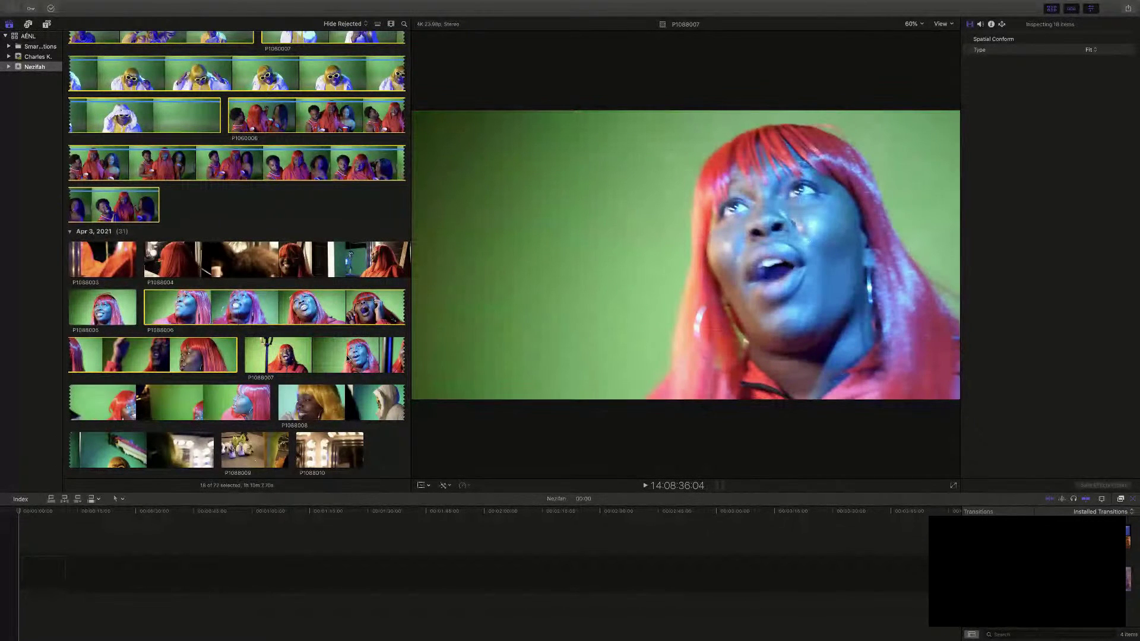
left_click(179, 403, "super")
scroll(298, 352, "down", 5)
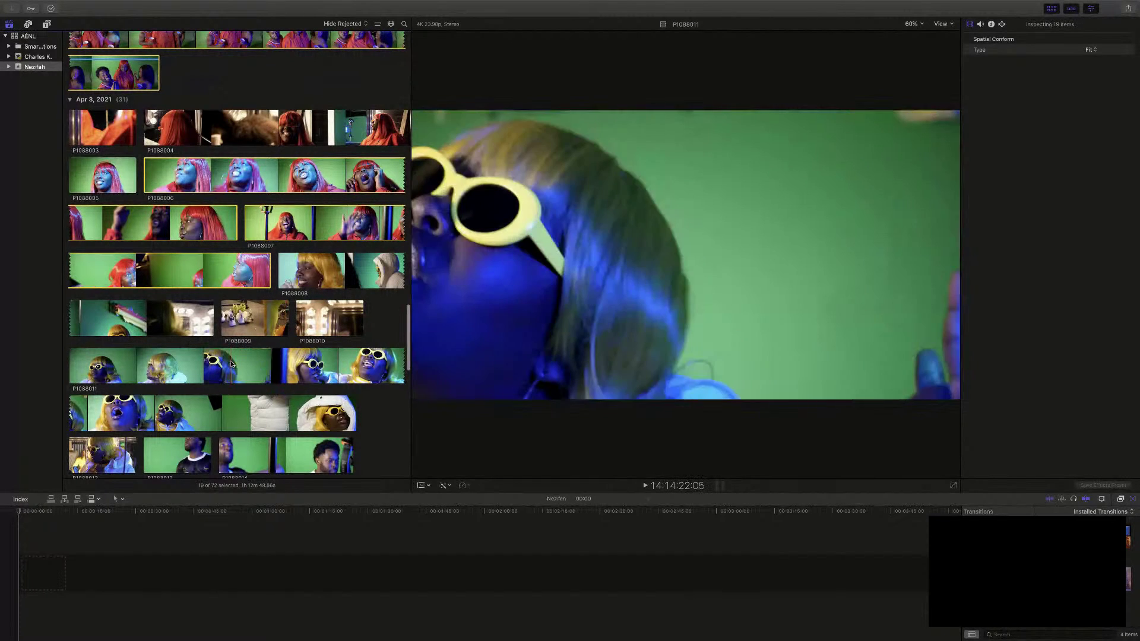
left_click(154, 367, "super")
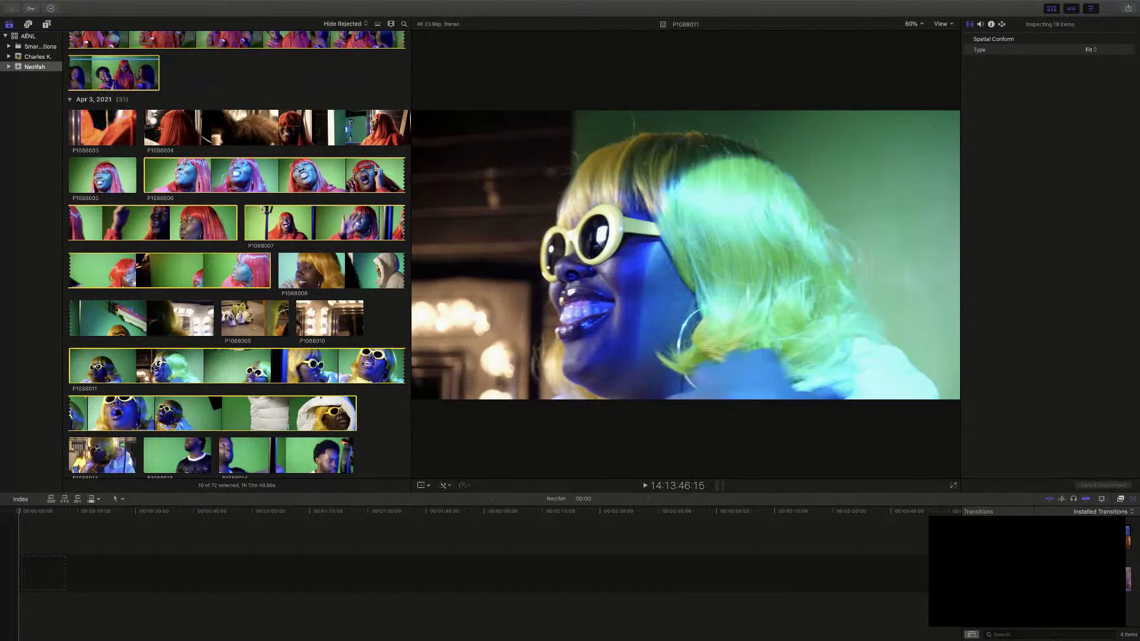
Add the April 3 green-screen clips P1088016, P1088018 and P1088019 to the selection
scroll(367, 362, "down", 5)
scroll(367, 361, "down", 3)
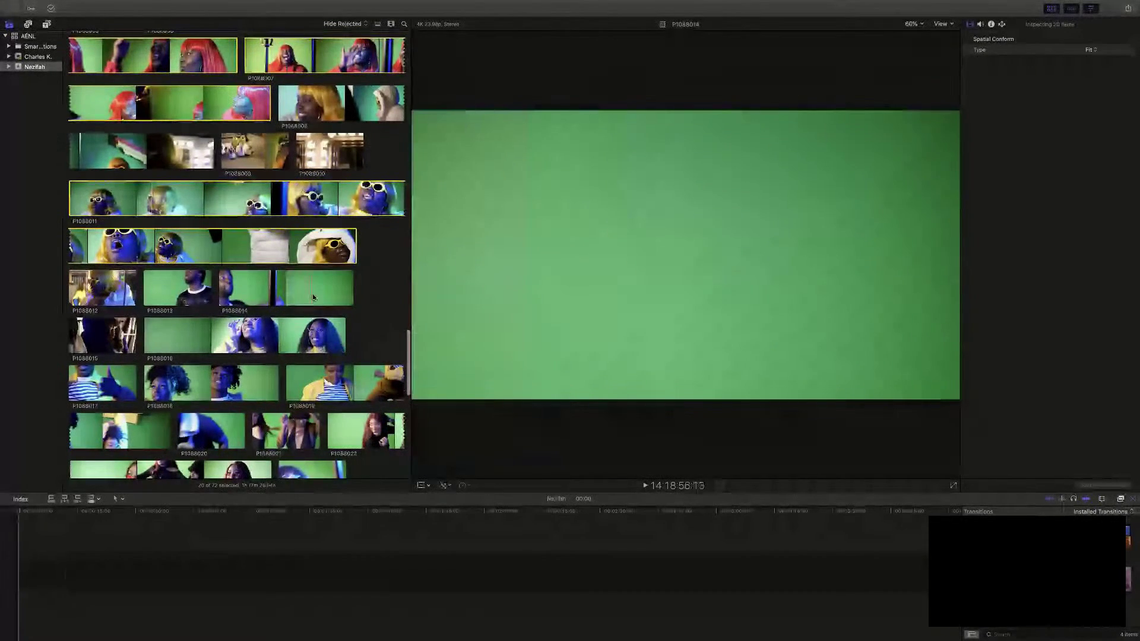
left_click(254, 333, "super")
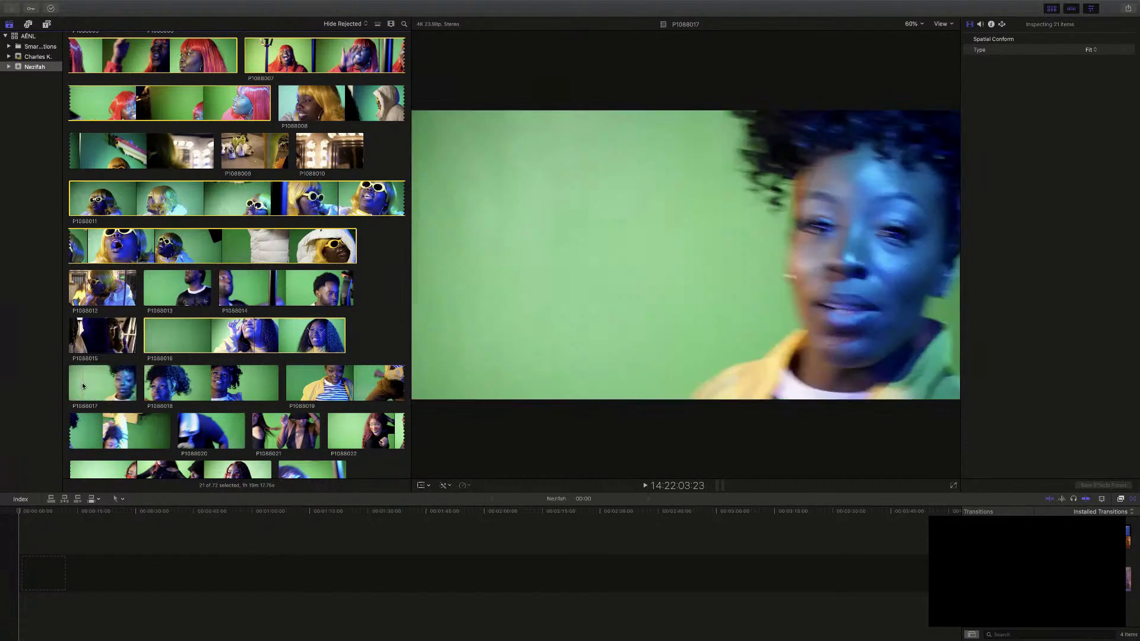
left_click(188, 387, "super")
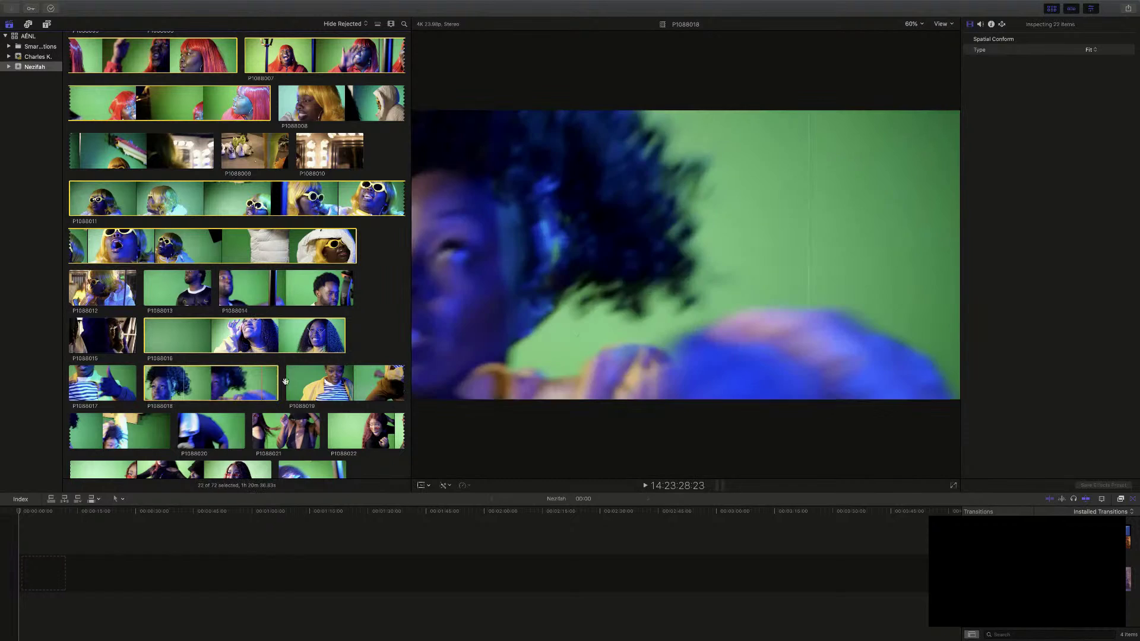
left_click(385, 383, "super")
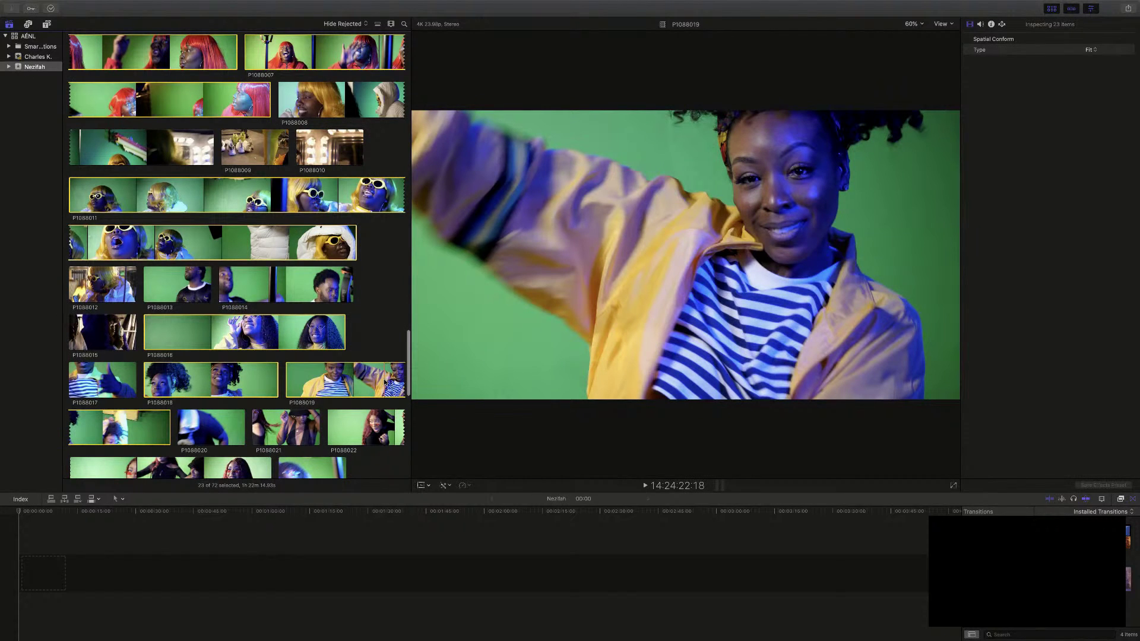
Add the April 3 clips P1088022, P1088024, P1088025 and P1088026 to the selection
scroll(198, 340, "down", 5)
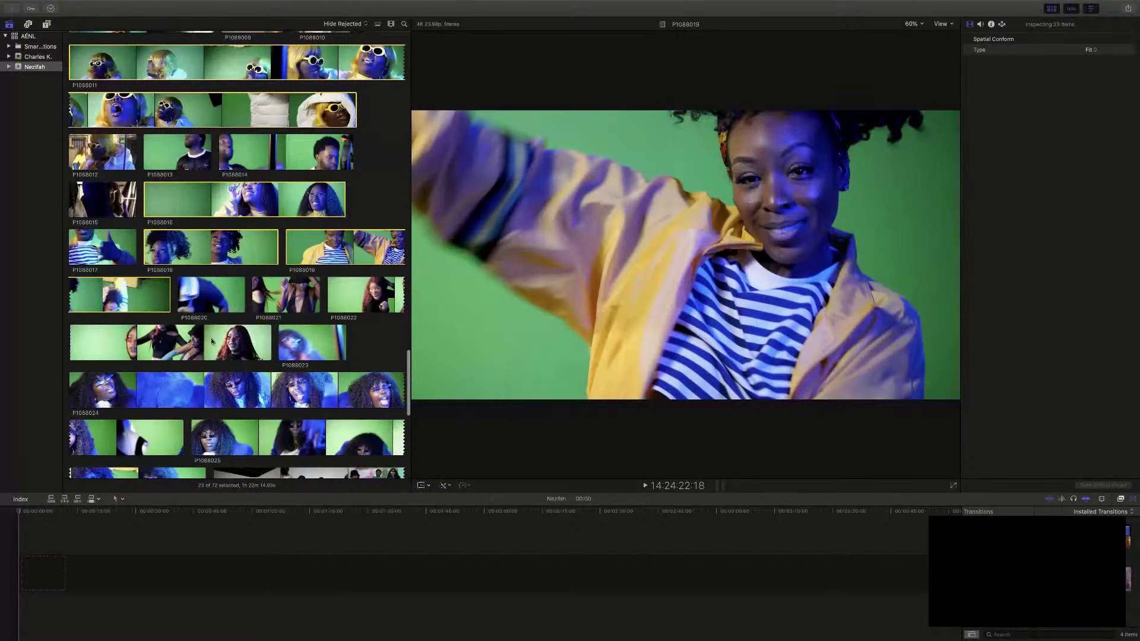
left_click(223, 342, "super")
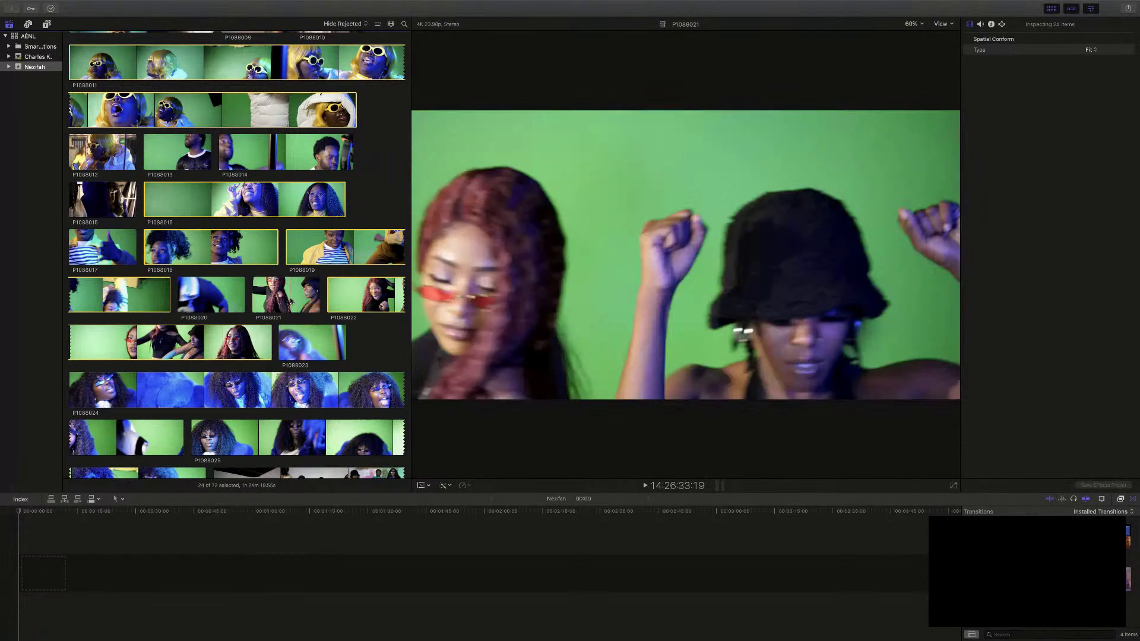
scroll(215, 300, "down", 3)
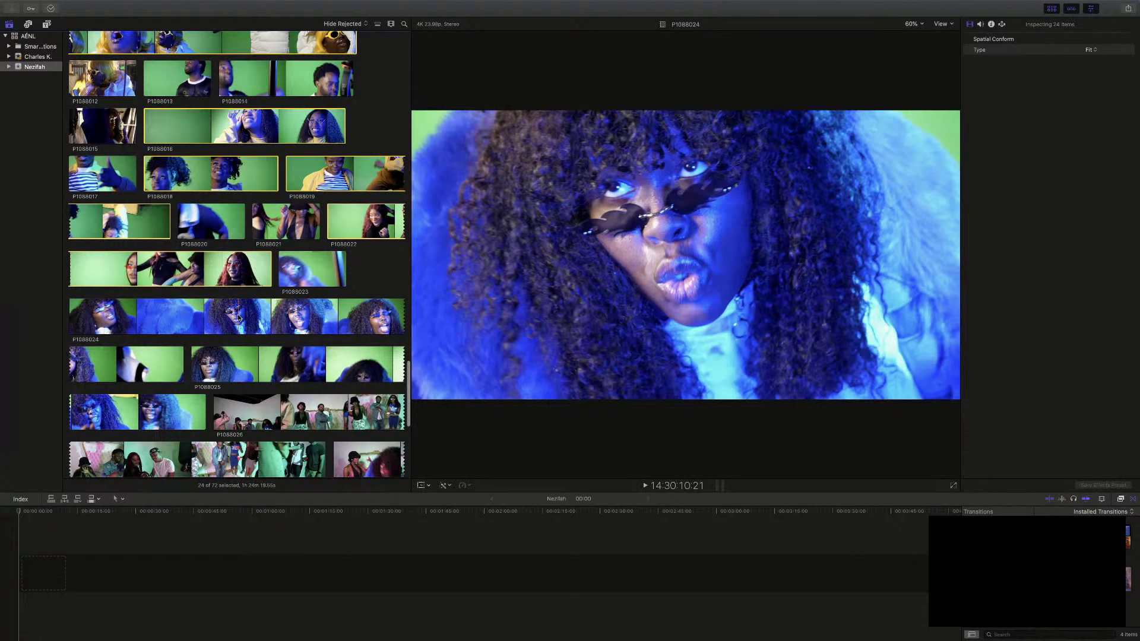
scroll(235, 320, "down", 2)
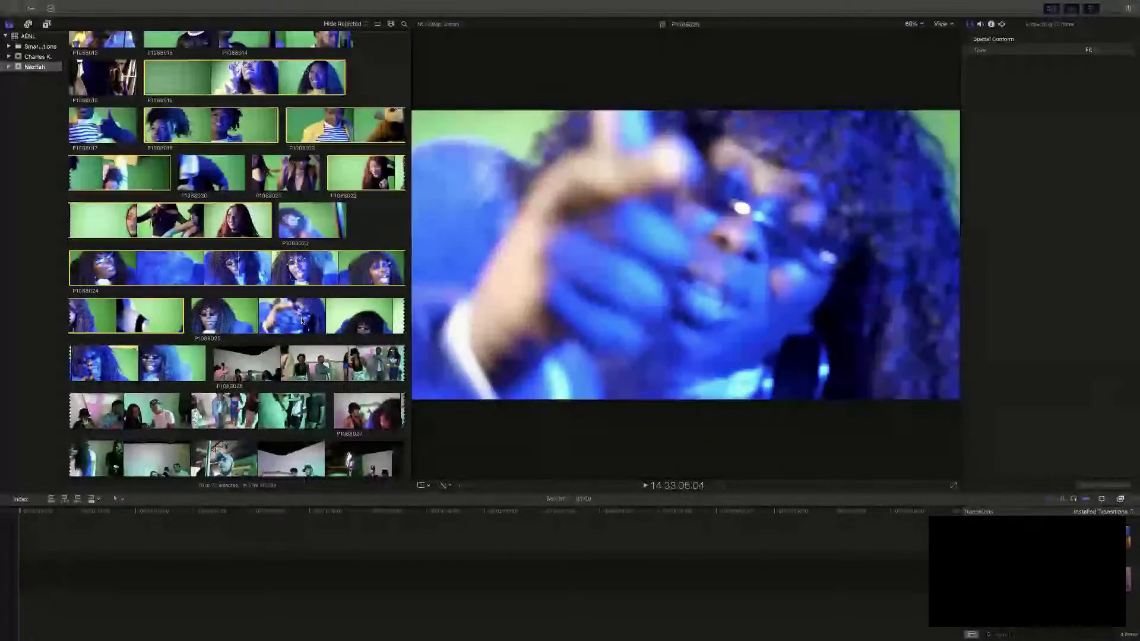
scroll(301, 320, "down", 5)
scroll(302, 319, "down", 5)
scroll(302, 318, "up", 3)
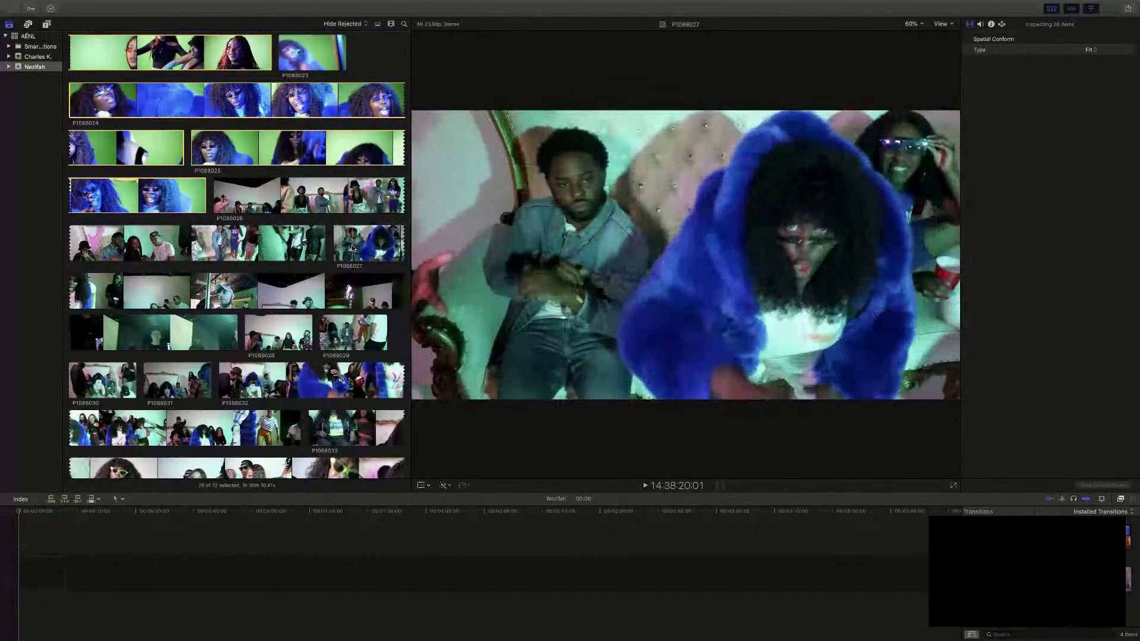
left_click(279, 243, "super")
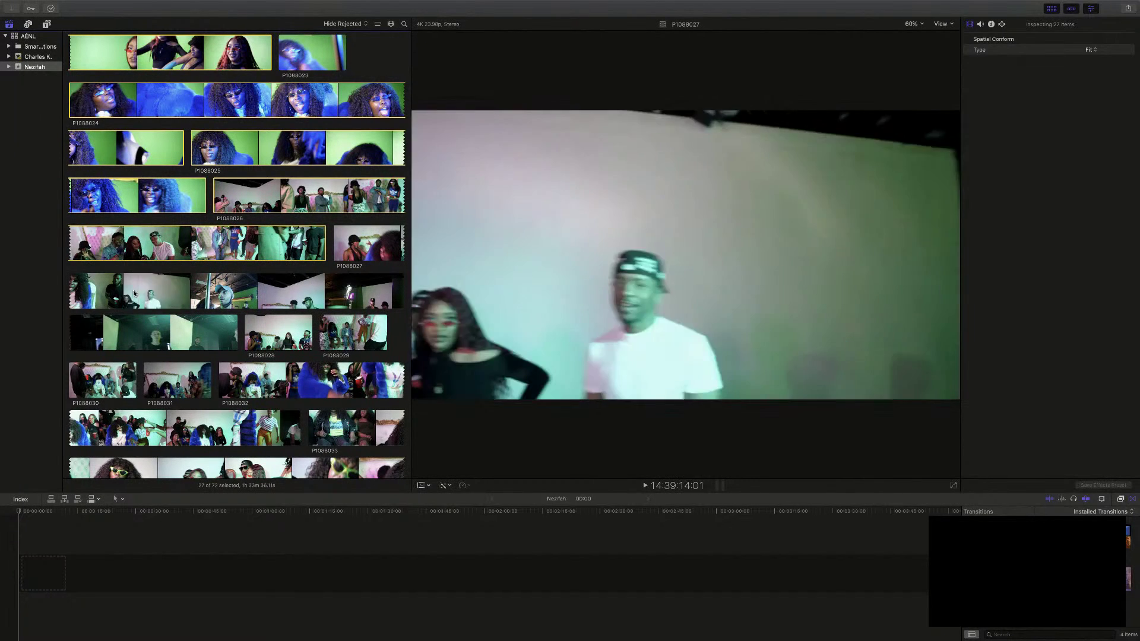
Add the April 3 clips P1088027, P1088032 and P1088033 to the selection
left_click(88, 292, "super")
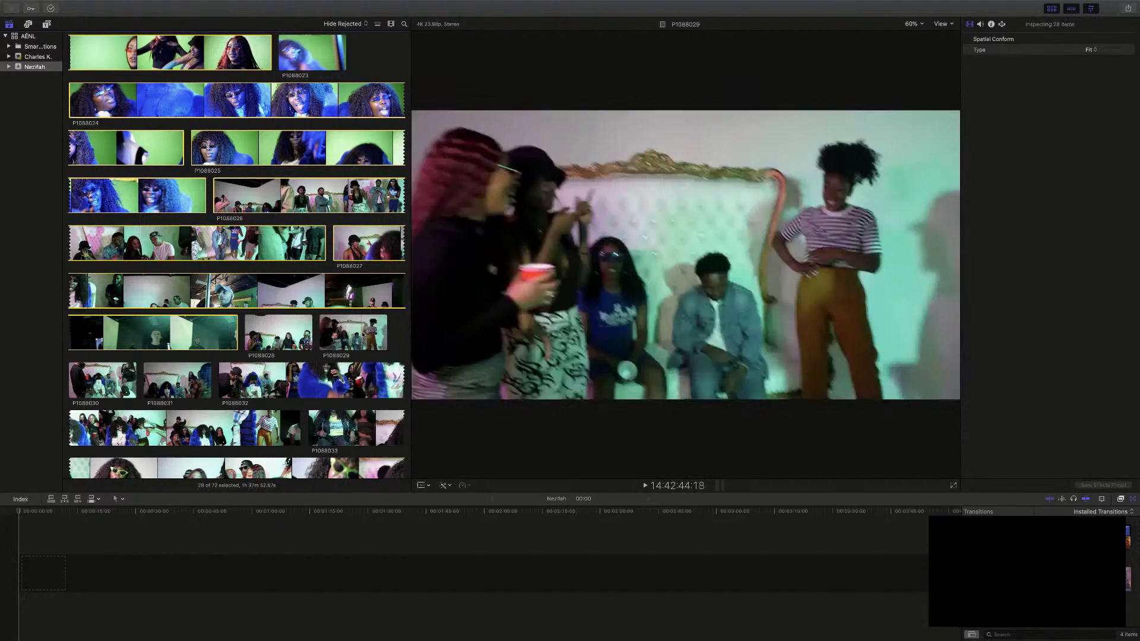
scroll(360, 334, "down", 5)
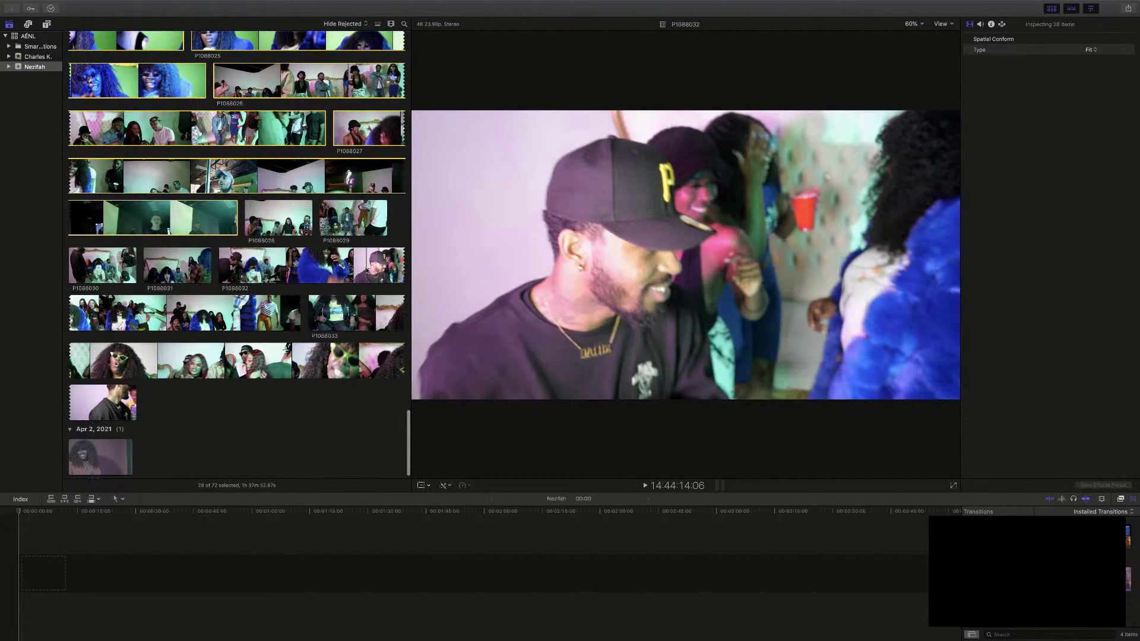
left_click(367, 270, "super")
left_click(356, 313, "super")
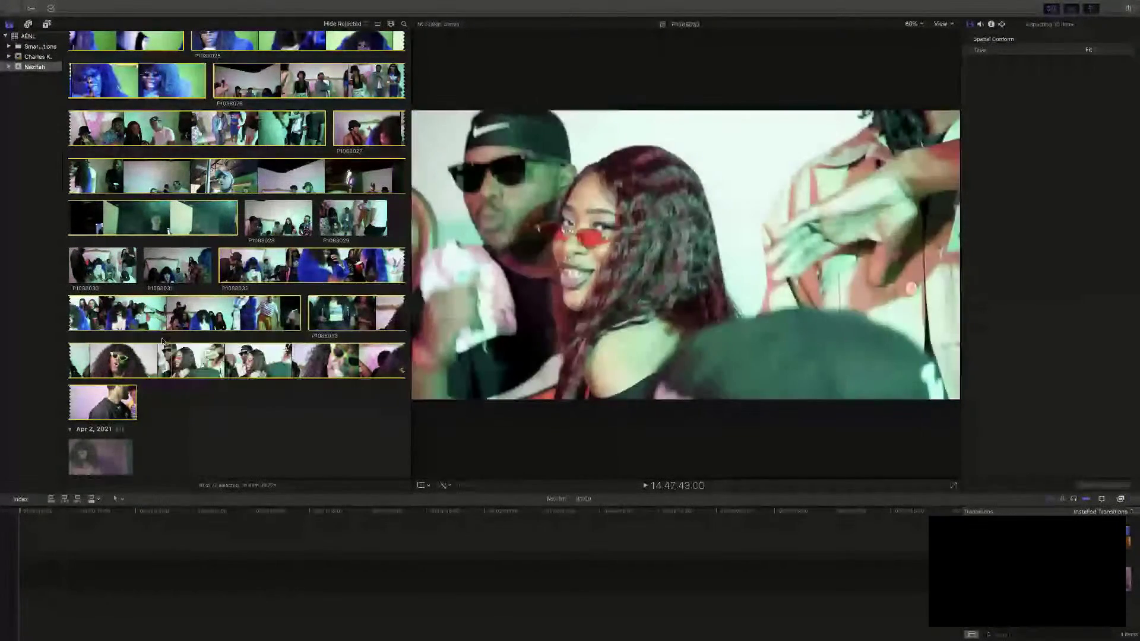
scroll(250, 359, "down", 1)
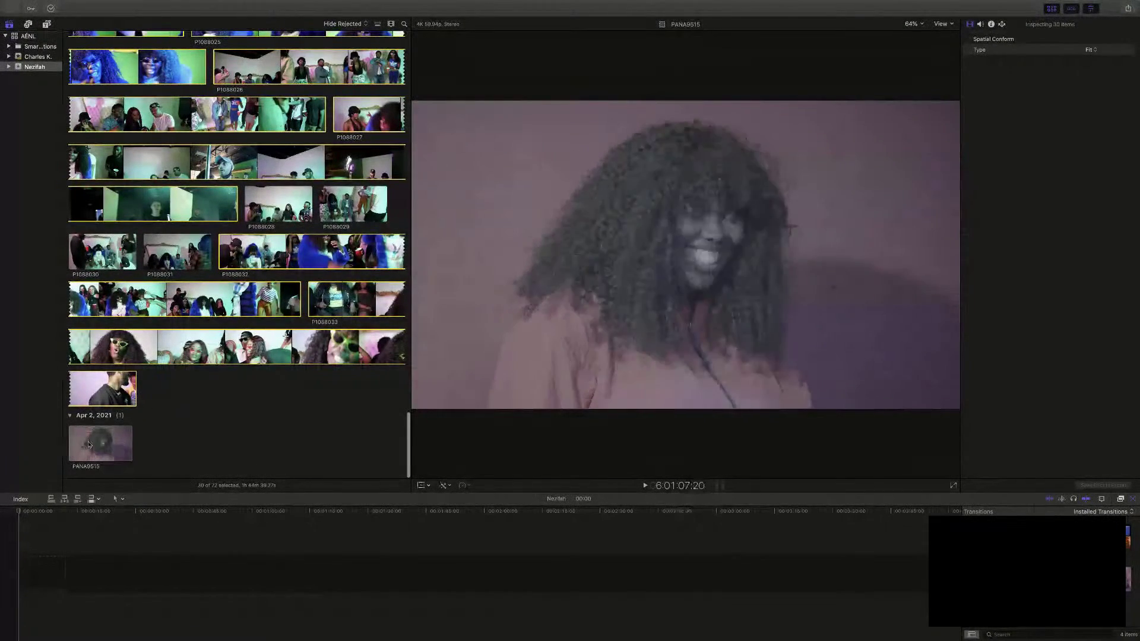
Create a multicam clip named N.E.Z. from the selected clips in the Nezifah event, using audio for synchronization
right_click(195, 349)
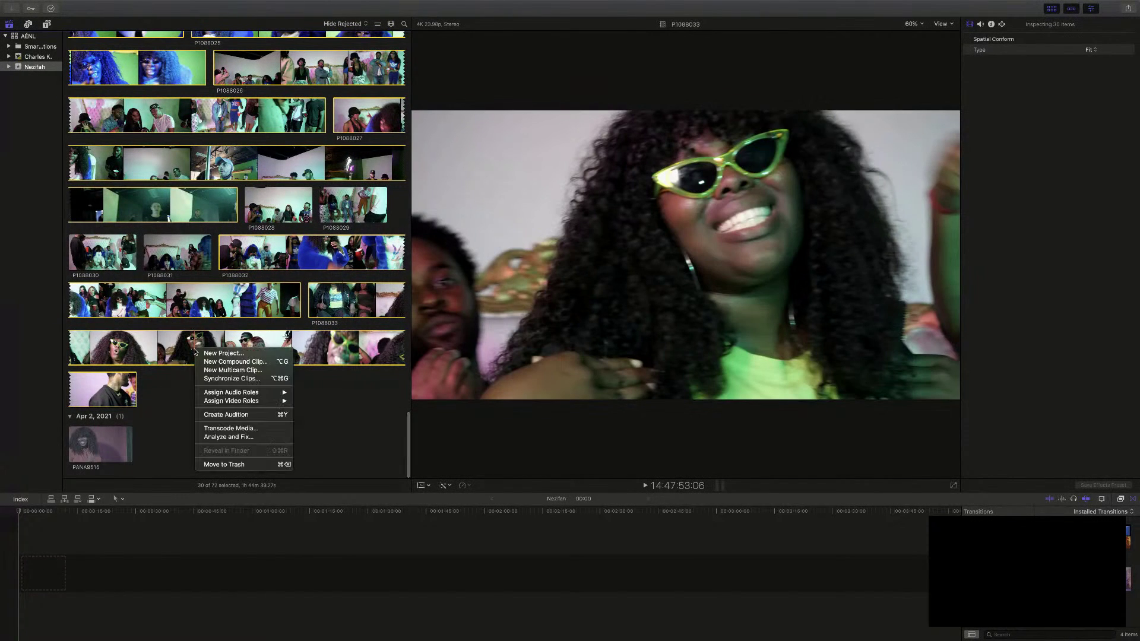
left_click(237, 370)
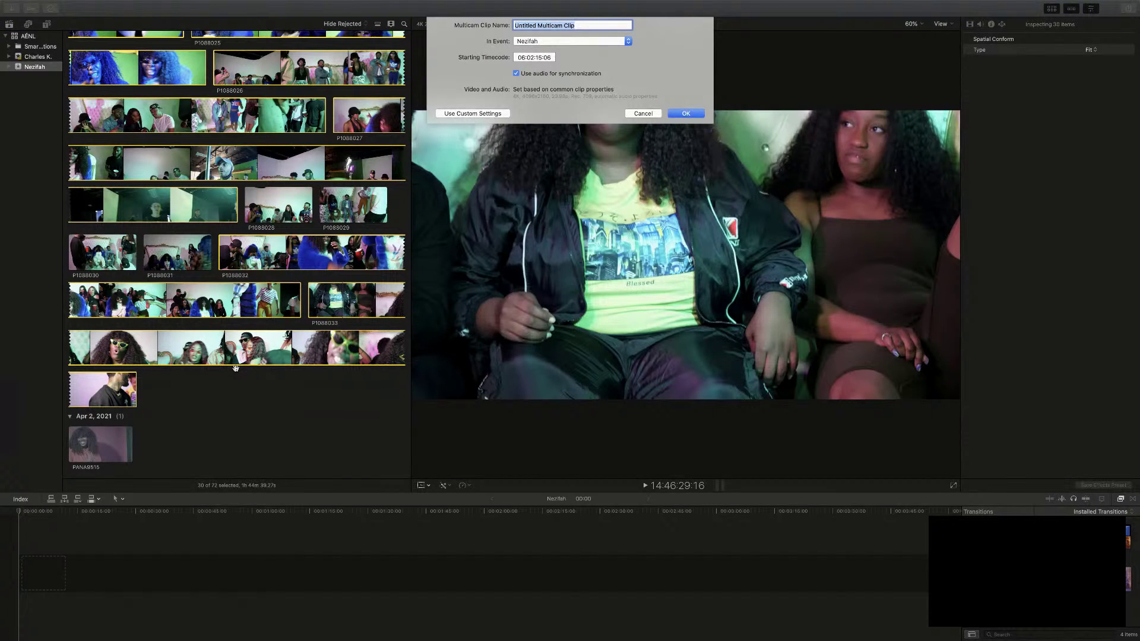
key("BackSpace")
type("N.E.Z.")
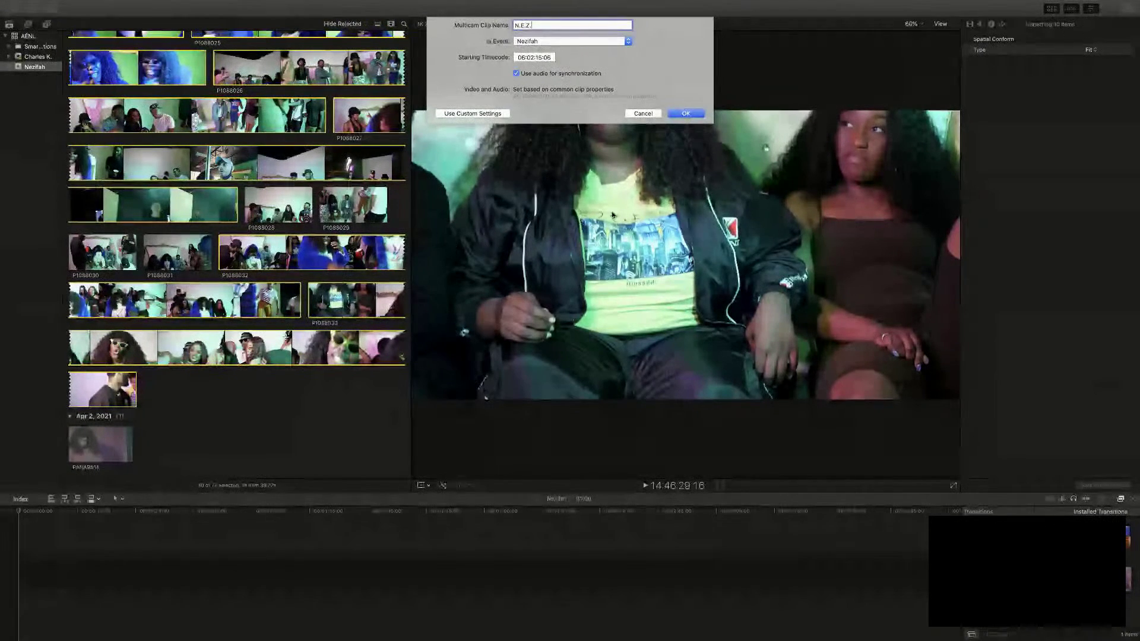
left_click(686, 113)
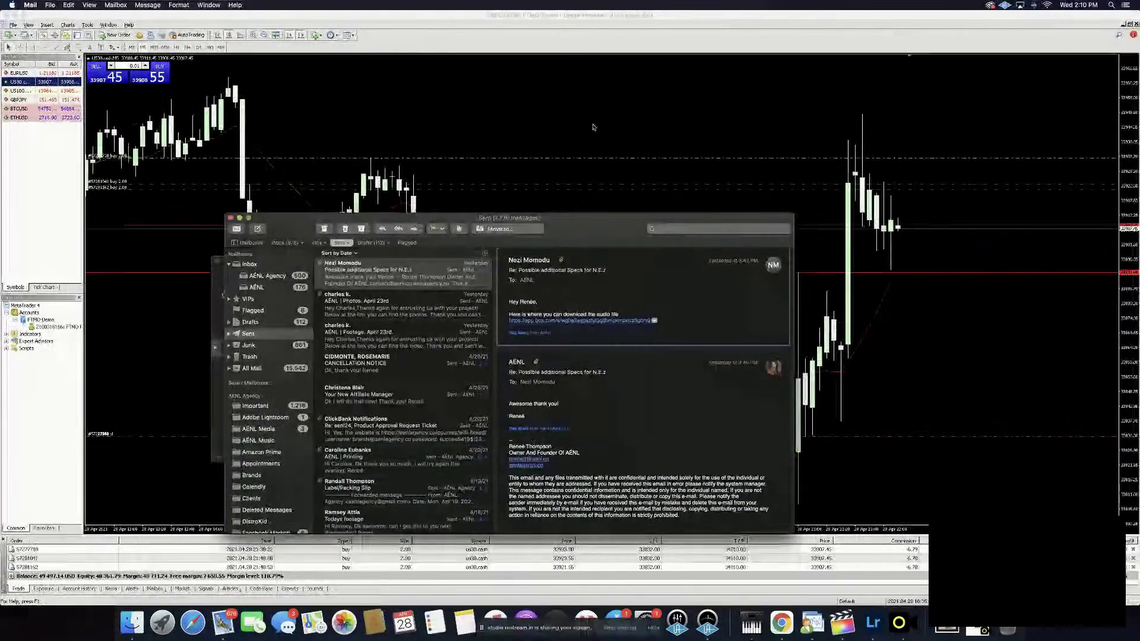
Quit Mail and check the multicam synchronization progress in Final Cut Pro
right_click(223, 622)
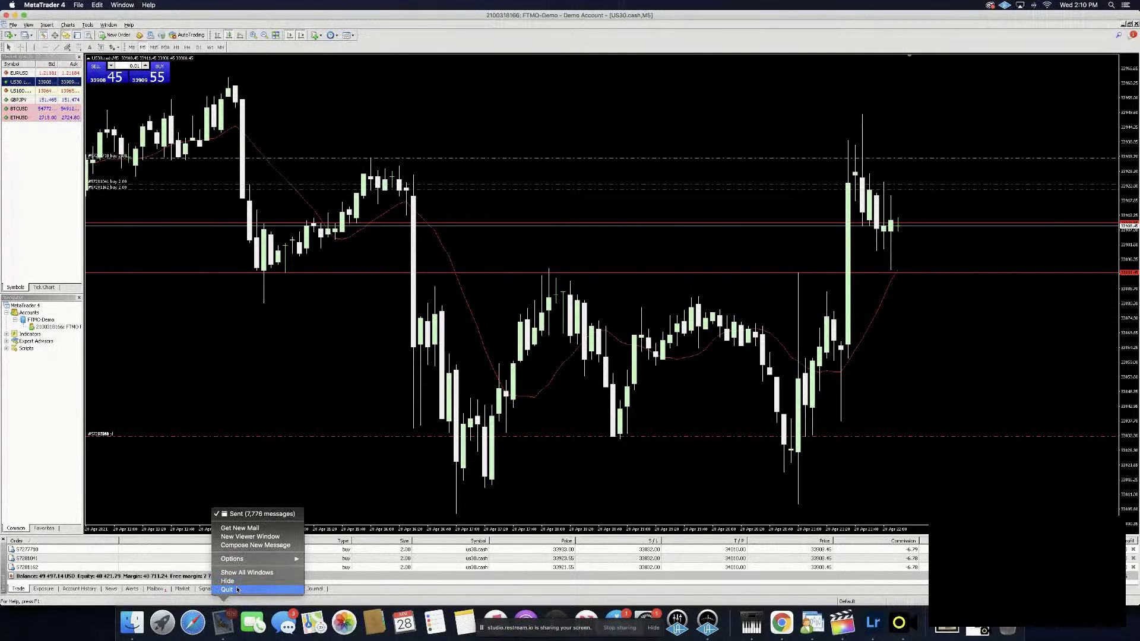
left_click(237, 589)
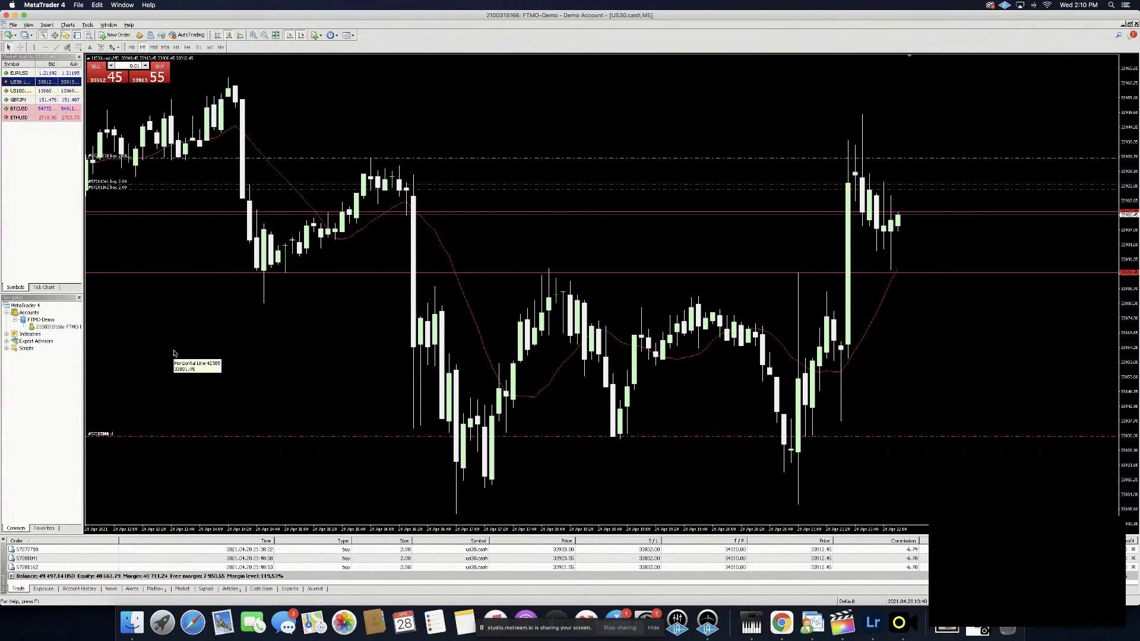
key("ctrl+Right")
key("ctrl+Right")
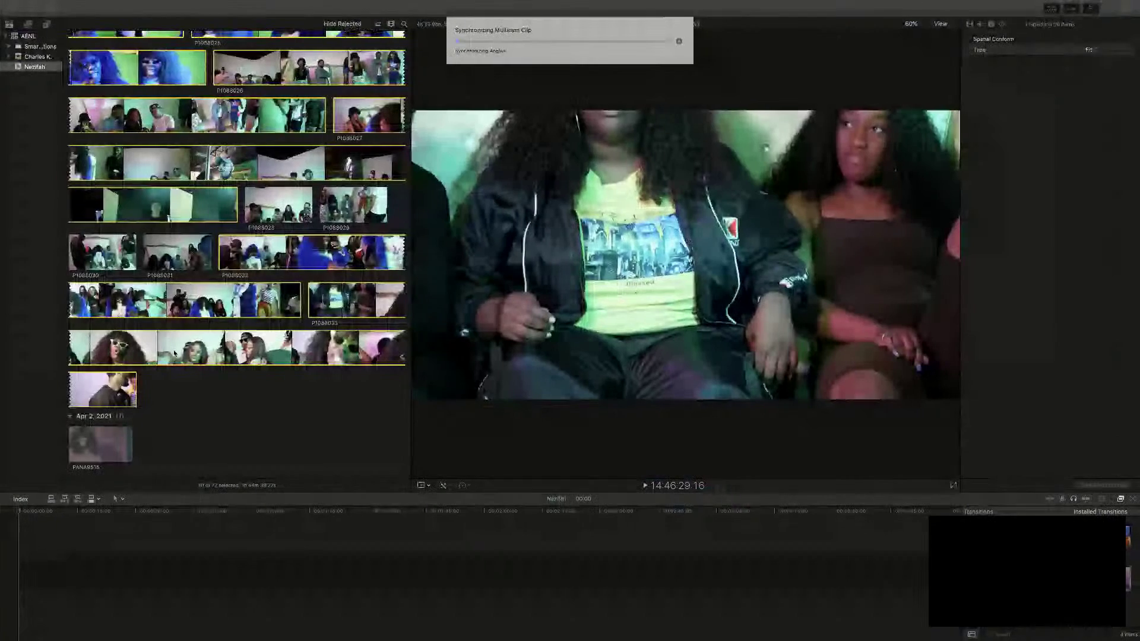
key("ctrl+Right")
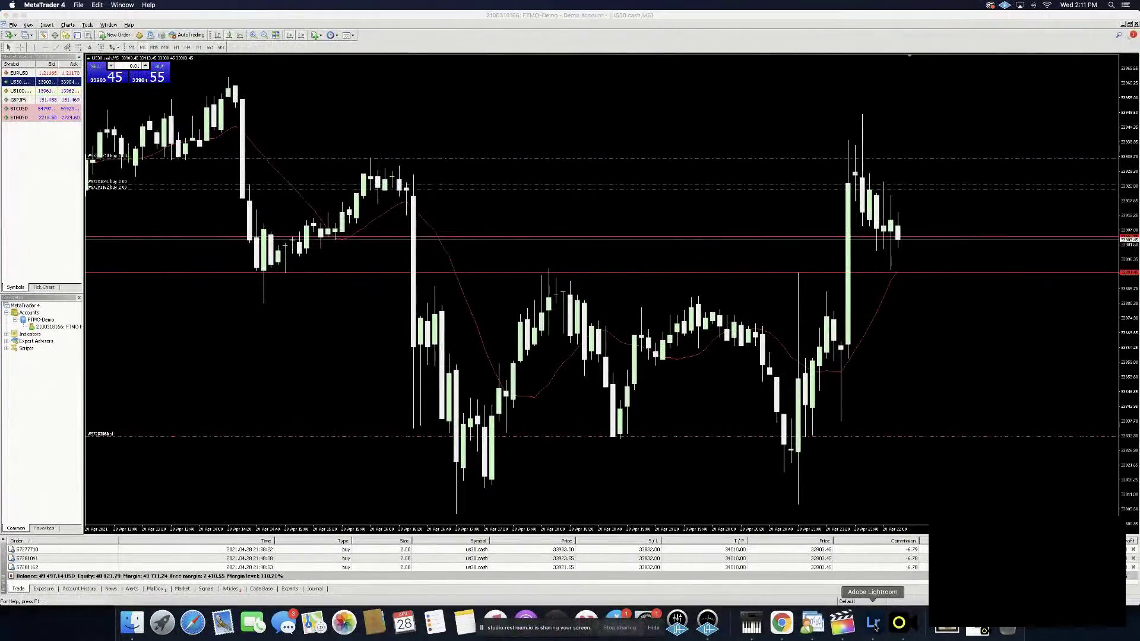
Switch to Adobe Lightroom and open the edited close-up of the seated man in the white tank top with the apartment building behind
left_click(873, 622)
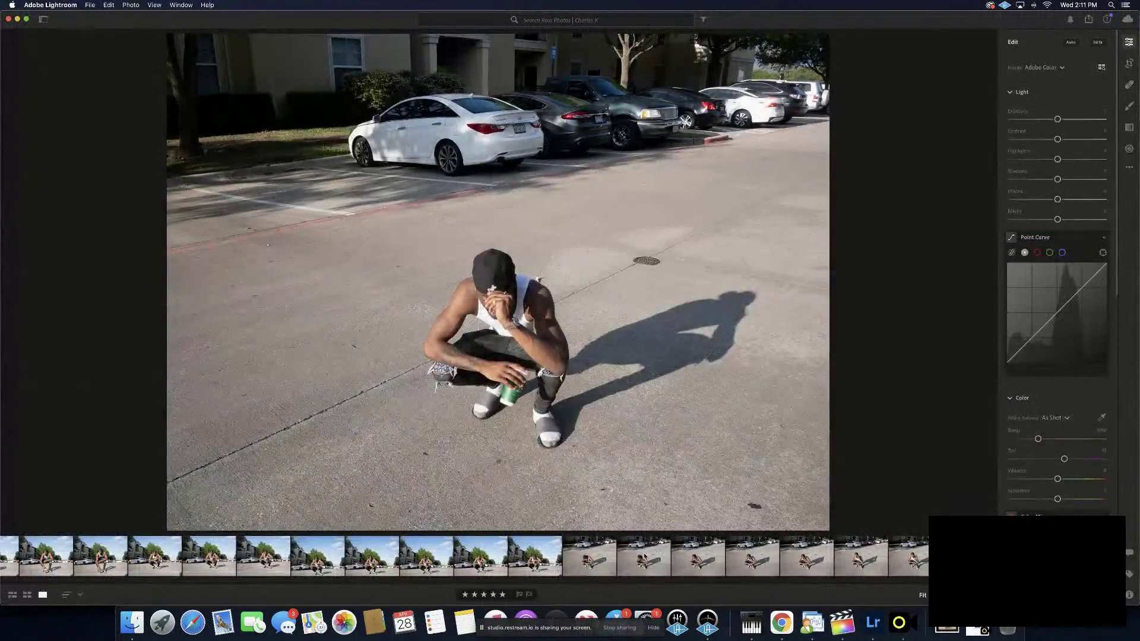
scroll(645, 556, "right", 2)
scroll(646, 557, "right", 6)
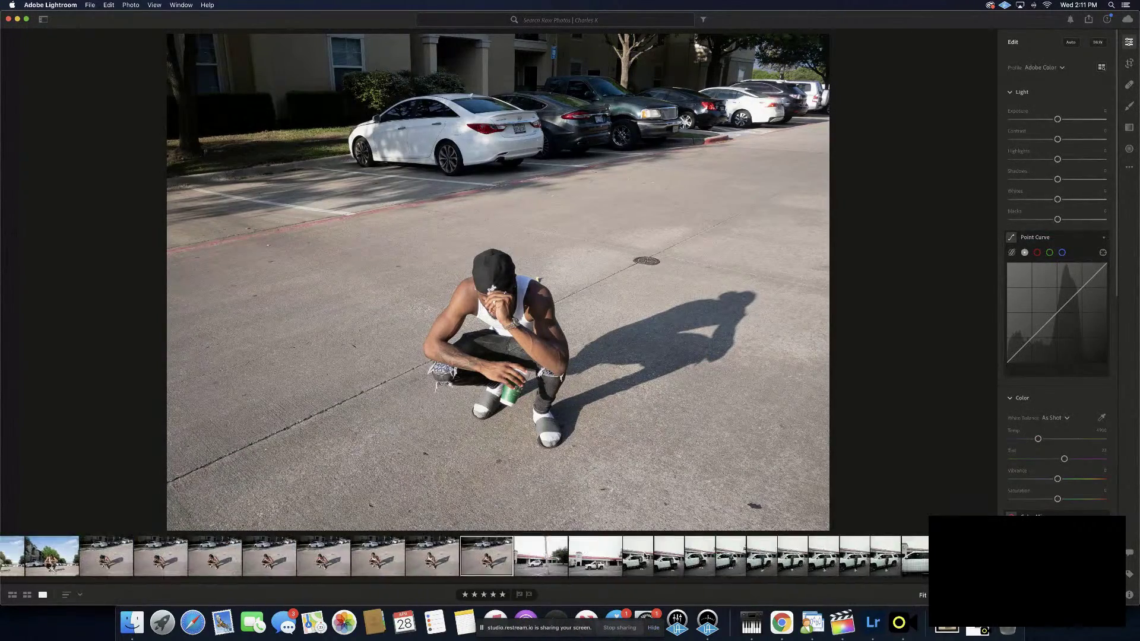
scroll(481, 565, "right", 10)
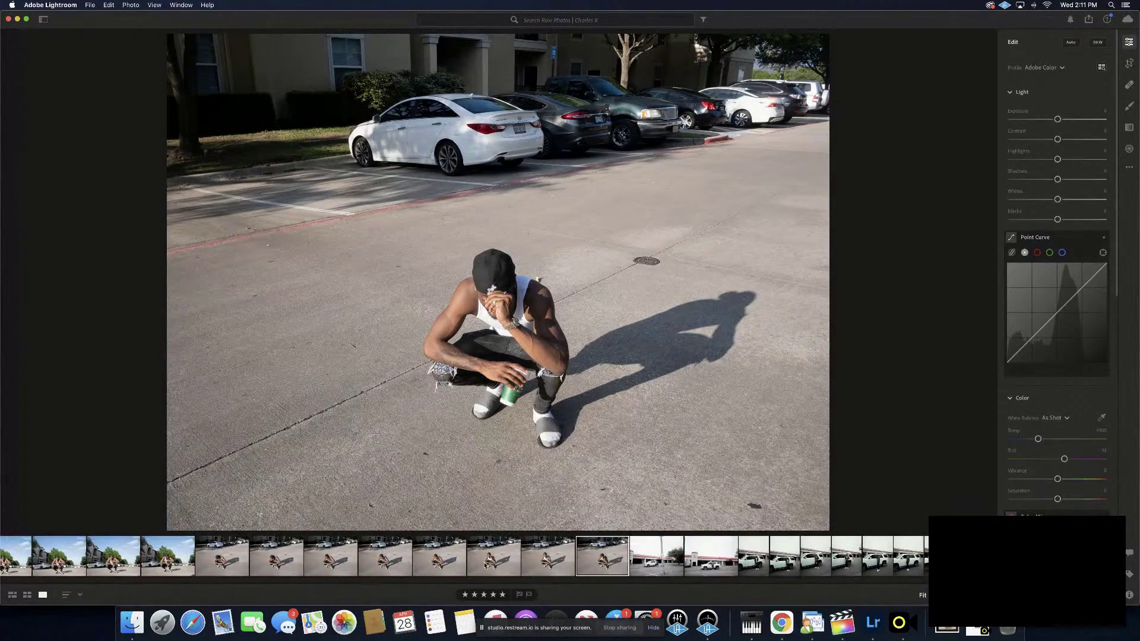
scroll(489, 564, "left", 10)
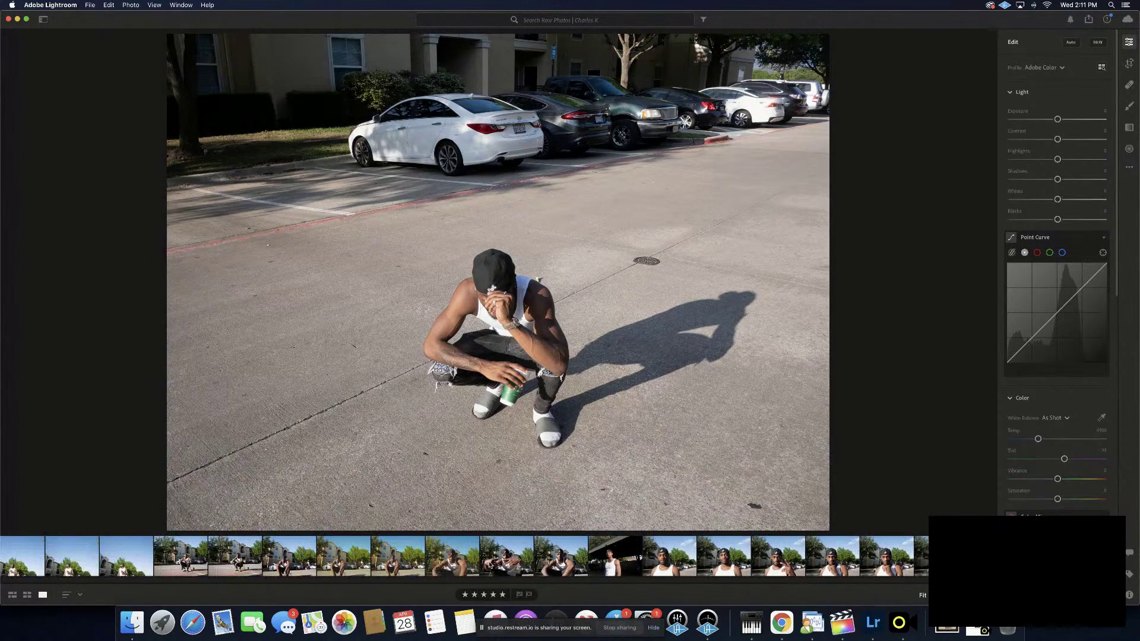
left_click(447, 561)
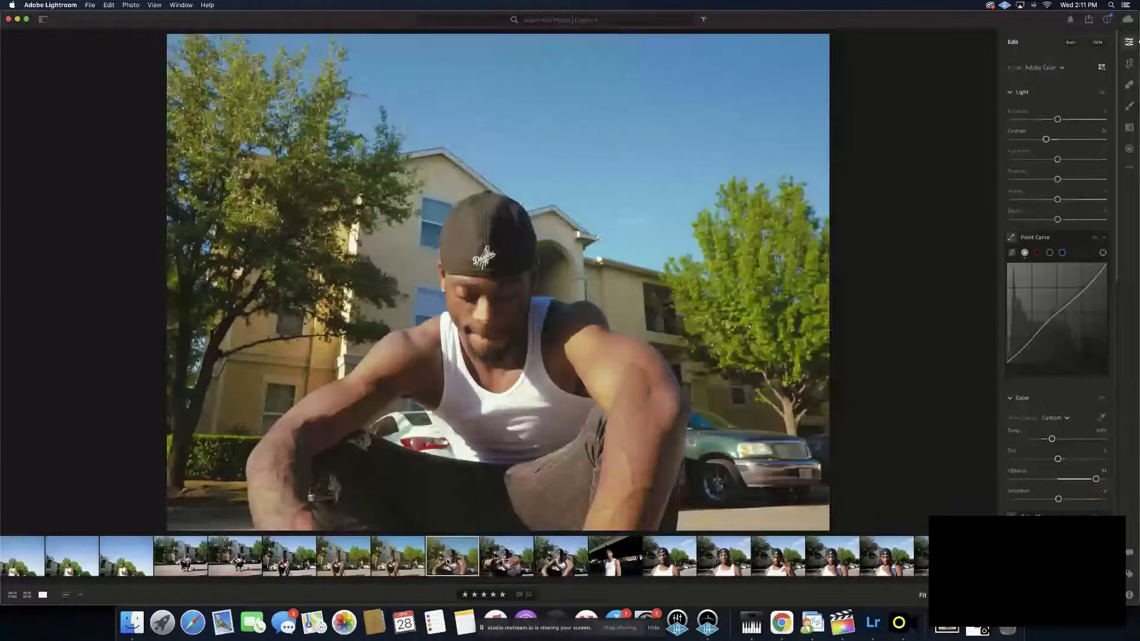
Compare the close-up with the two preceding edited wide shots and return to the close-up
key("Left")
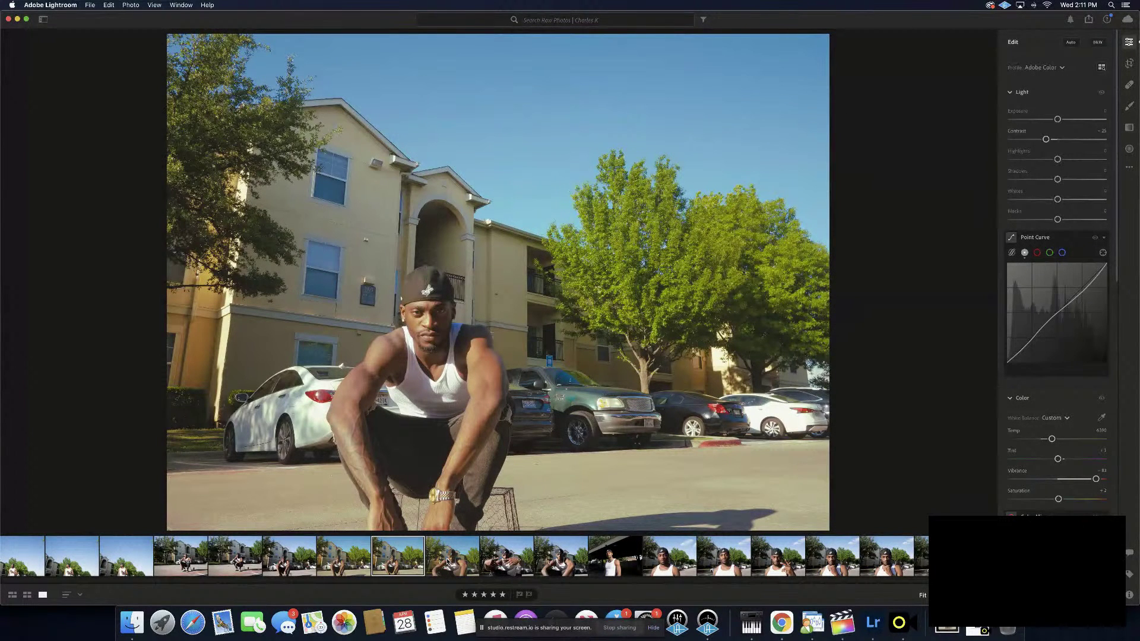
key("Left")
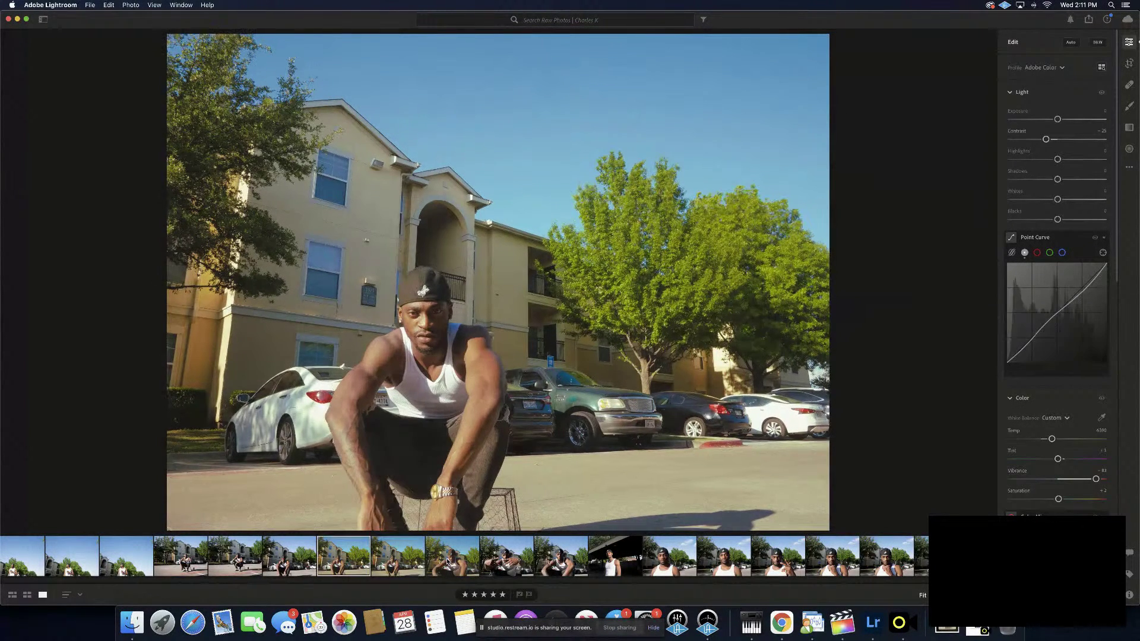
key("Right")
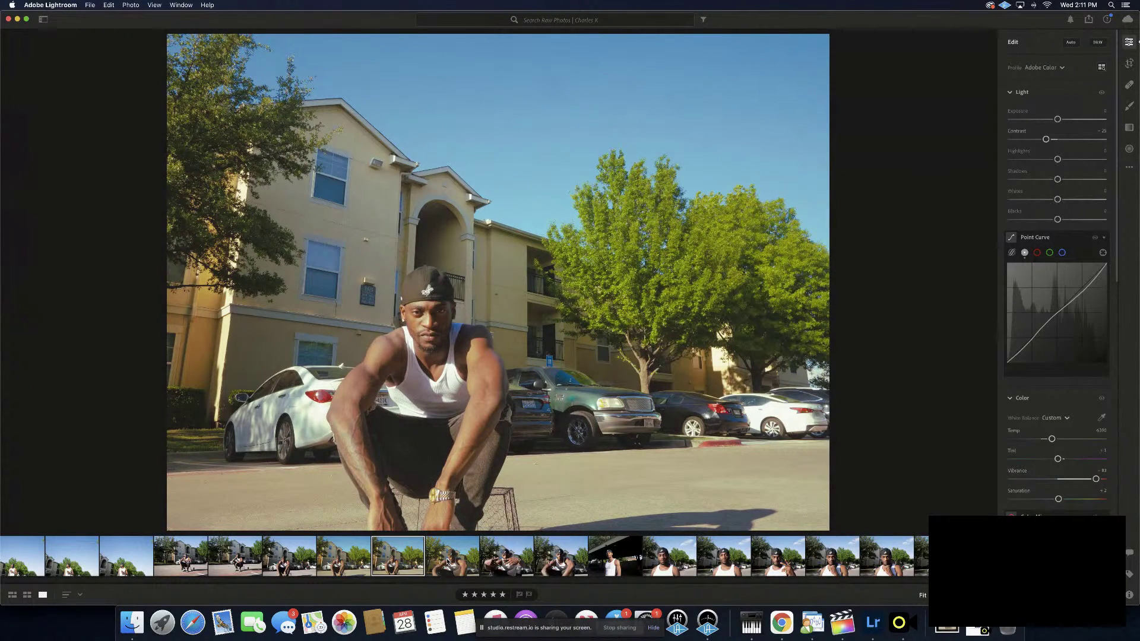
left_click(448, 562)
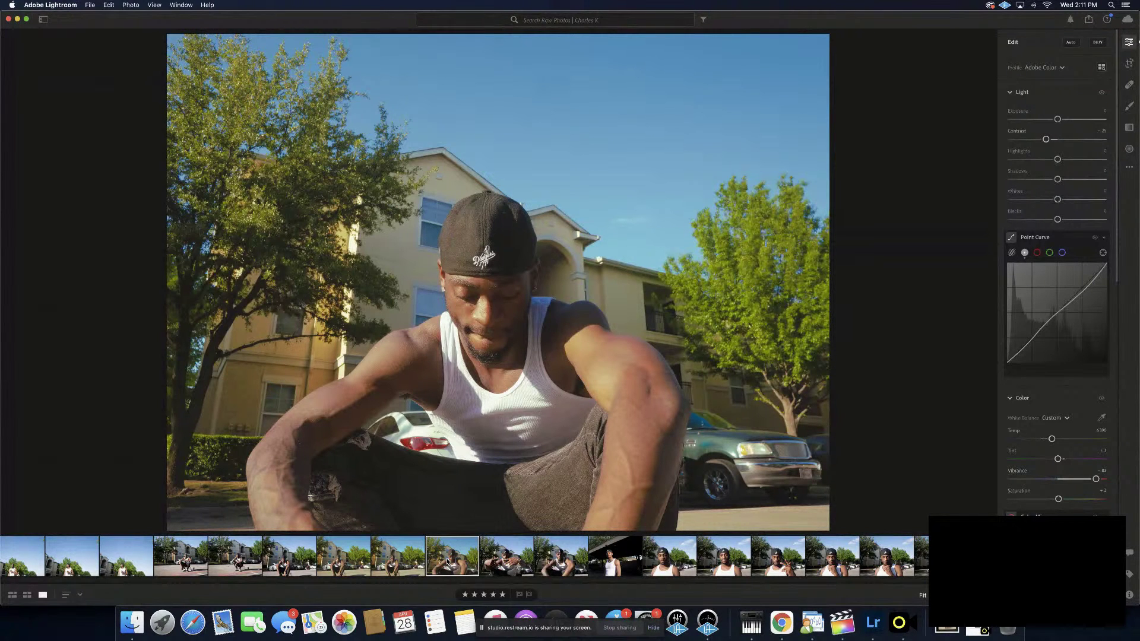
Darken the close-up's Shadows moderately and lower its Blacks to about -13
mouse_move(1057, 179)
left_mouse_down()
mouse_move(1032, 182)
mouse_move(1046, 181)
left_mouse_up()
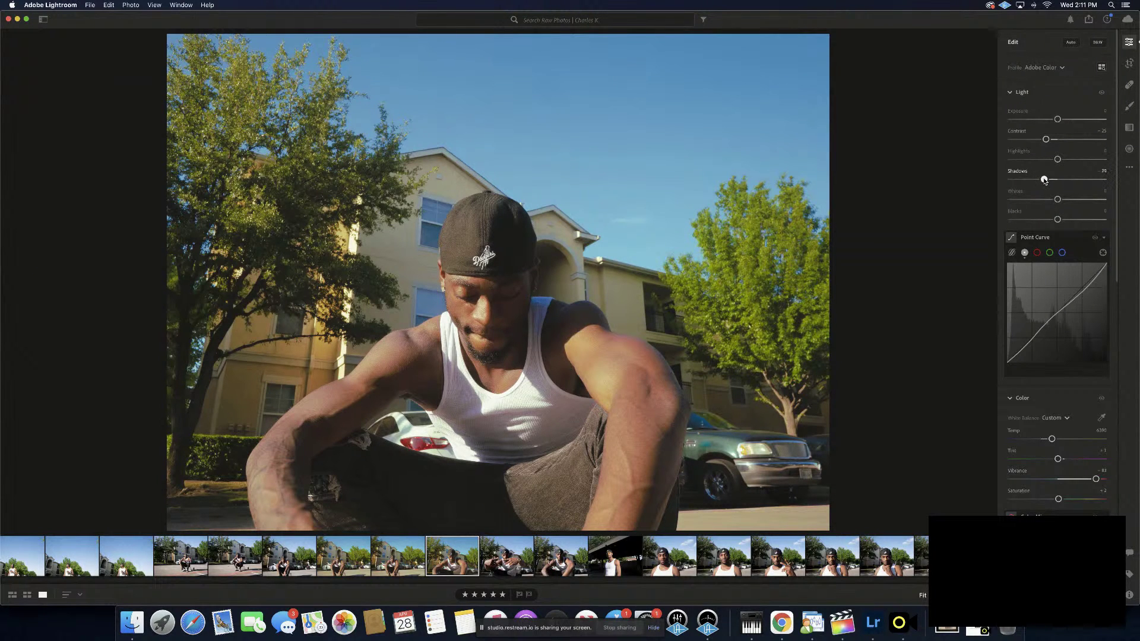
mouse_move(1043, 232)
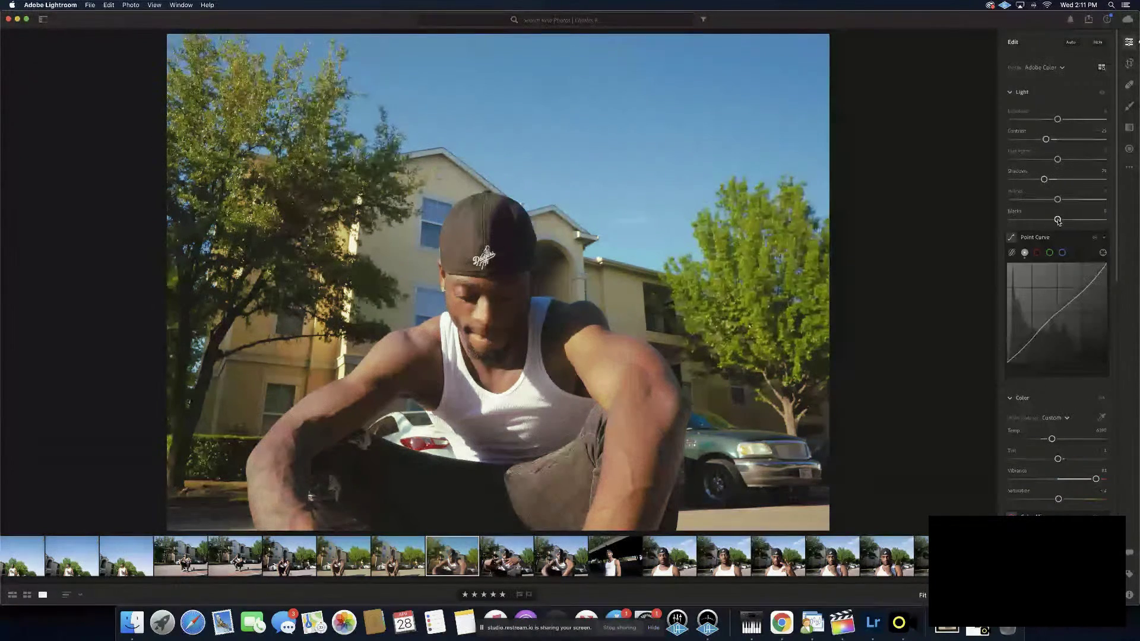
left_click_drag(1057, 220, 1051, 221)
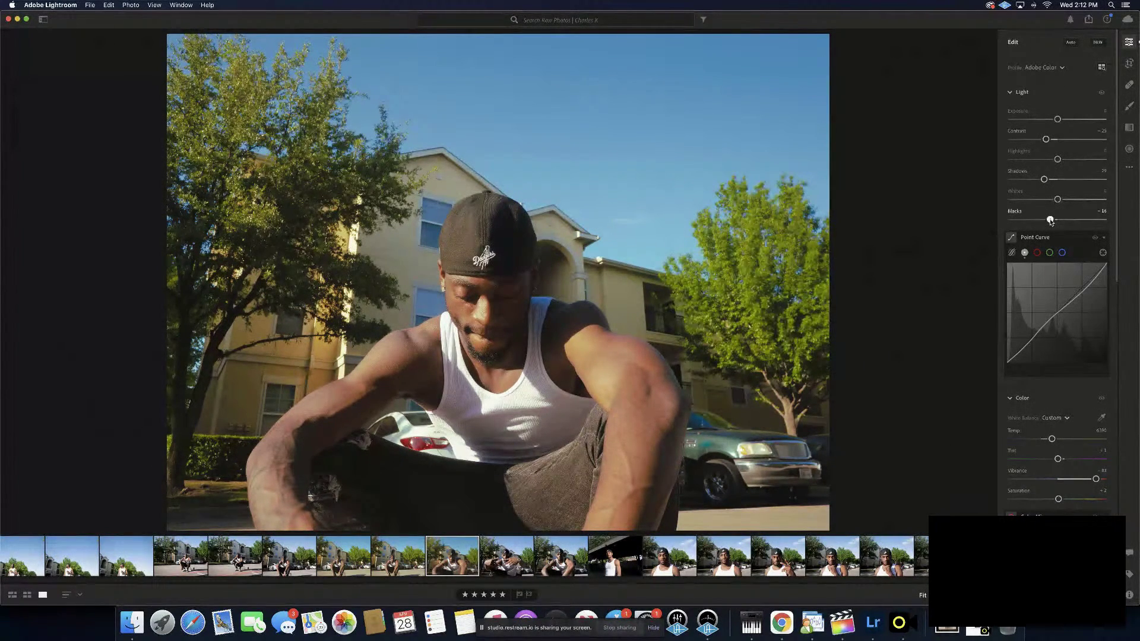
left_click_drag(1050, 221, 1052, 221)
left_click_drag(1053, 221, 1053, 221)
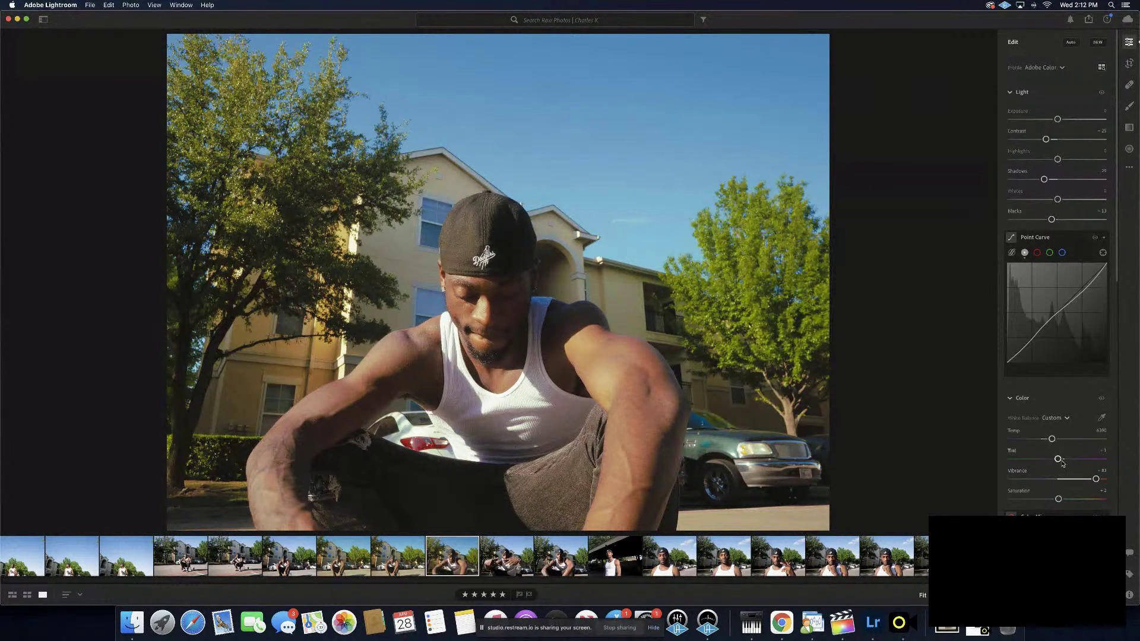
Add a point at the shadow end of the green channel's point curve and fine-tune it close to the diagonal
left_click(1037, 252)
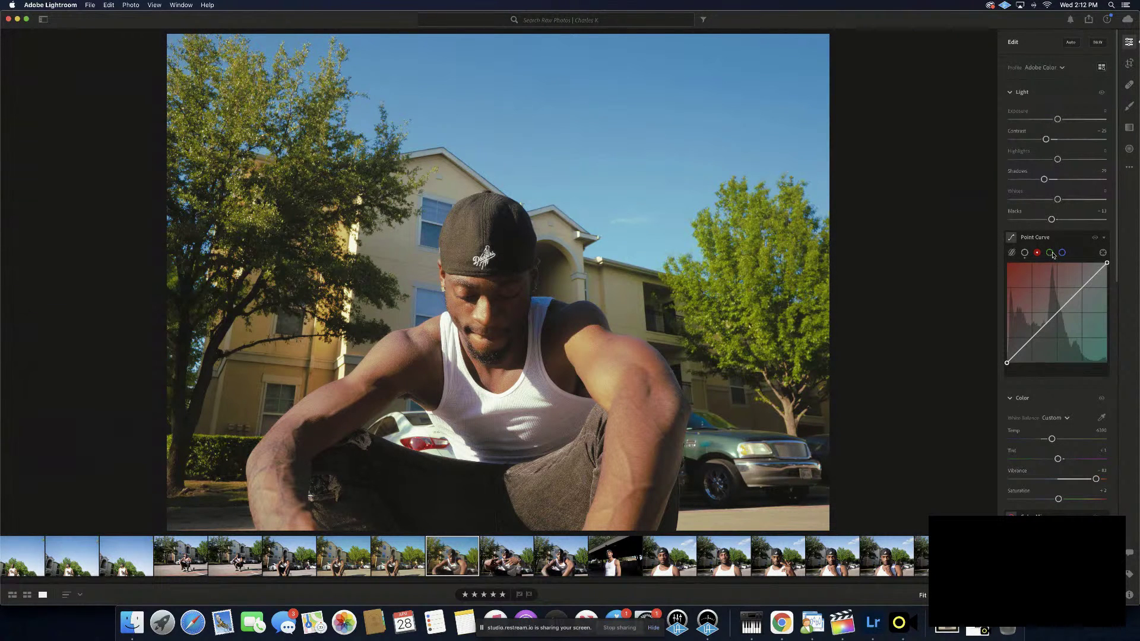
left_click(1051, 254)
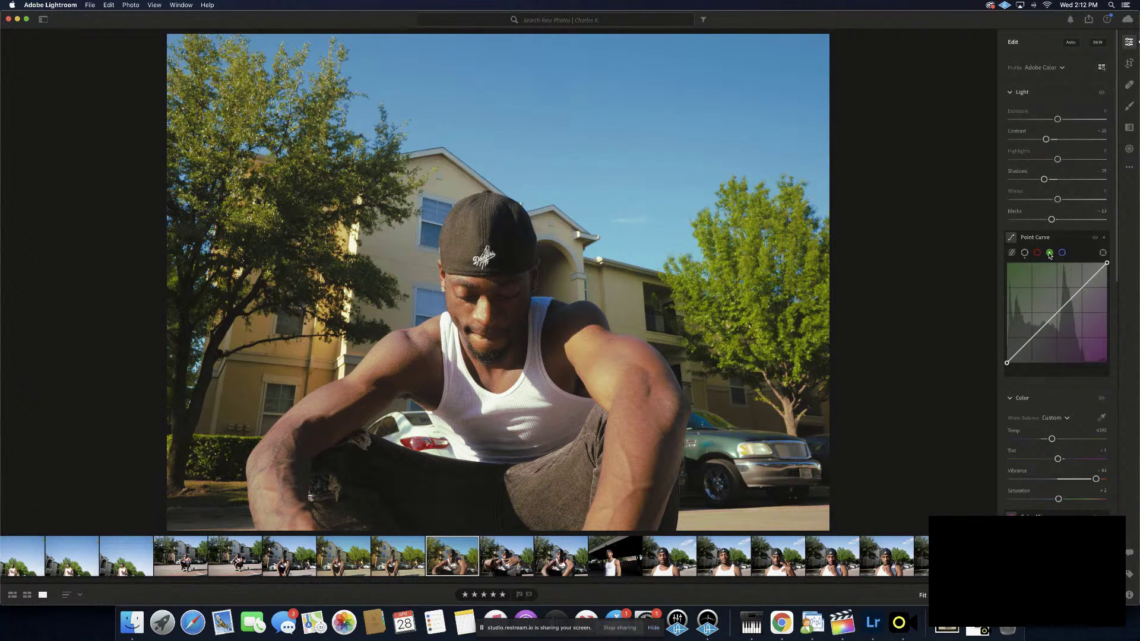
mouse_move(1052, 320)
left_mouse_down()
mouse_move(1103, 268)
mouse_move(1048, 322)
left_mouse_up()
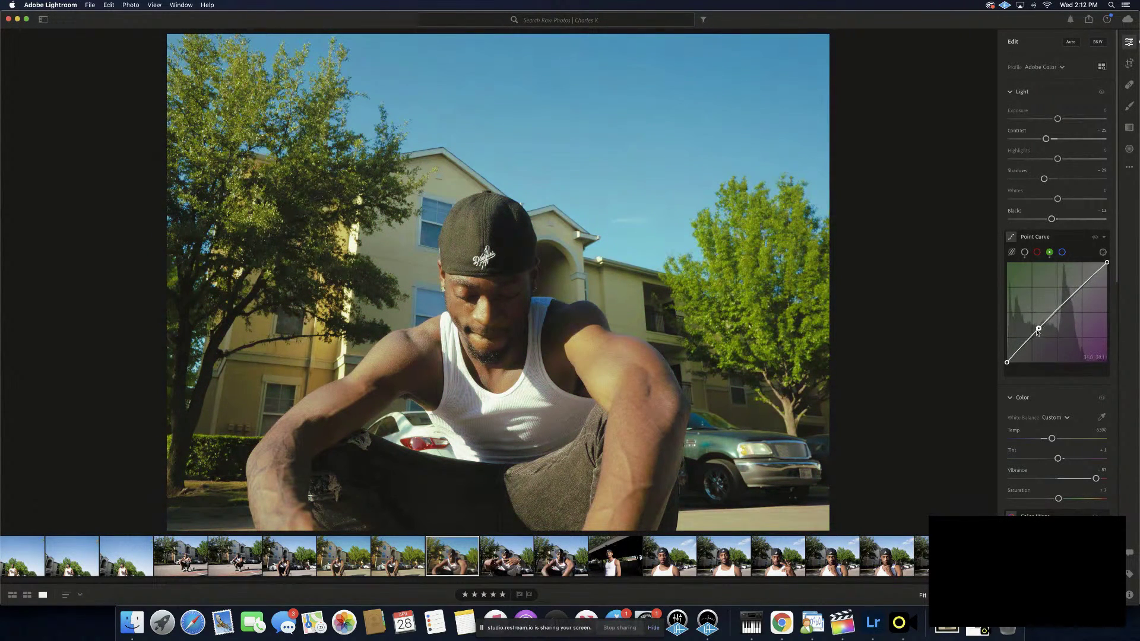
left_click_drag(1033, 338, 1015, 356)
left_click_drag(1015, 356, 1022, 349)
left_click_drag(1021, 350, 1025, 345)
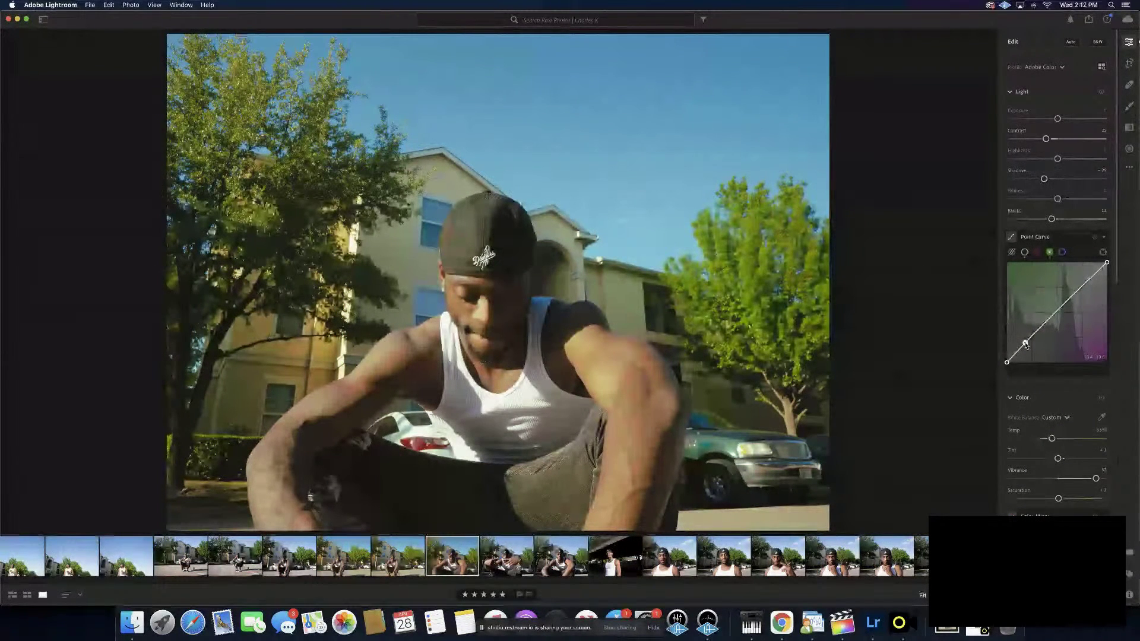
left_click_drag(1025, 343, 1021, 349)
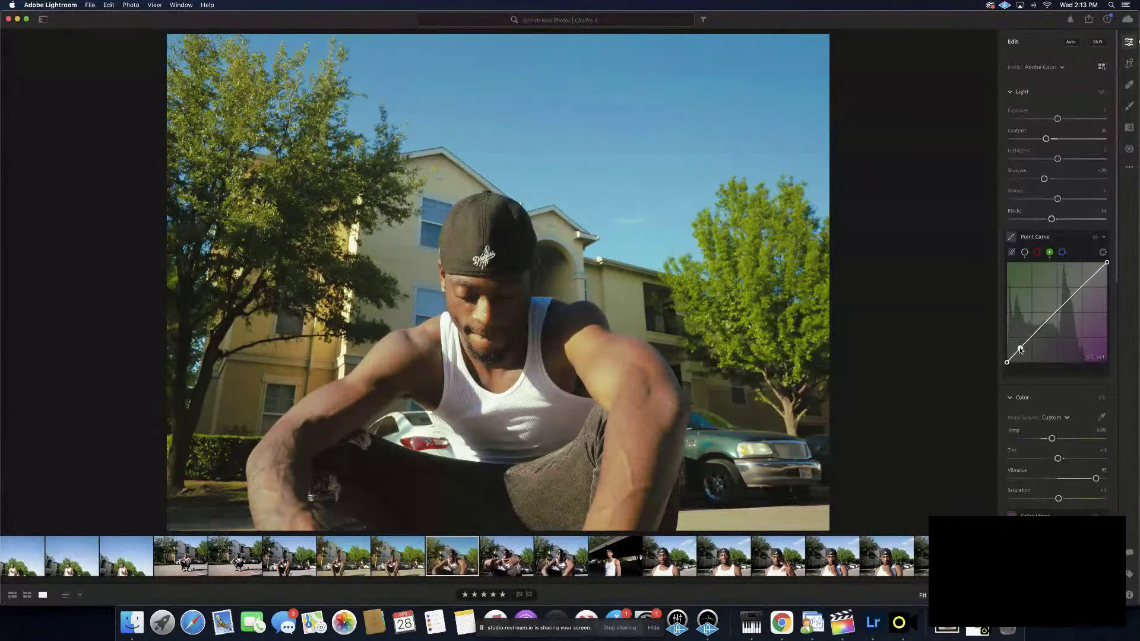
left_click_drag(1021, 349, 1020, 349)
left_click_drag(1020, 350, 1019, 350)
left_click_drag(1019, 348, 1021, 351)
left_click_drag(1020, 351, 1020, 350)
Add an anchor point in the highlights of the green curve, keeping it on the diagonal
left_click_drag(1062, 308, 1073, 299)
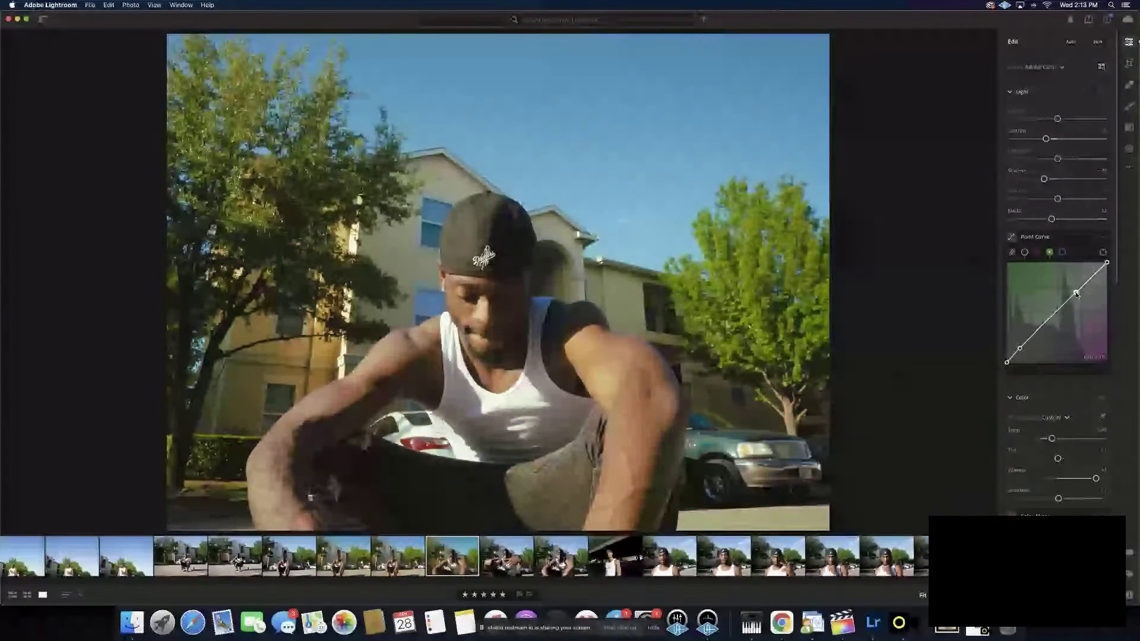
left_click_drag(1074, 299, 1077, 293)
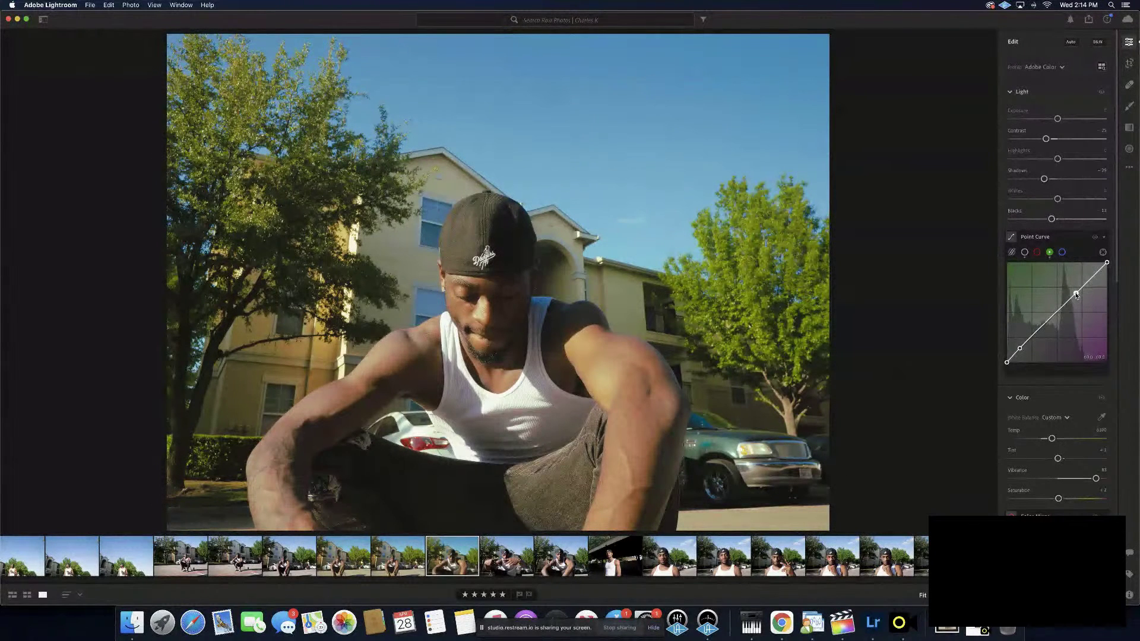
left_click_drag(1076, 294, 1076, 294)
Add a midtone point to the green curve and raise it slightly above the diagonal
left_click(1061, 310)
left_click_drag(1061, 310, 1063, 310)
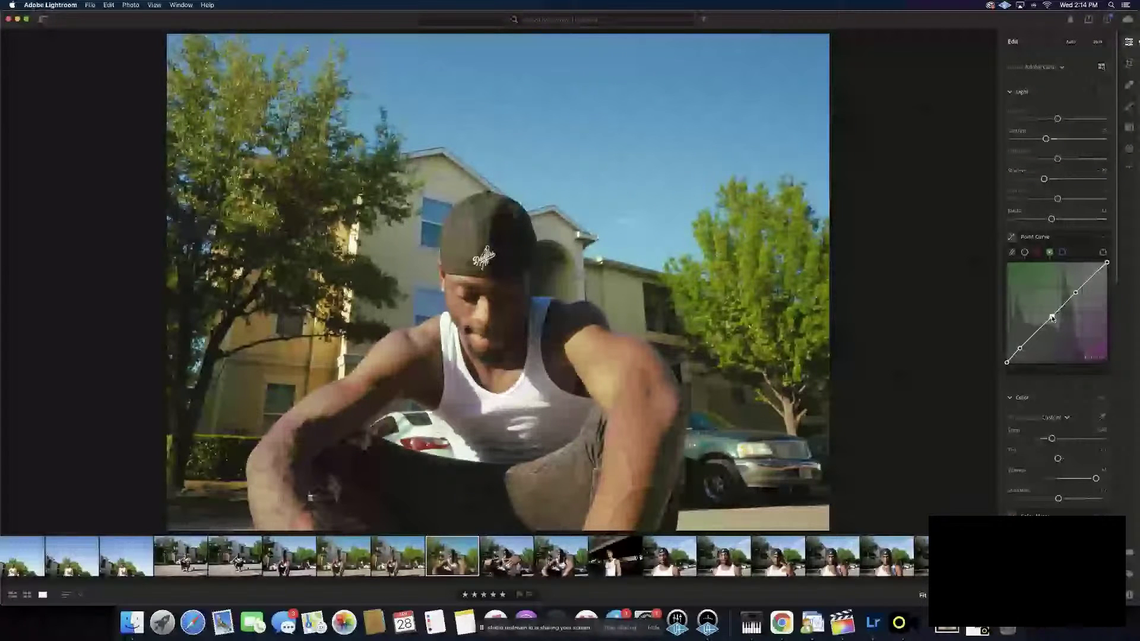
left_click_drag(1053, 319, 1056, 316)
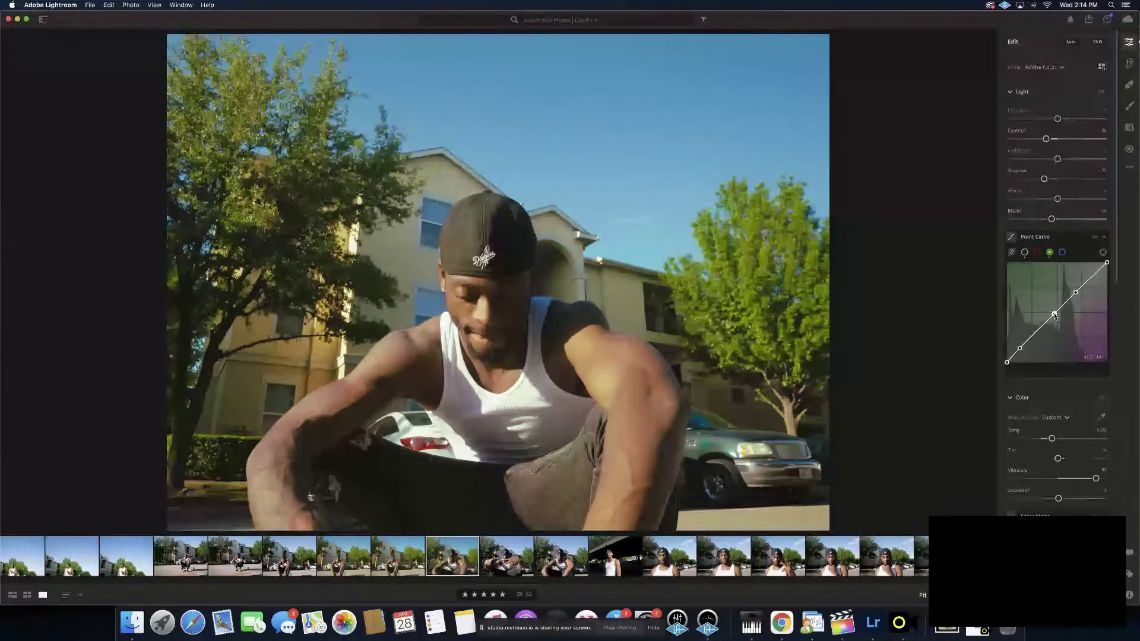
left_click_drag(1055, 316, 1052, 315)
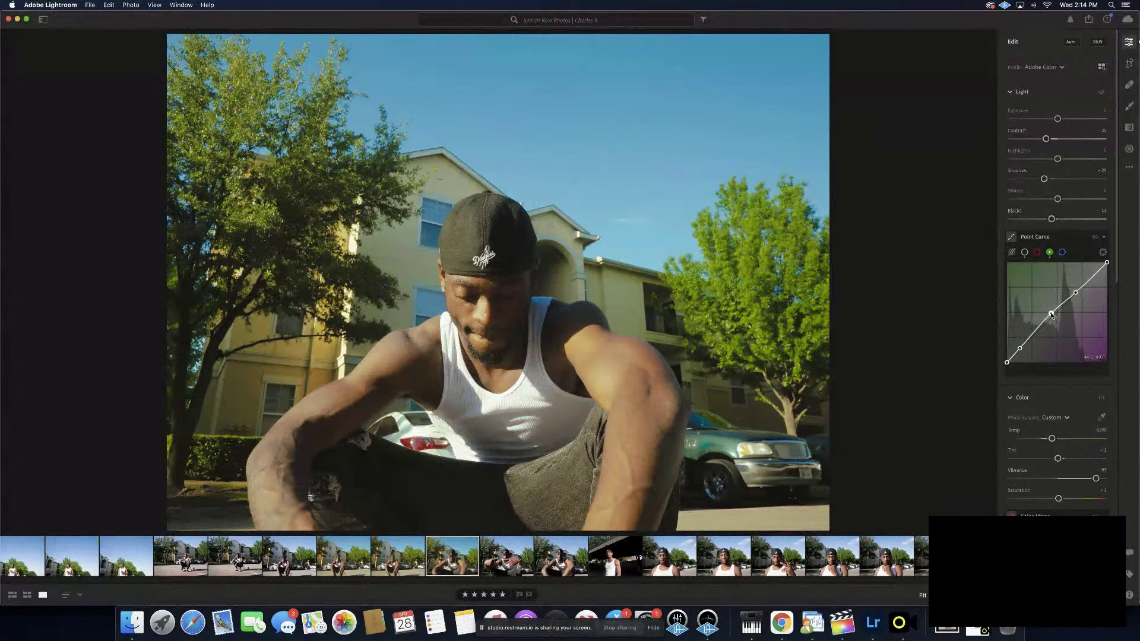
Reset the green channel's point curve to a straight diagonal and dismiss the music production reminder
left_click_drag(1052, 314, 1053, 318)
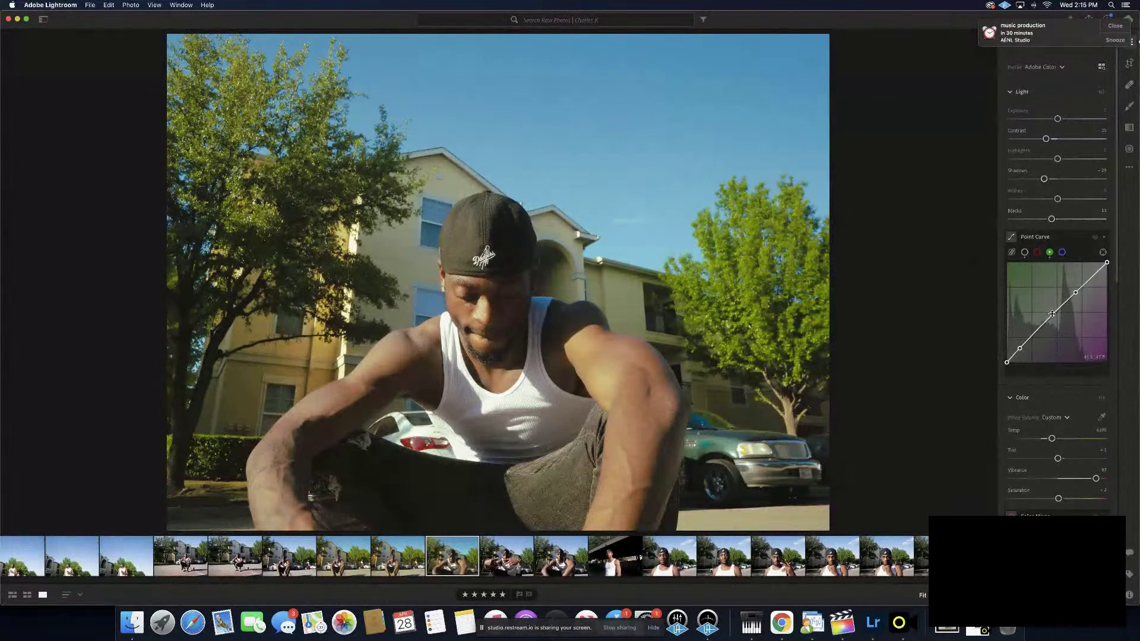
double_click(1053, 315)
left_click(1116, 27)
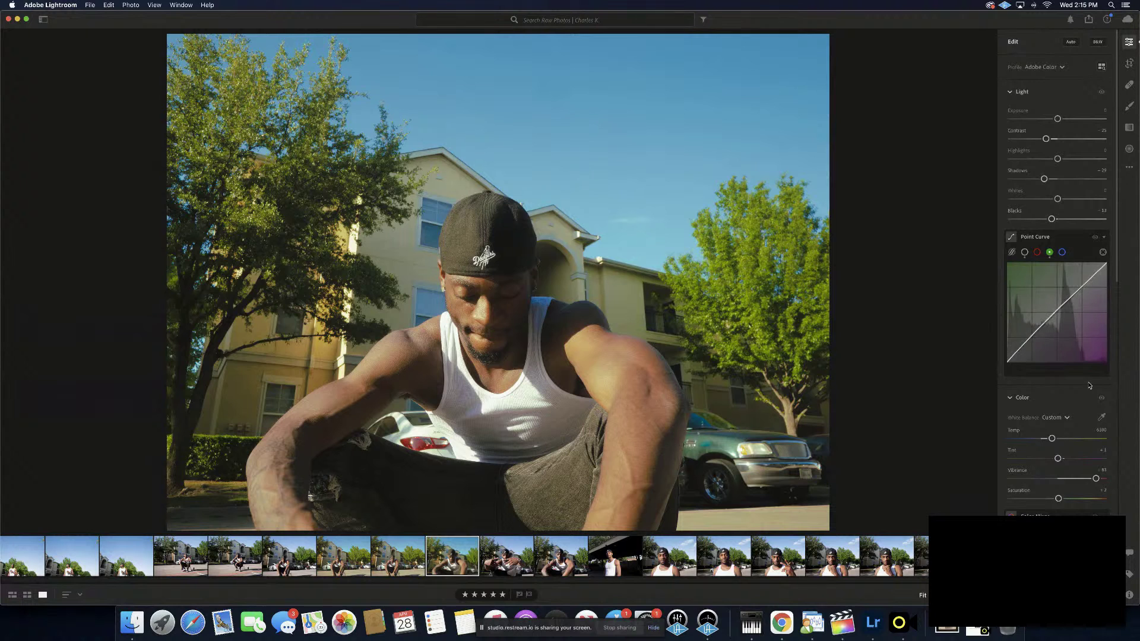
Tint the close-up's shadows toward a warm orange in Color Grading, keeping the saturation low
scroll(1084, 414, "down", 3)
scroll(1084, 414, "down", 6)
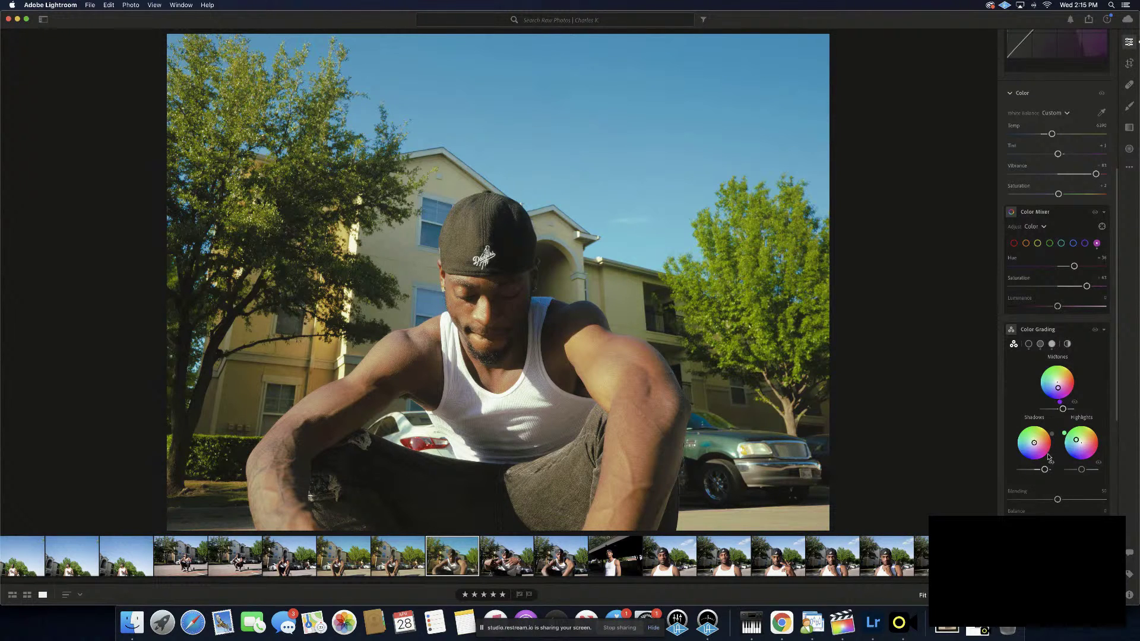
mouse_move(1052, 435)
mouse_move(1052, 433)
left_mouse_down()
mouse_move(1022, 427)
mouse_move(1018, 460)
mouse_move(1047, 469)
mouse_move(1054, 442)
mouse_move(1036, 424)
mouse_move(1048, 432)
left_mouse_up()
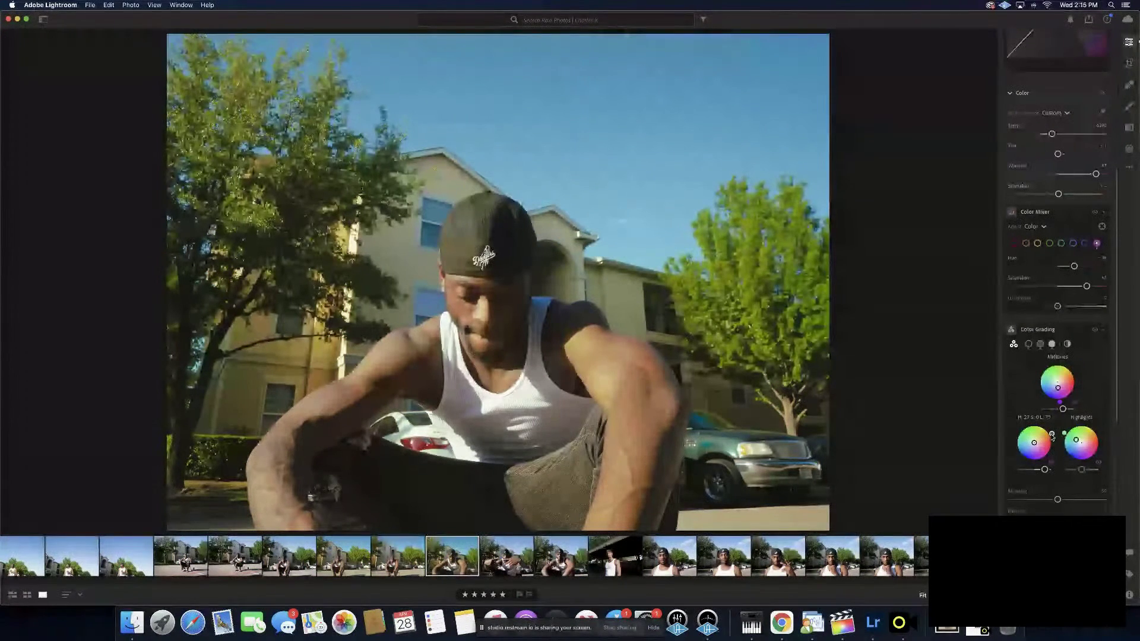
left_click_drag(1053, 437, 1051, 435)
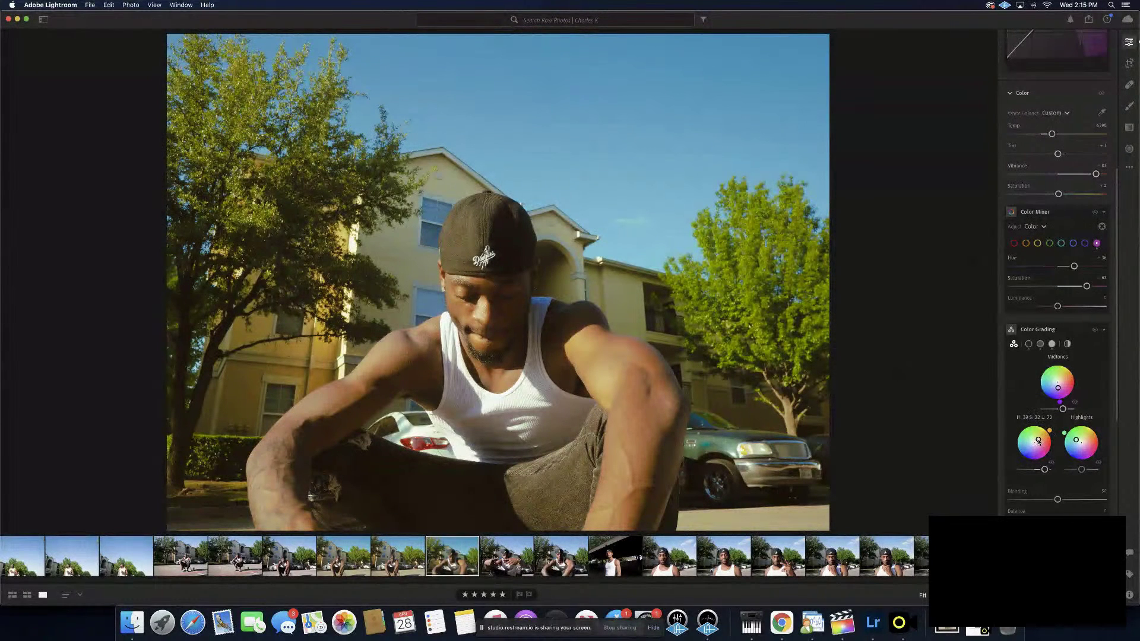
left_click_drag(1036, 442, 1037, 441)
left_click_drag(1040, 442, 1037, 444)
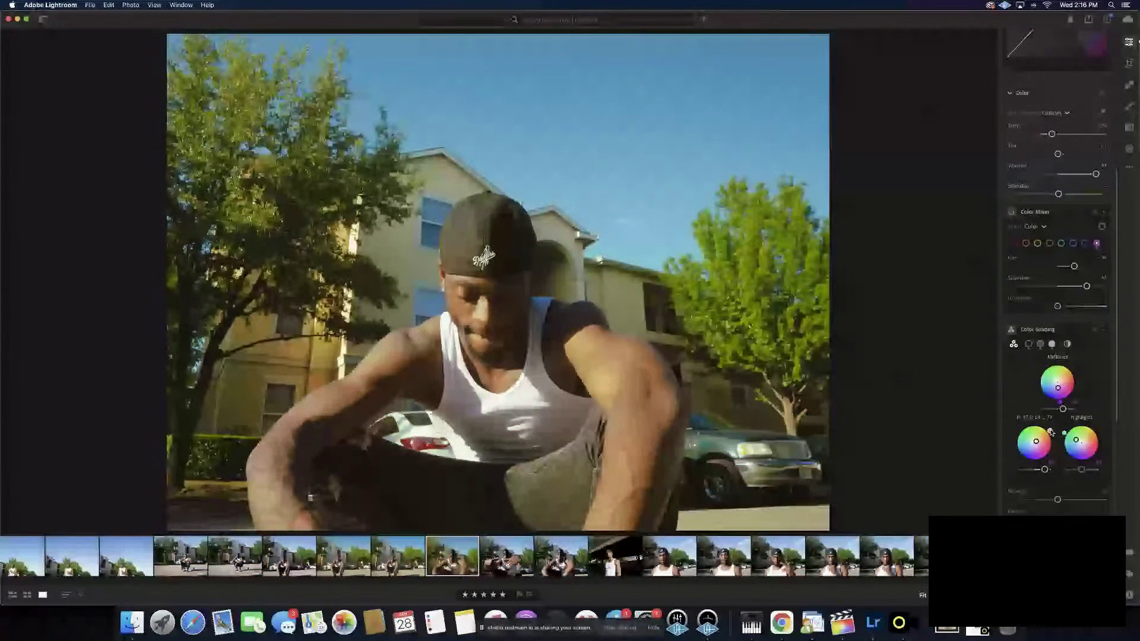
Fine-tune the shadow tint's hue toward yellow-orange and reduce its saturation close to neutral
left_click_drag(1050, 432, 1047, 427)
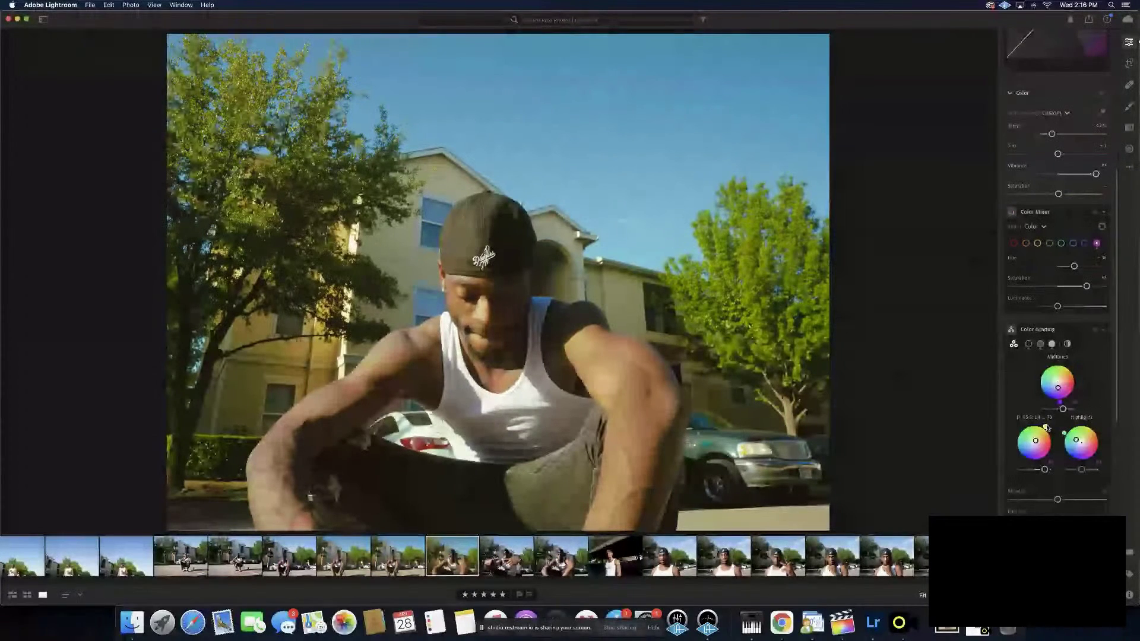
left_click_drag(1048, 431, 1050, 433)
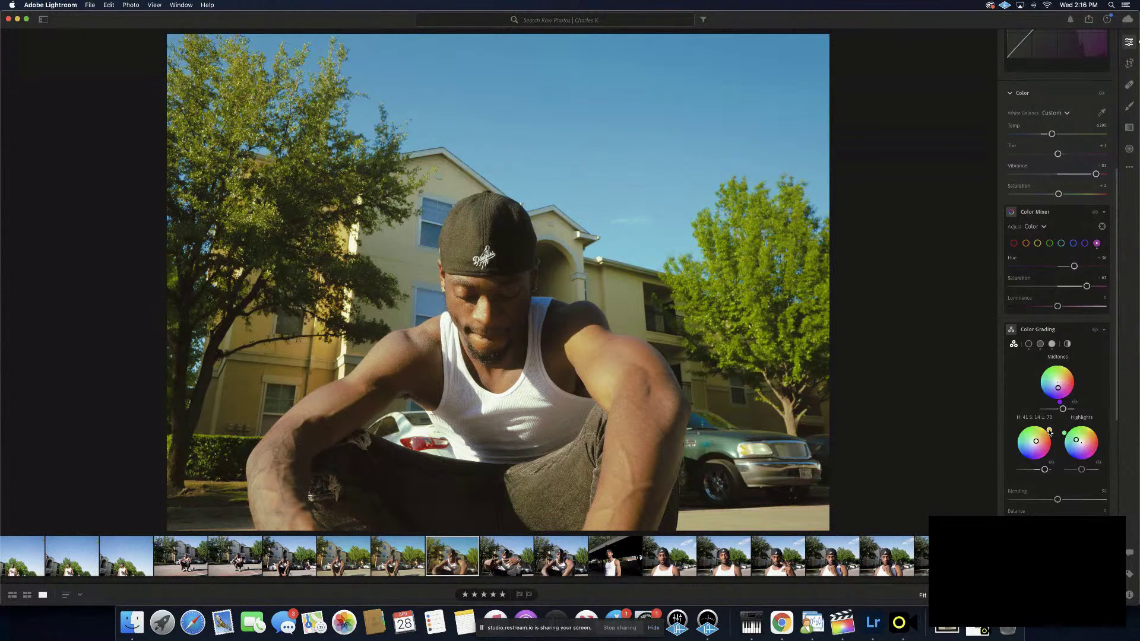
left_click_drag(1037, 441, 1036, 443)
left_click_drag(1047, 429, 1050, 433)
left_click_drag(1046, 471, 1047, 471)
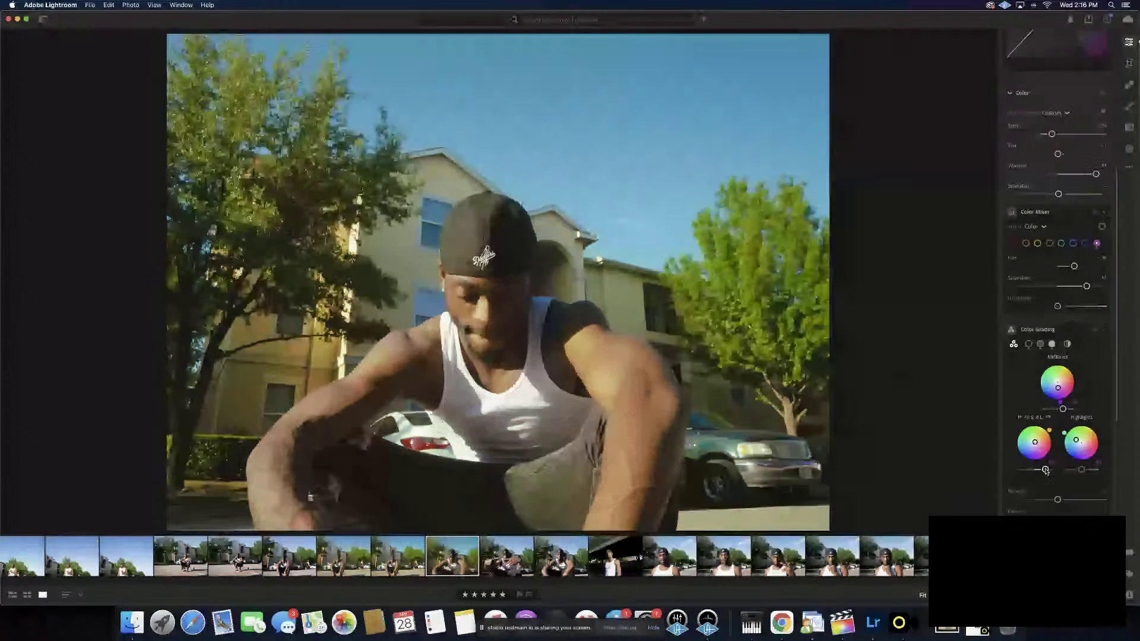
Darken the close-up's Shadows a little further in the Light settings
scroll(1051, 297, "up", 10)
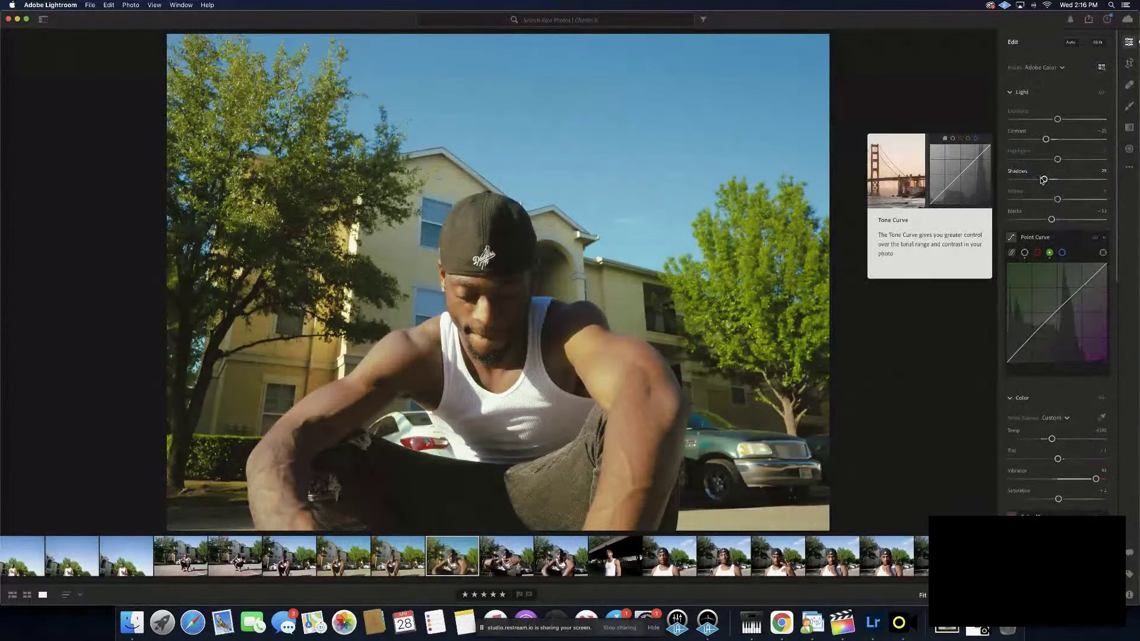
scroll(1043, 182, "down", 1)
scroll(1042, 181, "up", 1)
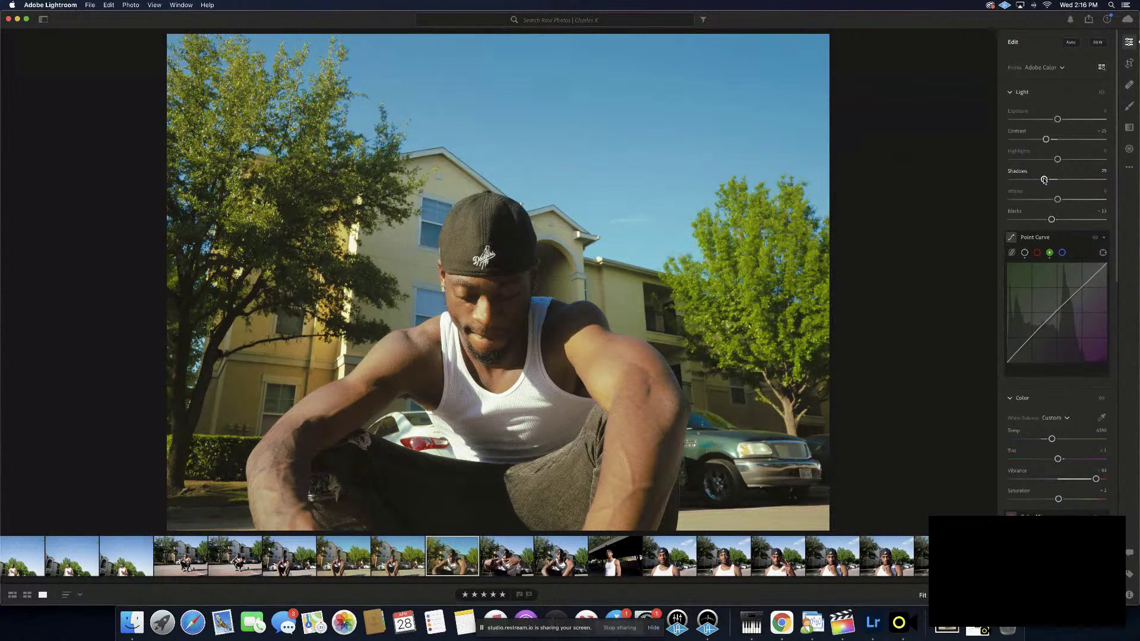
left_click_drag(1034, 180, 1027, 181)
left_click_drag(1042, 180, 1039, 180)
Raise the Saturation of the reds to about +74 in the Color Mixer
scroll(1015, 496, "down", 4)
scroll(1014, 496, "down", 2)
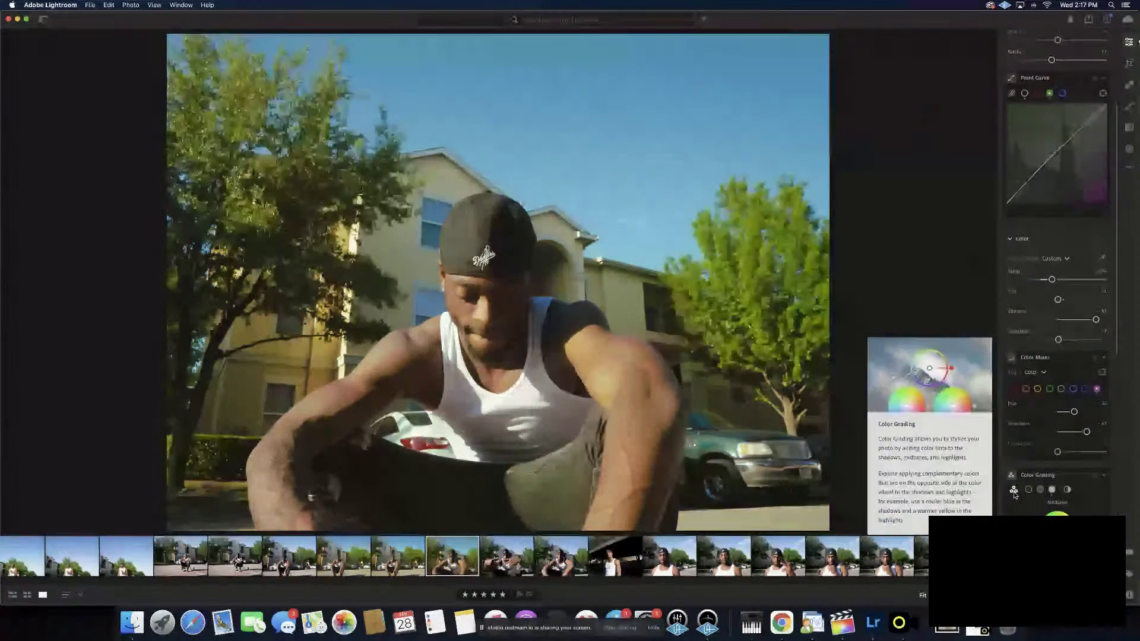
left_click(1026, 389)
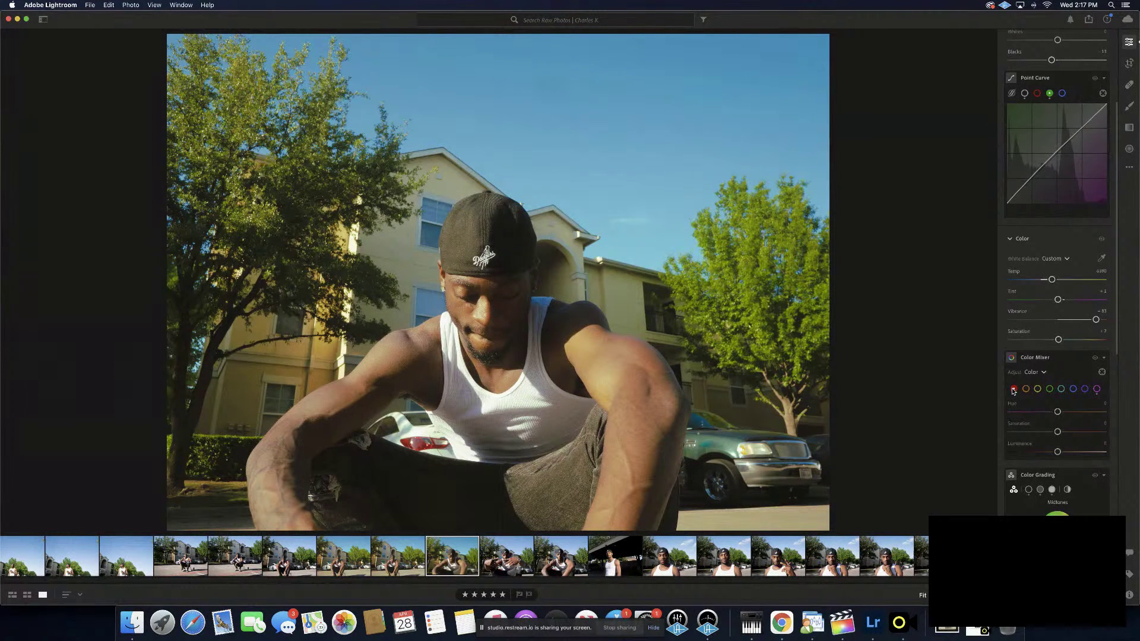
left_click_drag(1058, 432, 1100, 432)
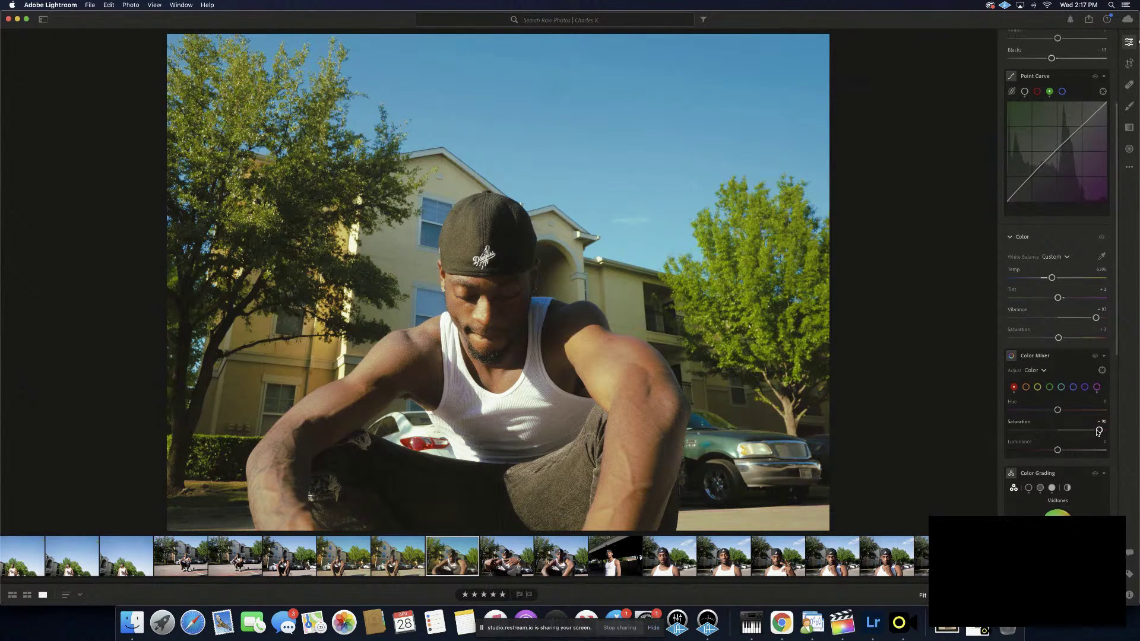
scroll(1102, 439, "up", 1)
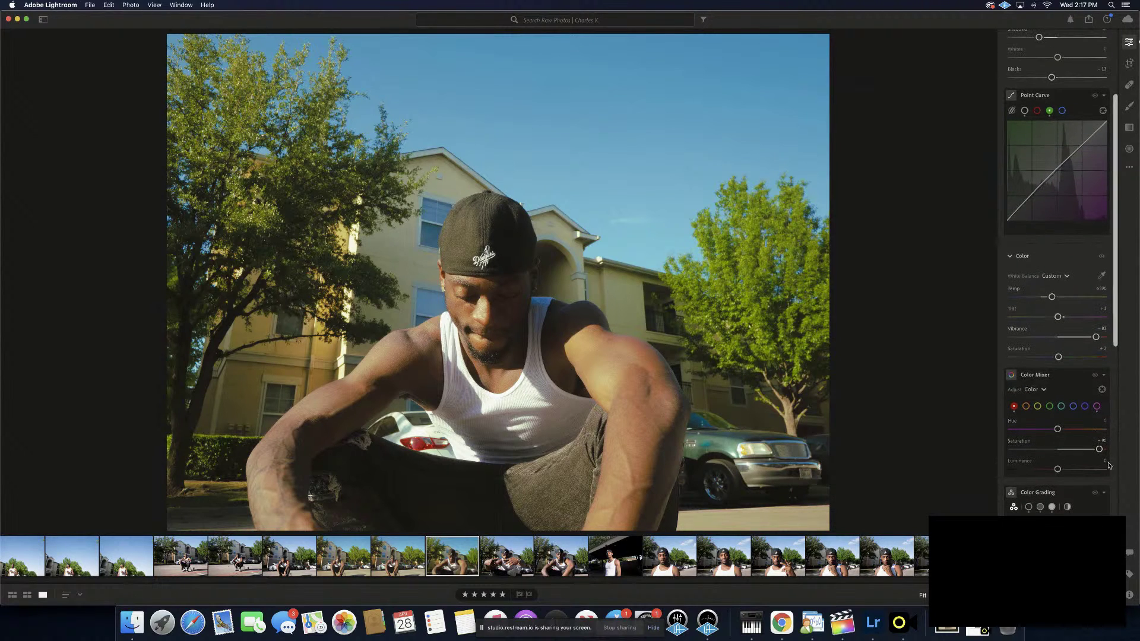
left_click_drag(1099, 450, 1092, 453)
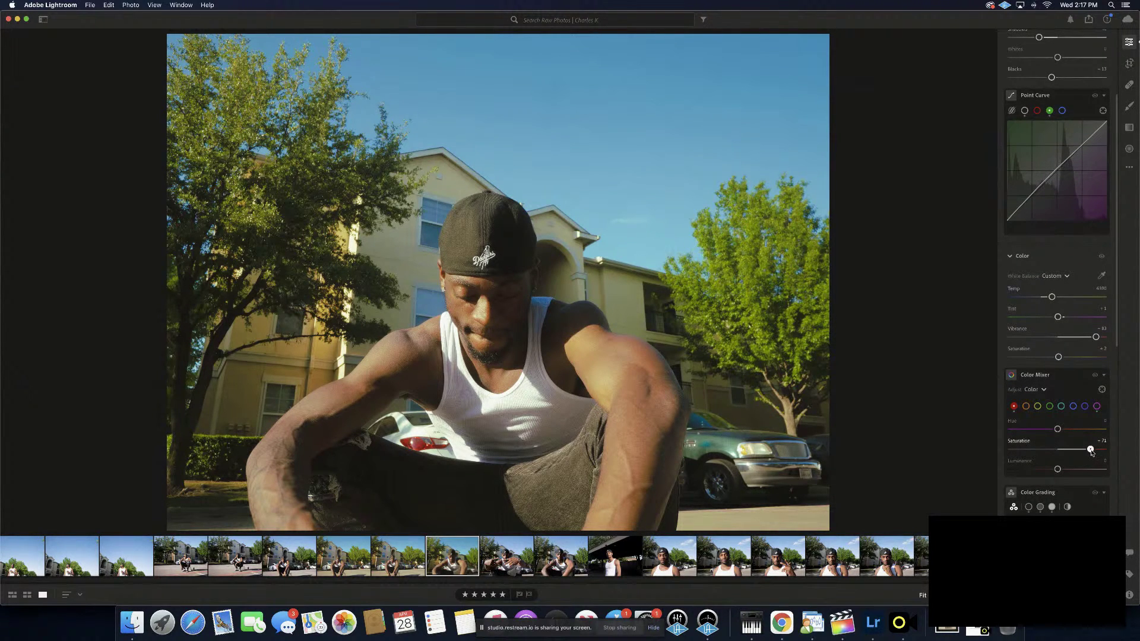
left_click_drag(1091, 452, 1092, 453)
Try the Luminance of the reds at its minimum, and settle it at about +36
left_click_drag(1058, 470, 974, 476)
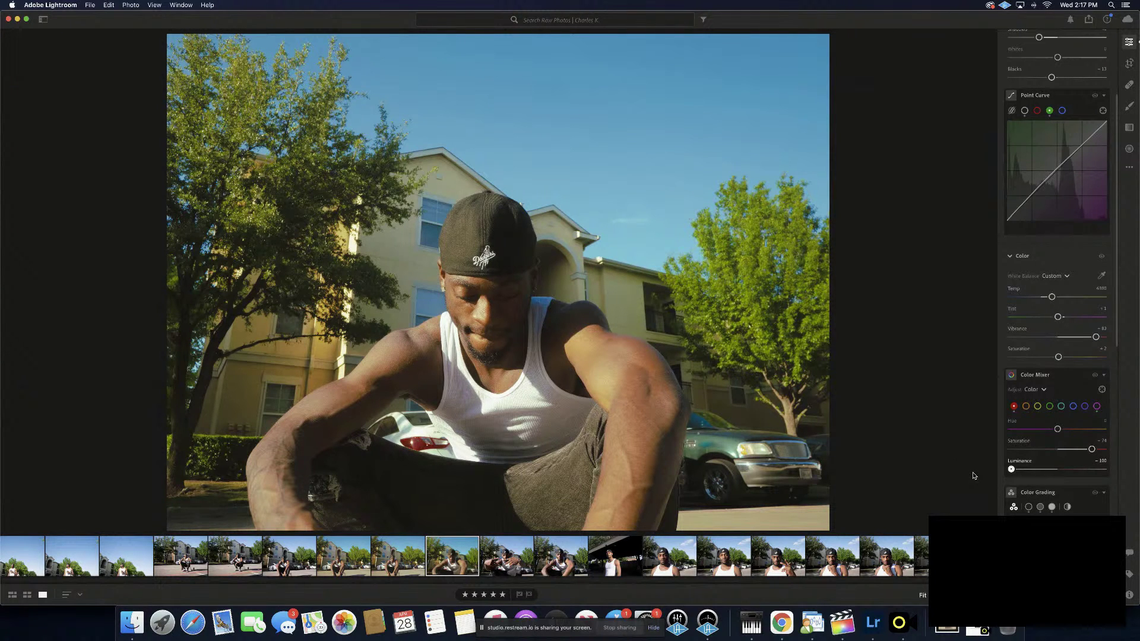
mouse_move(990, 475)
left_mouse_down()
mouse_move(1120, 472)
mouse_move(1001, 475)
left_mouse_up()
left_click_drag(1012, 469, 1082, 471)
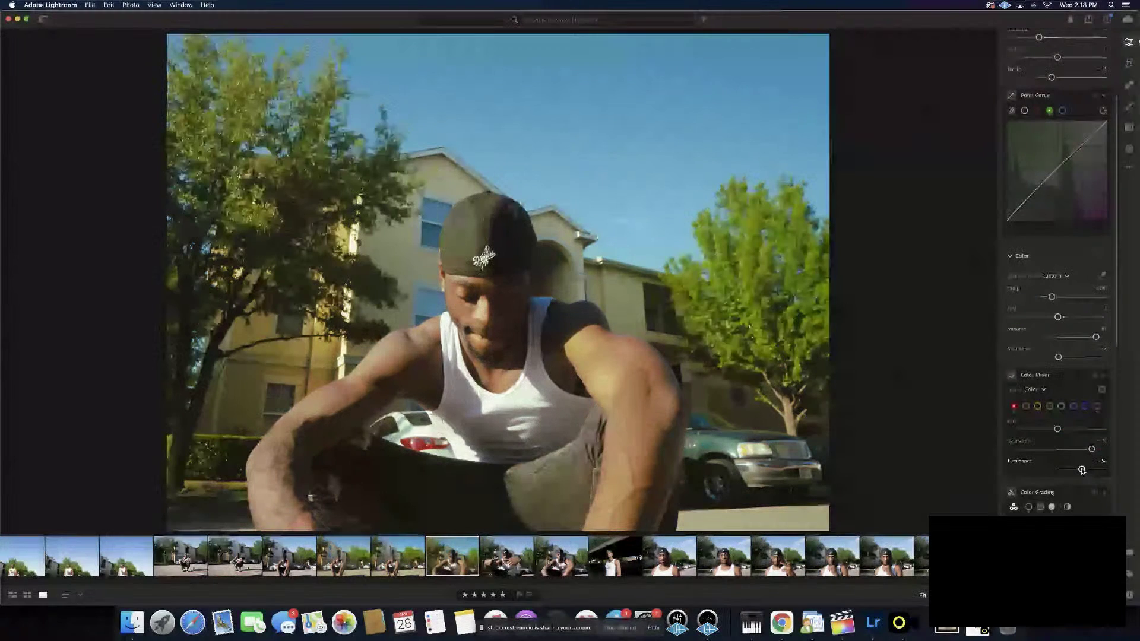
left_click_drag(1082, 470, 1075, 471)
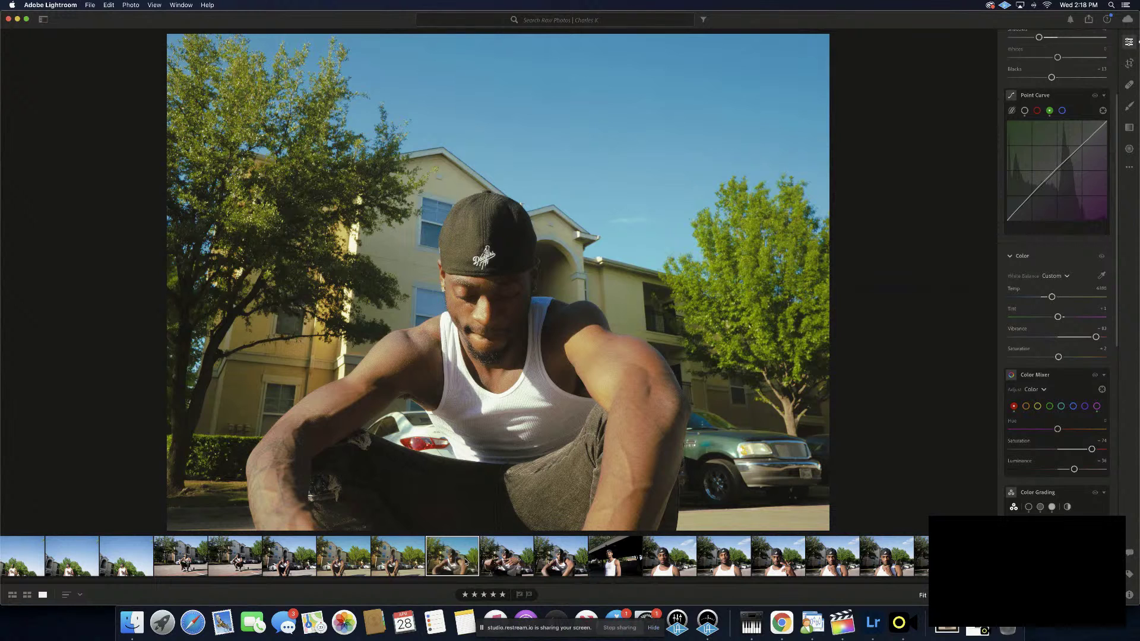
Copy the close-up's edit settings onto the preceding wider squatting photo and lower its red Luminance to about -48
key("super+c")
left_click(410, 561)
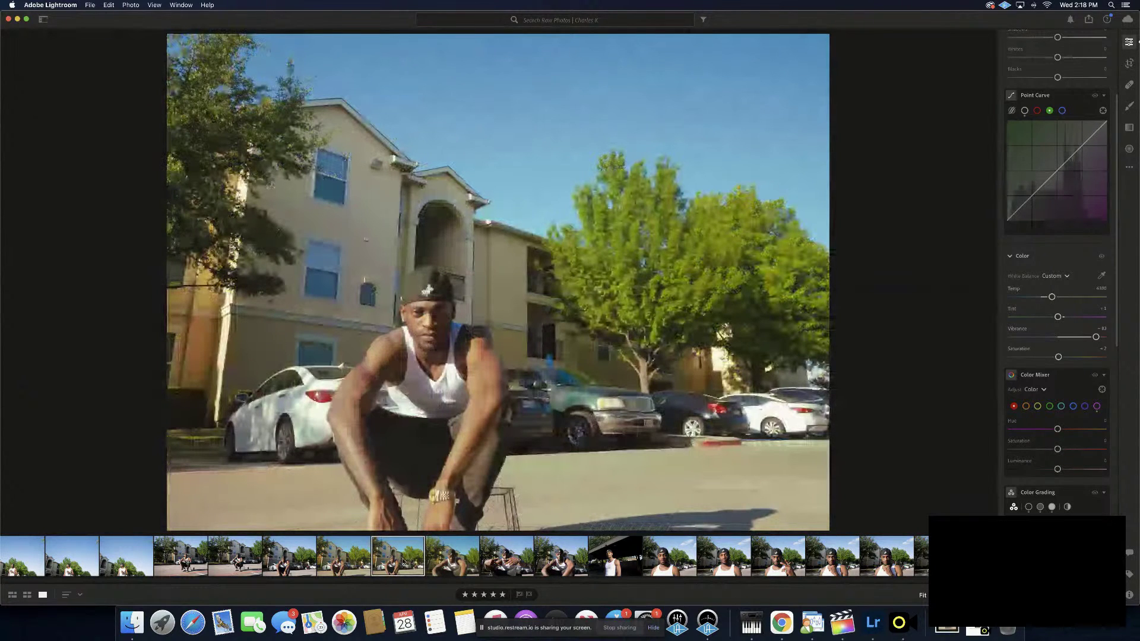
key("super+v")
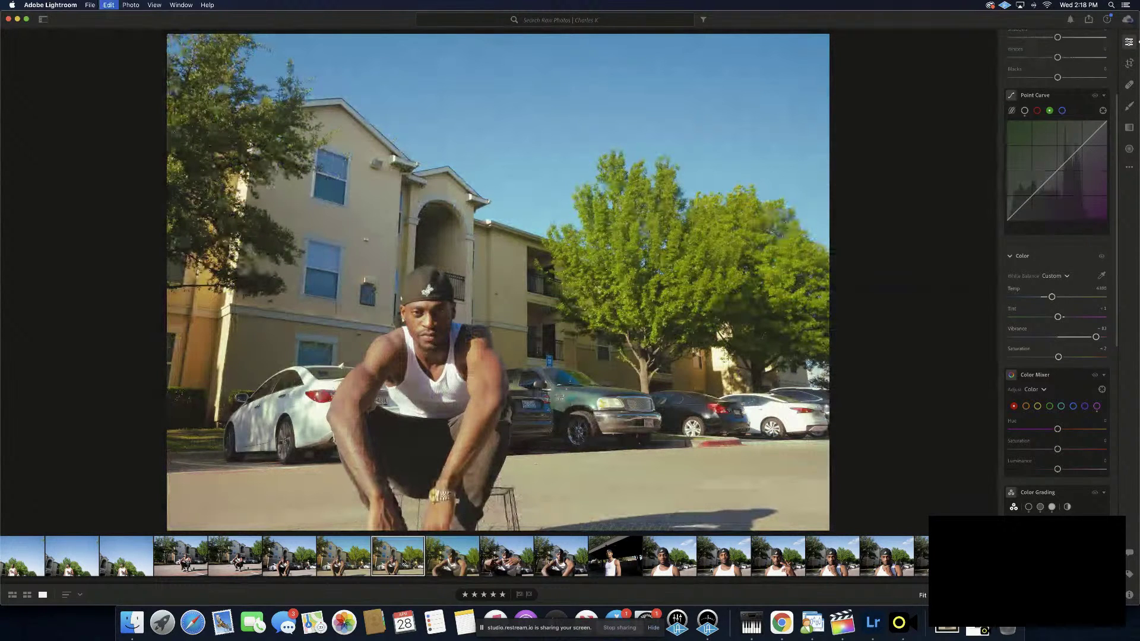
key("super+v")
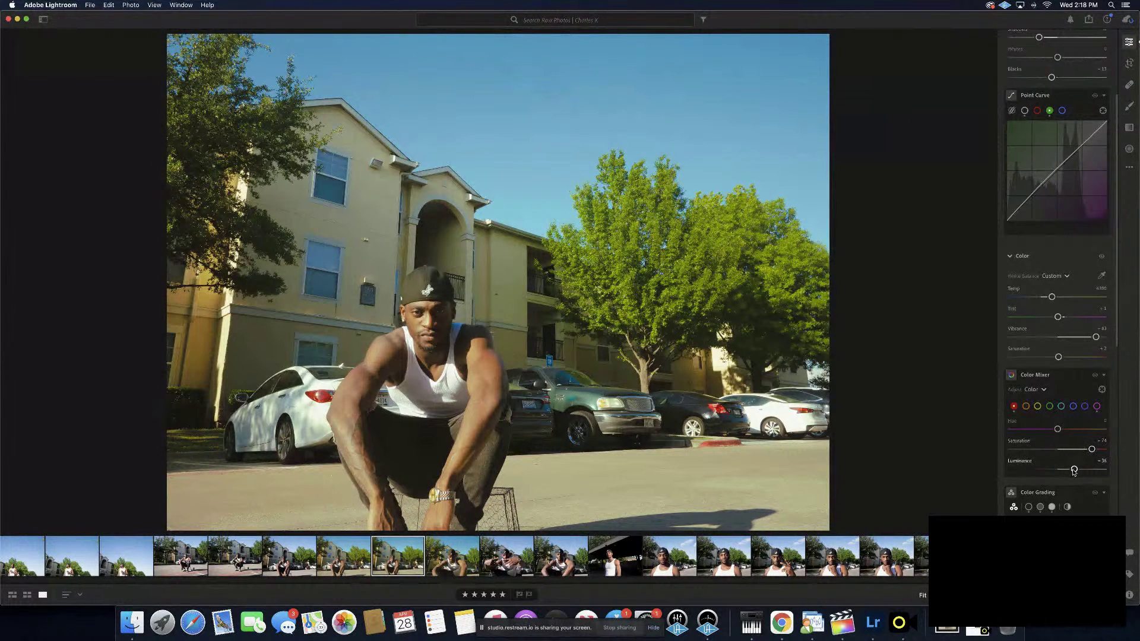
left_click_drag(1075, 470, 1019, 470)
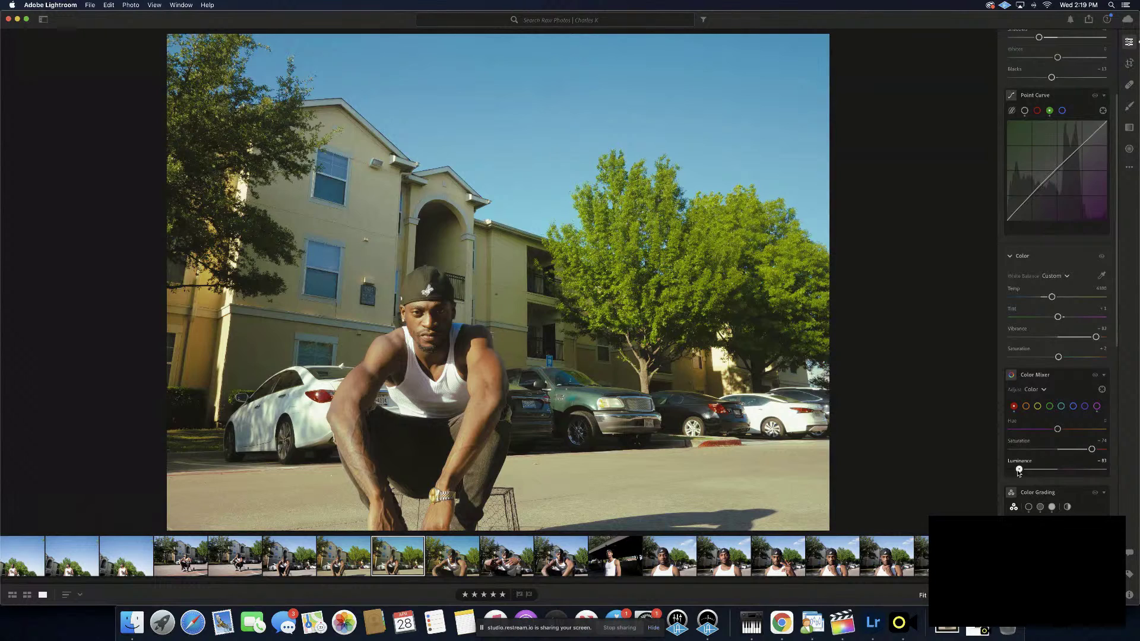
left_click_drag(1019, 471, 1035, 471)
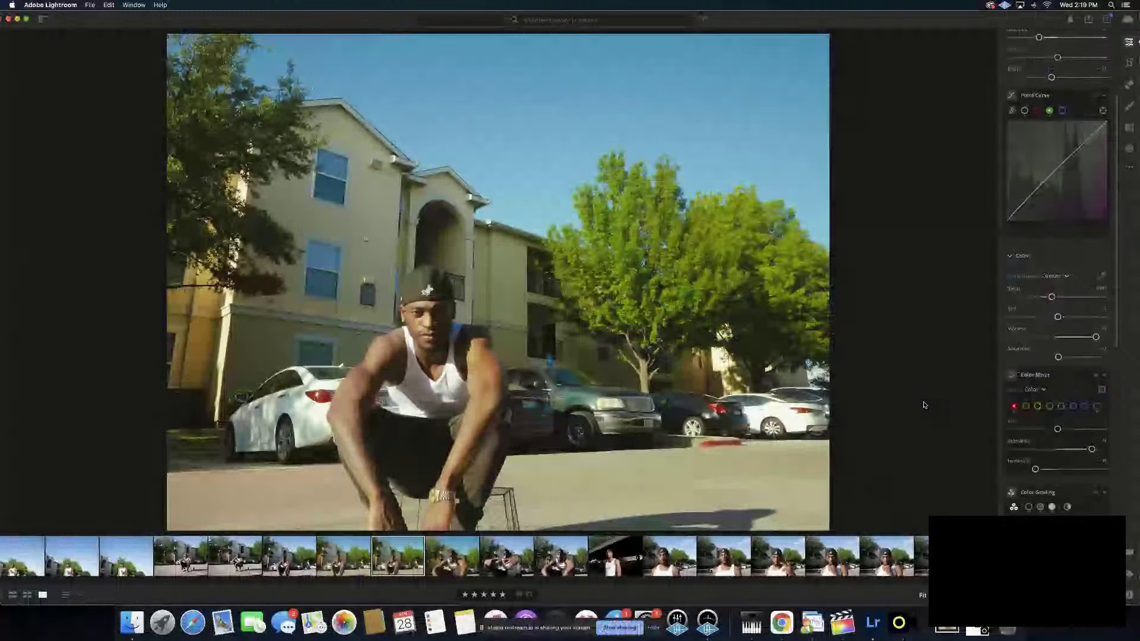
Check the US30 chart in MetaTrader 4 and look in on the Joe Rogan Experience episode playing in Spotify
left_click(812, 623)
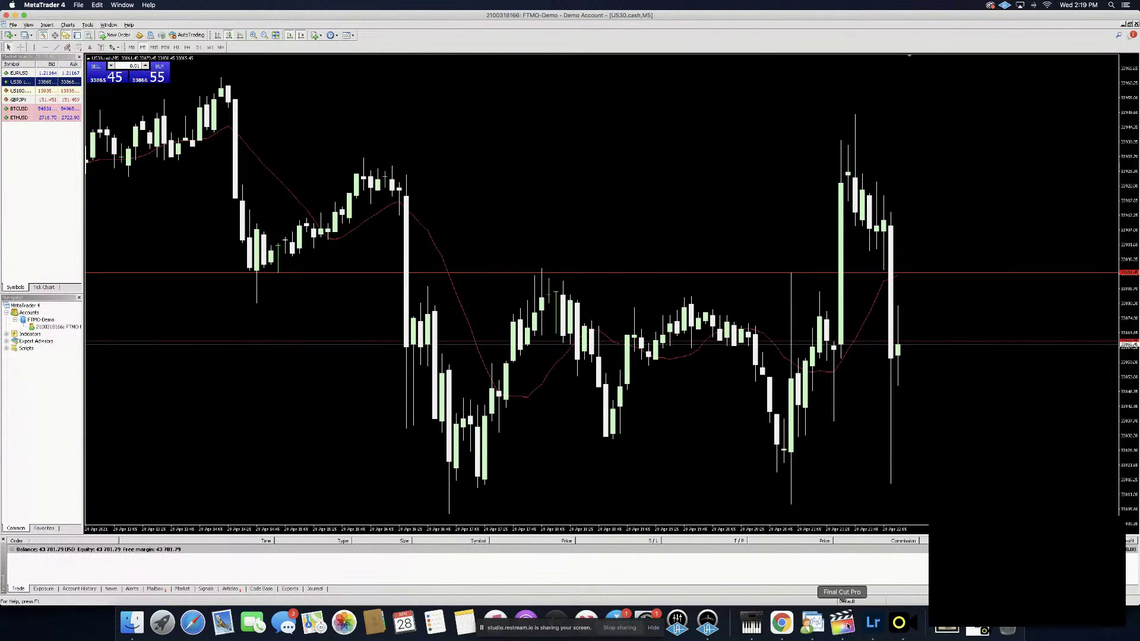
left_click(782, 624)
key("ctrl+Up")
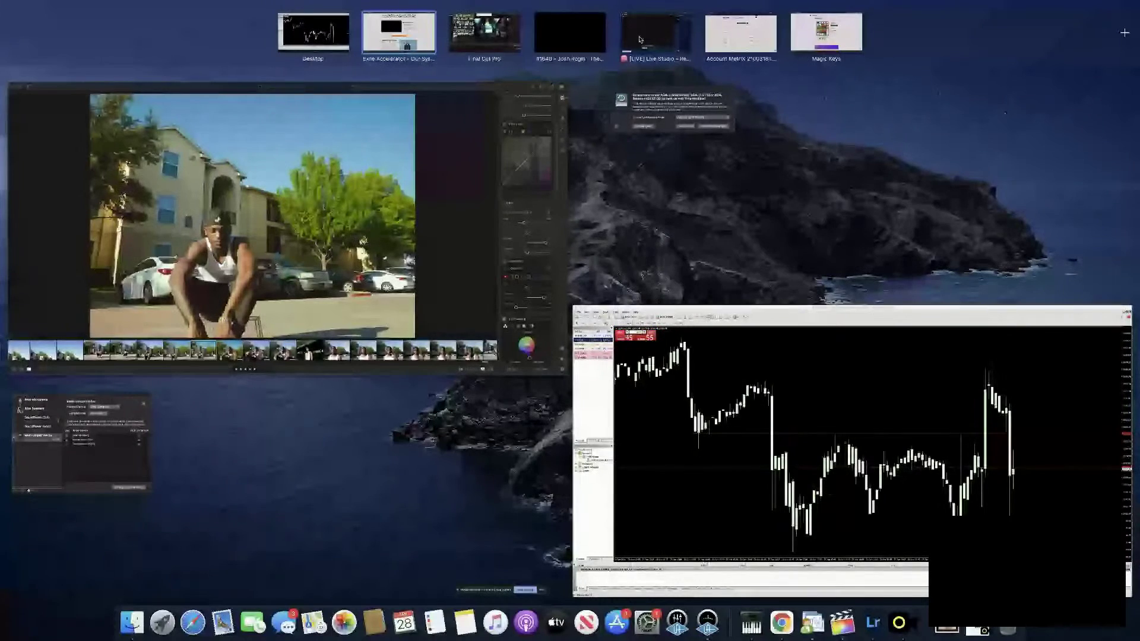
mouse_move(539, 39)
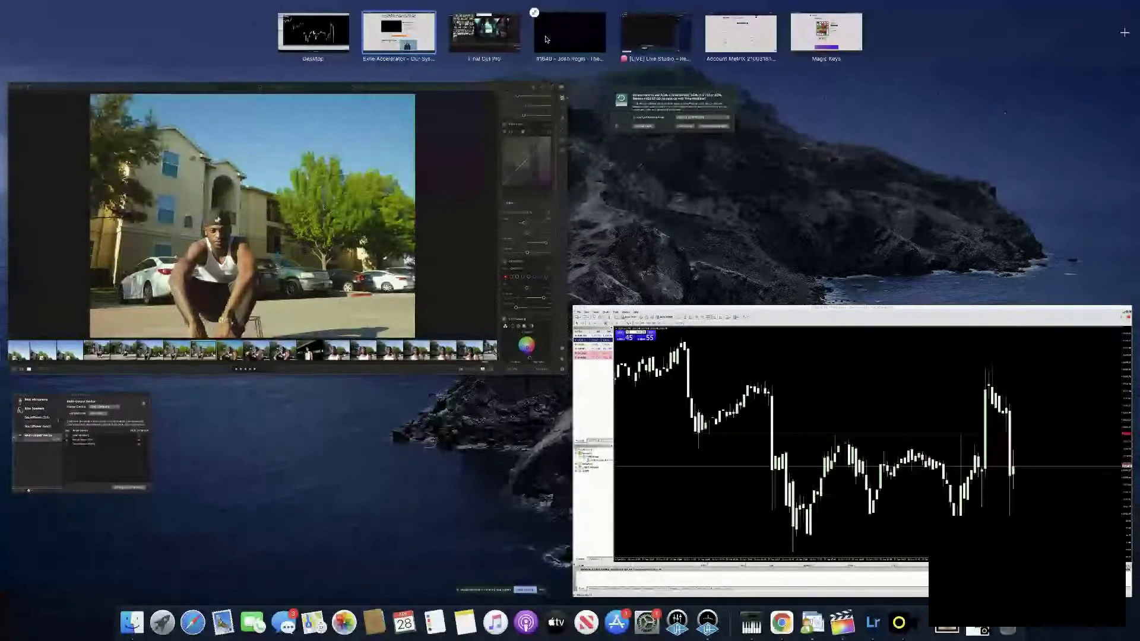
left_click(545, 40)
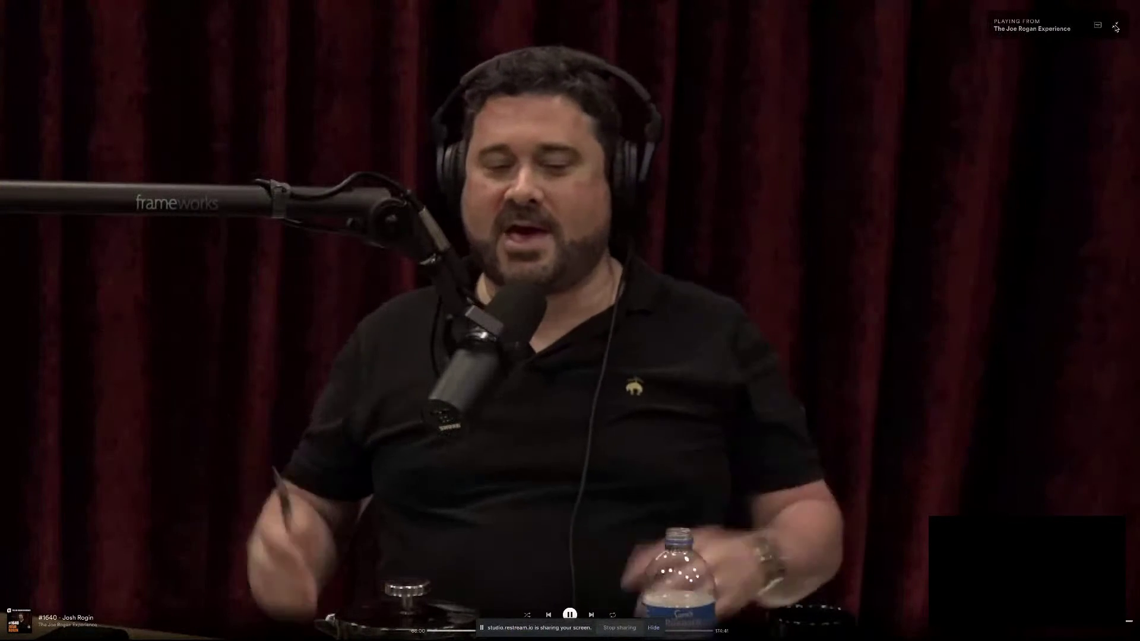
left_click(1117, 27)
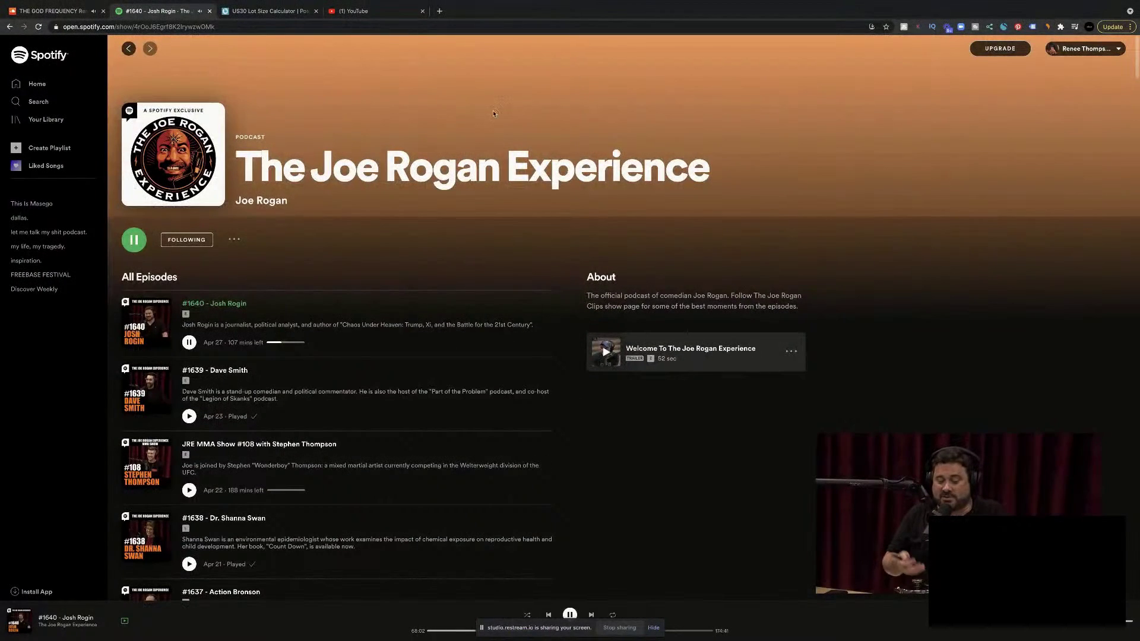
left_click(1069, 446)
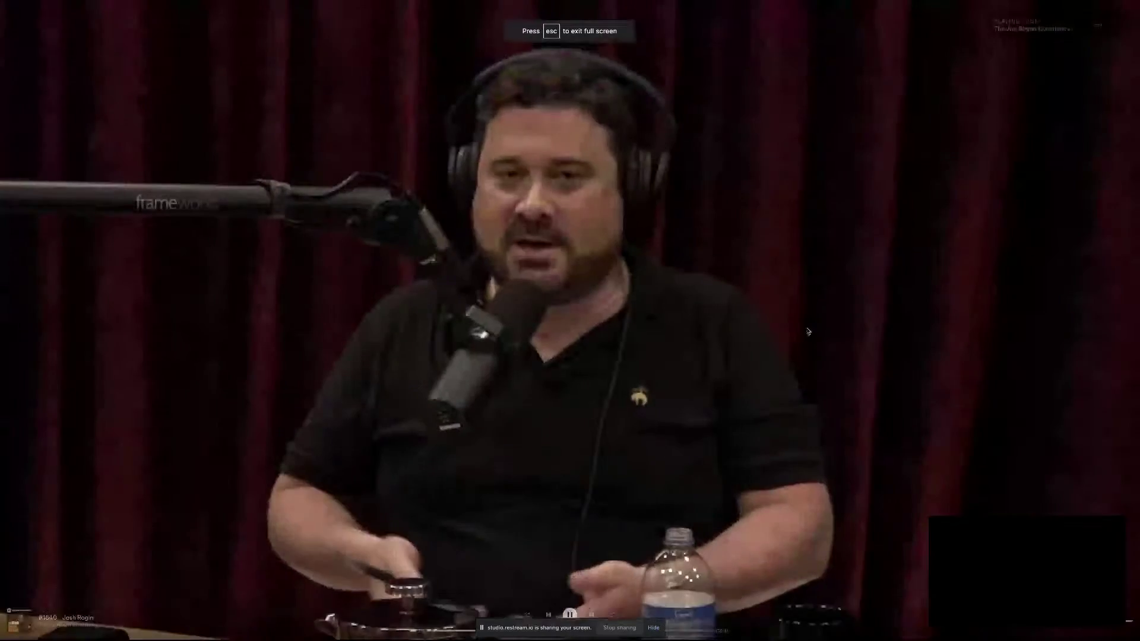
Switch to the Restream Live Studio page and view the other browser page open beside it
key("ctrl+Up")
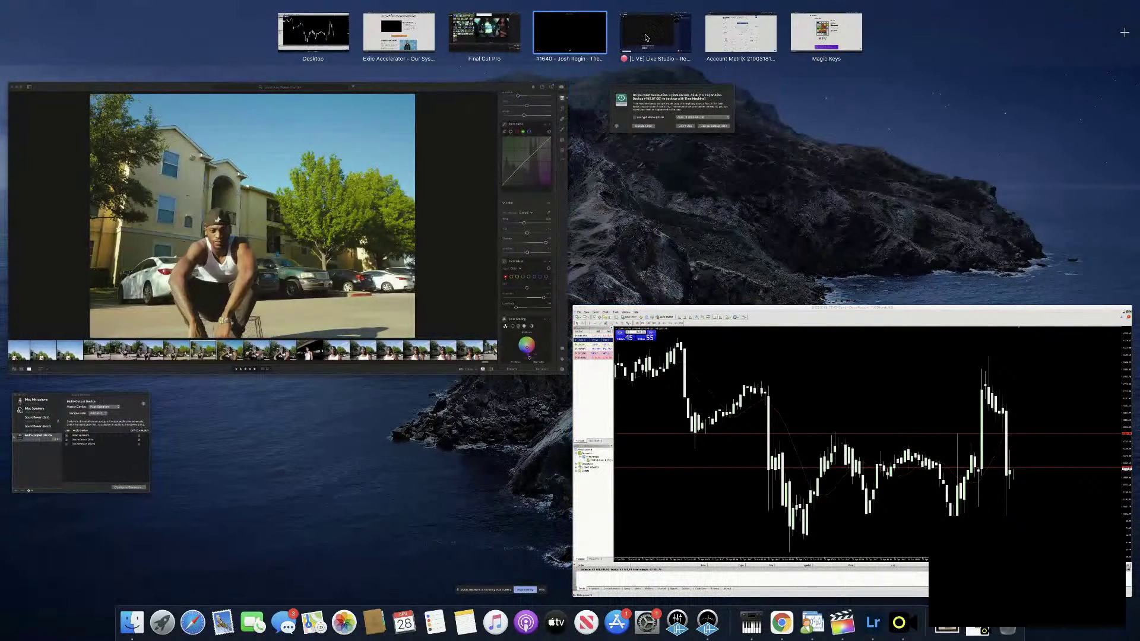
left_click(646, 37)
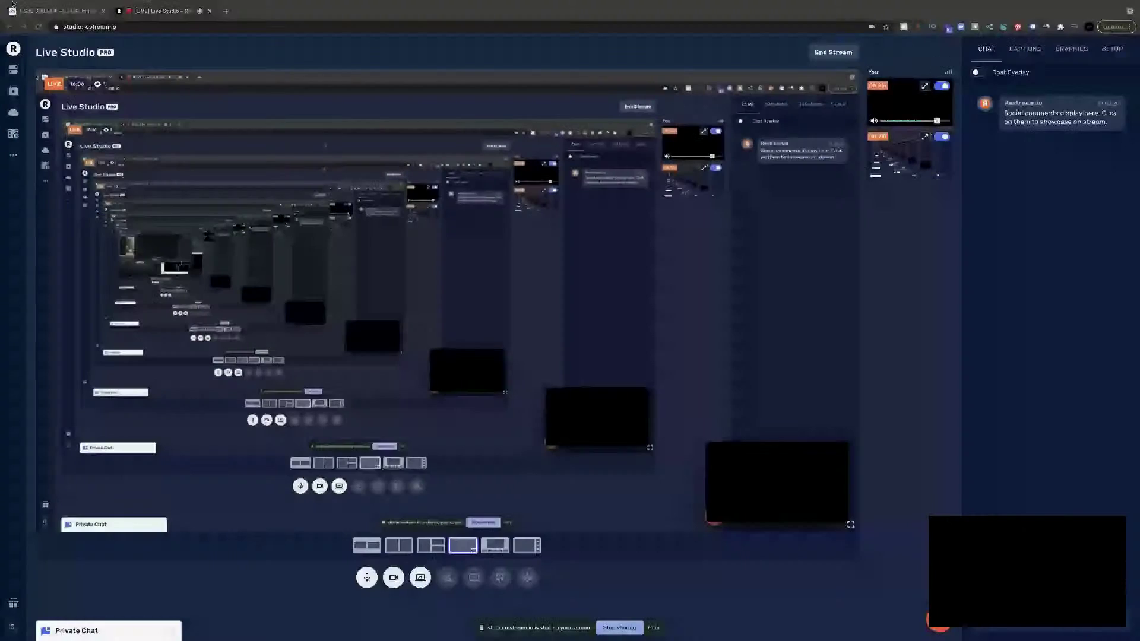
left_click(61, 12)
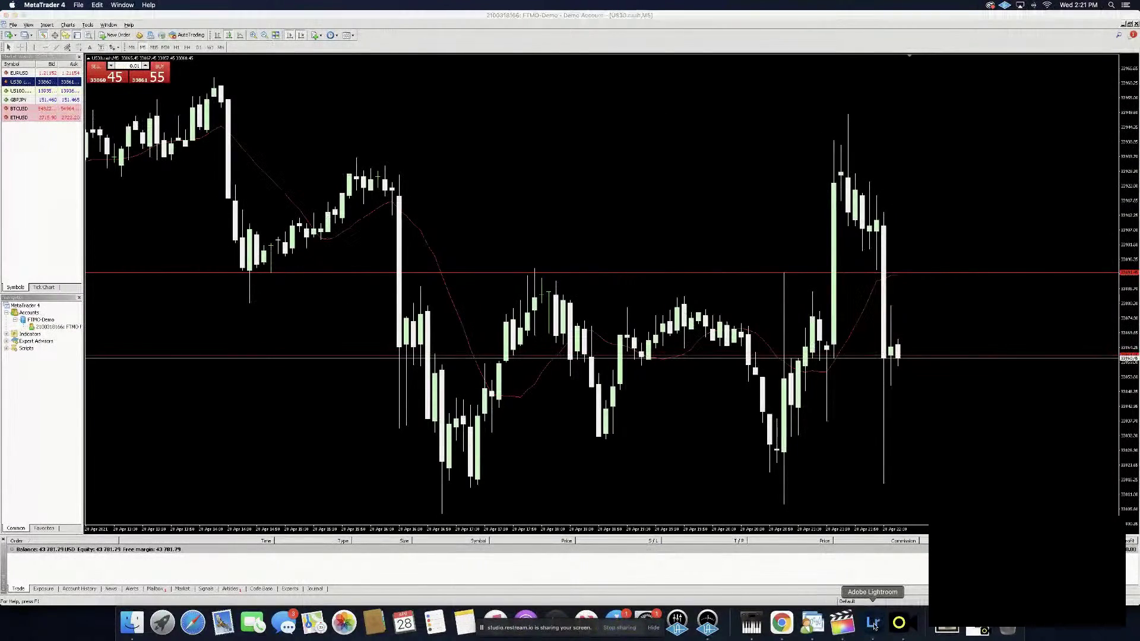
Switch to Lightroom and copy the squatting photo's edit settings onto the three photos preceding it, ending with the wide hand-over-face shot
left_click(874, 623)
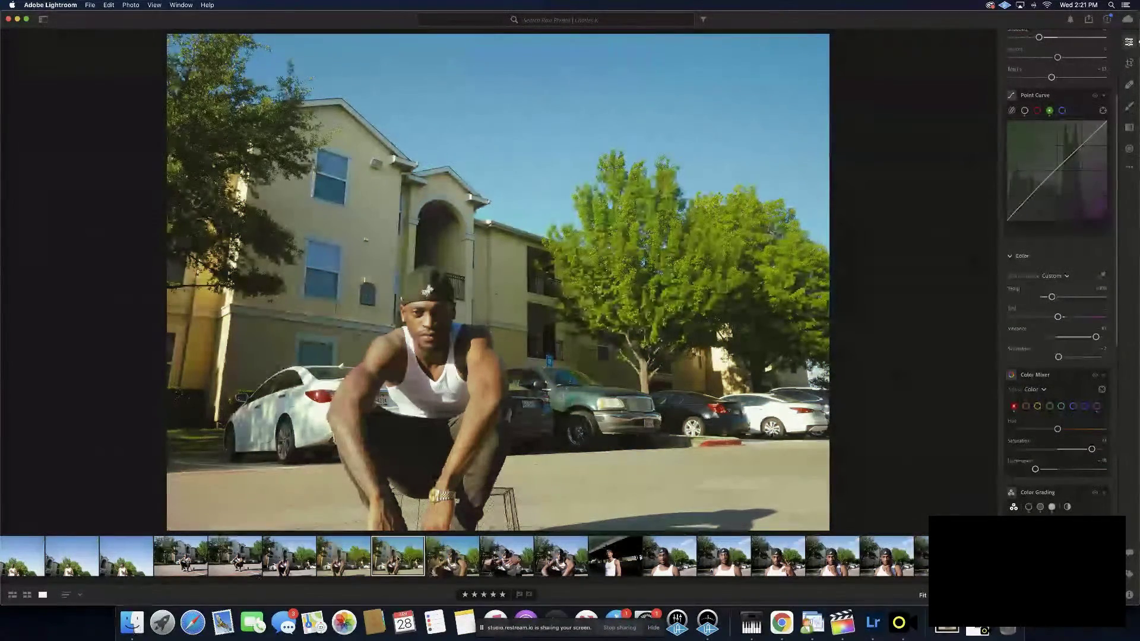
key("super+c")
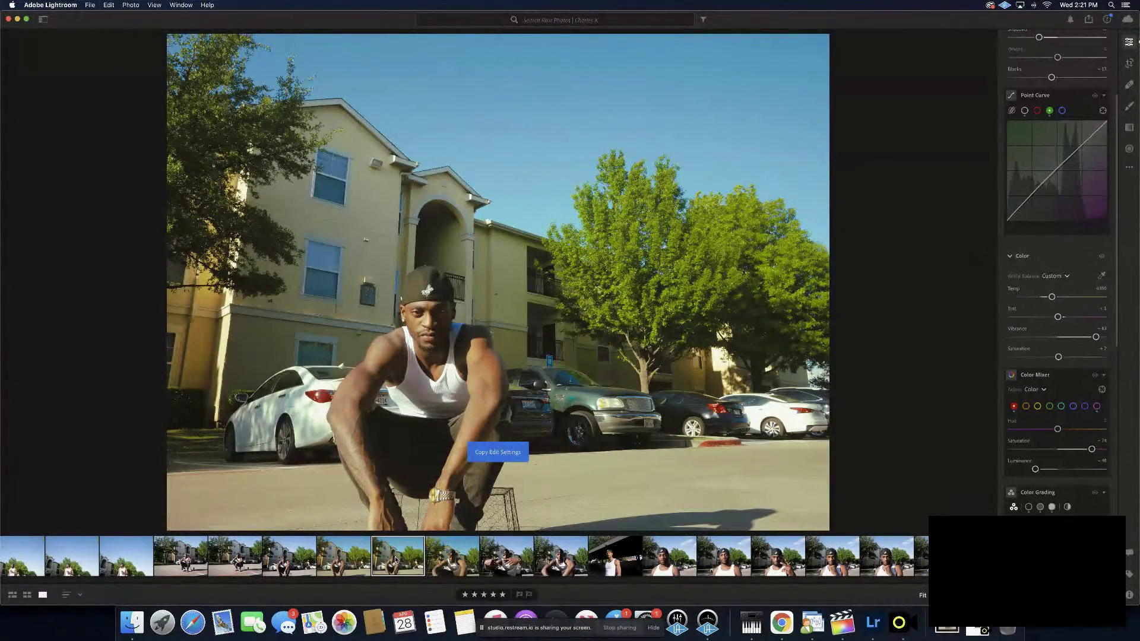
left_click(346, 564)
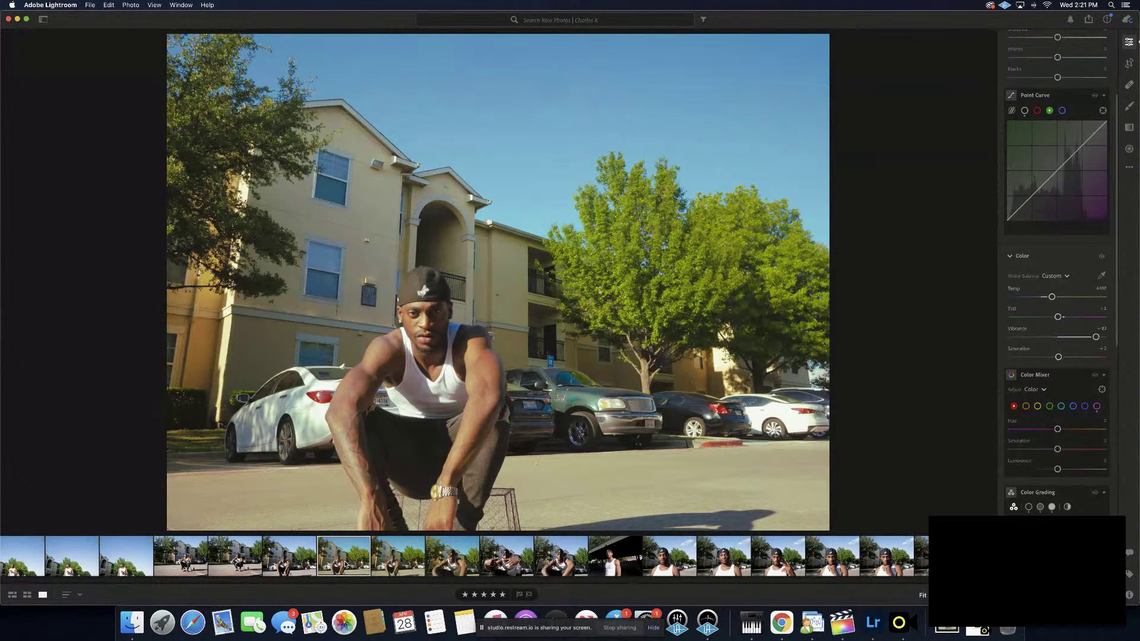
key("super+v")
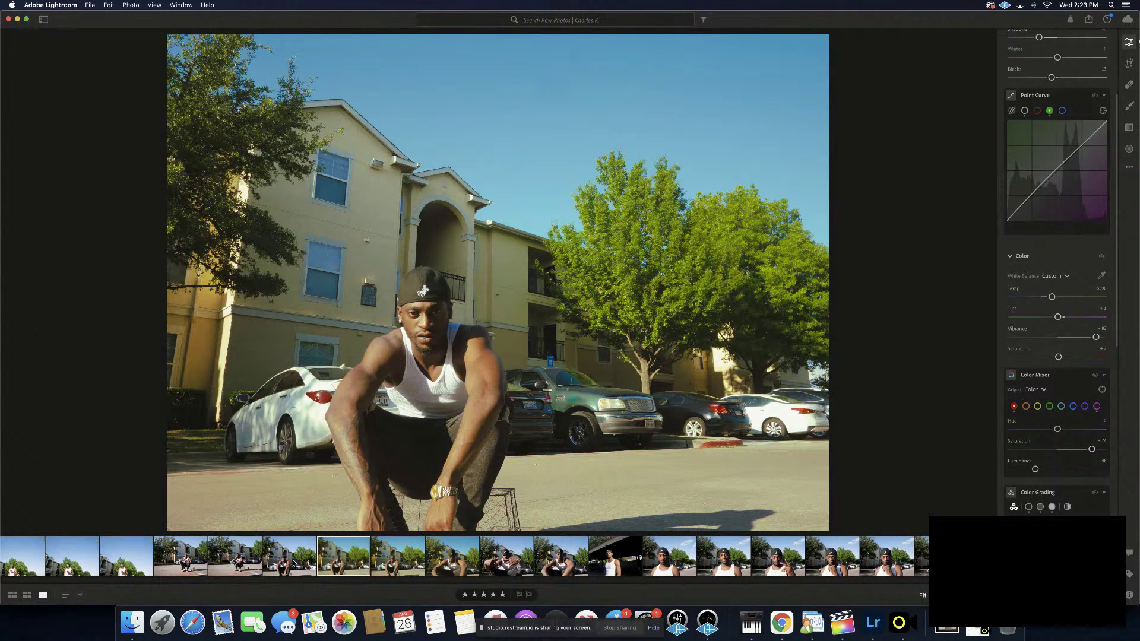
left_click(294, 563)
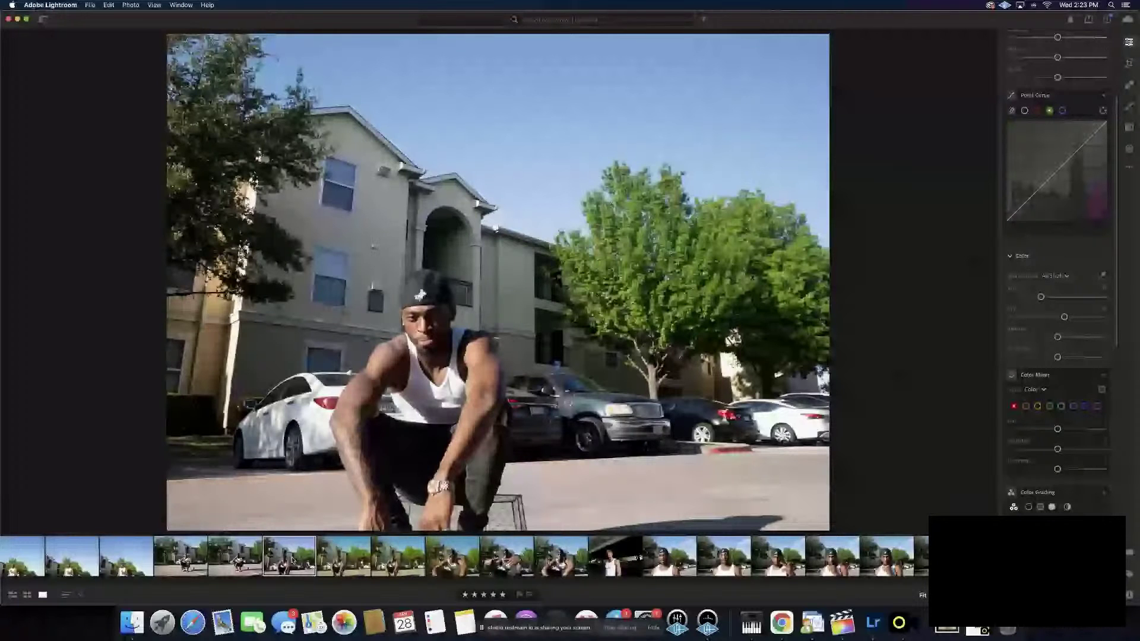
left_click(250, 556)
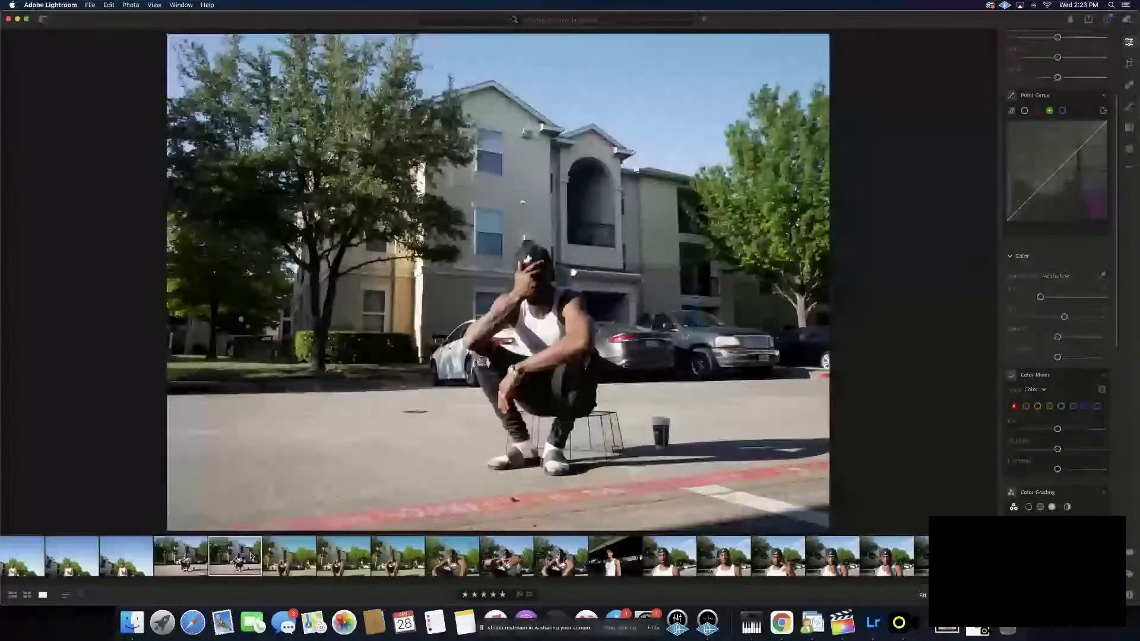
key("cmd+v")
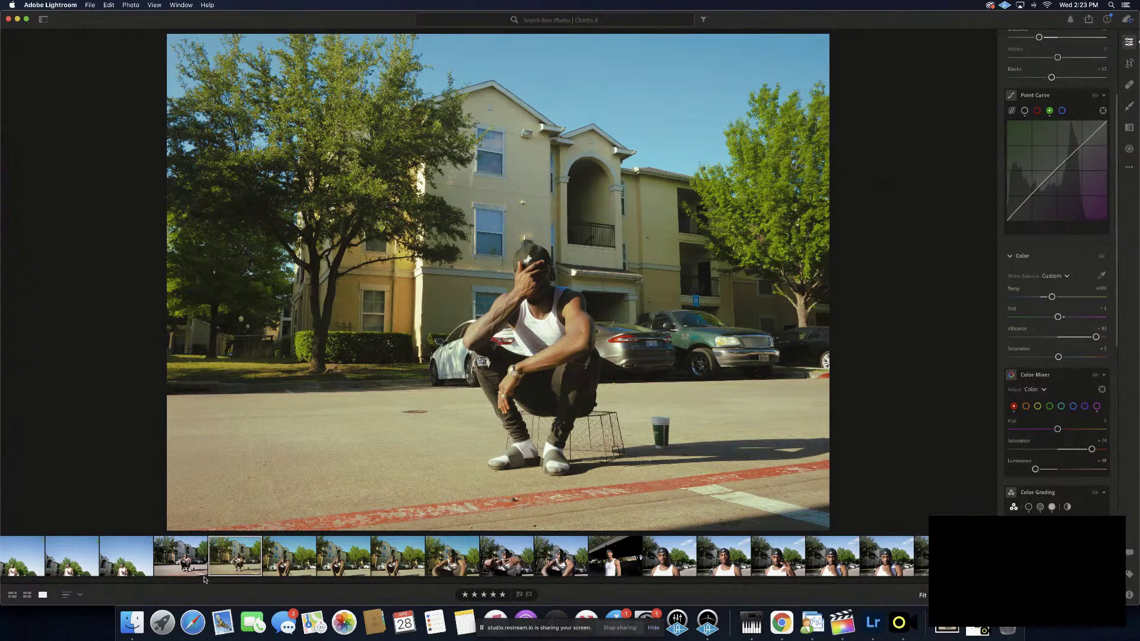
Lower the yellow Saturation of the wide hand-over-face photo to about -58 and copy its edit settings
left_click(1038, 406)
left_click_drag(1056, 453, 1030, 451)
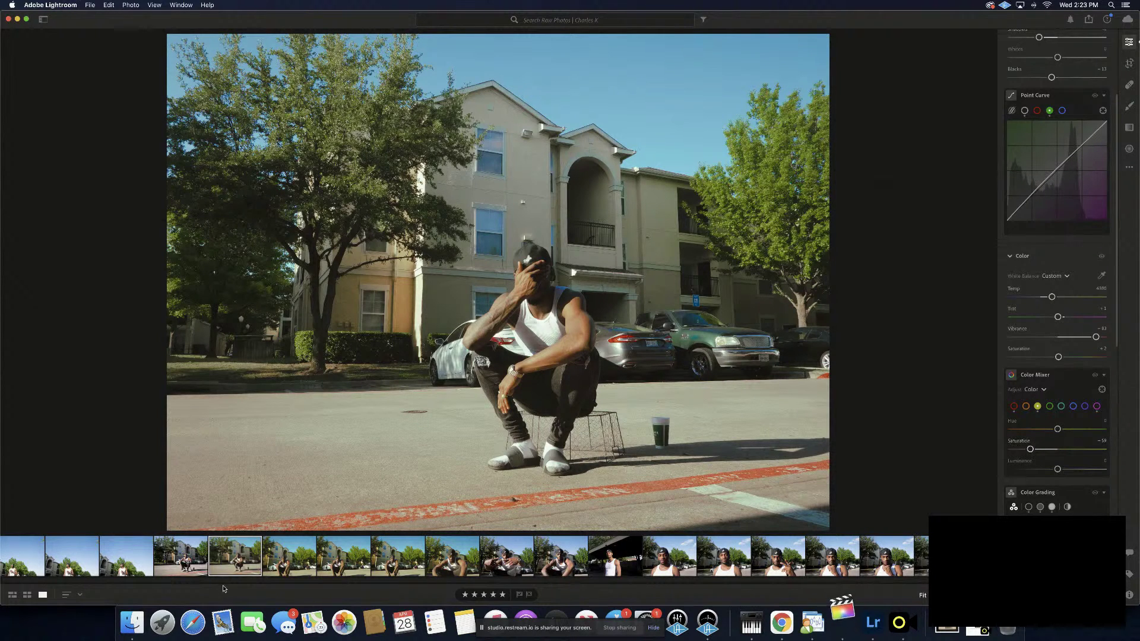
key("super+c")
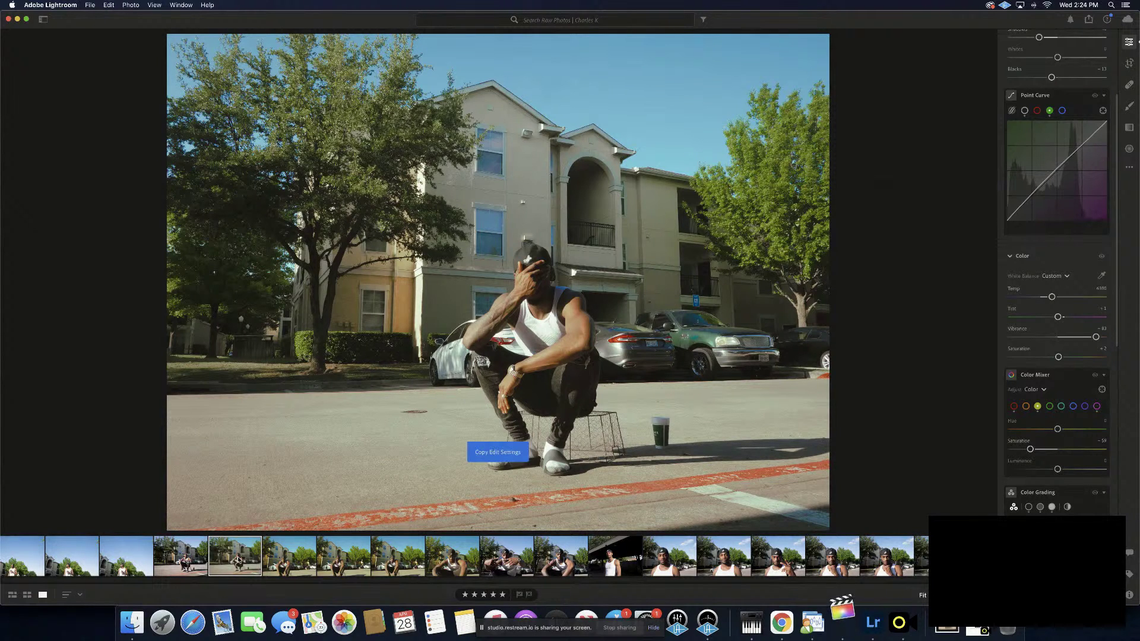
Paste the copied edit settings onto the three squatting photos that follow the wide hand-over-face shot
left_click(278, 564)
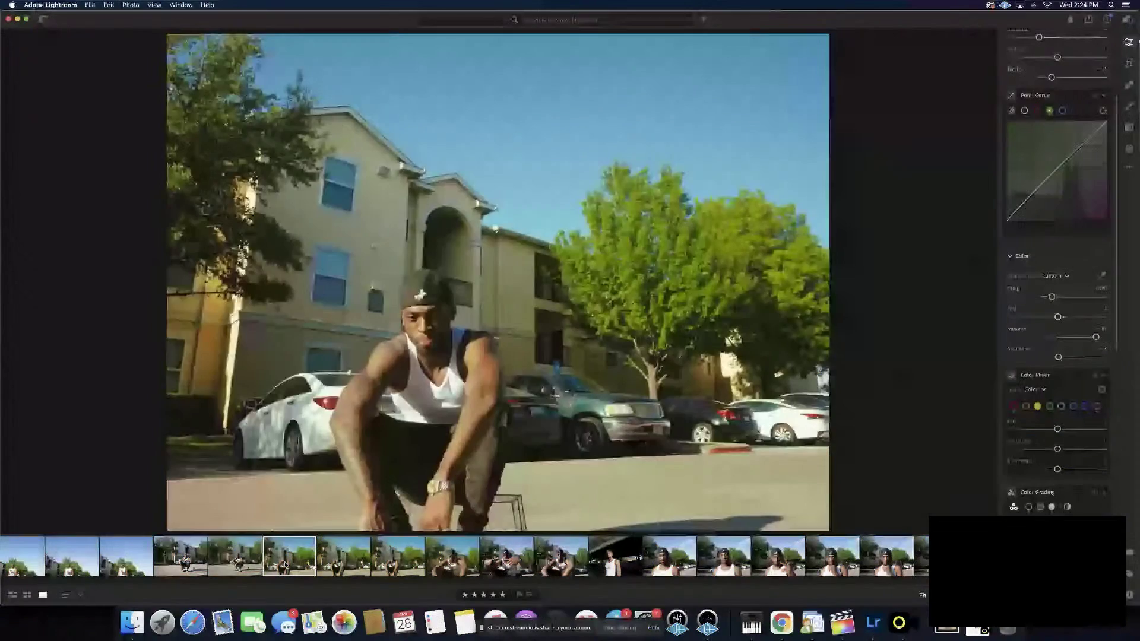
key("super+v")
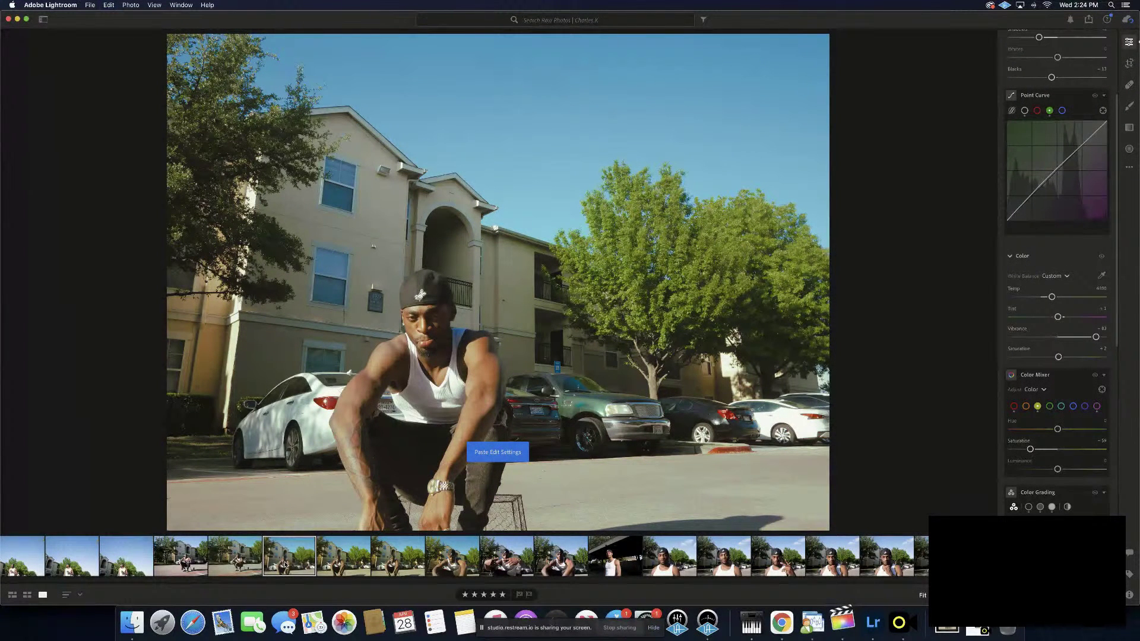
left_click(338, 558)
key("super+v")
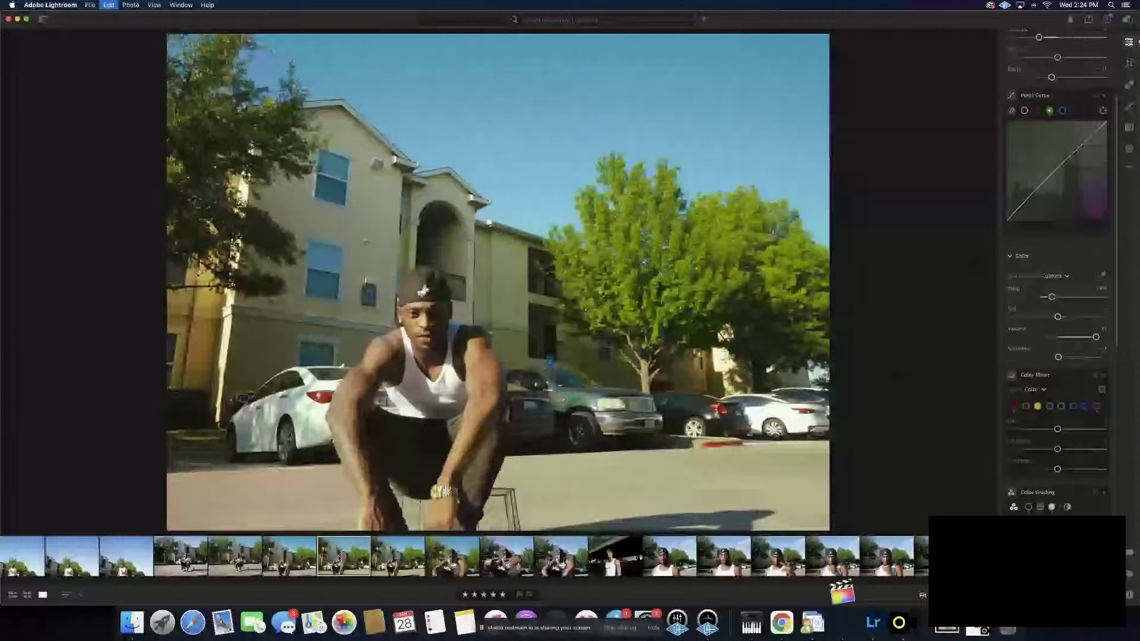
left_click(402, 557)
key("super+v")
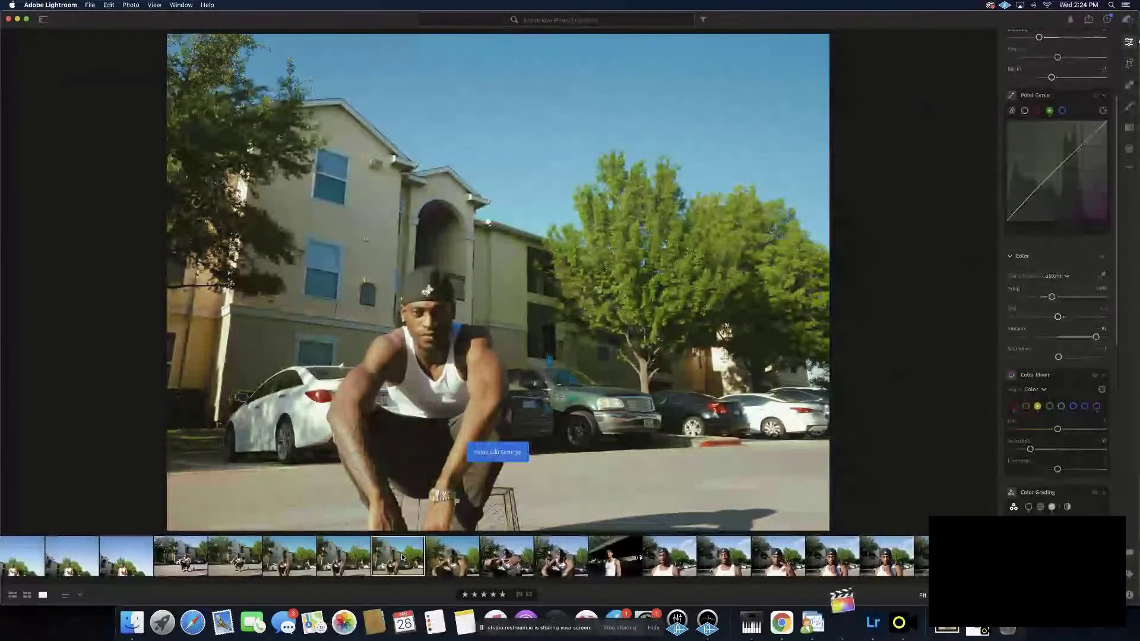
Try the copied edit settings on the close-up with the lowered head and undo the paste
left_click(448, 560)
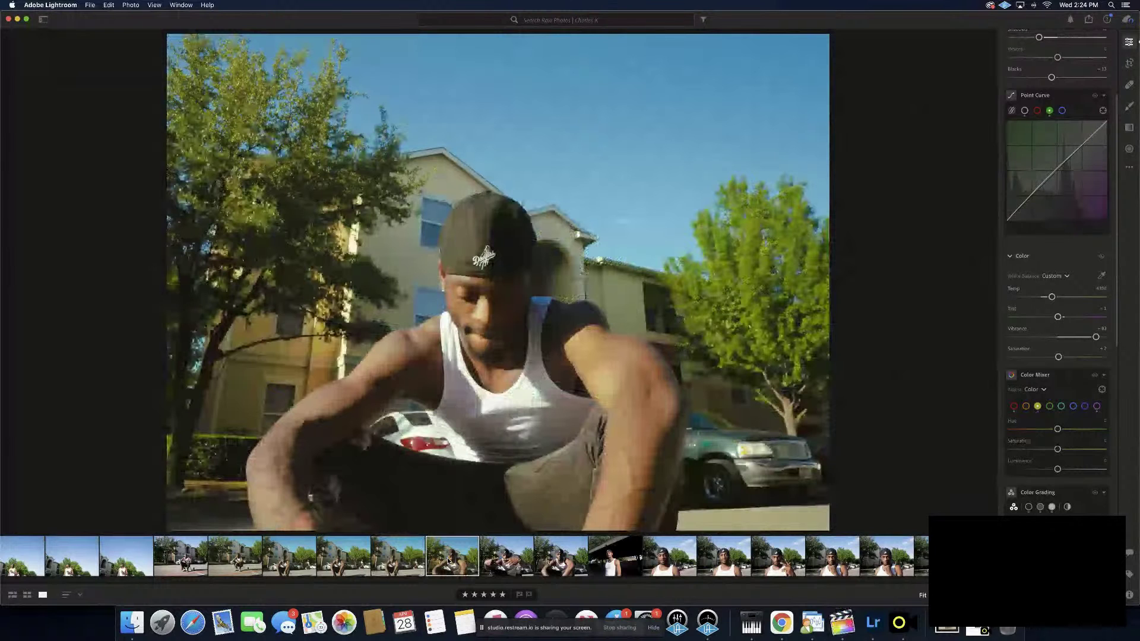
key("super+v")
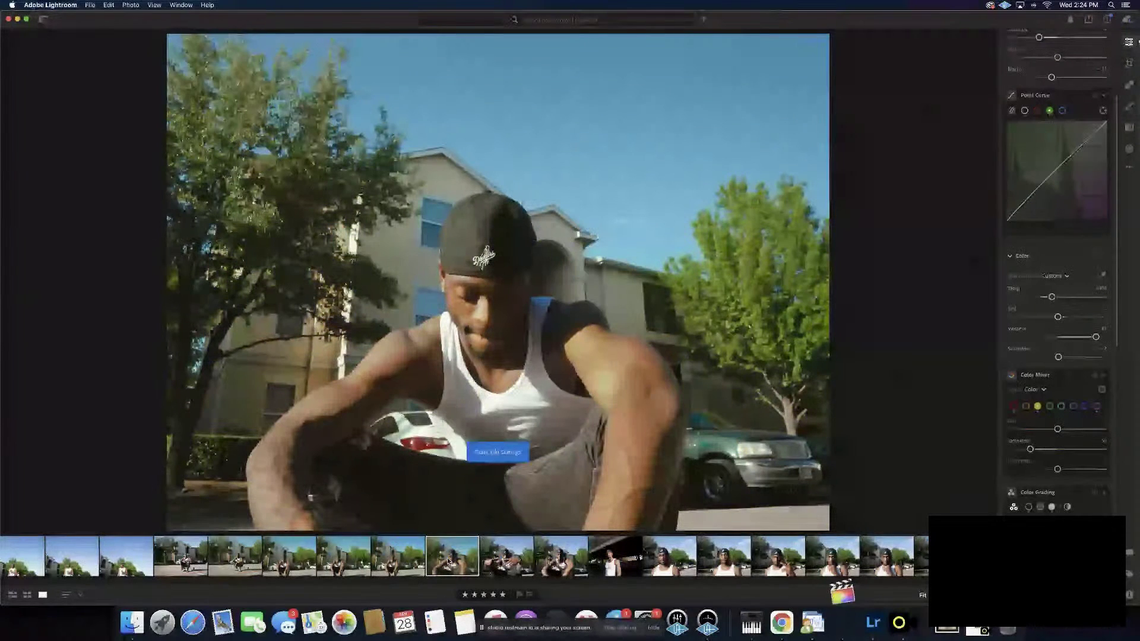
key("super+z")
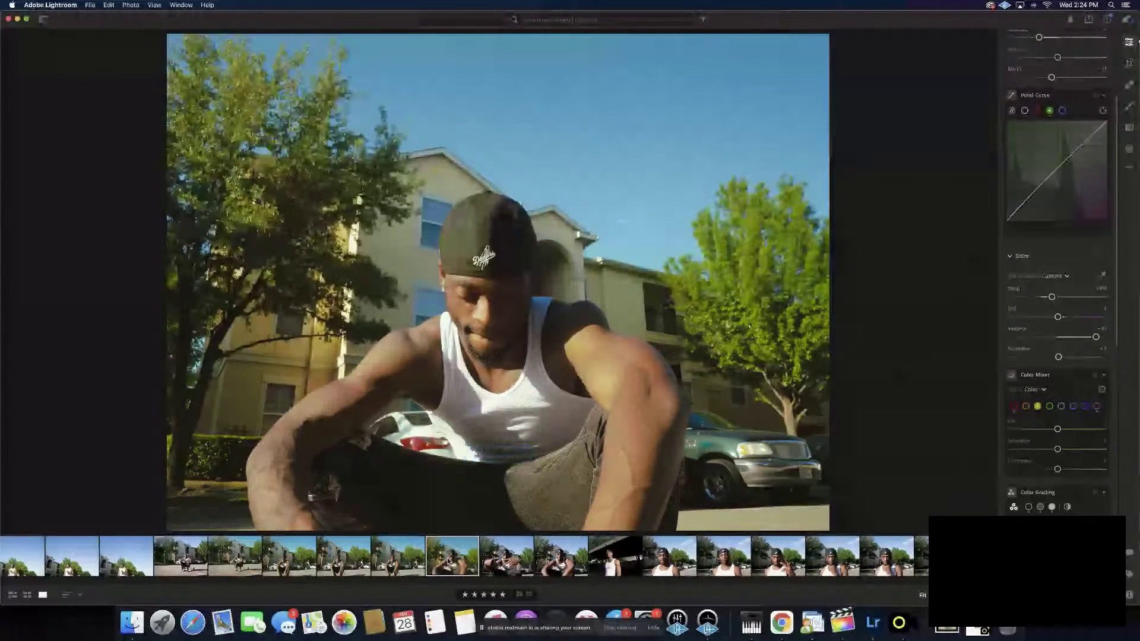
Paste the copied edit settings onto the hand-gesture close-up and the following close-up facing the camera
left_click(528, 568)
key("super+v")
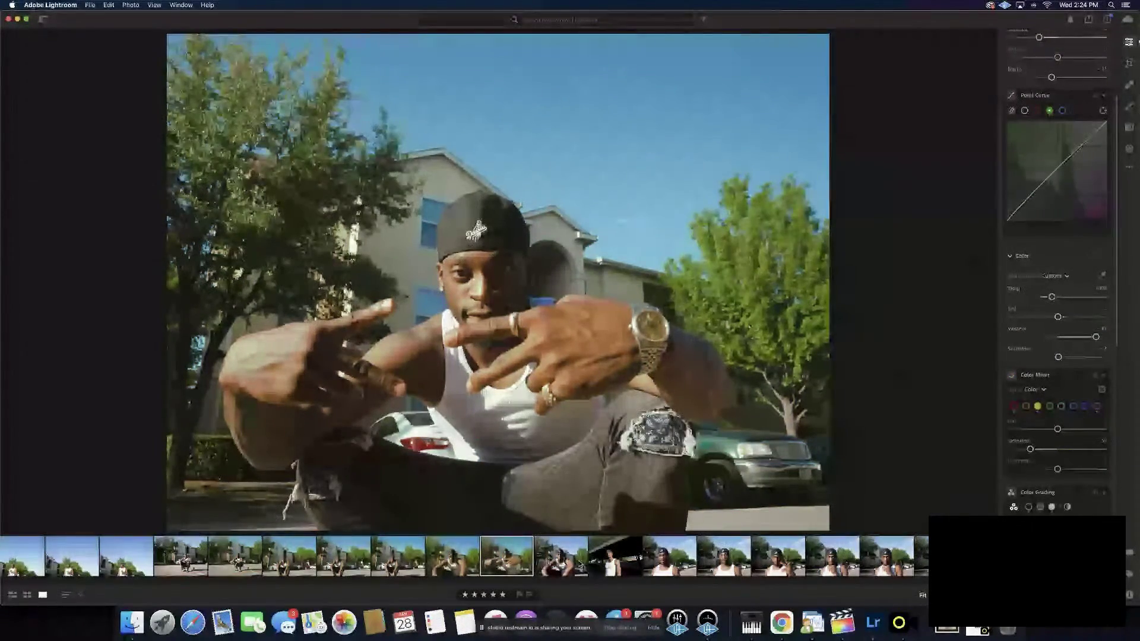
left_click(558, 564)
key("super+v")
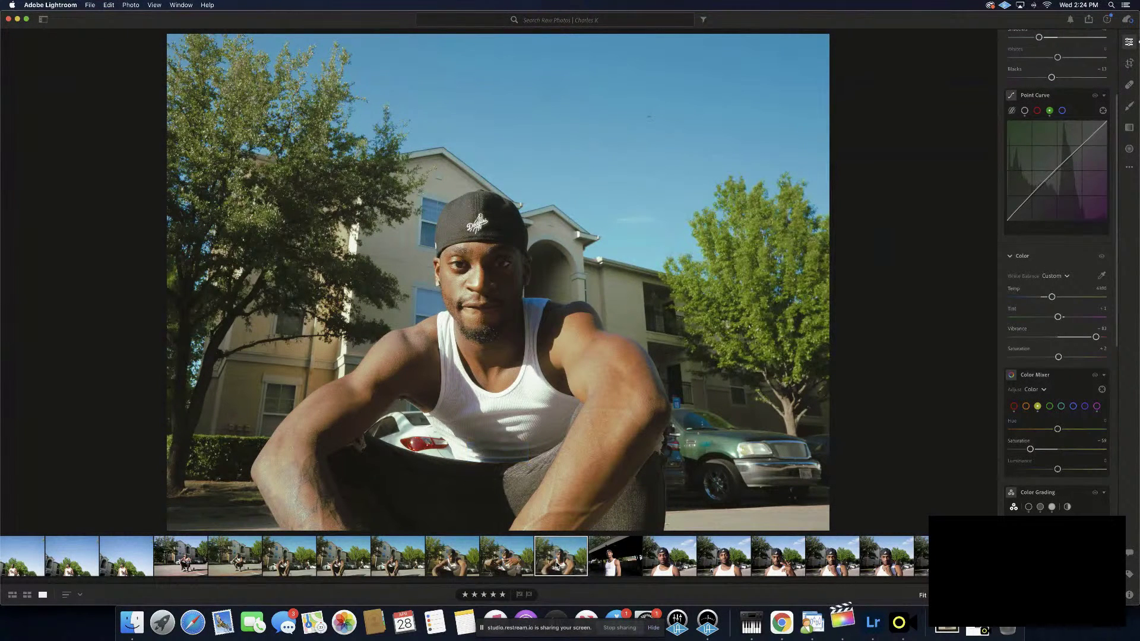
Paste the copied edit settings onto the last high-angle photo of the man squatting beside his shadow
scroll(556, 565, "right", 2)
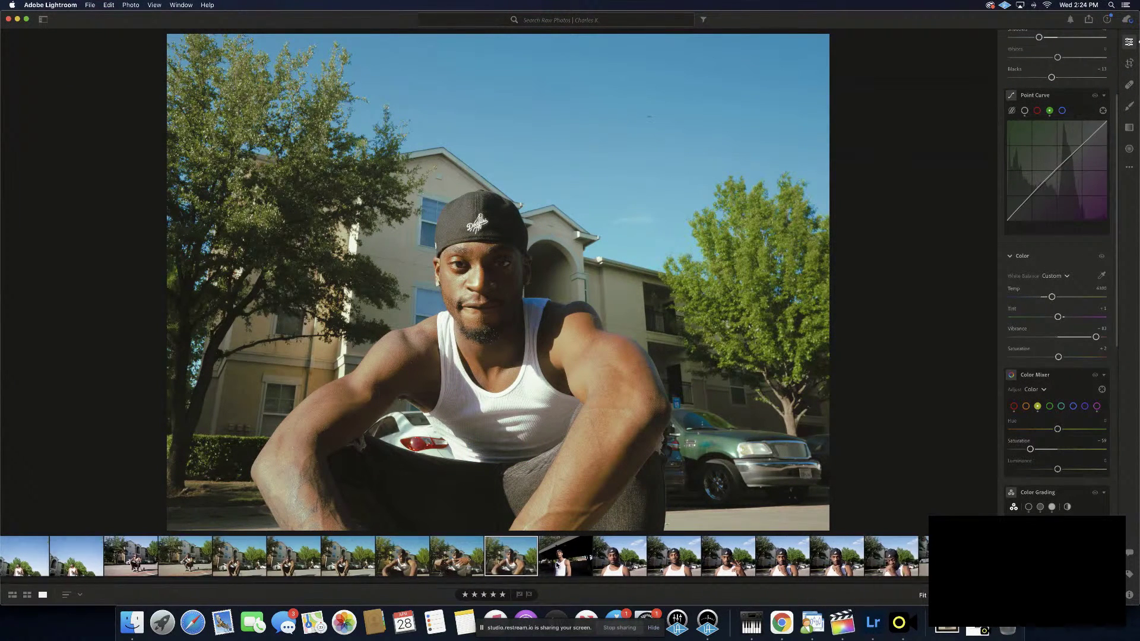
scroll(556, 565, "right", 4)
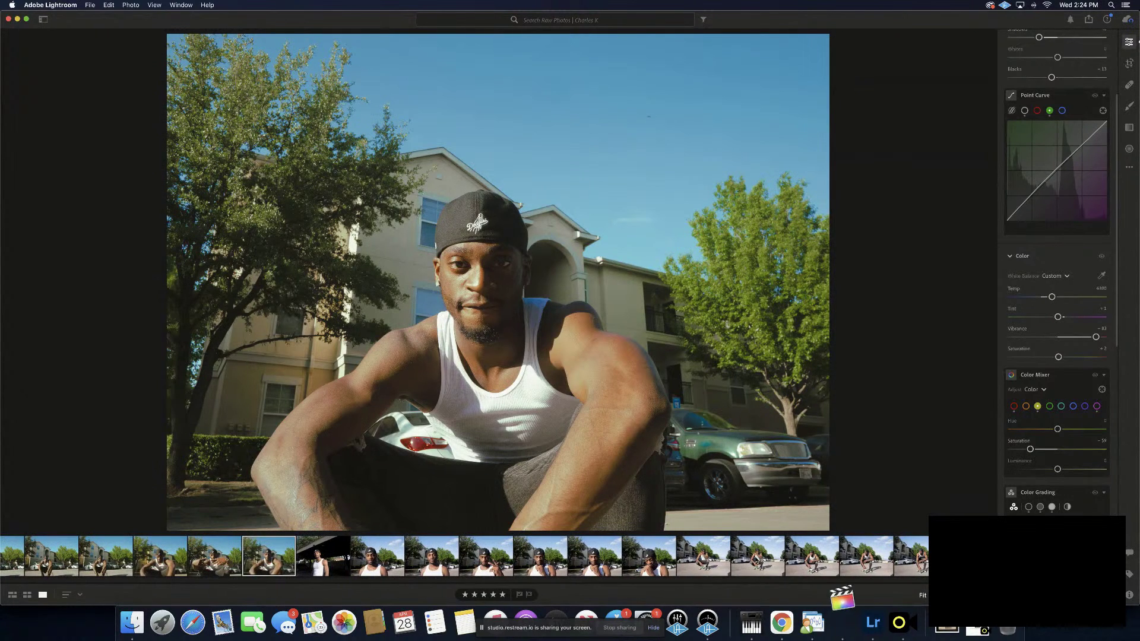
left_click(757, 561)
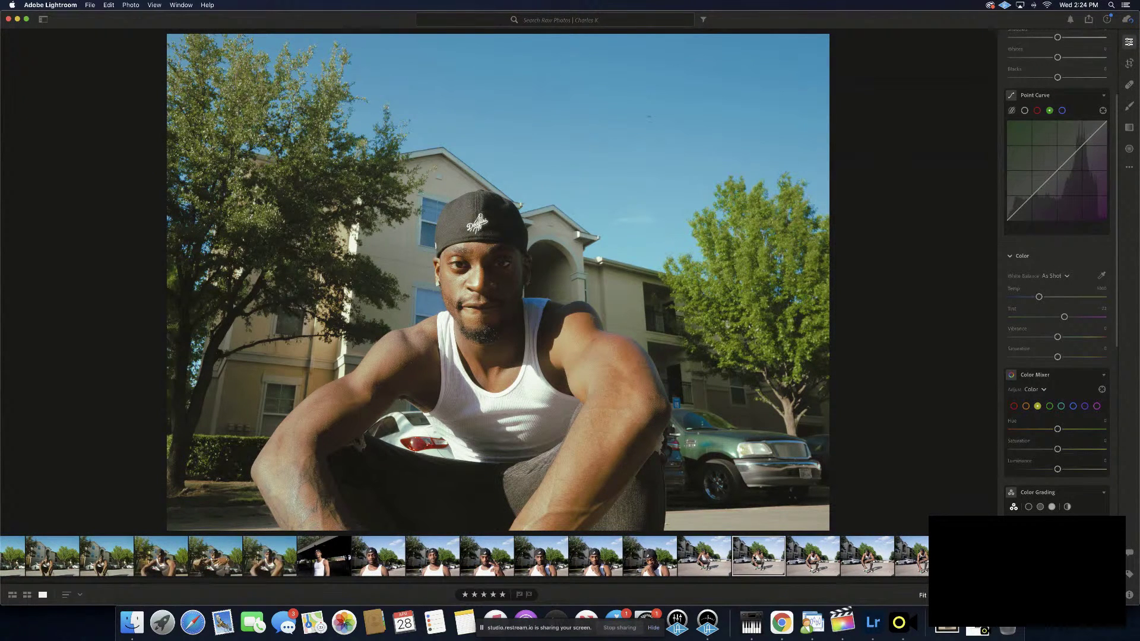
scroll(754, 558, "right", 10)
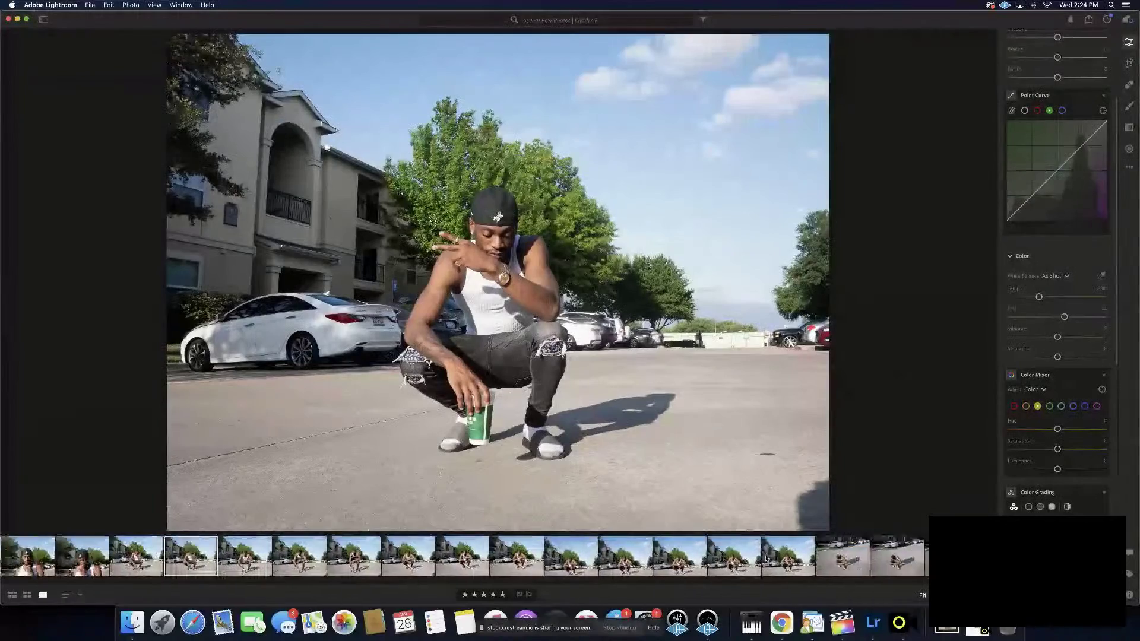
scroll(766, 558, "right", 1)
scroll(766, 558, "right", 6)
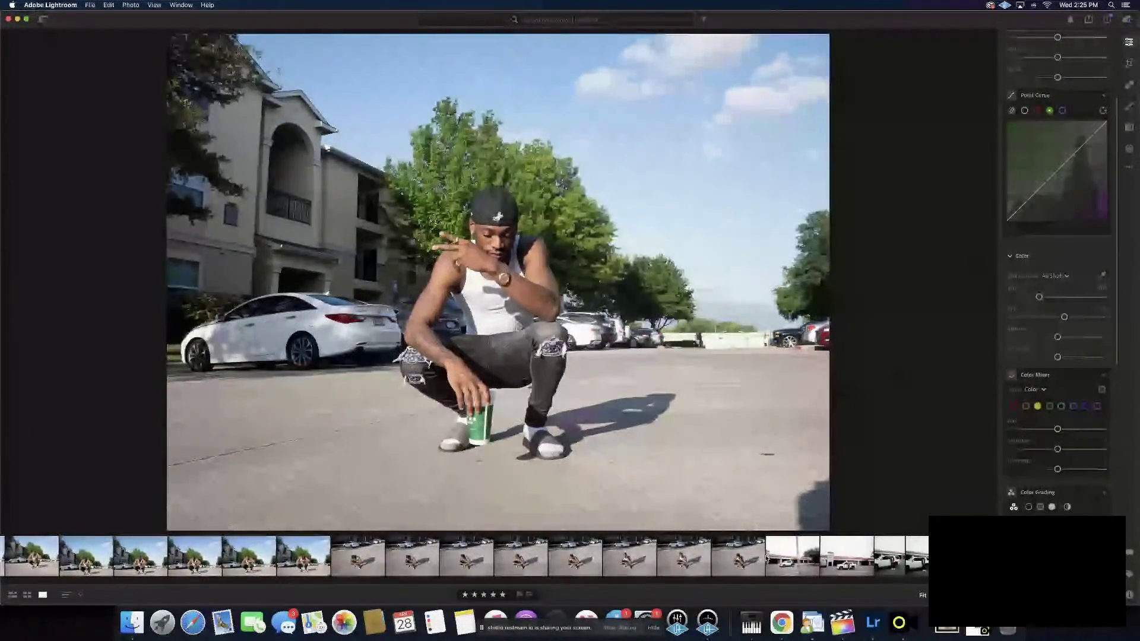
left_click(750, 558)
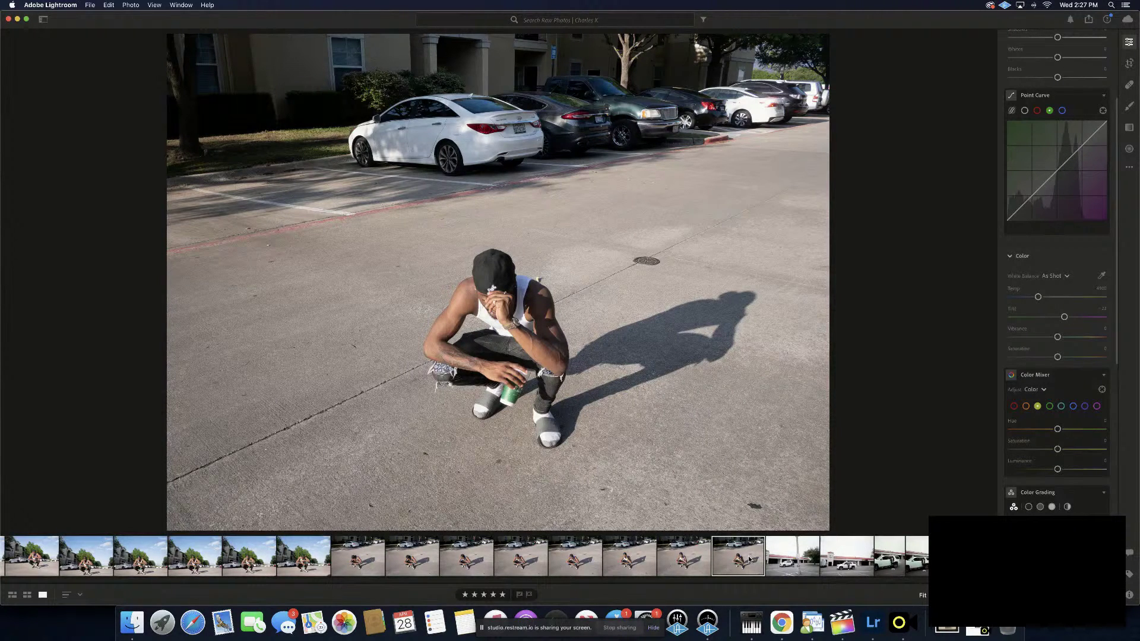
key("super+v")
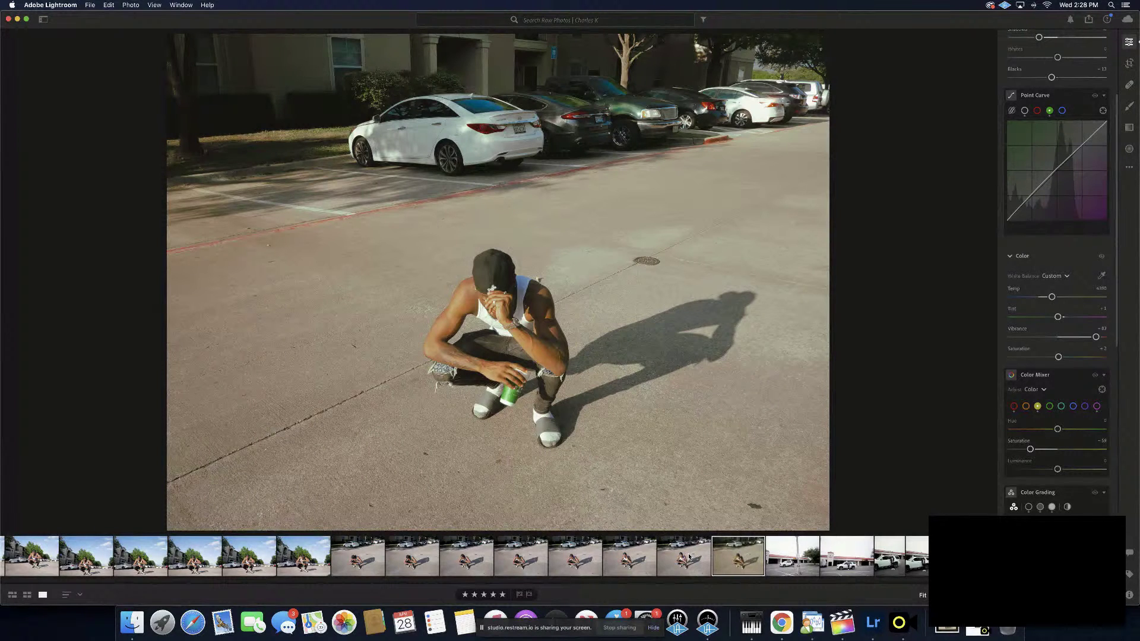
Fine-tune the oranges of the high-angle photo, setting Saturation to about +4 and keeping Luminance near zero
left_click(1027, 407)
mouse_move(1057, 450)
left_mouse_down()
mouse_move(1094, 450)
mouse_move(1027, 452)
mouse_move(1057, 450)
left_mouse_up()
left_click_drag(1065, 449, 1060, 451)
mouse_move(1058, 469)
left_mouse_down()
mouse_move(1025, 472)
mouse_move(1080, 470)
mouse_move(1048, 471)
mouse_move(1058, 469)
left_mouse_up()
left_click_drag(1058, 469, 1058, 469)
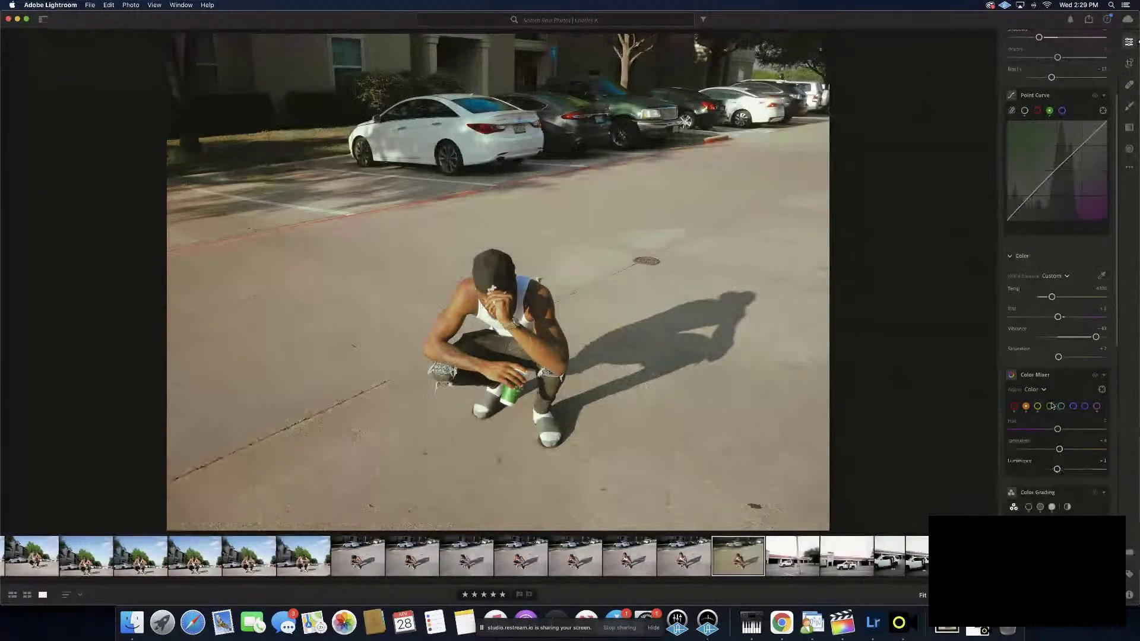
Show the red channel of the point curve and lower the orange Saturation to slightly below zero
scroll(1048, 422, "down", 6)
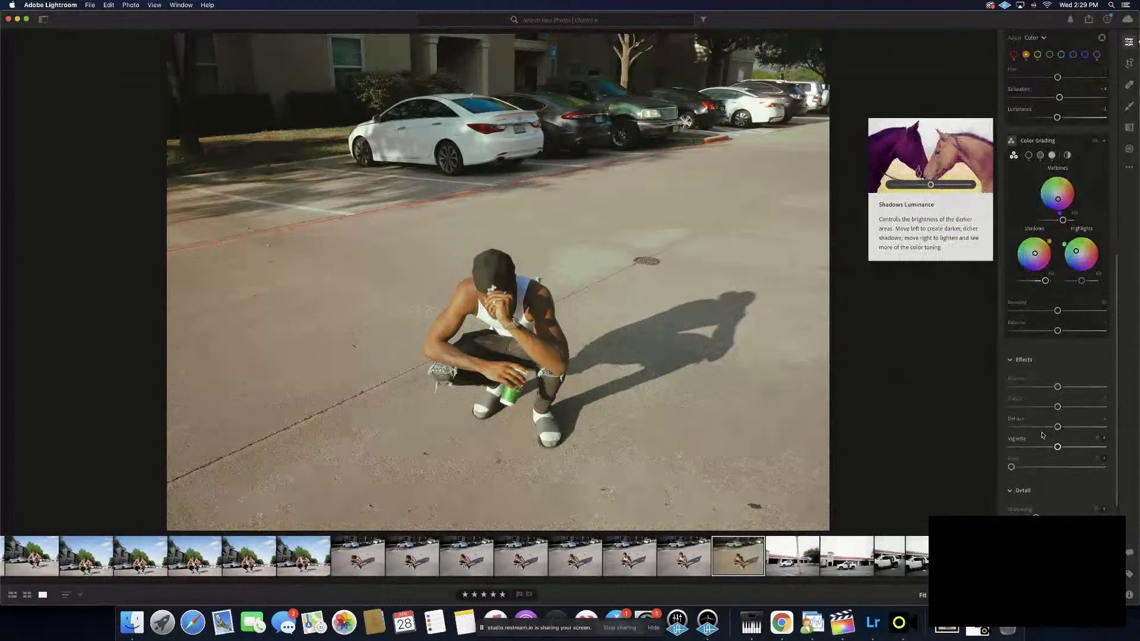
scroll(1042, 435, "down", 5)
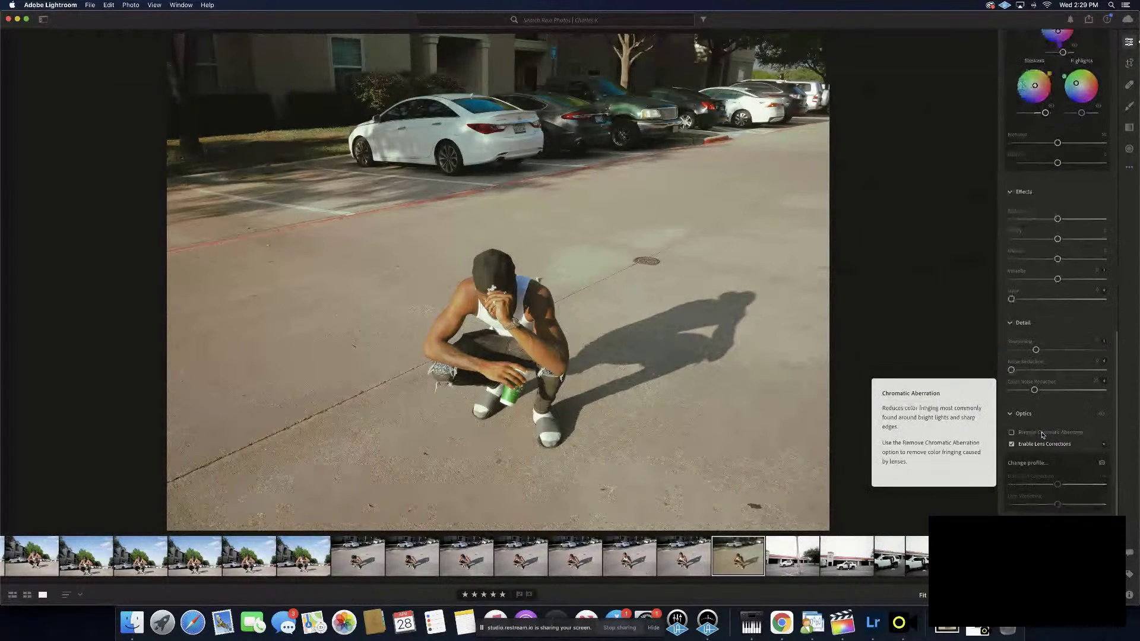
scroll(1043, 436, "up", 12)
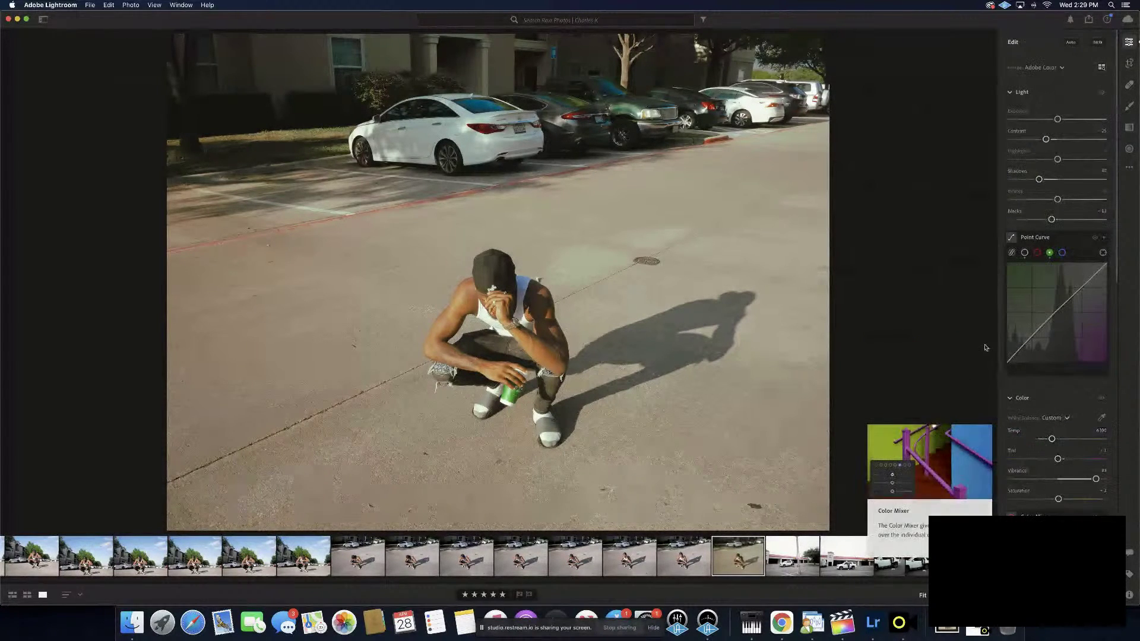
left_click(1039, 253)
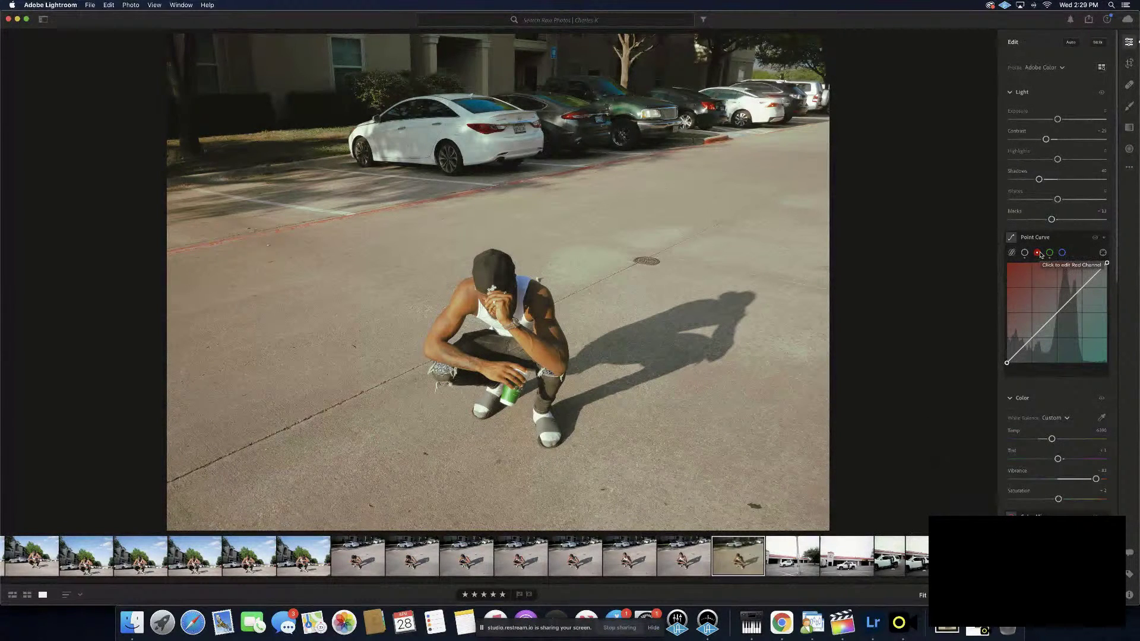
scroll(1082, 411, "down", 6)
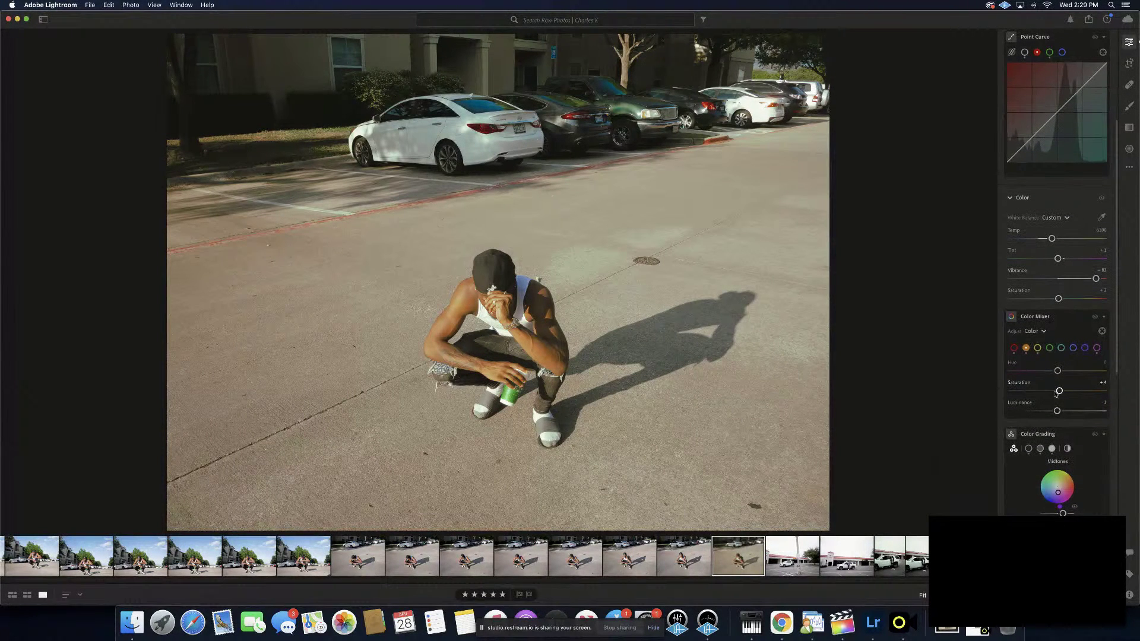
mouse_move(1060, 394)
left_mouse_down()
mouse_move(1044, 393)
mouse_move(1078, 393)
mouse_move(1067, 394)
left_mouse_up()
left_click_drag(1062, 394, 1058, 395)
left_click_drag(1058, 395, 1057, 394)
Show the user presets and preview avacado, big red, the crushed-blacks preset and blue day dream on the high-angle photo
key("shift+p")
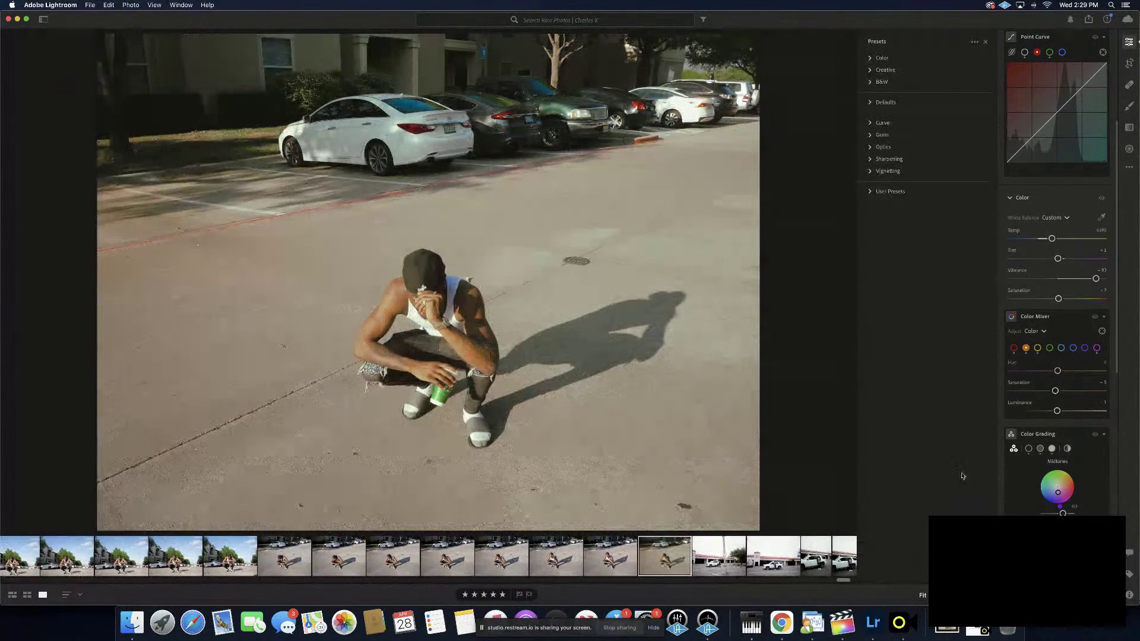
left_click(870, 192)
left_click(877, 218)
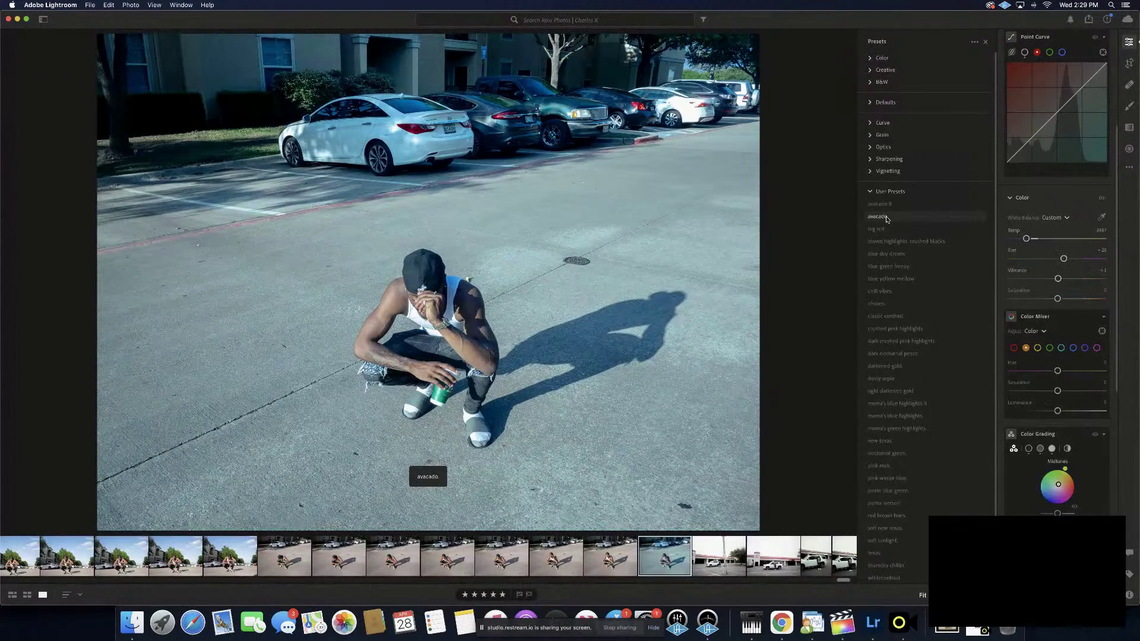
left_click(884, 230)
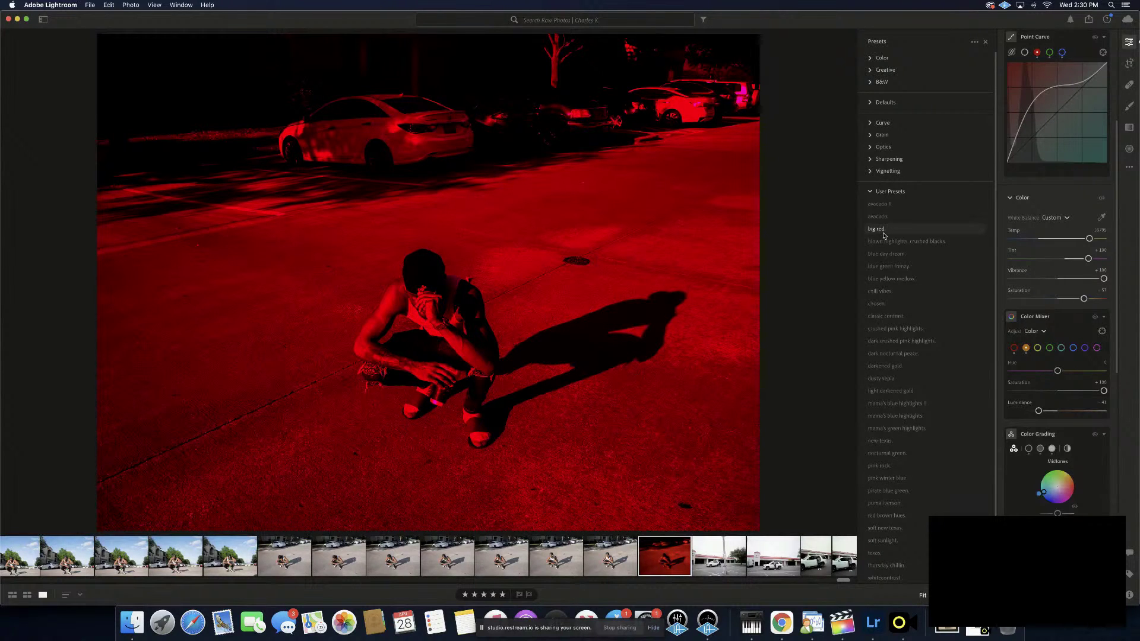
left_click(883, 244)
left_click(901, 254)
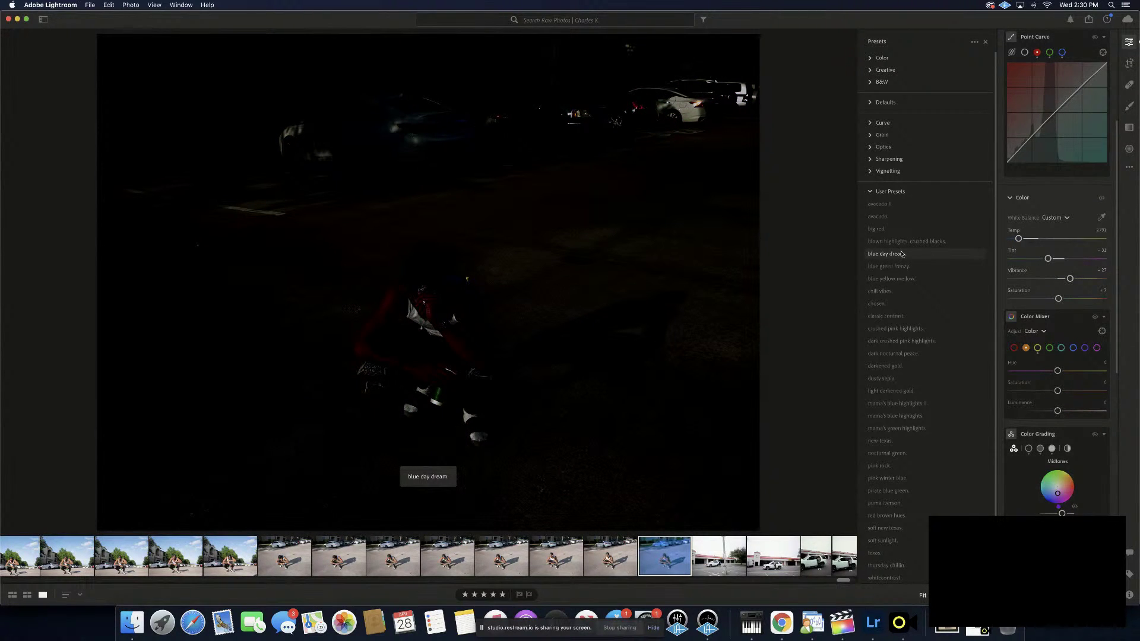
Preview the user presets from the blue green one through dark crushed pink highlights, including blue yellow mellow, chill vibes and chosen
left_click(903, 266)
left_click(905, 279)
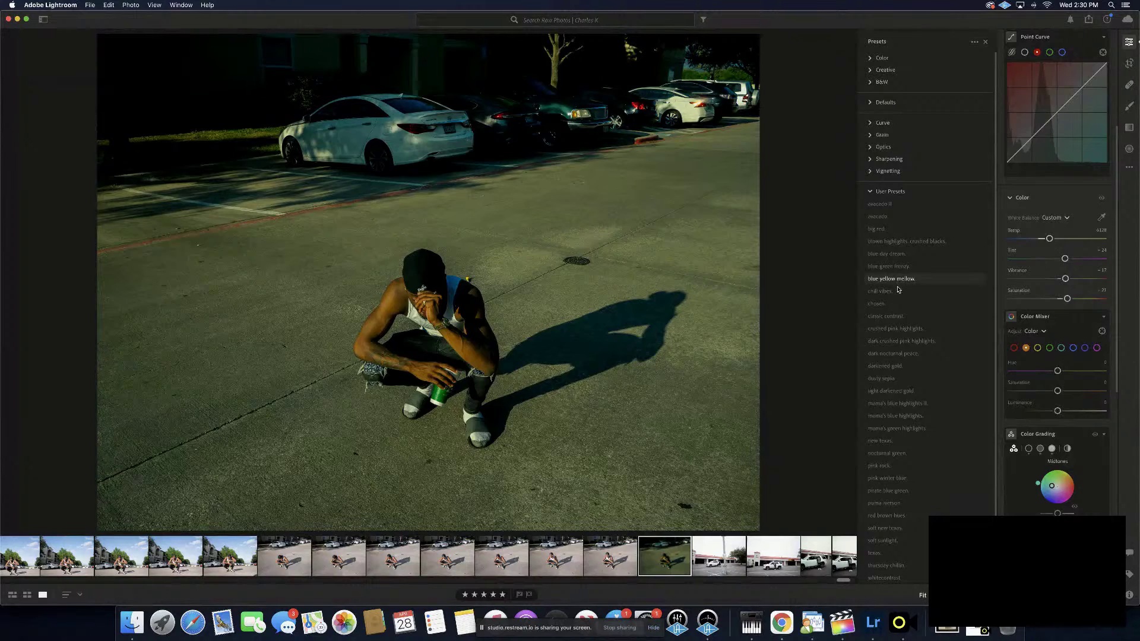
left_click(896, 291)
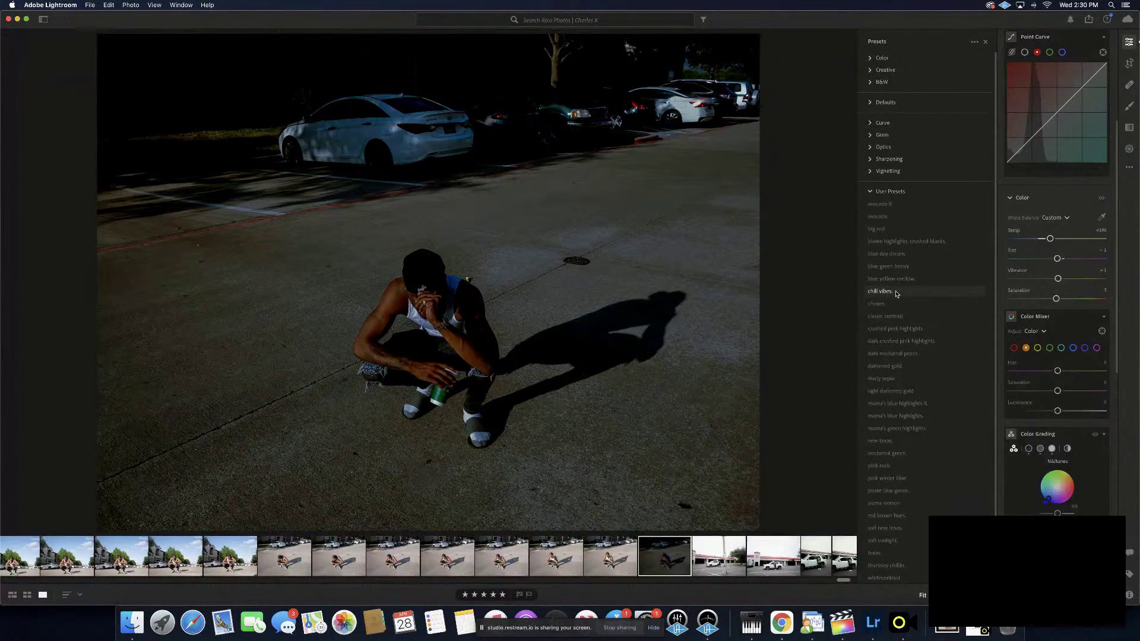
left_click(893, 304)
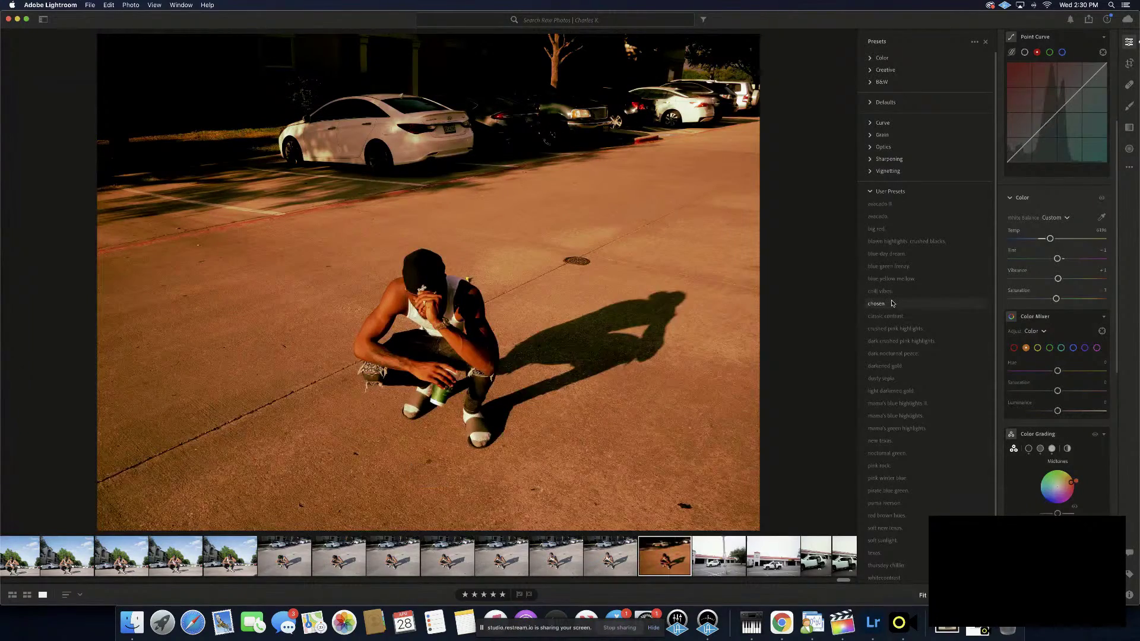
left_click(895, 316)
left_click(900, 343)
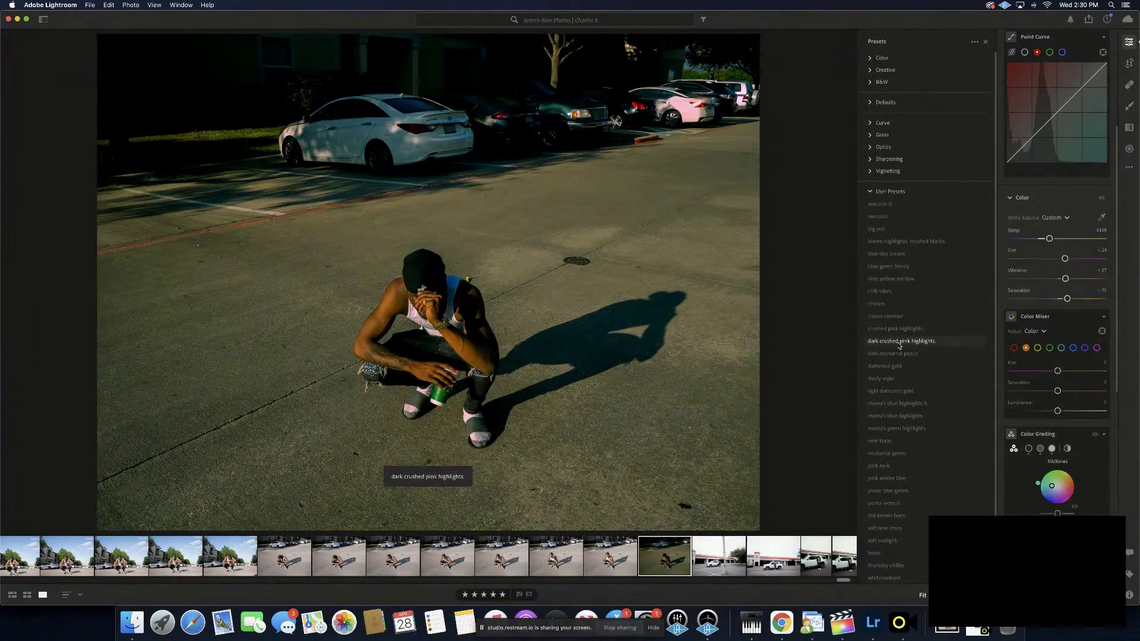
Preview darkened gold, light darkened gold and the neighbouring blue highlights and green highlights presets on the squatting portrait
left_click(896, 354)
left_click(894, 368)
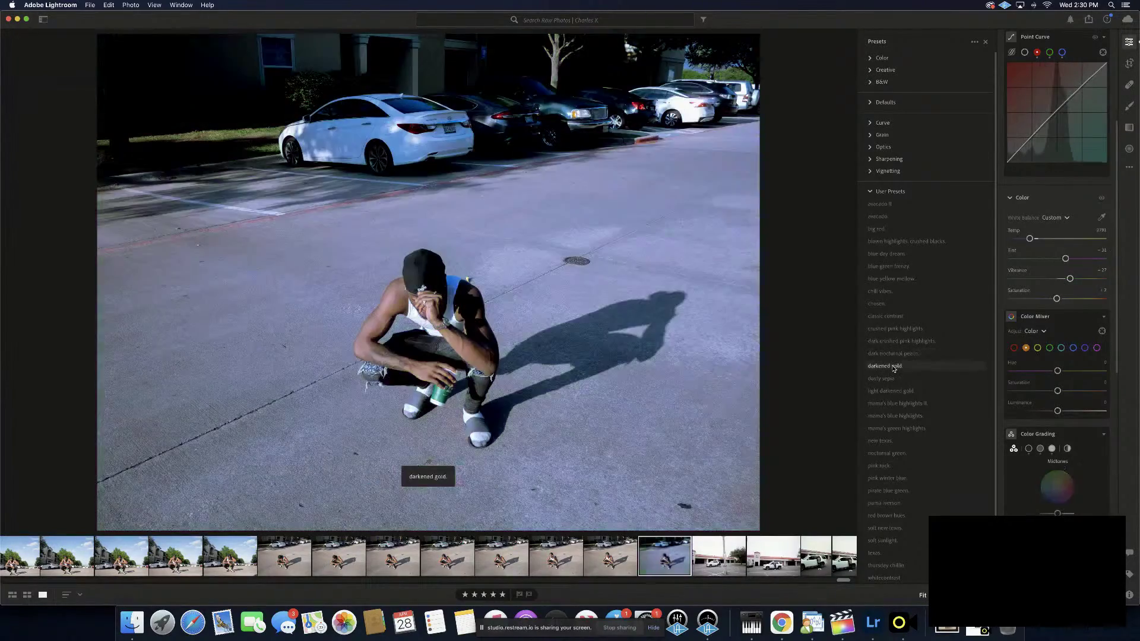
left_click(892, 380)
left_click(890, 392)
left_click(888, 404)
left_click(885, 417)
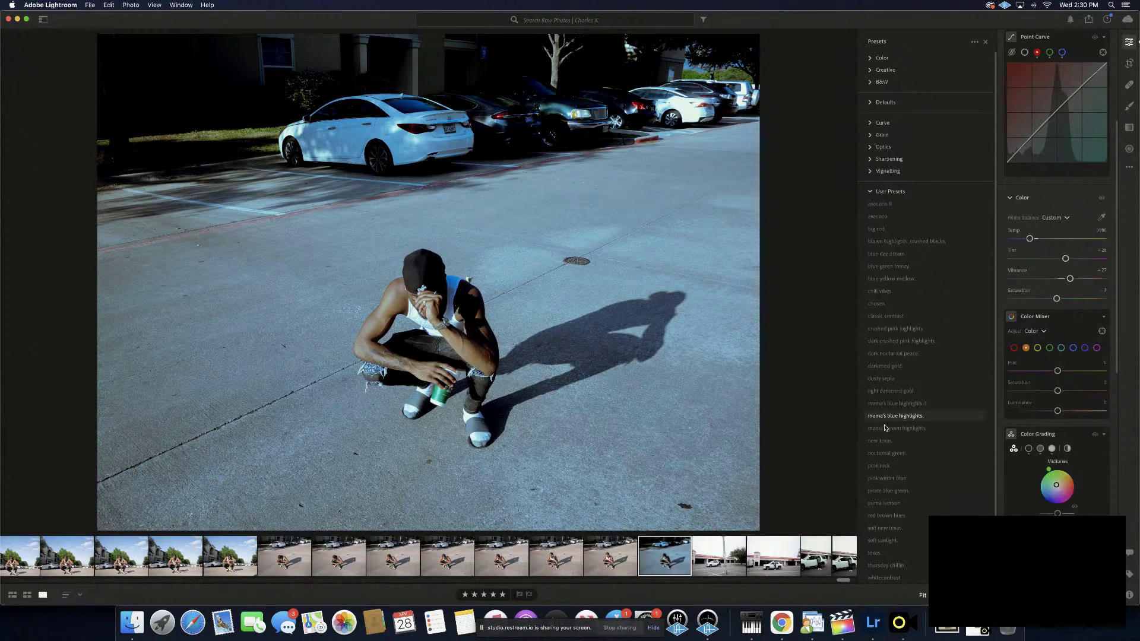
left_click(885, 428)
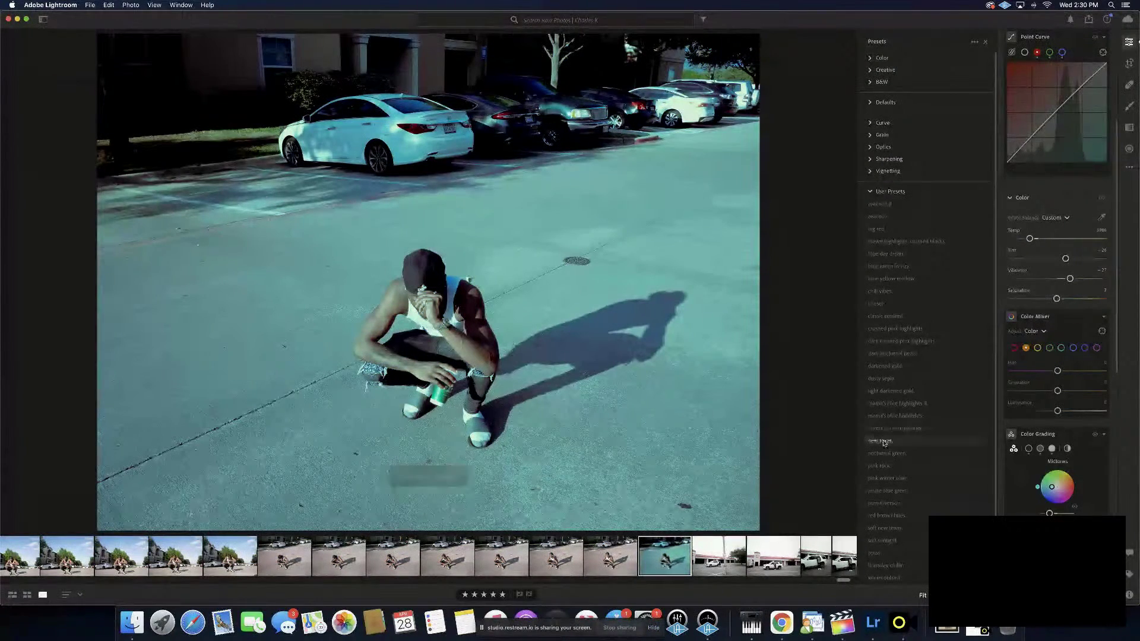
Preview the new texas, nocturnal green, pink rock, pink winter blue and pirate blue green presets on the photo
left_click(885, 442)
scroll(884, 455, "down", 1)
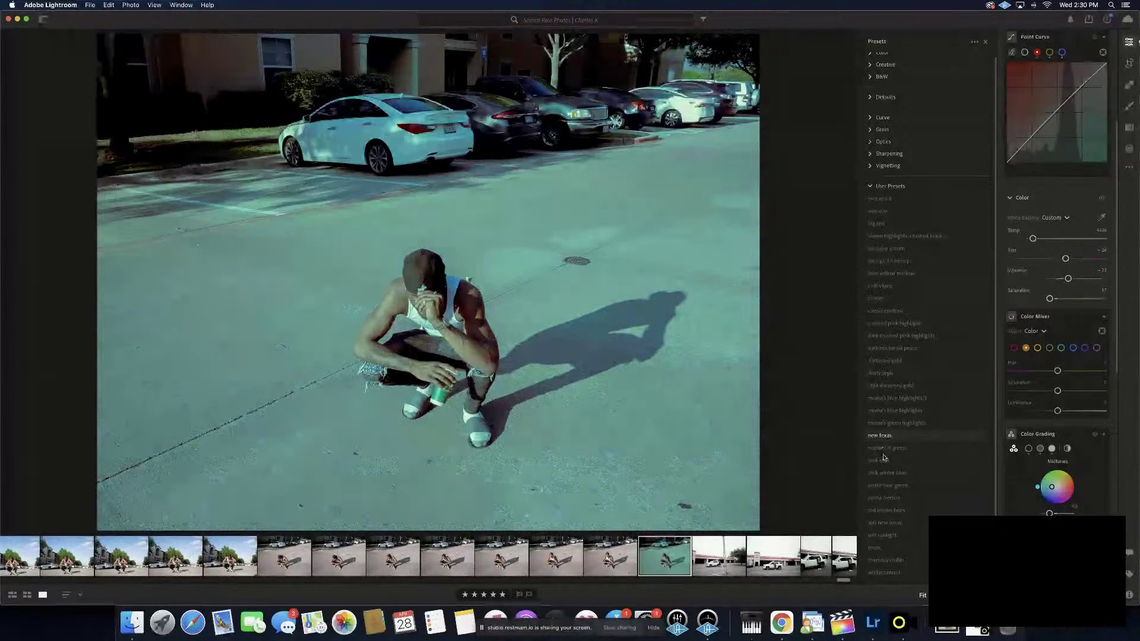
left_click(885, 450)
left_click(890, 461)
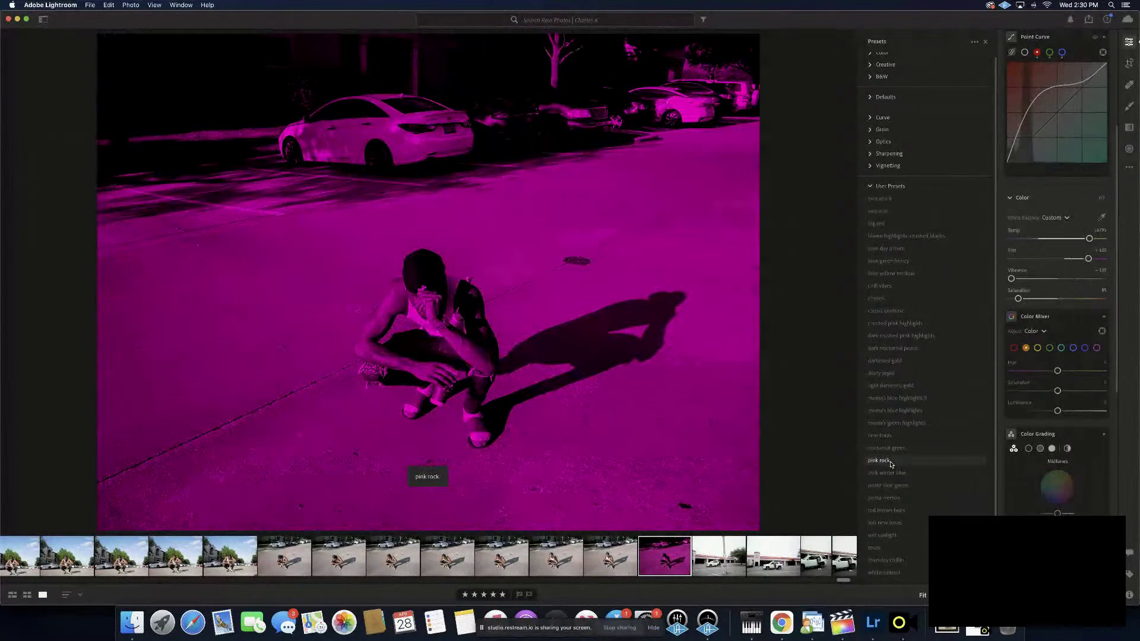
left_click(893, 474)
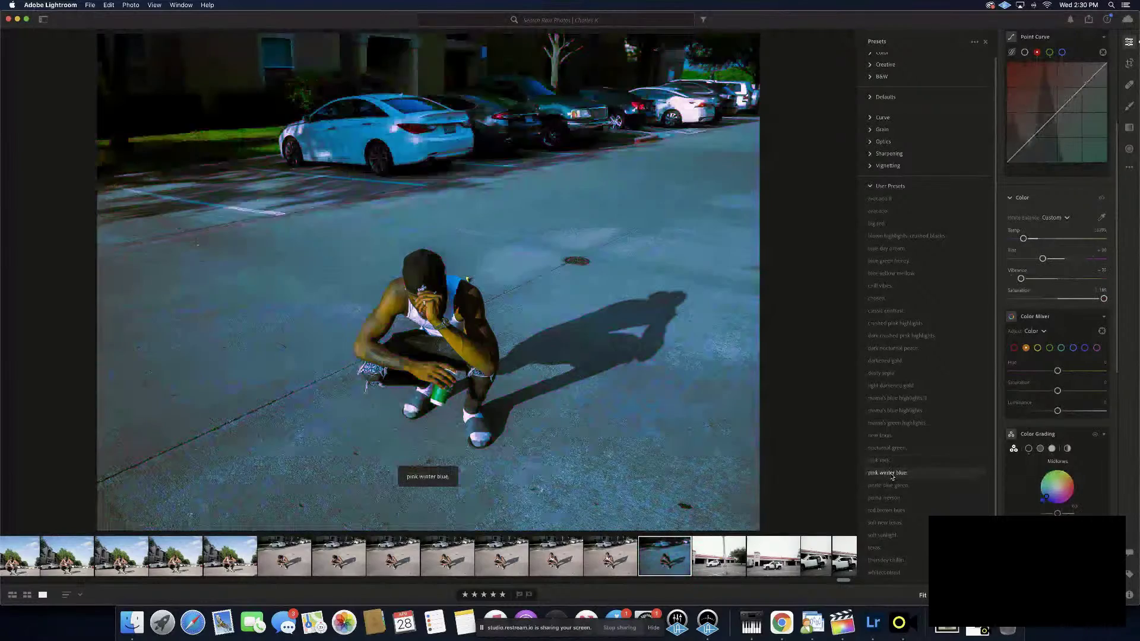
left_click(892, 486)
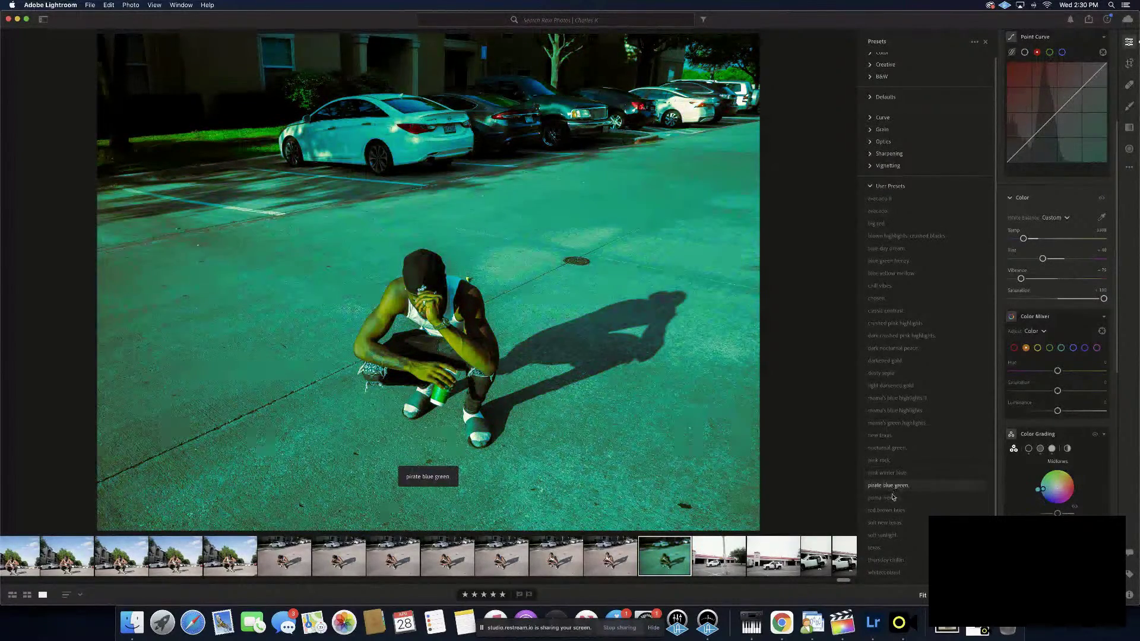
Preview the presets below pirate blue green, comparing soft new texas, soft sunlight and texas
left_click(894, 499)
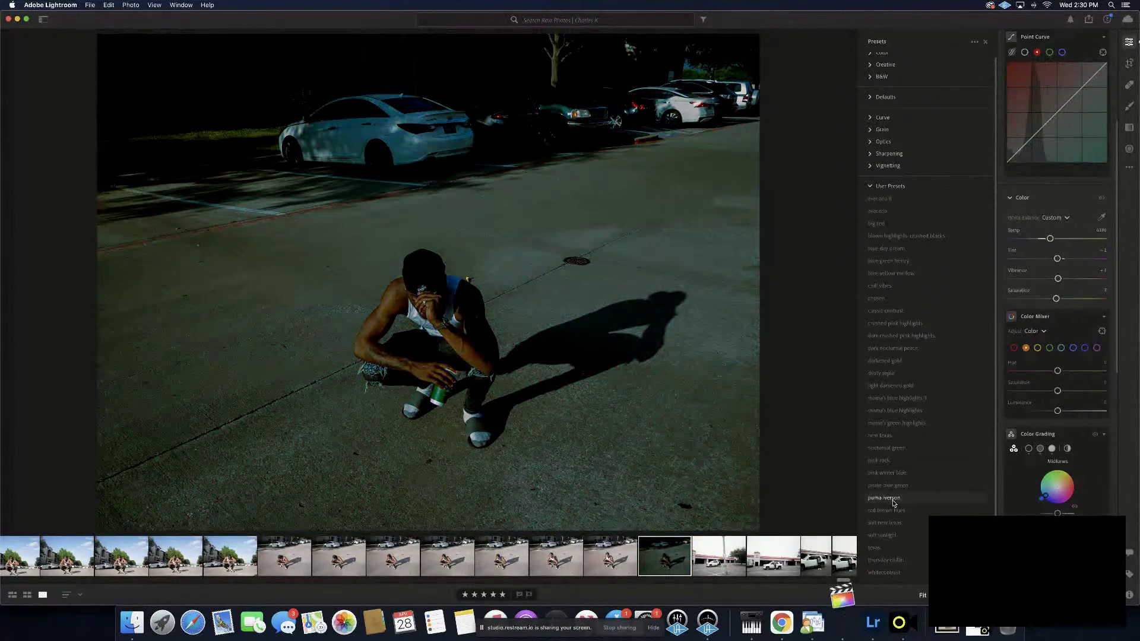
left_click(894, 511)
left_click(894, 523)
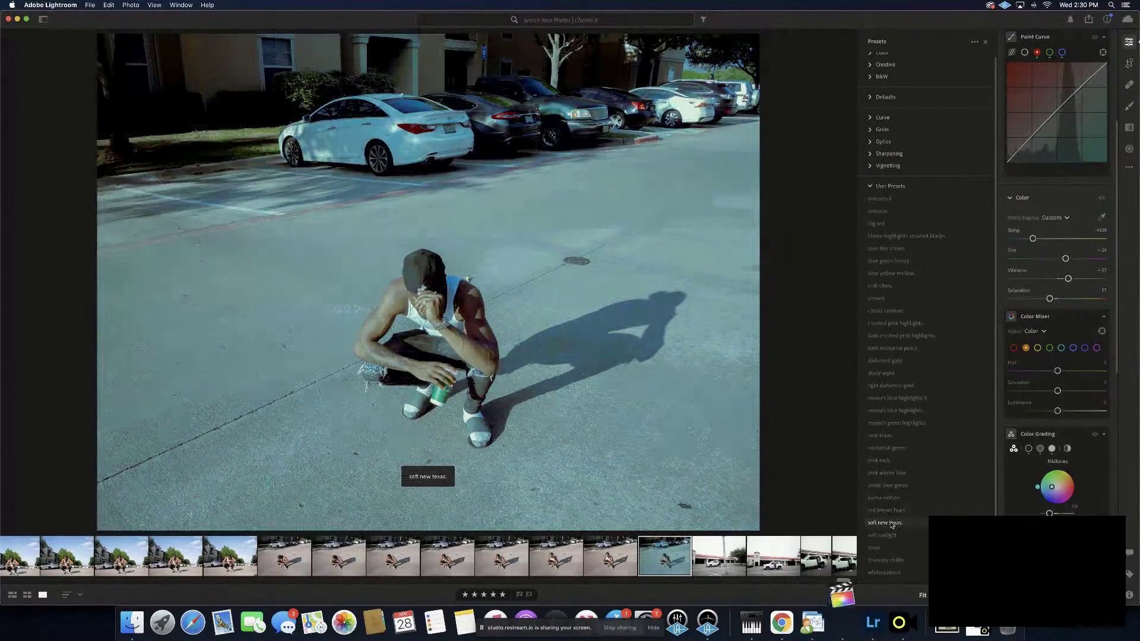
left_click(892, 536)
left_click(885, 548)
left_click(892, 536)
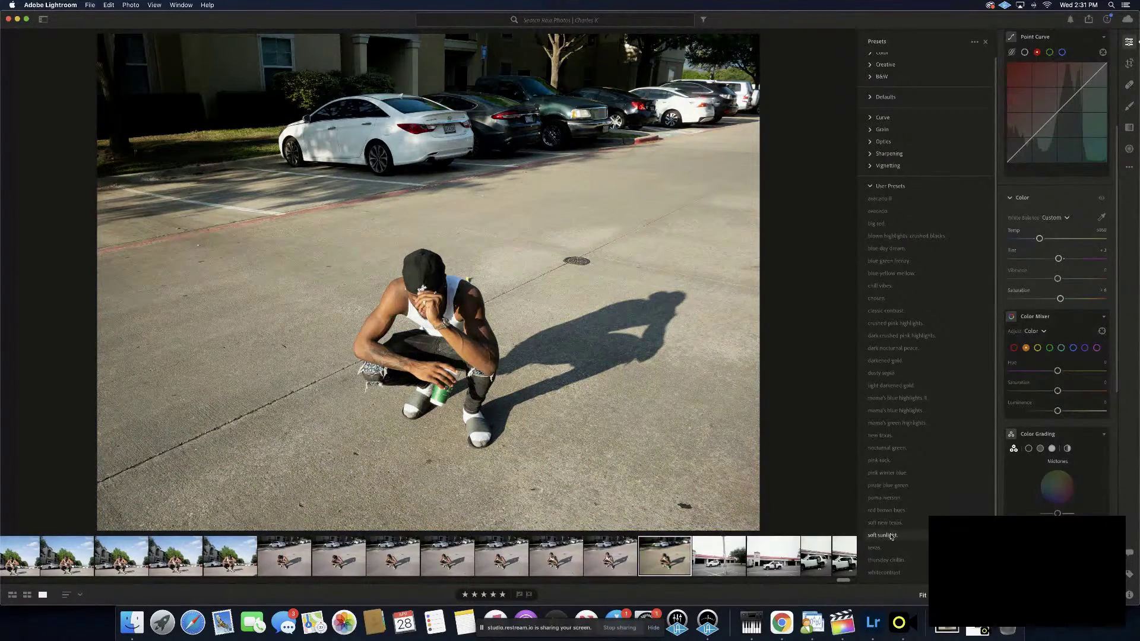
left_click(885, 548)
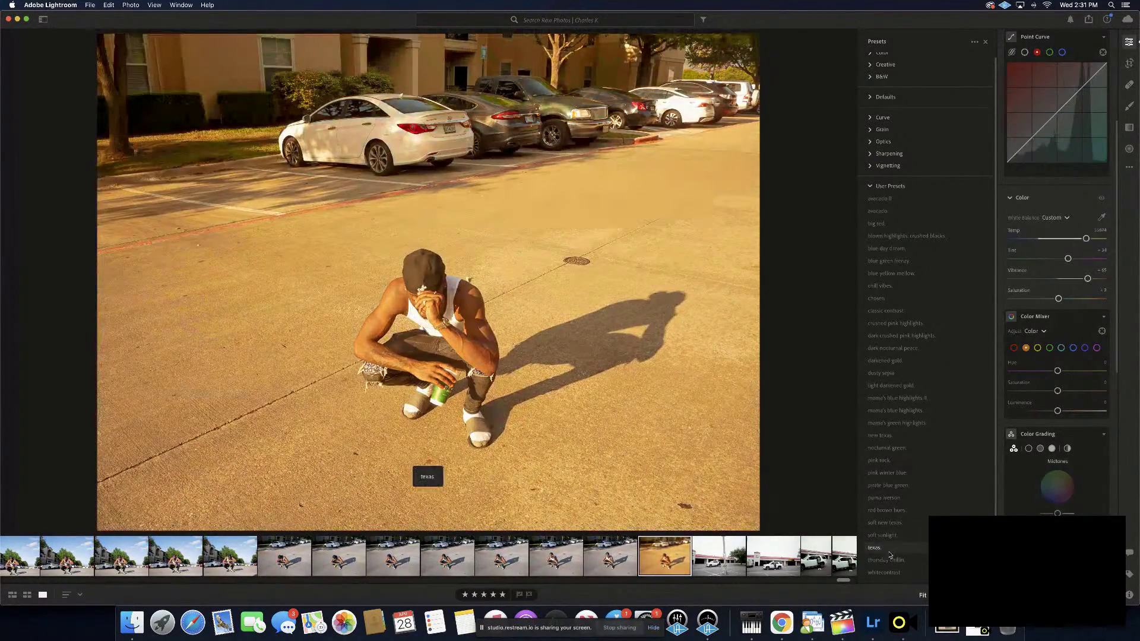
Compare the thursday chillin and whitecontrast presets and apply thursday chillin to the high-angle photo
left_click(889, 560)
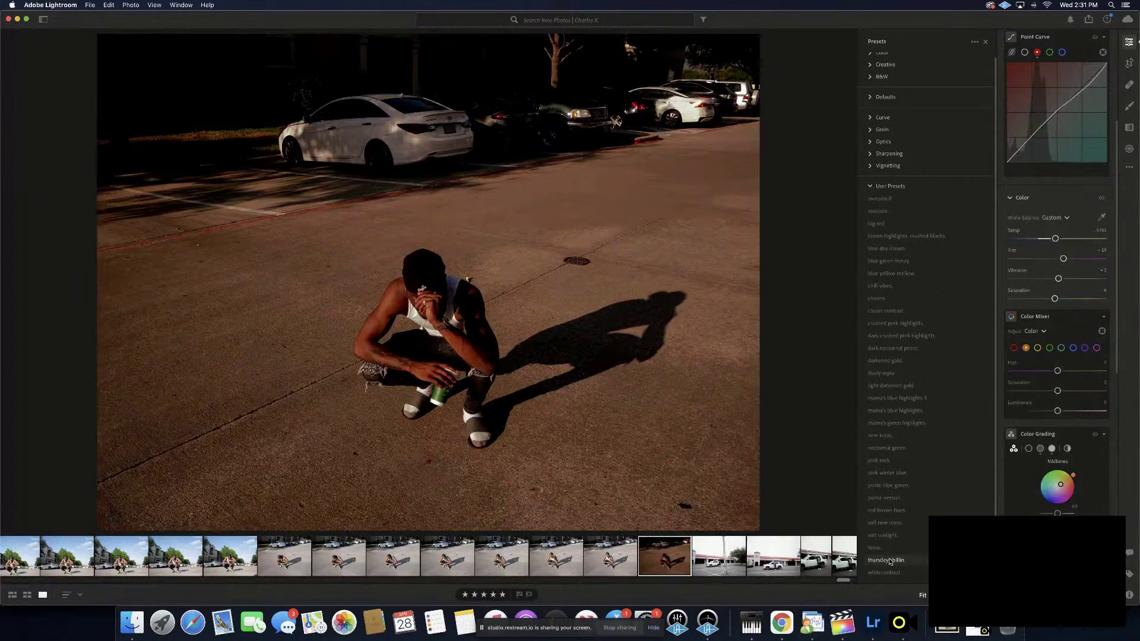
left_click(922, 573)
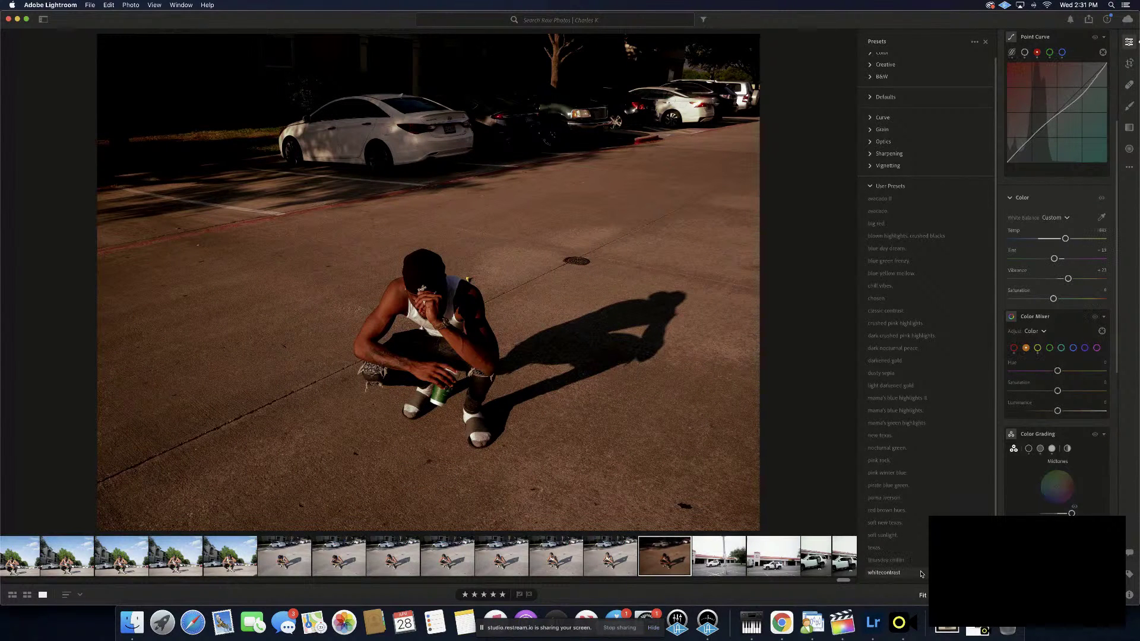
left_click(922, 562)
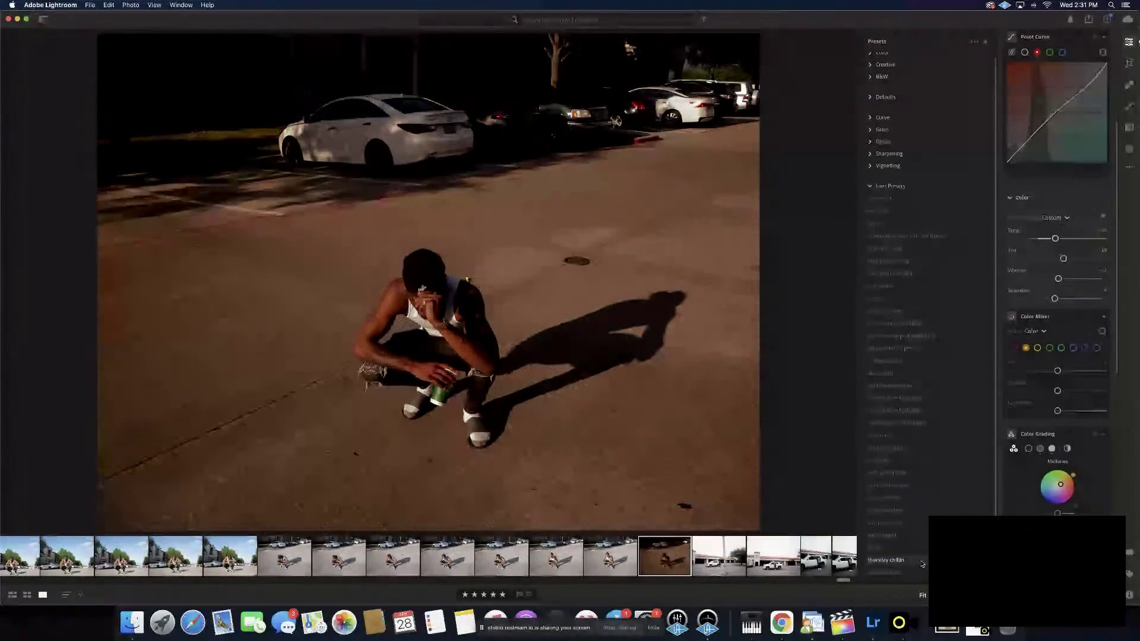
left_click(922, 562)
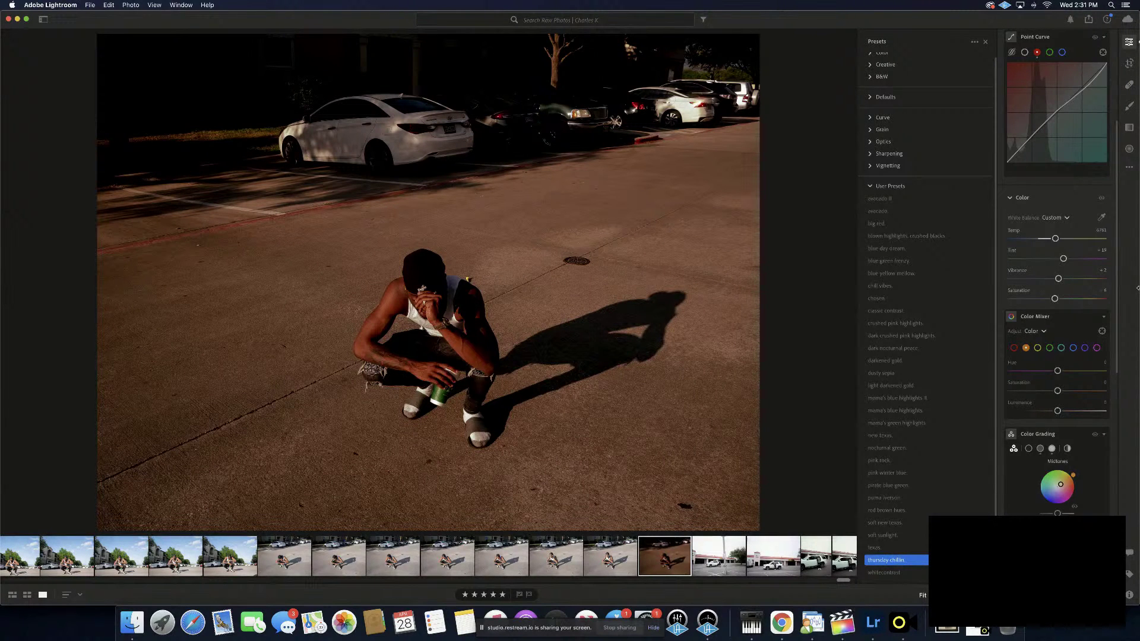
Lower the photo's Contrast to about -72
scroll(1093, 281, "up", 5)
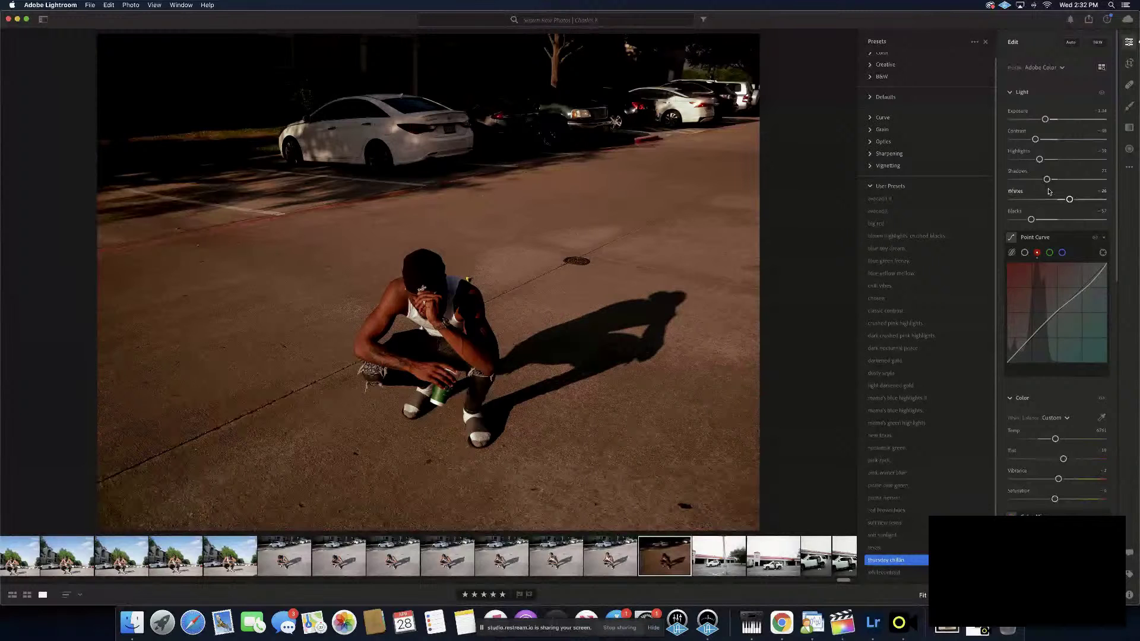
mouse_move(1035, 139)
left_mouse_down()
mouse_move(998, 145)
mouse_move(1022, 140)
left_mouse_up()
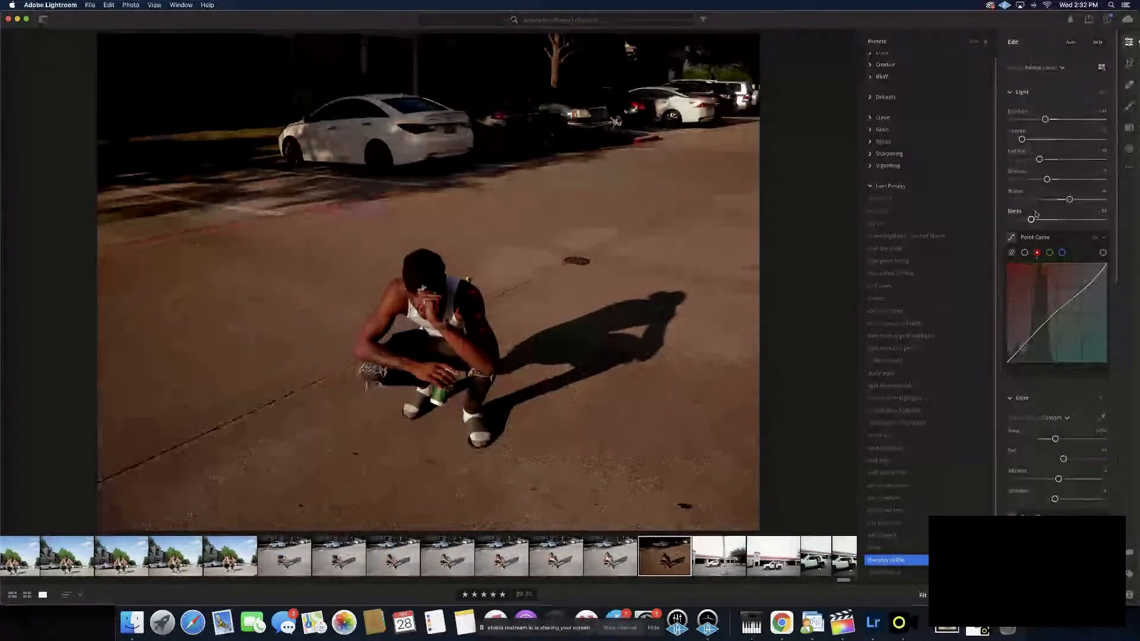
Try slightly brighter Highlights on the photo and undo the adjustment
mouse_move(1040, 160)
left_mouse_down()
mouse_move(1098, 160)
mouse_move(1047, 161)
left_mouse_up()
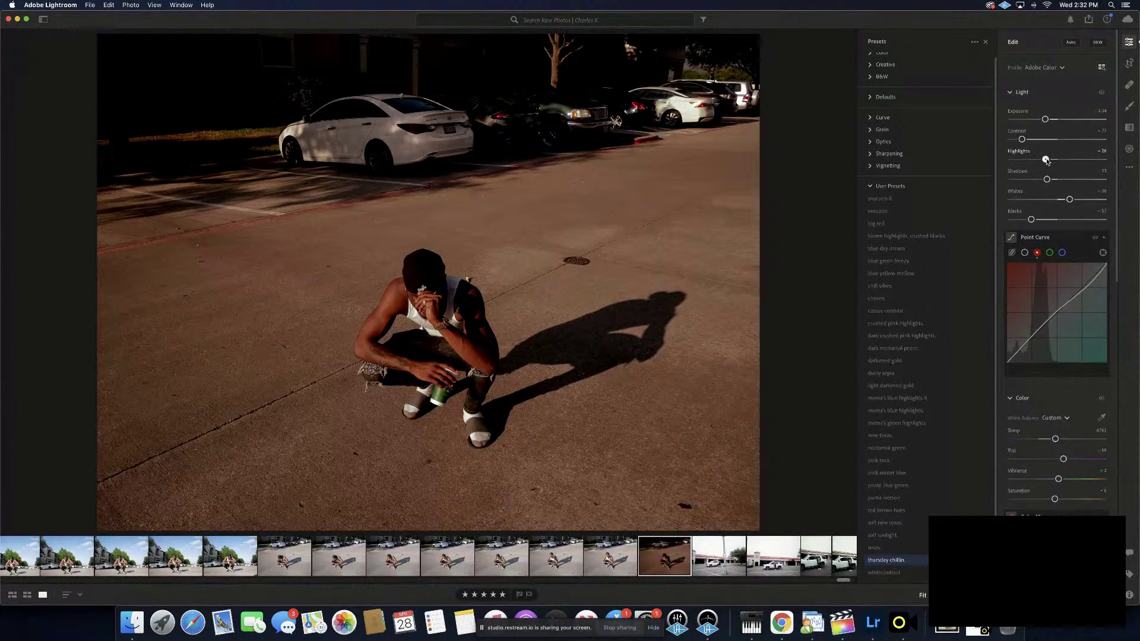
mouse_move(1047, 161)
left_mouse_down()
mouse_move(1058, 160)
mouse_move(1049, 160)
left_mouse_up()
key("super+z")
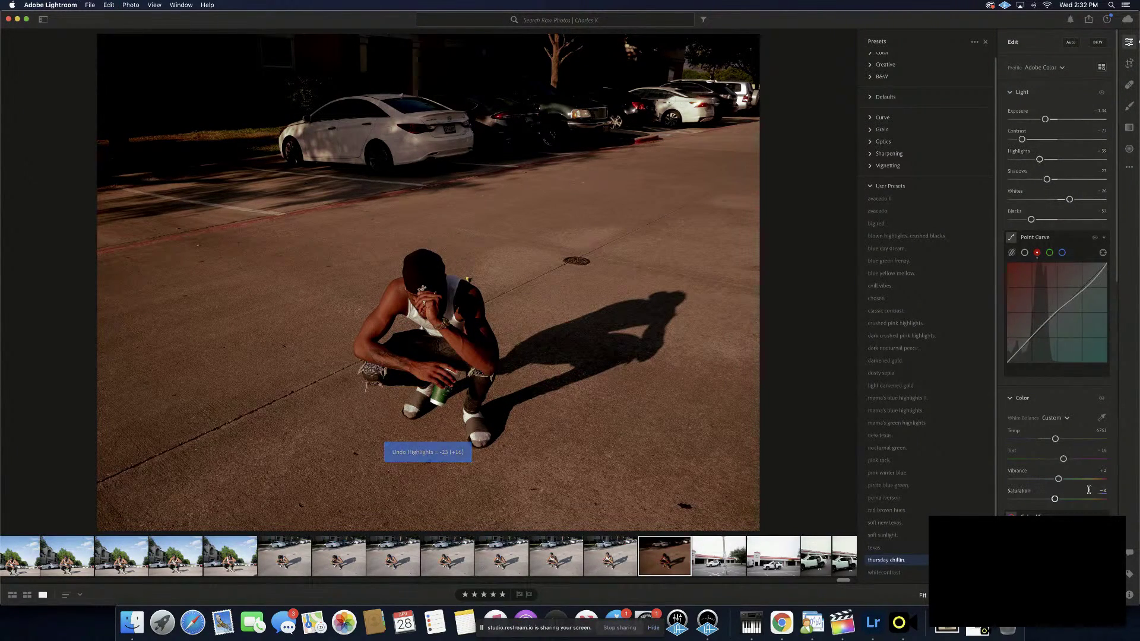
Raise the Shadows Luminance in Color Grading to lift the dark areas of the photo
scroll(1061, 397, "down", 5)
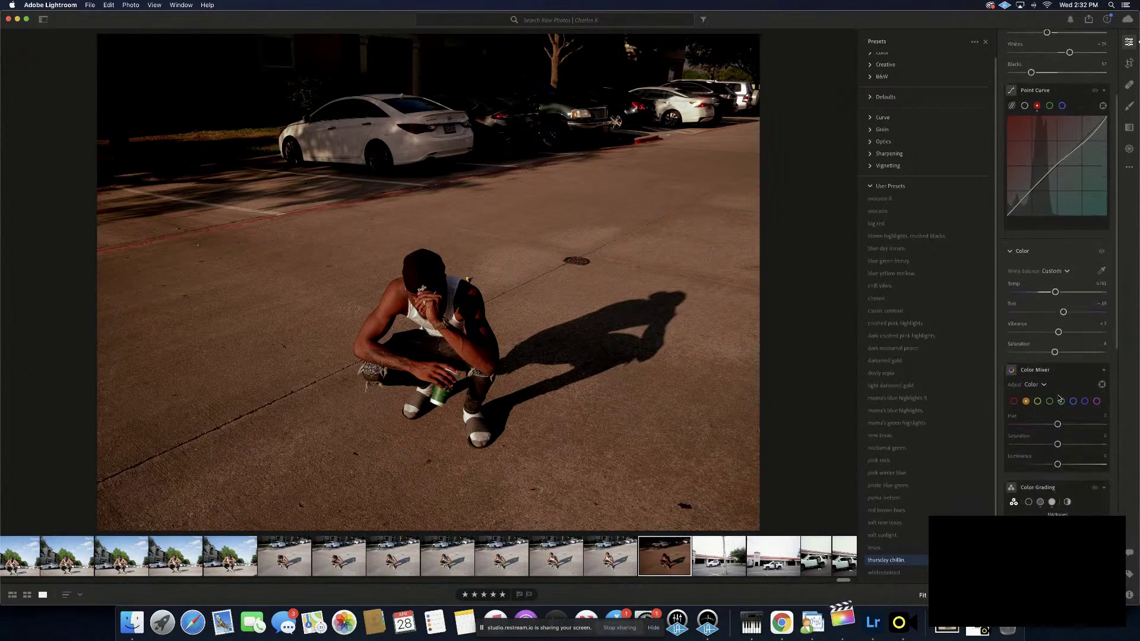
scroll(1060, 398, "down", 3)
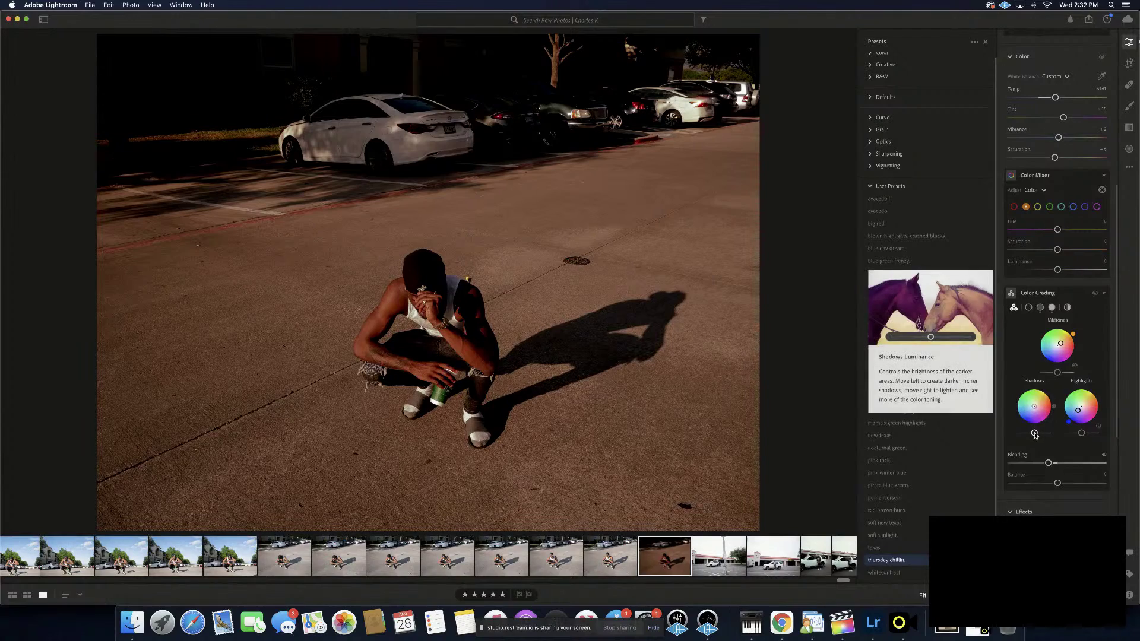
left_click_drag(1035, 434, 1042, 434)
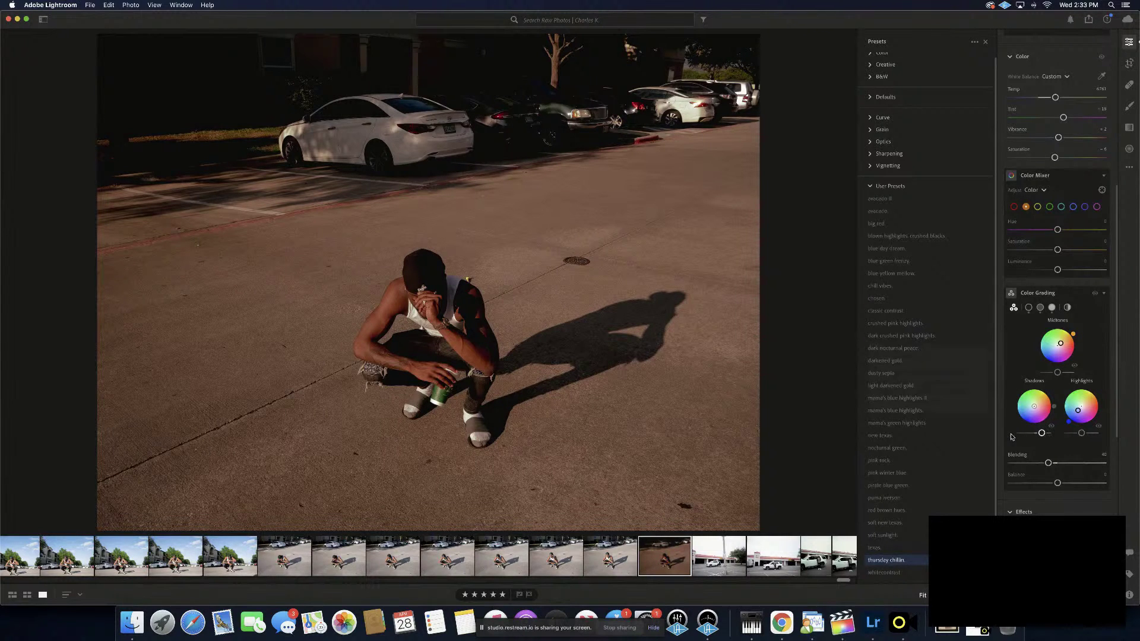
left_click_drag(1042, 434, 1043, 434)
left_click_drag(1044, 434, 1043, 434)
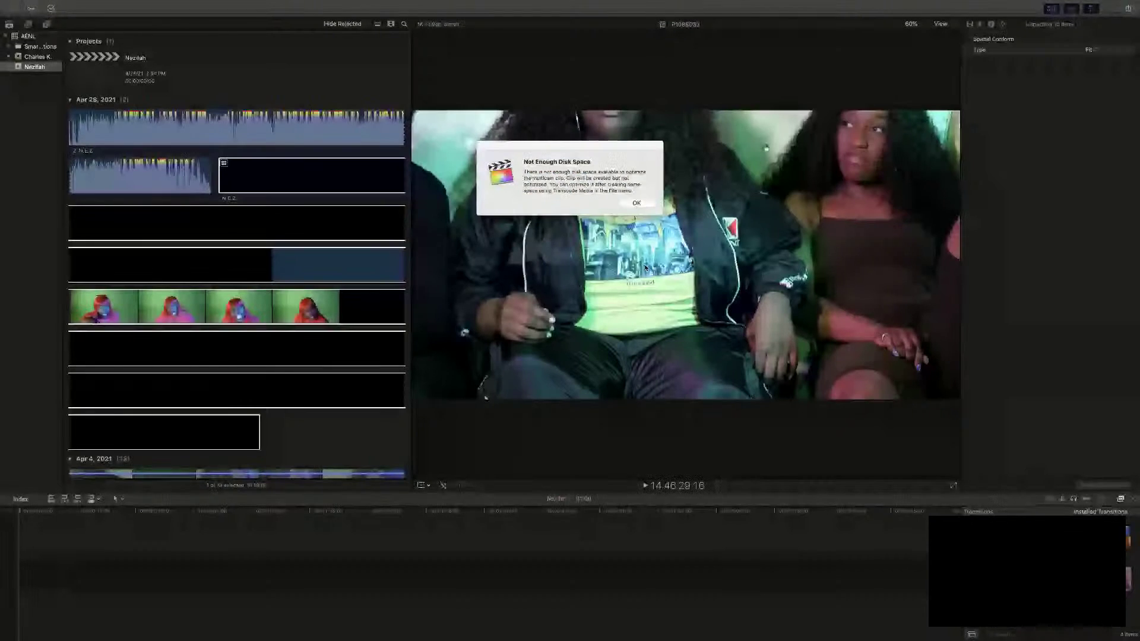
Switch to Final Cut Pro, dismiss the disk space alert, and open the N.E.Z. multicam clip to look through its synchronized angles
left_click(635, 203)
left_click(252, 174)
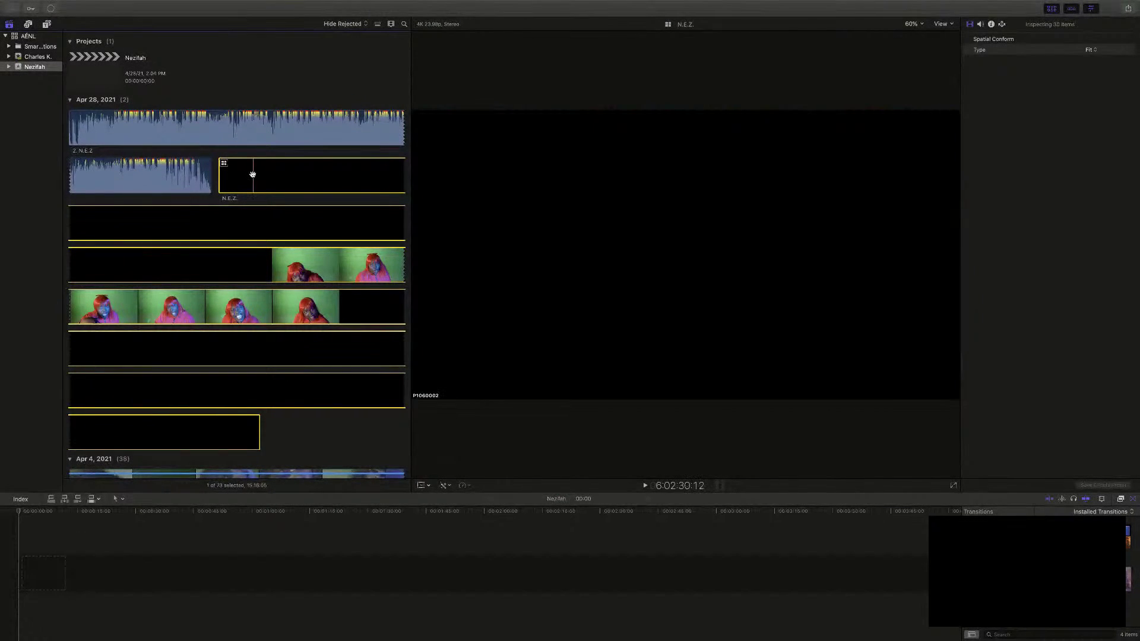
double_click(253, 174)
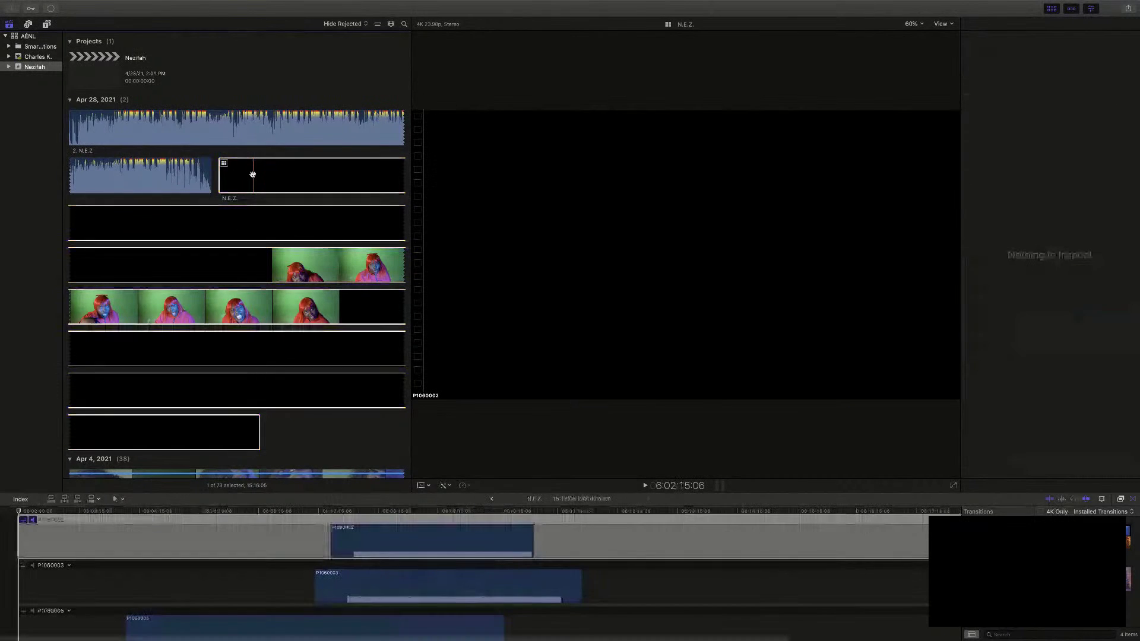
left_click(397, 527)
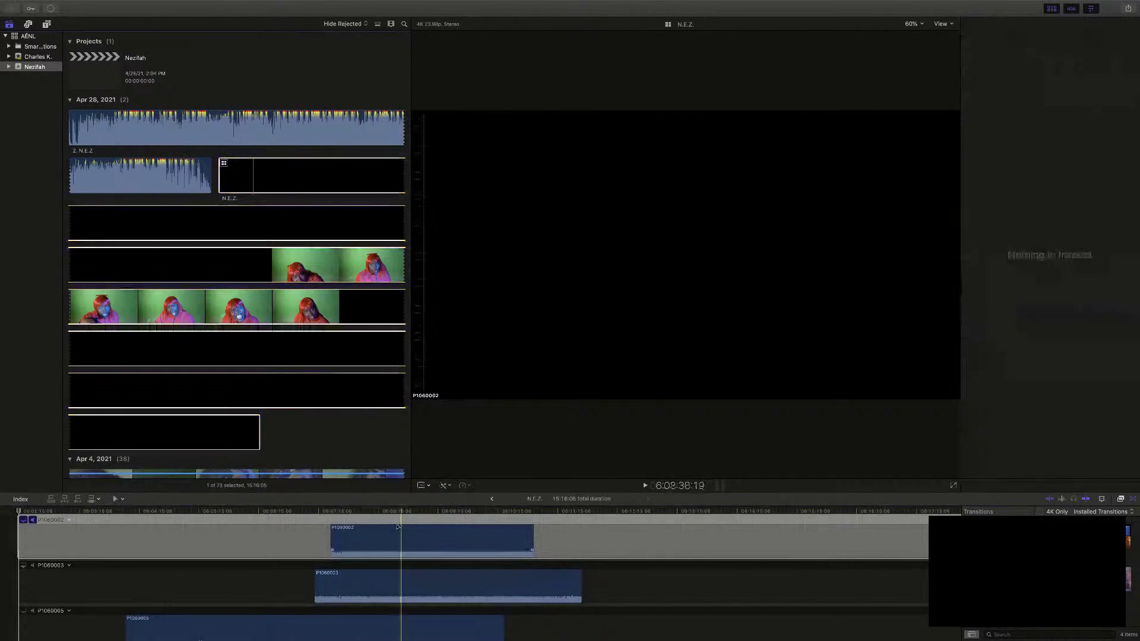
scroll(397, 527, "down", 5)
scroll(397, 527, "up", 5)
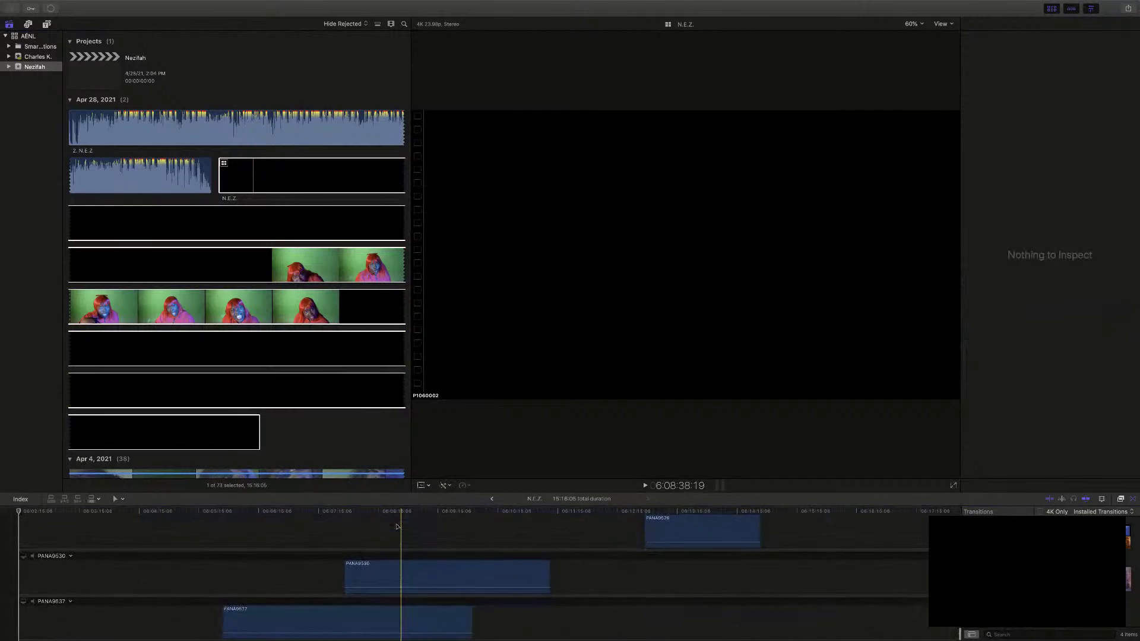
Add a new empty angle below the PANA9537 angle in the N.E.Z. multicam clip
scroll(397, 526, "down", 1)
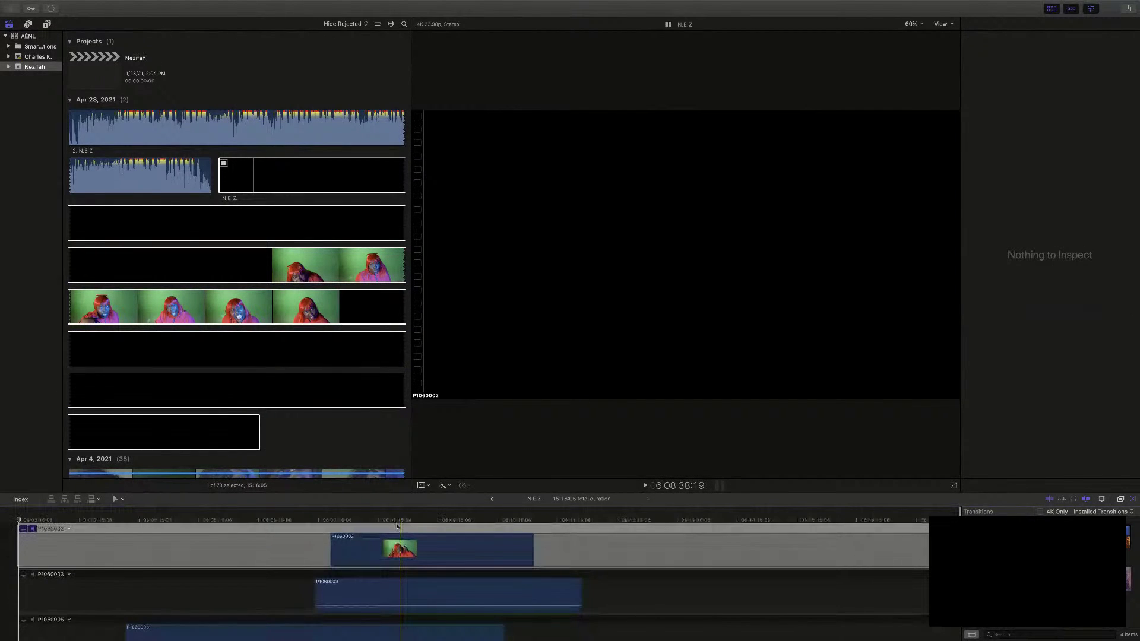
scroll(397, 526, "down", 1)
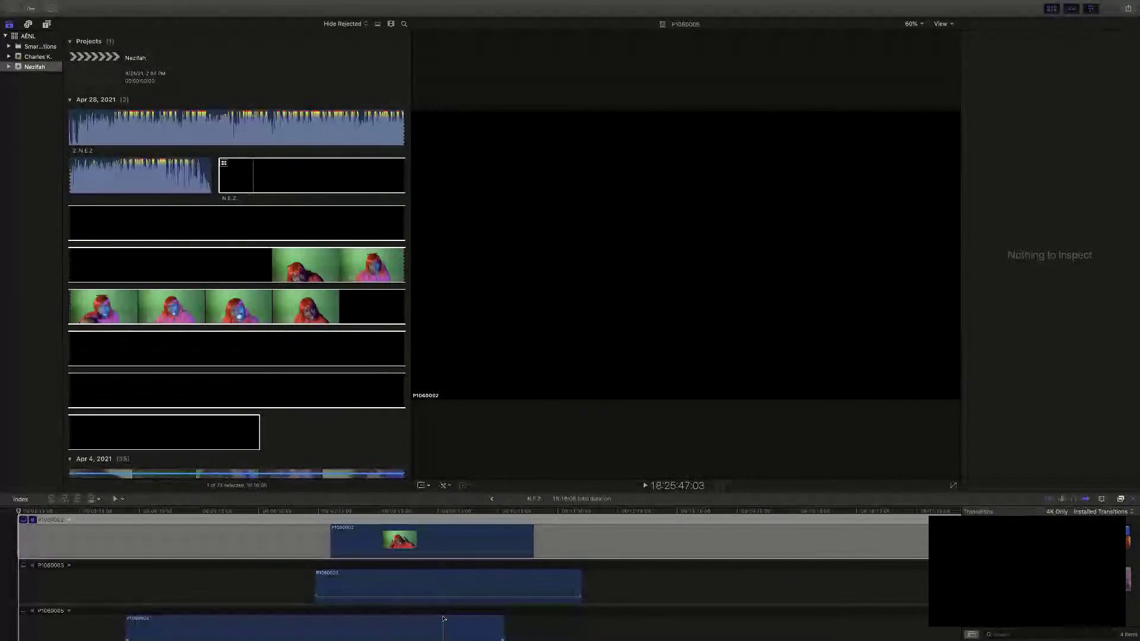
scroll(443, 619, "down", 6)
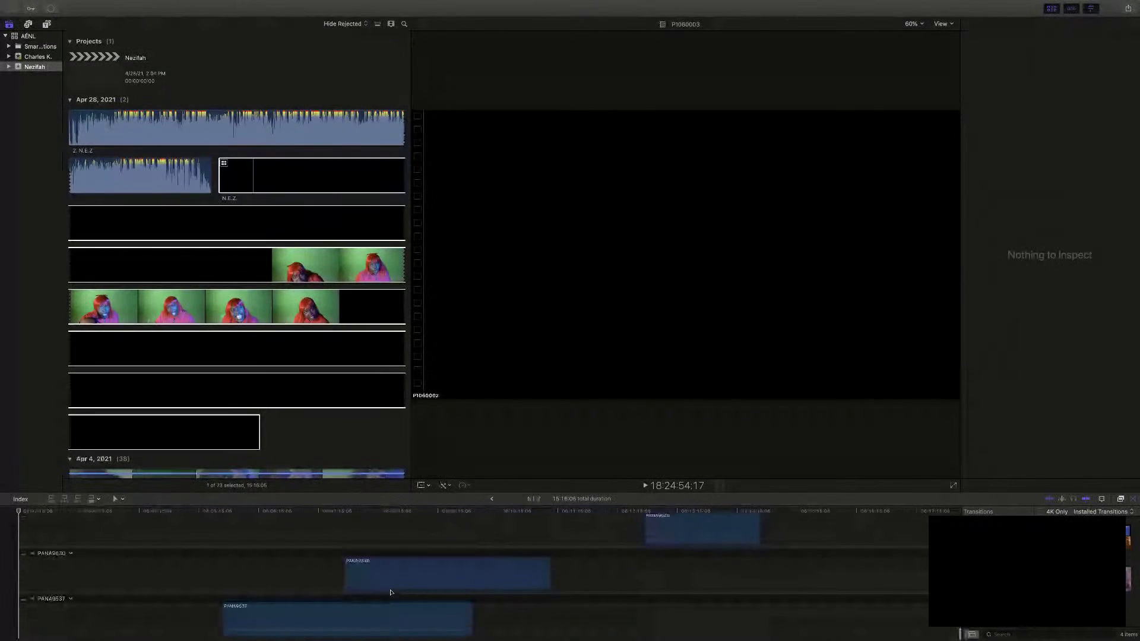
scroll(391, 592, "down", 8)
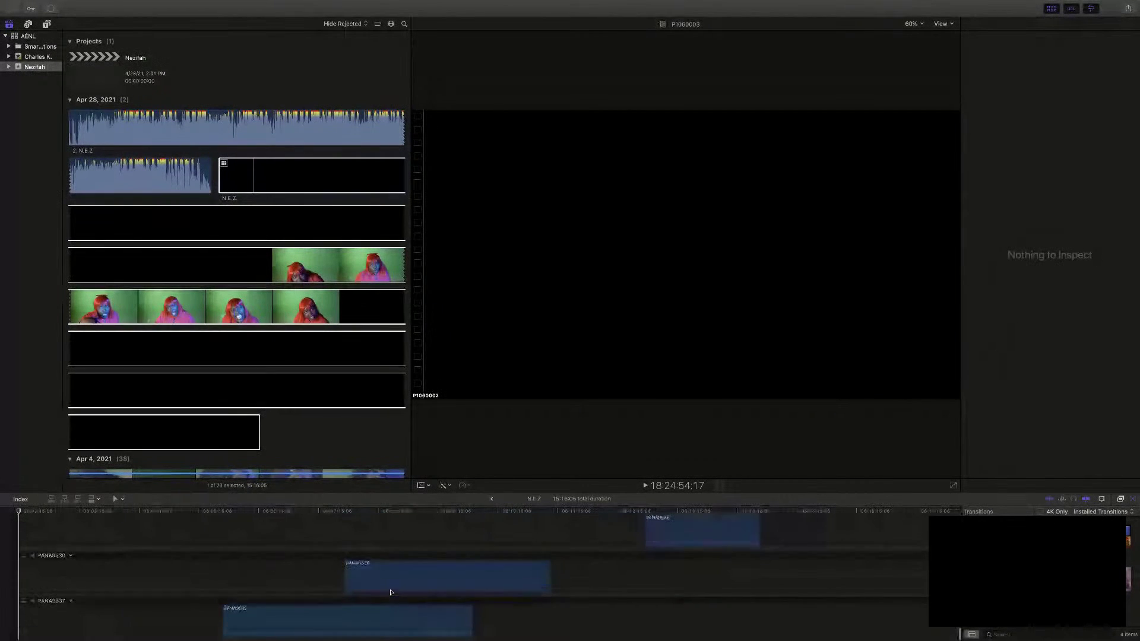
left_click(71, 601)
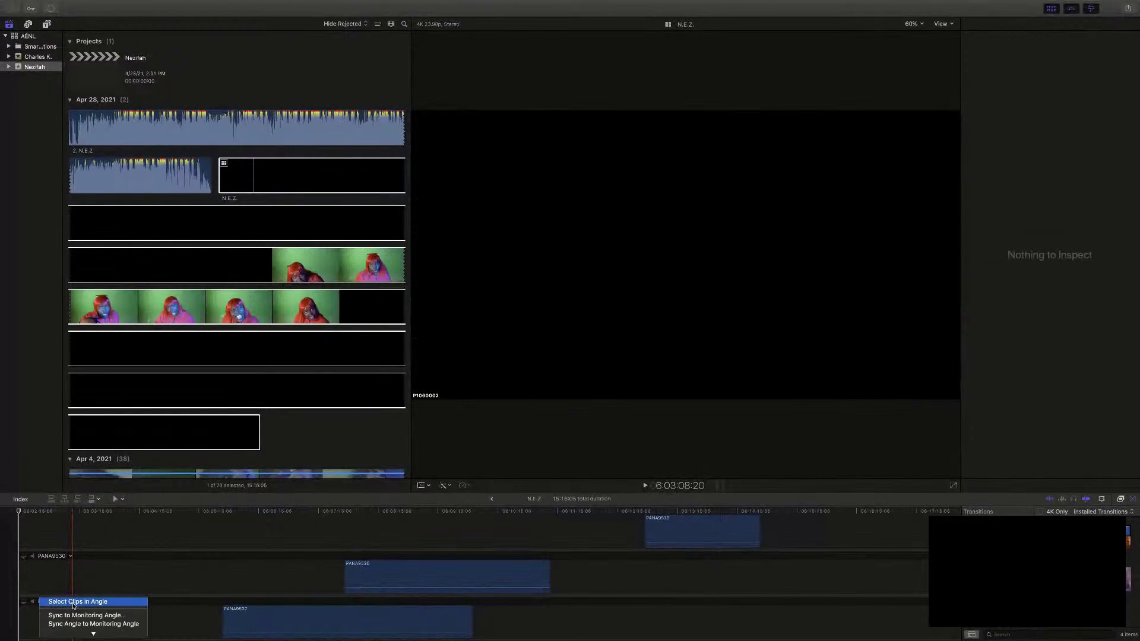
scroll(98, 618, "down", 3)
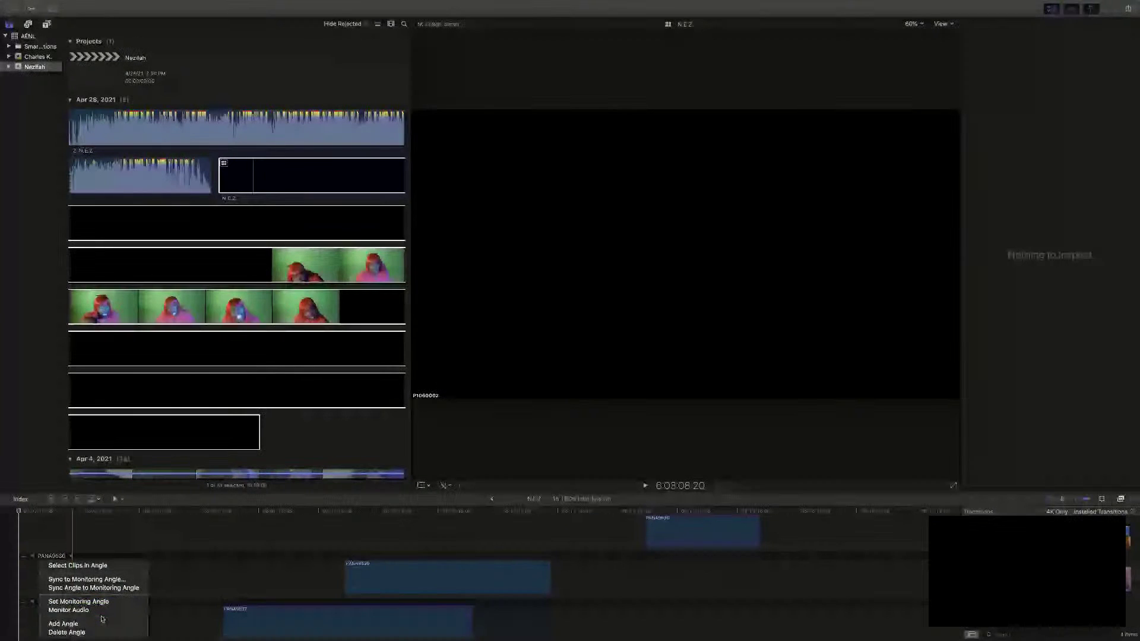
left_click(101, 620)
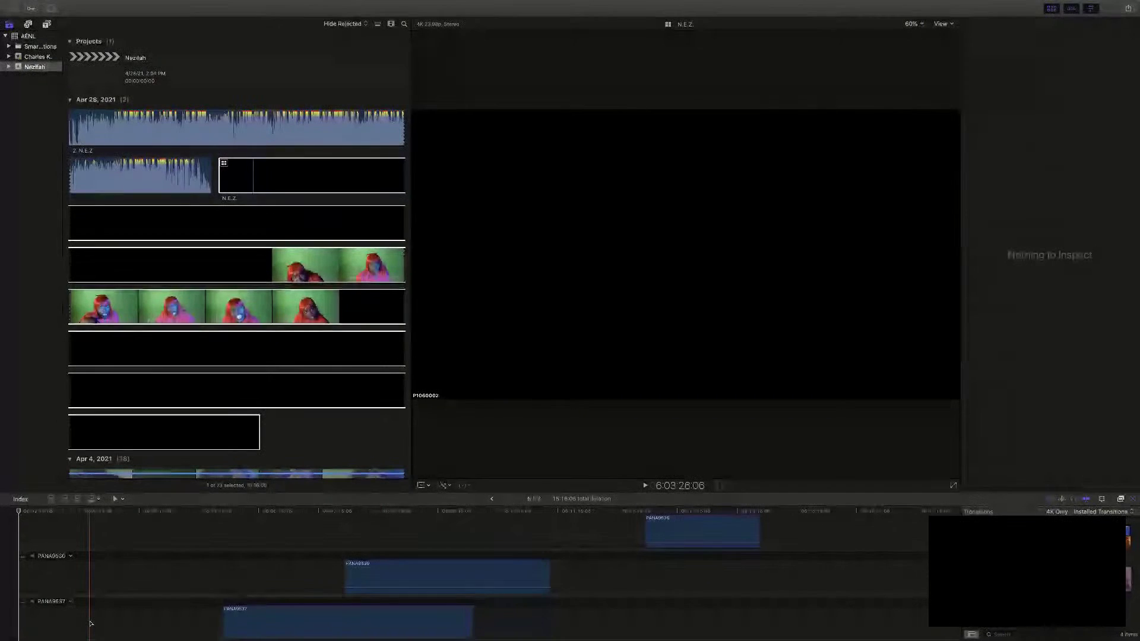
Place the 2. N.E.Z song in the new untitled angle and align its start with the PANA9537 clip
scroll(90, 623, "down", 2)
left_click(118, 138)
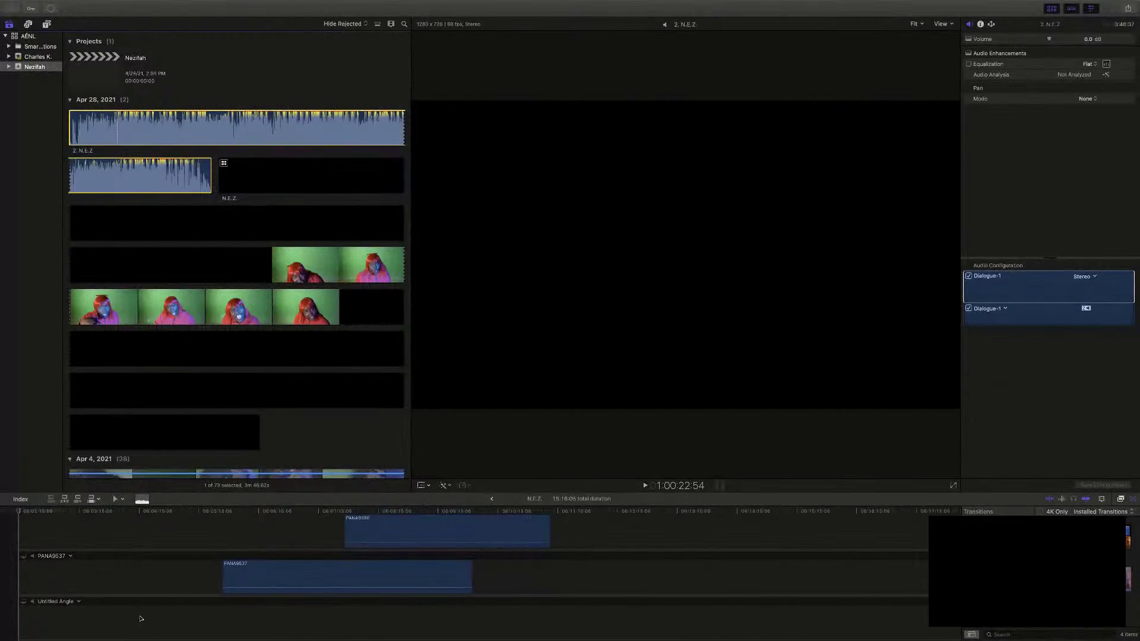
left_click(125, 602)
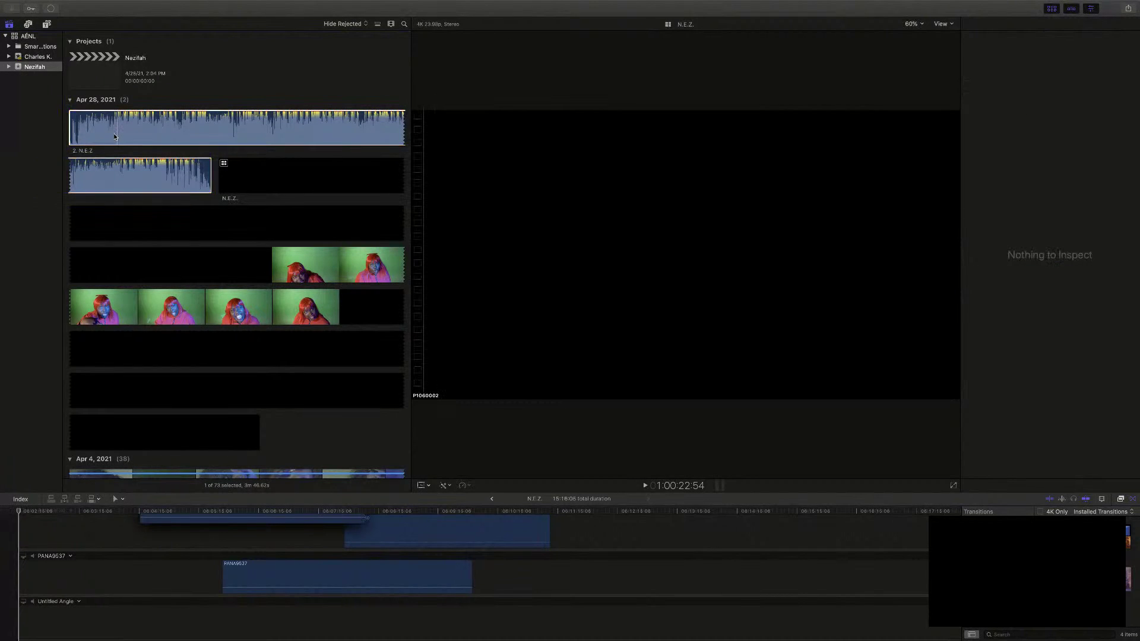
left_click_drag(114, 153, 207, 533)
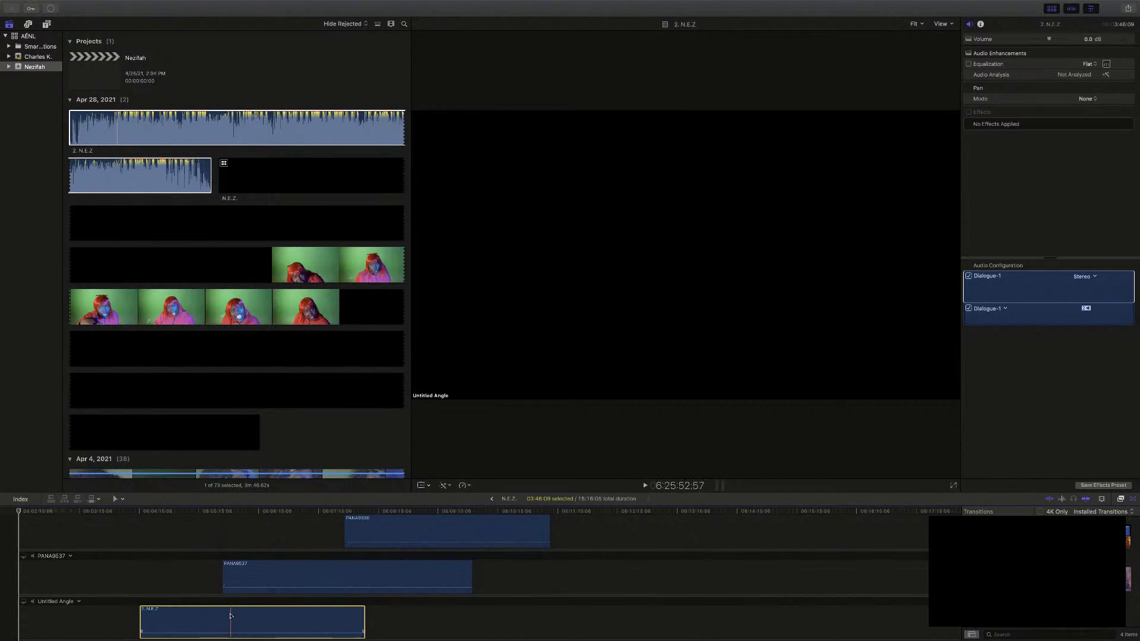
left_click_drag(237, 612, 313, 613)
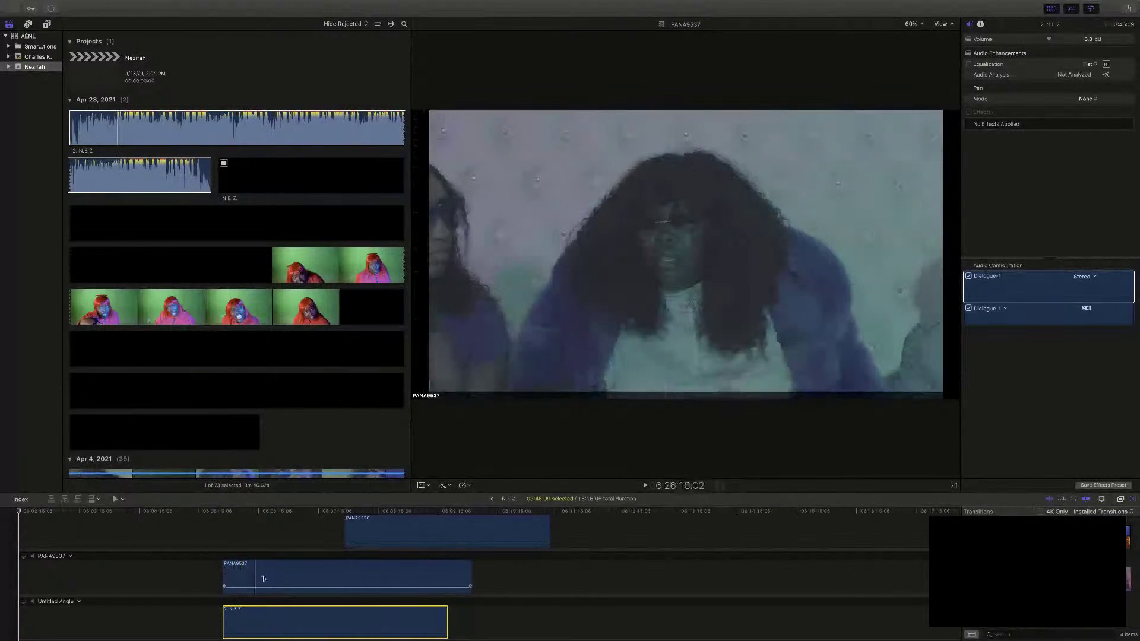
Make the untitled angle holding the song the monitoring angle of the multicam clip
scroll(263, 575, "up", 3)
scroll(263, 575, "up", 5)
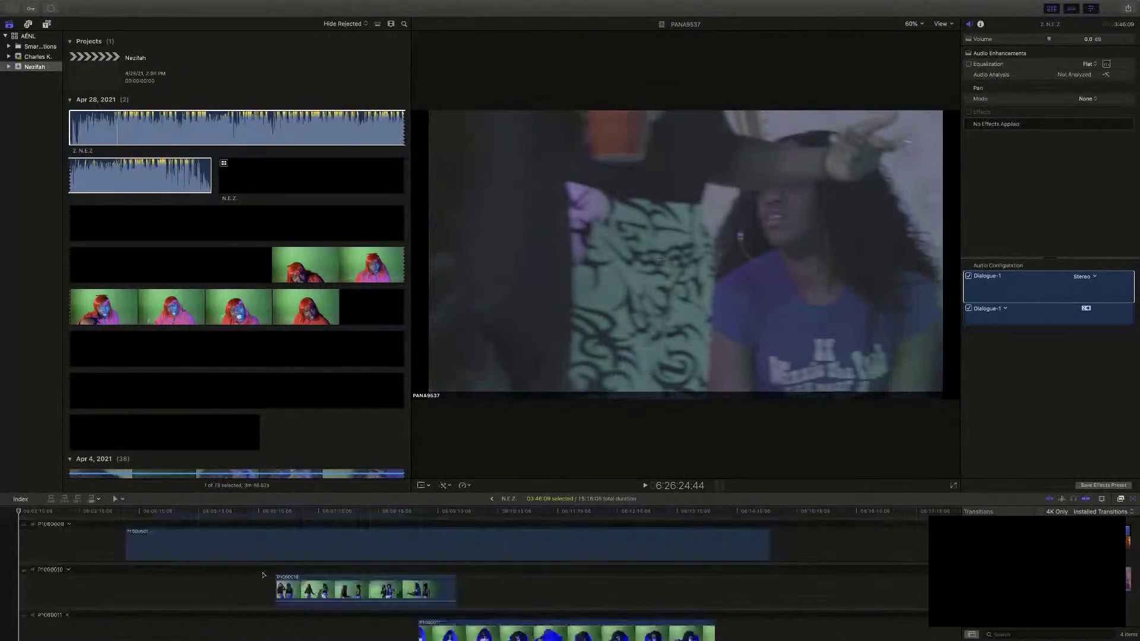
scroll(263, 575, "up", 5)
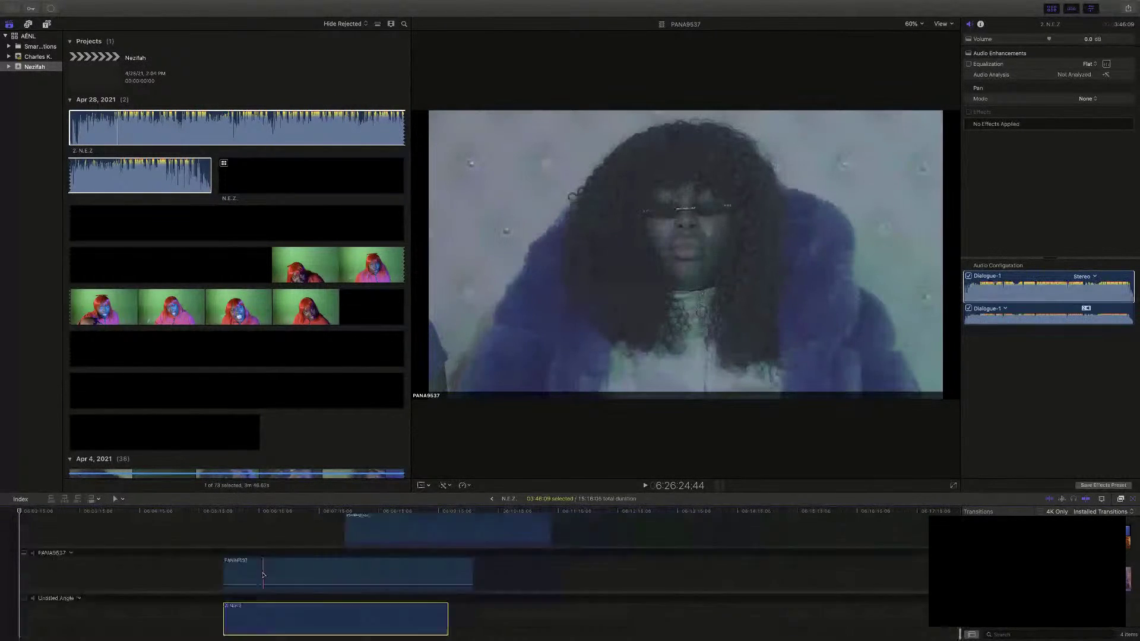
left_click(251, 615)
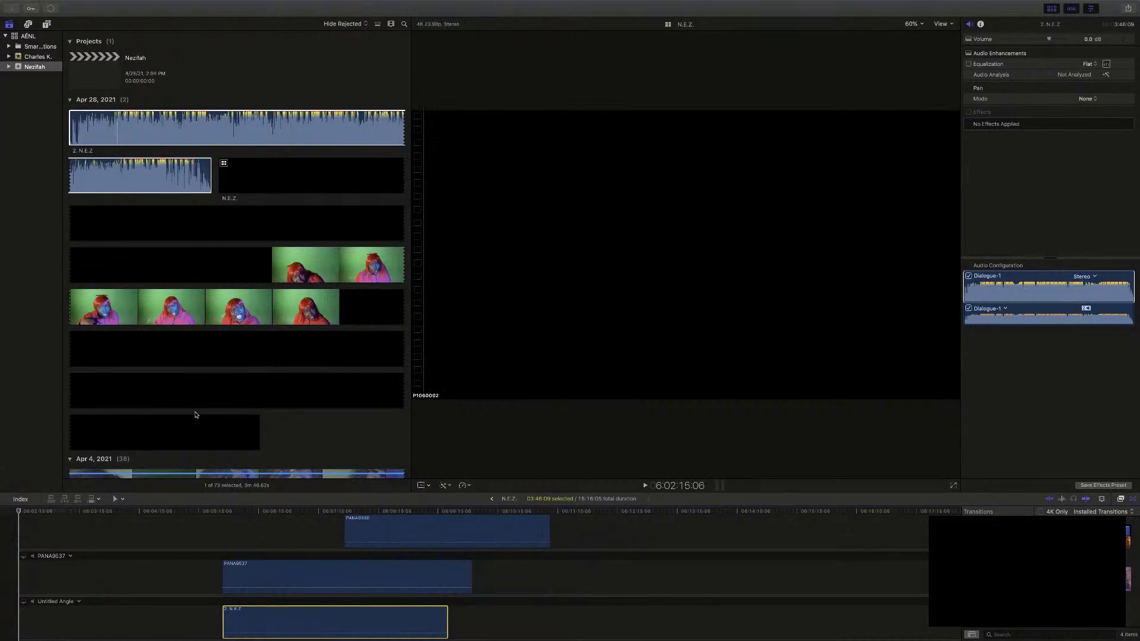
scroll(196, 415, "down", 5)
scroll(196, 416, "up", 3)
scroll(196, 415, "up", 3)
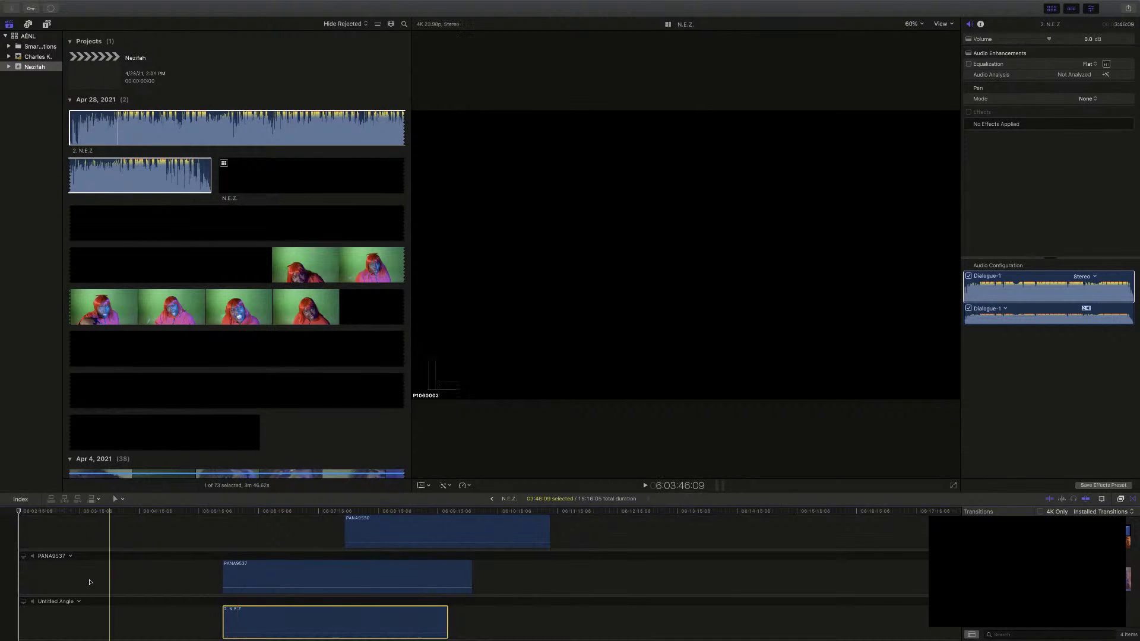
left_click(27, 559)
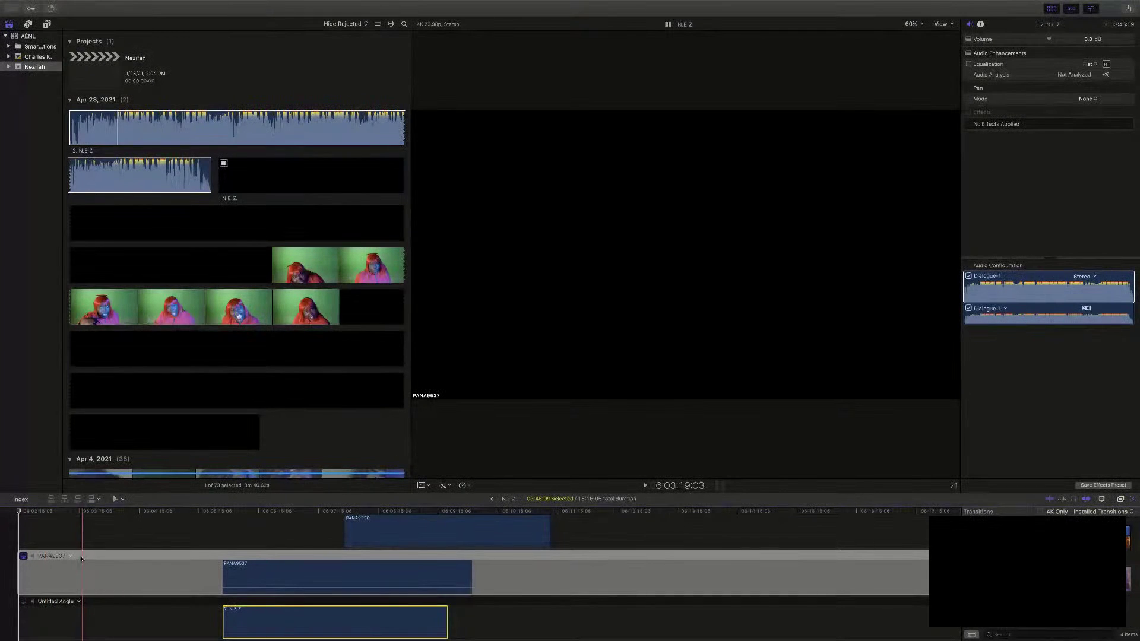
left_click(66, 600)
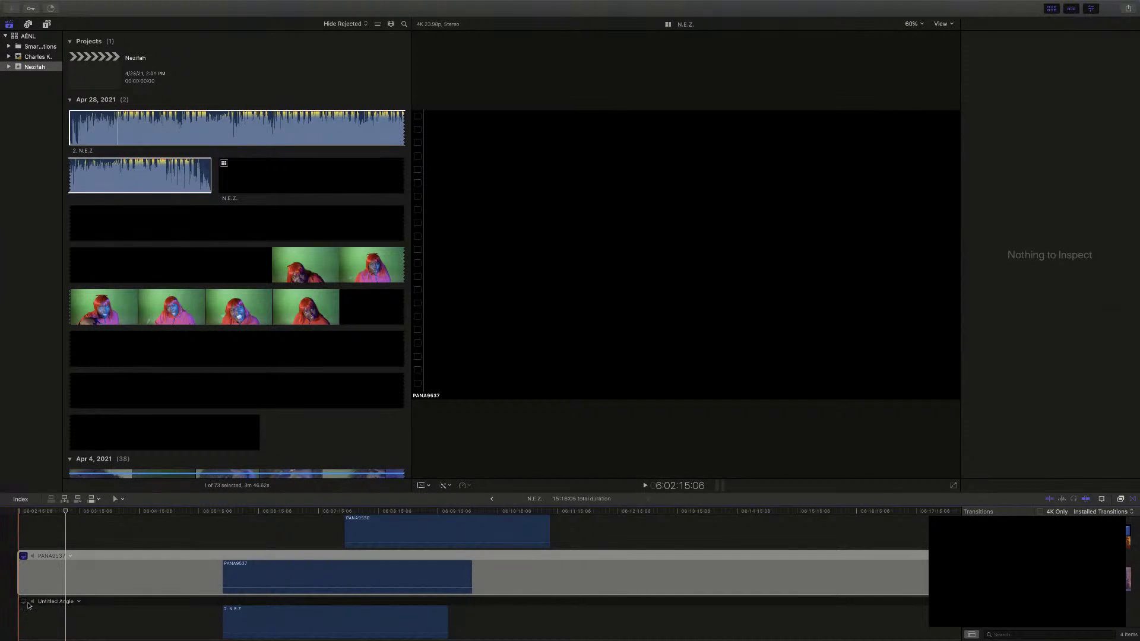
left_click(23, 603)
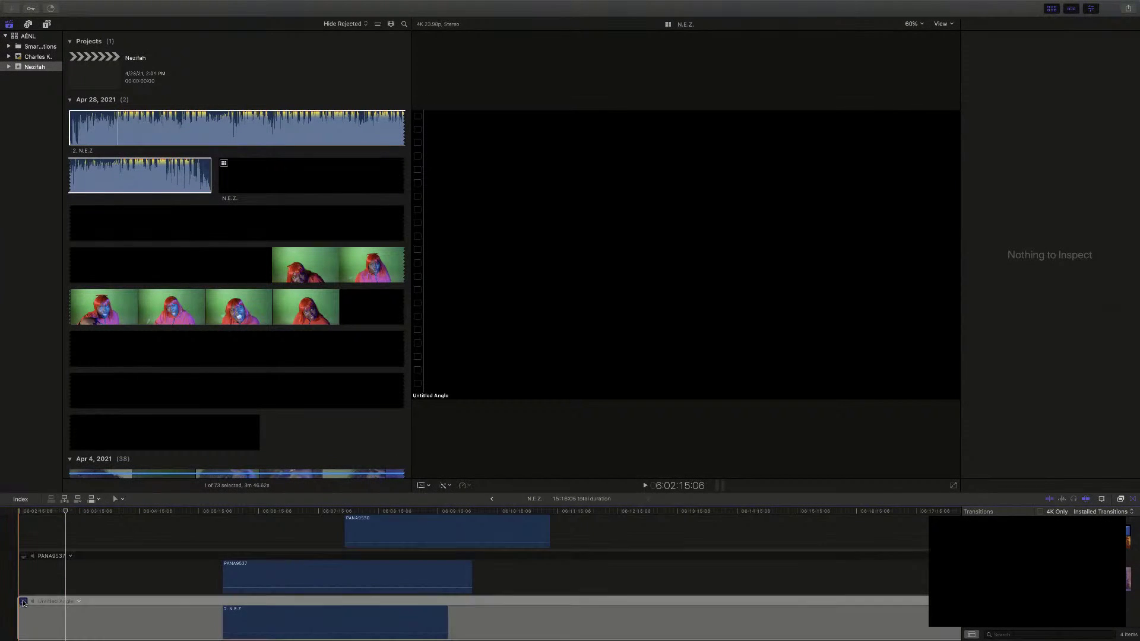
left_click(72, 558)
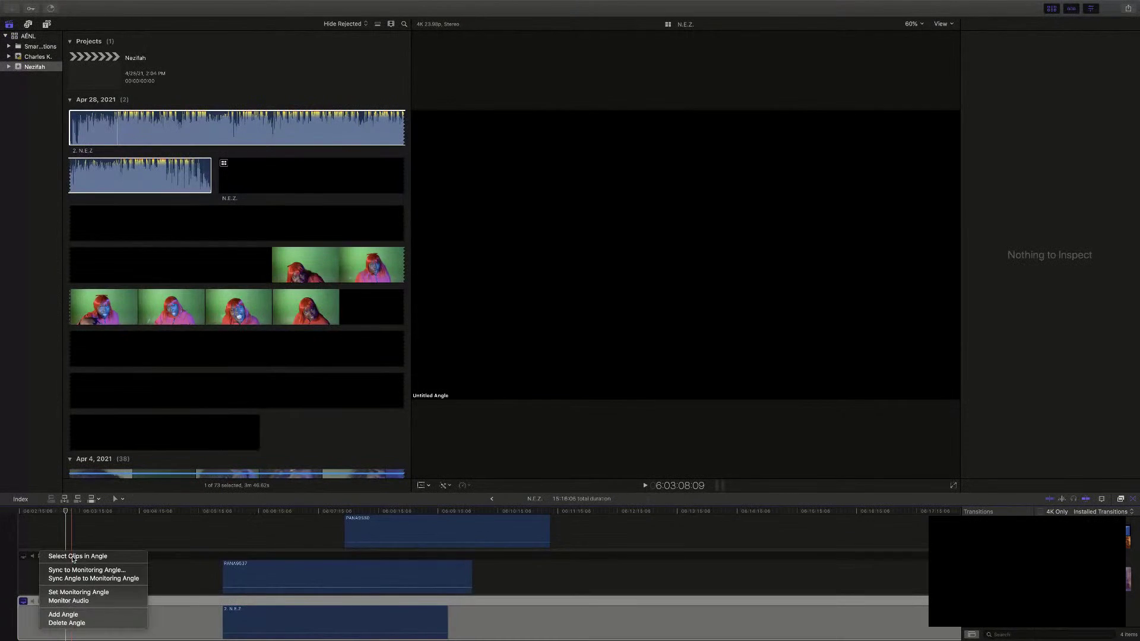
left_click(99, 573)
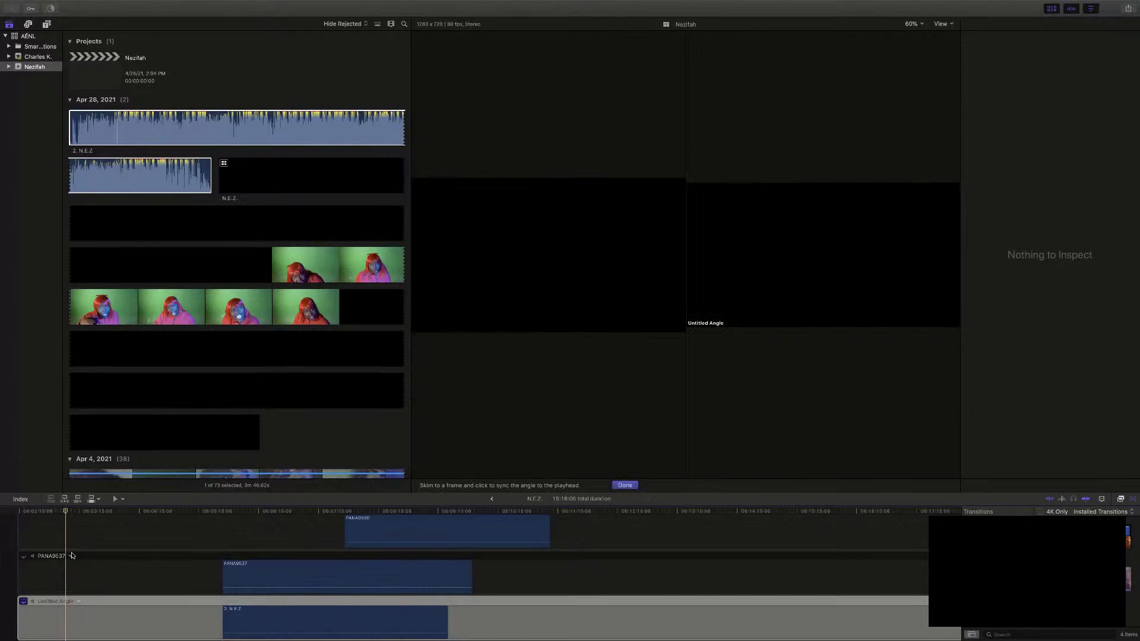
left_click(70, 557)
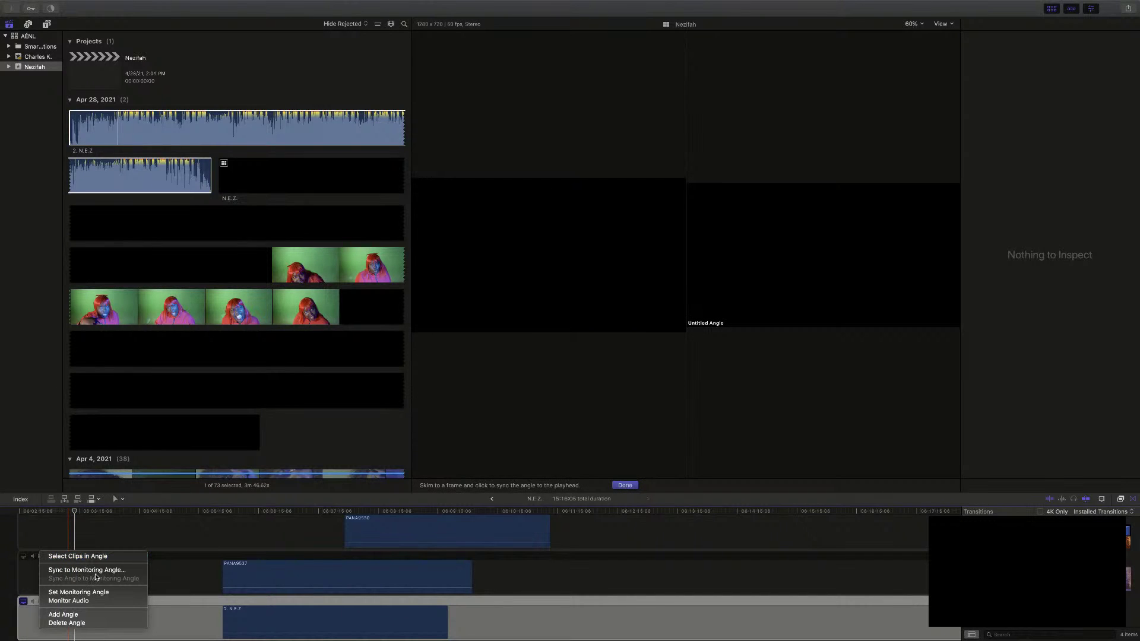
left_click(626, 487)
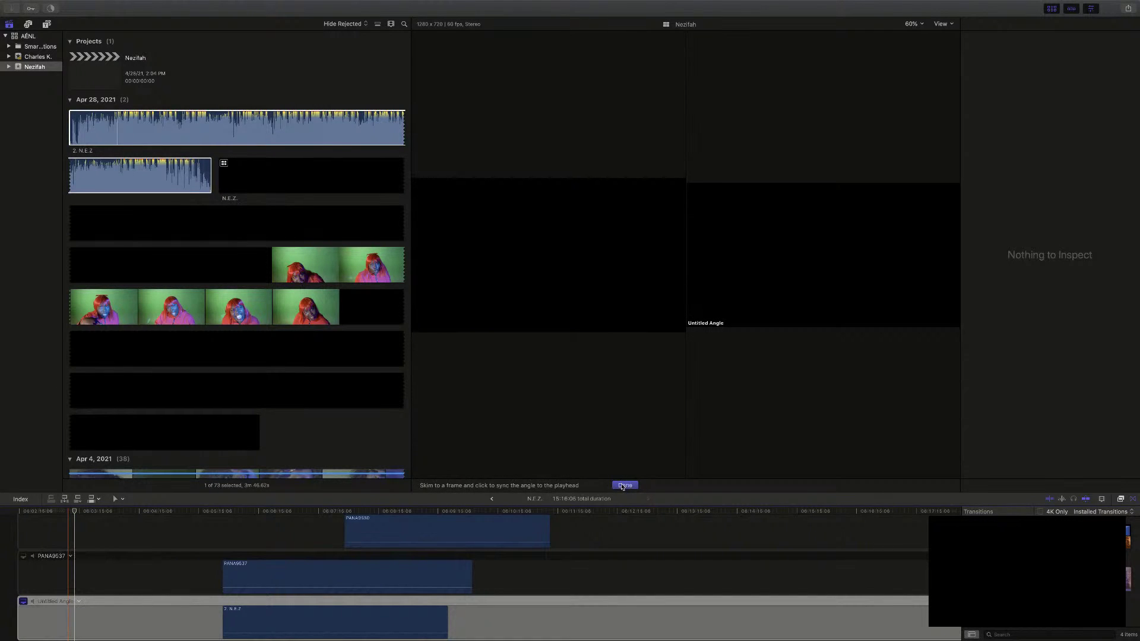
left_click(626, 486)
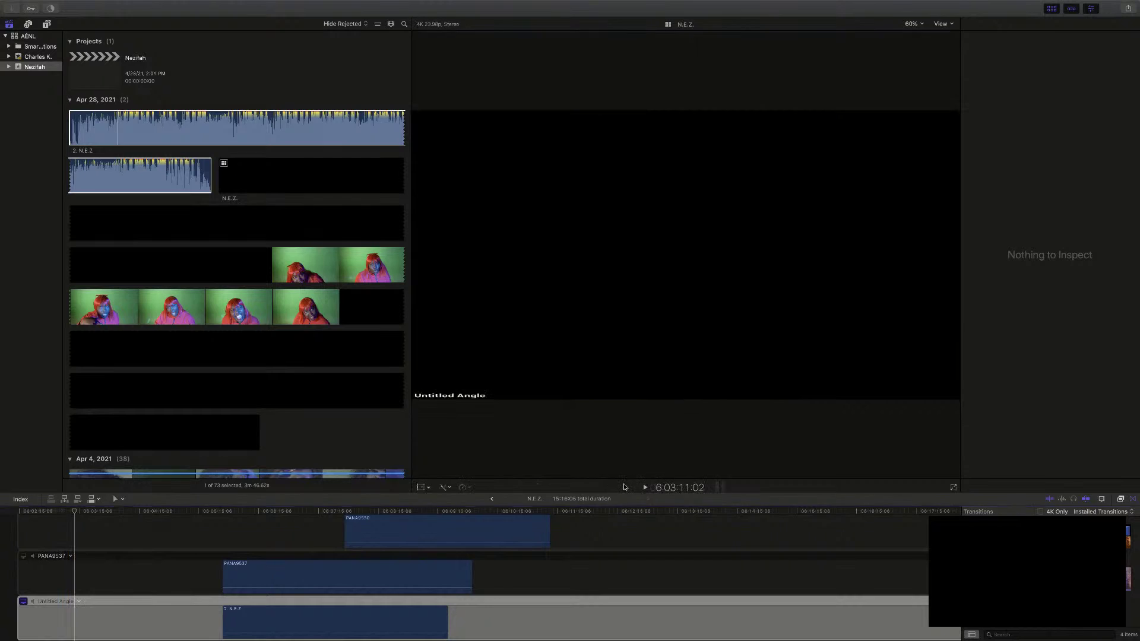
Synchronize the PANA9537 angle automatically to the monitoring angle that holds the song
left_click(70, 557)
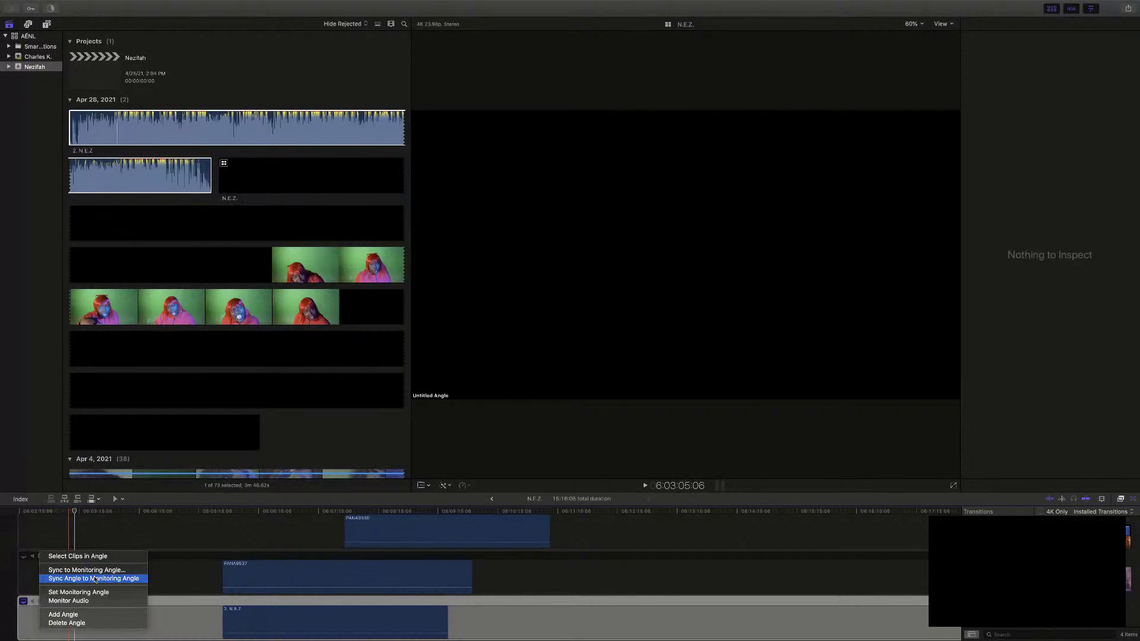
left_click(95, 579)
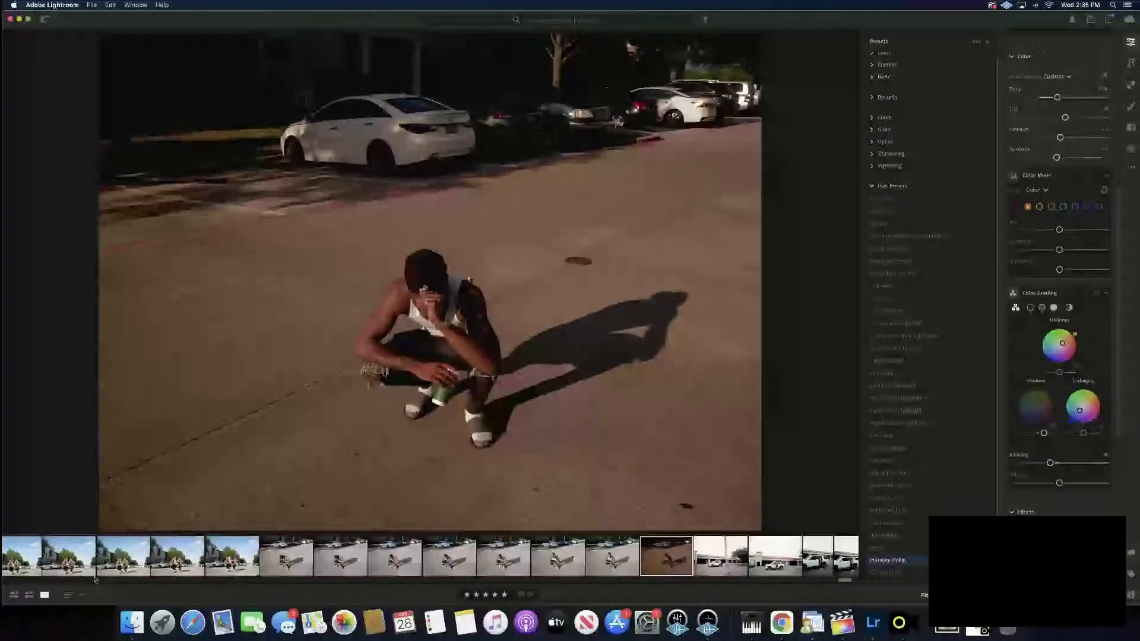
Return to Final Cut Pro and open the "right now." project from the other event in the library
left_click(132, 631)
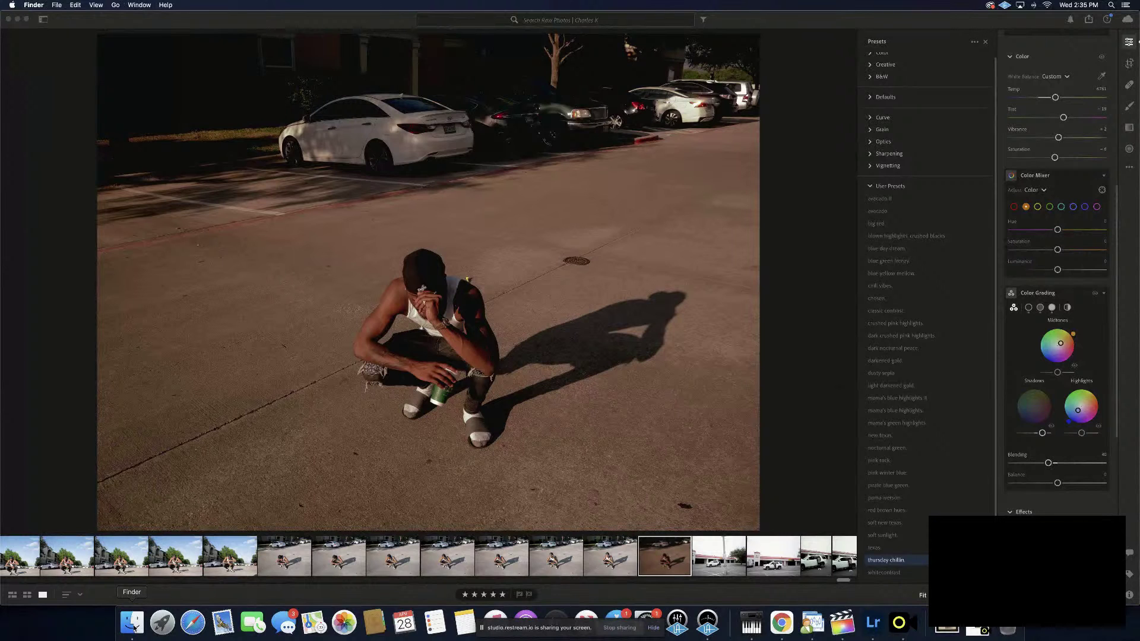
left_click(133, 627)
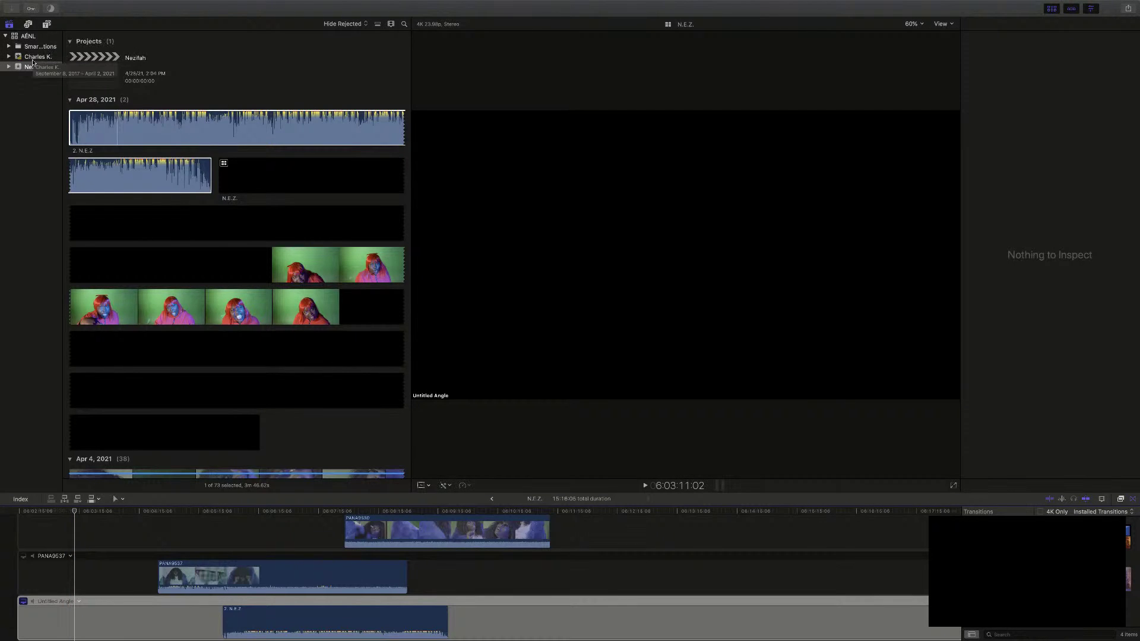
left_click(34, 58)
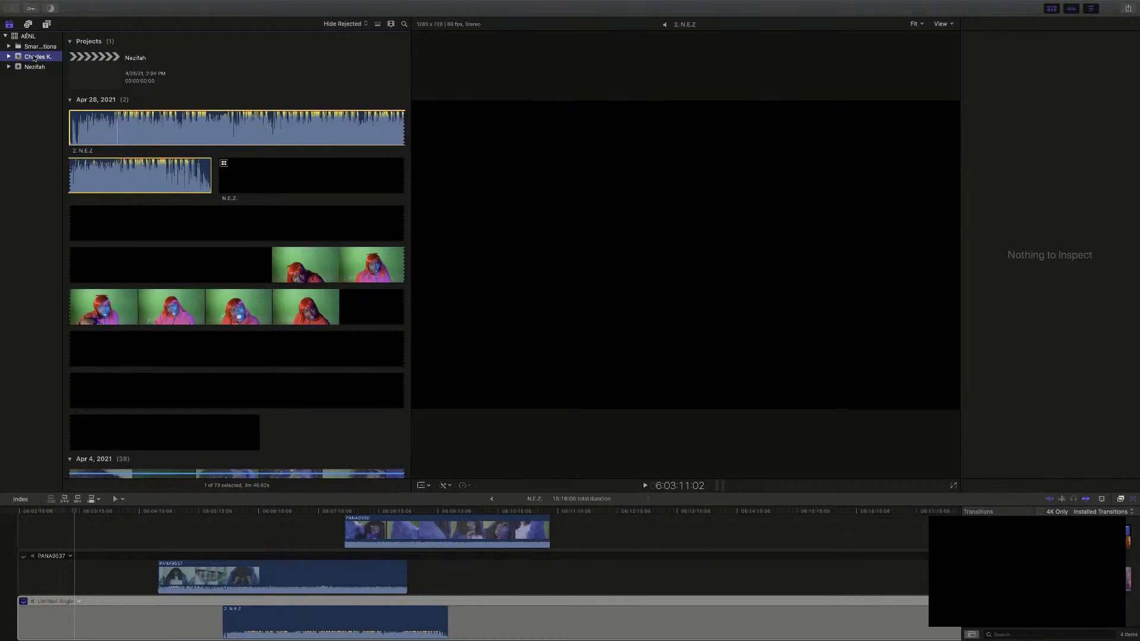
scroll(192, 123, "up", 3)
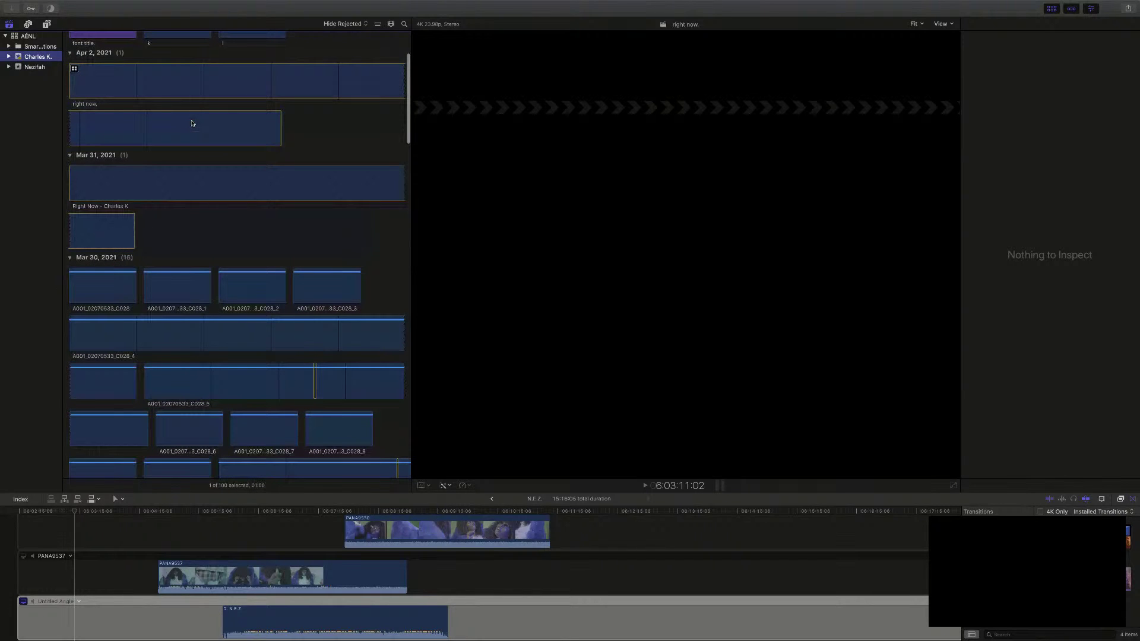
scroll(192, 123, "up", 3)
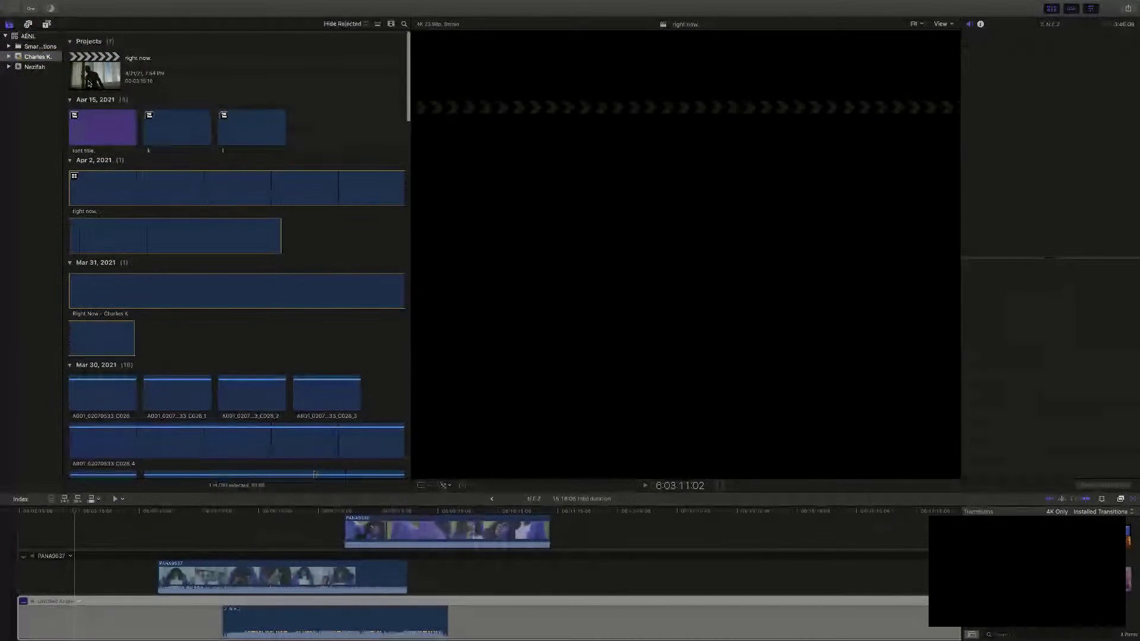
double_click(89, 84)
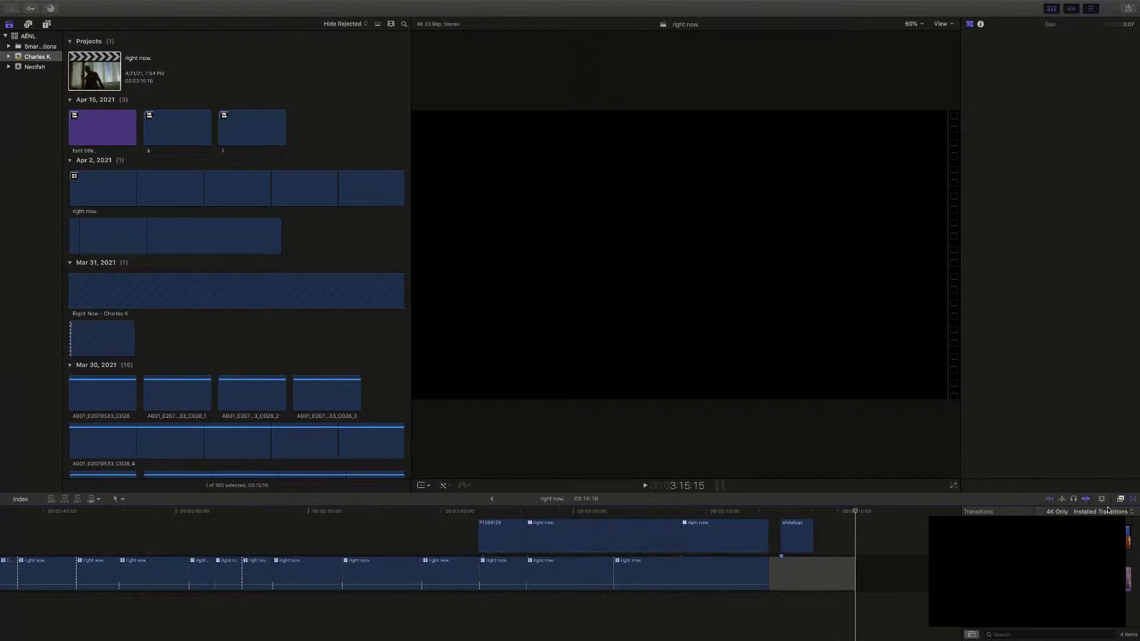
Start a Master File export of the "right now." project and title it "right now. client edit."
left_click(718, 512)
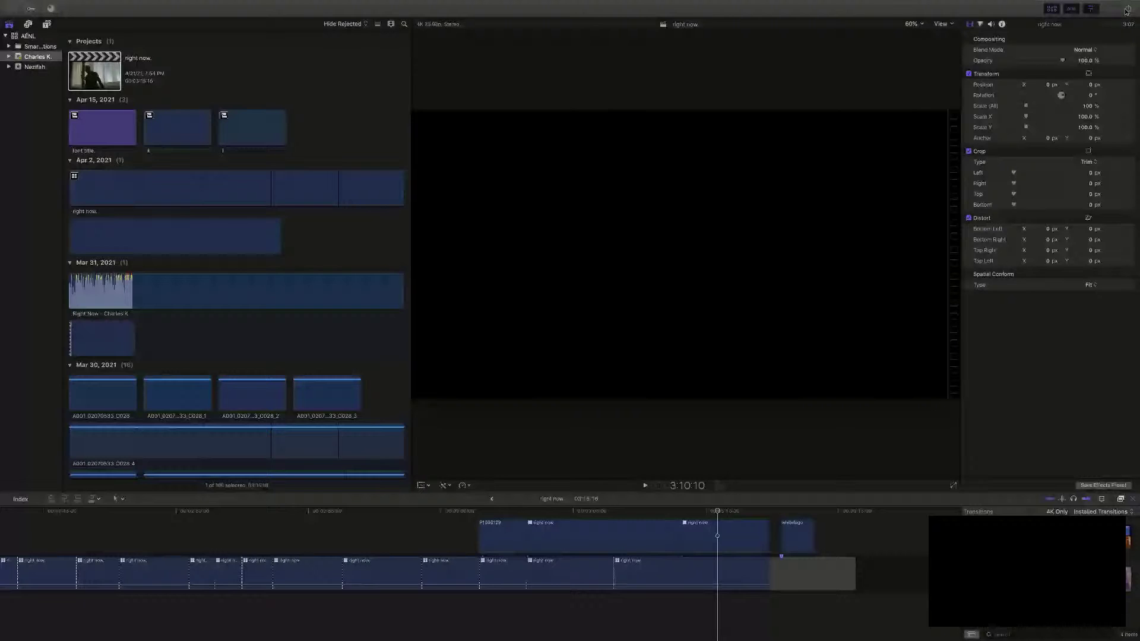
left_click(1126, 11)
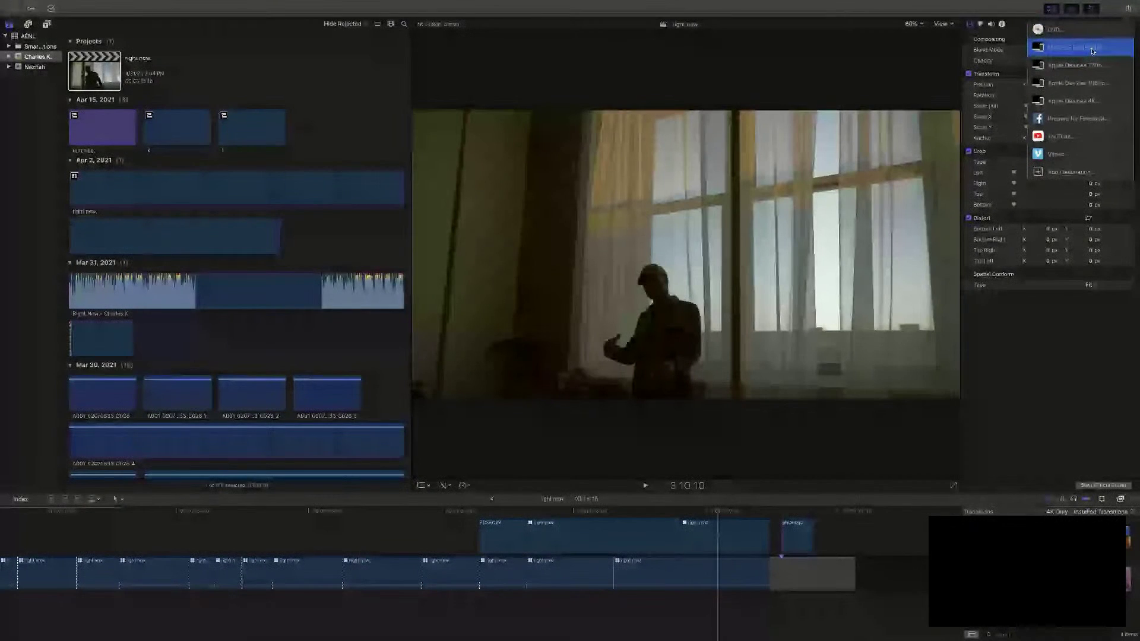
left_click(1092, 47)
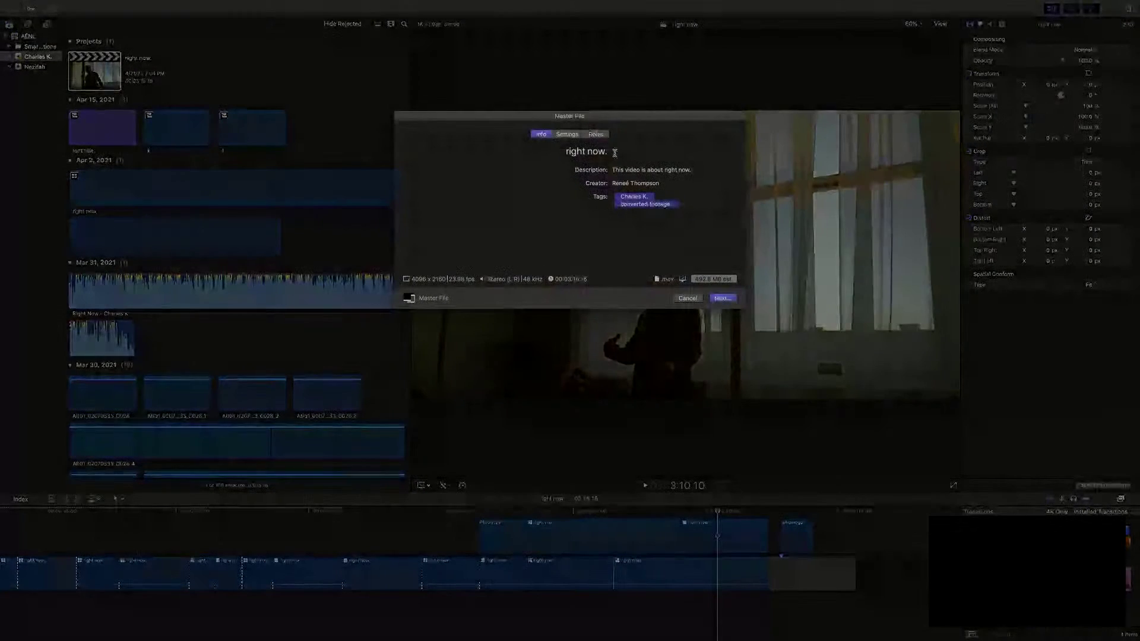
left_click(615, 153)
type("c")
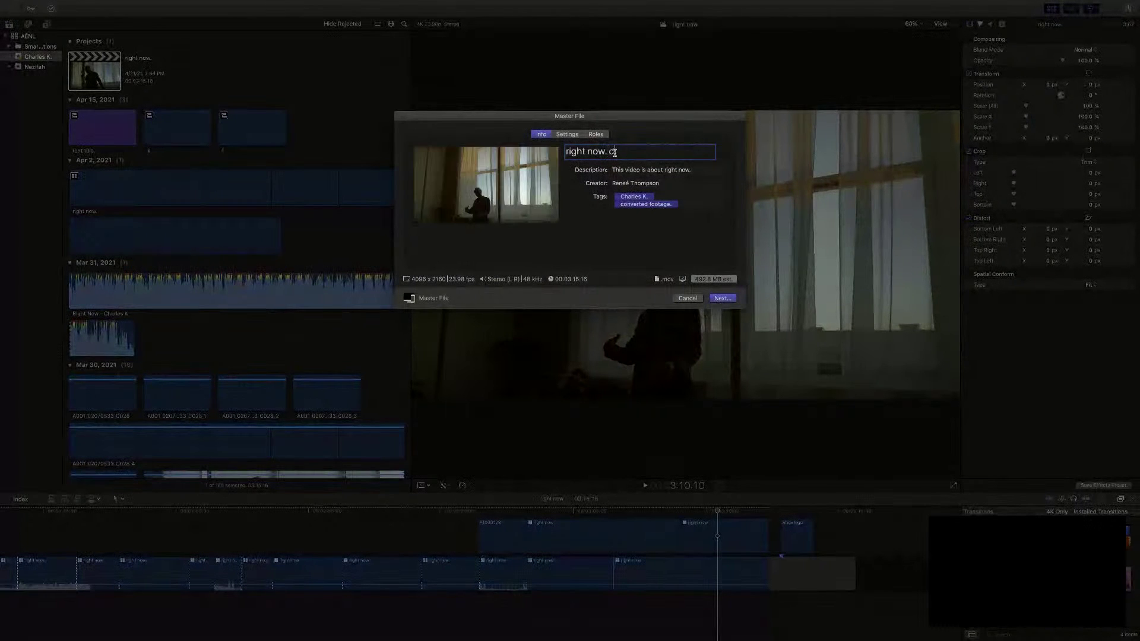
type("lient edit.")
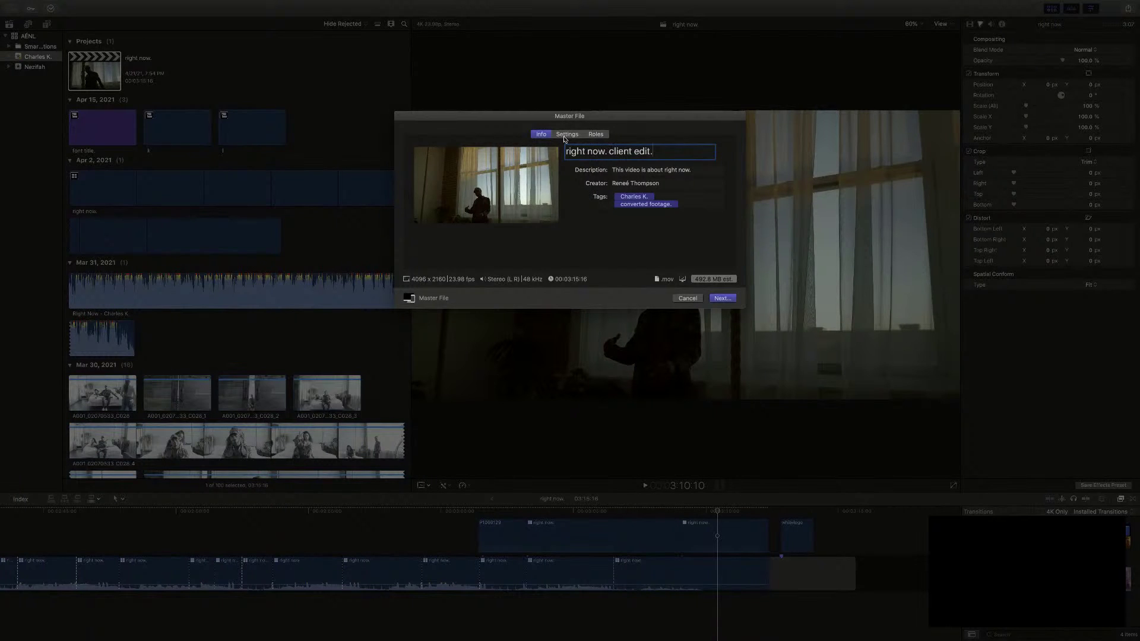
Keep the export format at Web Hosting with the H.264 Better Quality codec and proceed to choosing the save location
left_click(566, 135)
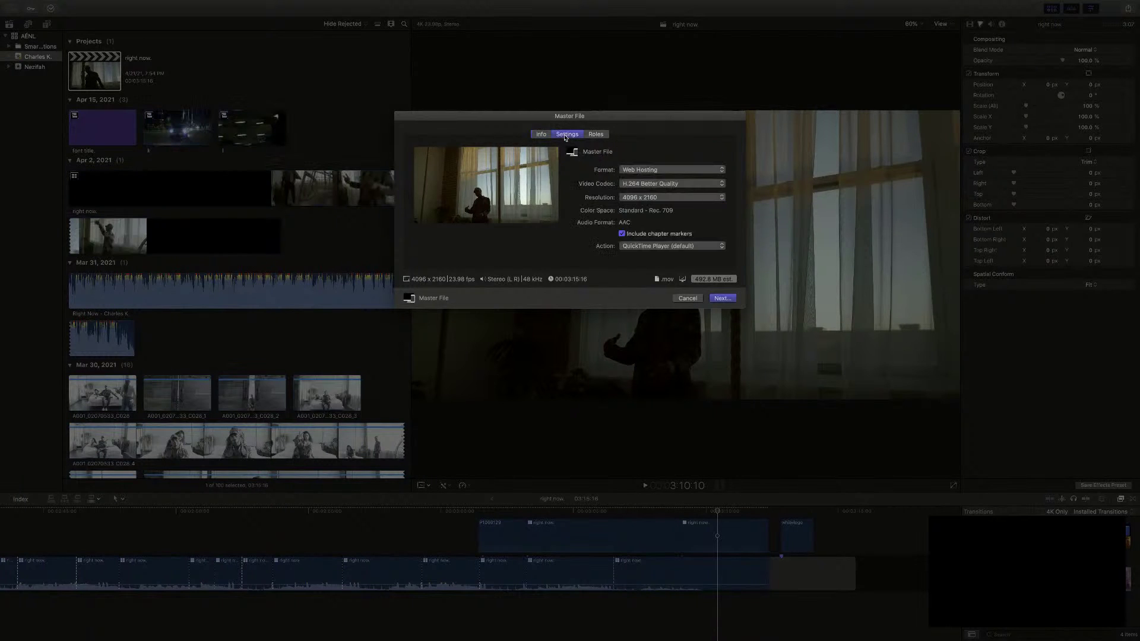
left_click(685, 184)
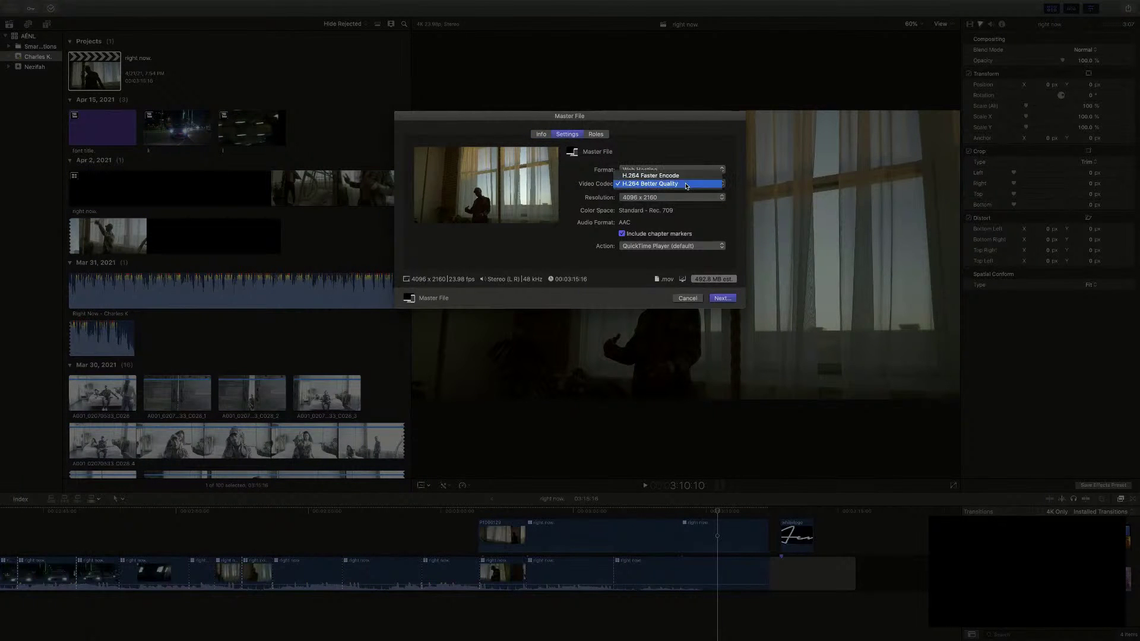
left_click(686, 185)
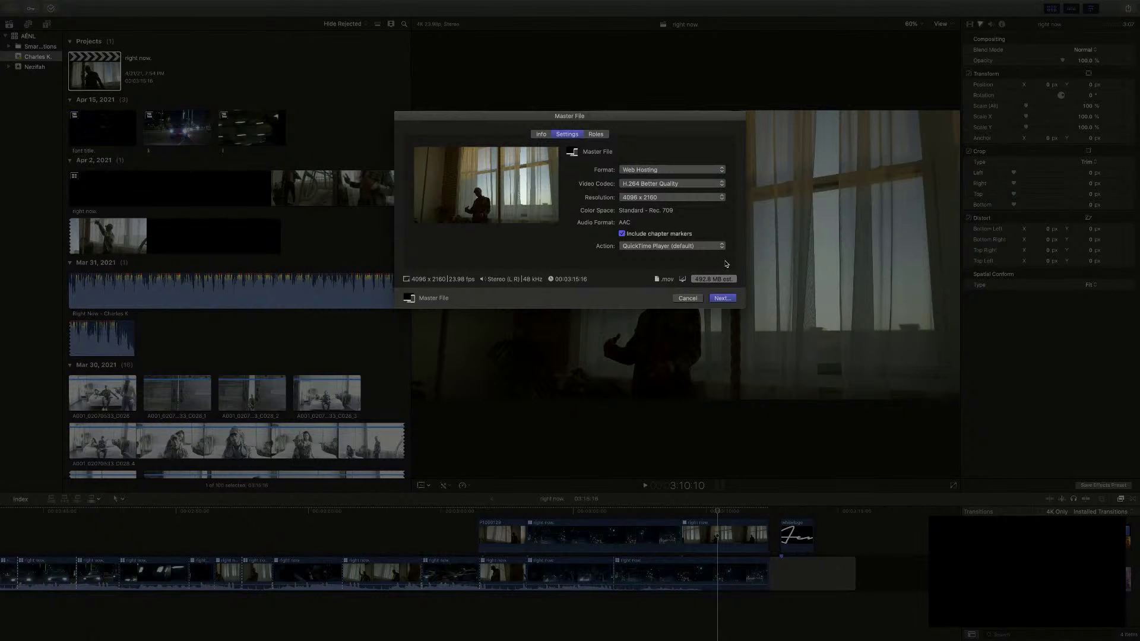
left_click(691, 172)
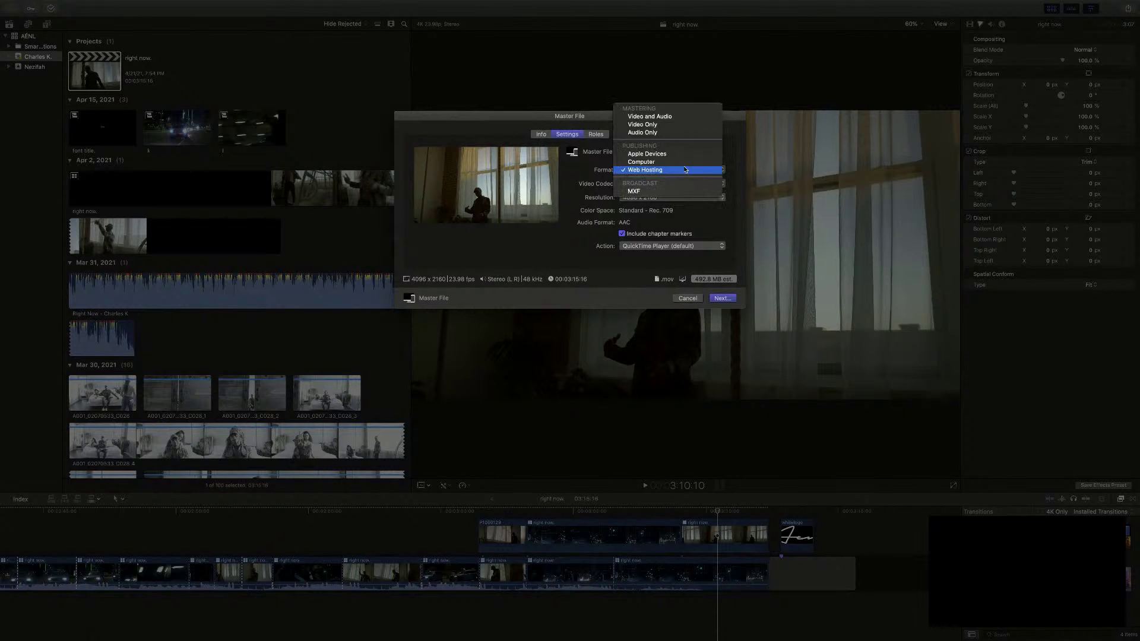
left_click(679, 172)
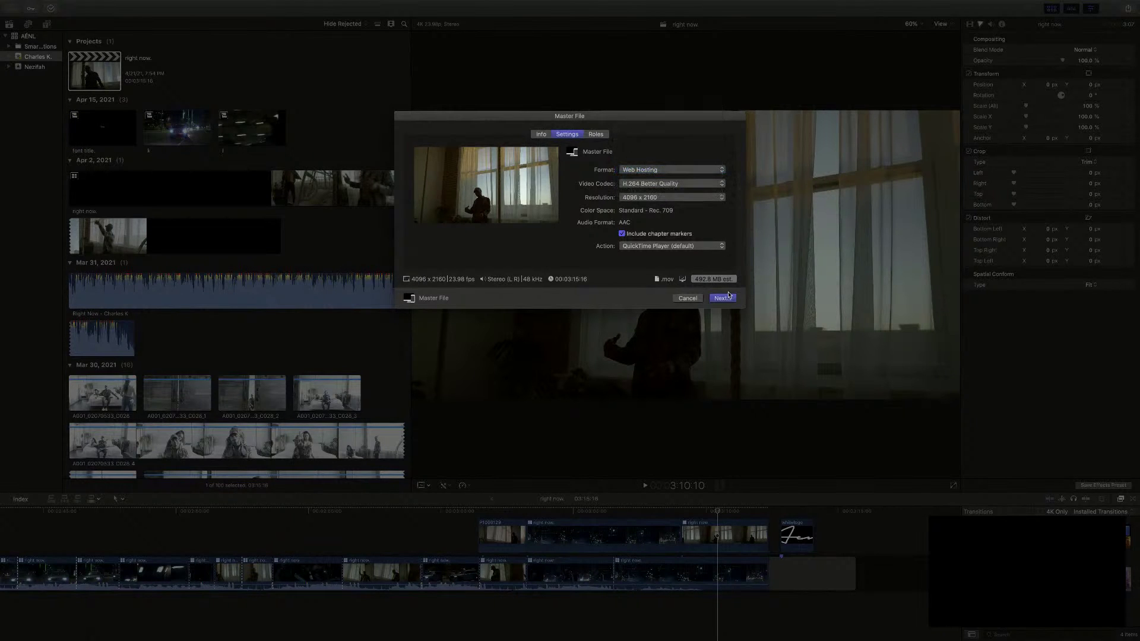
left_click(722, 299)
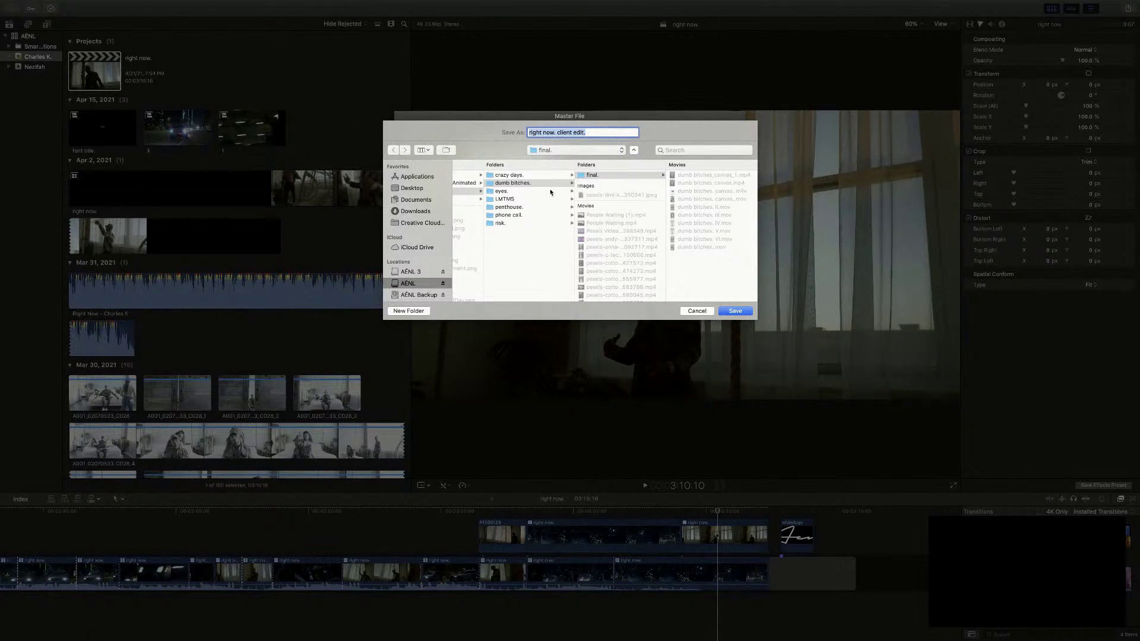
Browse to the AËNL 3 drive and choose the "final." folder inside the artist's "right now." project folder as destination
scroll(551, 192, "left", 2)
scroll(550, 191, "left", 6)
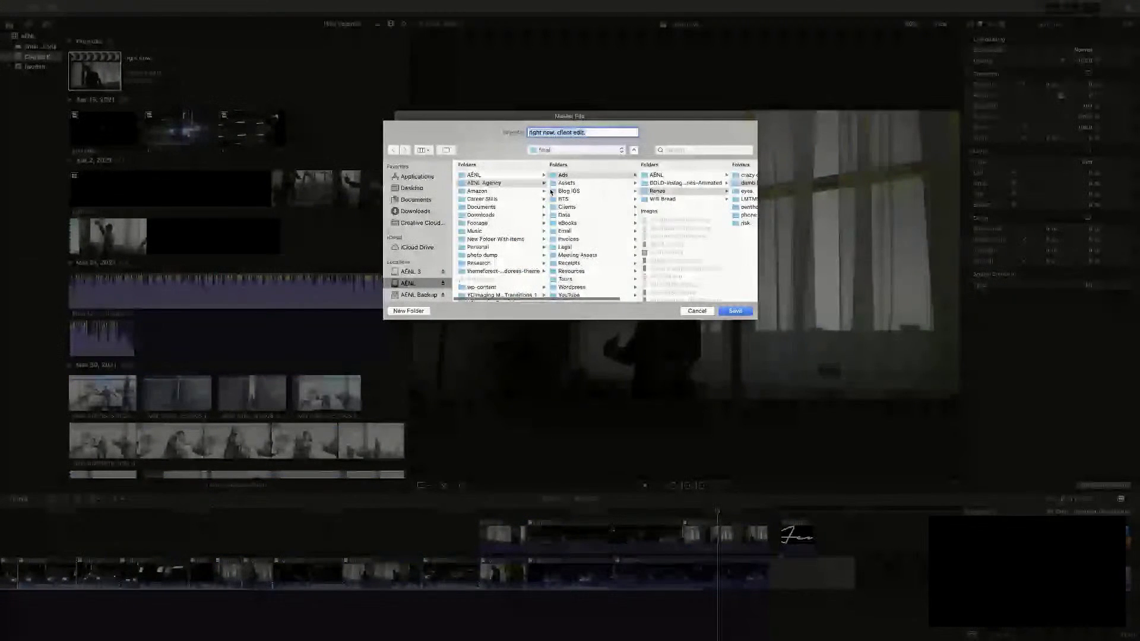
left_click(506, 176)
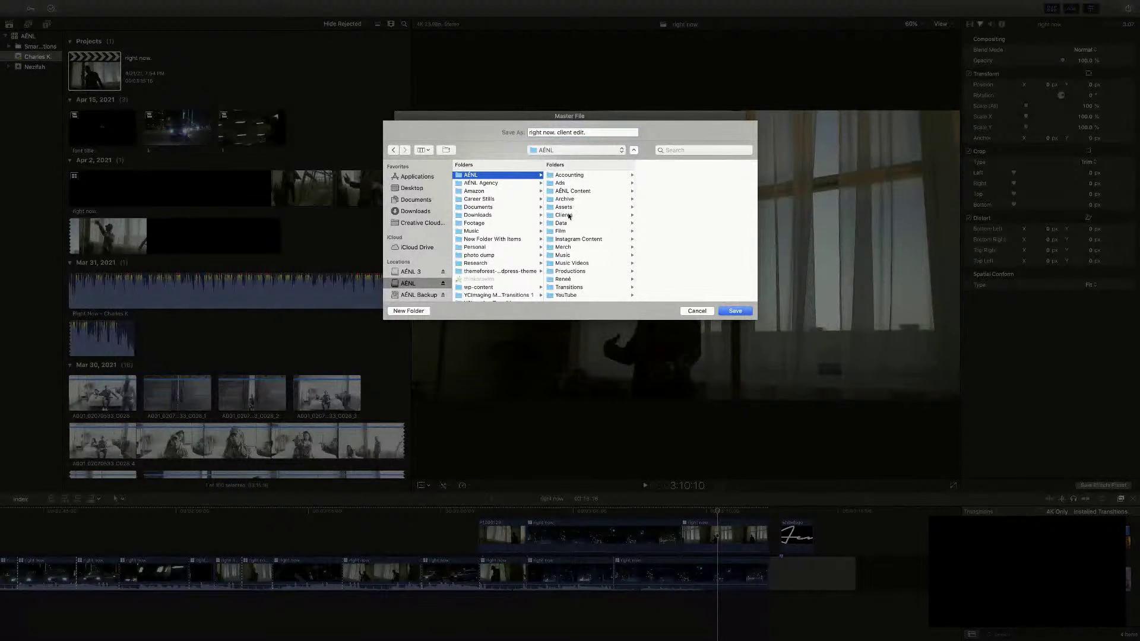
left_click(413, 273)
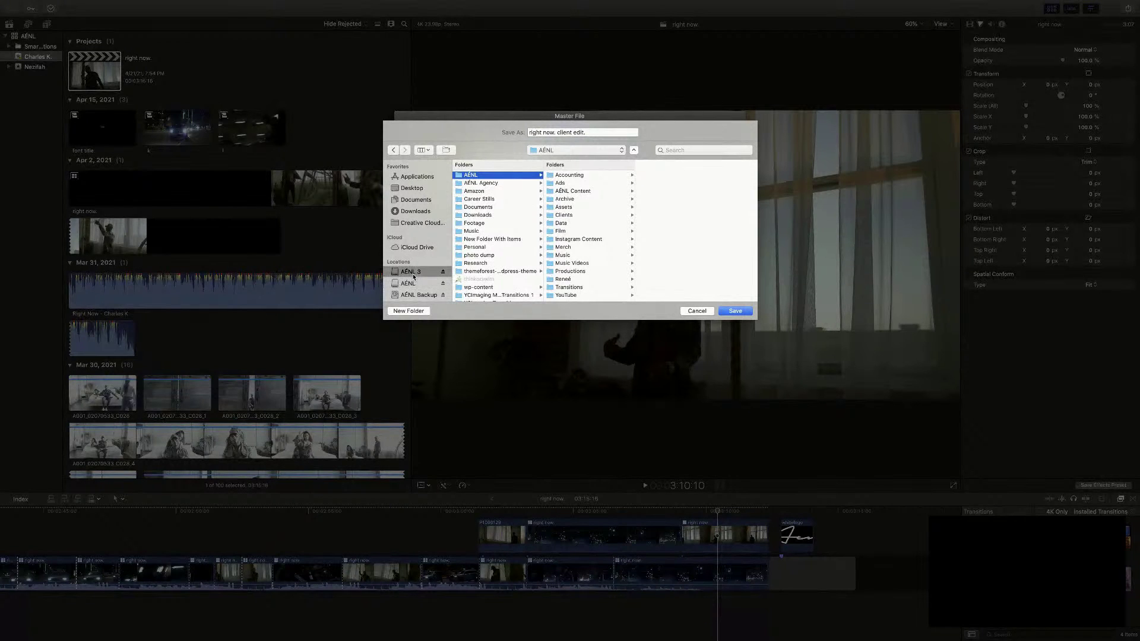
left_click(533, 177)
left_click(596, 176)
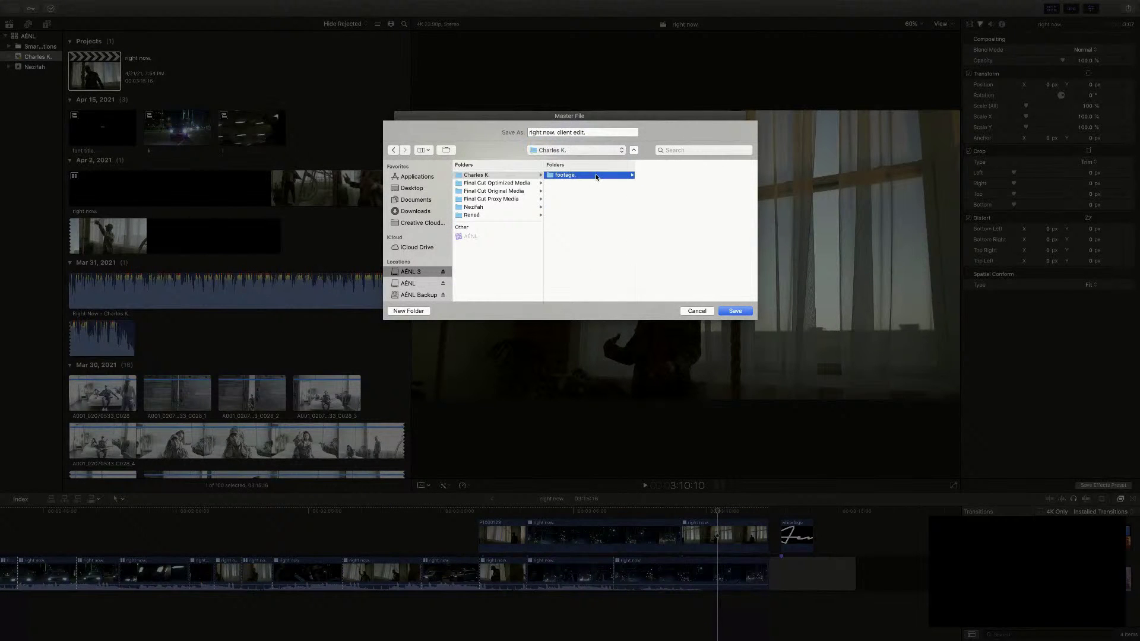
left_click(661, 183)
left_click(659, 176)
left_click(688, 191)
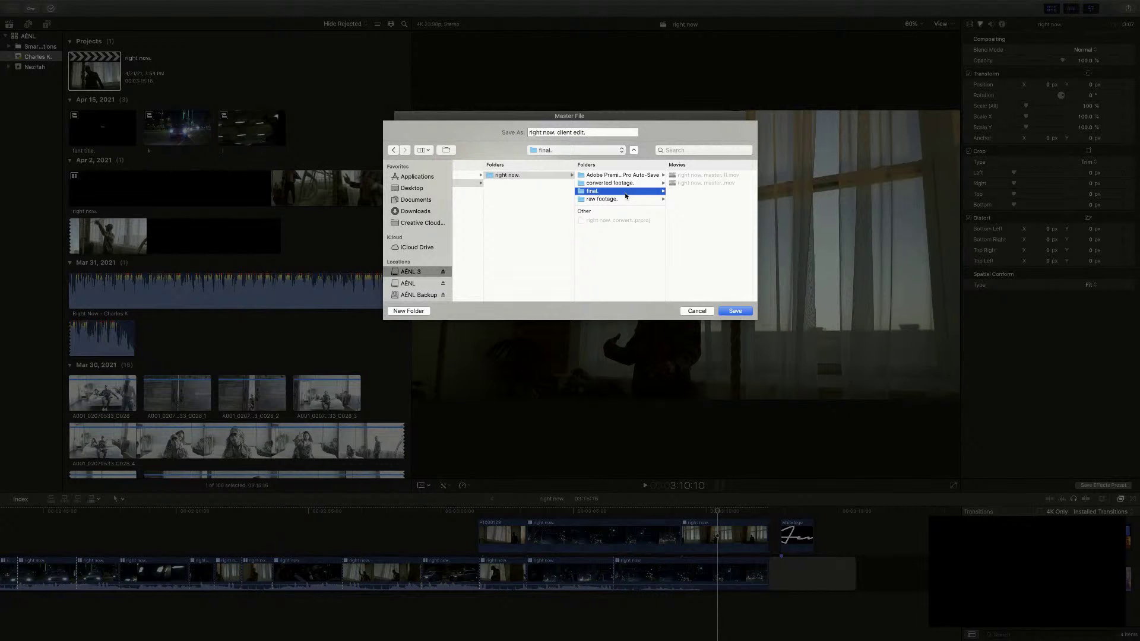
Name the export file "right now. client edit. master." and save it to begin the export
left_click(591, 132)
type("master.")
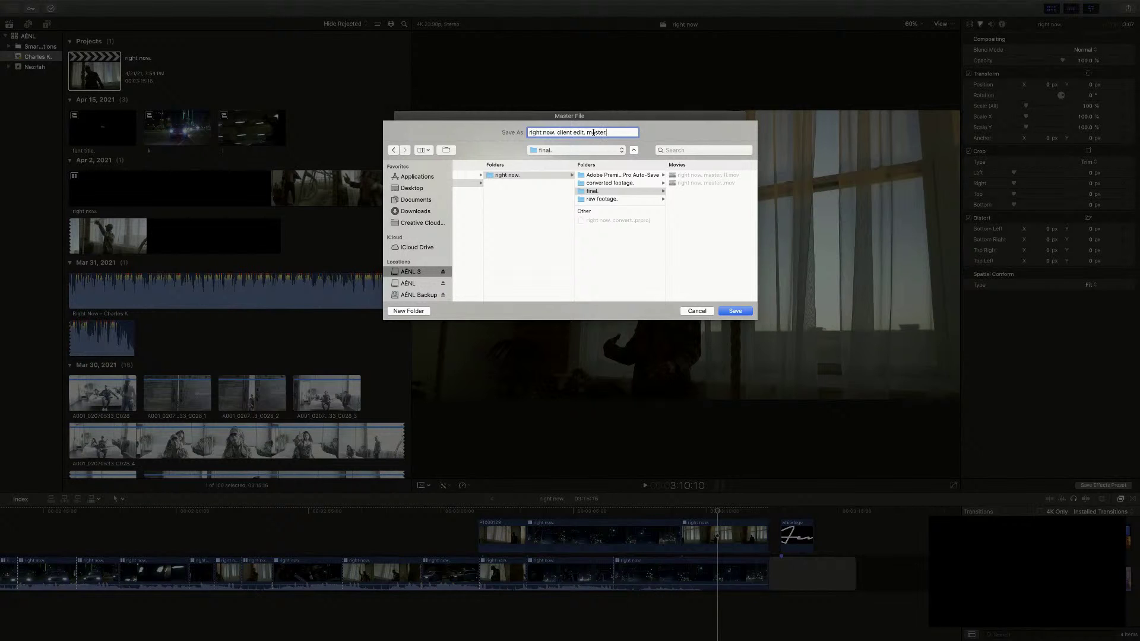
left_click(735, 311)
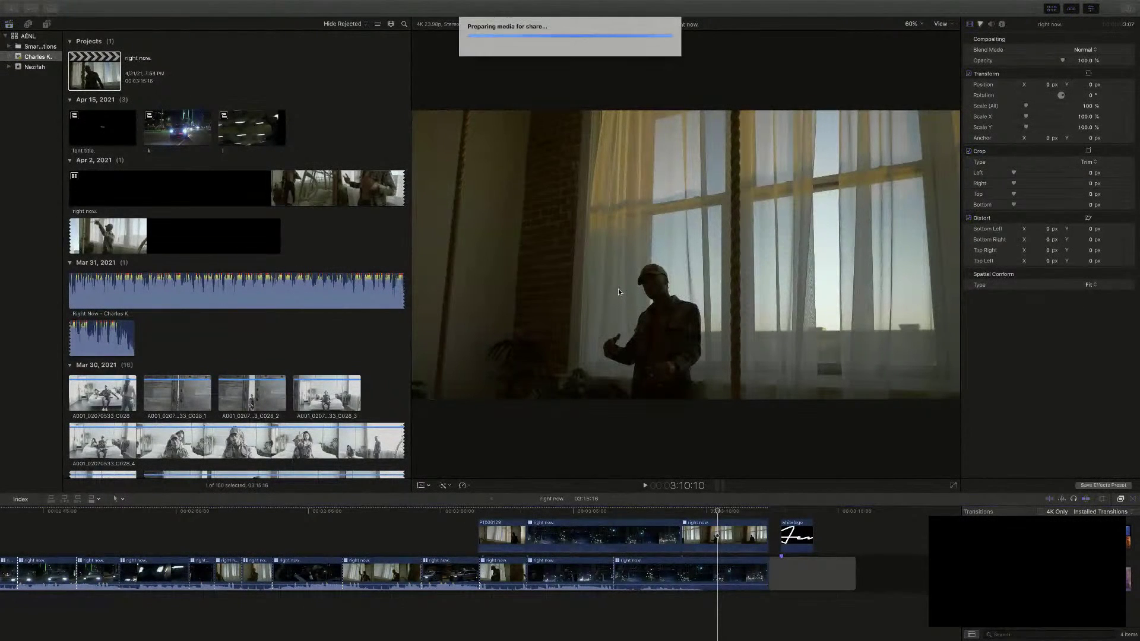
Switch to Lightroom, close the Finder window covering it, and select the graded crouching portrait in the parking lot
key("ctrl+Left")
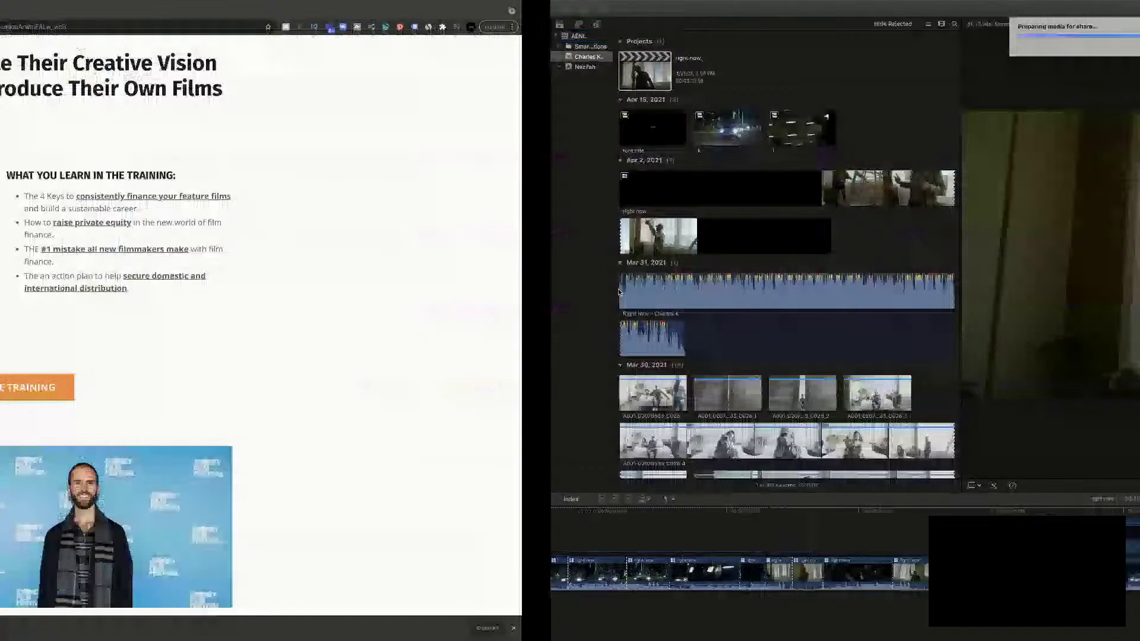
key("ctrl+Left")
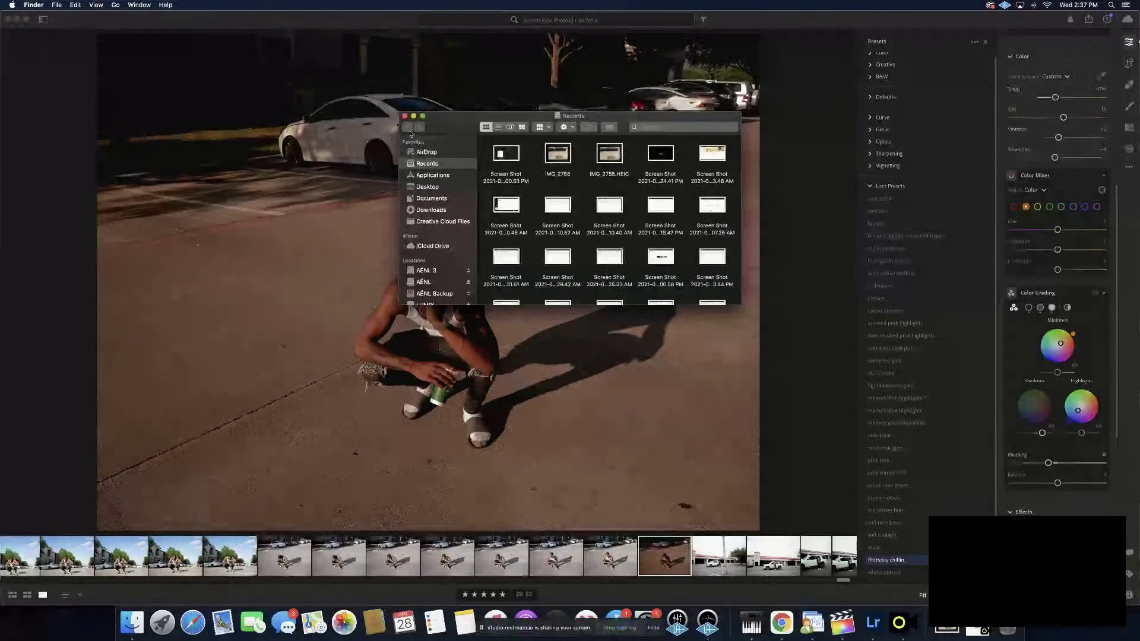
left_click(405, 116)
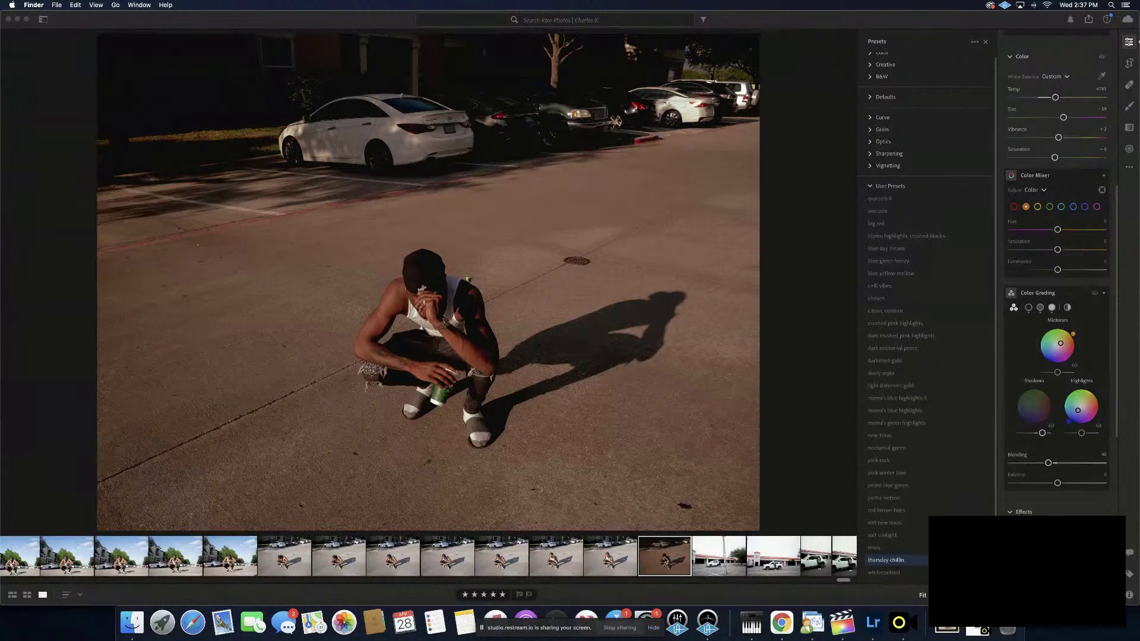
left_click(666, 561)
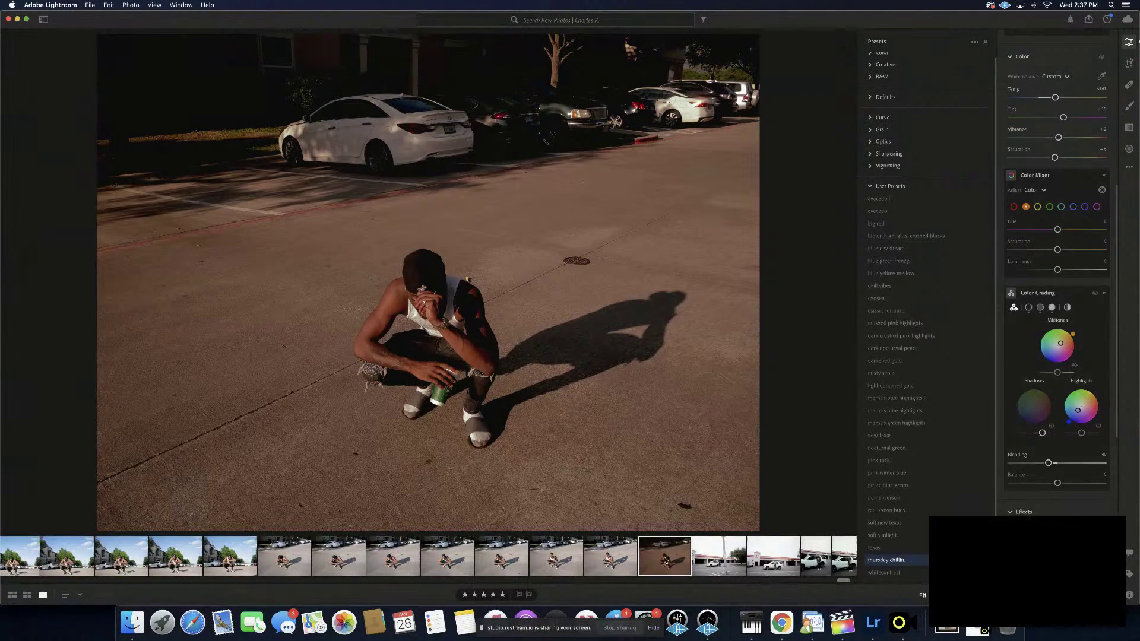
Copy the graded crouching portrait's edit settings and paste them onto the preceding crouching photo
key("super+c")
left_click(615, 569)
key("super+v")
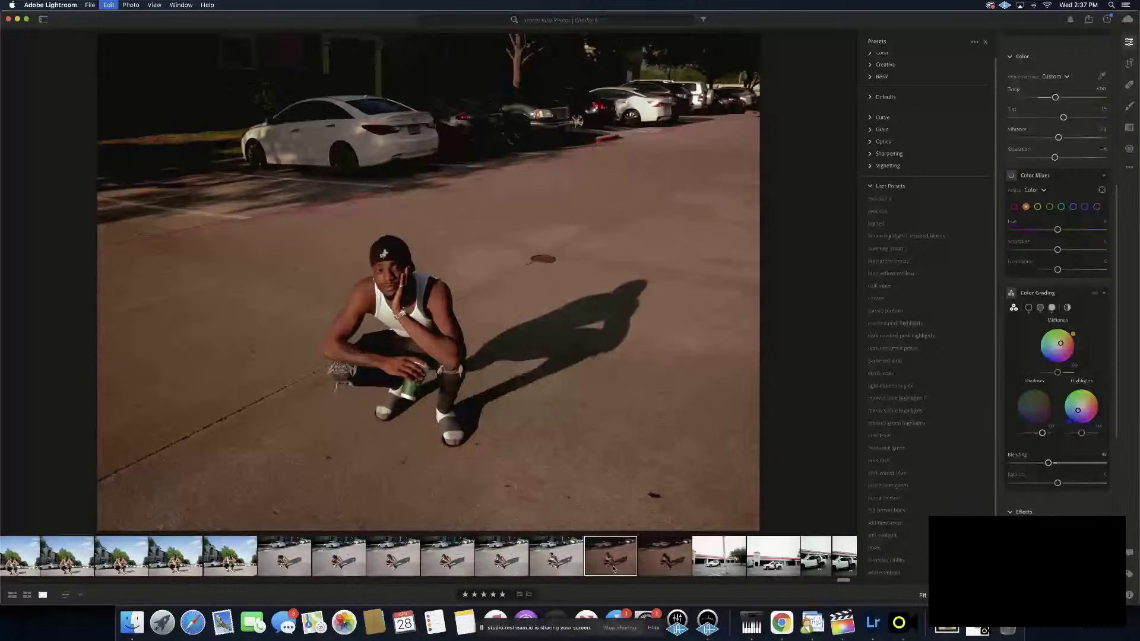
Compare the crouching photo without and with the pasted settings, and slightly raise the Shadows luminance in Color Grading
key("super+z")
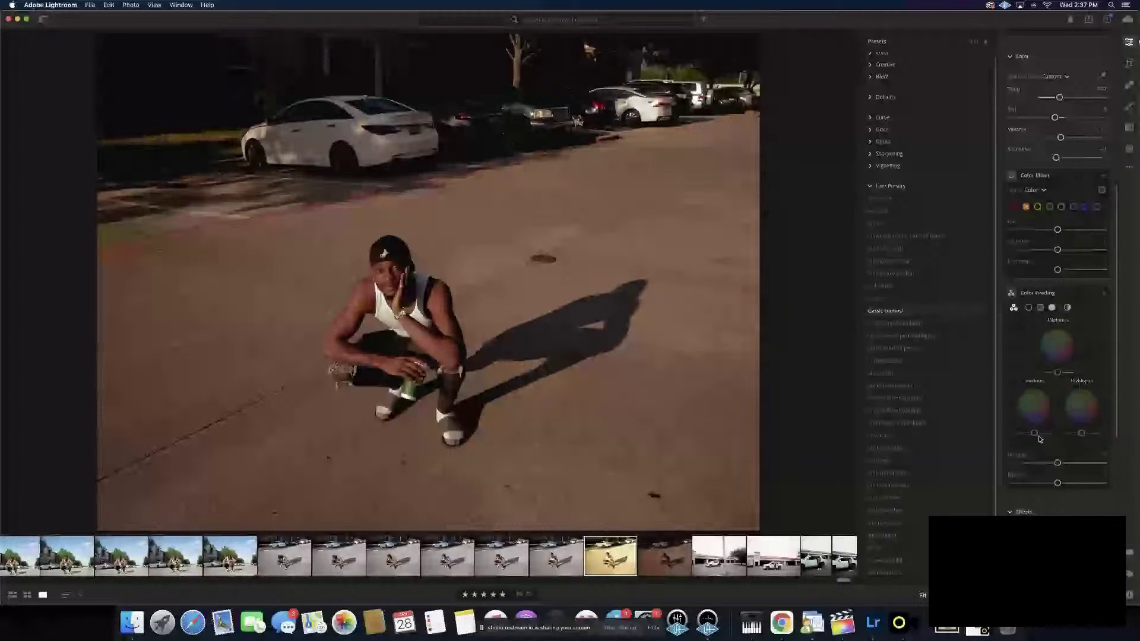
key("super+shift+z")
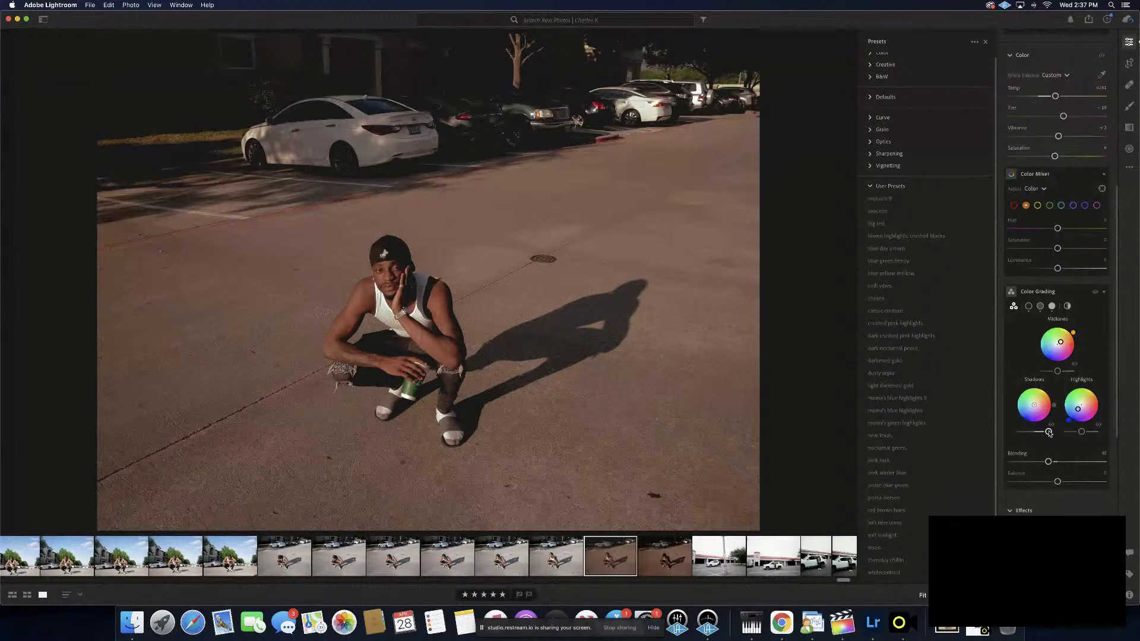
scroll(1049, 433, "up", 2)
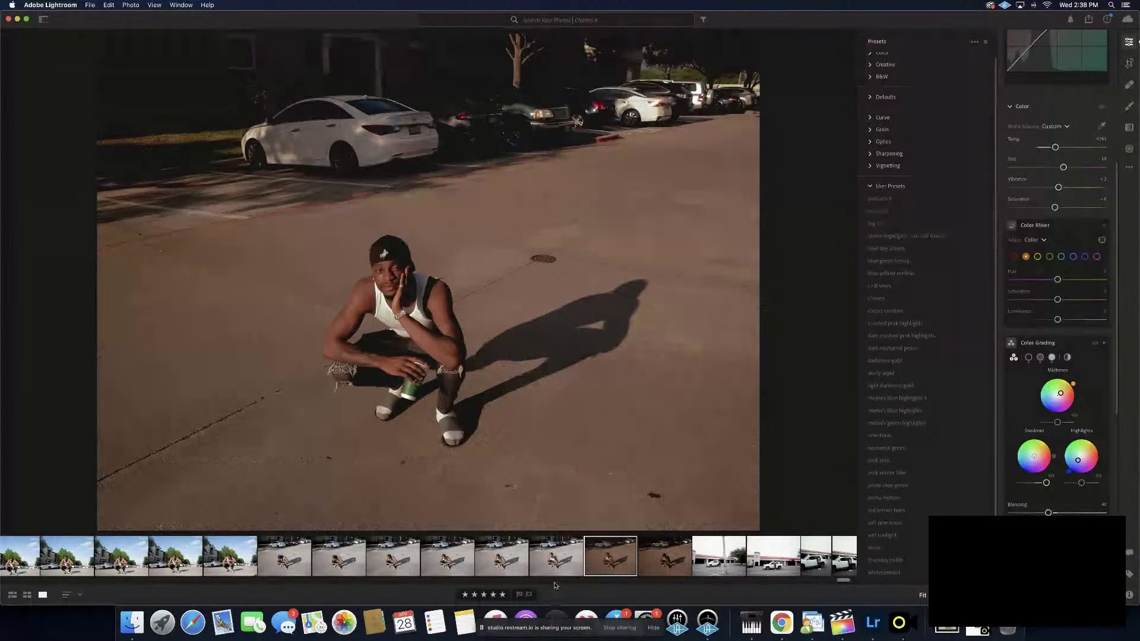
Review the graded seated portrait with the apartment building earlier in the filmstrip, and return to the crouching parking-lot photos
scroll(546, 568, "left", 5)
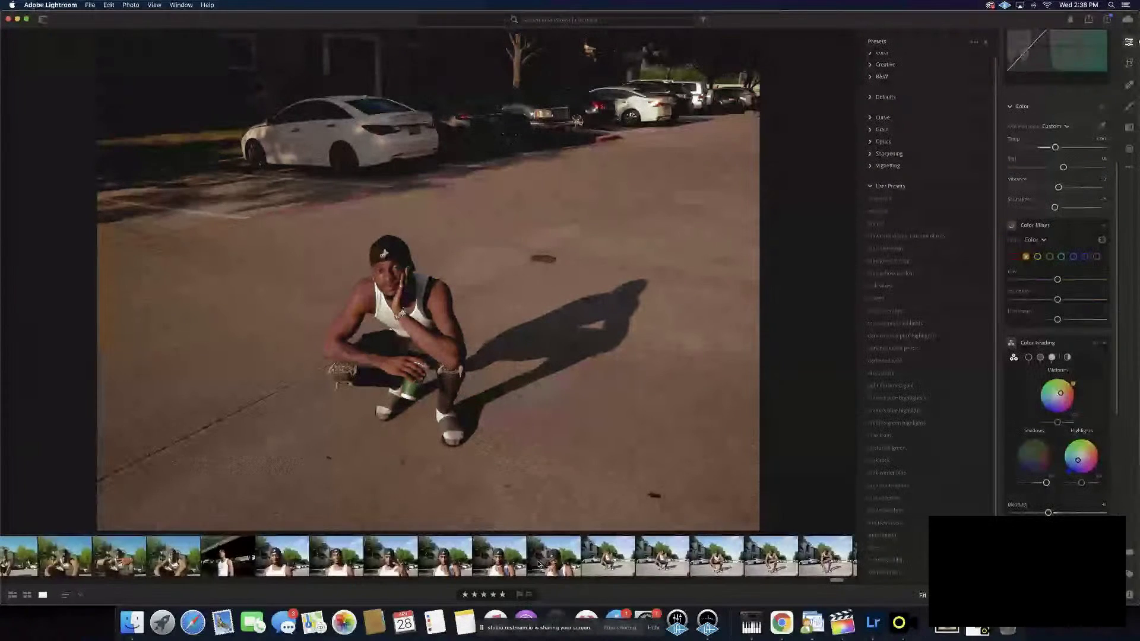
scroll(538, 565, "left", 4)
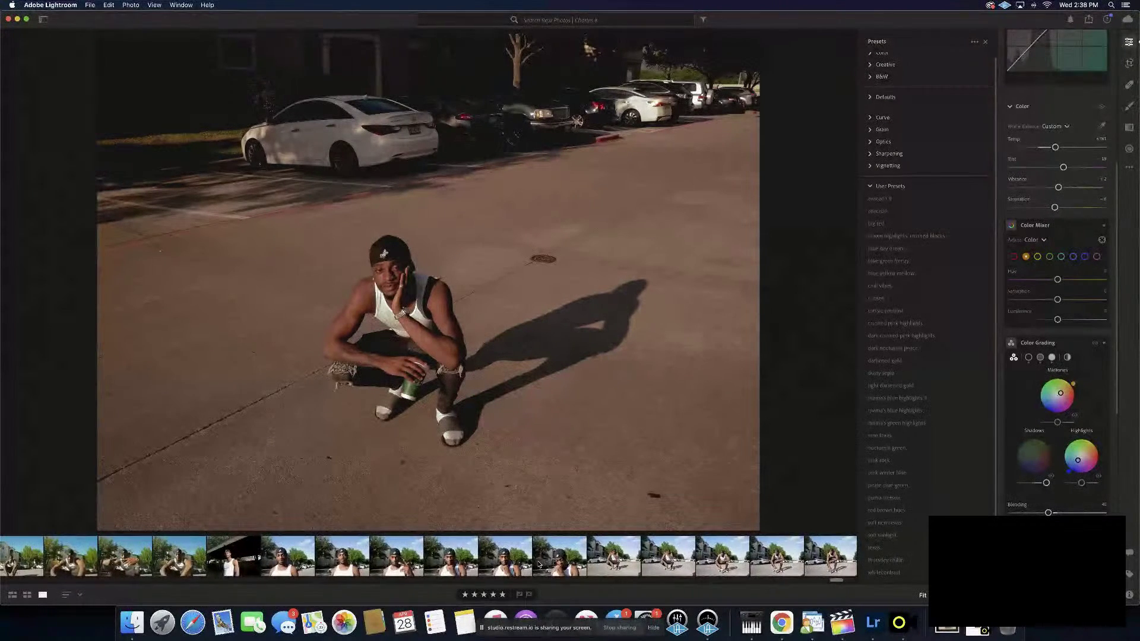
scroll(316, 562, "left", 2)
left_click(317, 562)
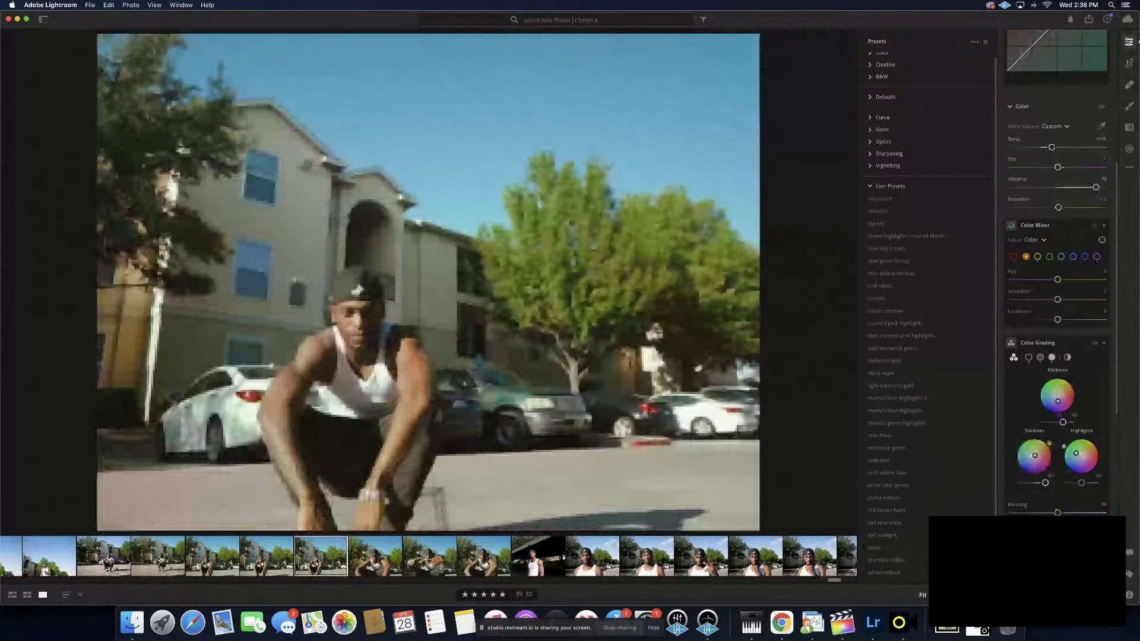
scroll(317, 561, "down", 5)
left_click(220, 558)
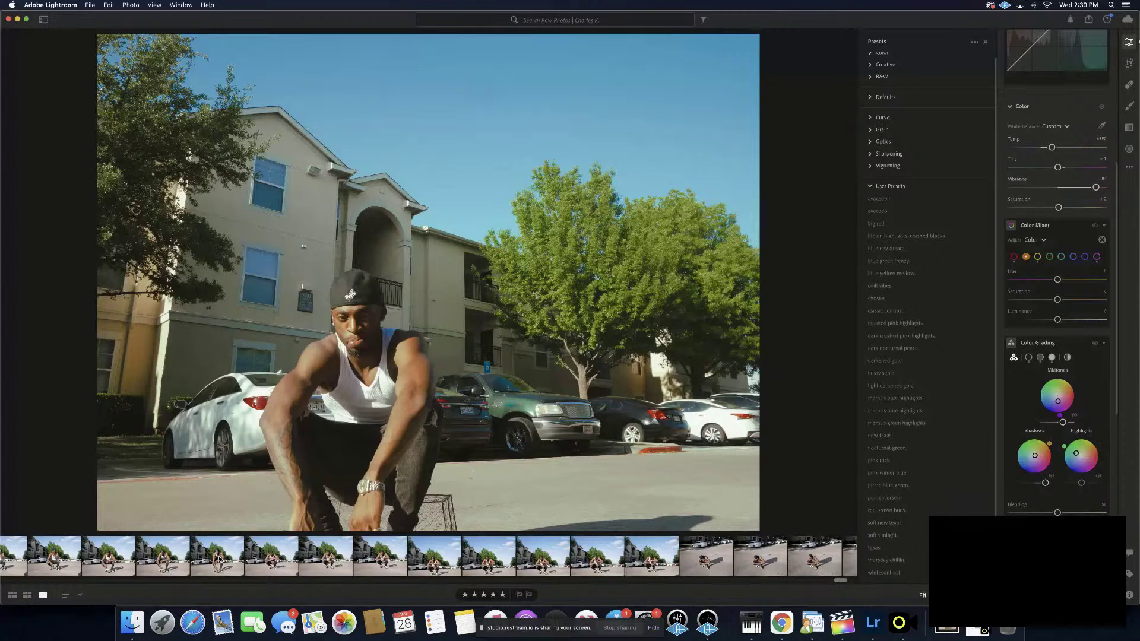
scroll(220, 558, "right", 5)
left_click(684, 557)
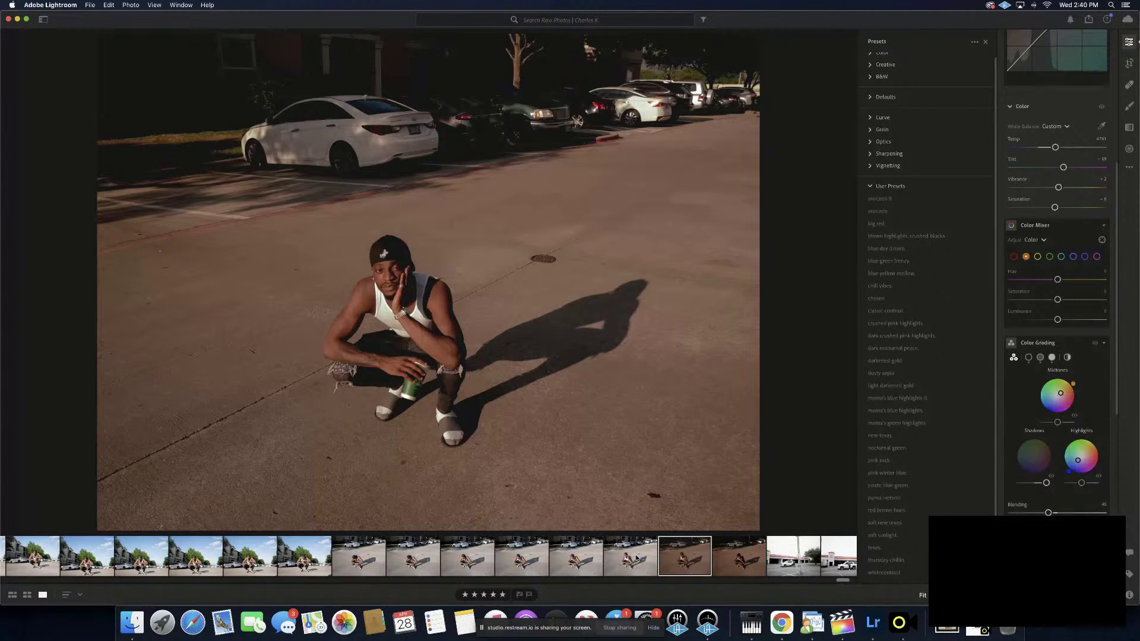
left_click(637, 558)
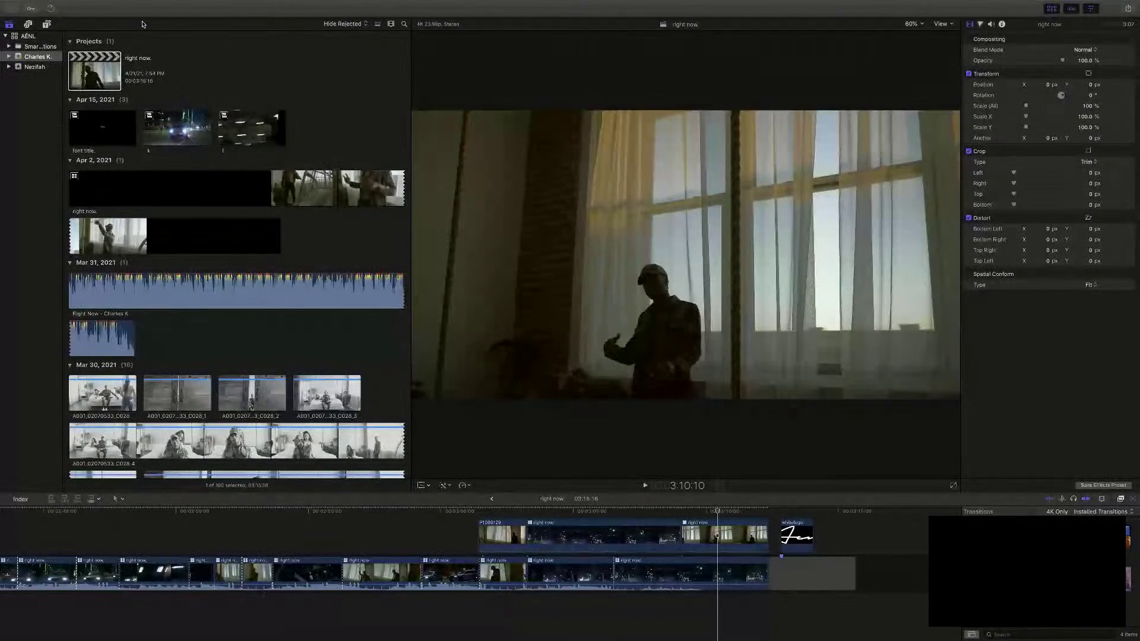
Switch to Final Cut Pro and open the background tasks to check the export's progress
key("super+9")
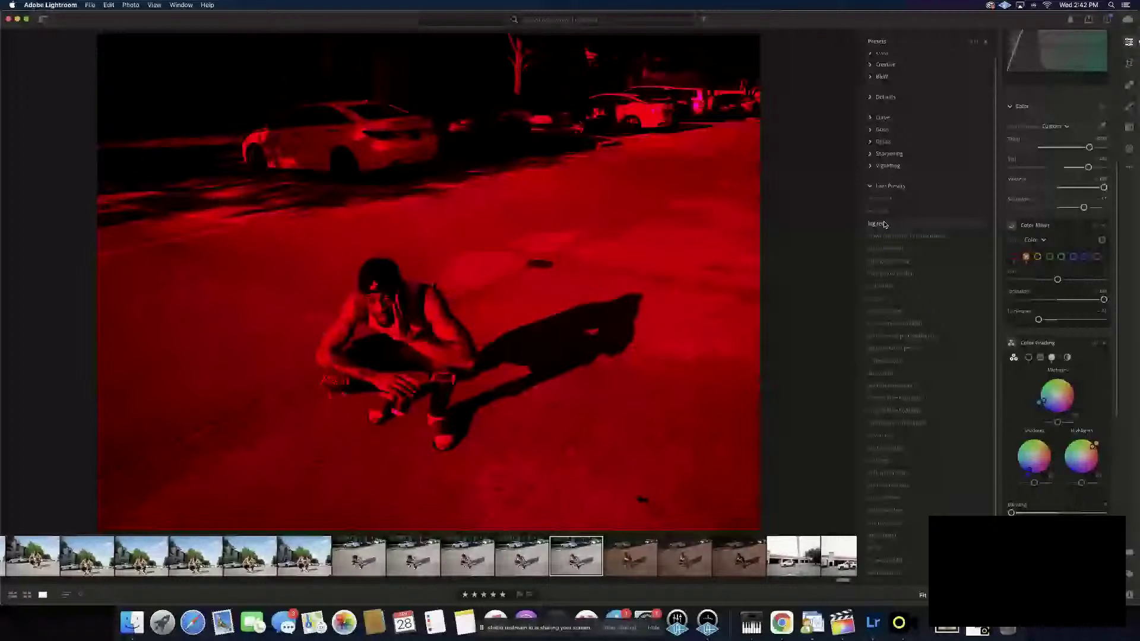
Try the big red preset on the crouching parking-lot photo, and preview the chosen and classic contrast presets
left_click(884, 225)
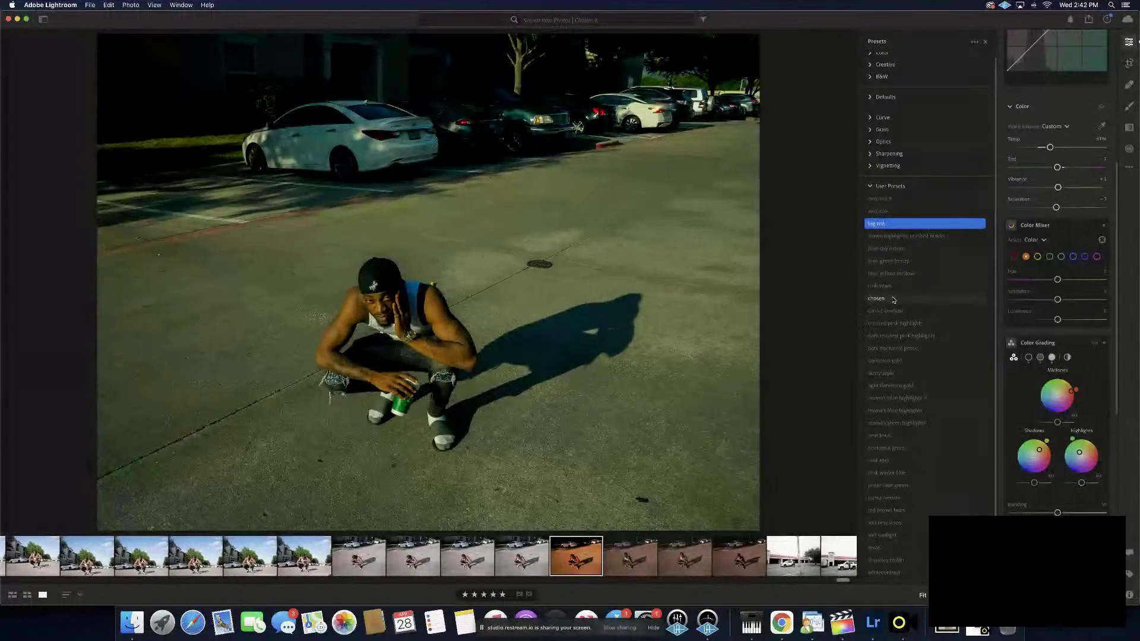
left_click(893, 300)
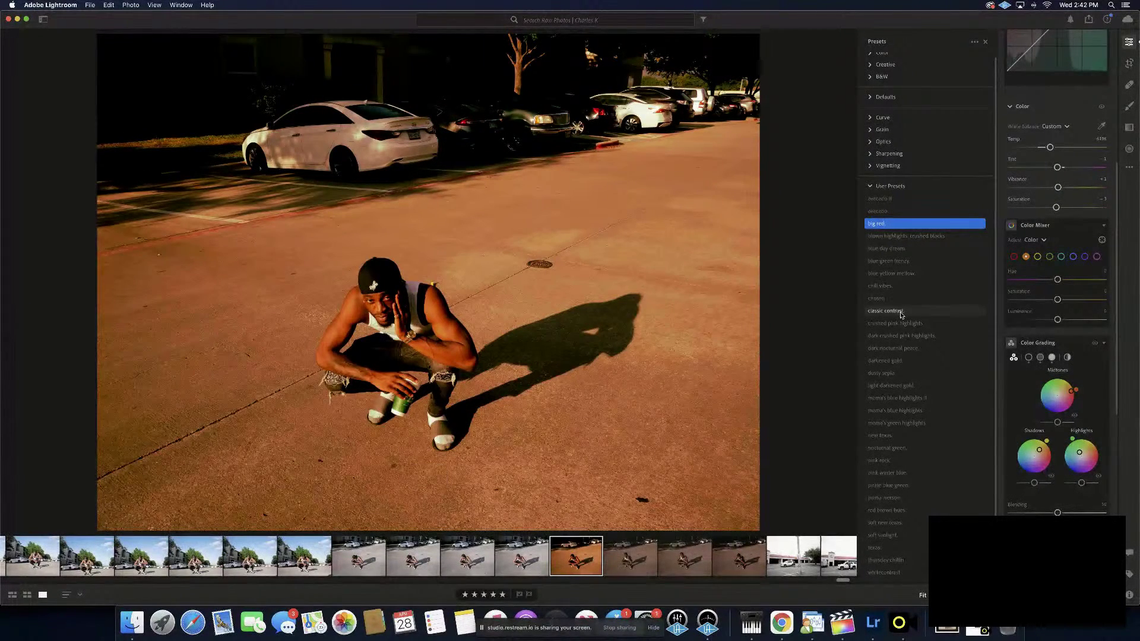
left_click(901, 313)
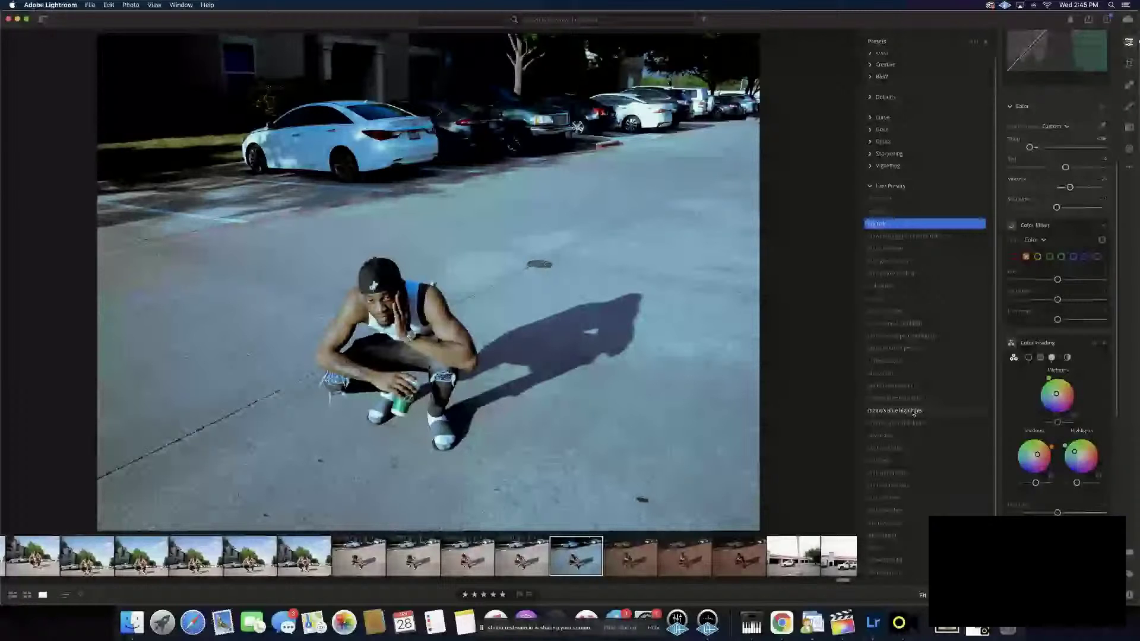
Try the mama's blue highlights preset with raised Shadows luminance on the crouching photo, and copy its edit settings for the preceding photo
left_click(914, 411)
left_click_drag(1036, 483, 1045, 486)
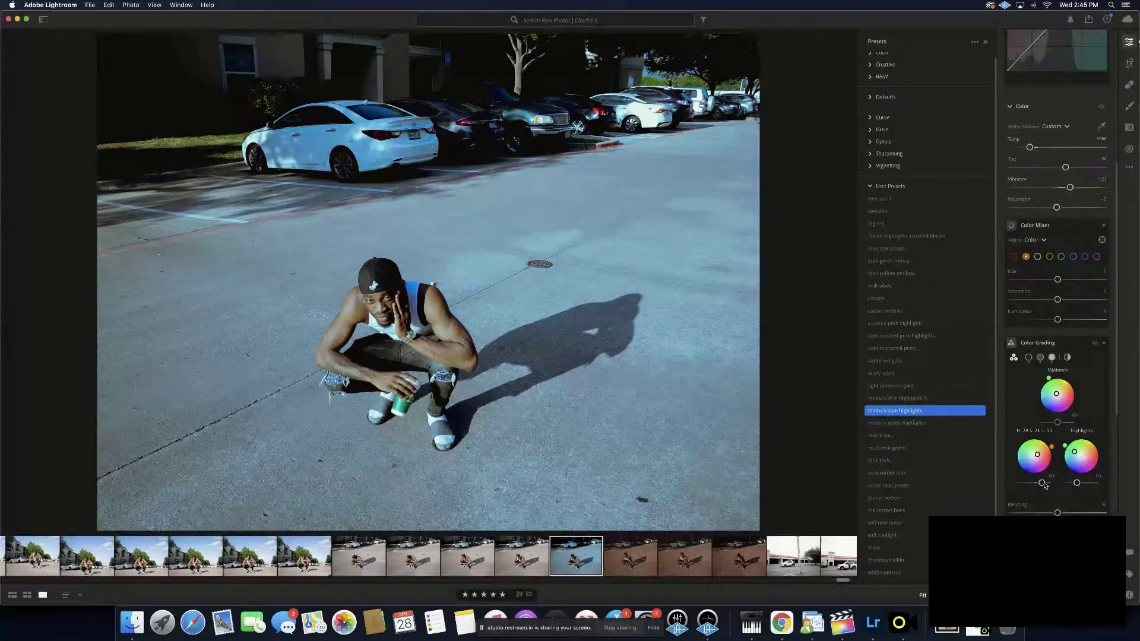
left_click_drag(1044, 485, 1047, 484)
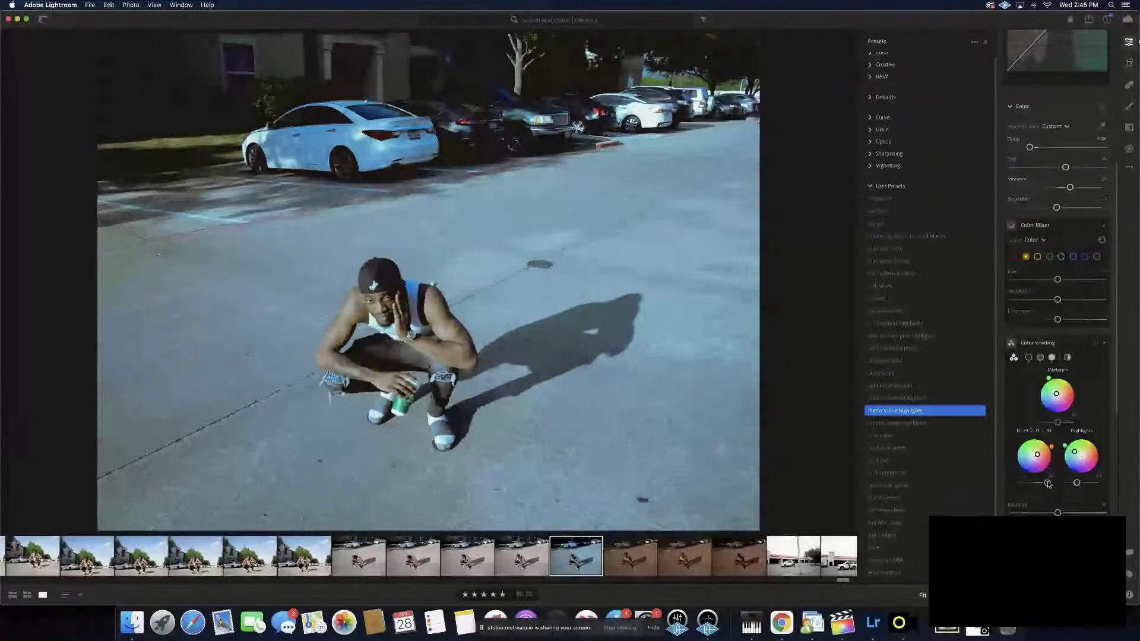
left_click_drag(1047, 484, 1044, 484)
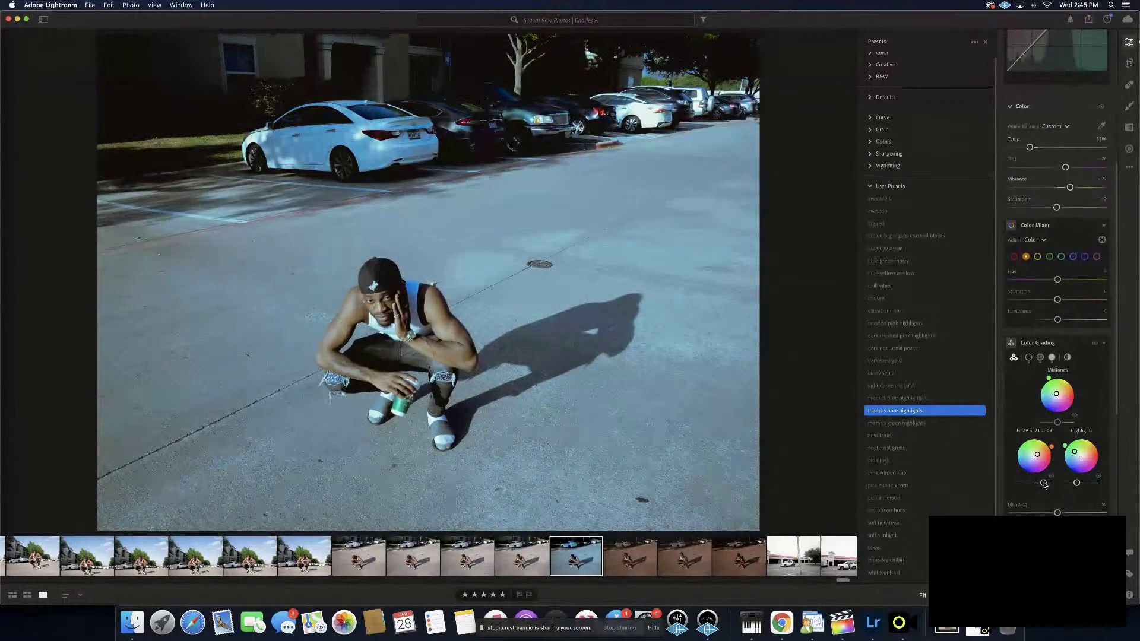
left_click_drag(1044, 485, 1043, 484)
left_click_drag(1044, 485, 1042, 485)
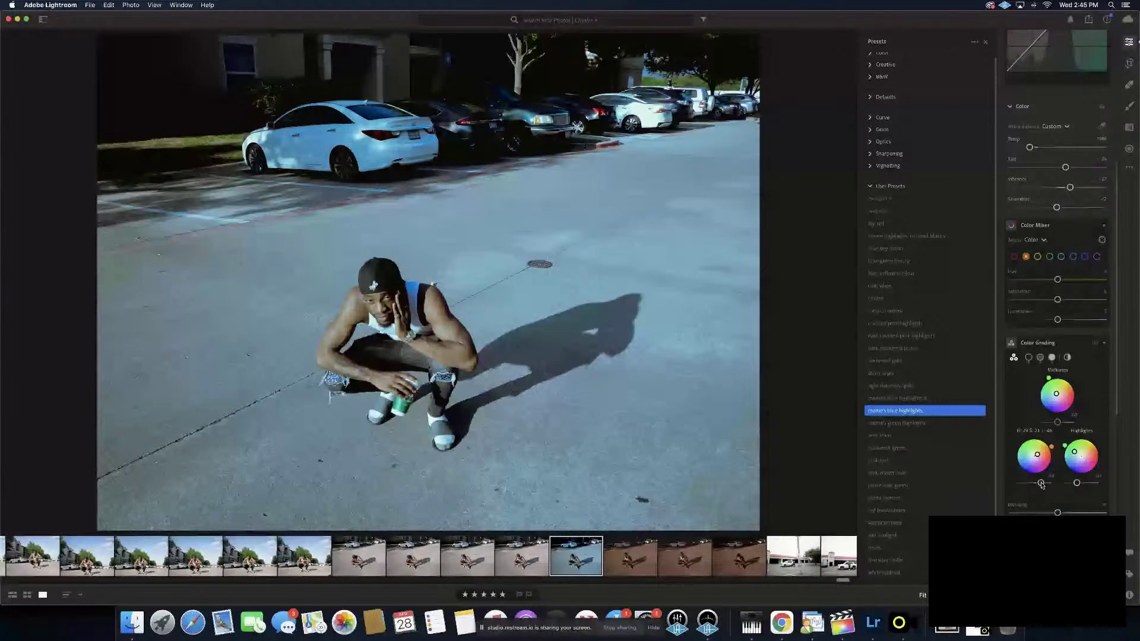
left_click_drag(1042, 485, 1040, 486)
key("super+c")
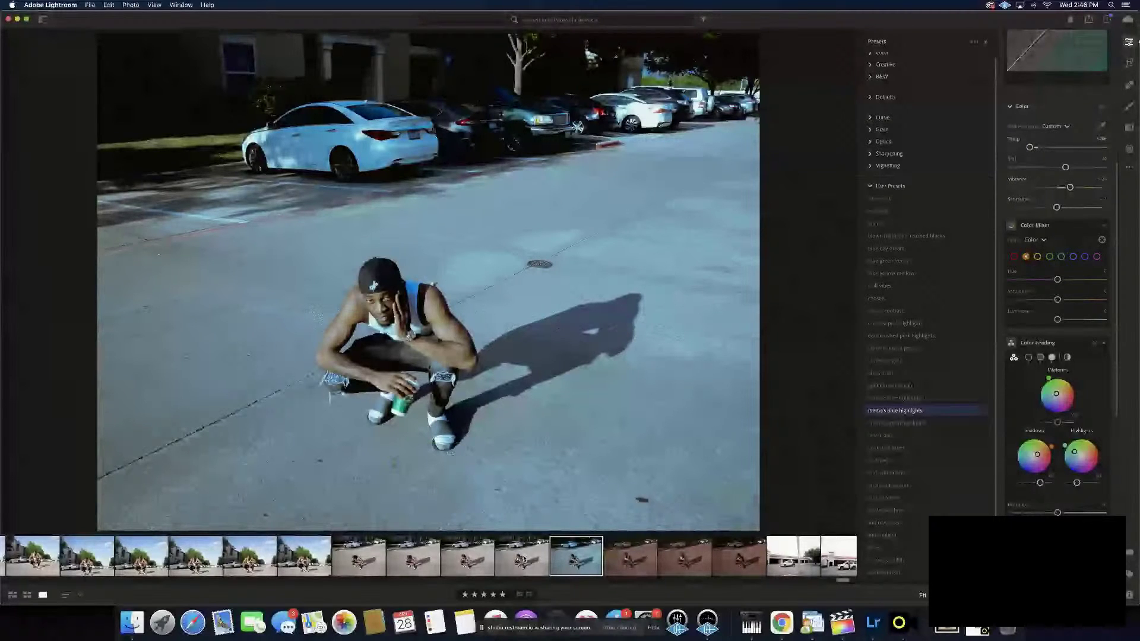
left_click(524, 559)
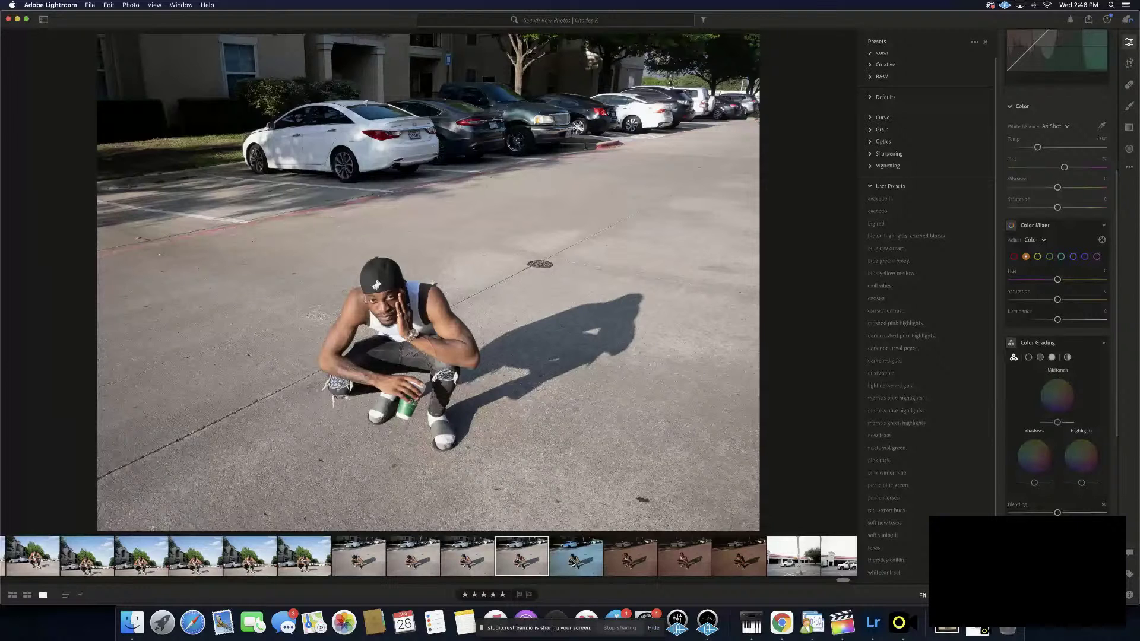
Apply the big red preset to the crouching photo and slightly raise its Shadows luminance in Color Grading
left_click(877, 223)
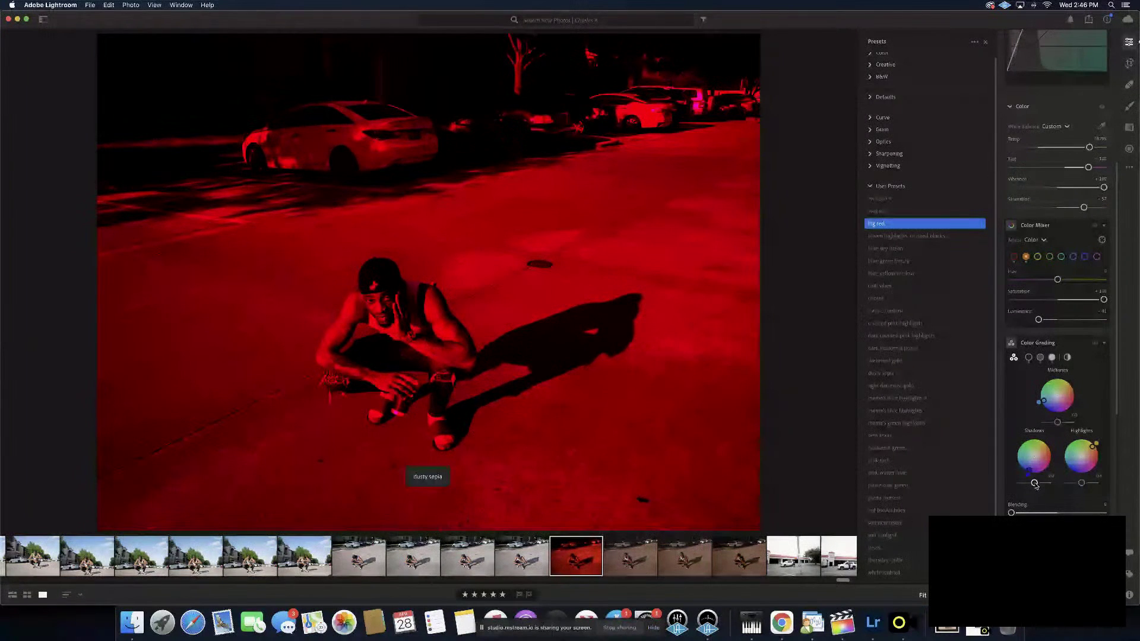
mouse_move(1035, 484)
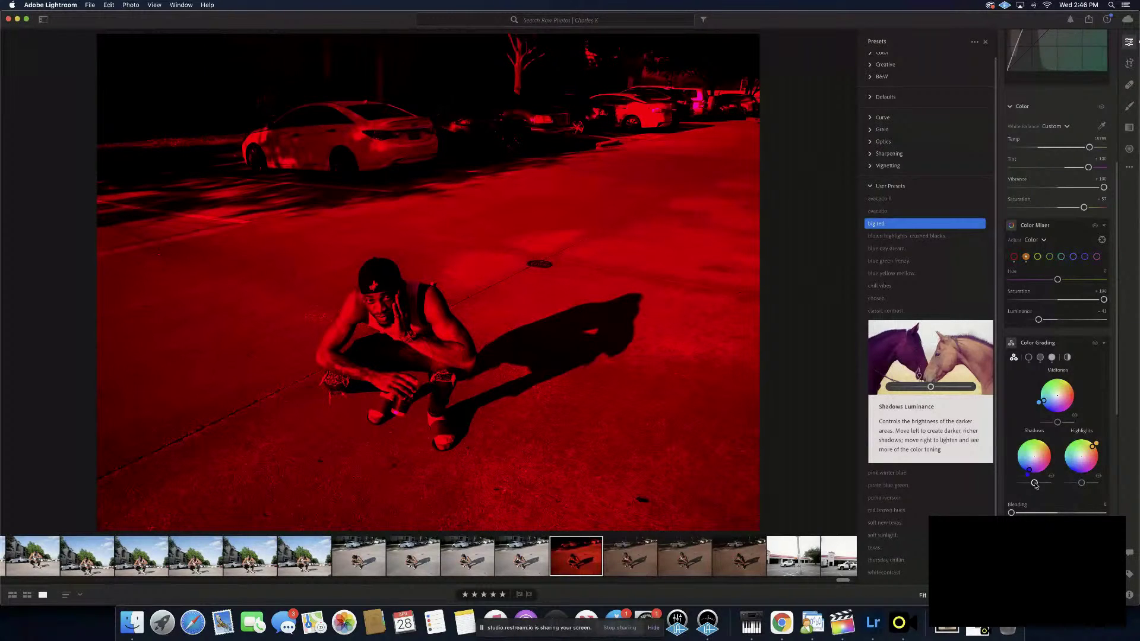
left_click_drag(1034, 484, 1045, 484)
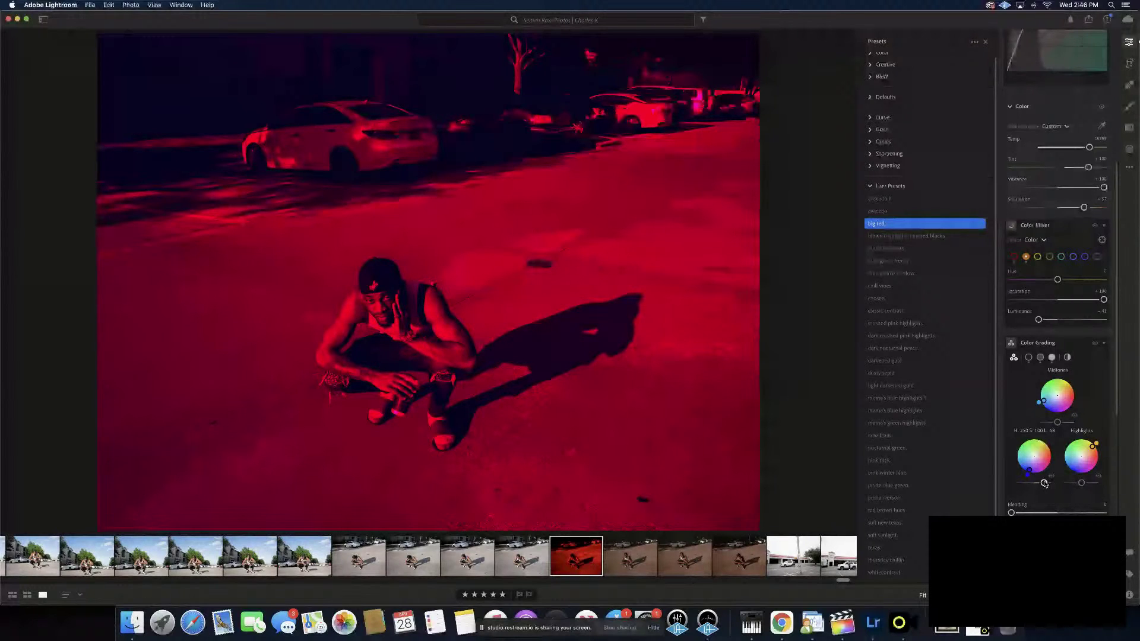
left_click_drag(1045, 483, 1042, 484)
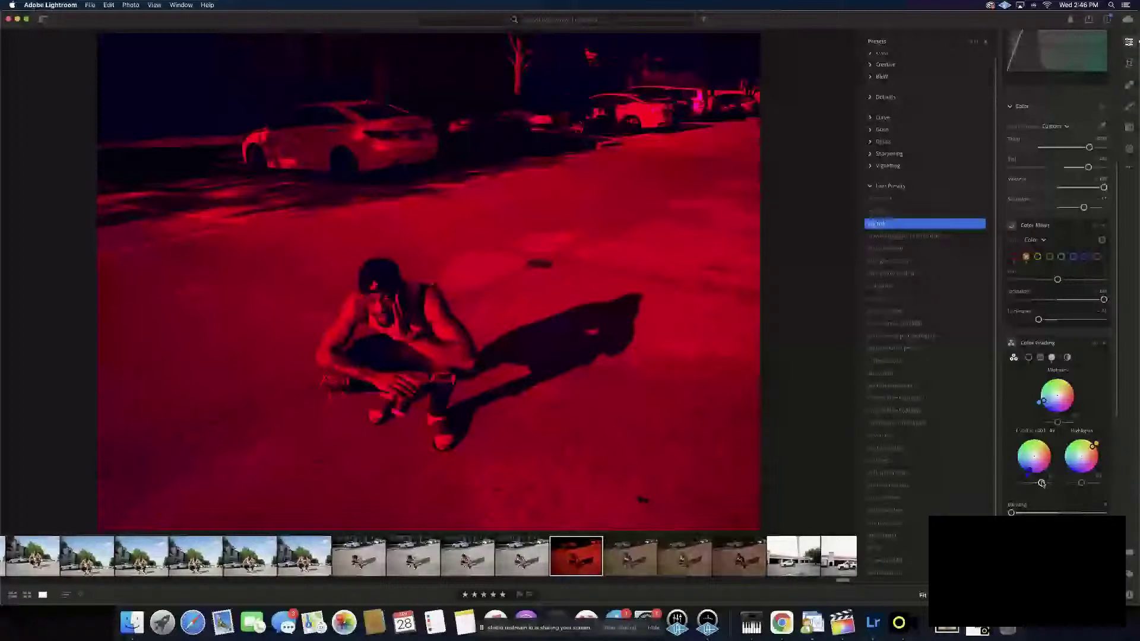
left_click(558, 573)
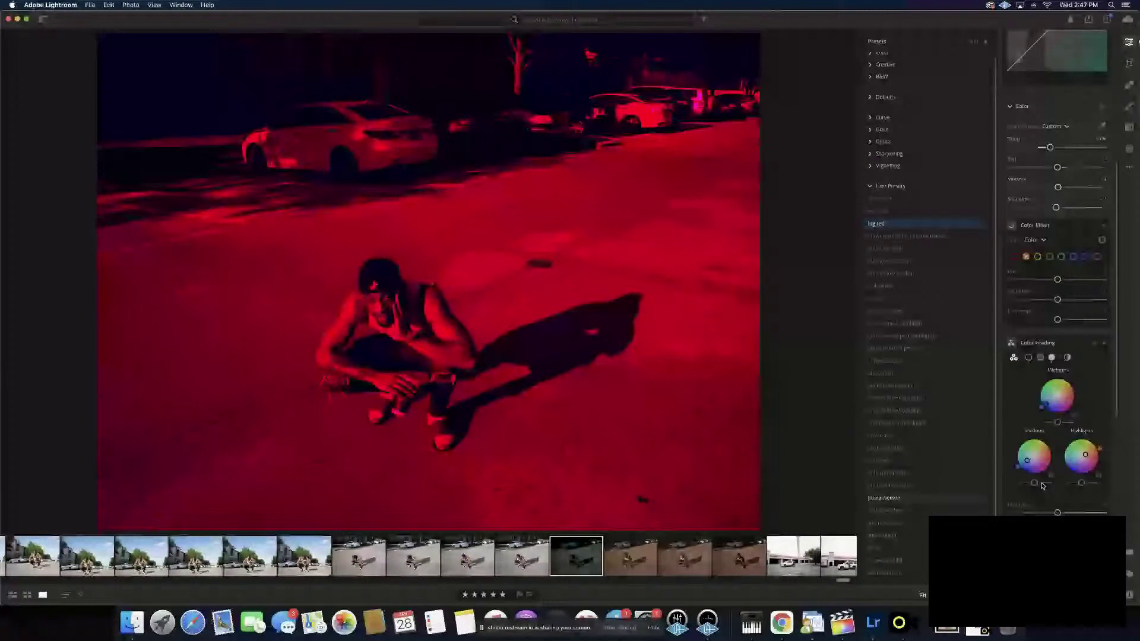
left_click_drag(1040, 484, 1041, 484)
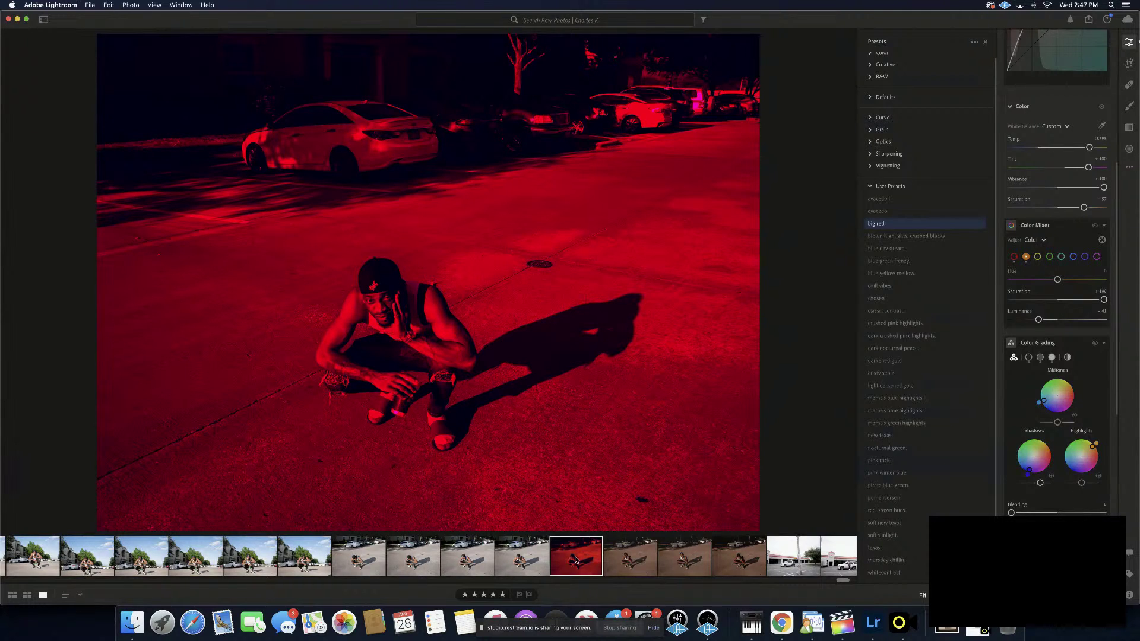
Paste the red-graded photo's edit settings onto the four preceding crouching parking-lot photos in the filmstrip
left_click(523, 561)
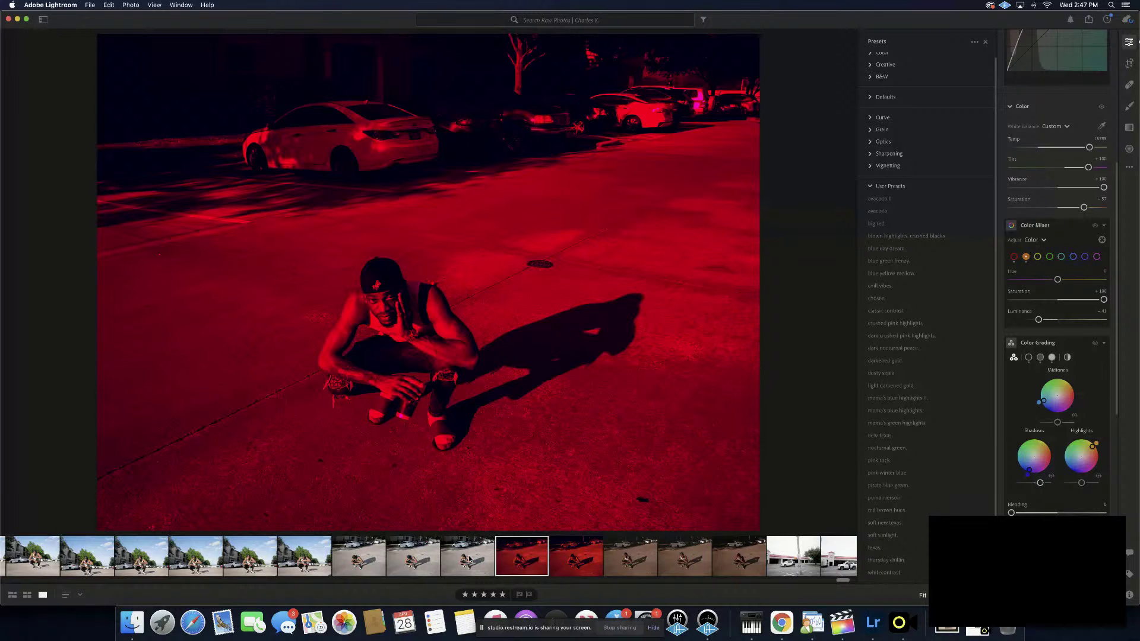
left_click(469, 559)
key("super+v")
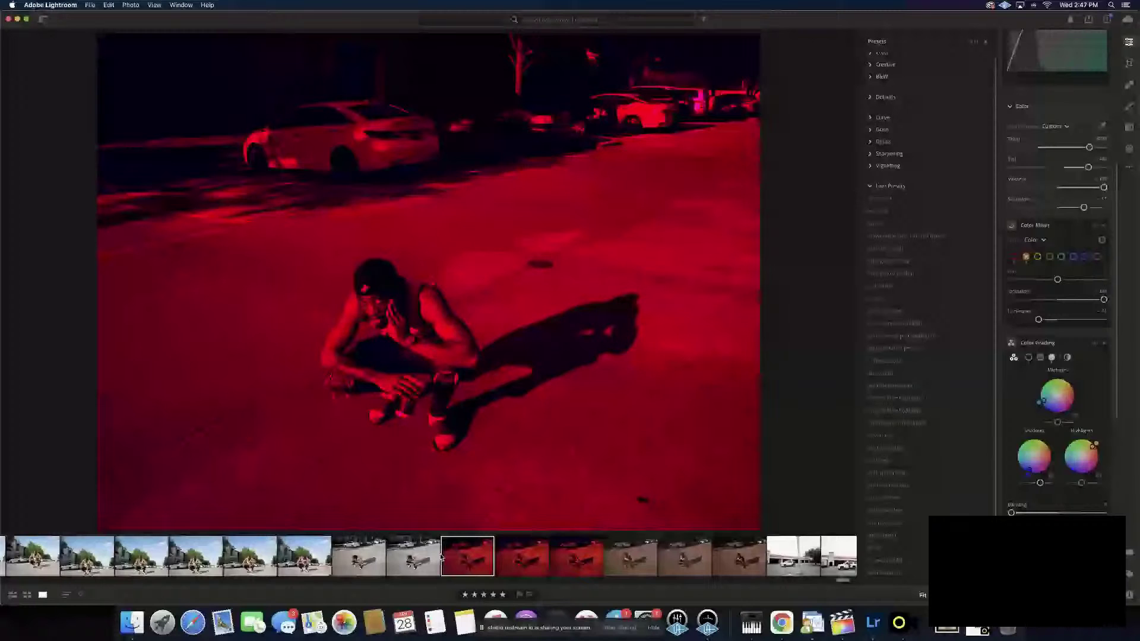
left_click(403, 559)
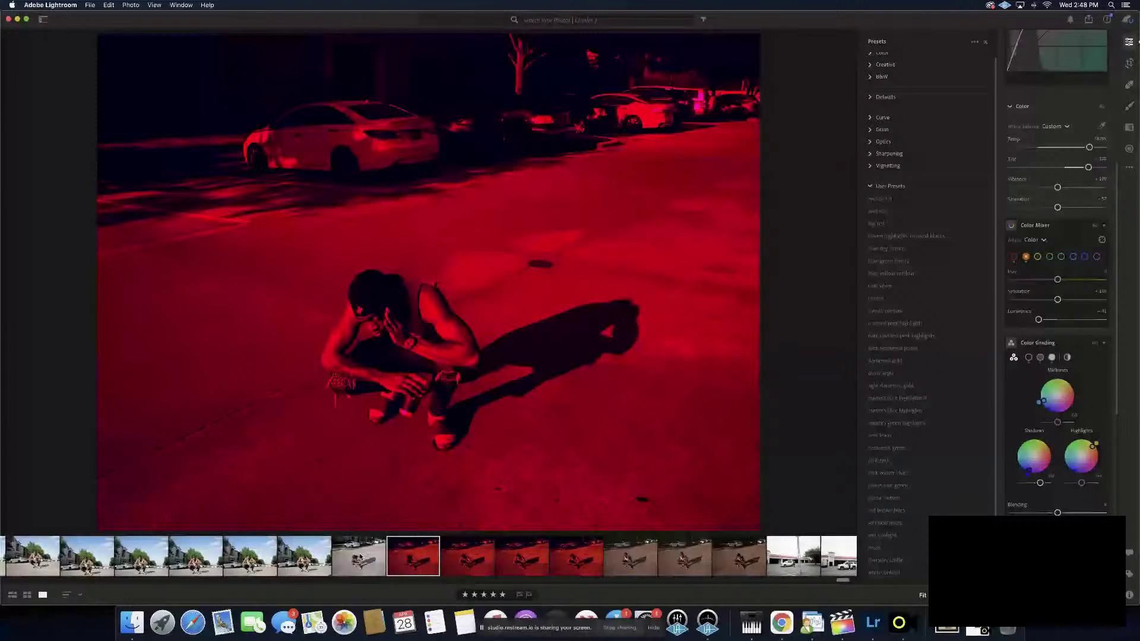
left_click(369, 559)
key("super+v")
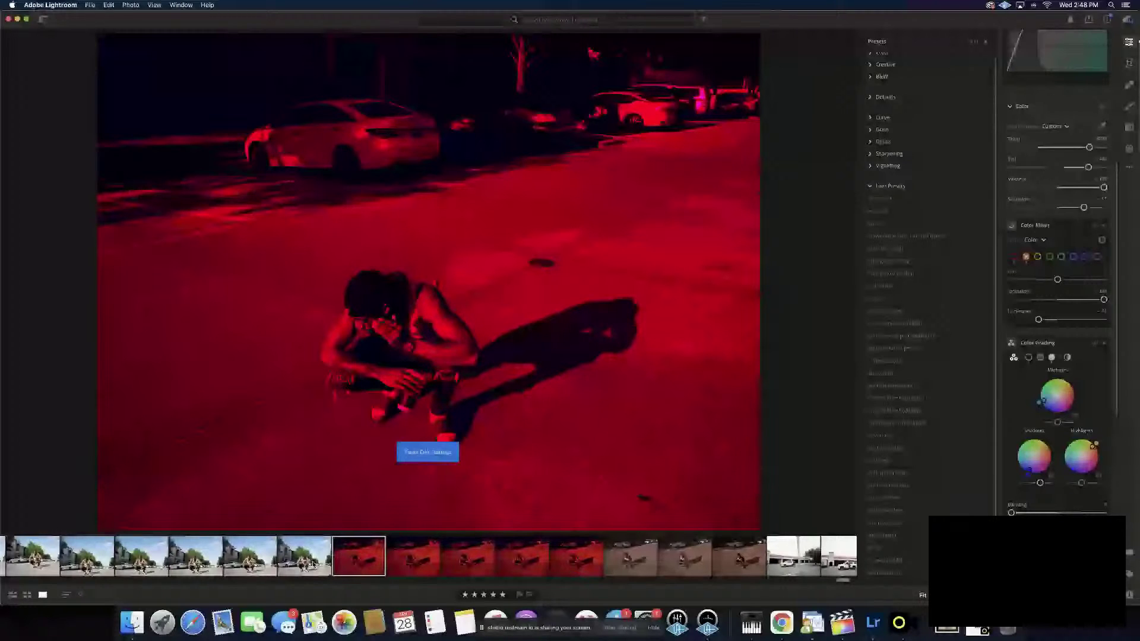
Preview the user presets from the start of the list through dark crushed pink highlights on the low-angle crouching portrait under the sky
left_click(889, 201)
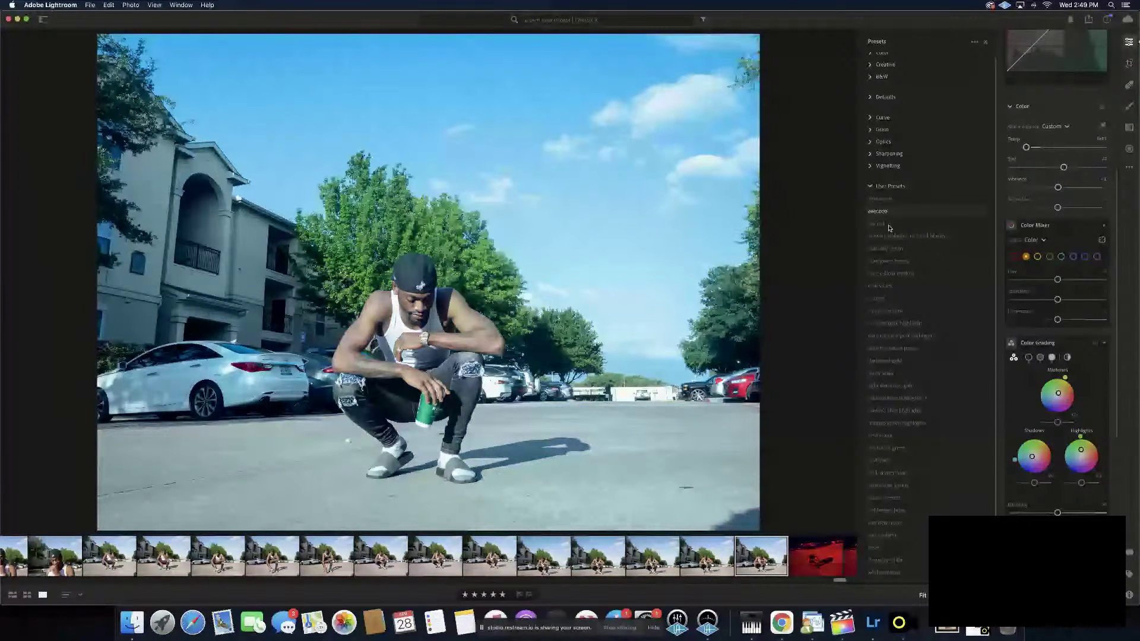
left_click(889, 225)
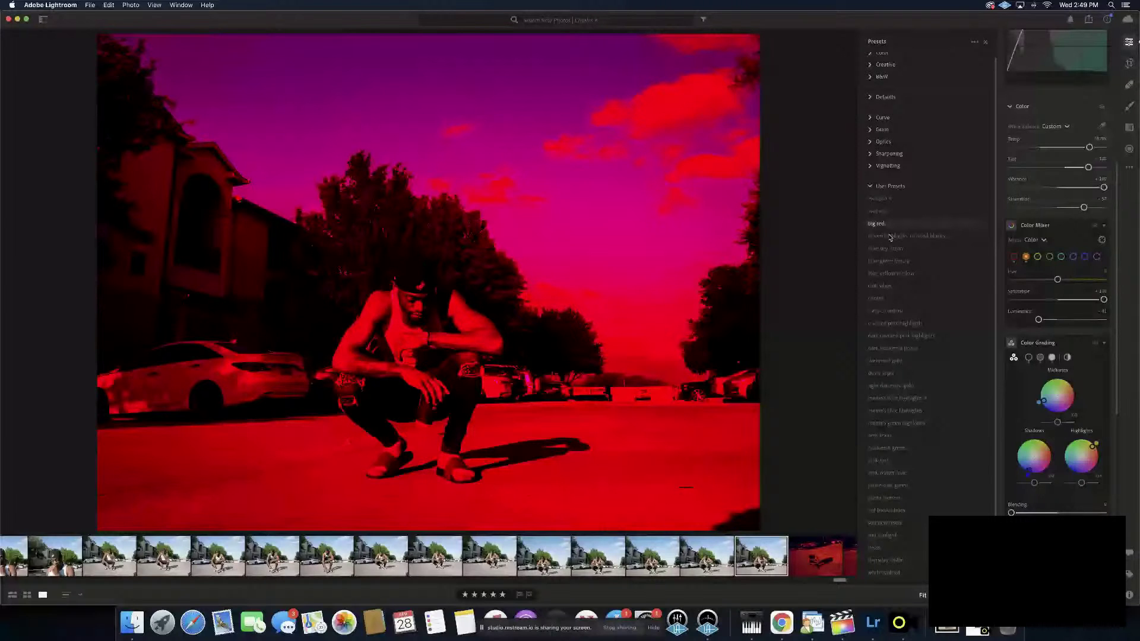
left_click(892, 248)
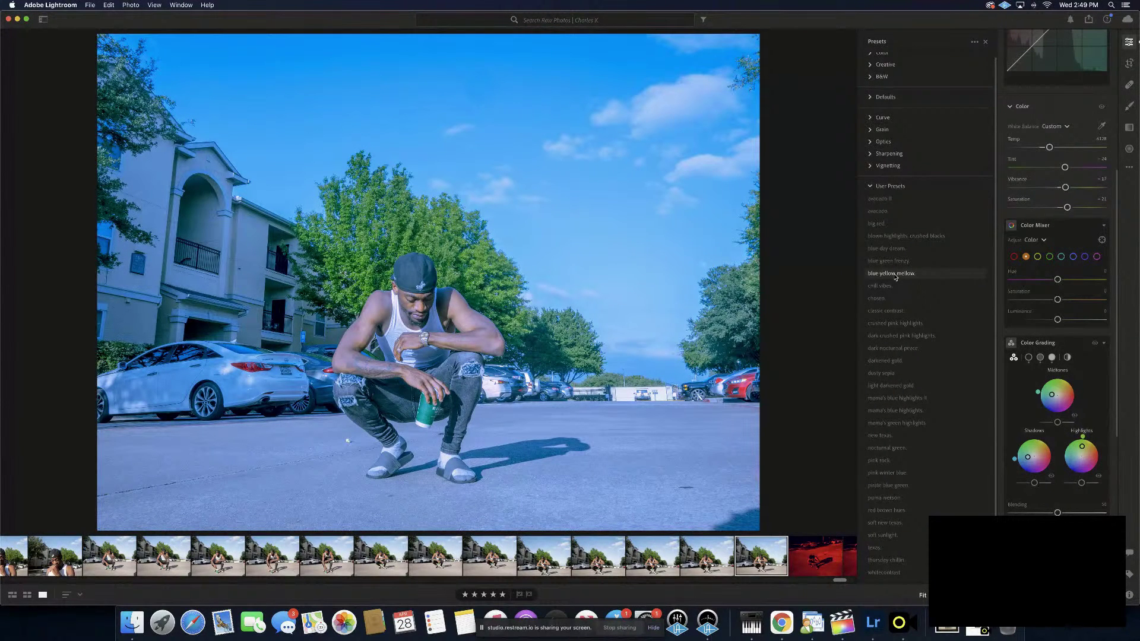
left_click(895, 278)
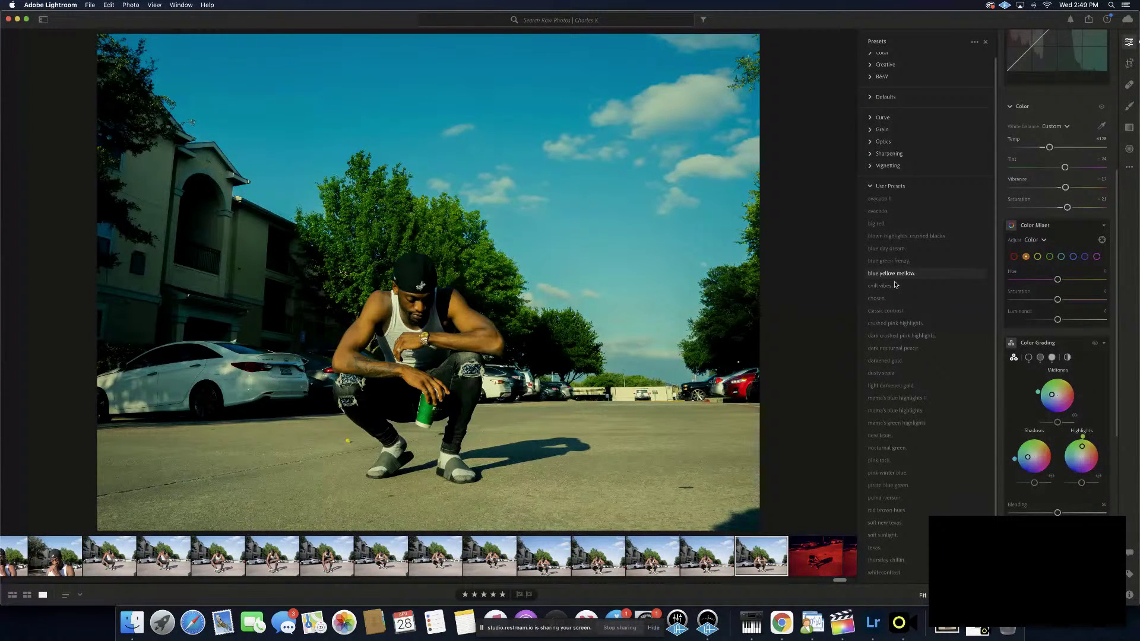
left_click(895, 287)
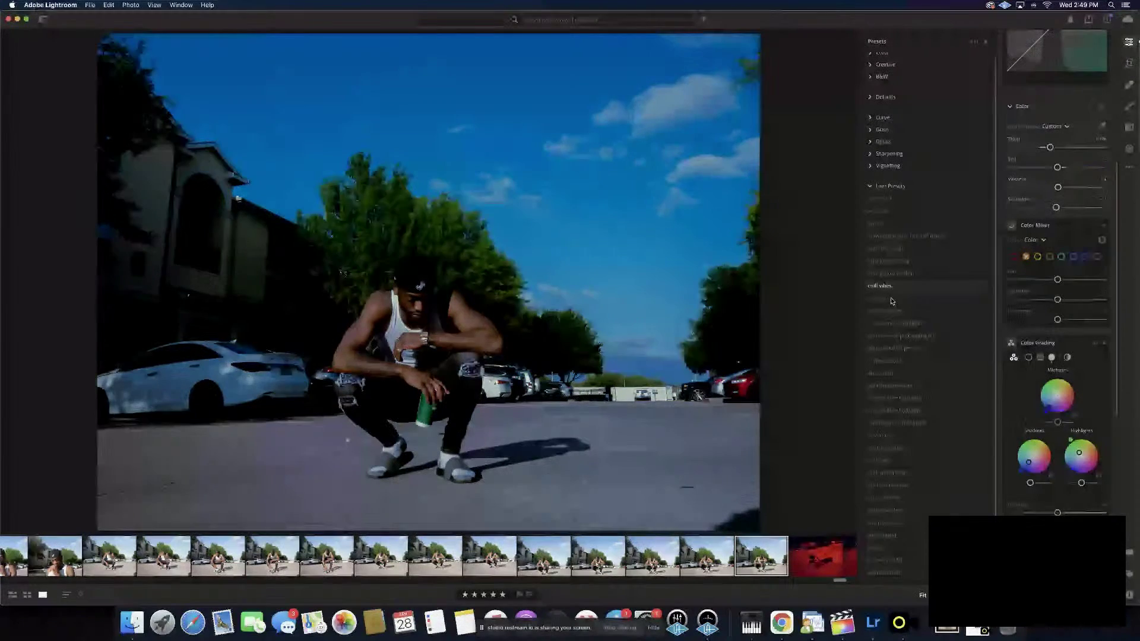
left_click(891, 300)
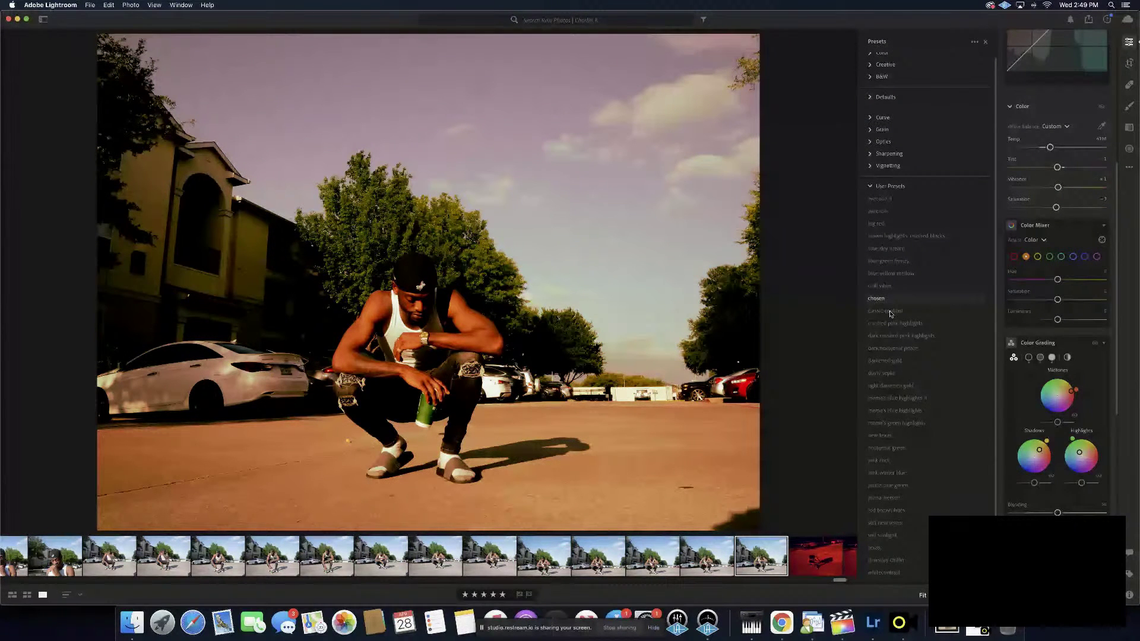
left_click(891, 314)
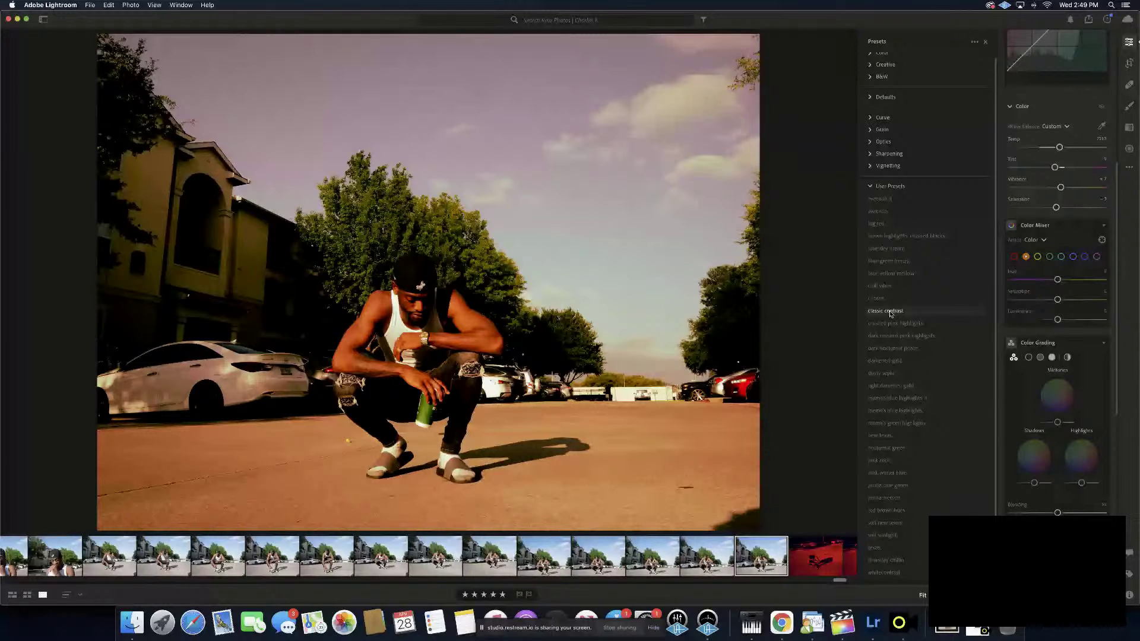
left_click(892, 325)
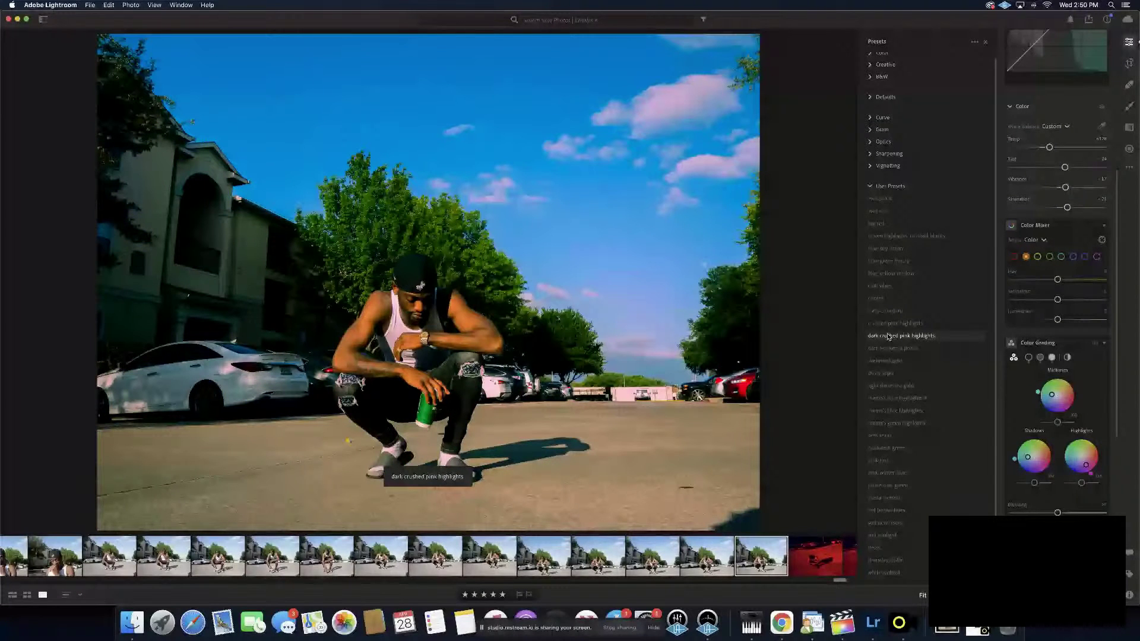
left_click(889, 336)
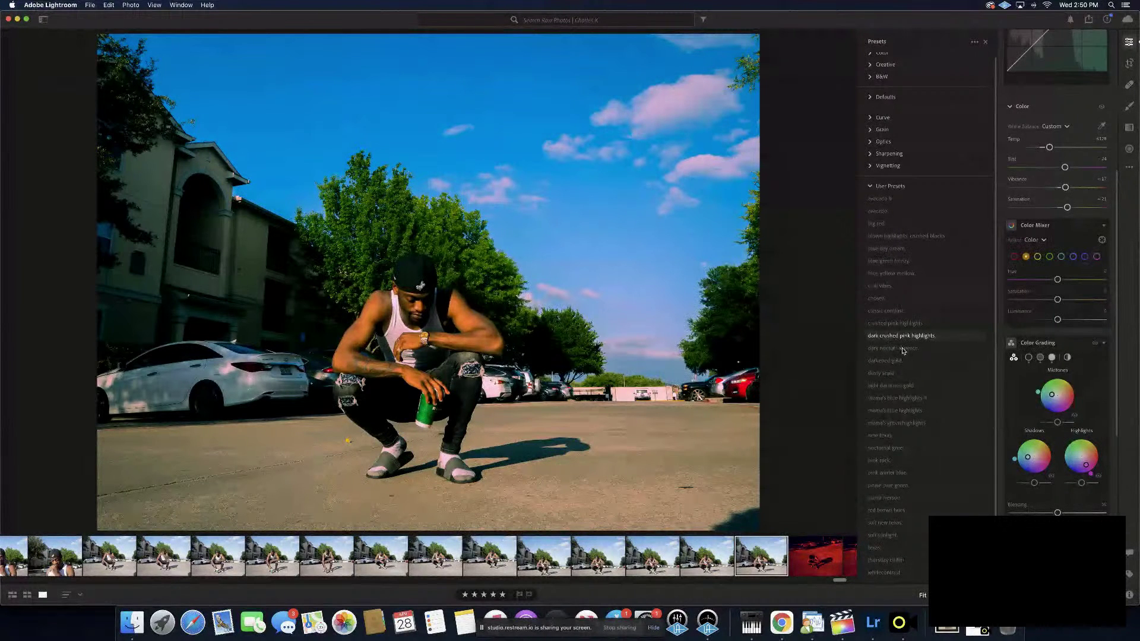
Preview the user presets below dark crushed pink highlights through thursday chillin, and revisit mama's blue highlights and mama's green highlights
left_click(904, 351)
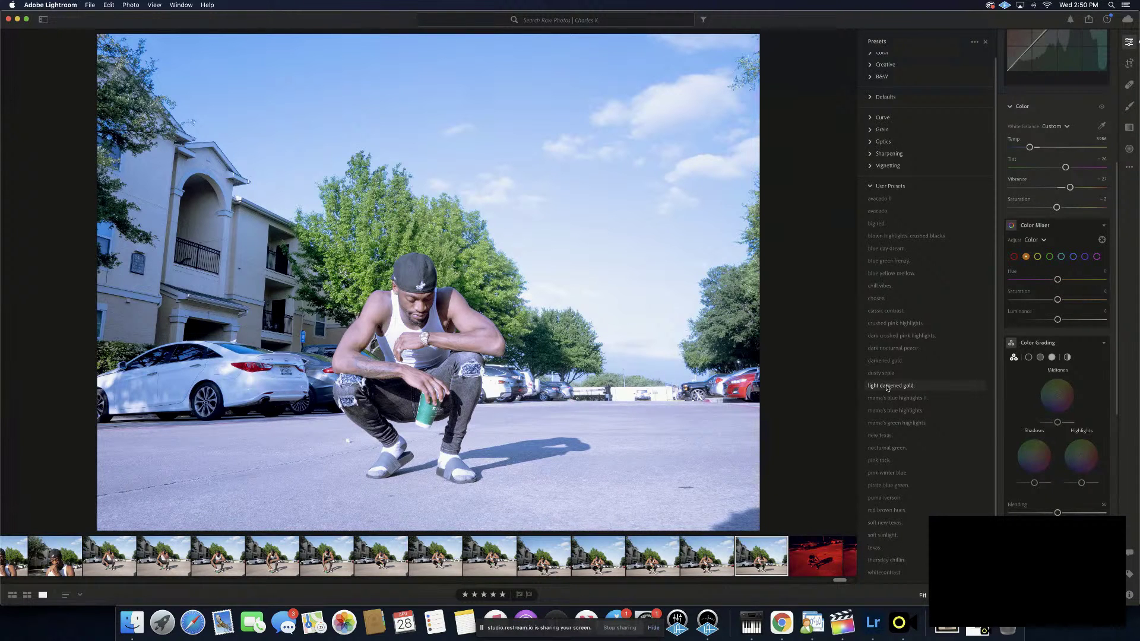
left_click(893, 398)
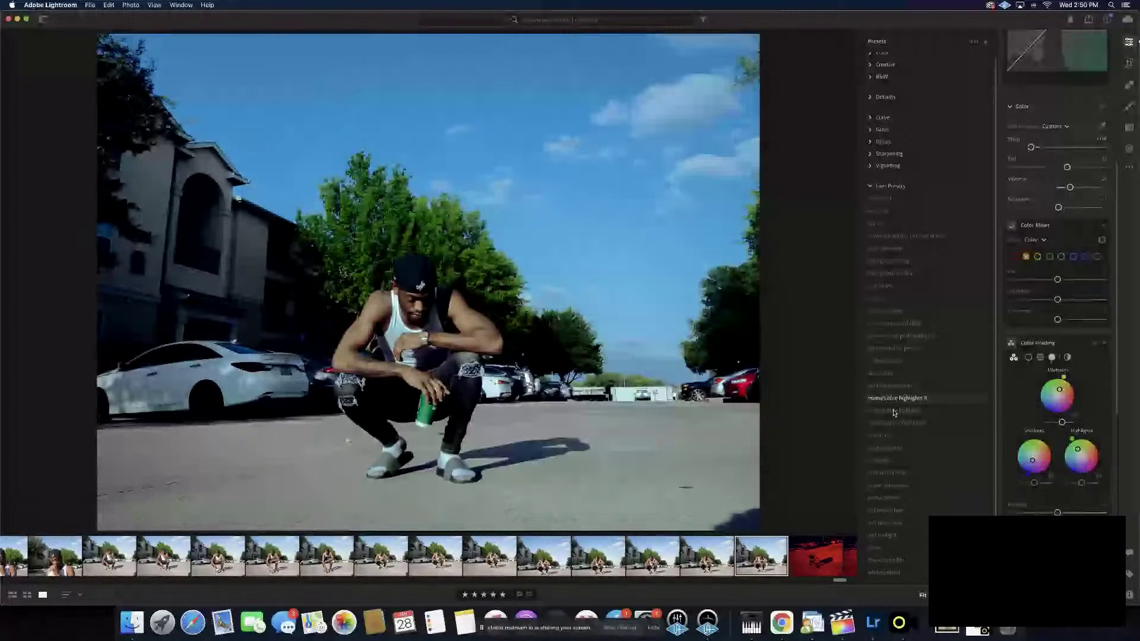
left_click(894, 412)
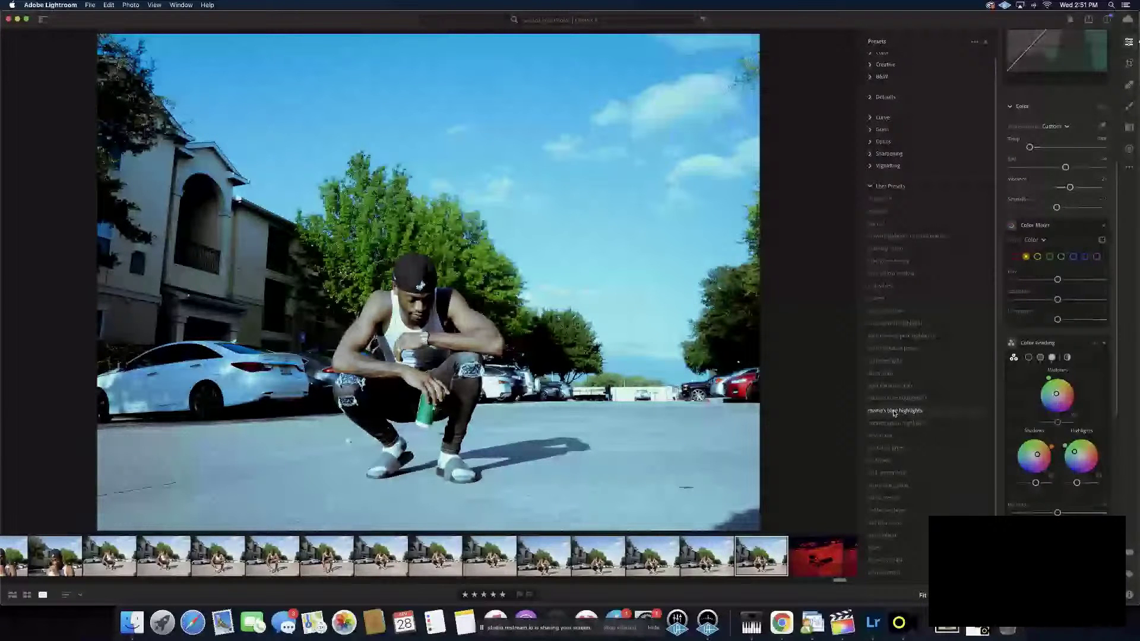
left_click(900, 424)
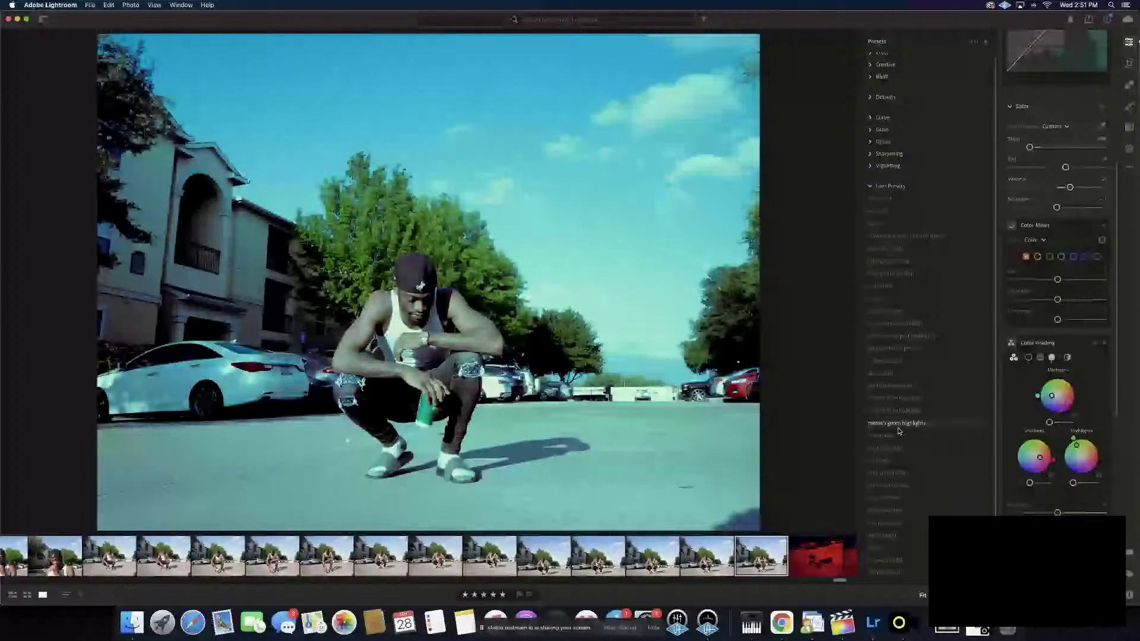
left_click(888, 438)
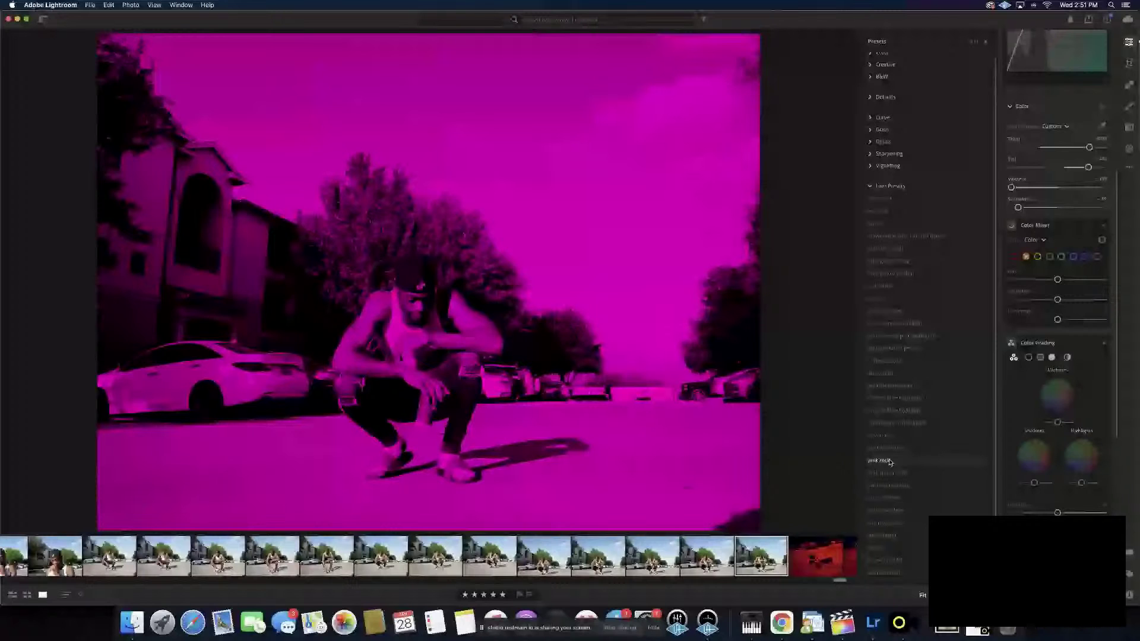
left_click(890, 486)
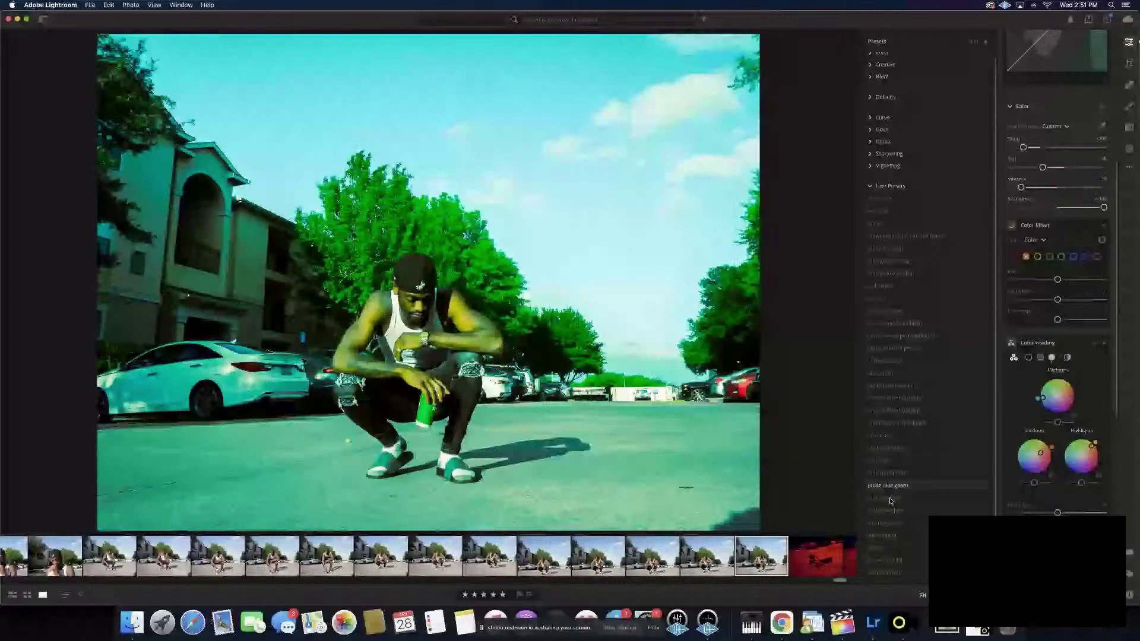
left_click(891, 499)
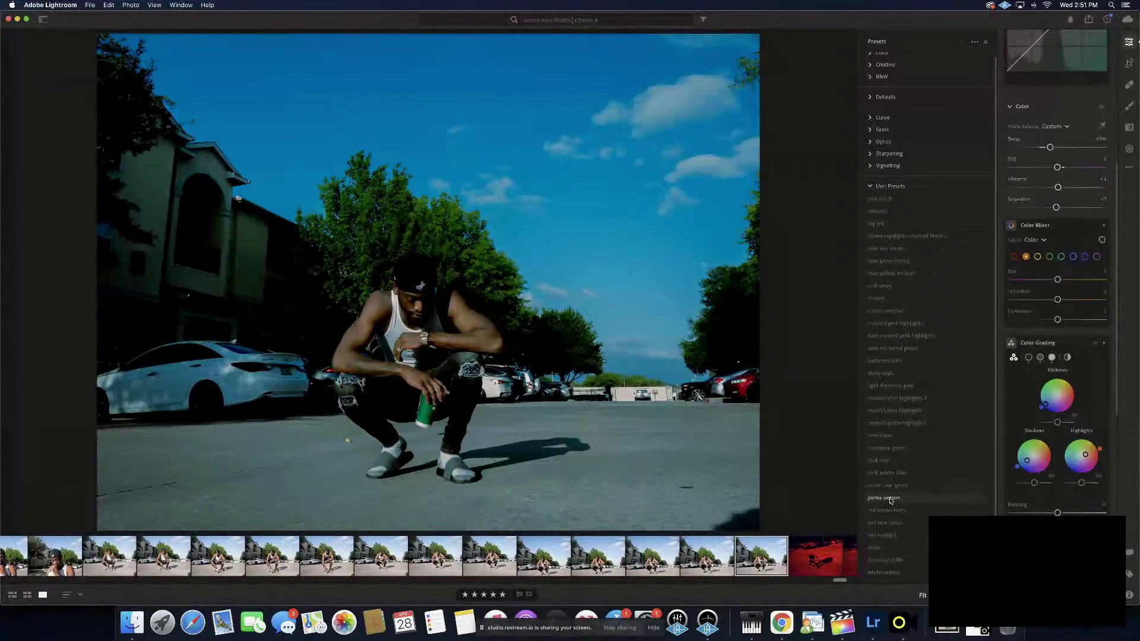
left_click(891, 510)
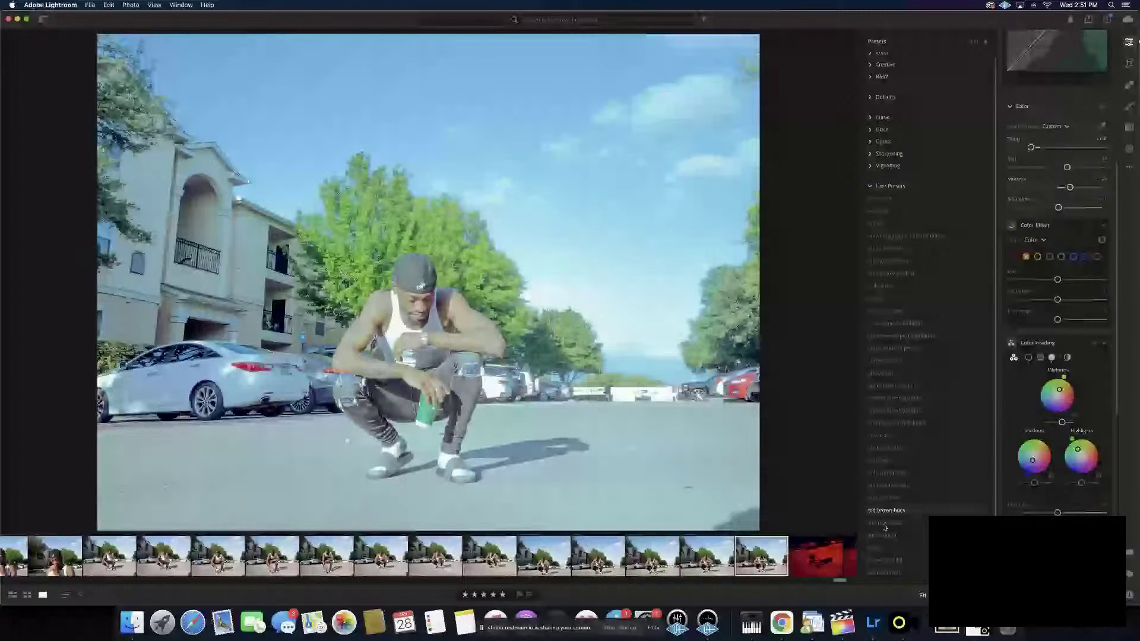
left_click(883, 536)
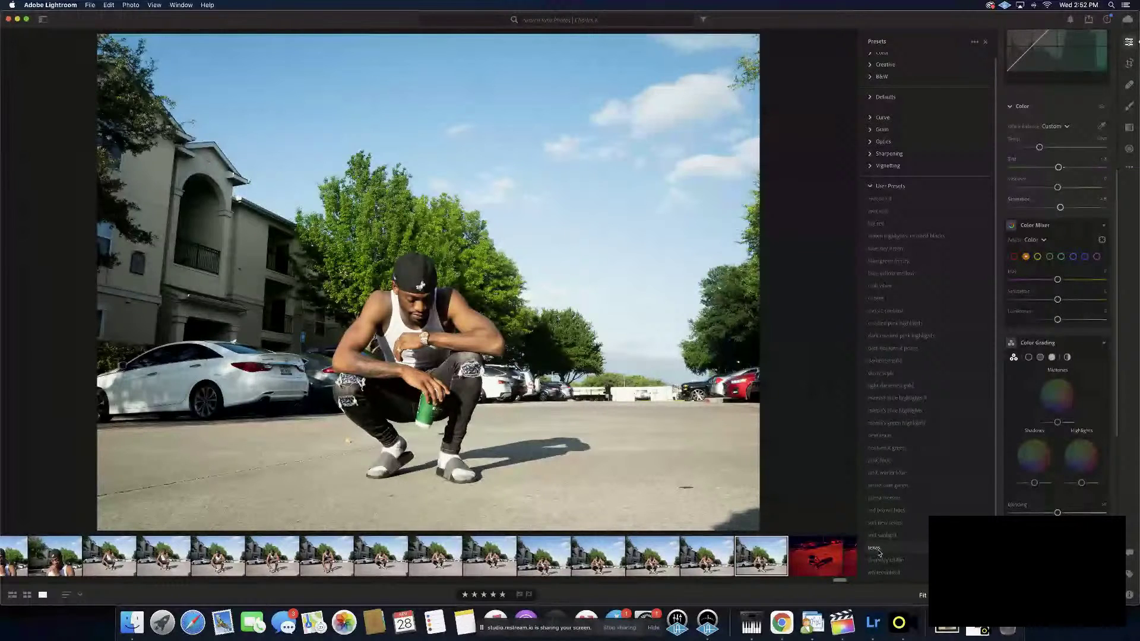
left_click(879, 549)
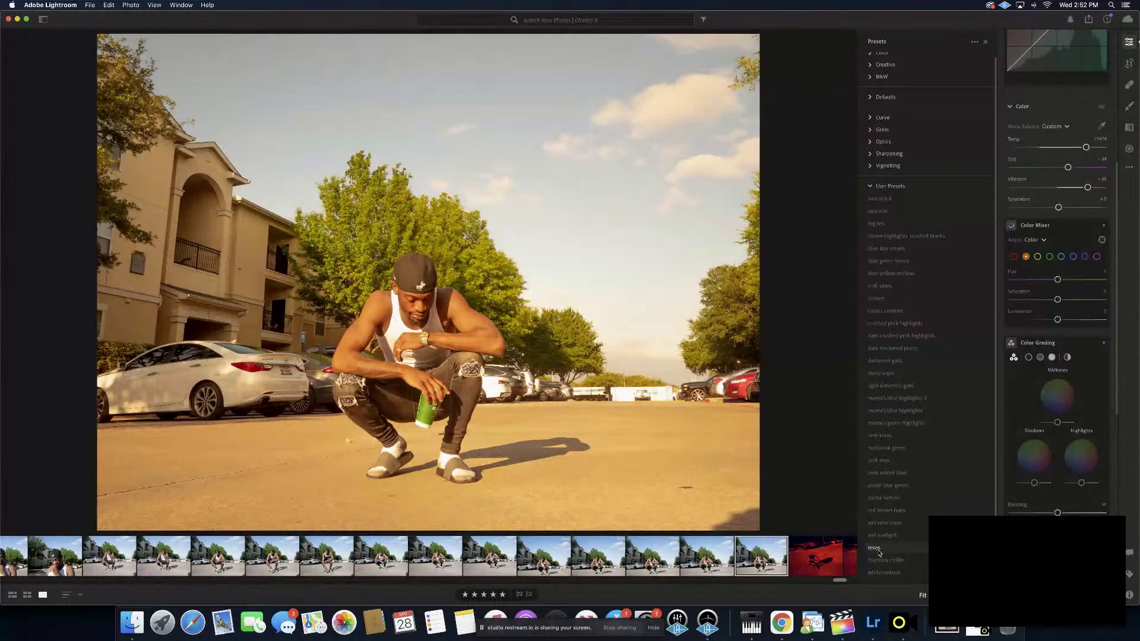
left_click(888, 561)
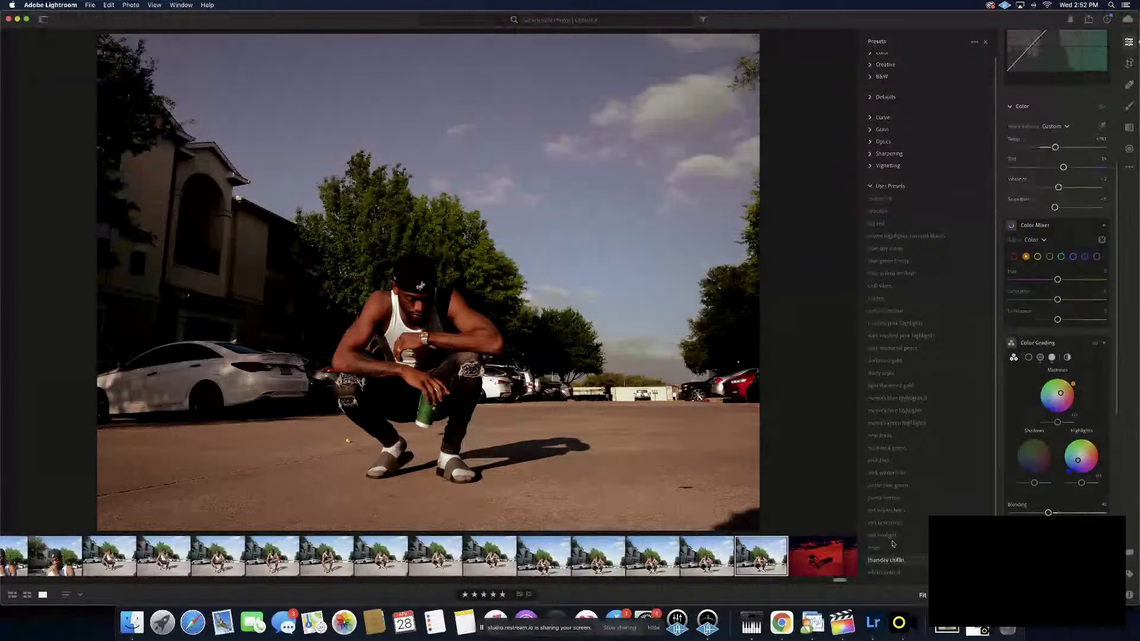
left_click(905, 412)
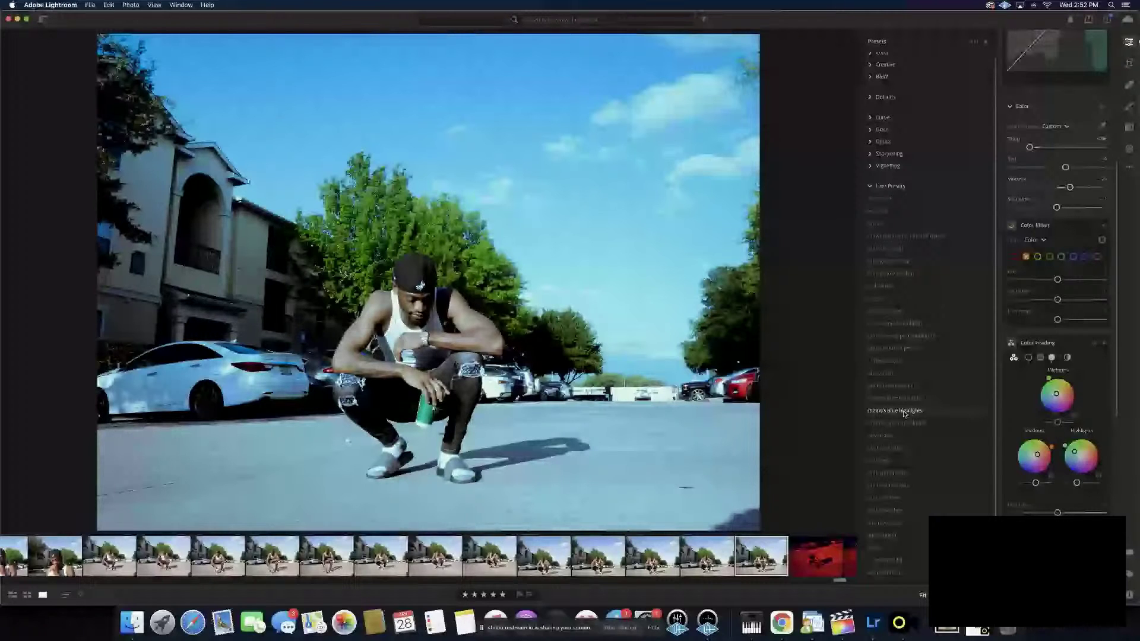
left_click(897, 423)
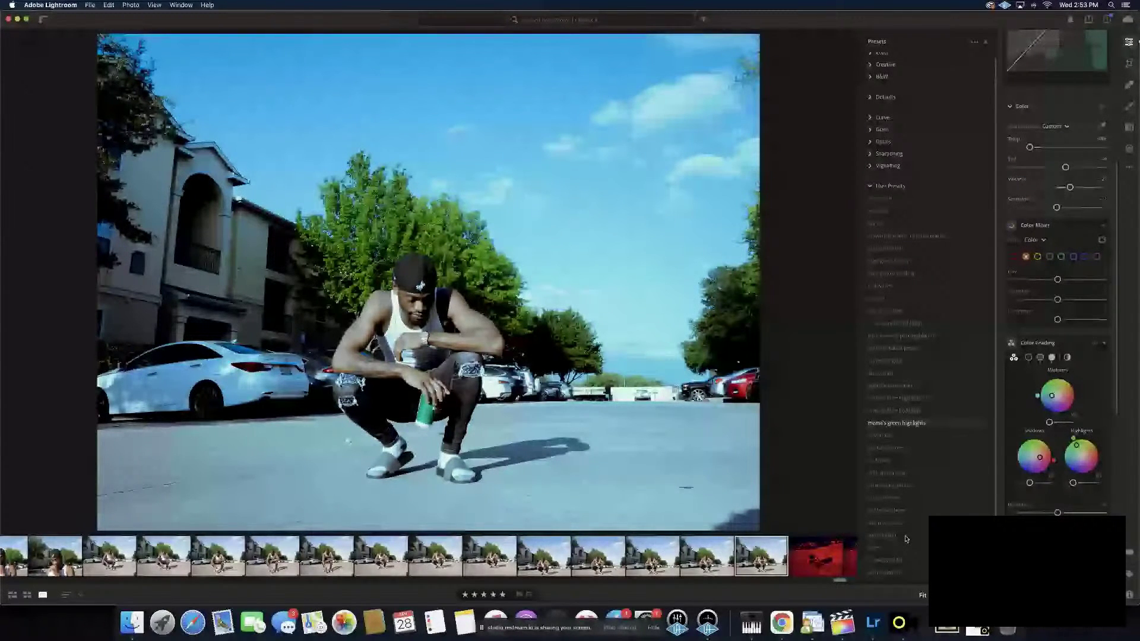
Apply the thursday chillin preset to the low-angle crouching portrait and slightly raise its Shadows luminance in Color Grading
left_click(897, 561)
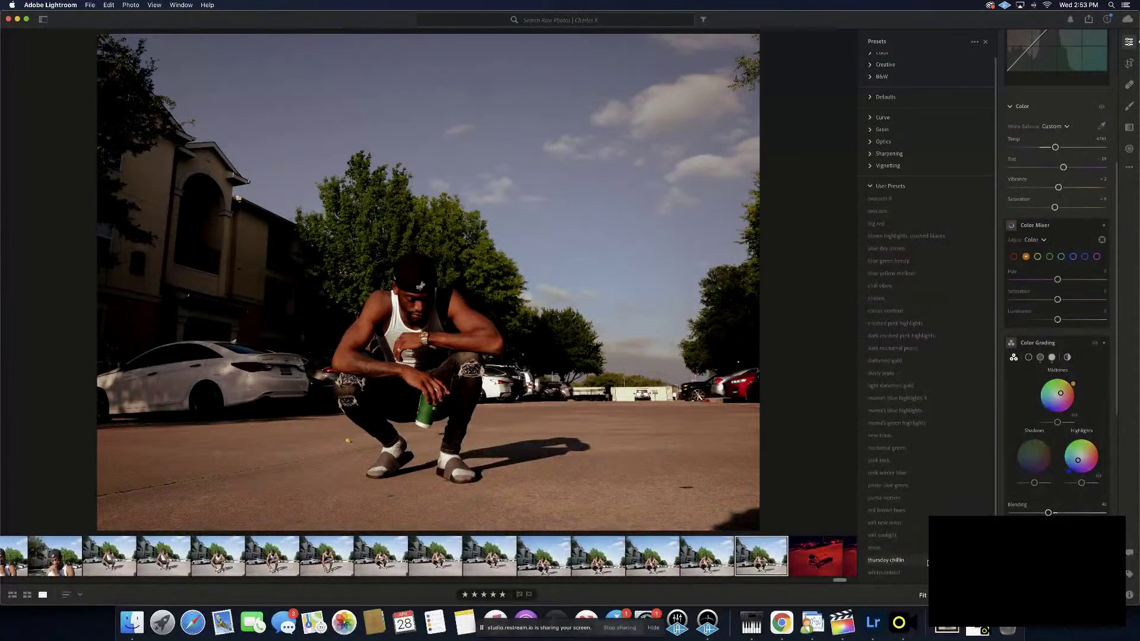
left_click(898, 562)
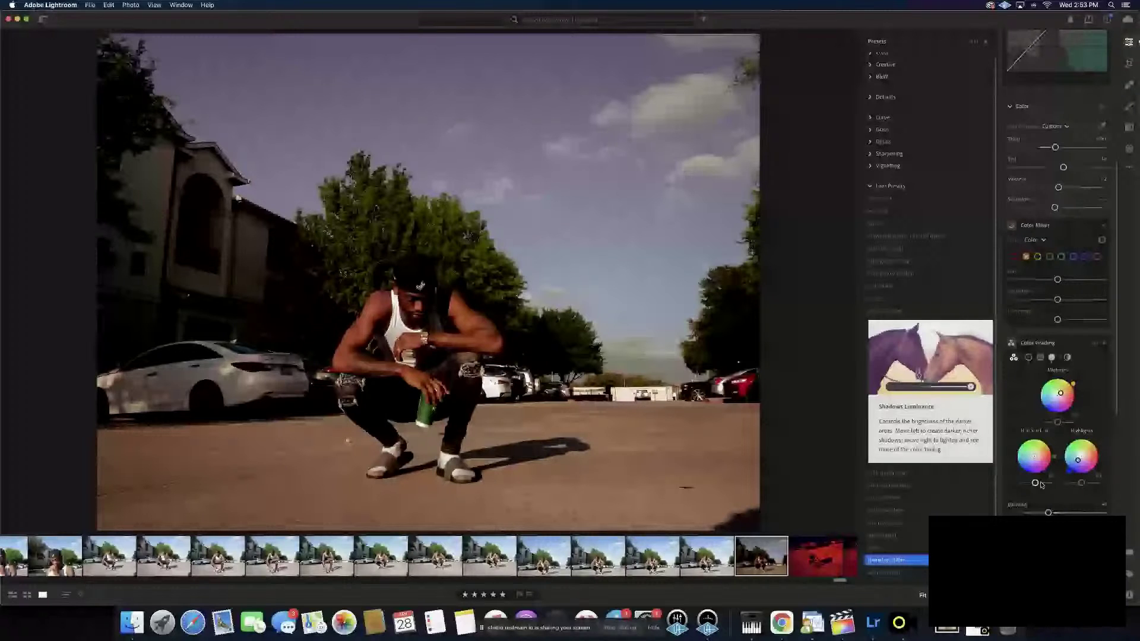
left_click_drag(1041, 484, 1043, 483)
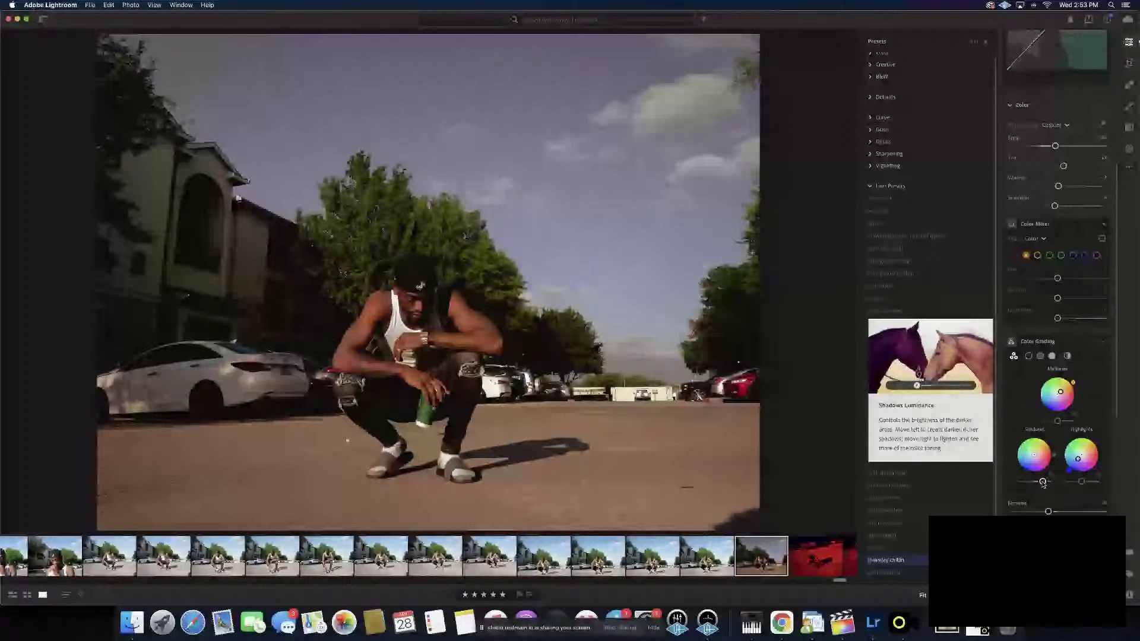
Raise the crouching portrait's Blacks to about -40 in the Light settings
scroll(1043, 482, "up", 10)
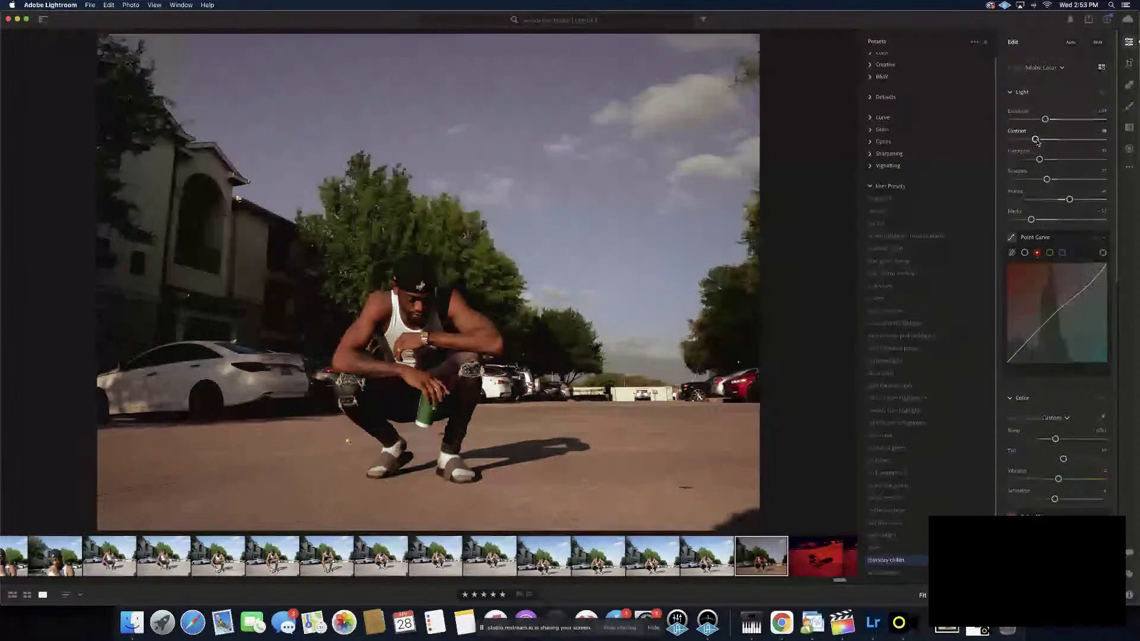
left_click_drag(1034, 220, 1033, 221)
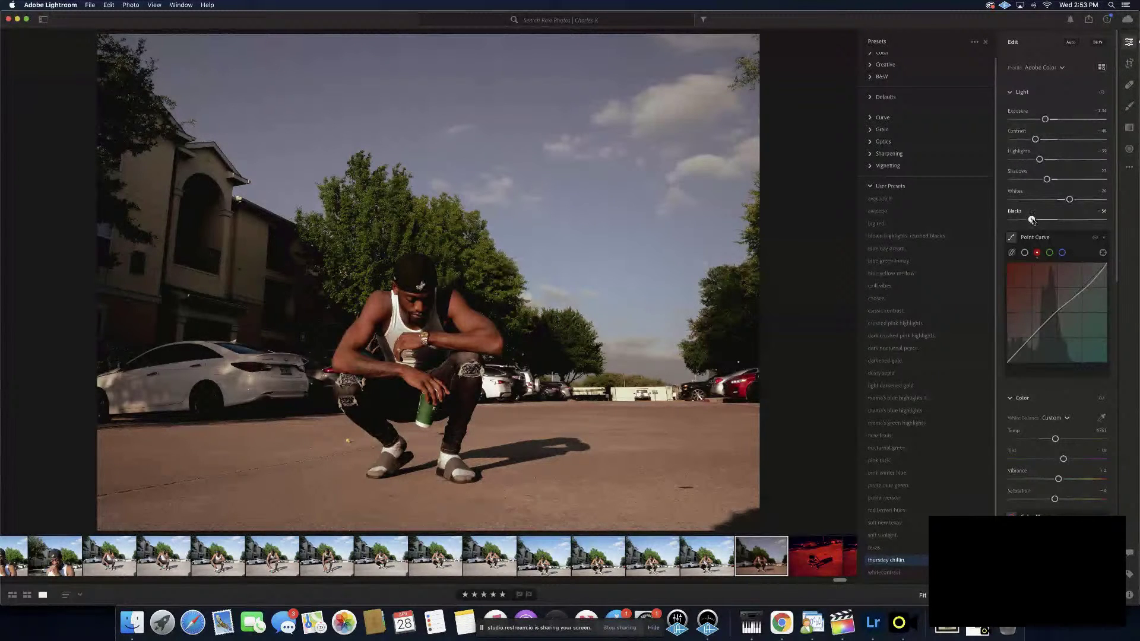
left_click_drag(1032, 220, 1042, 220)
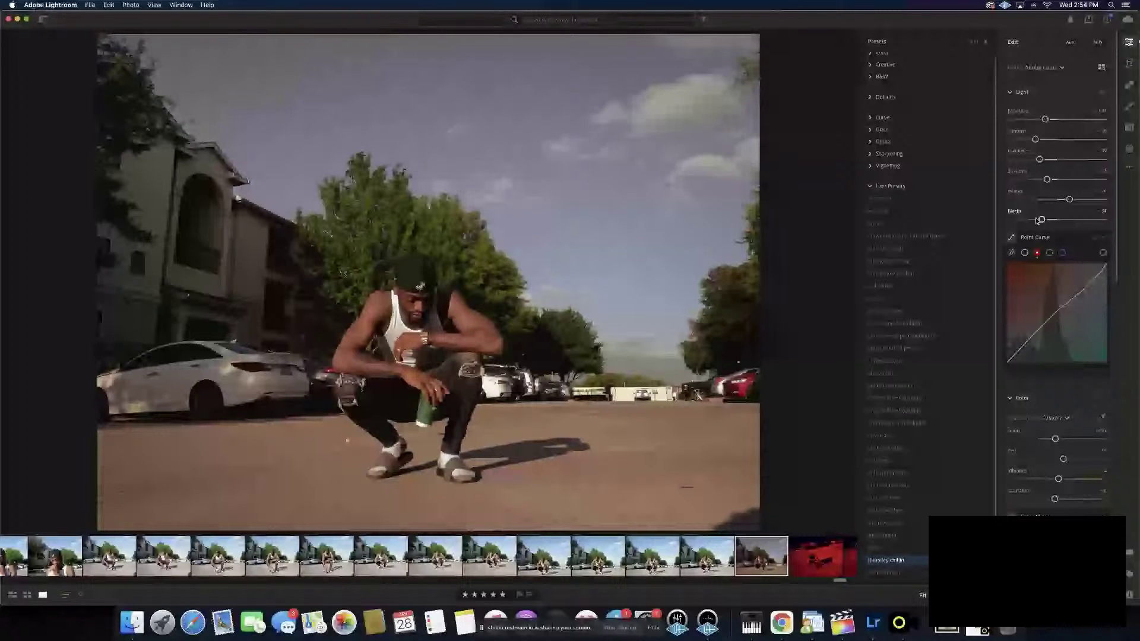
left_click_drag(1037, 221, 1039, 219)
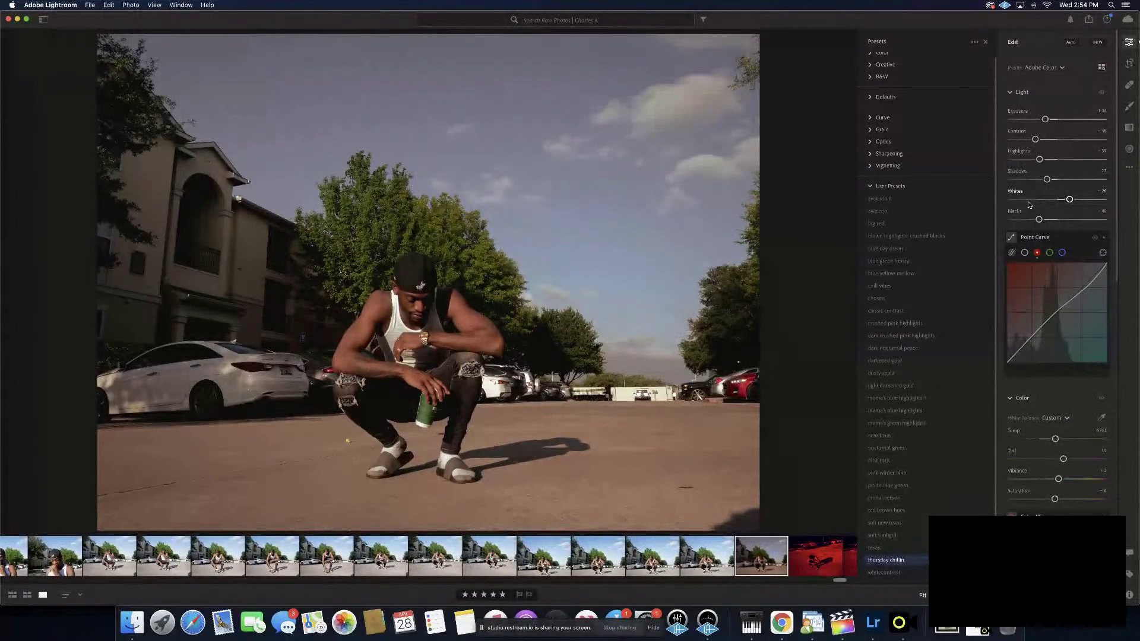
scroll(1030, 205, "down", 2)
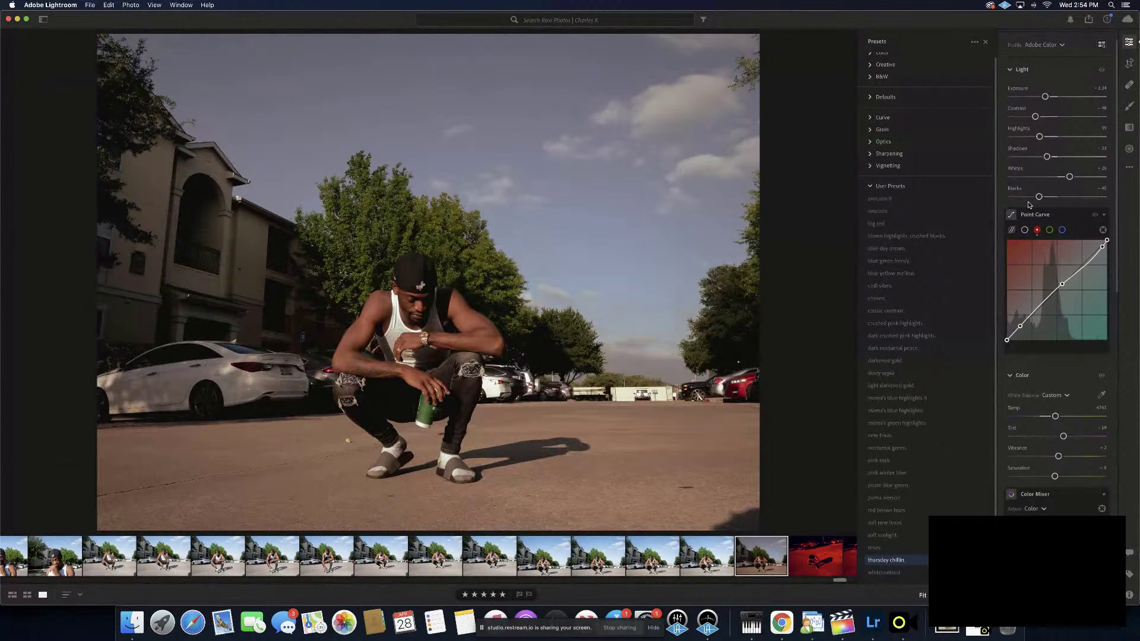
scroll(1008, 307, "up", 2)
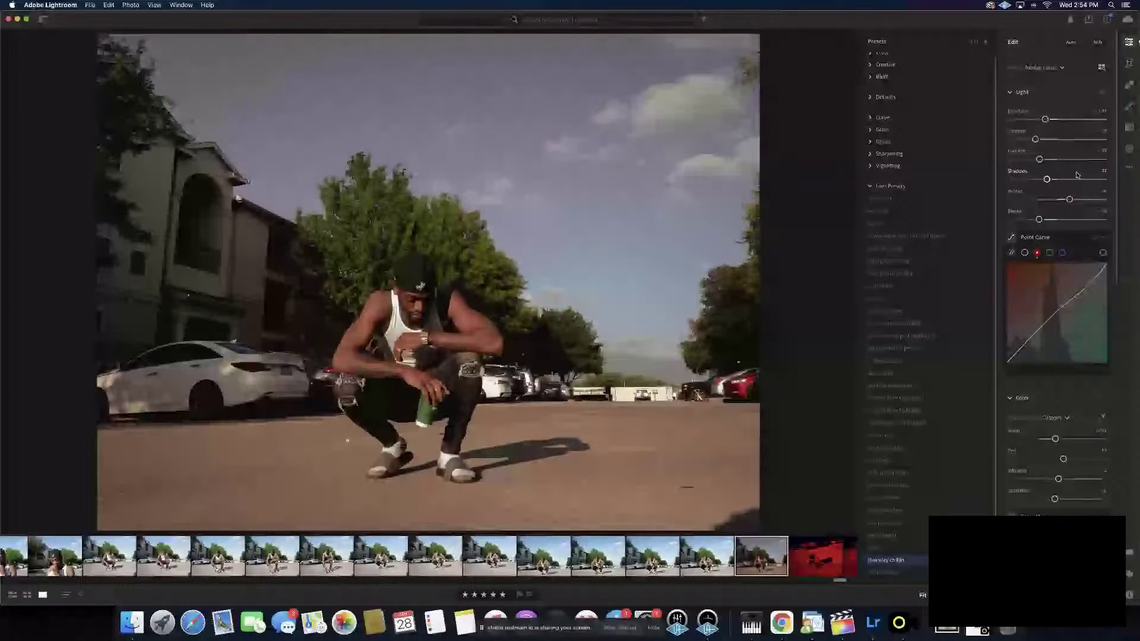
scroll(1047, 180, "down", 1)
scroll(1049, 181, "up", 1)
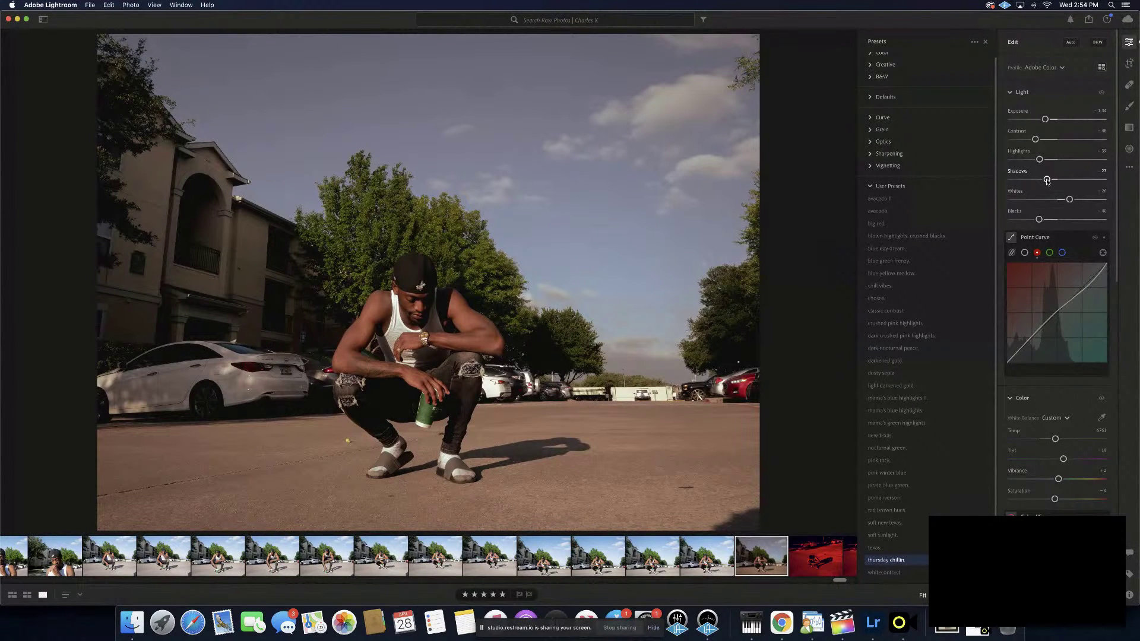
Raise the crouching portrait's Shadows to just below zero and brighten its Exposure slightly
left_click_drag(1047, 181, 1057, 180)
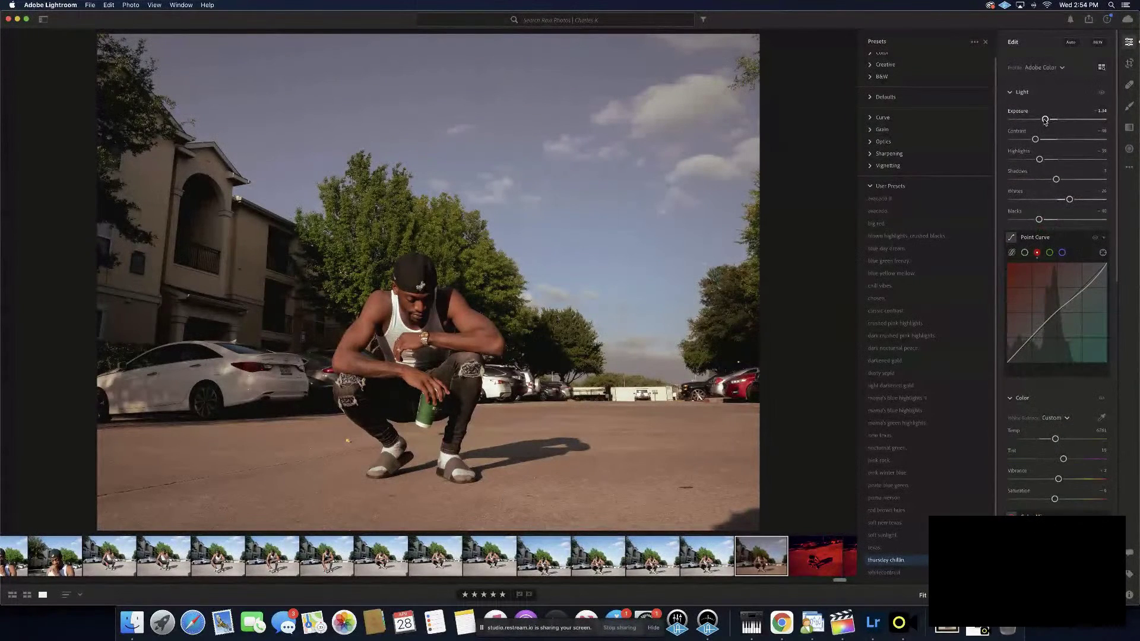
left_click_drag(1045, 121, 1050, 120)
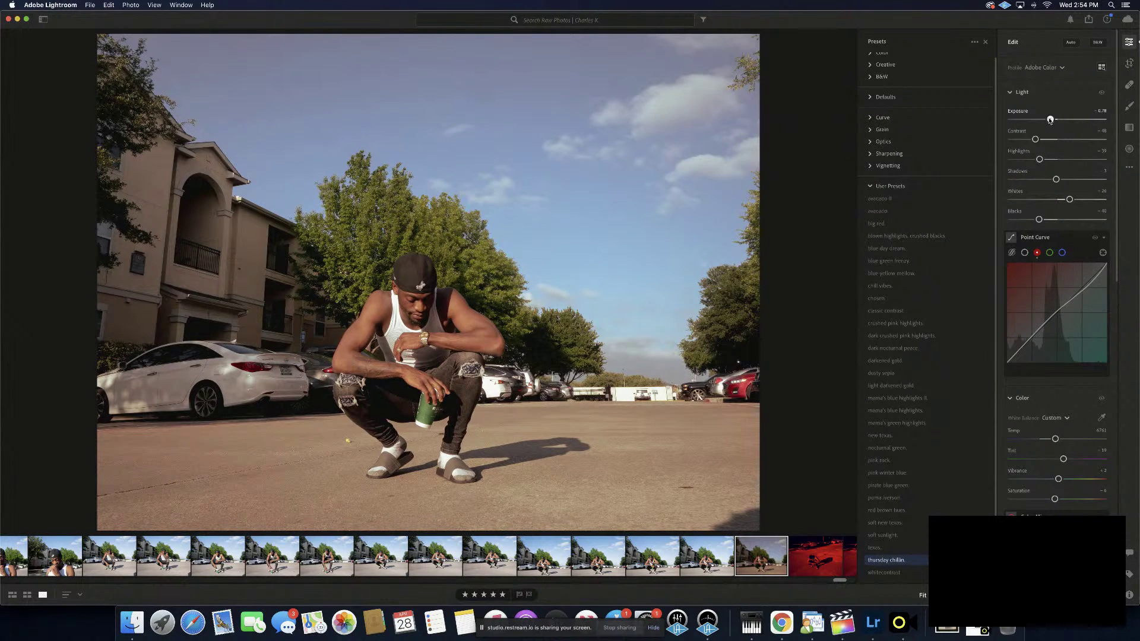
left_click_drag(1050, 120, 1049, 120)
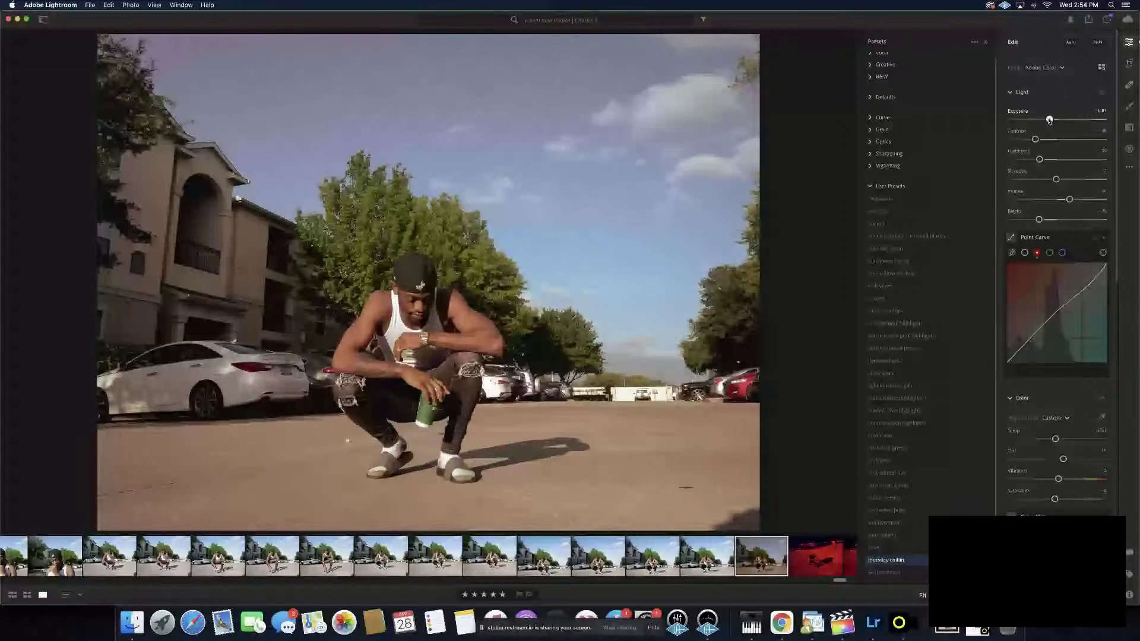
left_click_drag(1050, 120, 1051, 120)
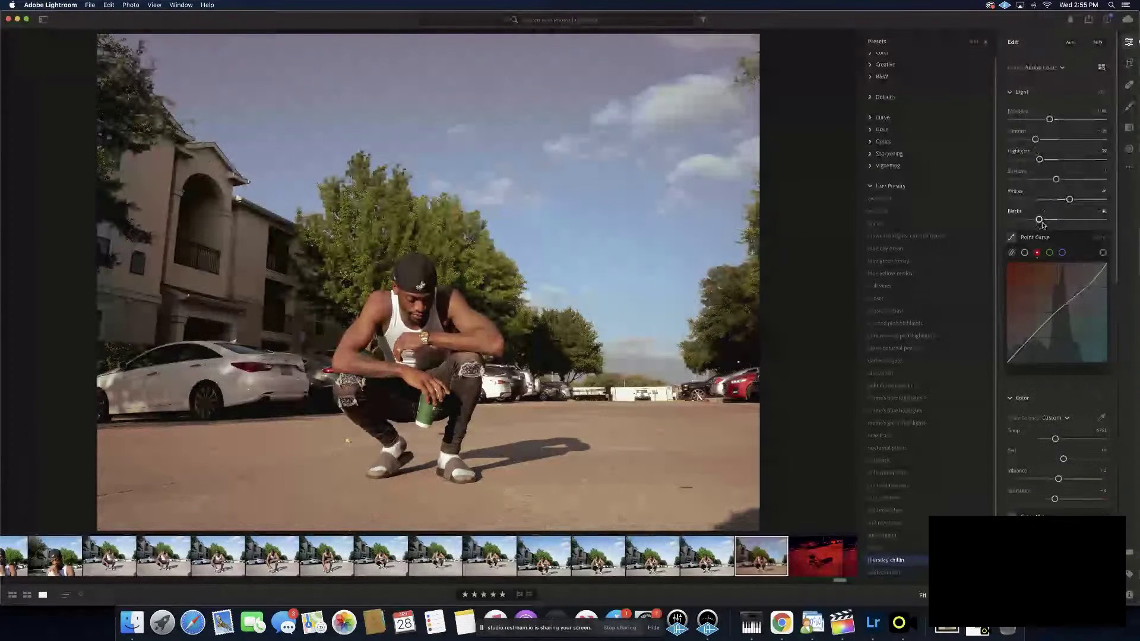
Lower the crouching portrait's Blacks to about -50 and strongly increase the aqua Saturation in the Color Mixer
left_click_drag(1039, 220, 1032, 220)
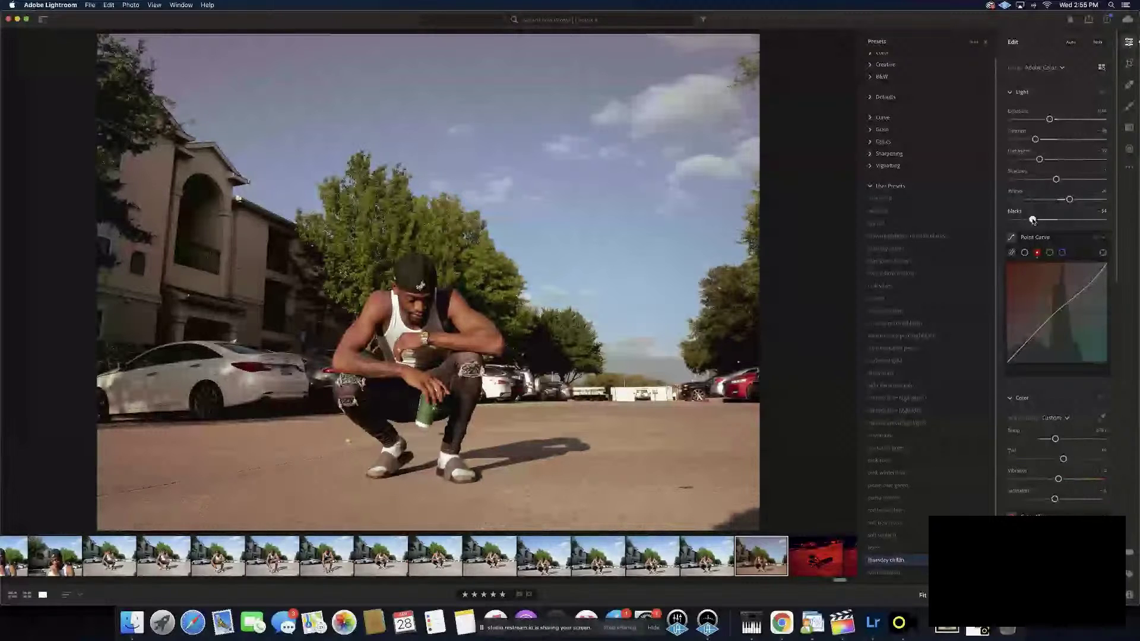
scroll(1045, 296, "down", 4)
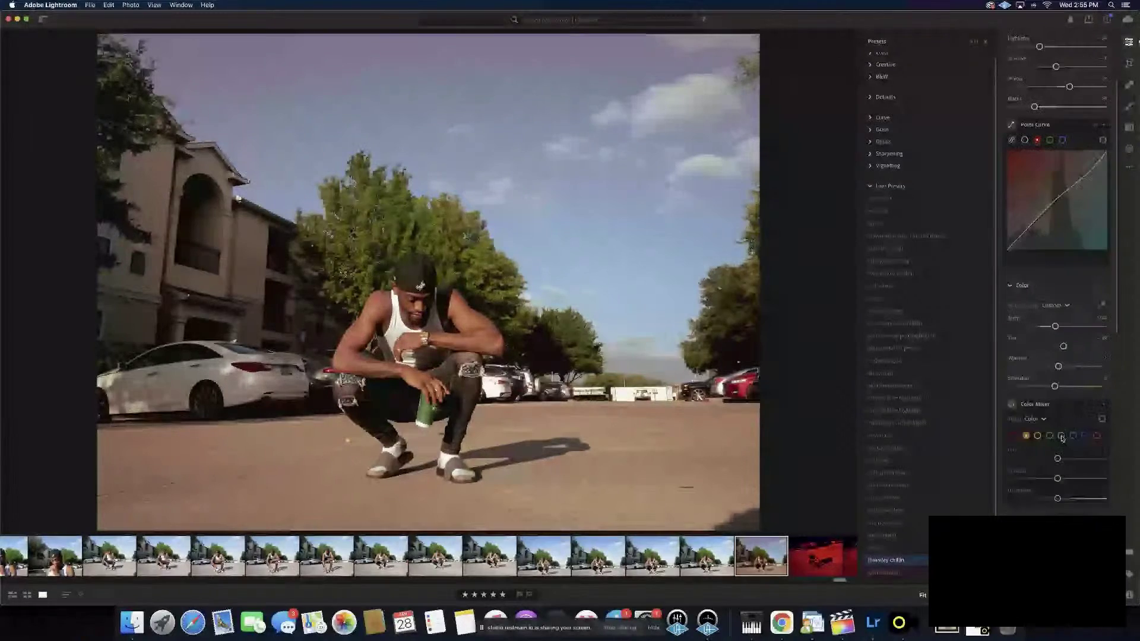
left_click(1062, 435)
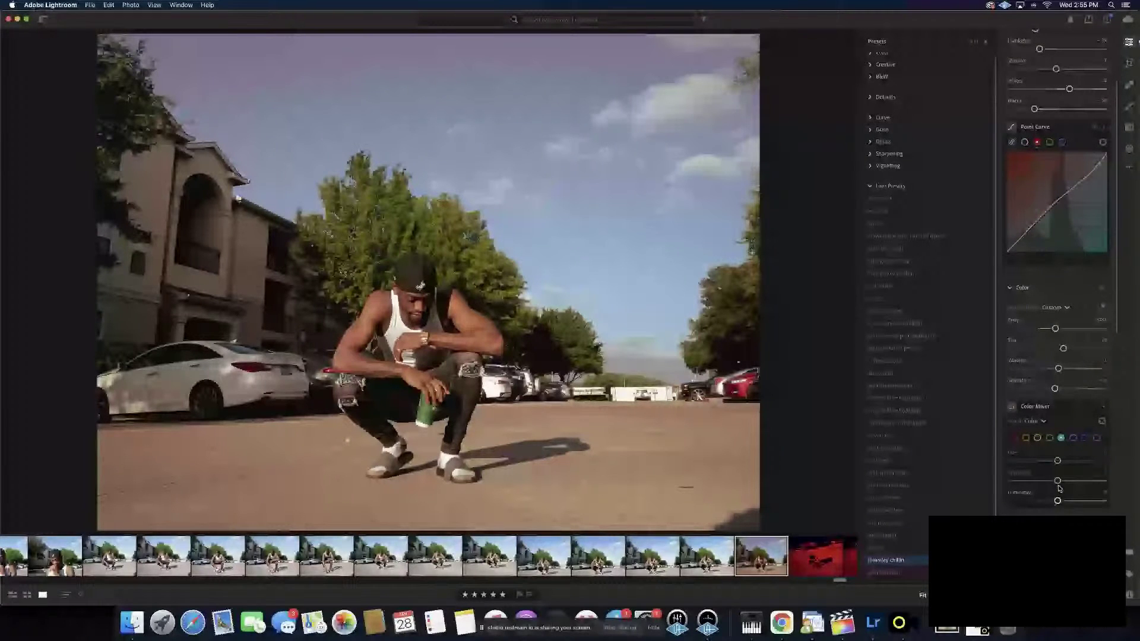
left_click_drag(1058, 480, 1092, 483)
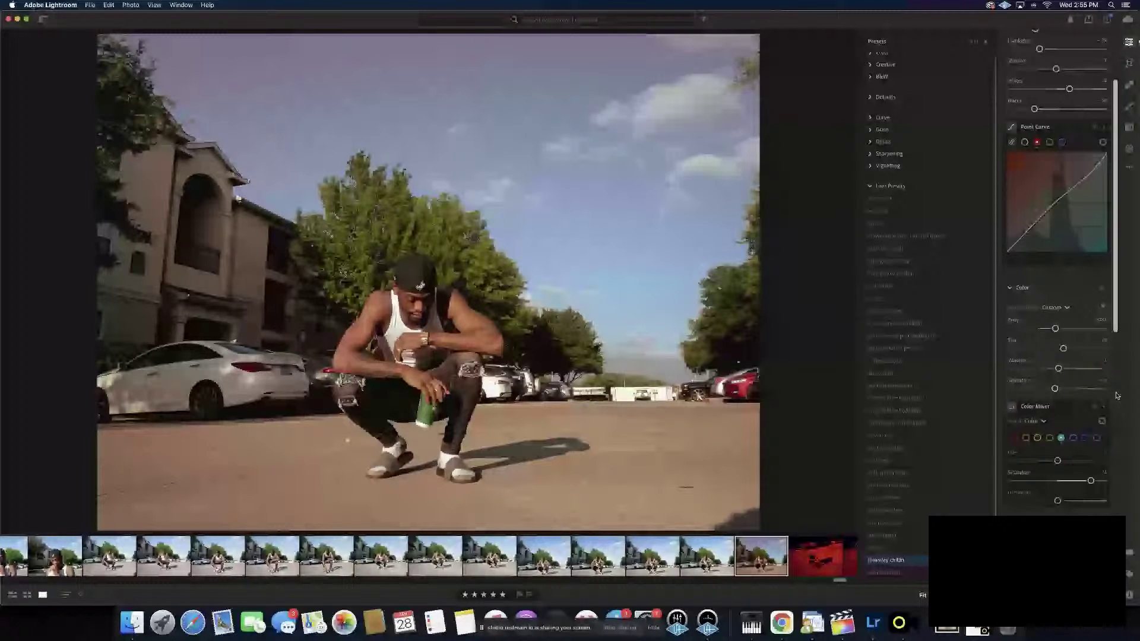
Fine-tune the Shadows luminance in Color Grading and recheck the Blacks setting on the crouching portrait
scroll(1115, 396, "down", 5)
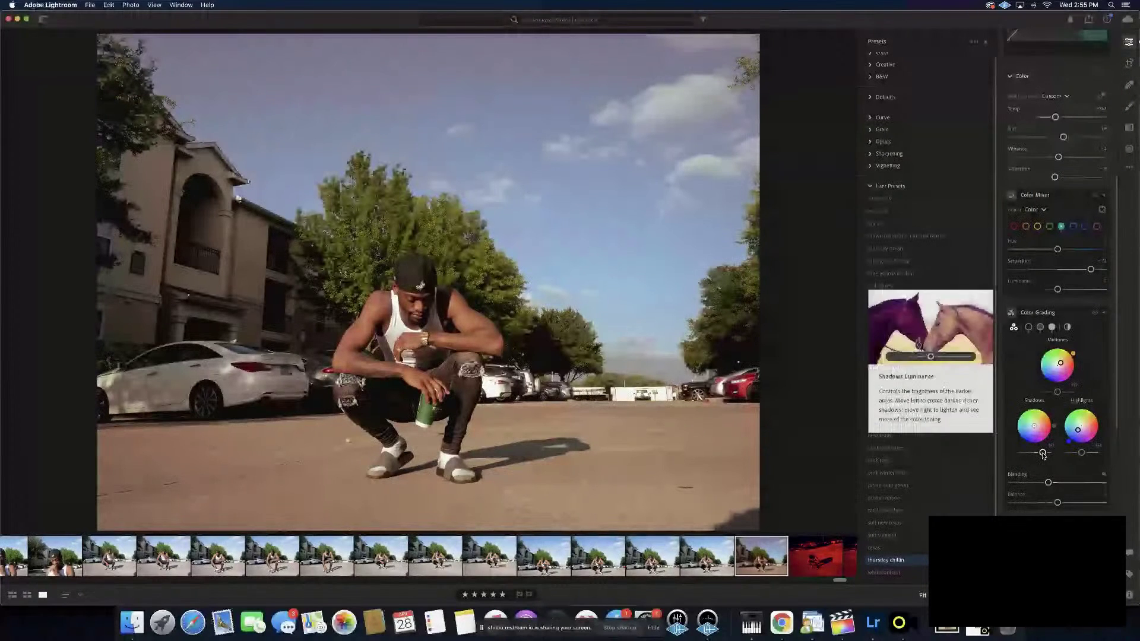
mouse_move(1044, 455)
left_click_drag(1044, 455, 1045, 455)
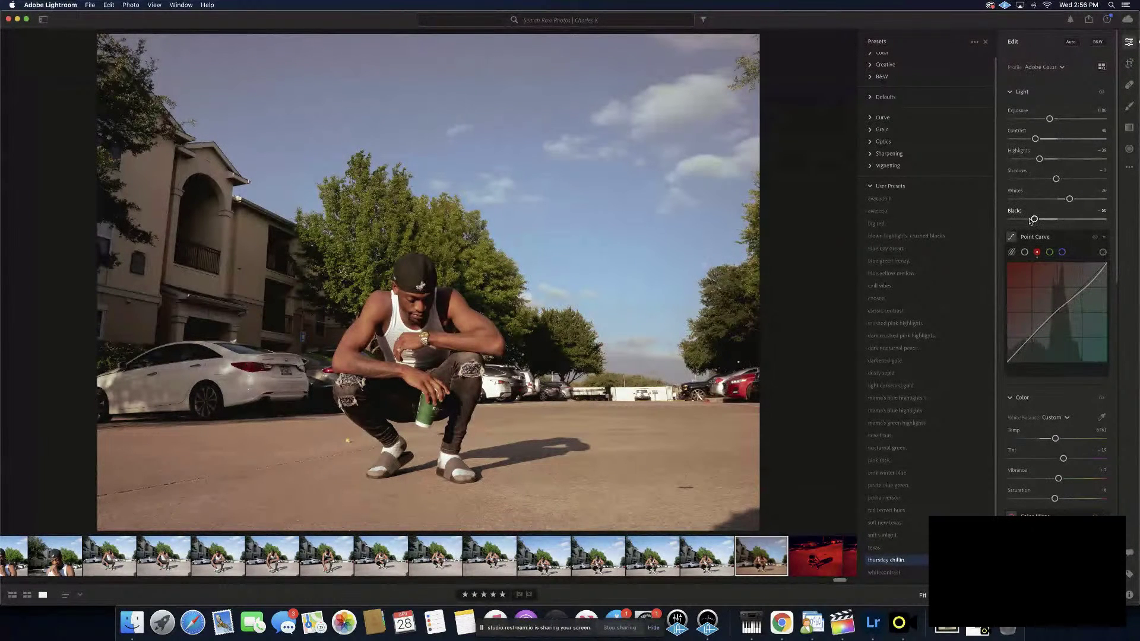
scroll(1031, 221, "down", 1)
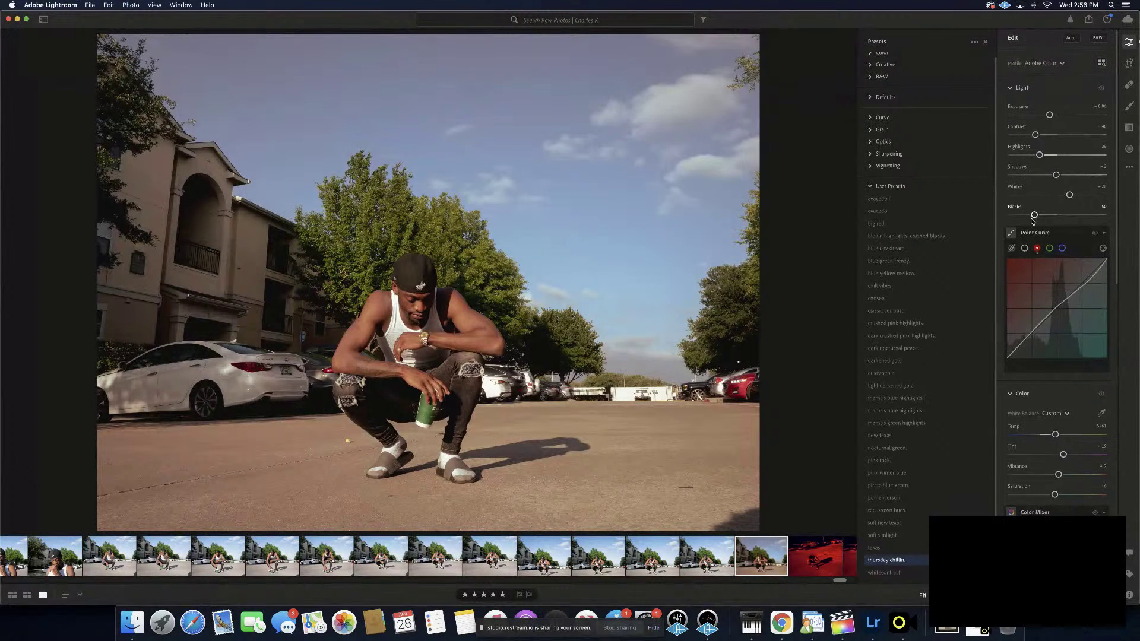
scroll(1034, 216, "up", 1)
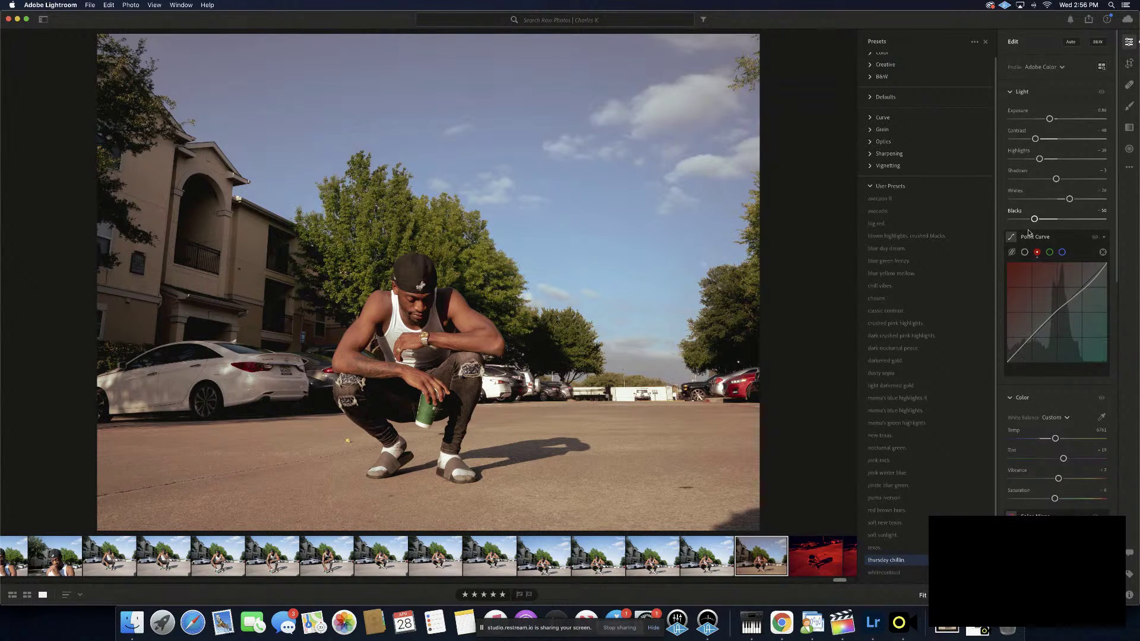
left_click(1035, 220)
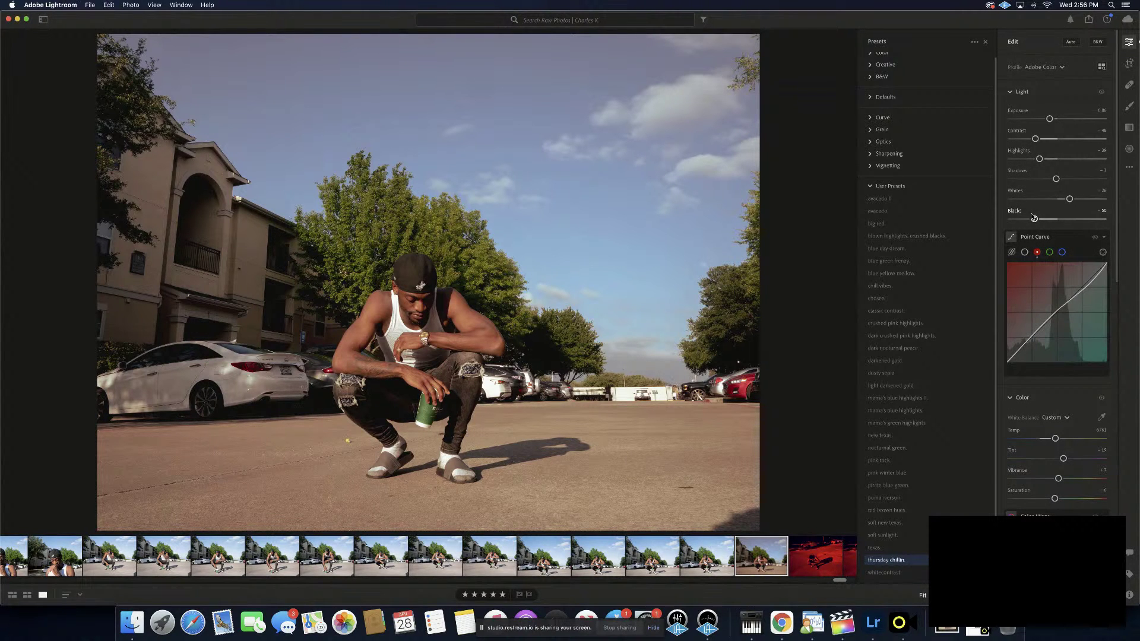
Fine-tune the photo's Blacks around -50 and raise its Shadows slightly
left_click(1034, 218)
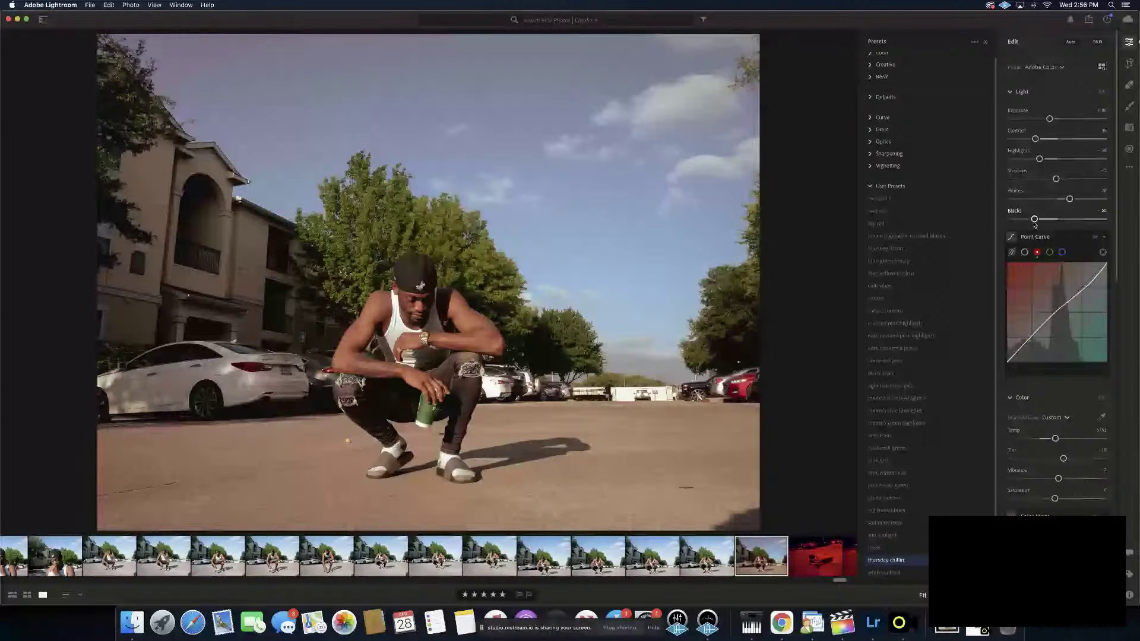
left_click_drag(1034, 220, 1035, 221)
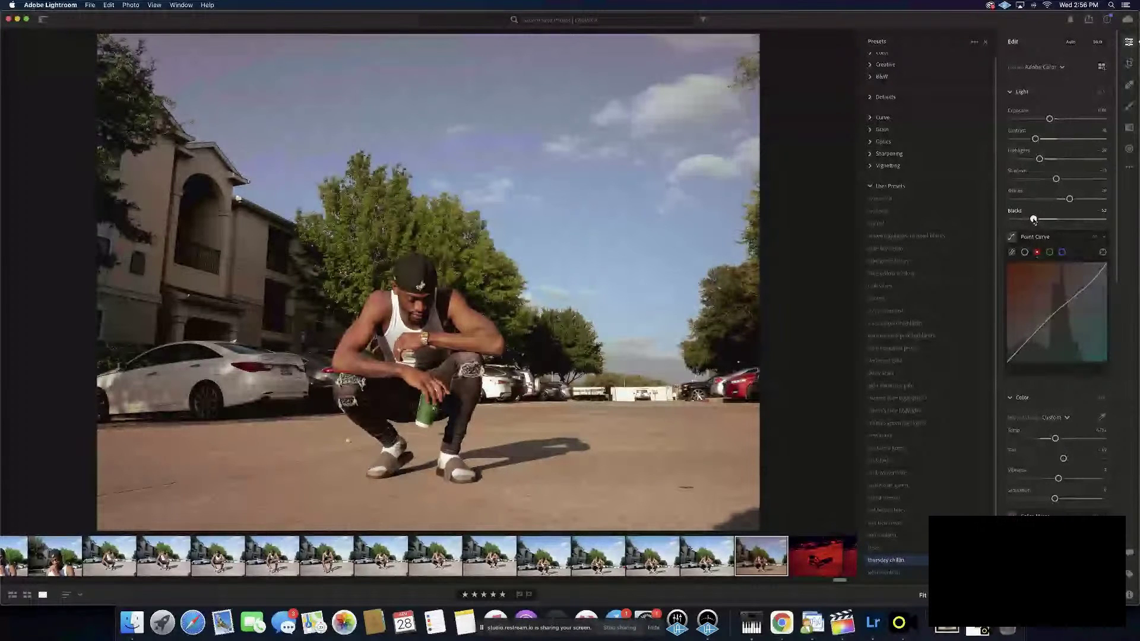
left_click_drag(1034, 220, 1035, 220)
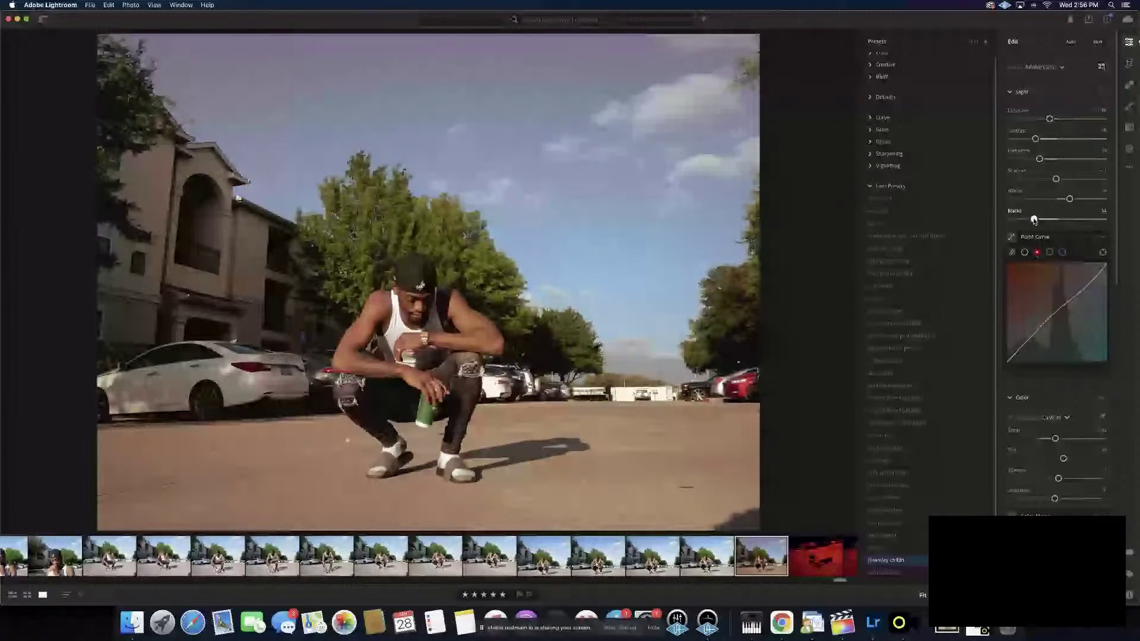
key("super+z")
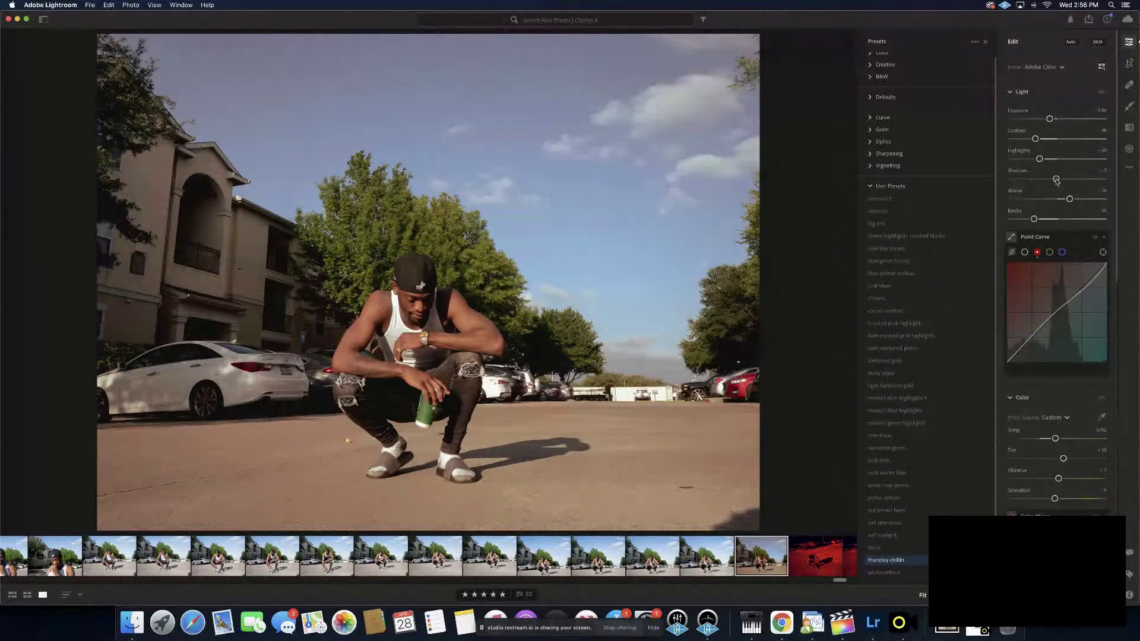
left_click_drag(1056, 179, 1067, 179)
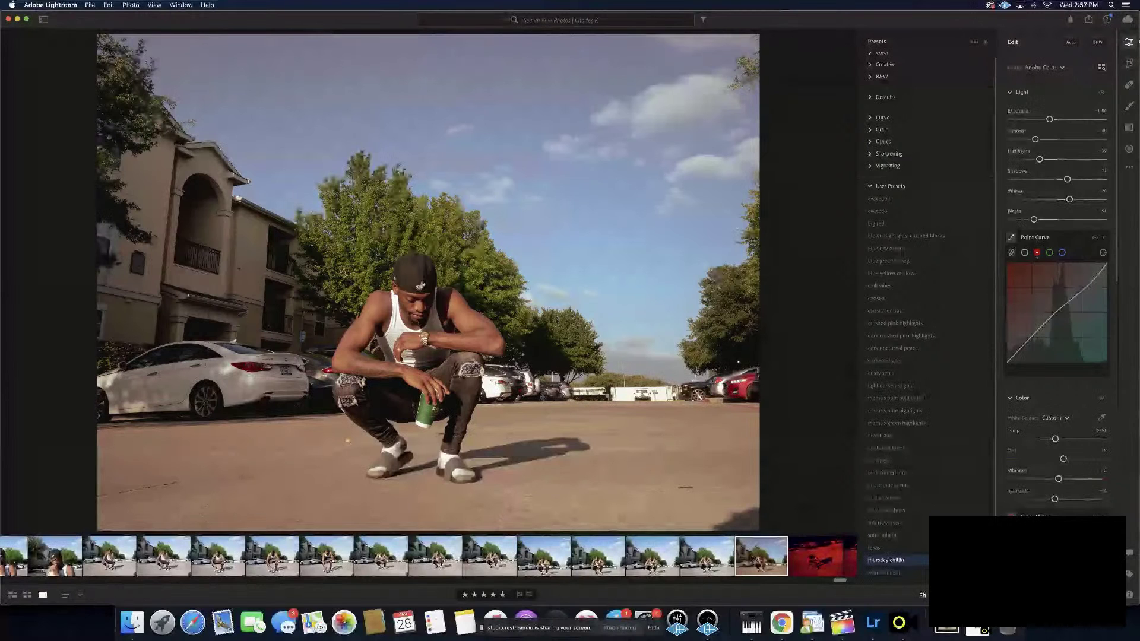
Raise the aqua saturation in the Color Mixer and set the aqua luminance to +100
scroll(1061, 472, "down", 3)
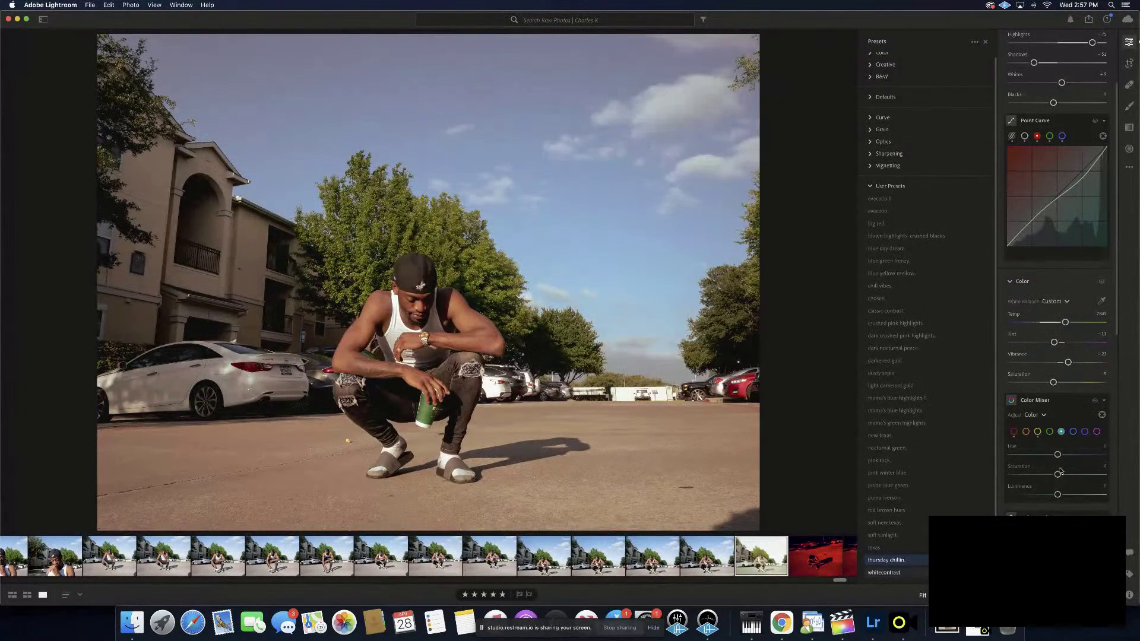
scroll(1079, 448, "down", 1)
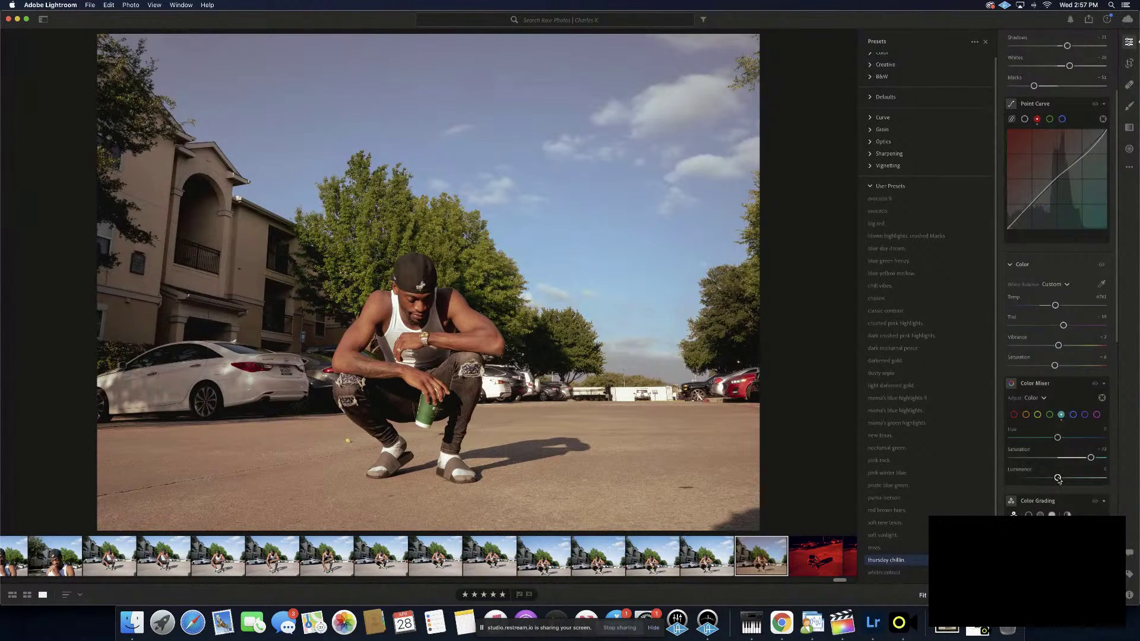
left_click_drag(1058, 479, 1139, 478)
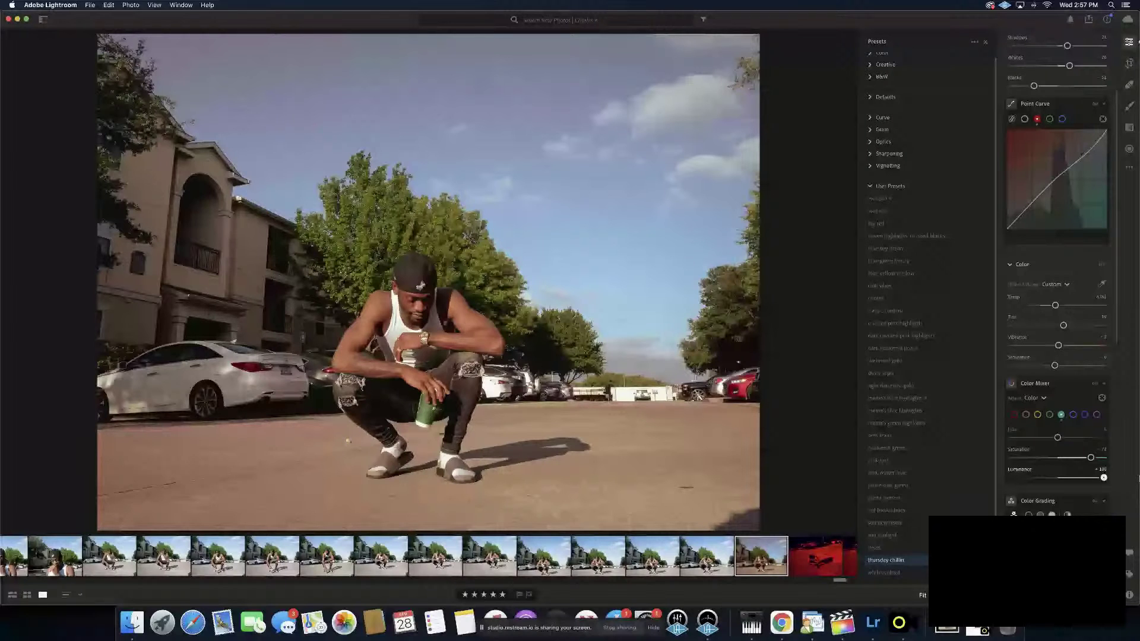
Set the blue saturation to about +44 and the blue luminance to about +71 in the Color Mixer
left_click(1073, 415)
mouse_move(1057, 458)
left_mouse_down()
mouse_move(1094, 456)
mouse_move(1080, 456)
left_mouse_up()
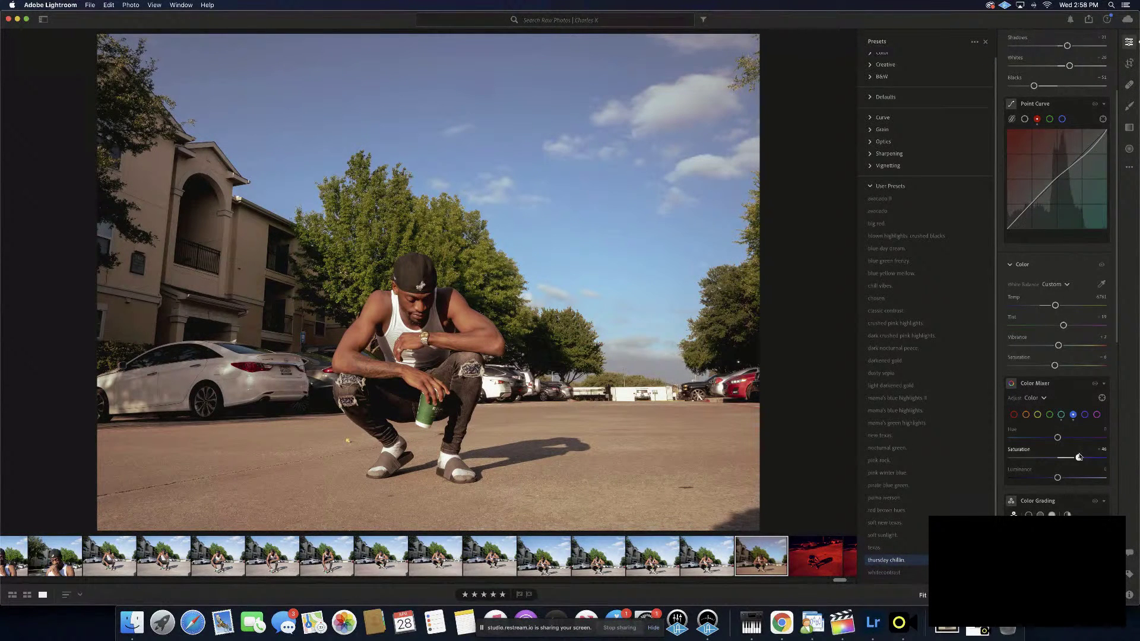
left_click_drag(1079, 457, 1083, 478)
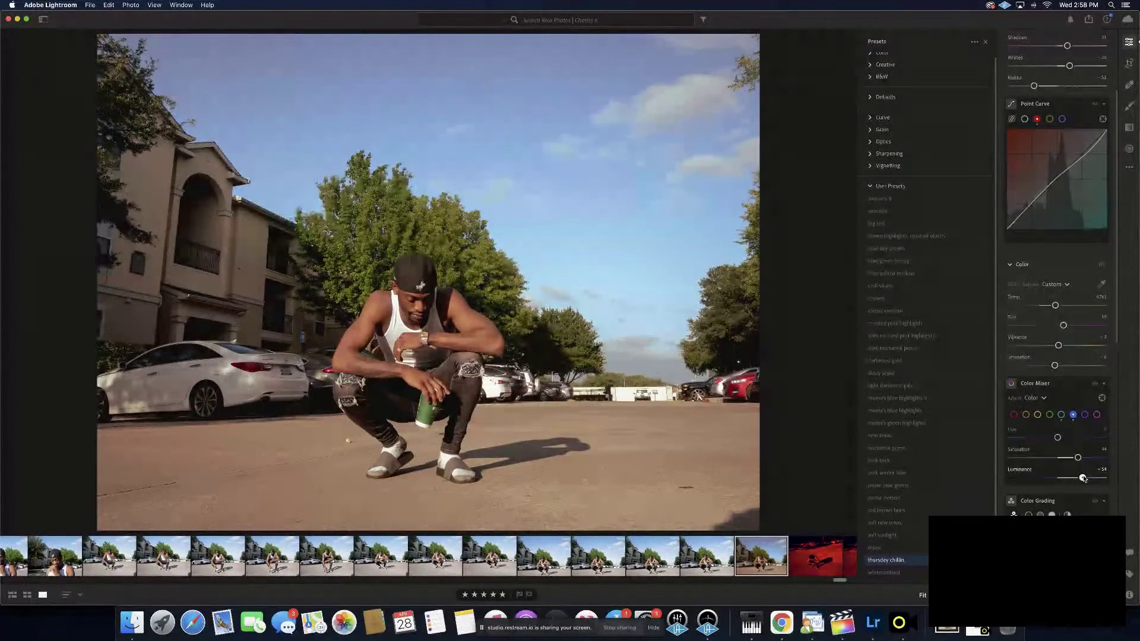
left_click_drag(1083, 479, 1096, 479)
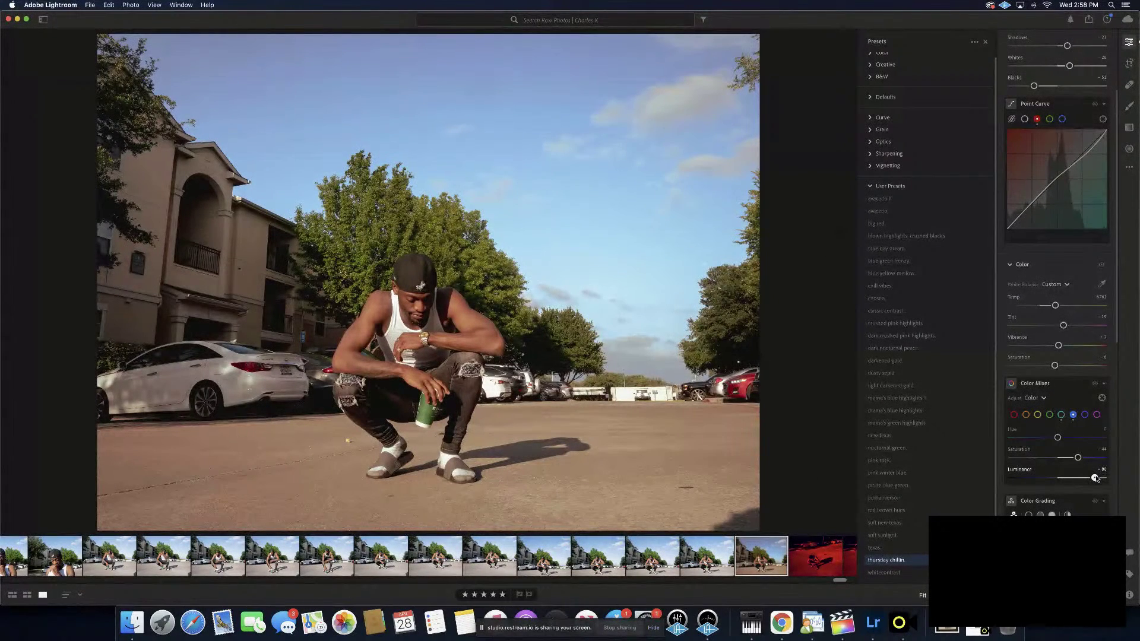
left_click_drag(1096, 478, 1083, 479)
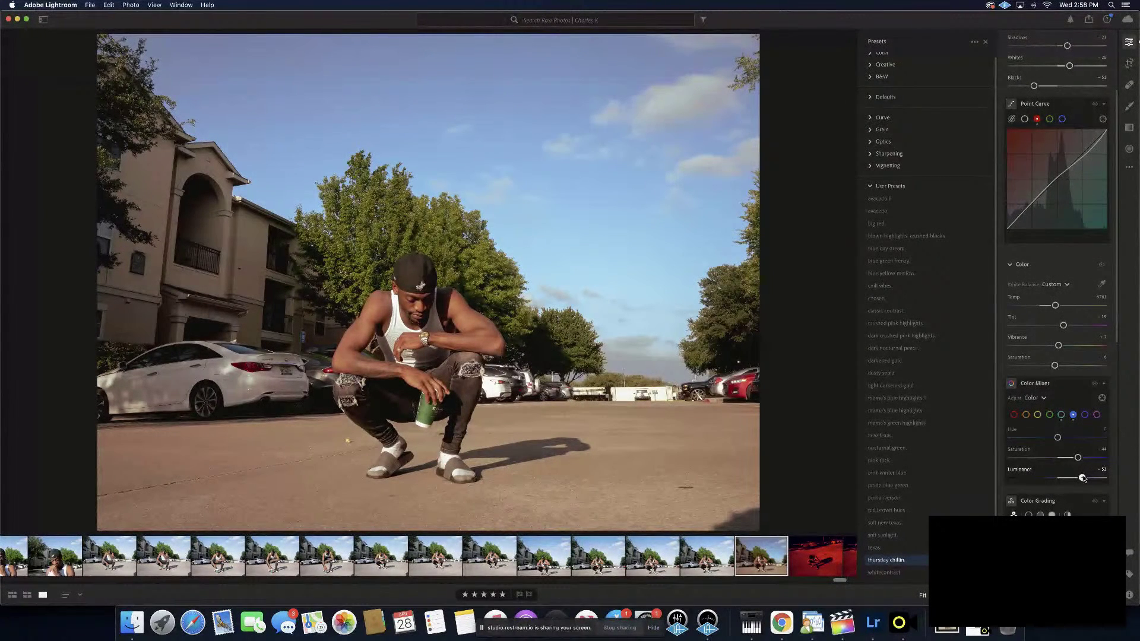
left_click_drag(1084, 479, 1092, 477)
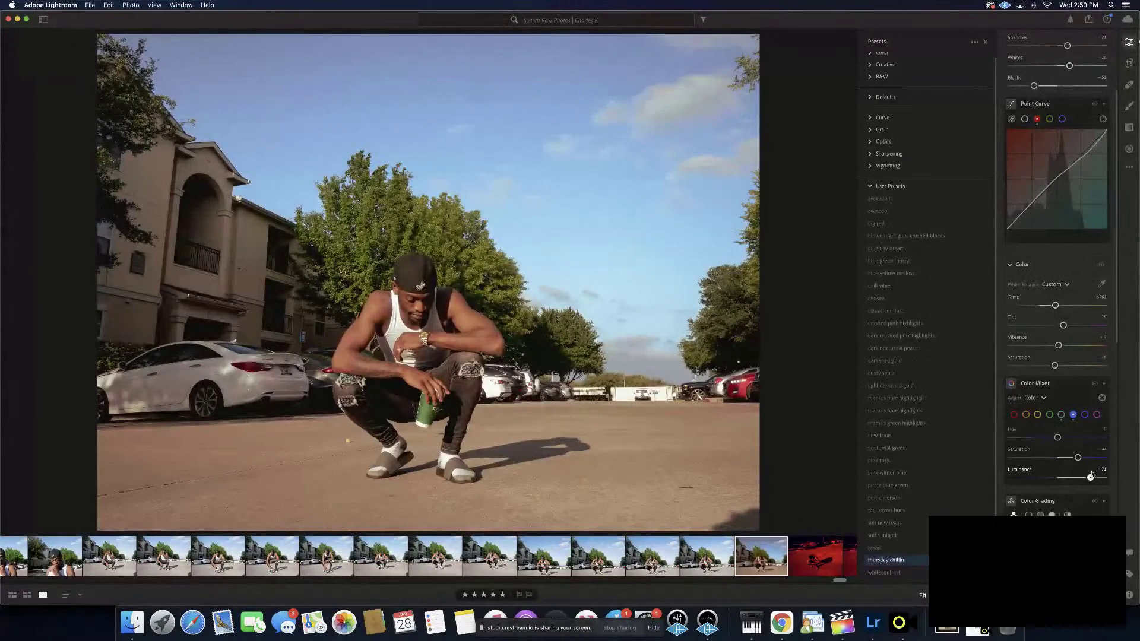
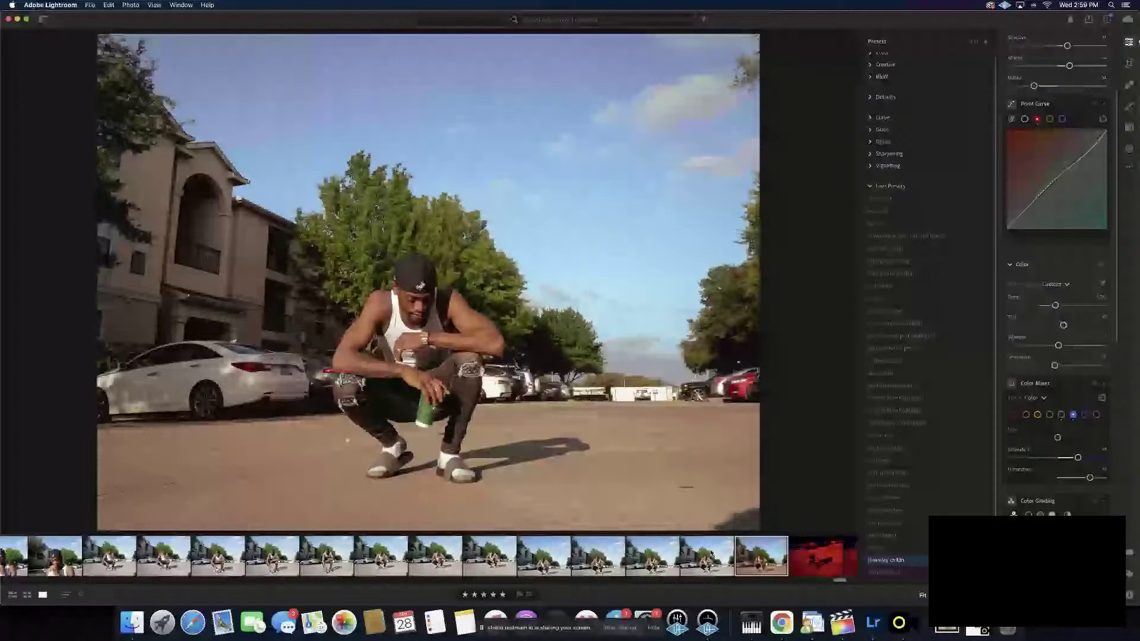
On the preceding photo in the filmstrip, try lower and higher orange saturation in the Color Mixer and reset it to zero
left_click(712, 554)
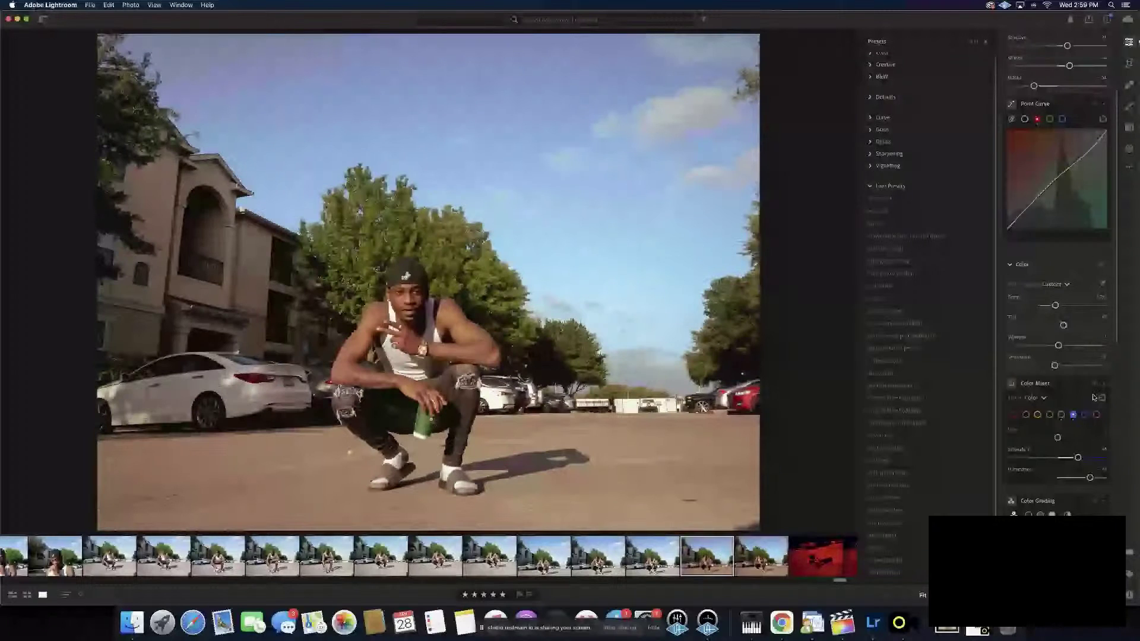
scroll(1063, 384, "down", 2)
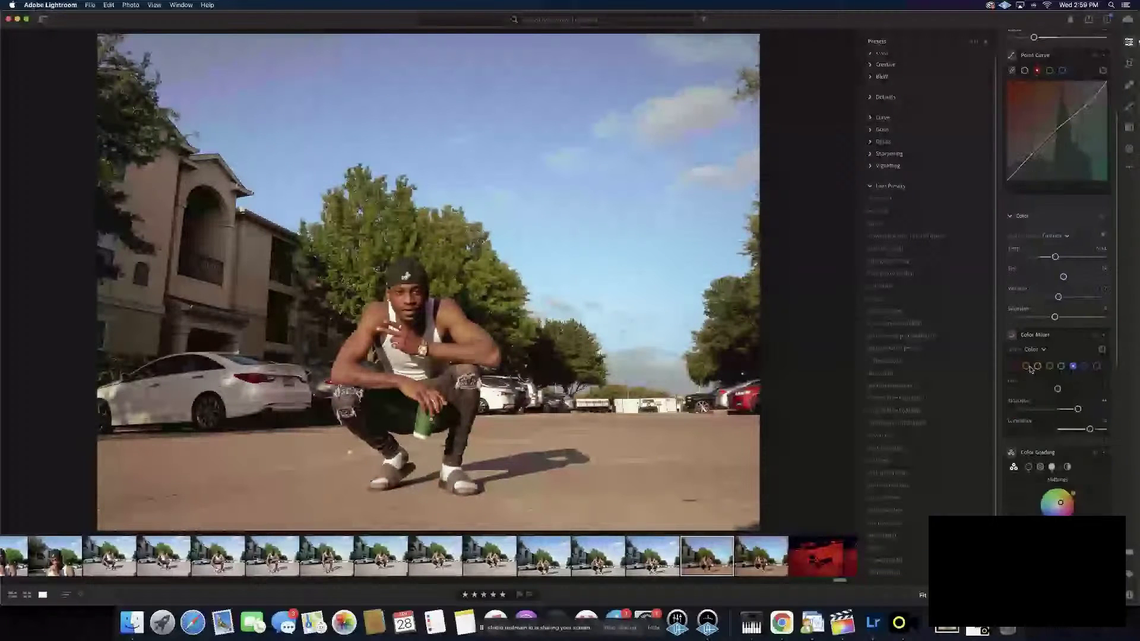
left_click(1026, 366)
left_click_drag(1057, 409, 1046, 409)
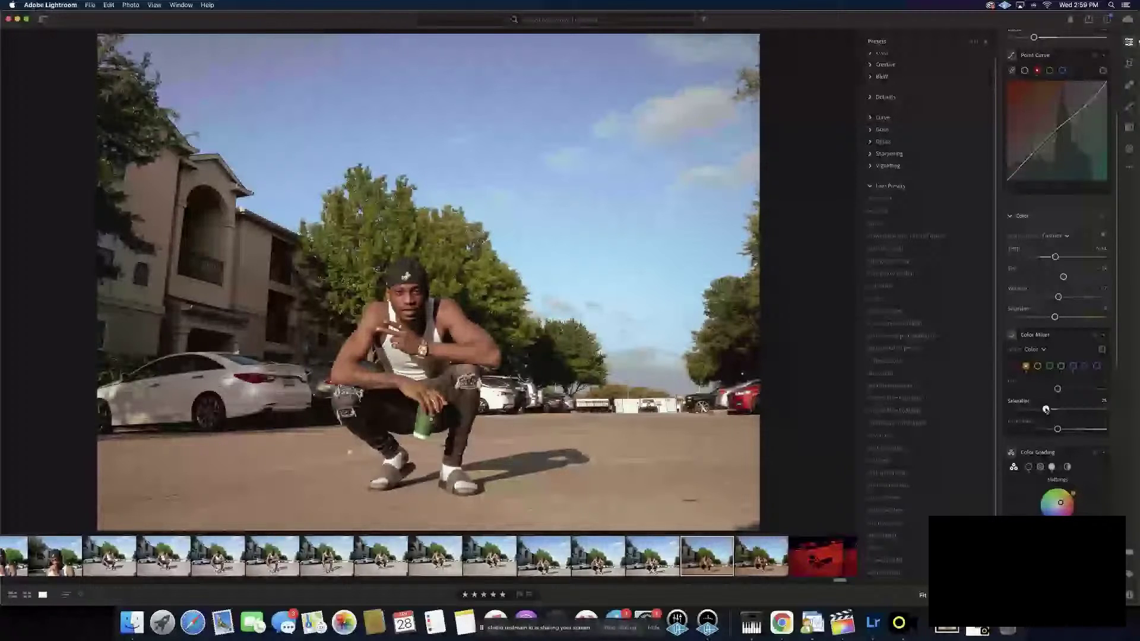
left_click_drag(1046, 410, 1067, 409)
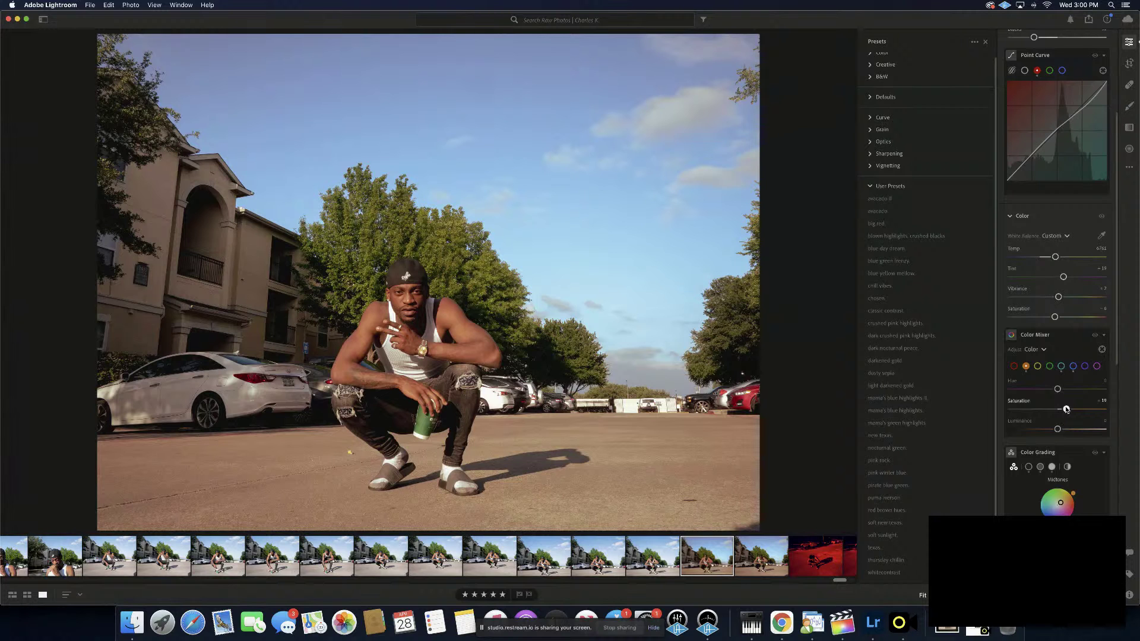
left_click_drag(1067, 409, 1056, 408)
double_click(1056, 409)
Nudge the orange saturation up slightly and lower the orange luminance slightly in the Color Mixer
mouse_move(1059, 430)
left_mouse_down()
mouse_move(1115, 431)
mouse_move(1023, 428)
mouse_move(1056, 429)
left_mouse_up()
left_click_drag(1056, 428, 1059, 430)
mouse_move(1057, 410)
left_mouse_down()
mouse_move(1043, 410)
mouse_move(1053, 409)
left_mouse_up()
left_click_drag(1053, 409, 1061, 410)
left_click_drag(1058, 429, 1054, 431)
left_click_drag(1054, 430, 1053, 430)
Paste the copied edit settings onto the neighbouring unedited photo from the same parking-lot series
key("super+v")
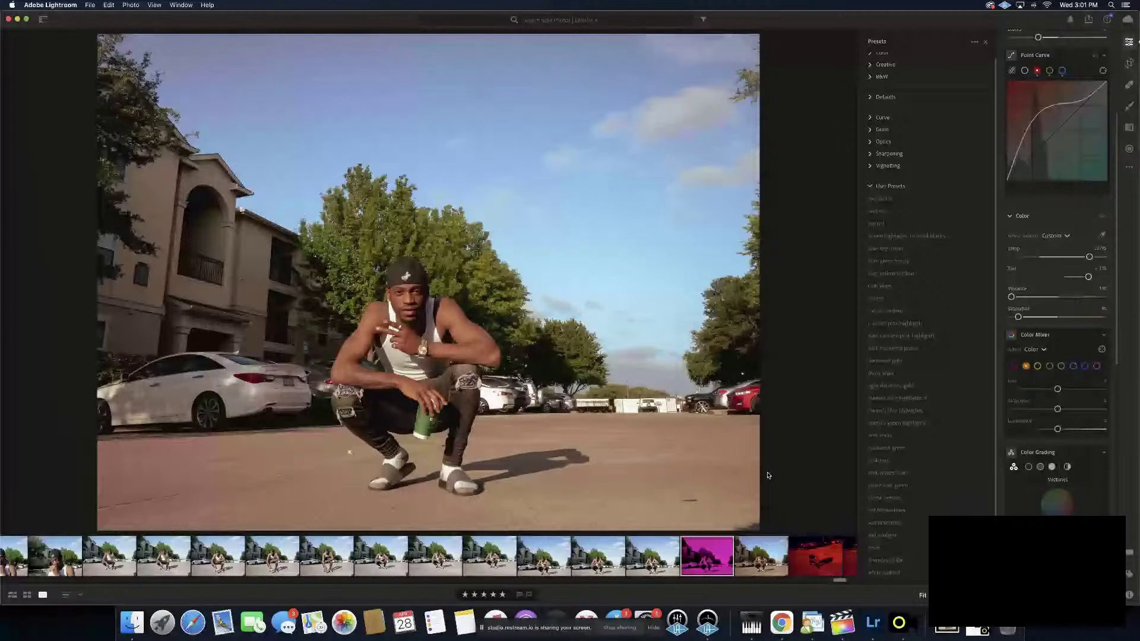
scroll(1044, 291, "down", 5)
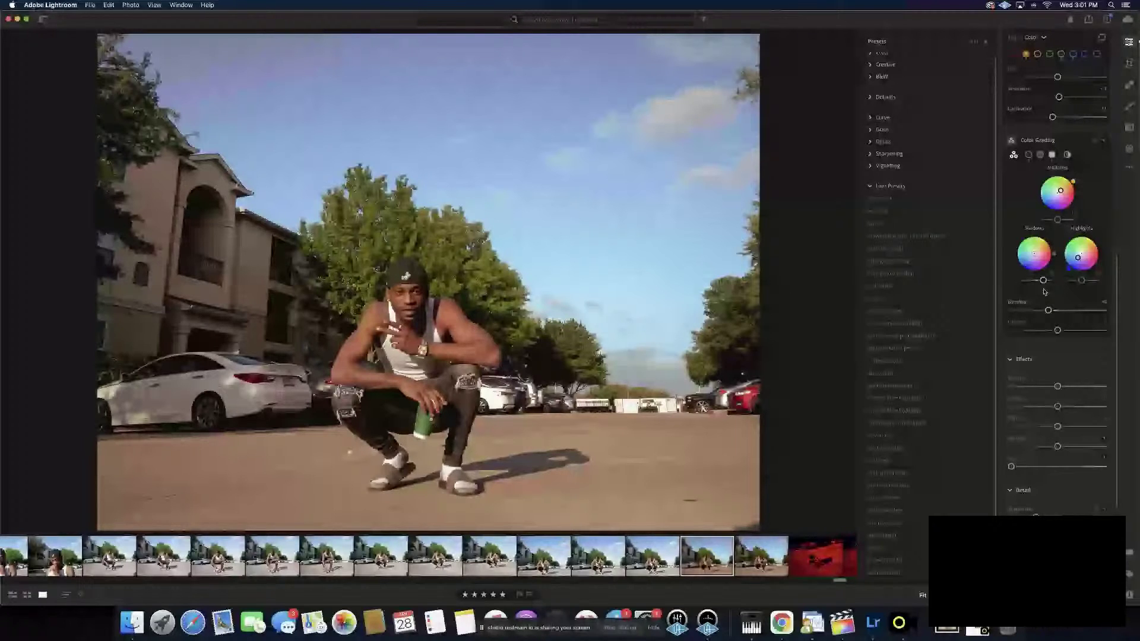
key("Right")
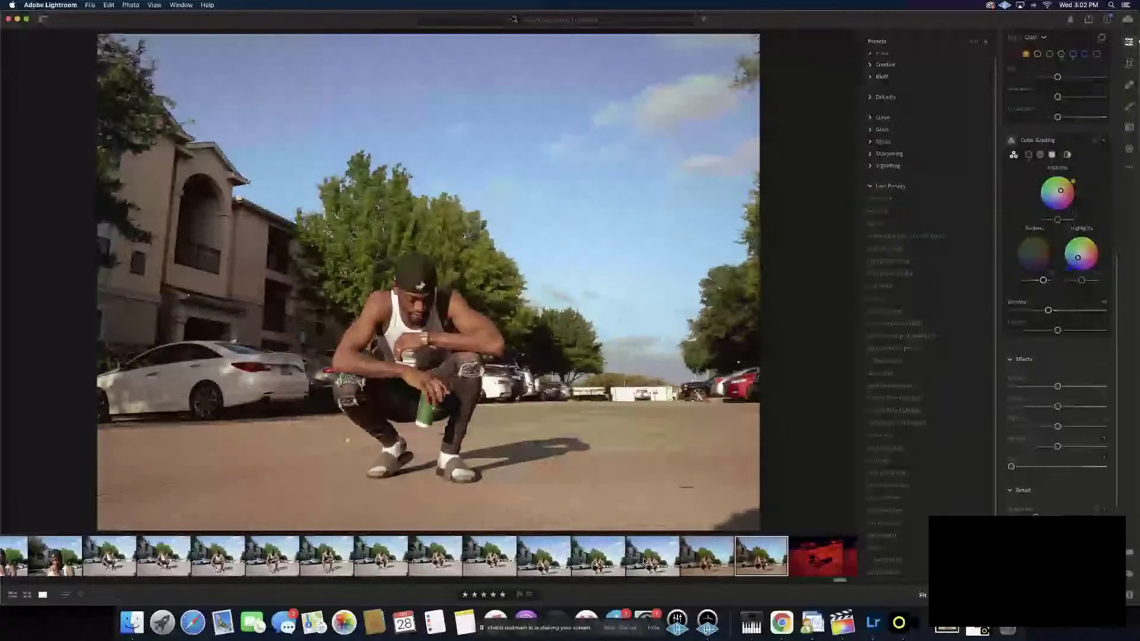
left_click(645, 562)
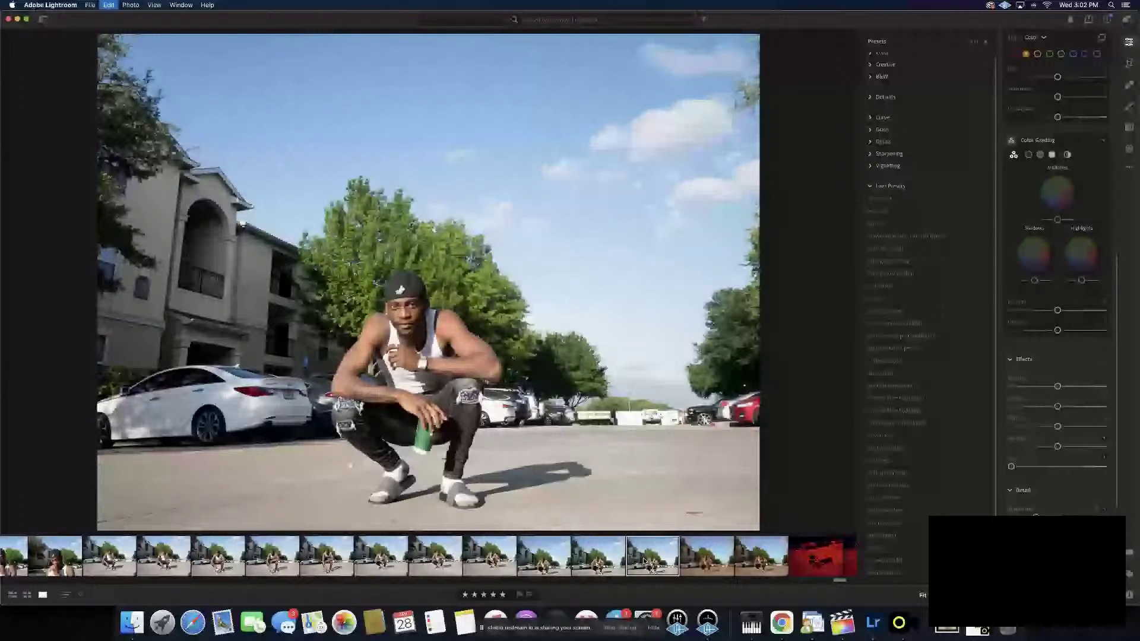
key("super+v")
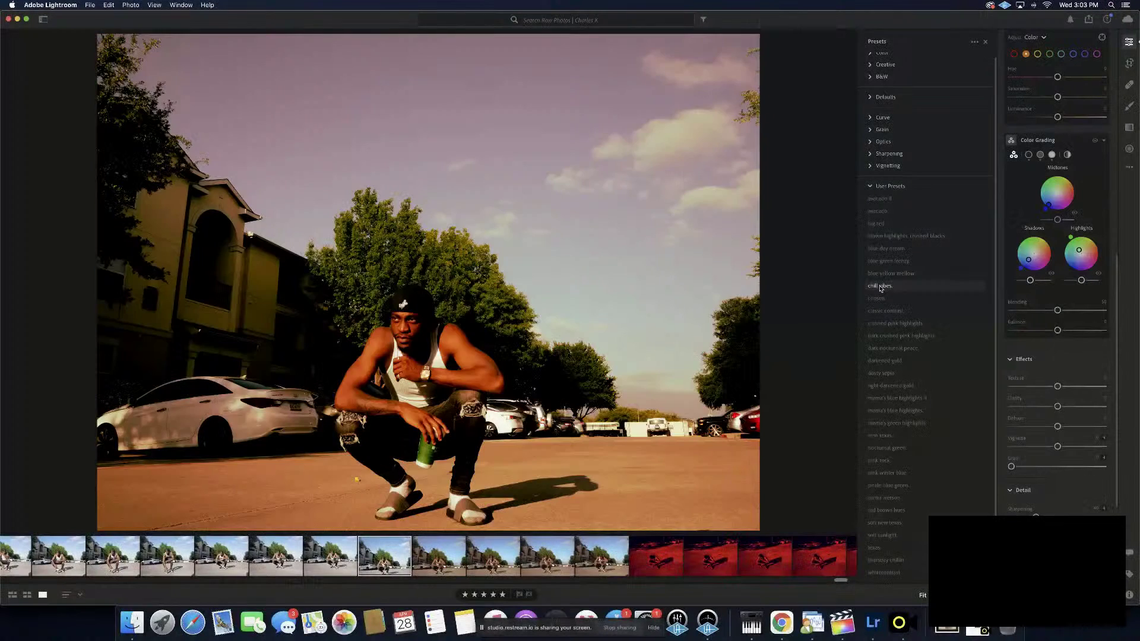
Try user presets such as chill vibes and blown highlights, crushed blacks on an unedited photo, and apply the blue highlights preset
left_click(881, 286)
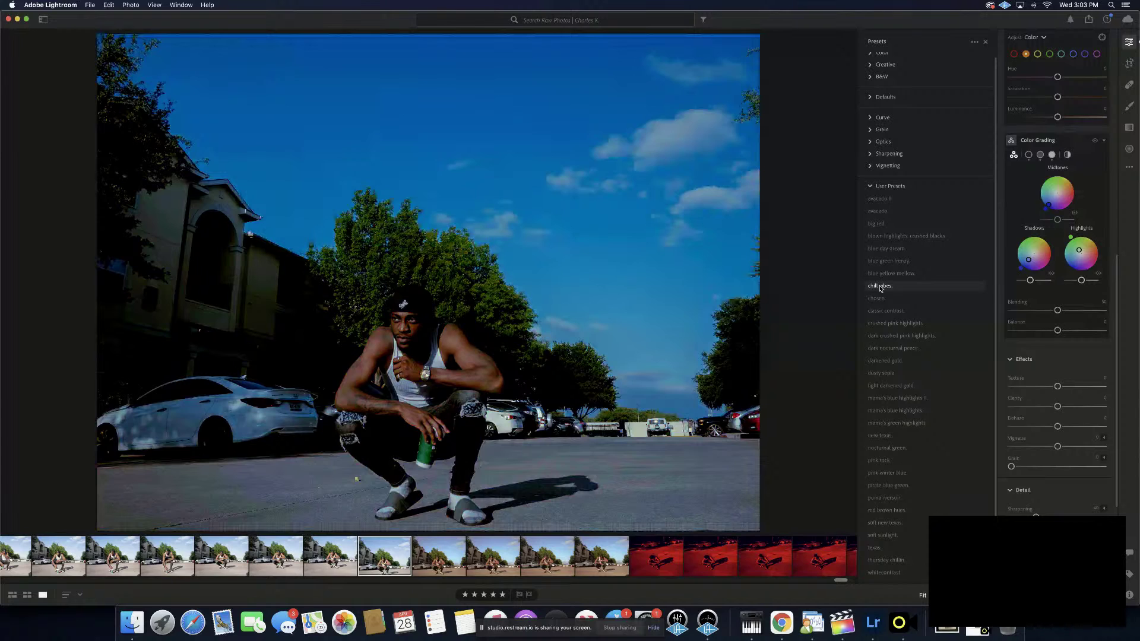
left_click(884, 249)
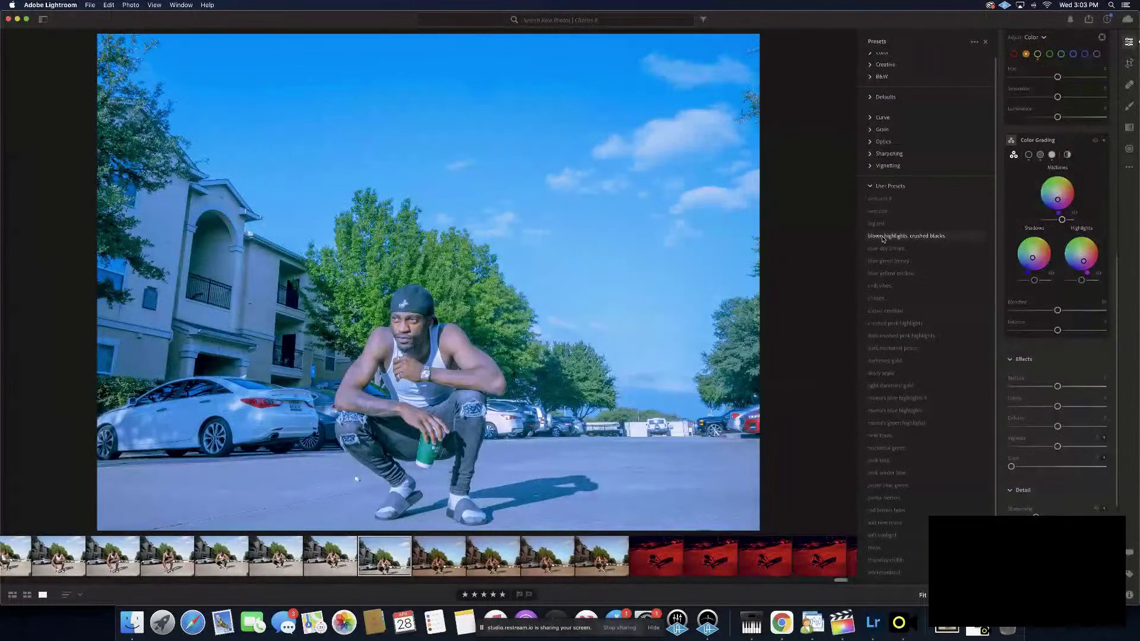
left_click(883, 237)
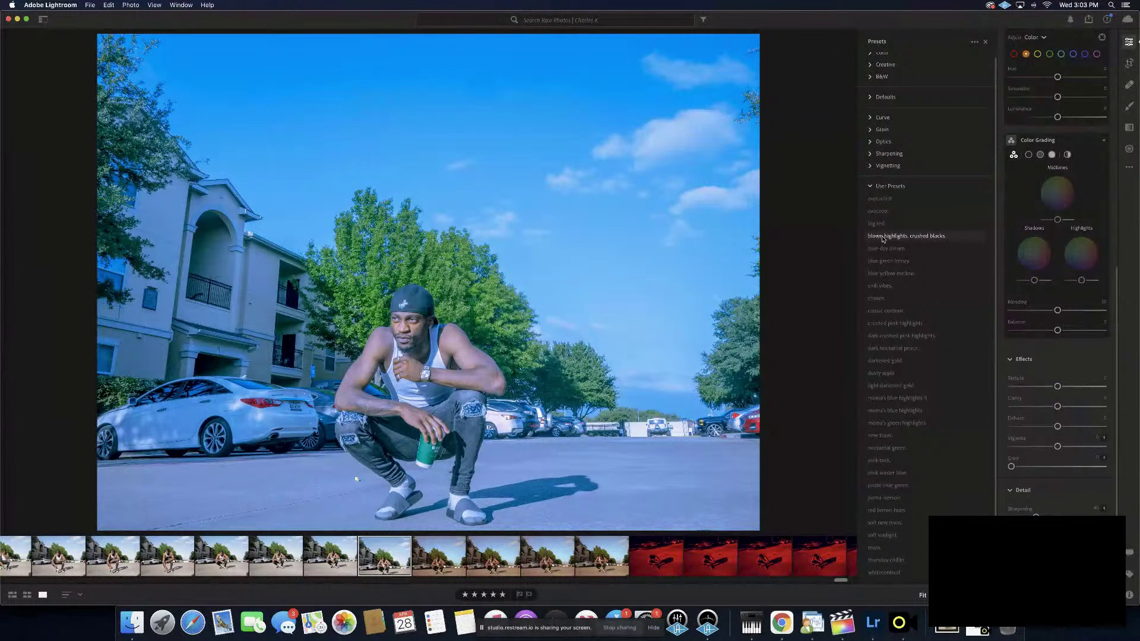
left_click(885, 212)
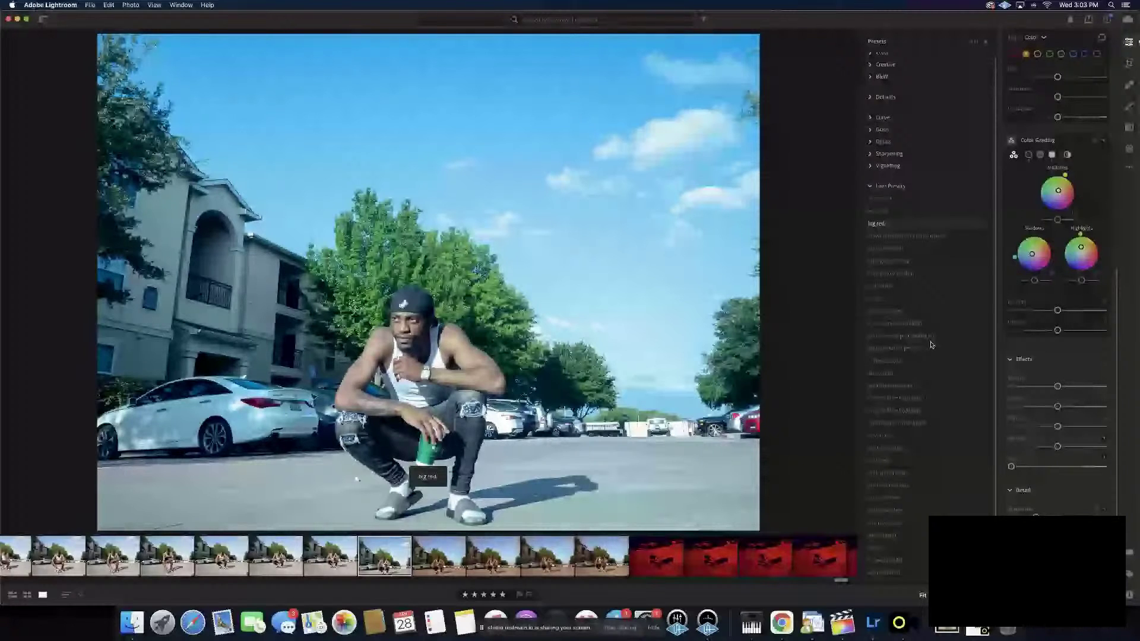
left_click(918, 411)
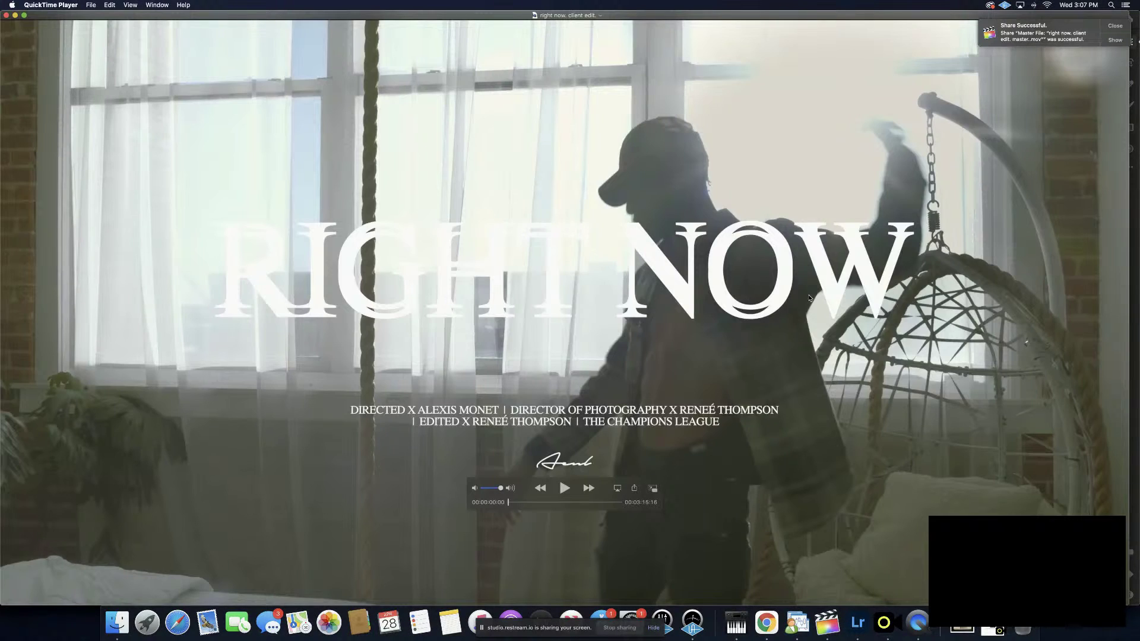
Play the exported "right now. client edit" video in QuickTime Player, dismiss the share notification and close the video
key("space")
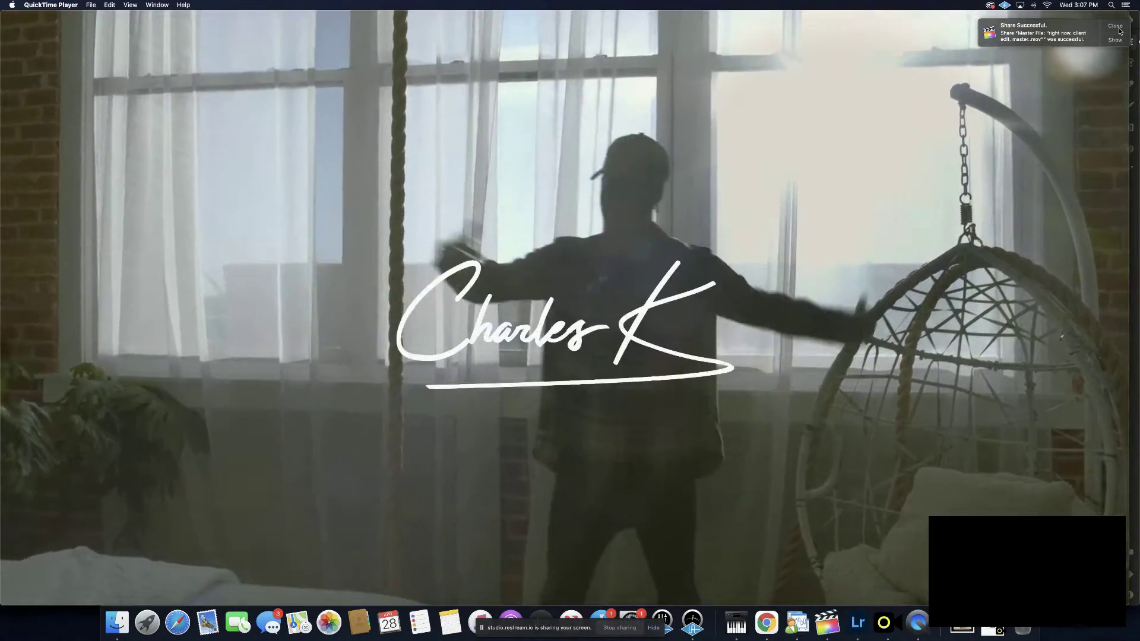
left_click(1116, 25)
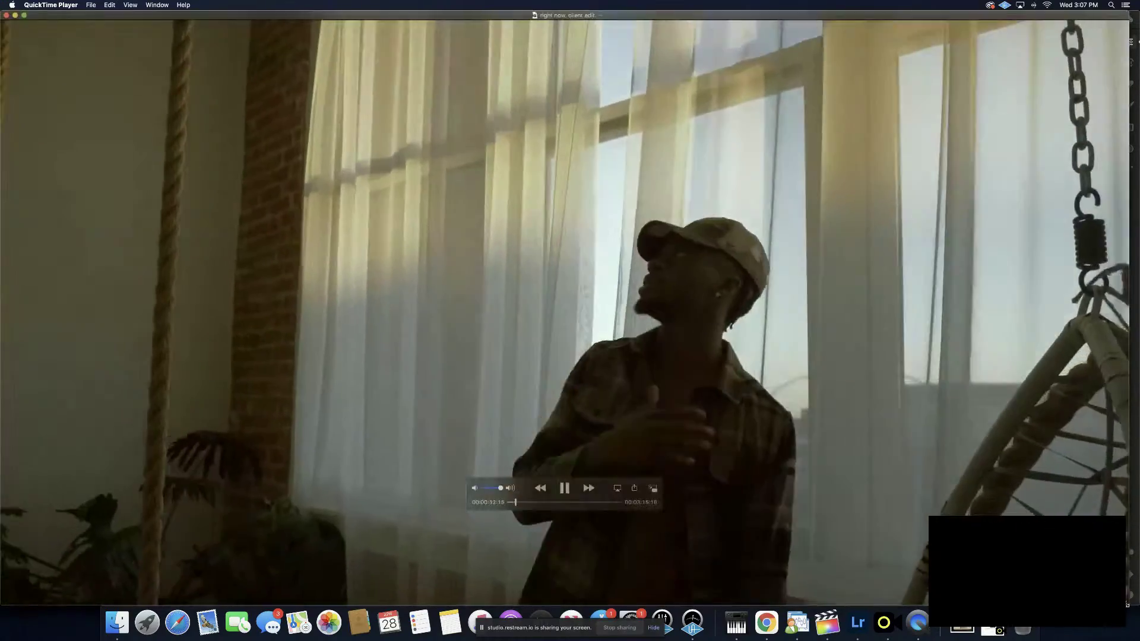
key("Escape")
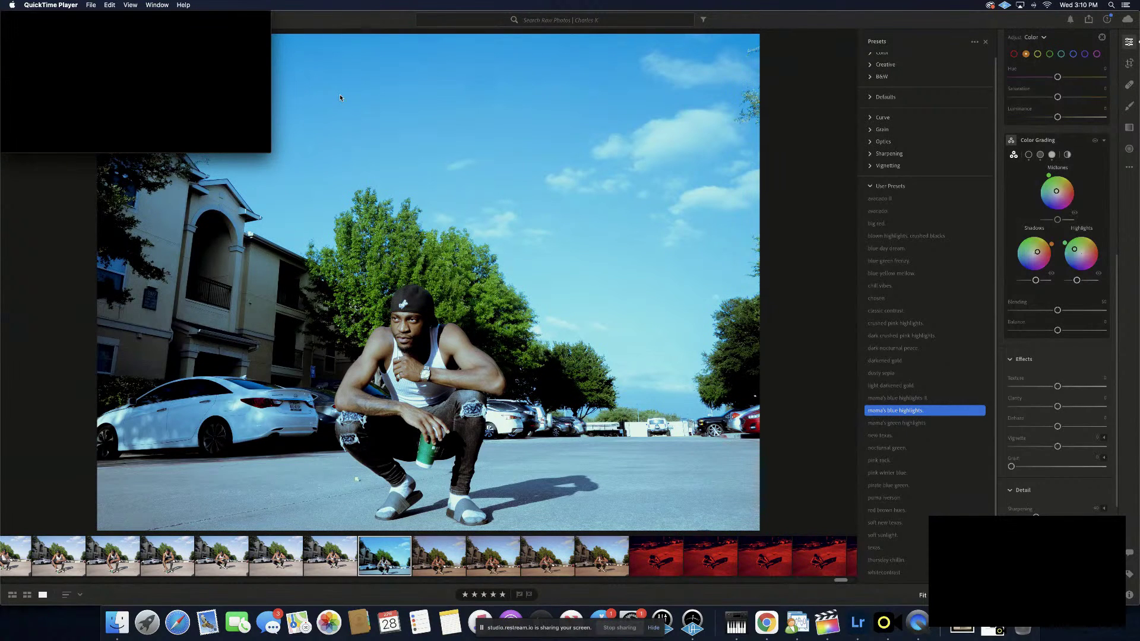
left_click(6, 16)
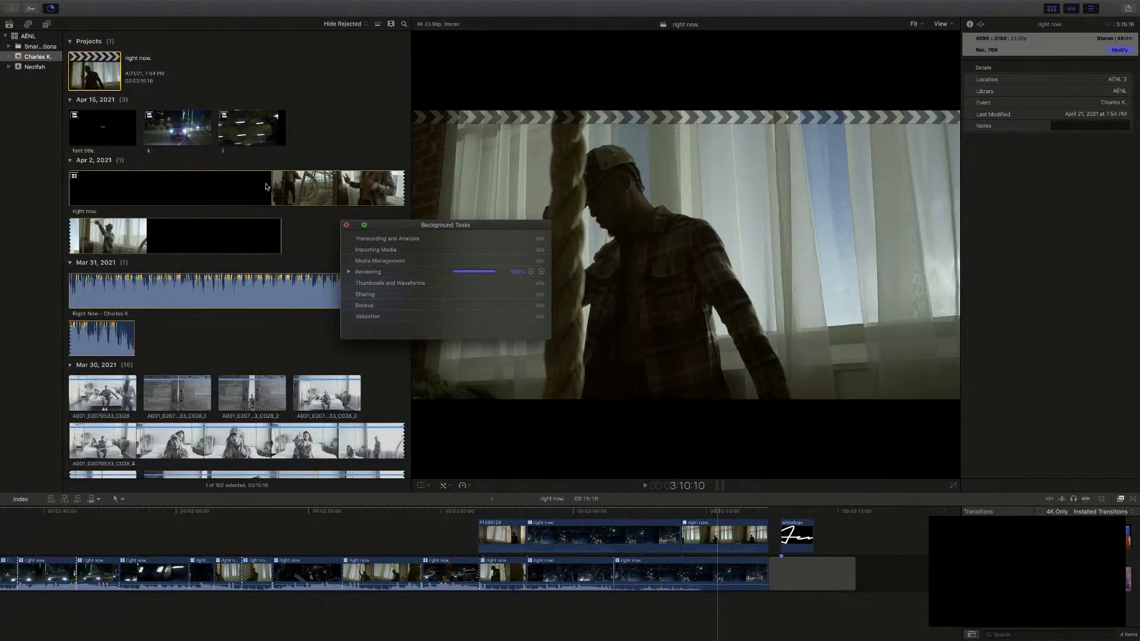
In Final Cut Pro, close the Background Tasks window and select the last event in the AËNL library
left_click(347, 226)
left_click(28, 67)
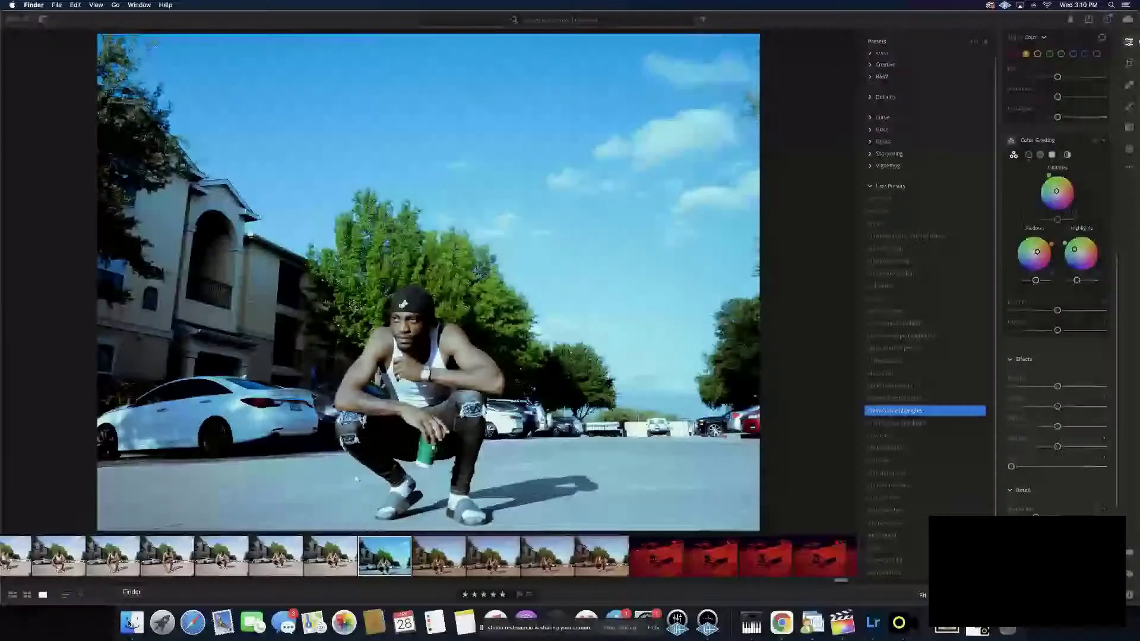
In Finder, open the AËNL 3 drive and select the AËNL library file
left_click(130, 623)
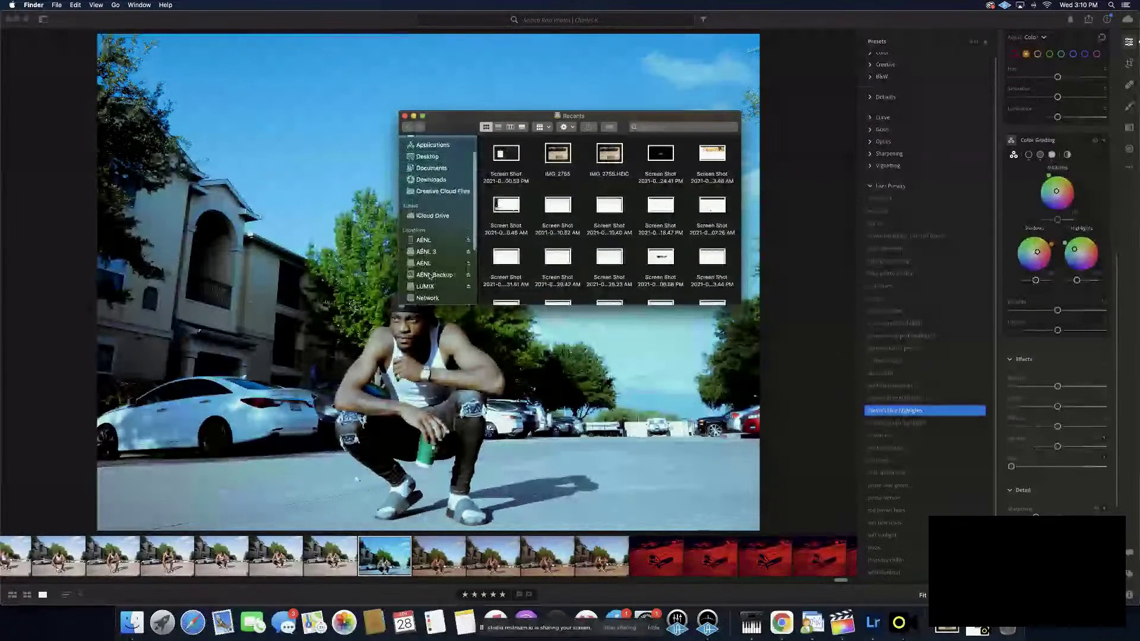
left_click(426, 239)
left_click(513, 158)
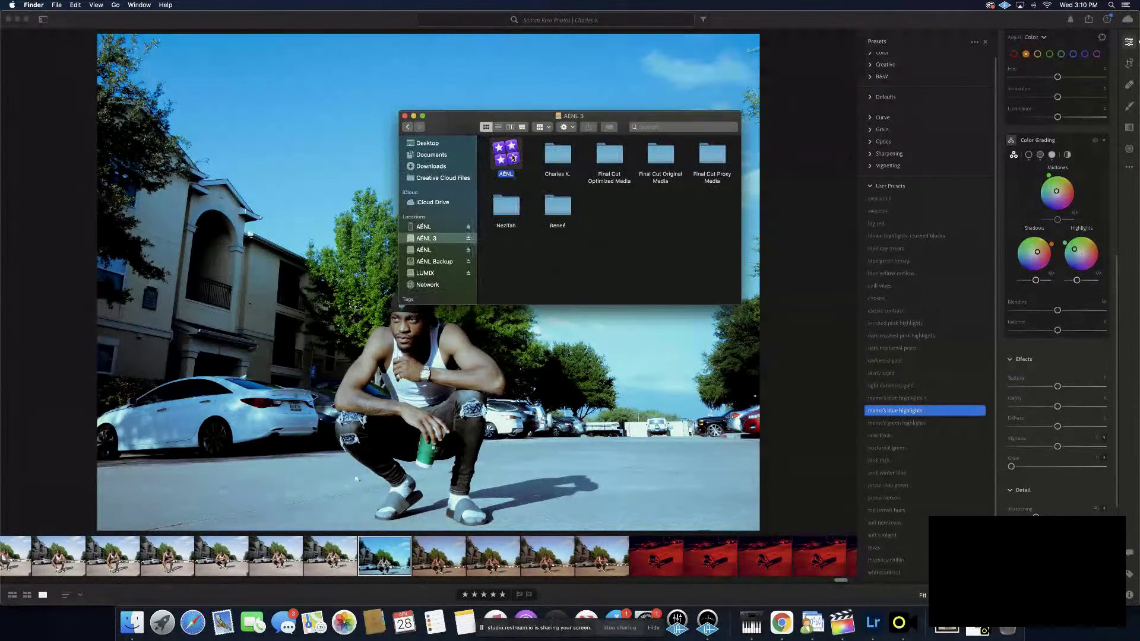
Open the 2021-03-18 folder in Final Cut Optimized Media on the AËNL 3 drive and look through its clips
right_click(512, 157)
left_click(650, 225)
double_click(611, 156)
left_click(509, 158)
double_click(510, 158)
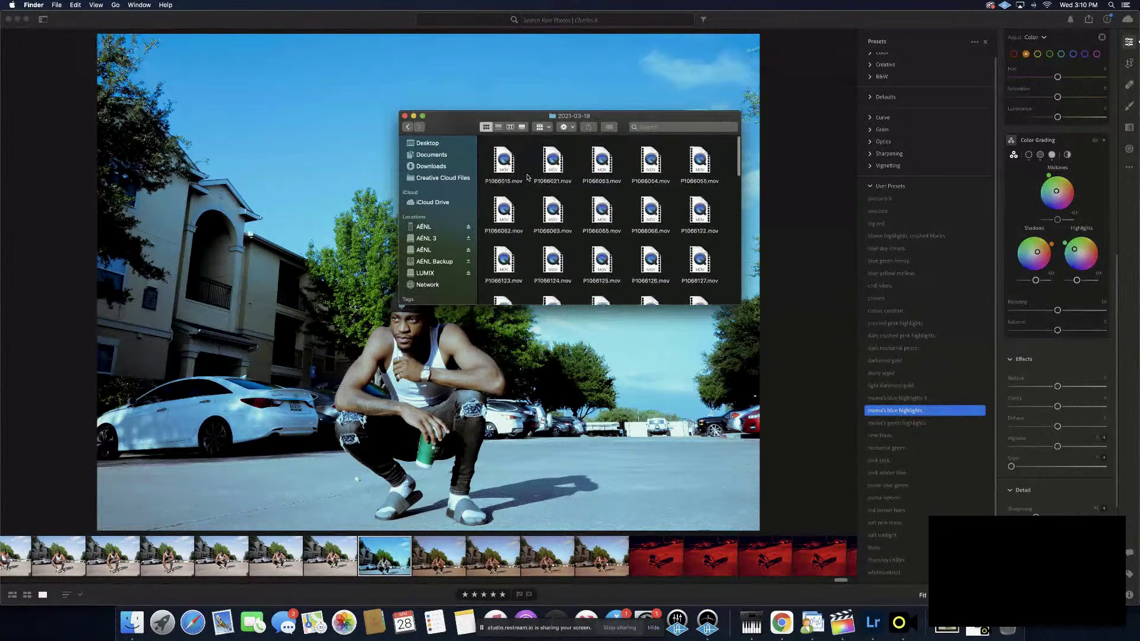
scroll(527, 177, "up", 3)
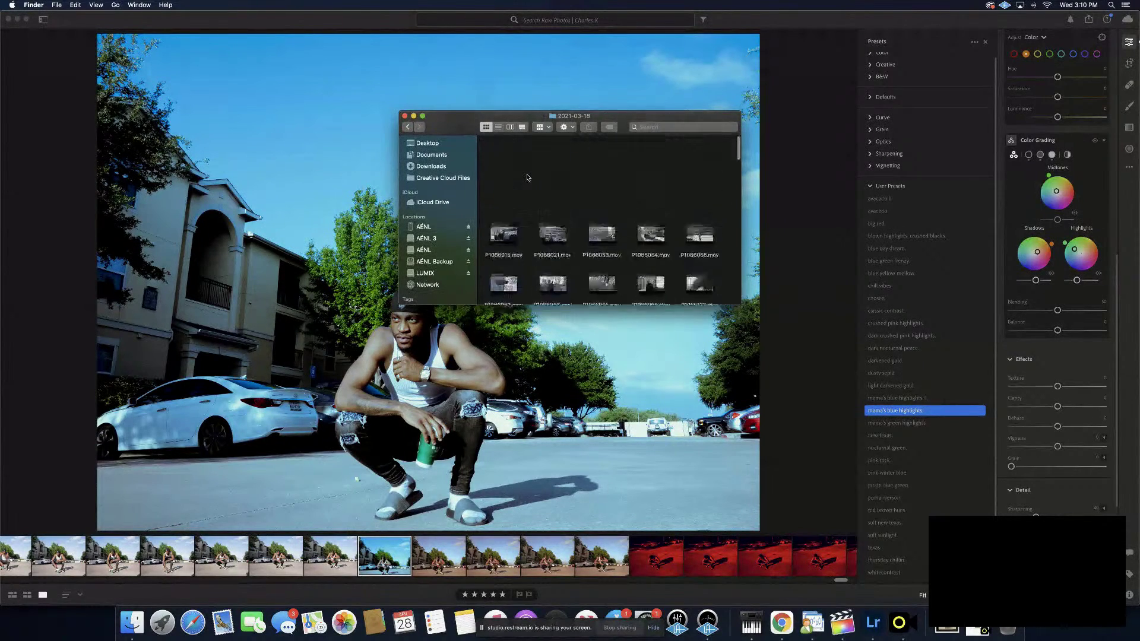
scroll(525, 177, "down", 10)
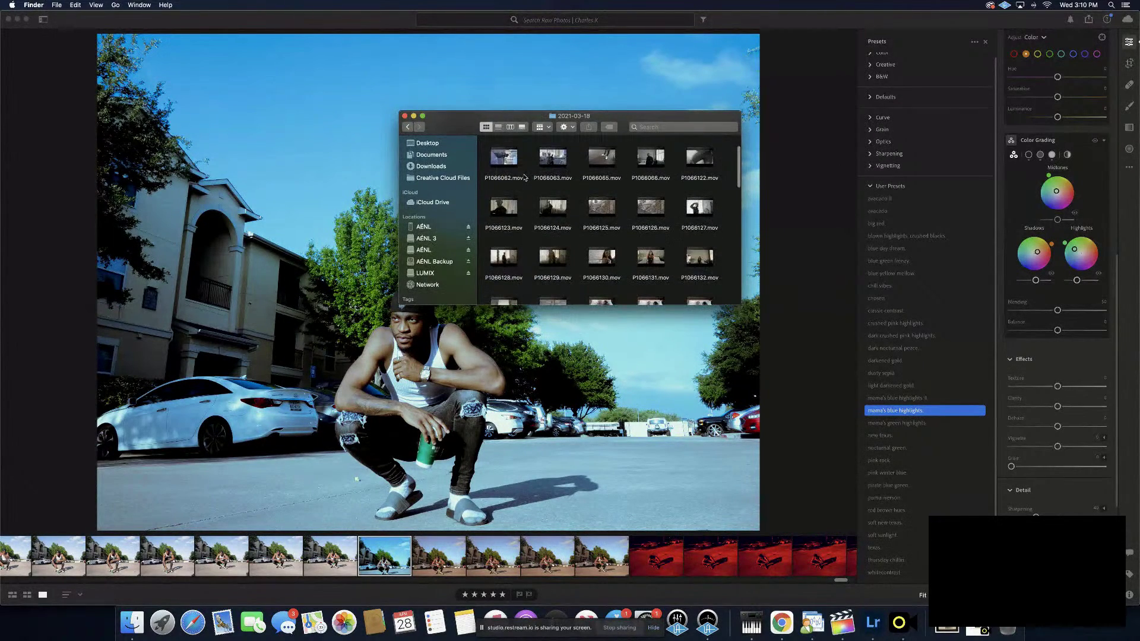
scroll(525, 177, "down", 5)
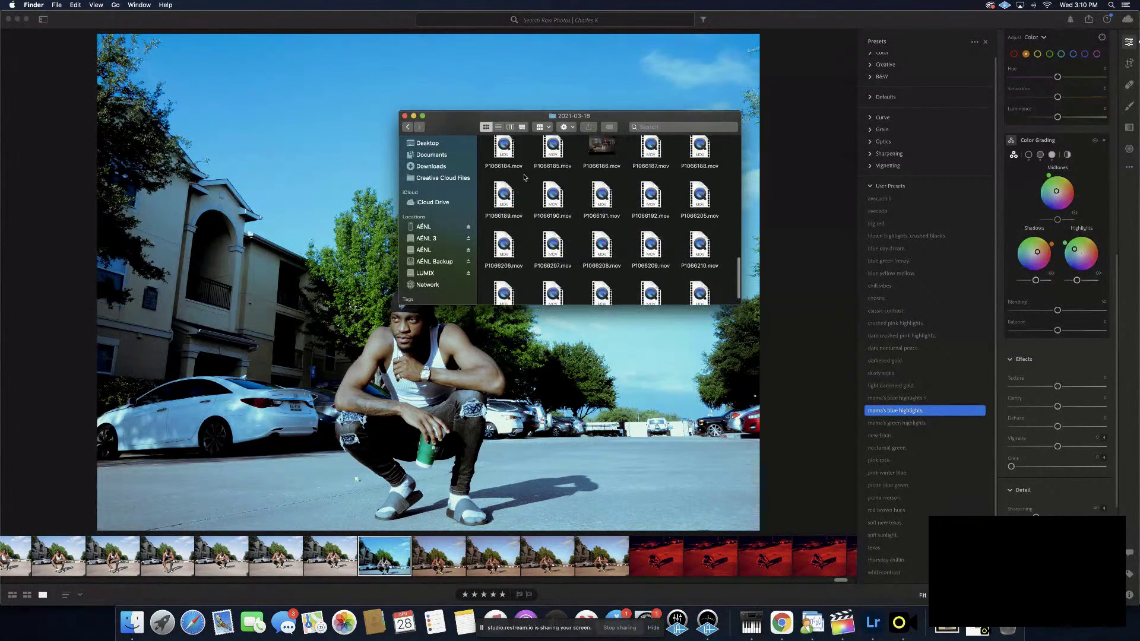
scroll(525, 177, "down", 1)
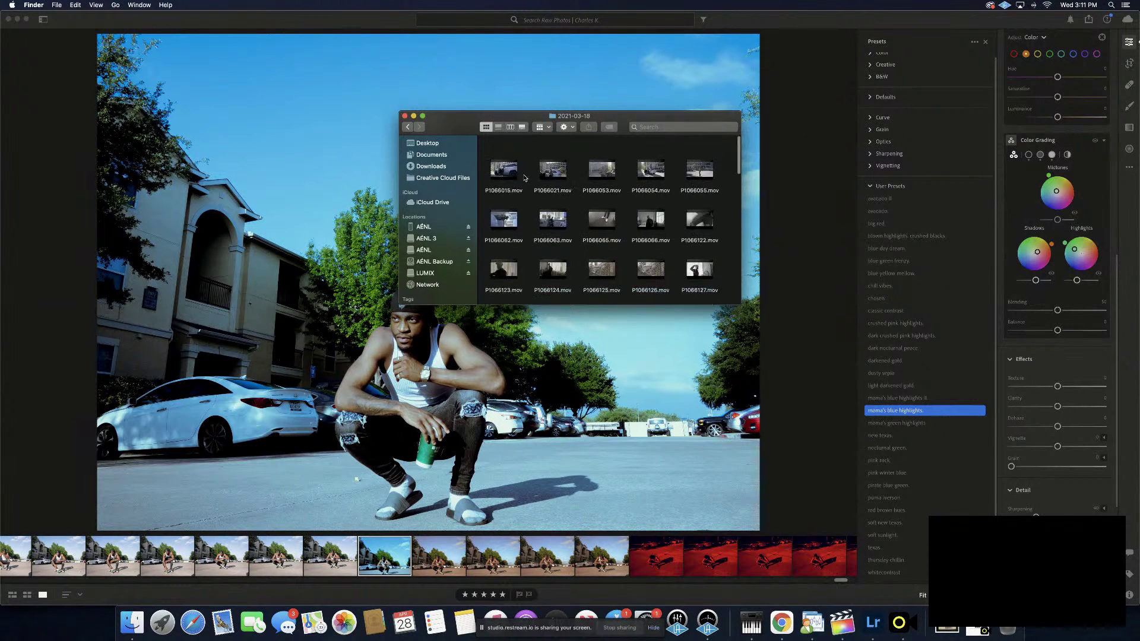
Check the contents of the 2021-03-30 and 2021-03-31 optimized media folders and recheck 2021-03-18
left_click(408, 128)
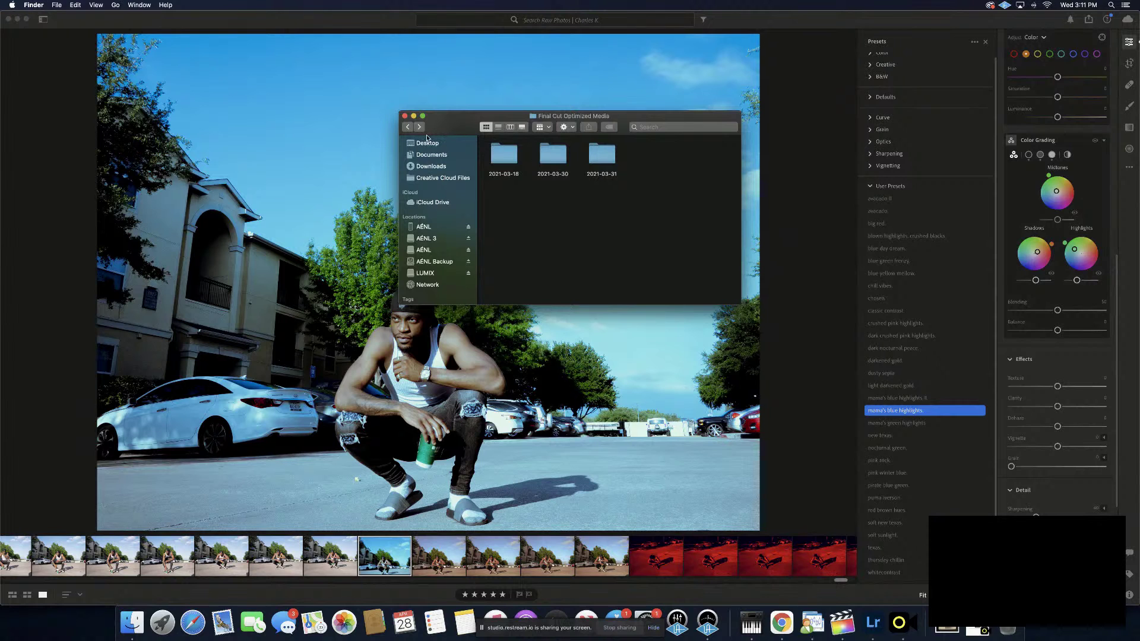
double_click(556, 160)
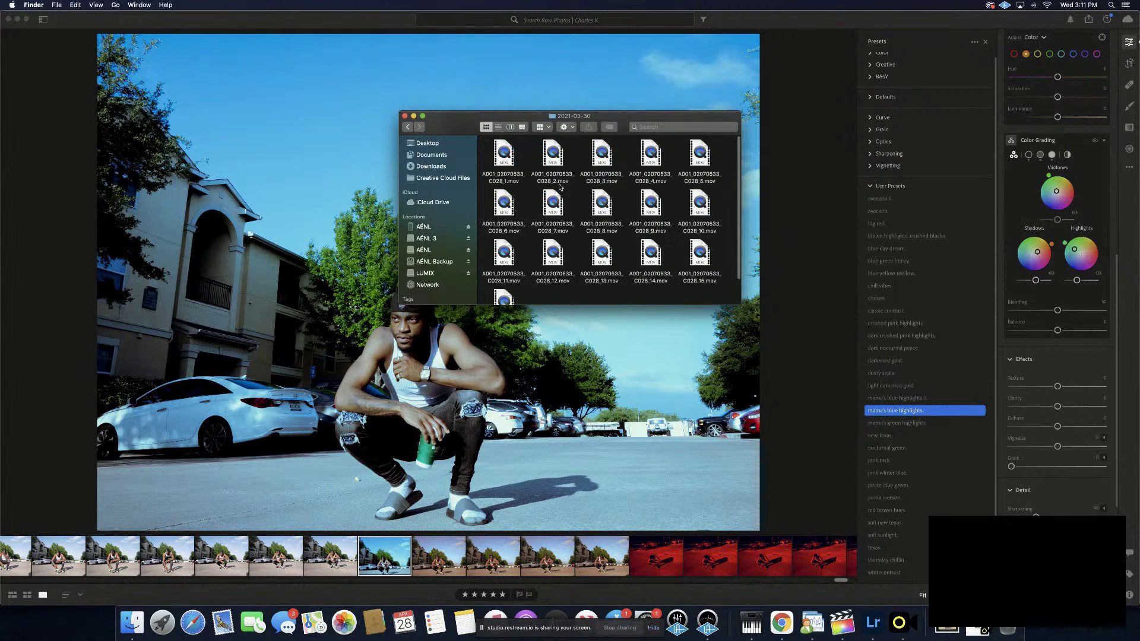
scroll(533, 183, "down", 2)
scroll(533, 183, "up", 2)
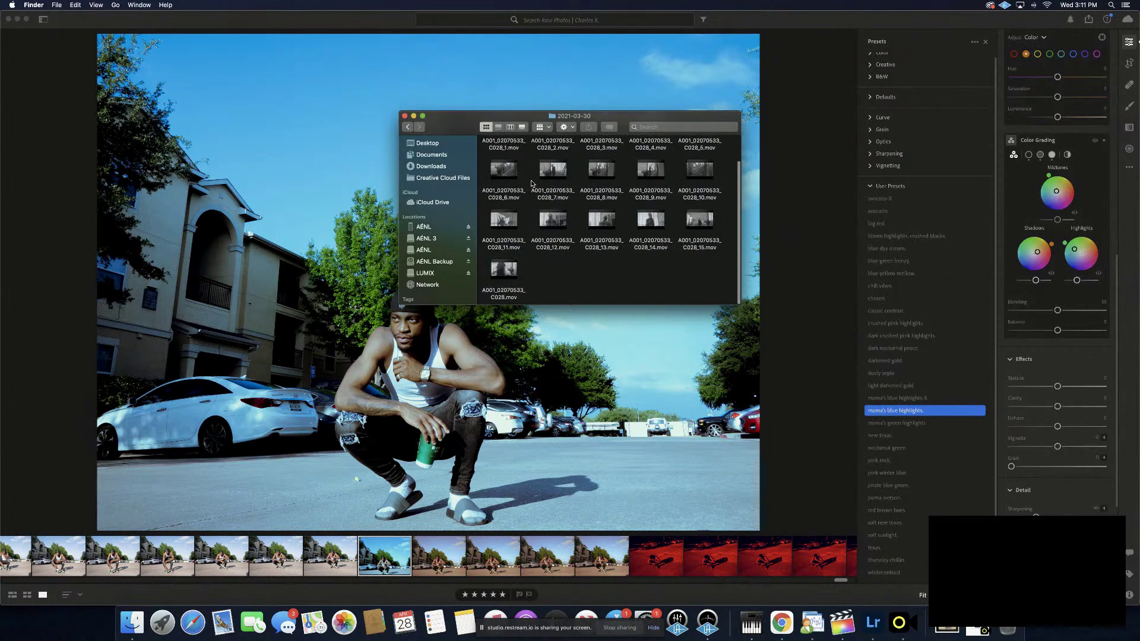
left_click(408, 127)
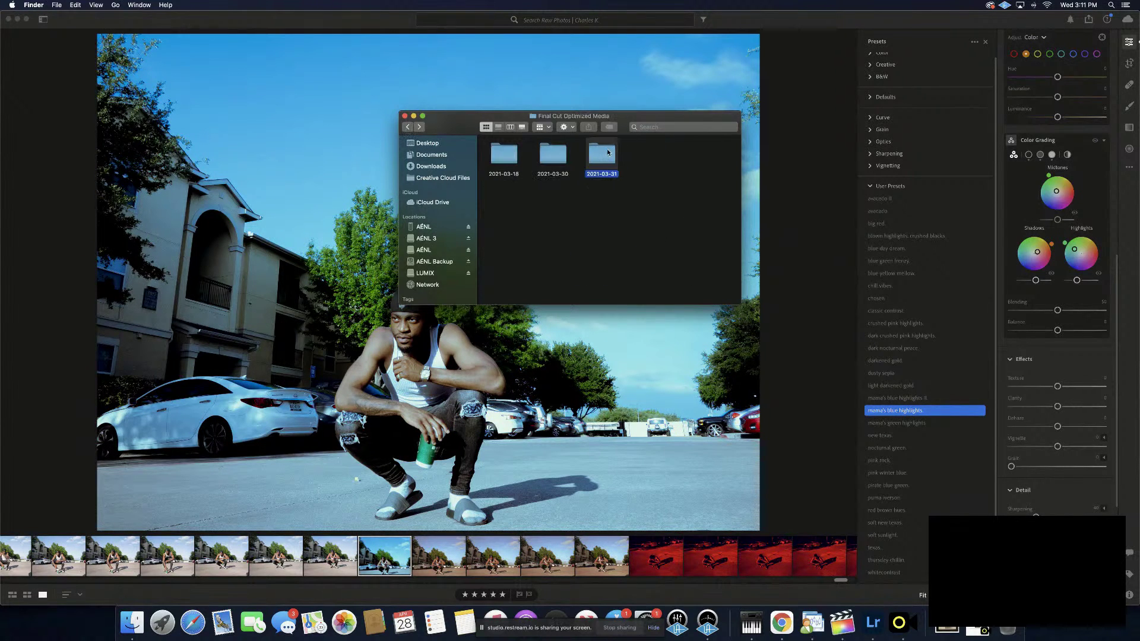
double_click(608, 153)
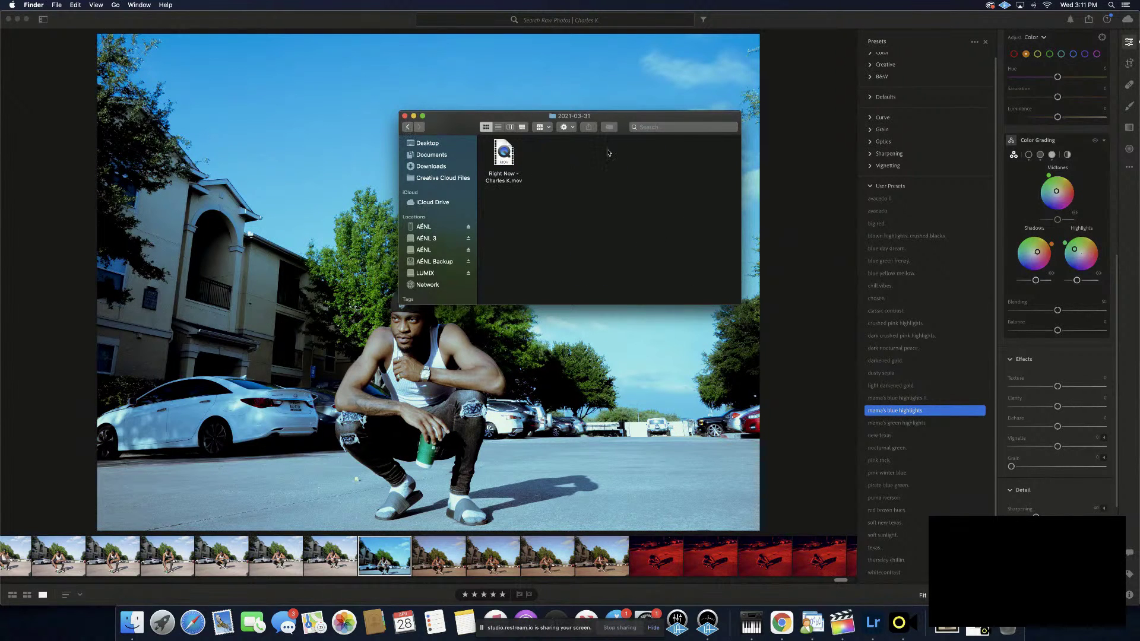
left_click(407, 128)
left_click(511, 157)
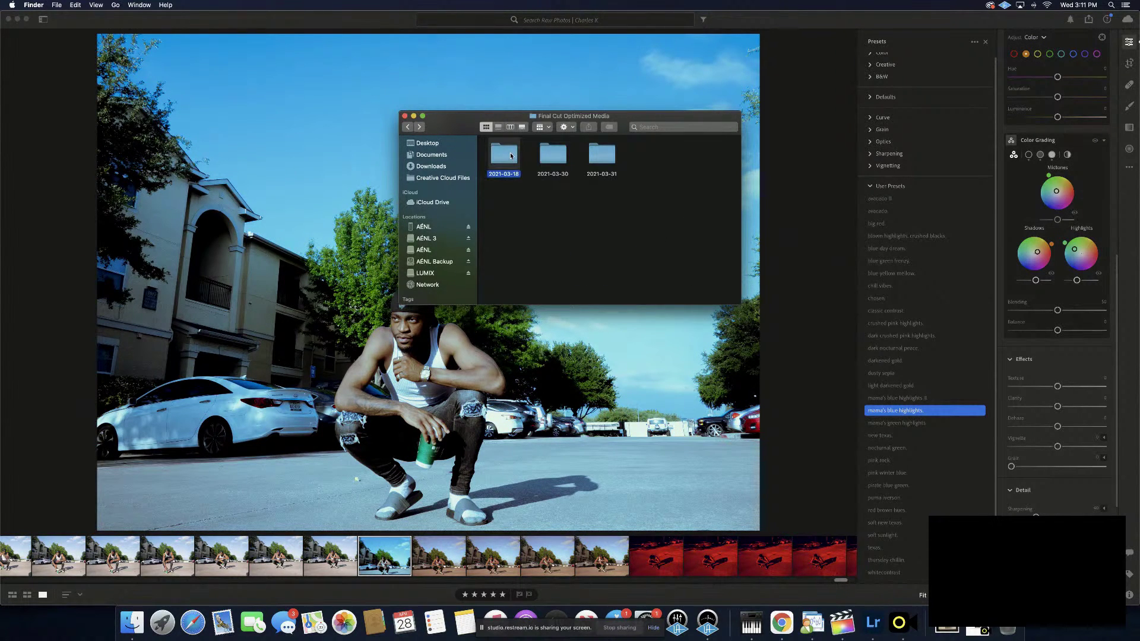
double_click(511, 156)
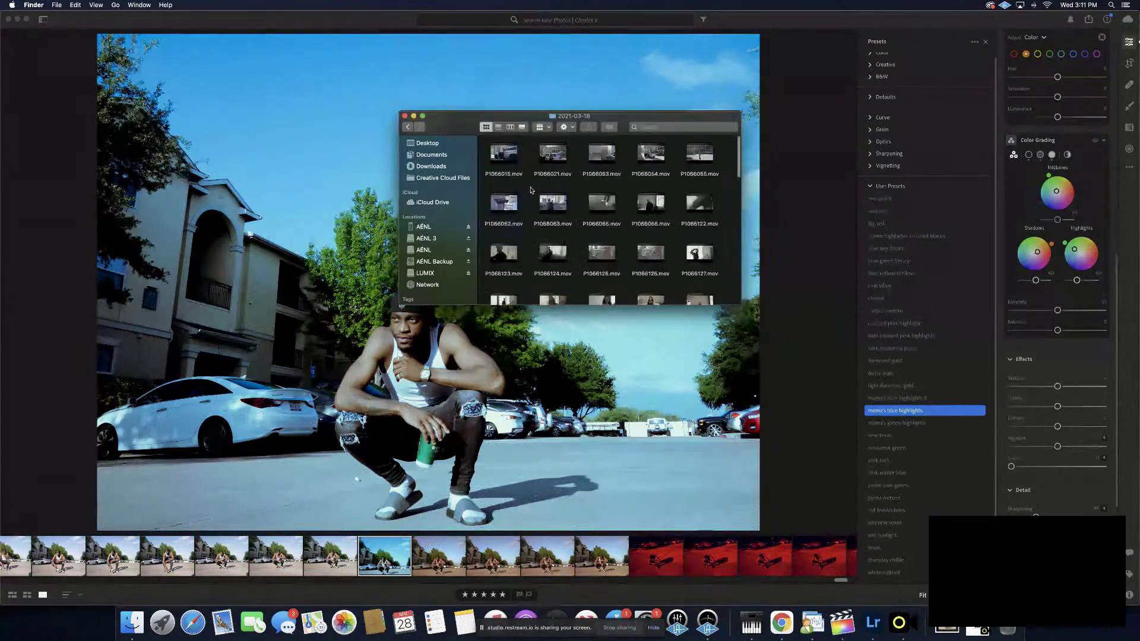
left_click(407, 127)
Move the 2021-03-18 and 2021-03-30 folders in Final Cut Optimized Media to the Trash
left_click_drag(581, 195, 504, 148)
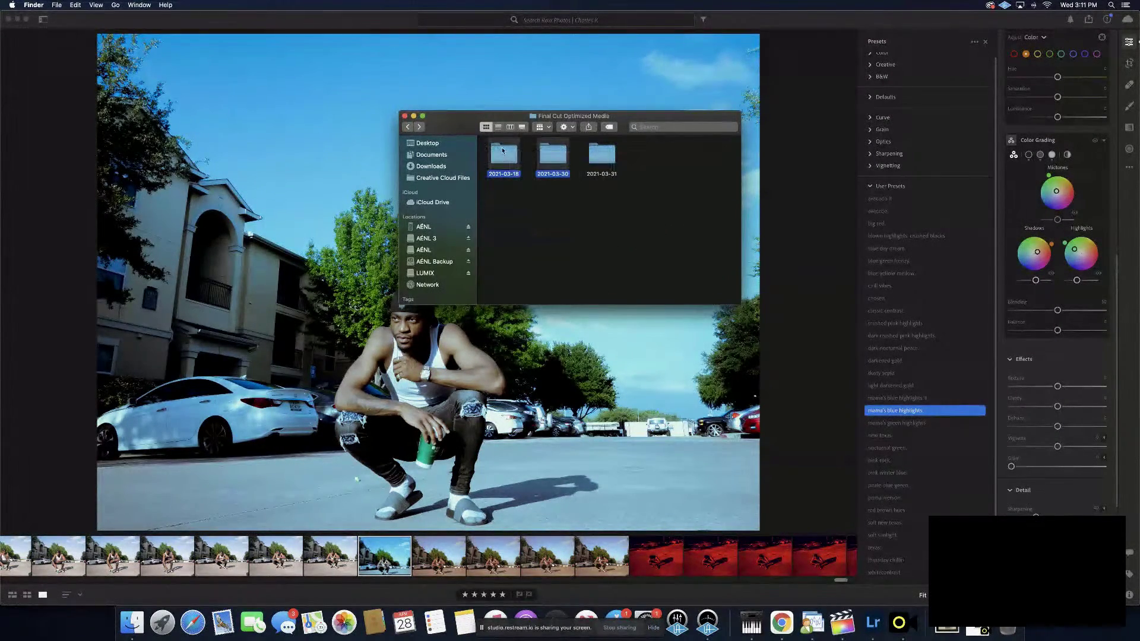
right_click(501, 146)
left_click(541, 183)
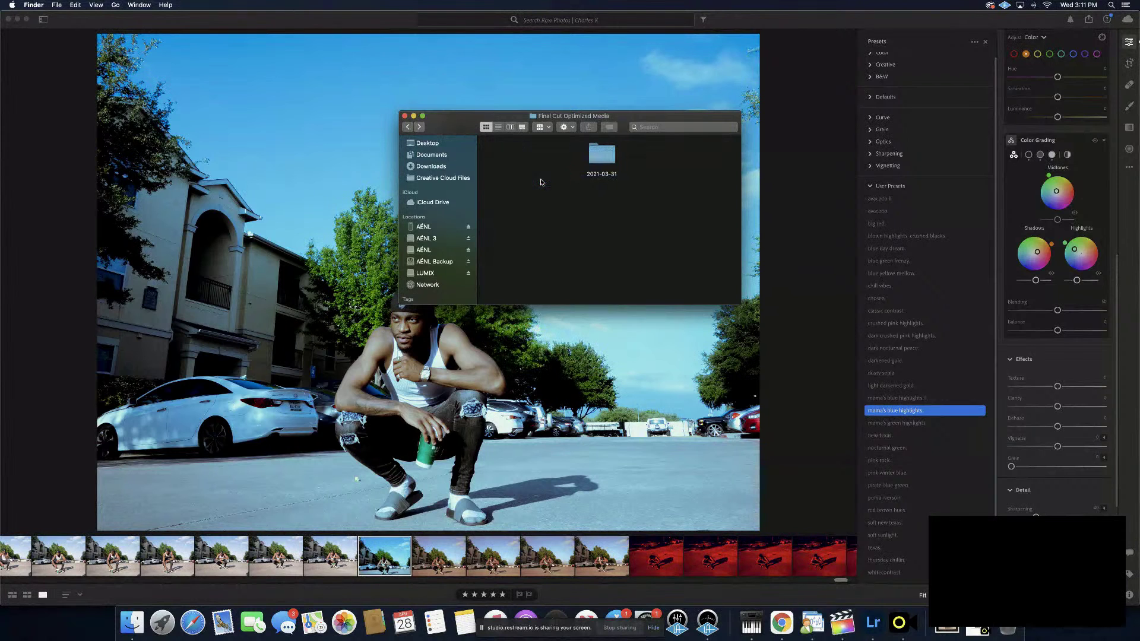
right_click(533, 240)
mouse_move(591, 323)
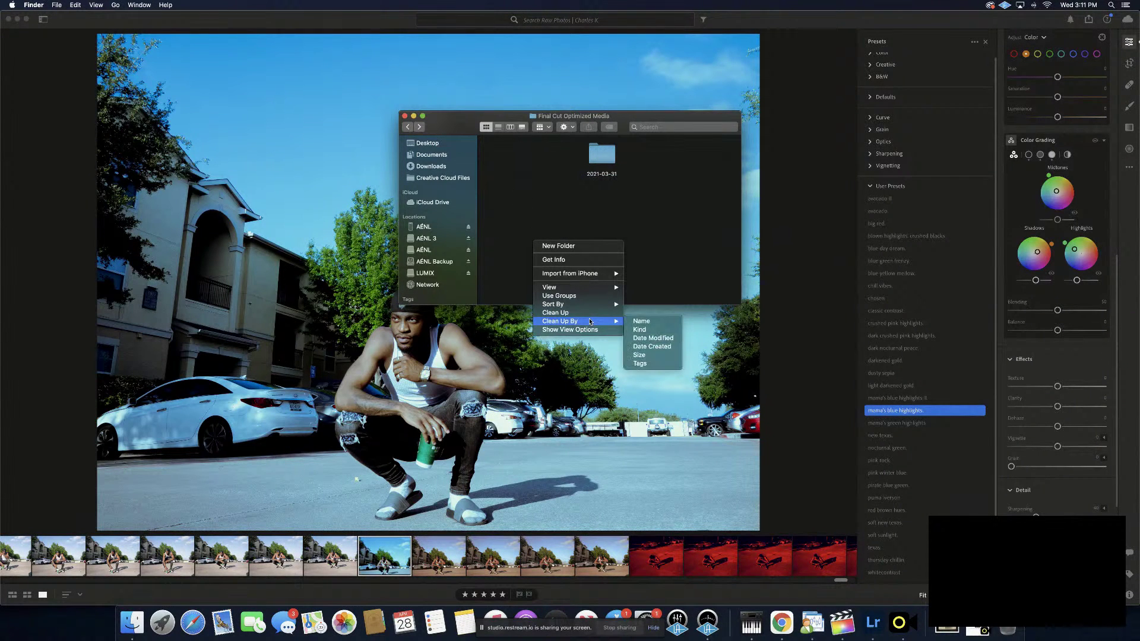
left_click(641, 332)
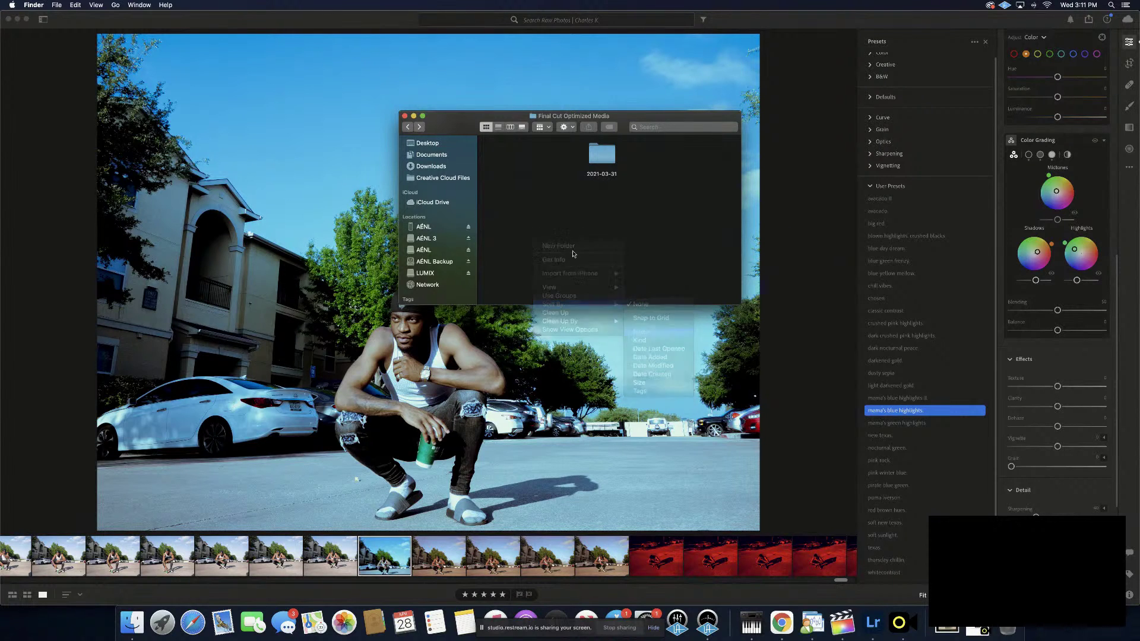
Check the 2017-09-08, 2019-02-28 and 2021-04-28 folders in Final Cut Original Media and return to the AËNL 3 drive
left_click(409, 127)
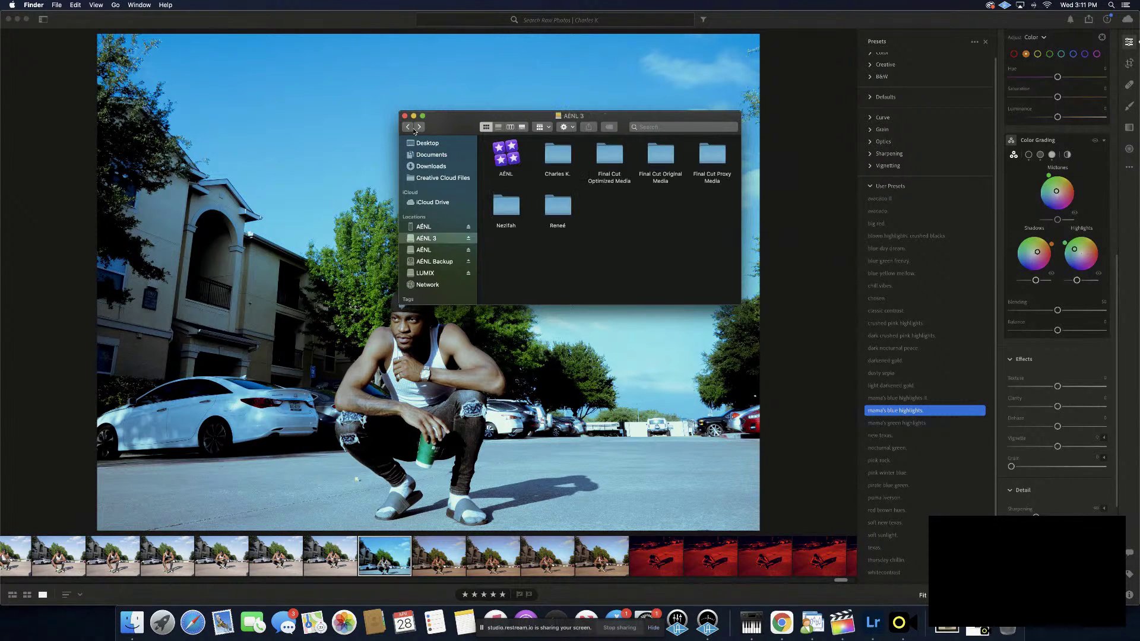
double_click(664, 155)
double_click(491, 155)
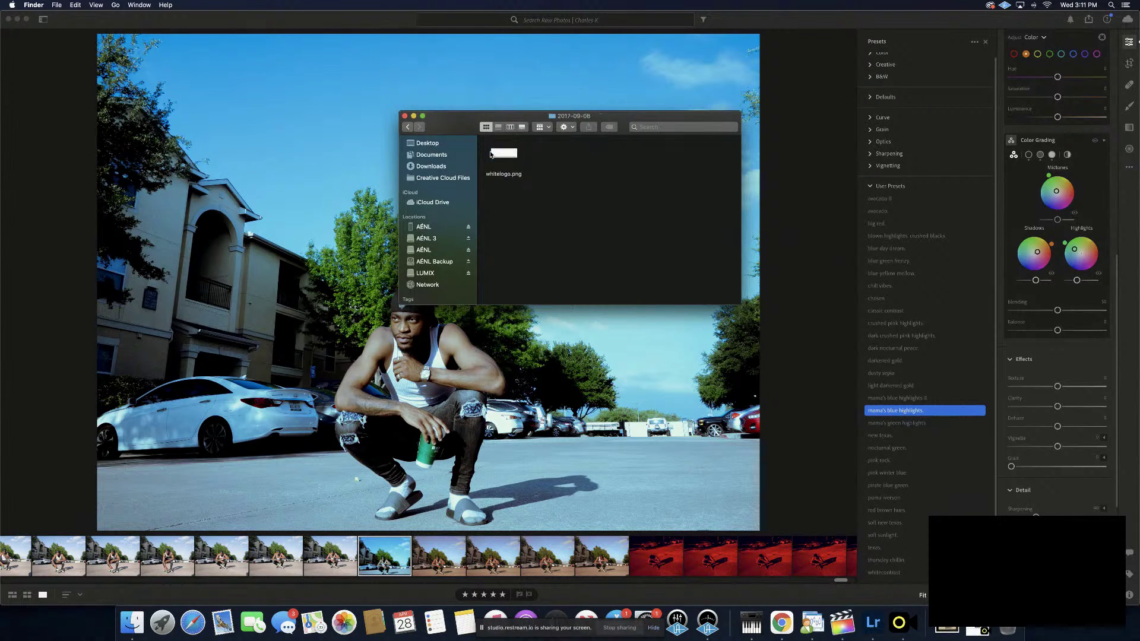
left_click(407, 126)
left_click(564, 157)
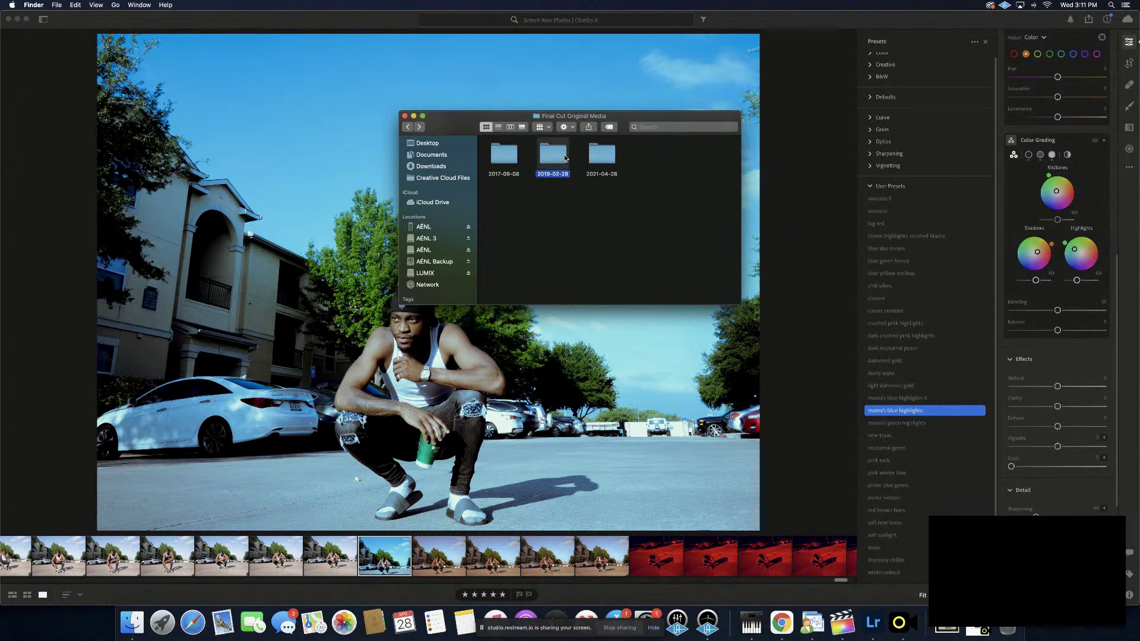
double_click(566, 158)
left_click(408, 126)
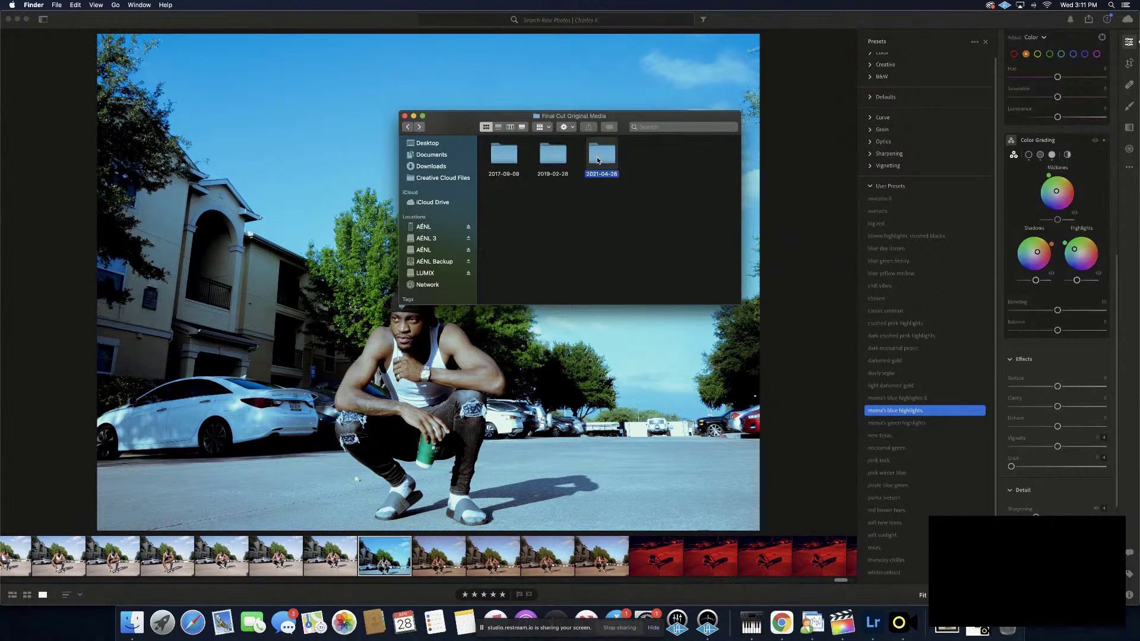
double_click(601, 155)
left_click(408, 127)
left_click(408, 128)
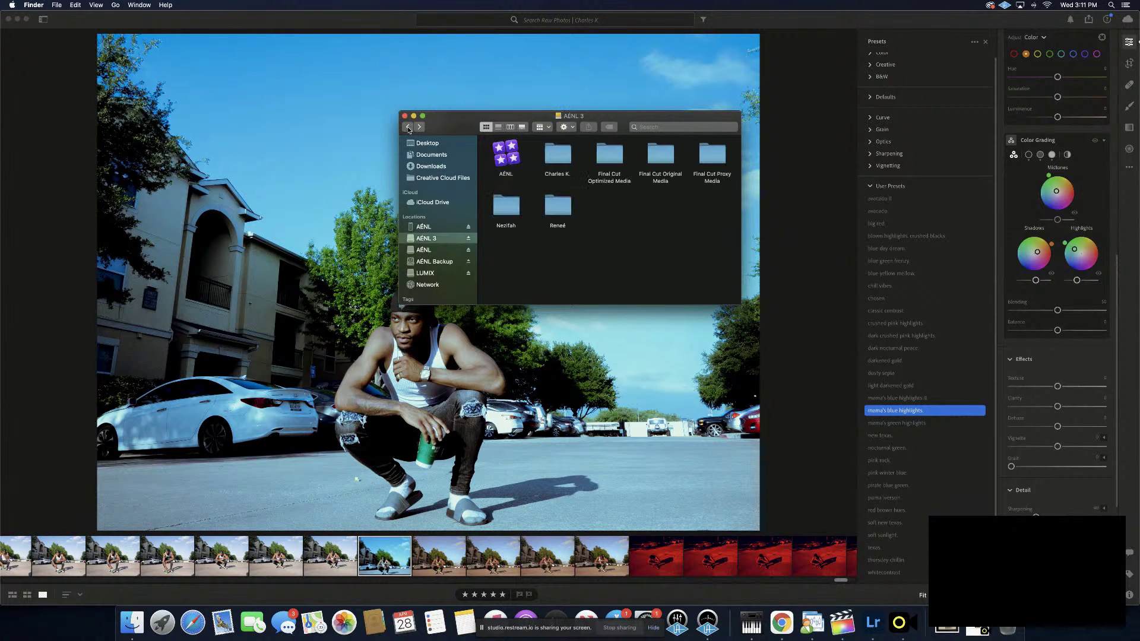
Open the 2021-03-18 folder in Final Cut Proxy Media and look through its clips
double_click(697, 155)
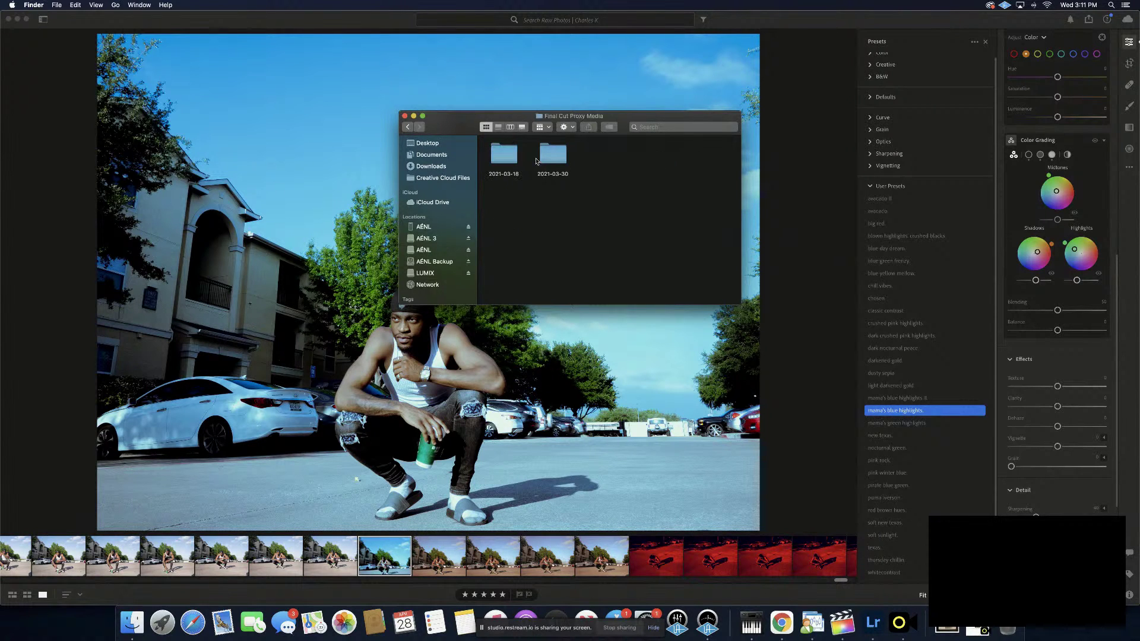
double_click(506, 156)
scroll(511, 160, "down", 3)
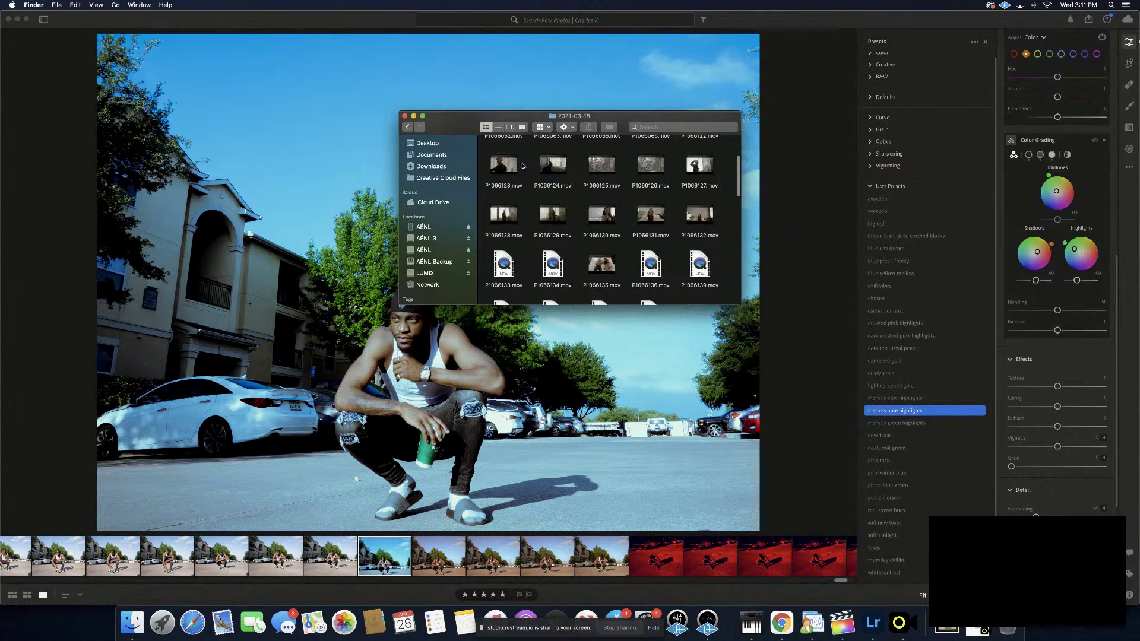
scroll(524, 166, "down", 10)
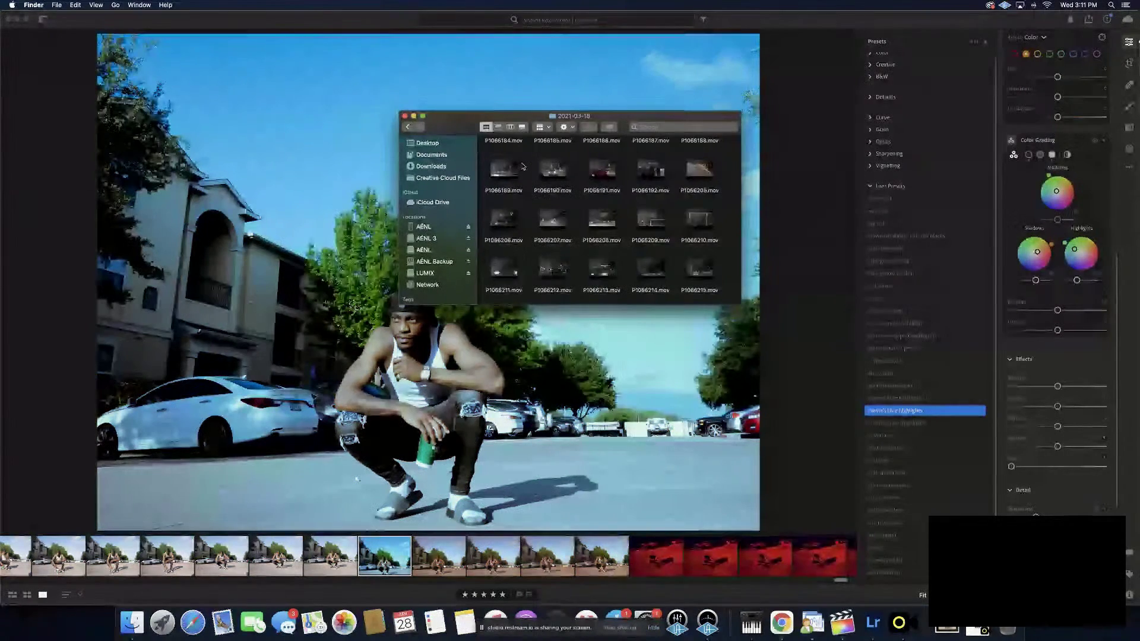
scroll(523, 166, "up", 10)
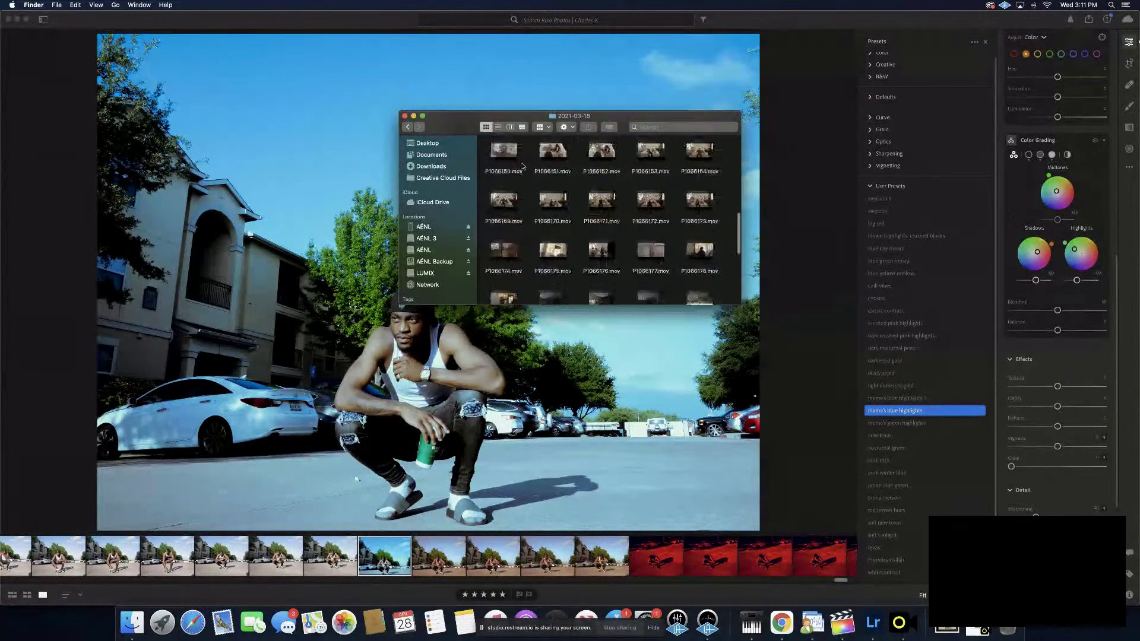
scroll(523, 166, "up", 5)
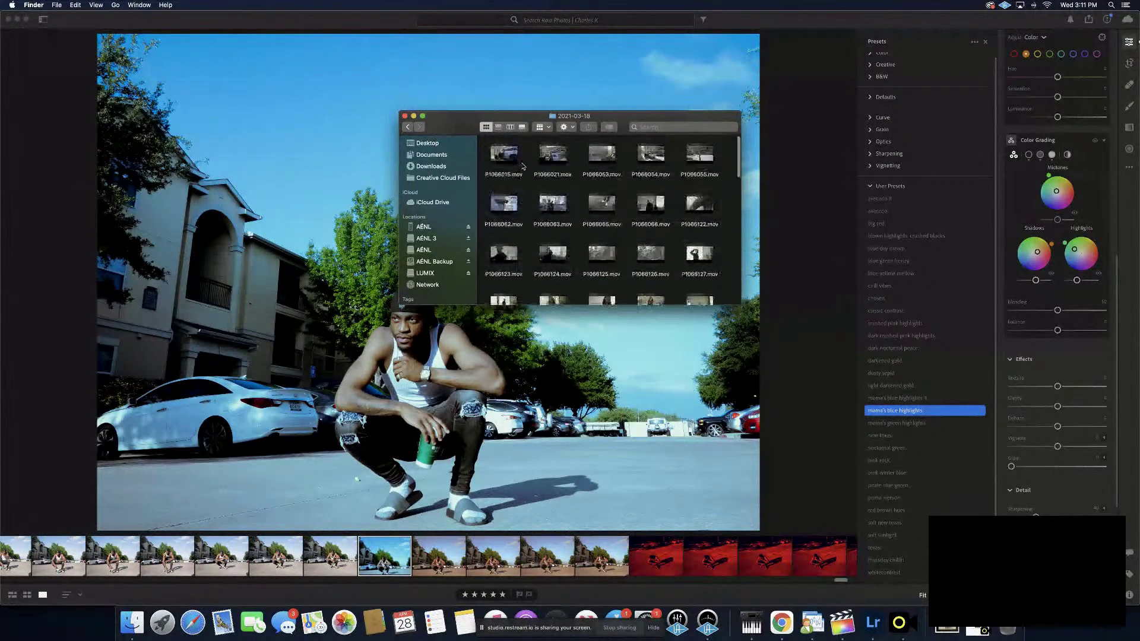
Try to move all clips in the 2021-03-18 proxy media folder to the Trash and return to Final Cut Proxy Media
key("super+a")
right_click(515, 196)
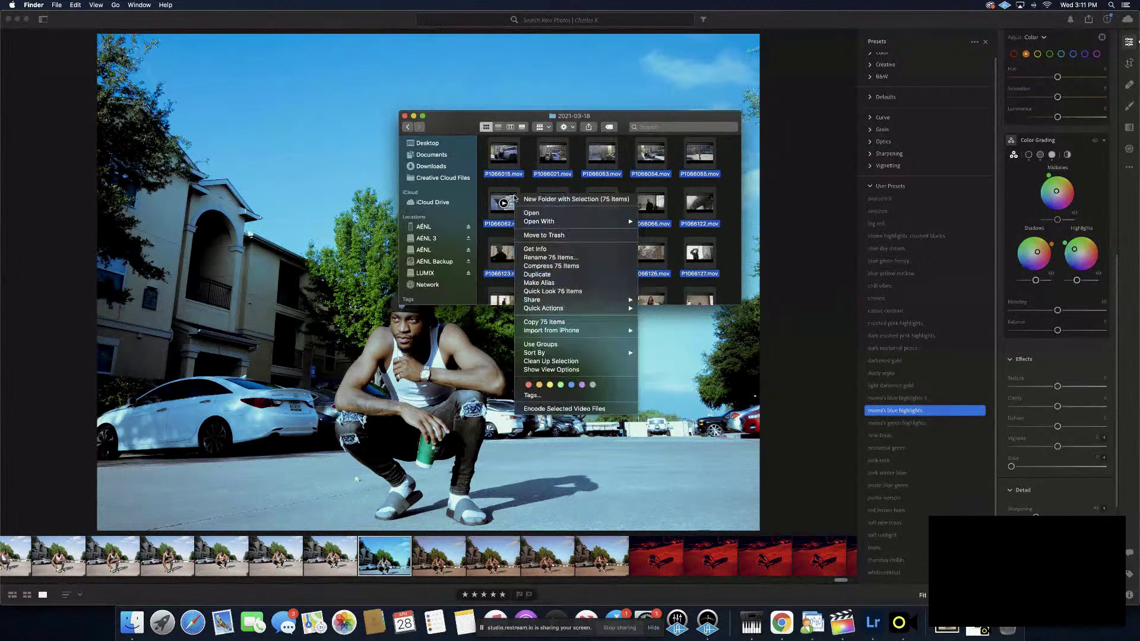
left_click(544, 235)
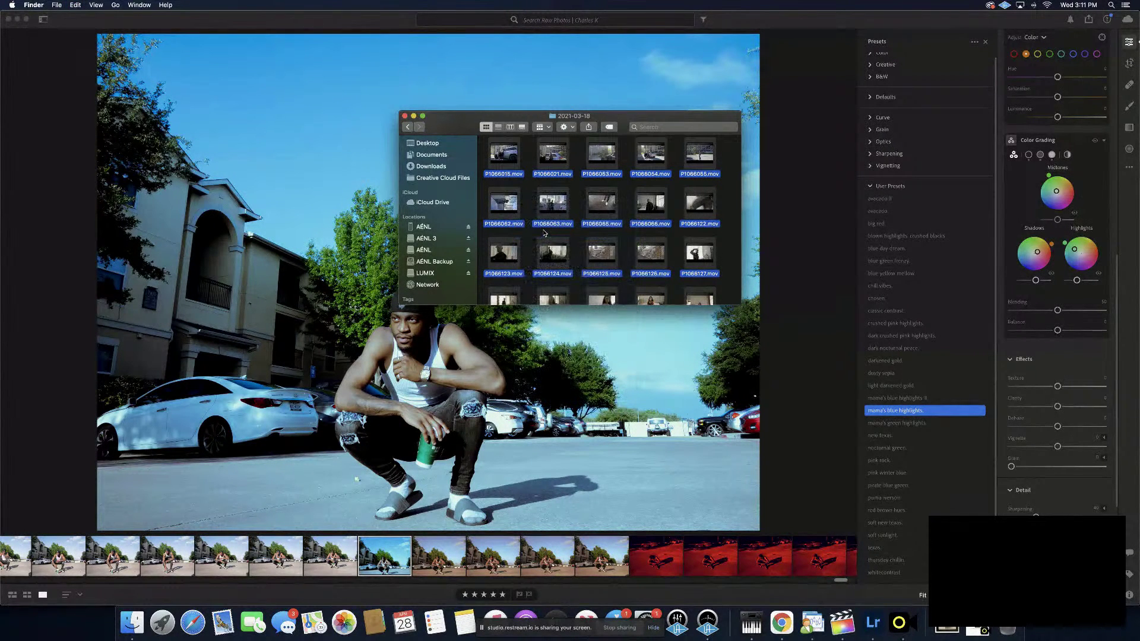
left_click(408, 128)
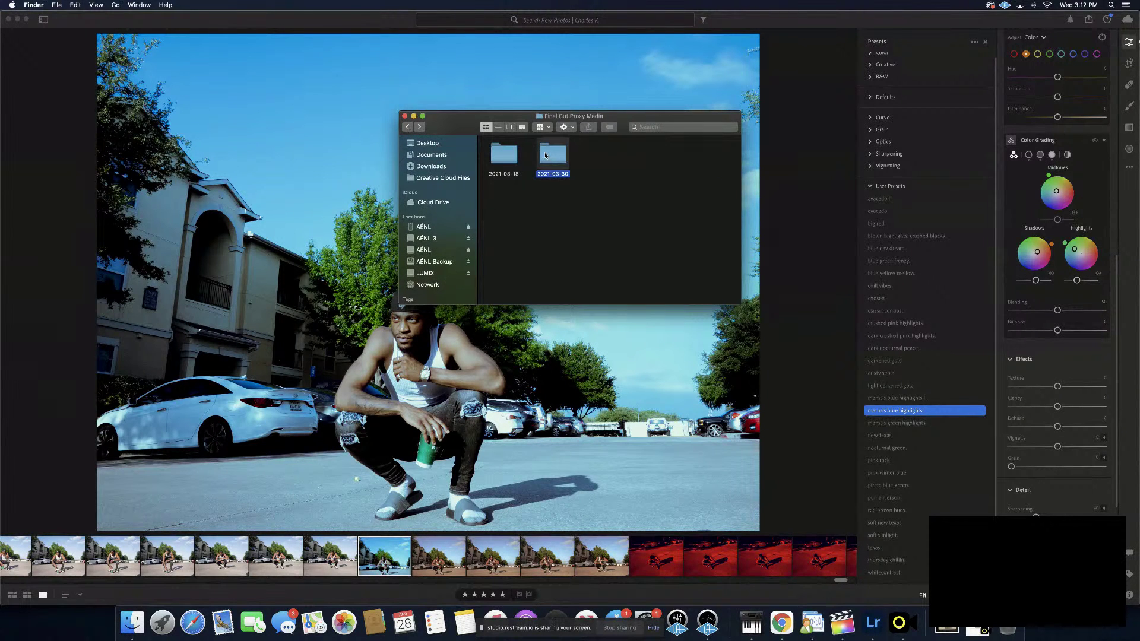
Check the 2021-03-30 proxy clips and move both dated folders in Final Cut Proxy Media to the Trash
double_click(552, 156)
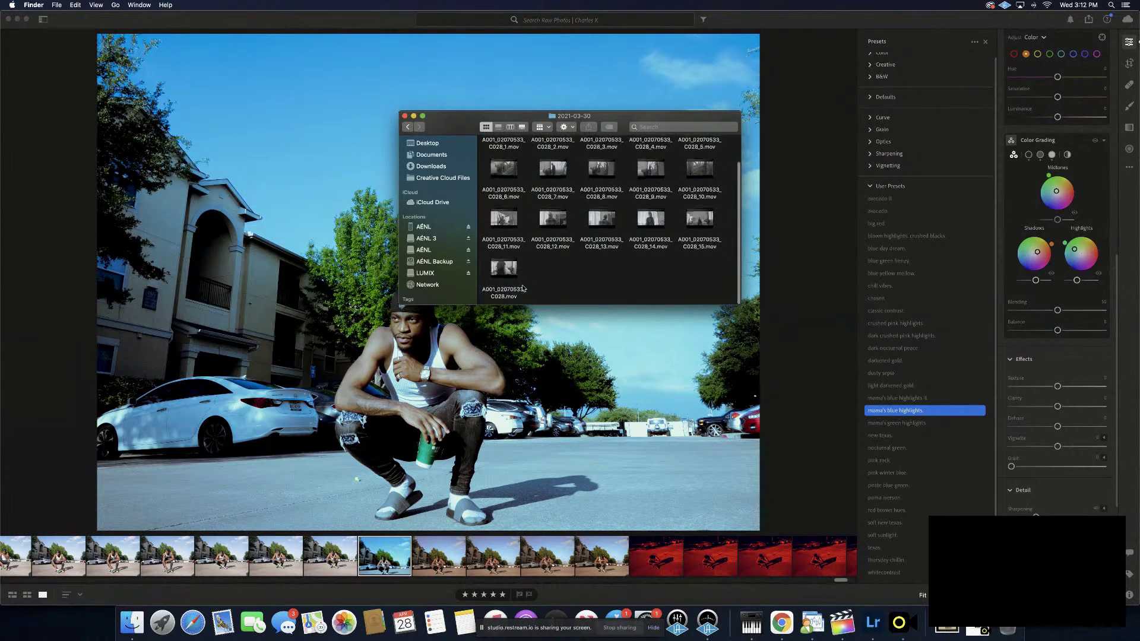
left_click(408, 127)
left_click(504, 155)
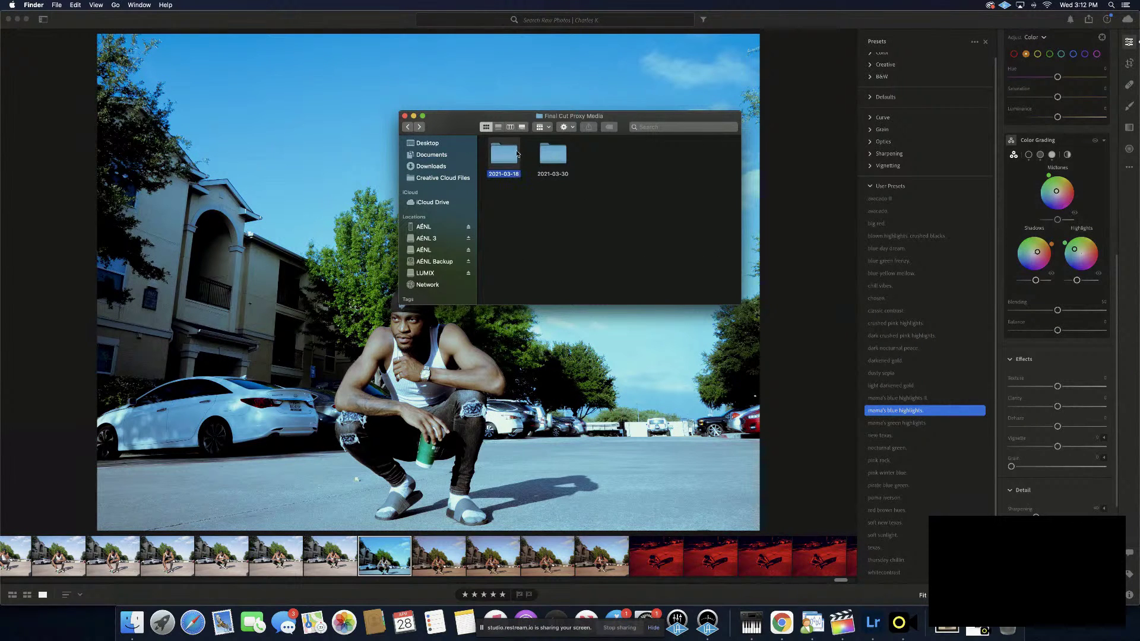
key("super+a")
right_click(501, 156)
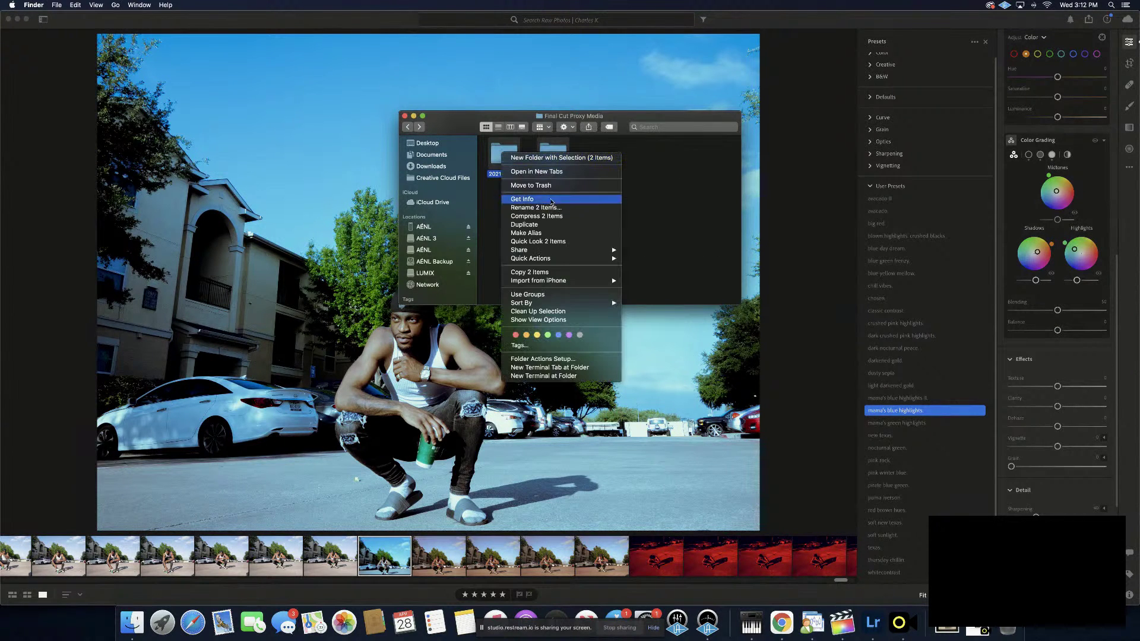
left_click(548, 188)
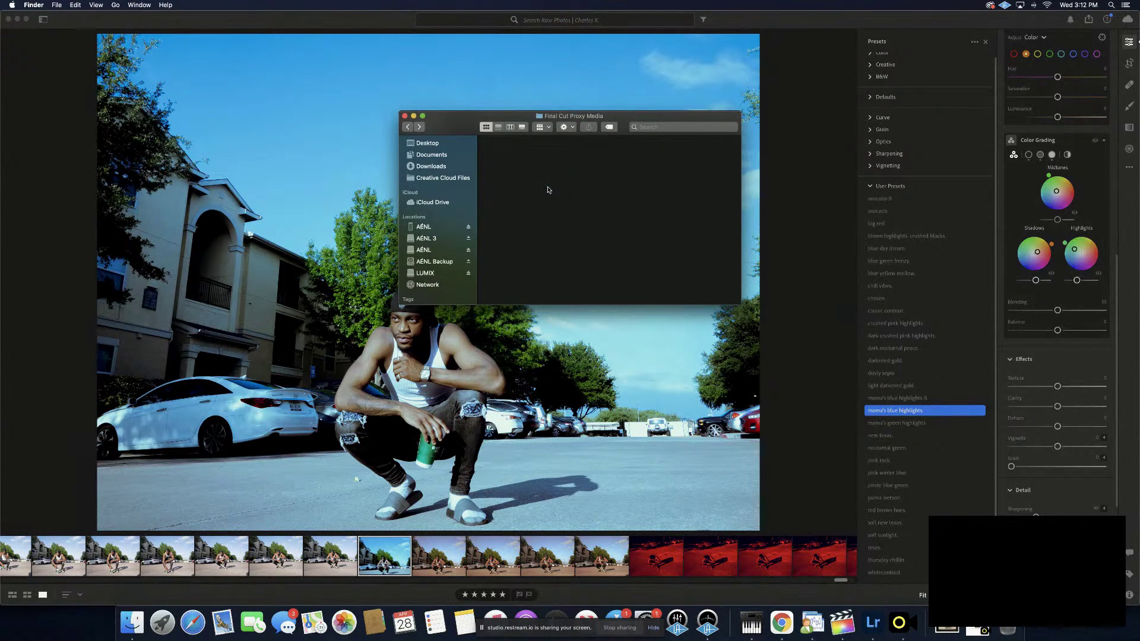
Return to the AËNL 3 drive and open the Trash
left_click(408, 127)
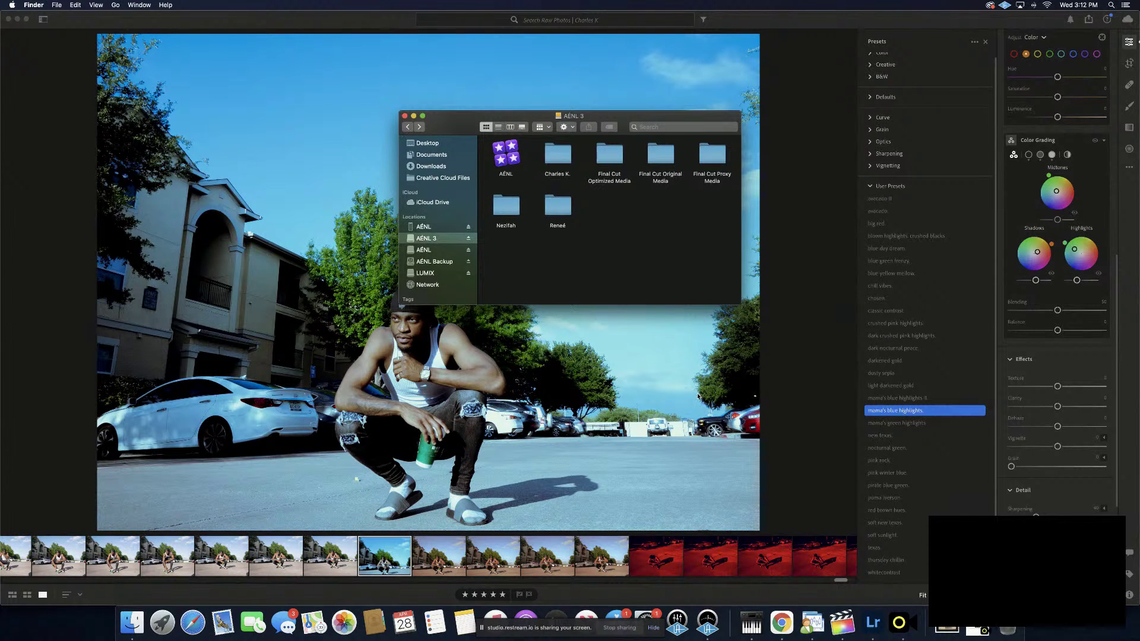
left_click(1007, 629)
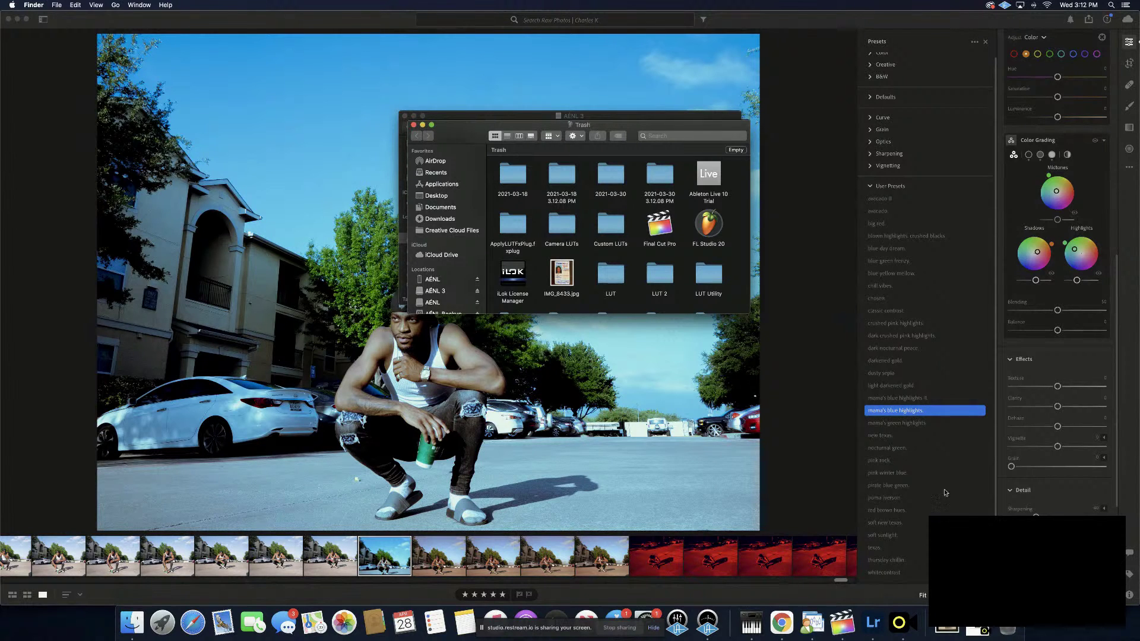
Look through the contents of the Trash and permanently erase all items in it
scroll(615, 239, "down", 10)
scroll(616, 239, "down", 3)
scroll(572, 274, "up", 10)
scroll(572, 275, "up", 3)
scroll(571, 274, "up", 10)
scroll(571, 274, "down", 5)
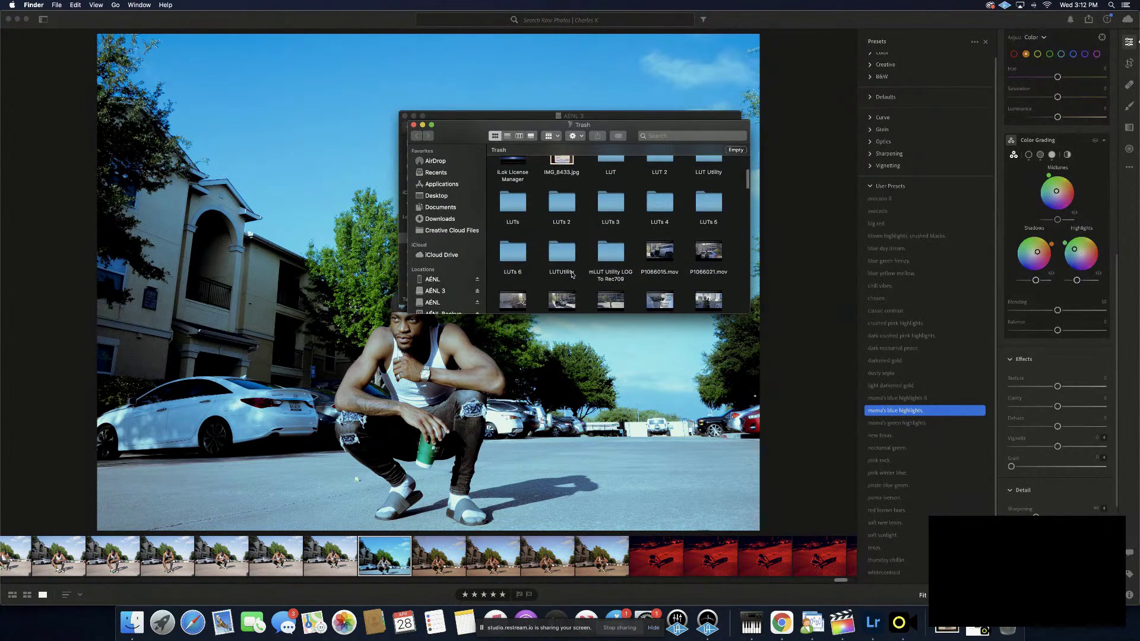
scroll(695, 159, "up", 5)
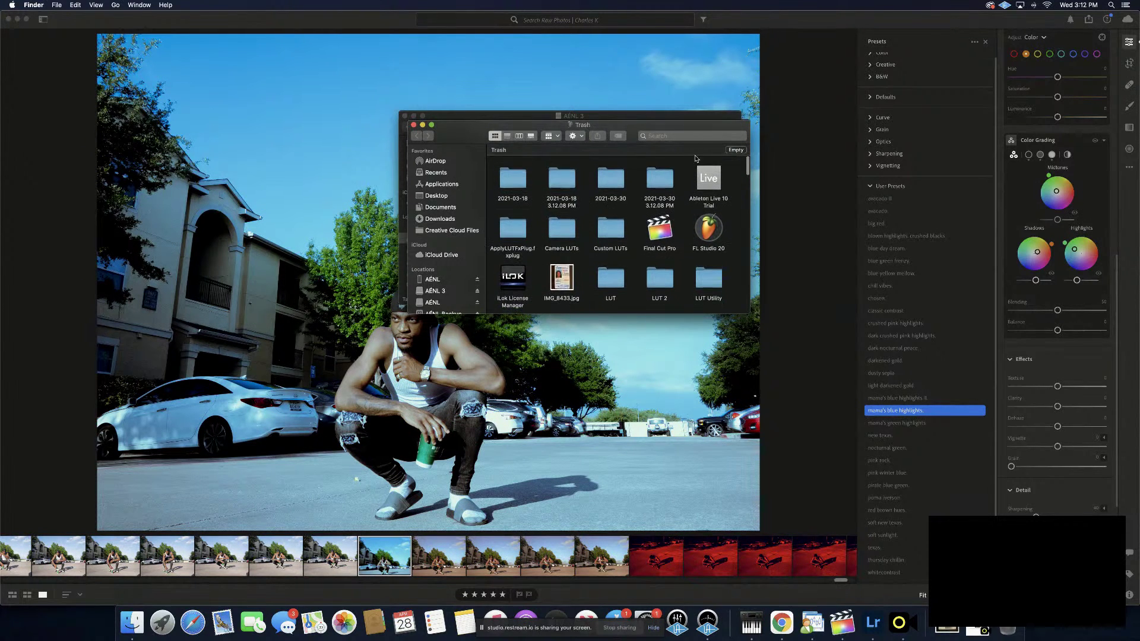
left_click(736, 150)
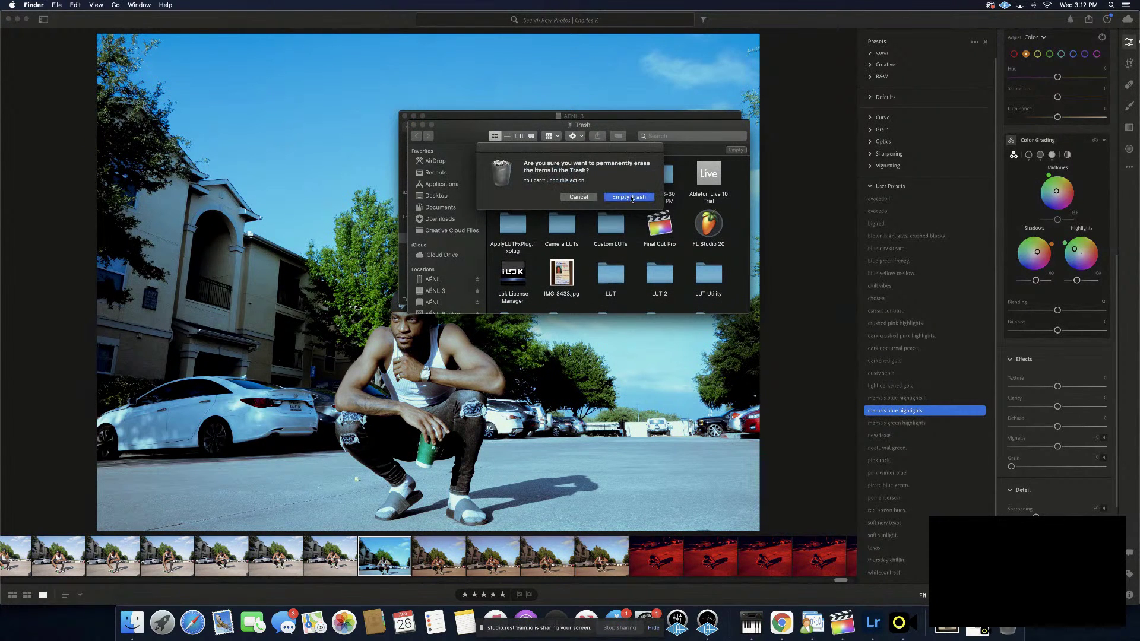
left_click(632, 198)
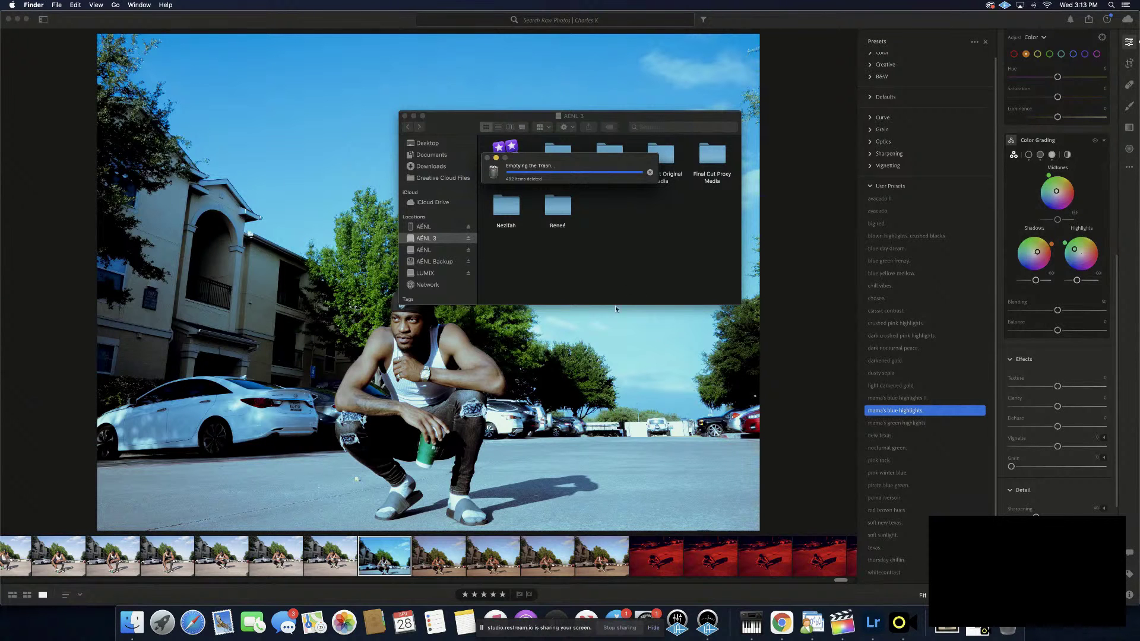
Check the progress of emptying the Trash and return to the portrait in Lightroom
left_click(383, 566)
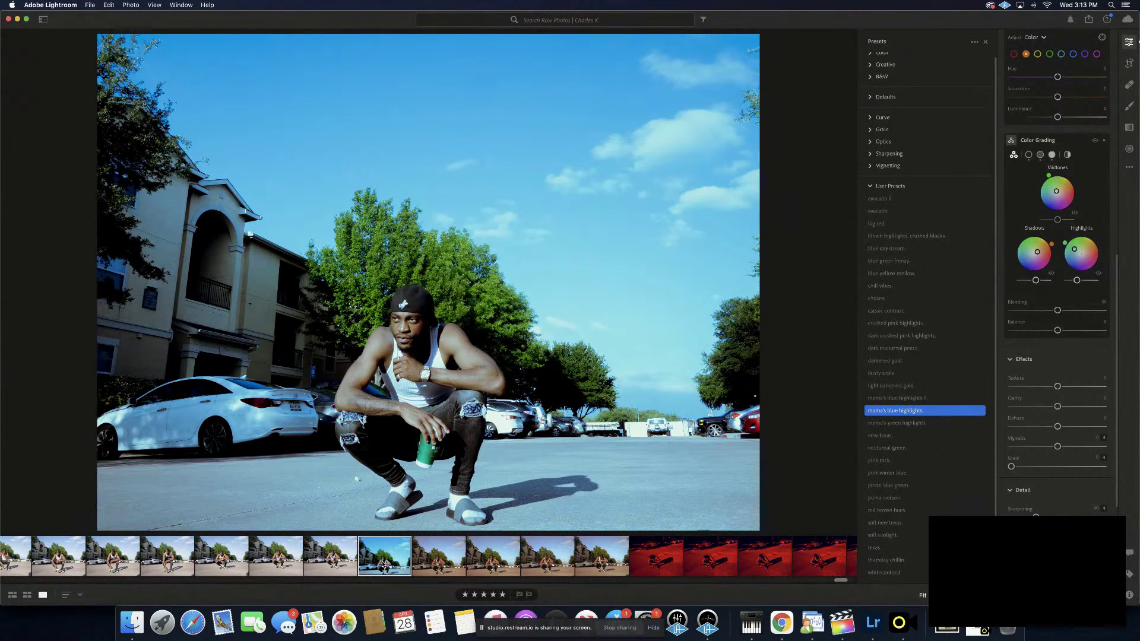
key("ctrl+Up")
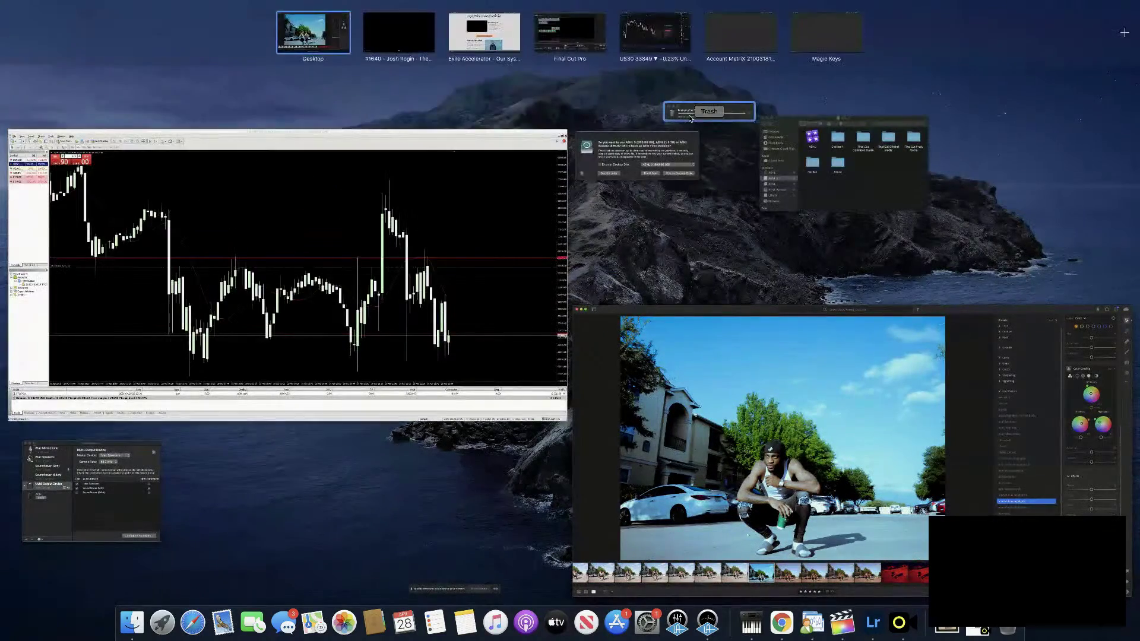
left_click(689, 115)
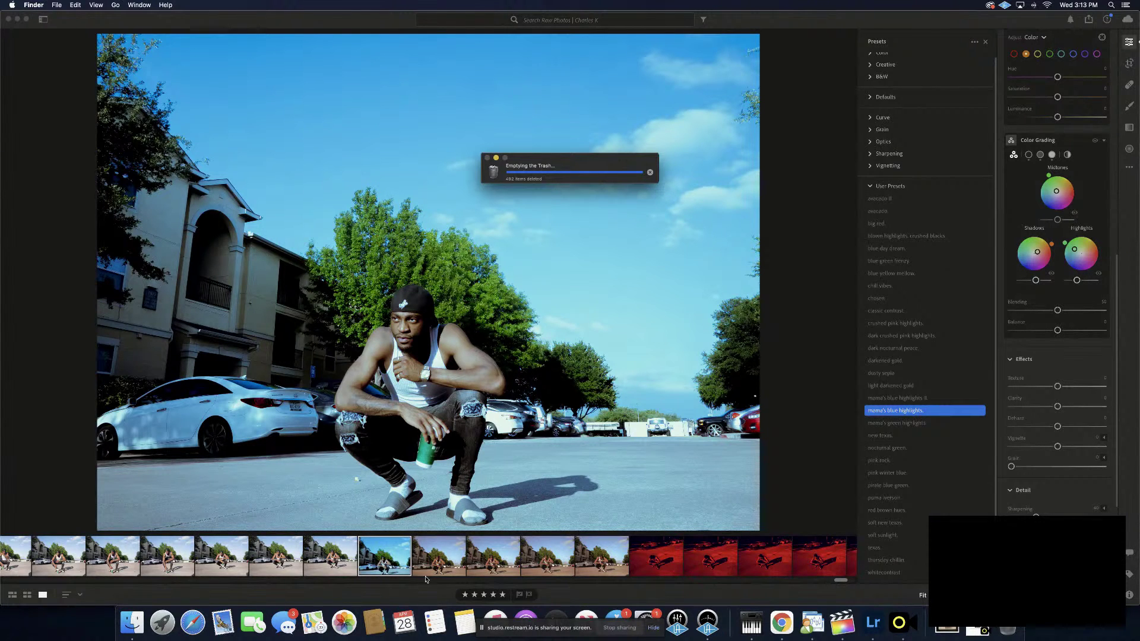
left_click(407, 567)
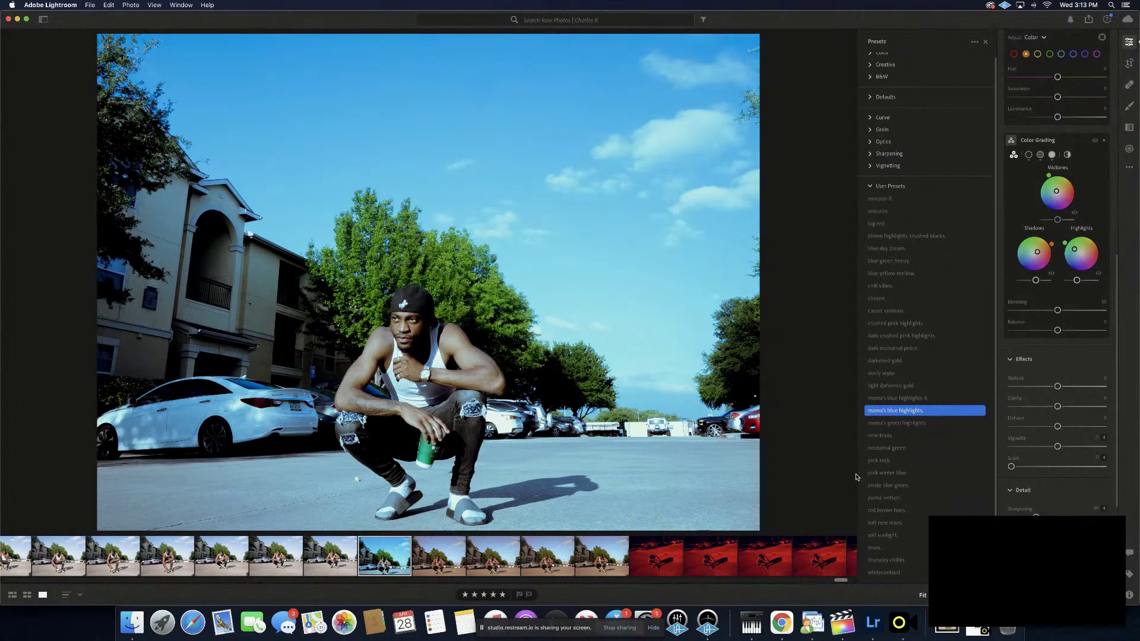
Raise the Shadows of the squatting portrait to about -22
scroll(1038, 357, "up", 5)
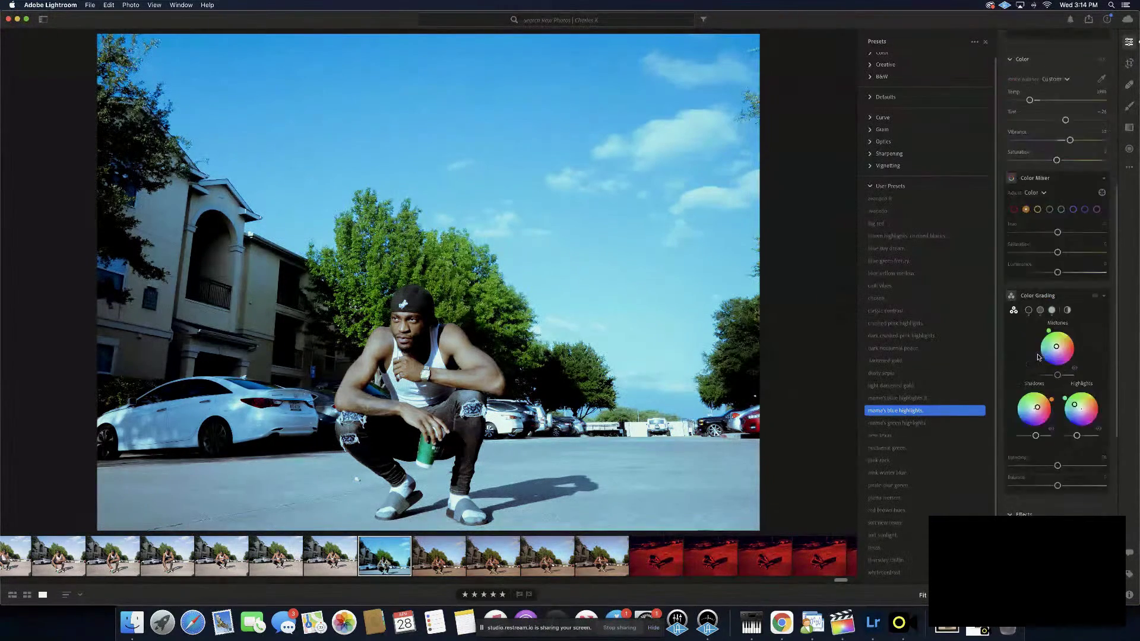
scroll(1038, 357, "up", 5)
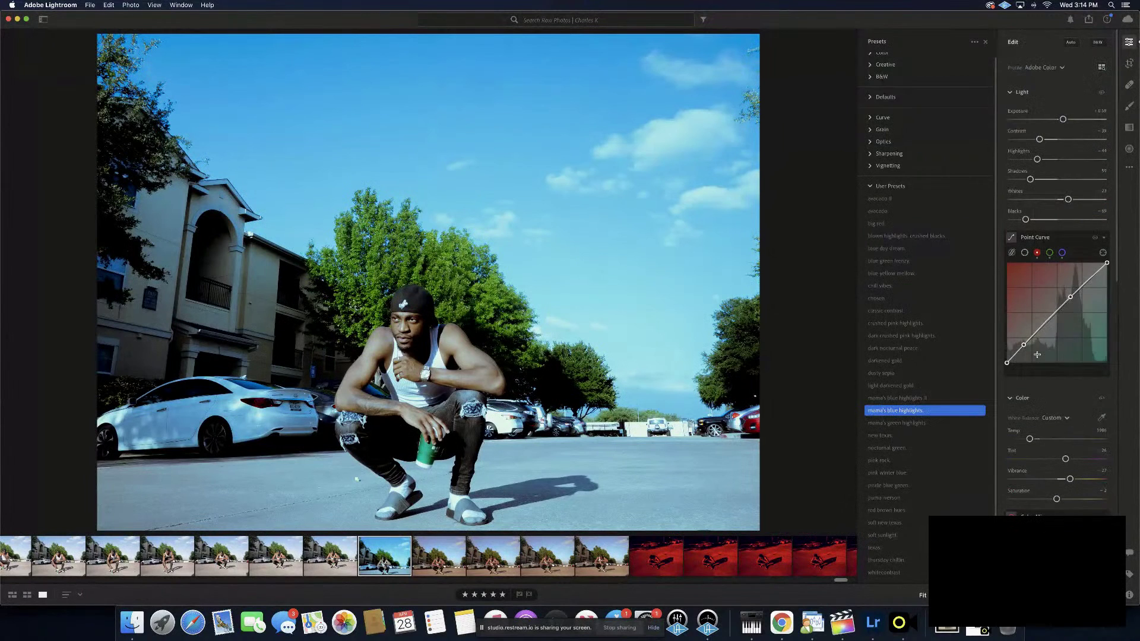
left_click_drag(1031, 179, 1050, 180)
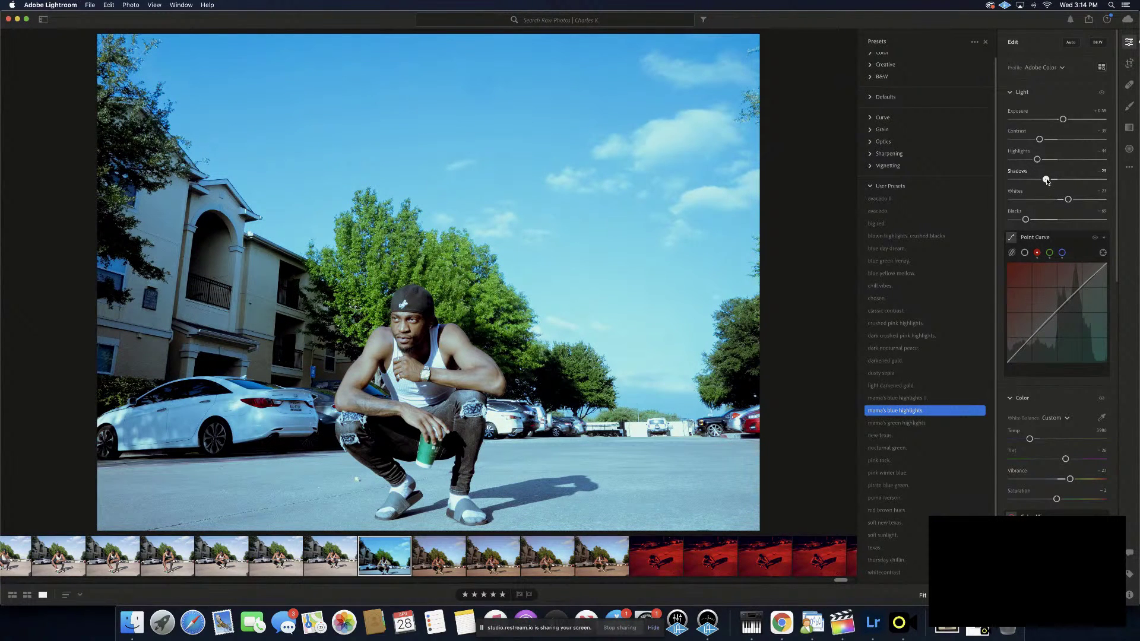
left_click_drag(1044, 182, 1048, 181)
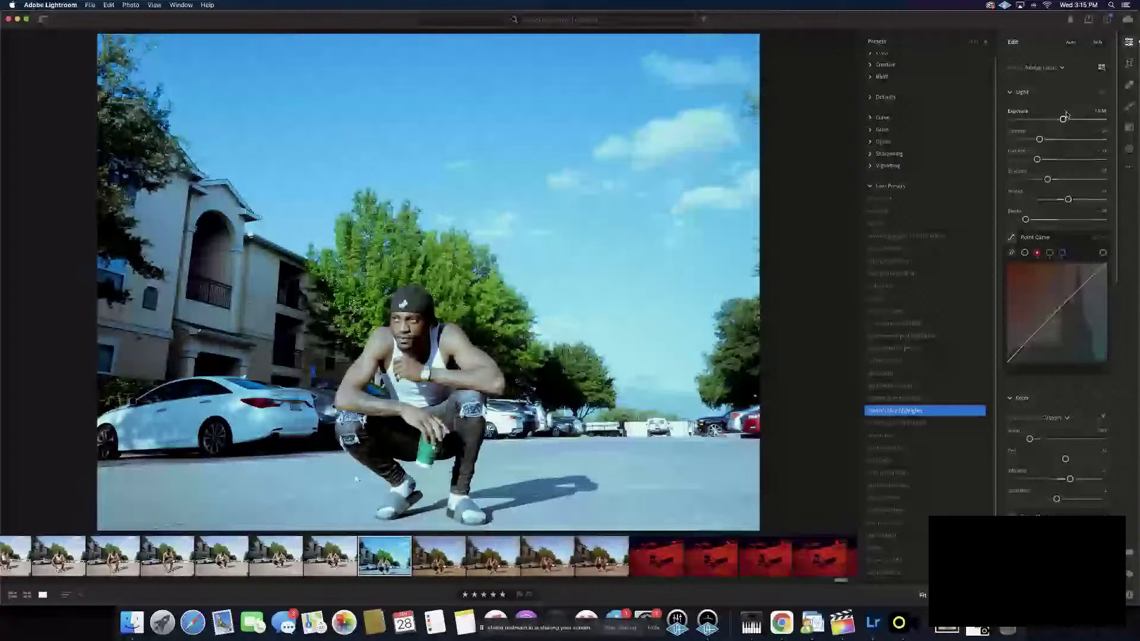
Raise the luminance of the shadows slightly in the portrait's Color Grading
scroll(1067, 114, "down", 5)
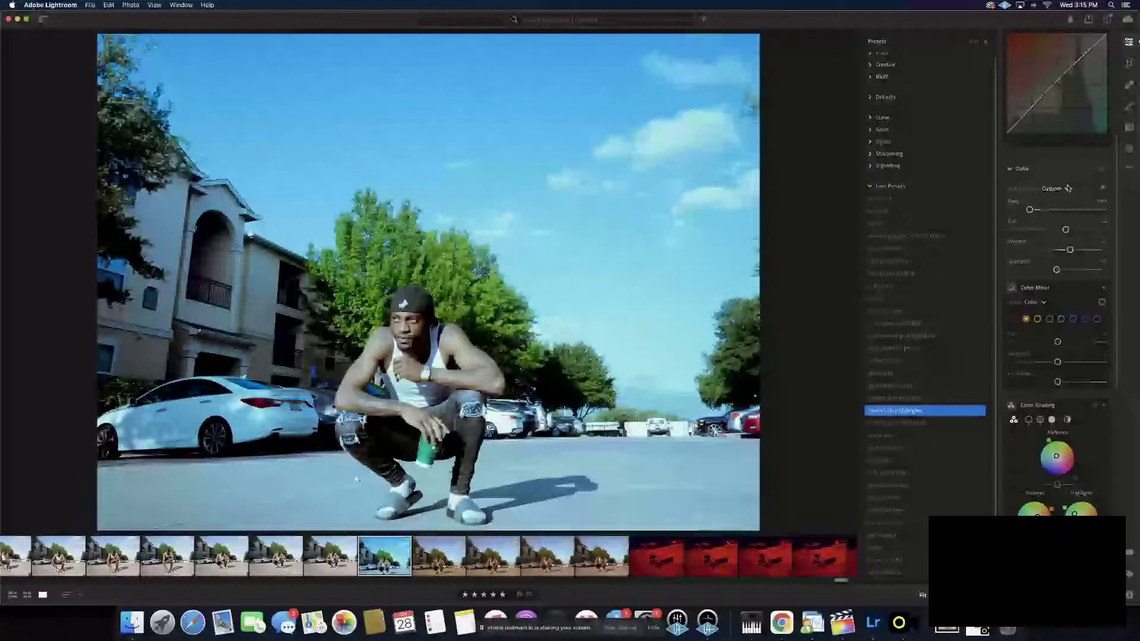
scroll(1068, 188, "down", 1)
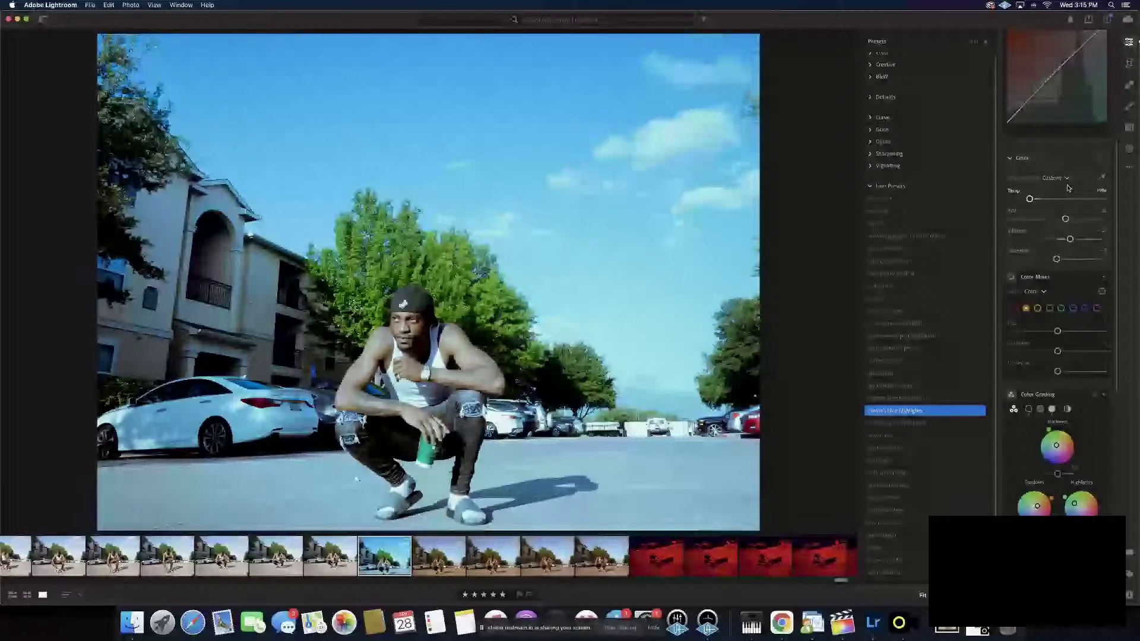
scroll(1069, 188, "down", 10)
left_click_drag(1043, 282, 1046, 282)
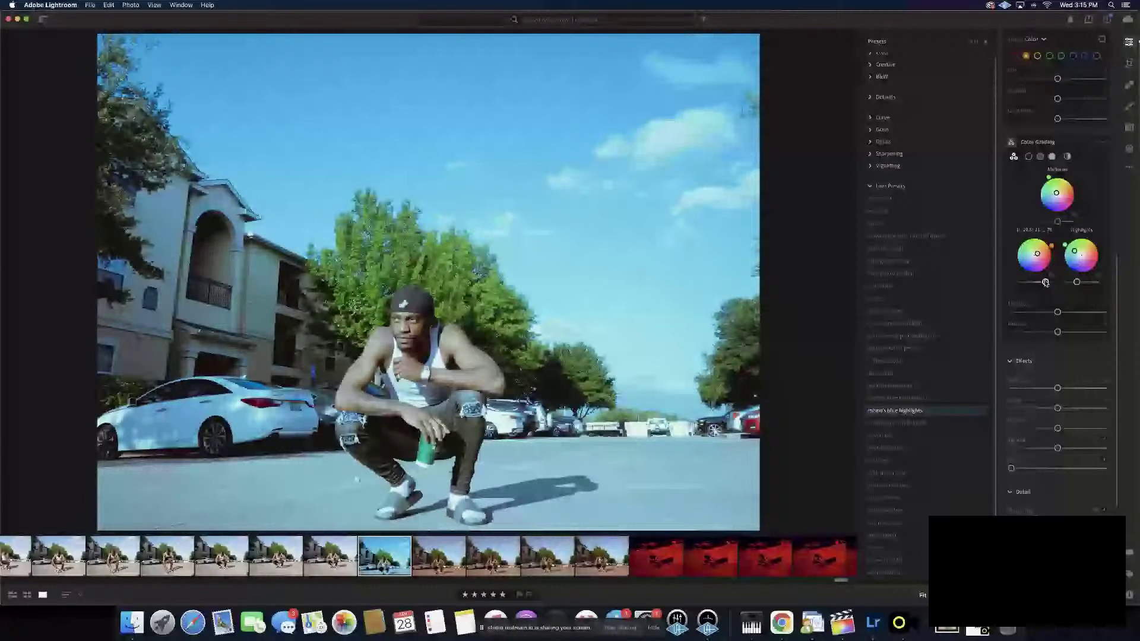
left_click_drag(1046, 283, 1042, 283)
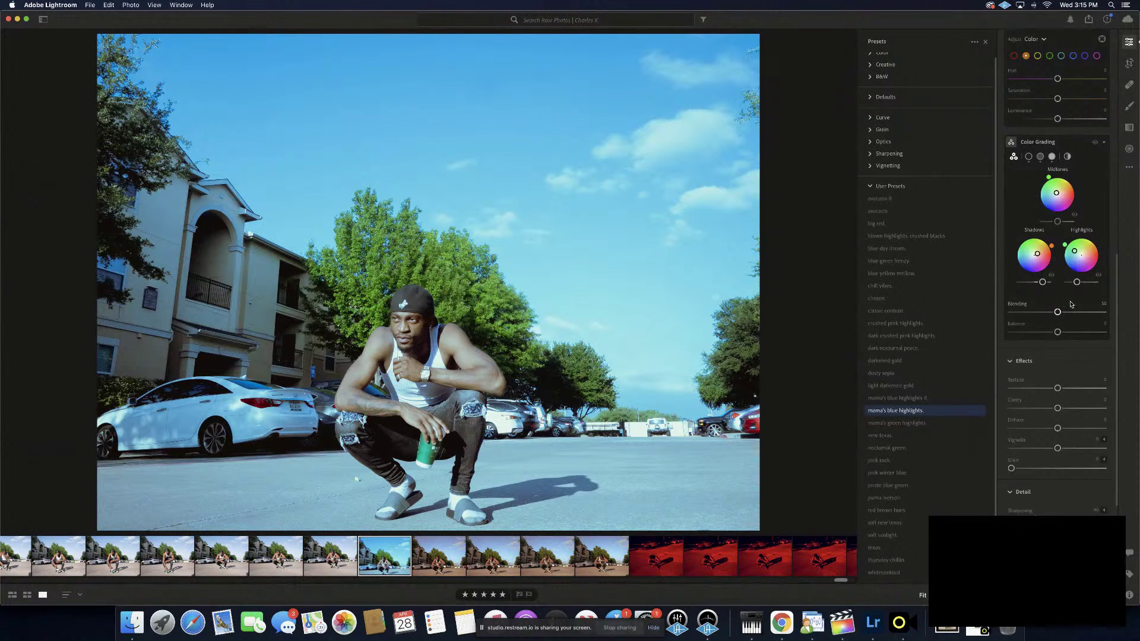
Fine-tune the portrait's Blacks to about -71
scroll(1072, 304, "down", 6)
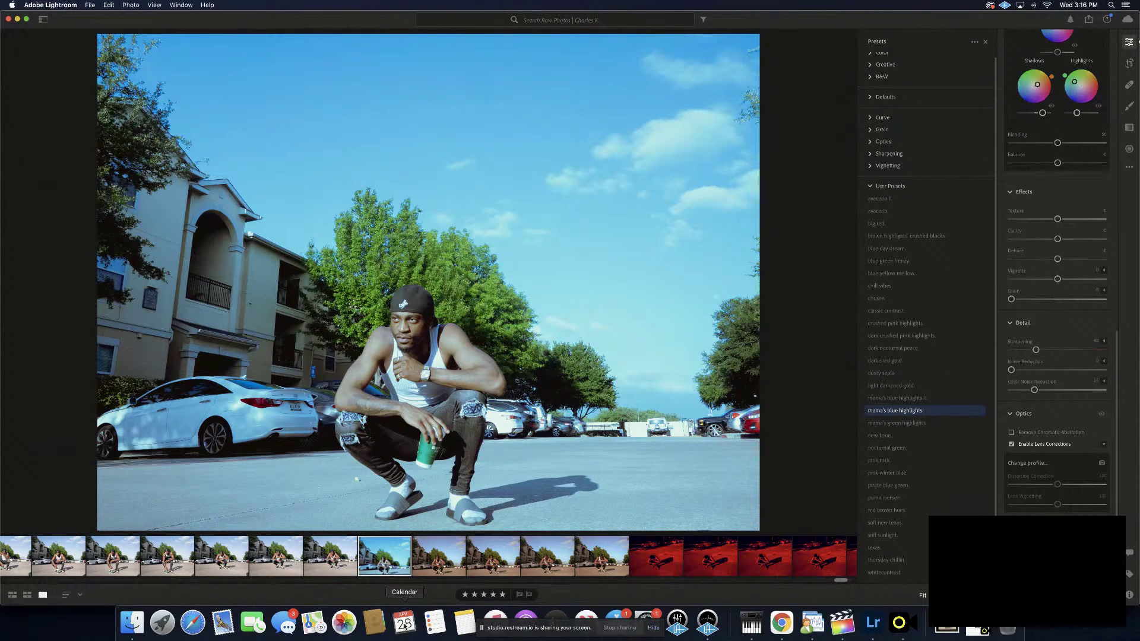
scroll(1049, 188, "up", 3)
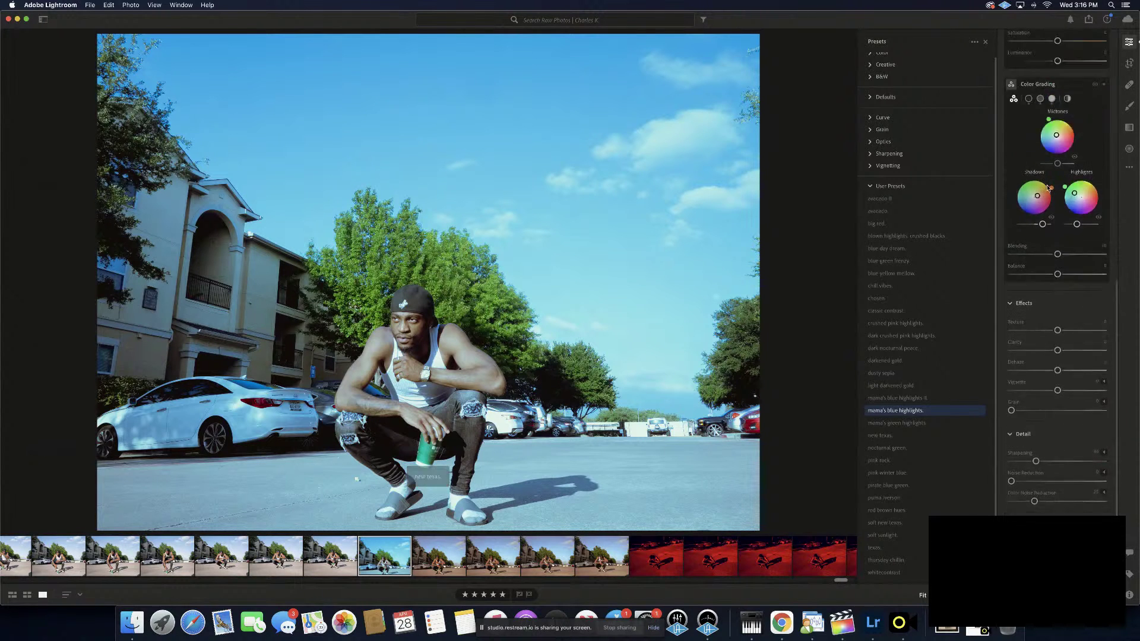
scroll(1049, 188, "up", 12)
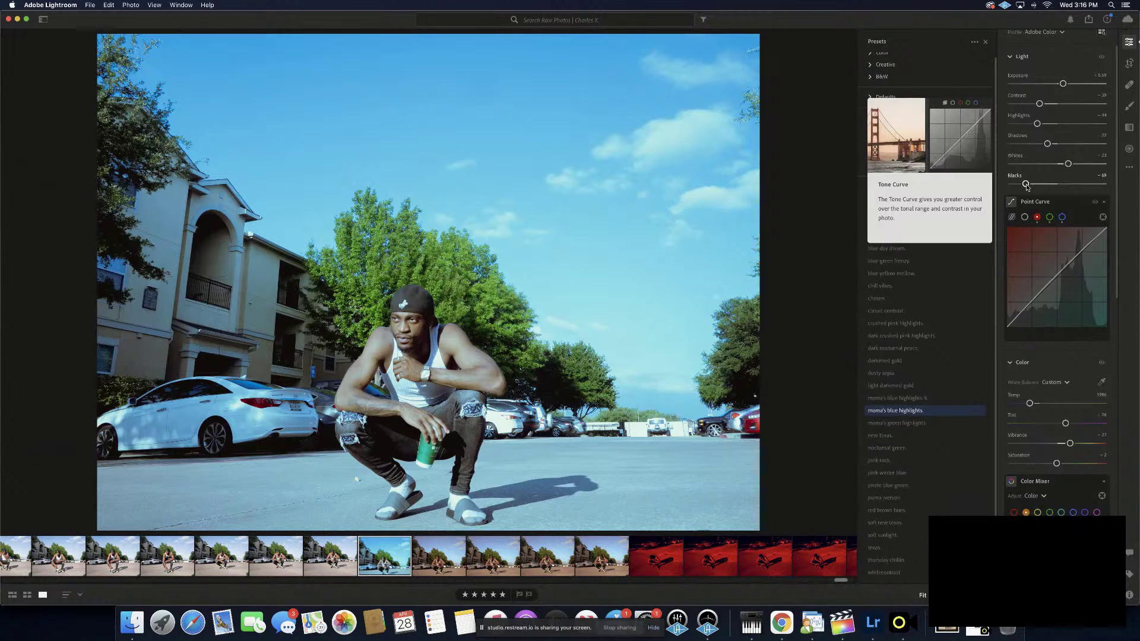
scroll(1028, 188, "up", 3)
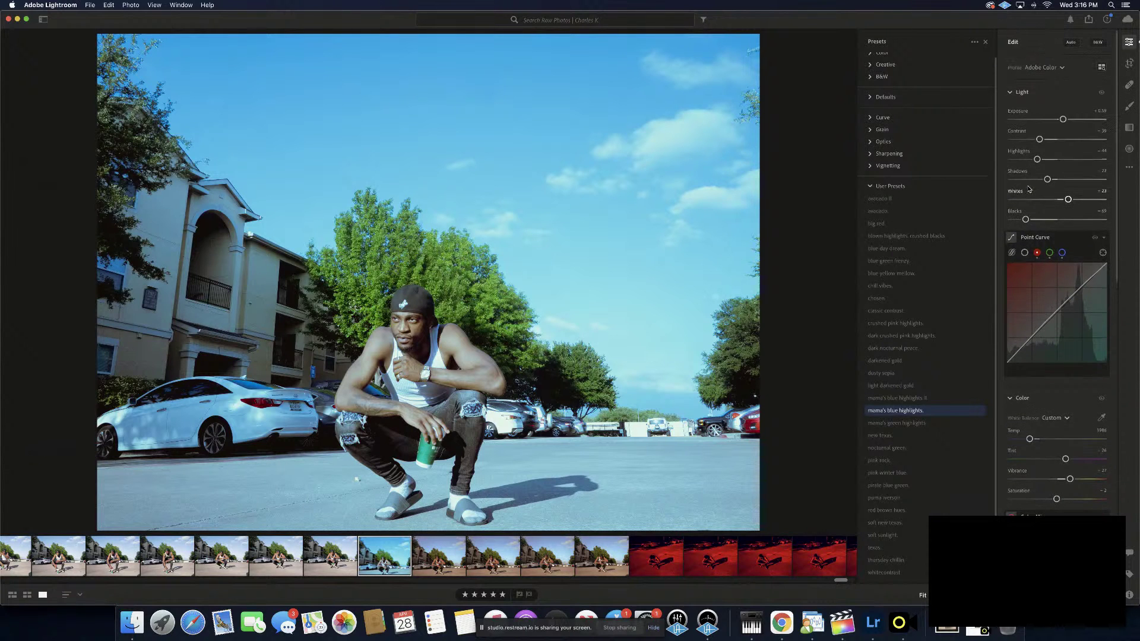
left_click_drag(1026, 222, 1025, 221)
left_click_drag(1024, 220, 1028, 220)
left_click_drag(1027, 219, 1025, 220)
scroll(1038, 204, "down", 2)
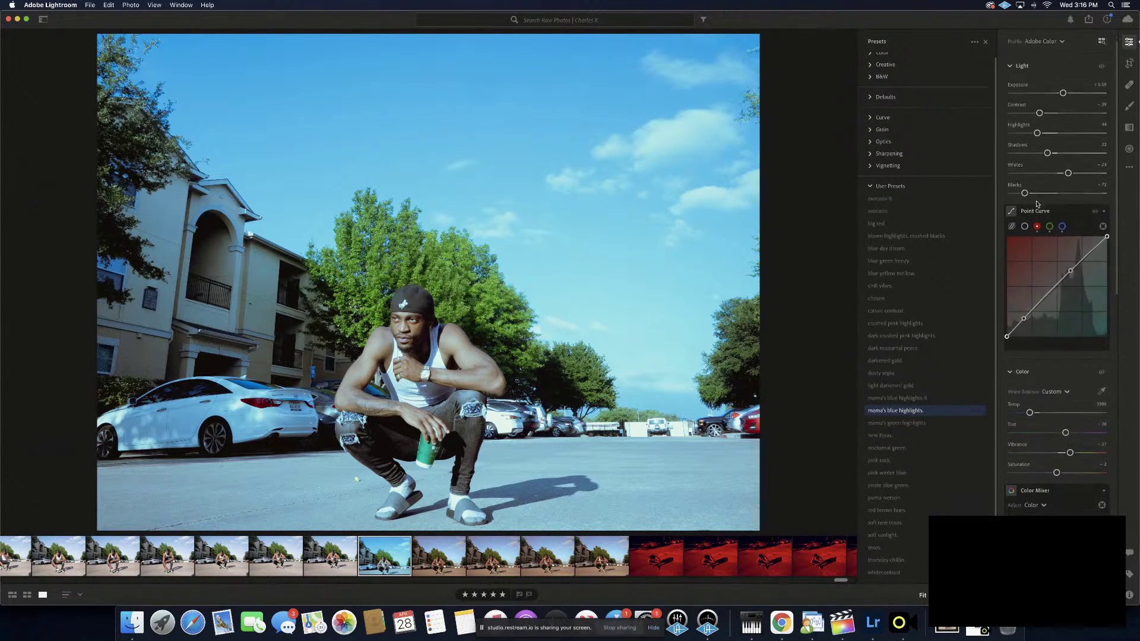
Pull down the shadow area of the composite point curve and try the blown highlights, crushed blacks preset
mouse_move(1035, 225)
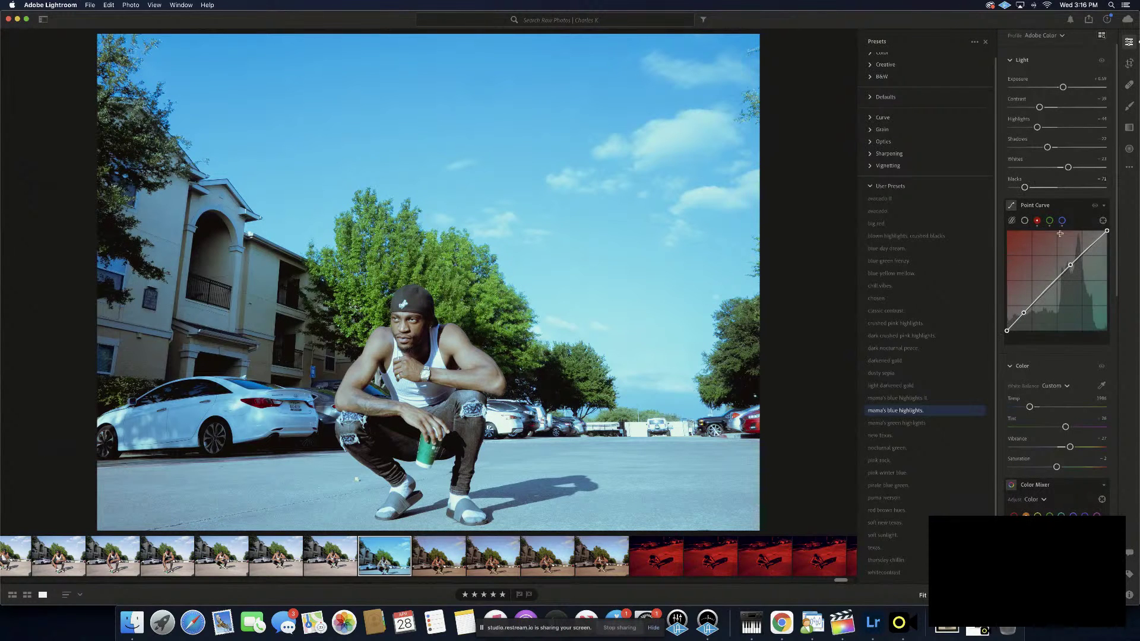
left_click(1026, 222)
left_click_drag(1022, 317, 1028, 322)
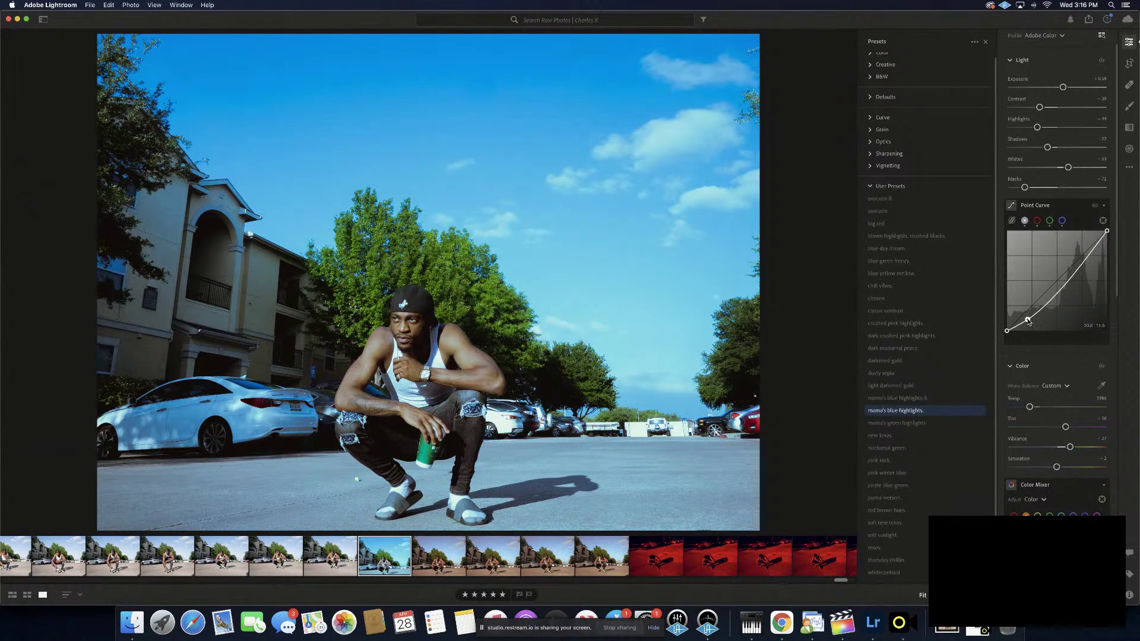
left_click(907, 236)
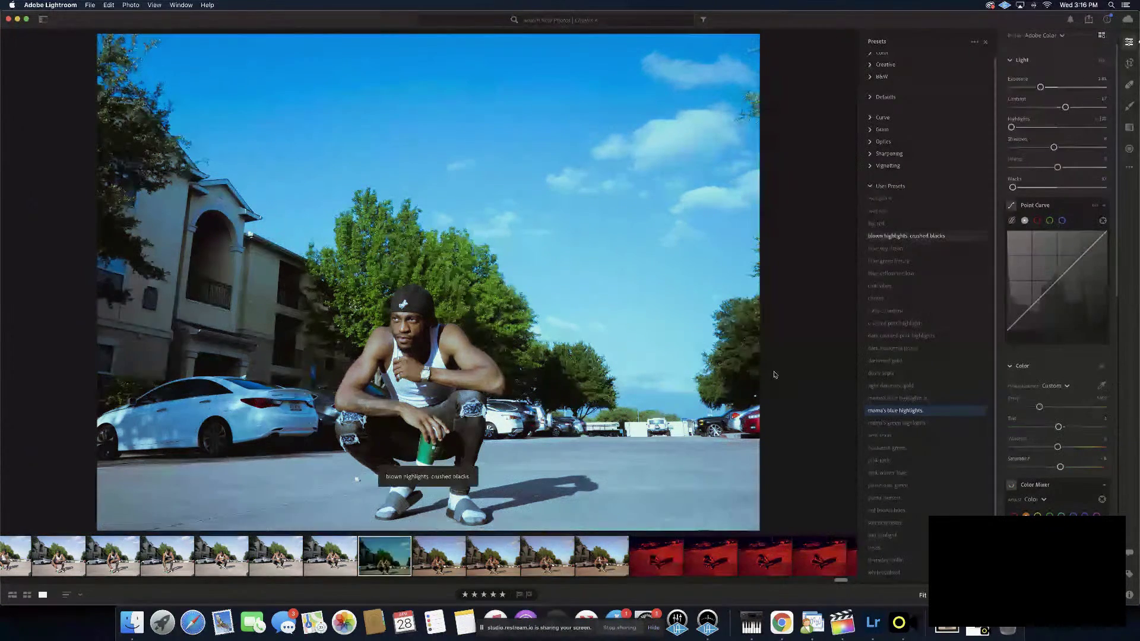
Add a lower-midtone point to the composite point curve and adjust it to keep the darkening in the deep shadows
left_click_drag(1061, 295, 1043, 309)
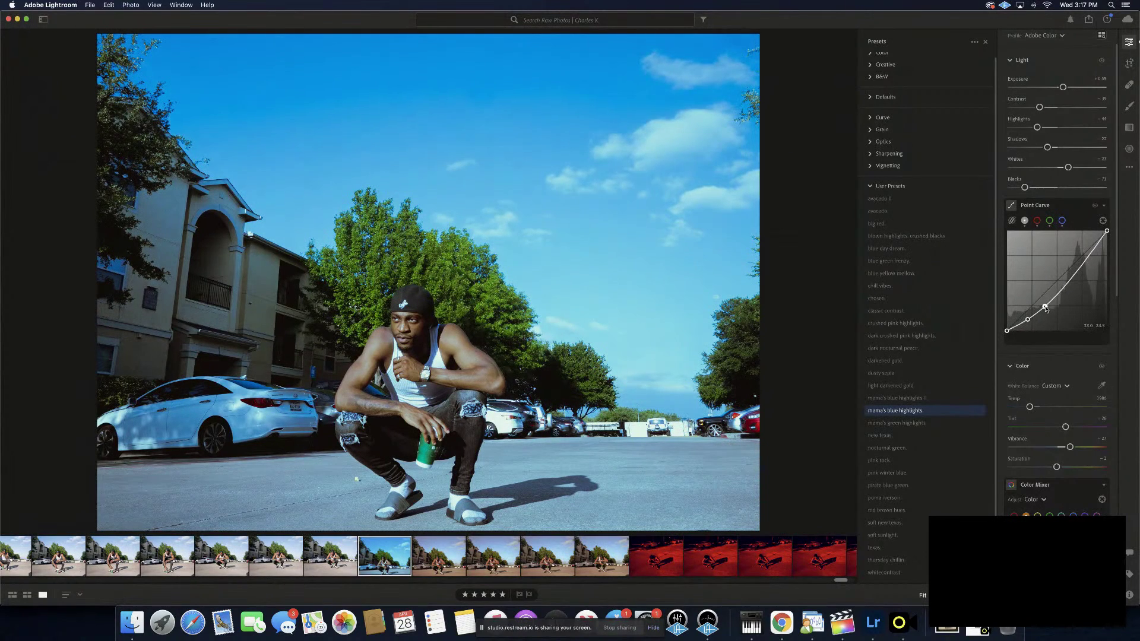
left_click_drag(1046, 308, 1044, 302)
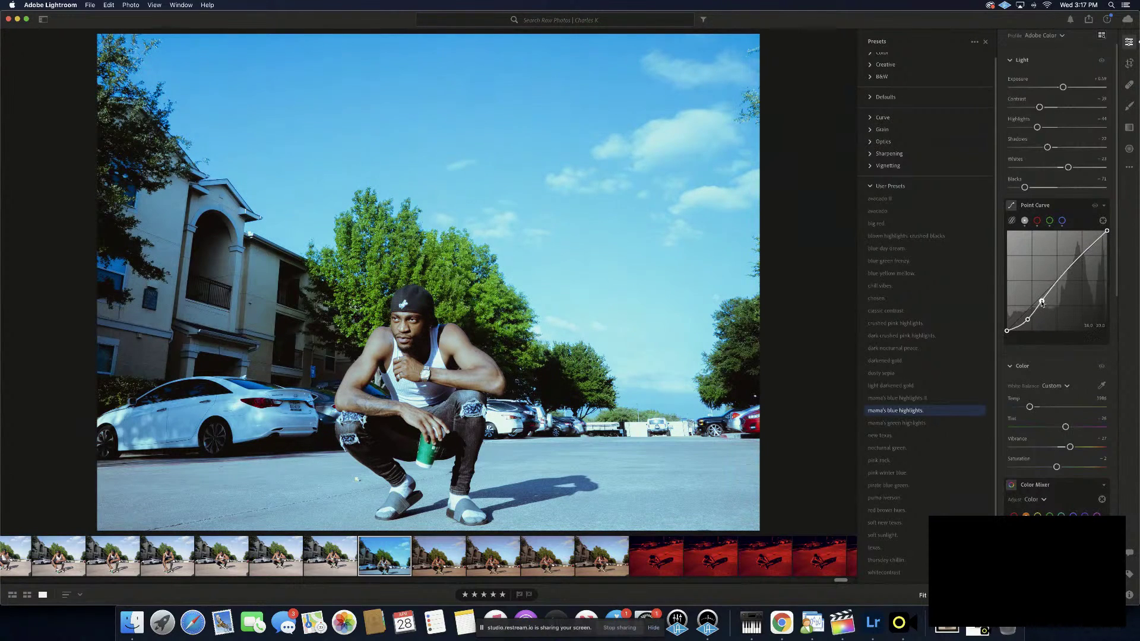
left_click_drag(1040, 307, 1039, 308)
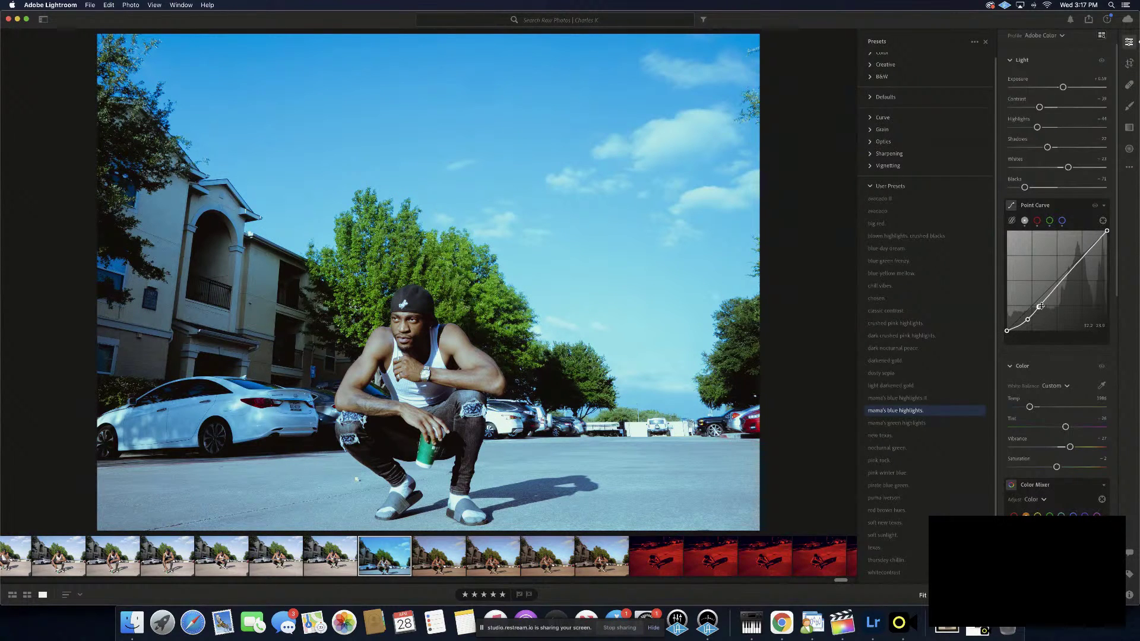
Add a point above the midtones of the composite curve and adjust it to keep the upper part nearly straight
left_click_drag(1086, 256, 1072, 280)
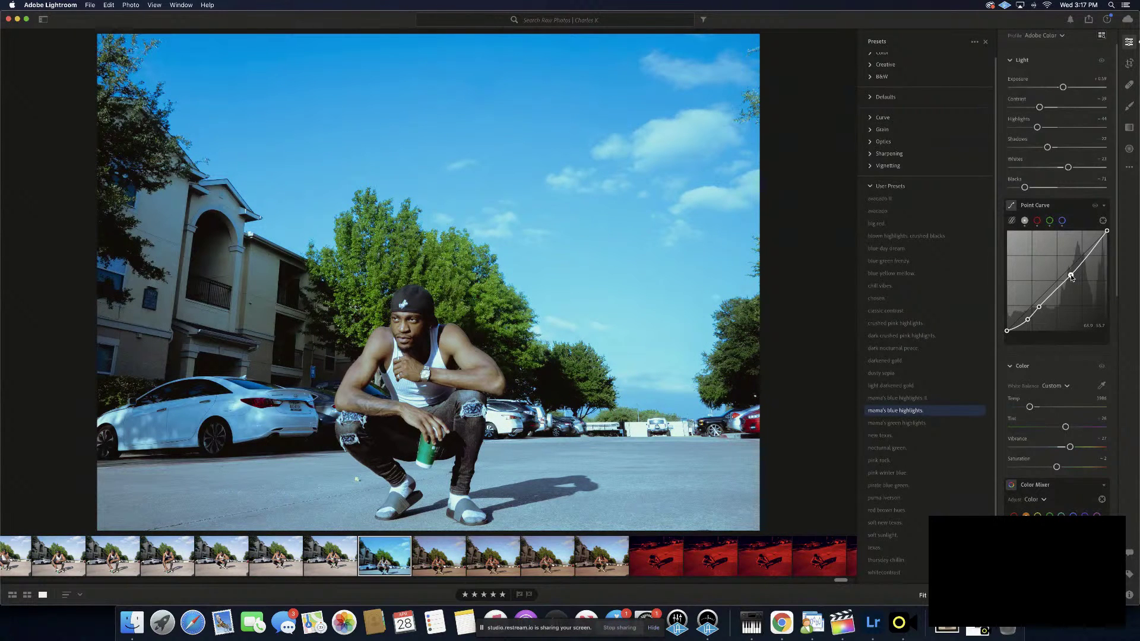
left_click_drag(1068, 278, 1070, 281)
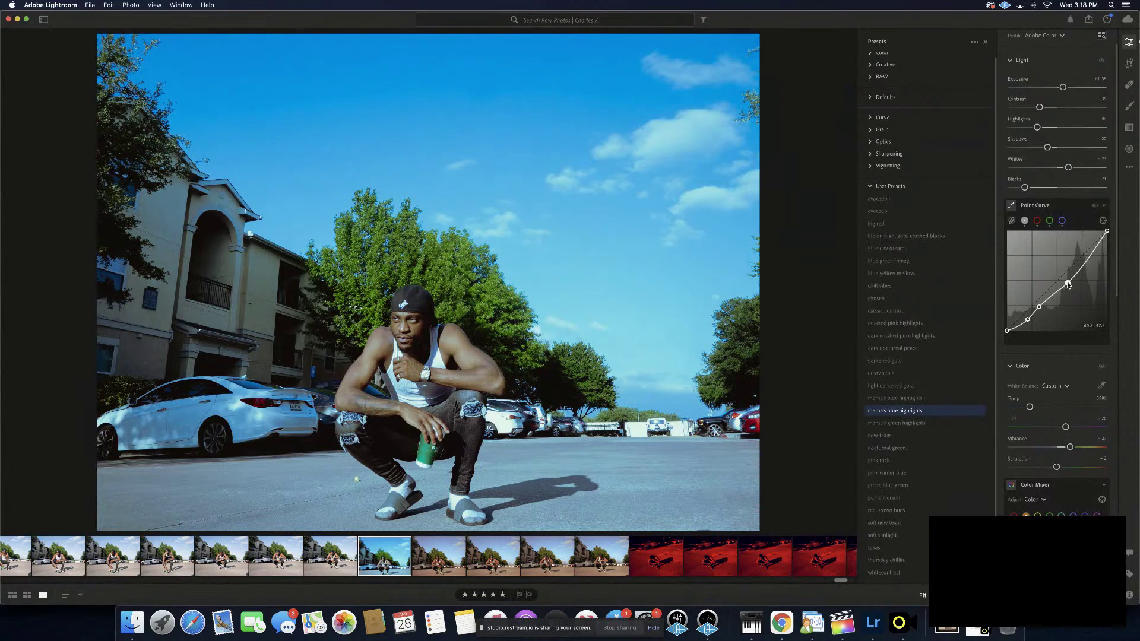
left_click_drag(1069, 281, 1072, 277)
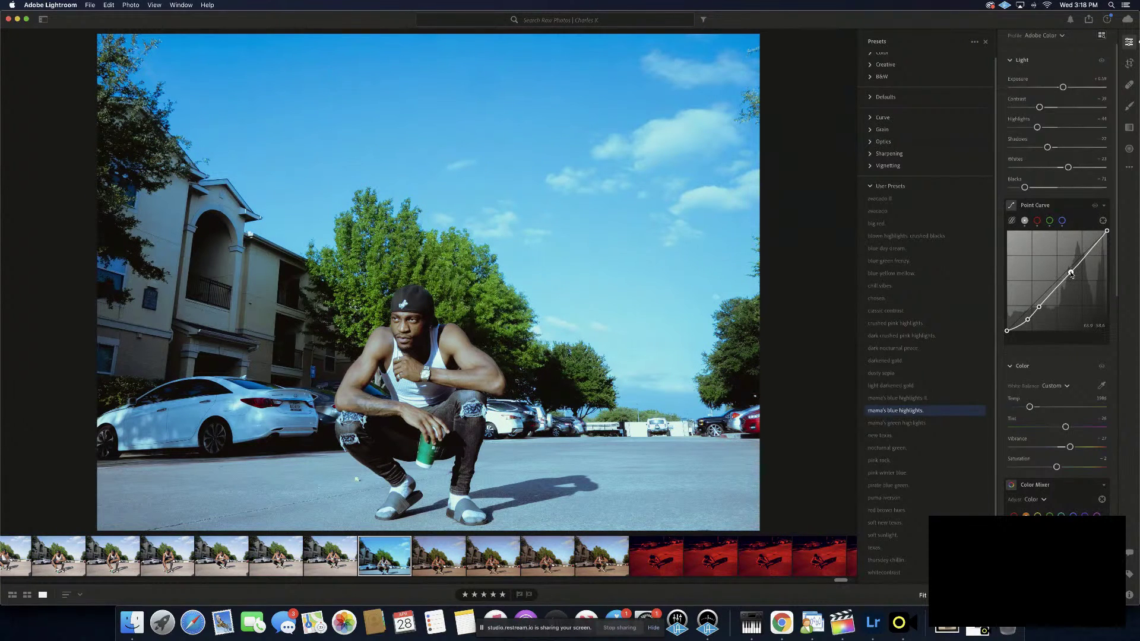
left_click_drag(1072, 276, 1071, 278)
left_click_drag(1067, 280, 1062, 284)
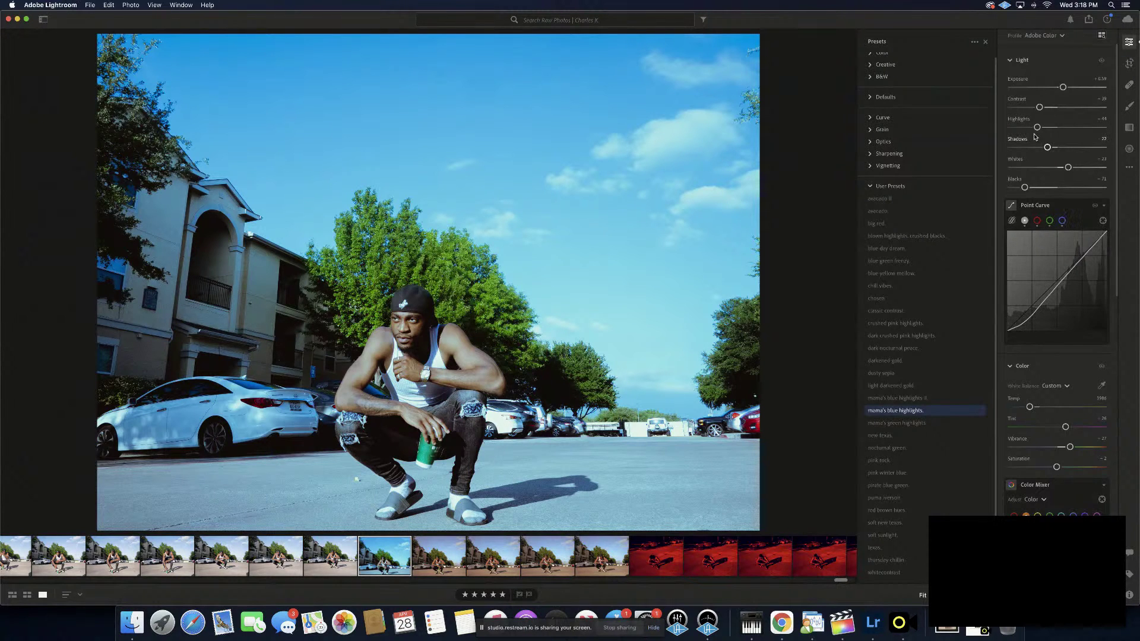
Lower the portrait's Shadows to about -50 and its Contrast to about -68
mouse_move(1048, 148)
left_mouse_down()
mouse_move(1072, 147)
mouse_move(1035, 148)
left_mouse_up()
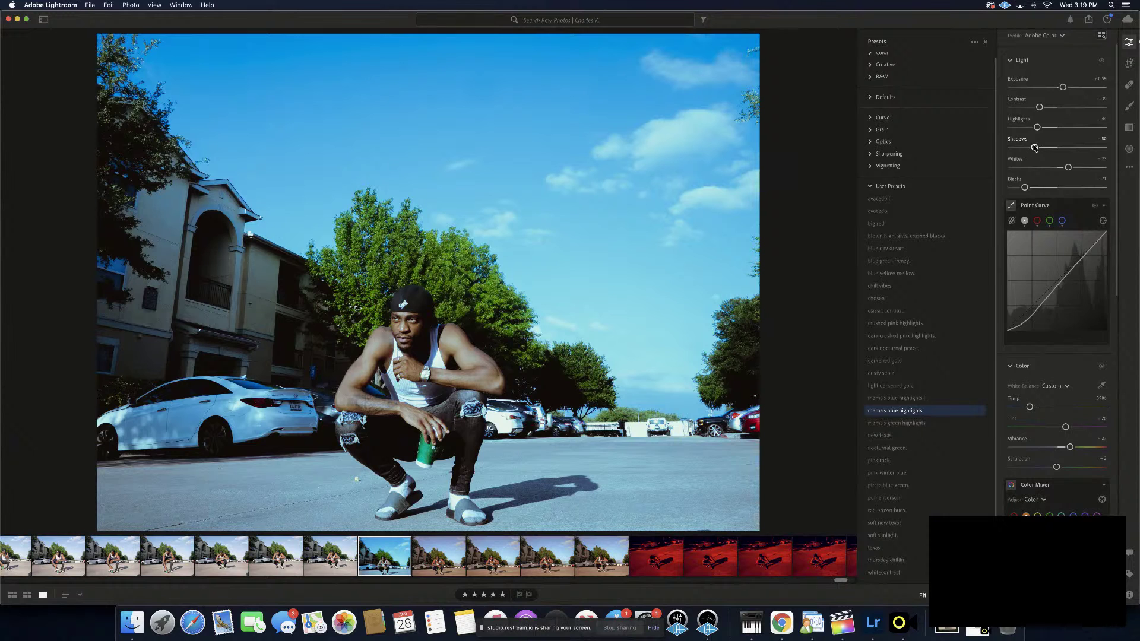
mouse_move(1039, 109)
left_mouse_down()
mouse_move(1000, 110)
mouse_move(1029, 110)
left_mouse_up()
left_click_drag(1029, 109, 1026, 108)
Raise the portrait's Blacks to about -60
mouse_move(1024, 193)
left_click_drag(1025, 189, 1032, 191)
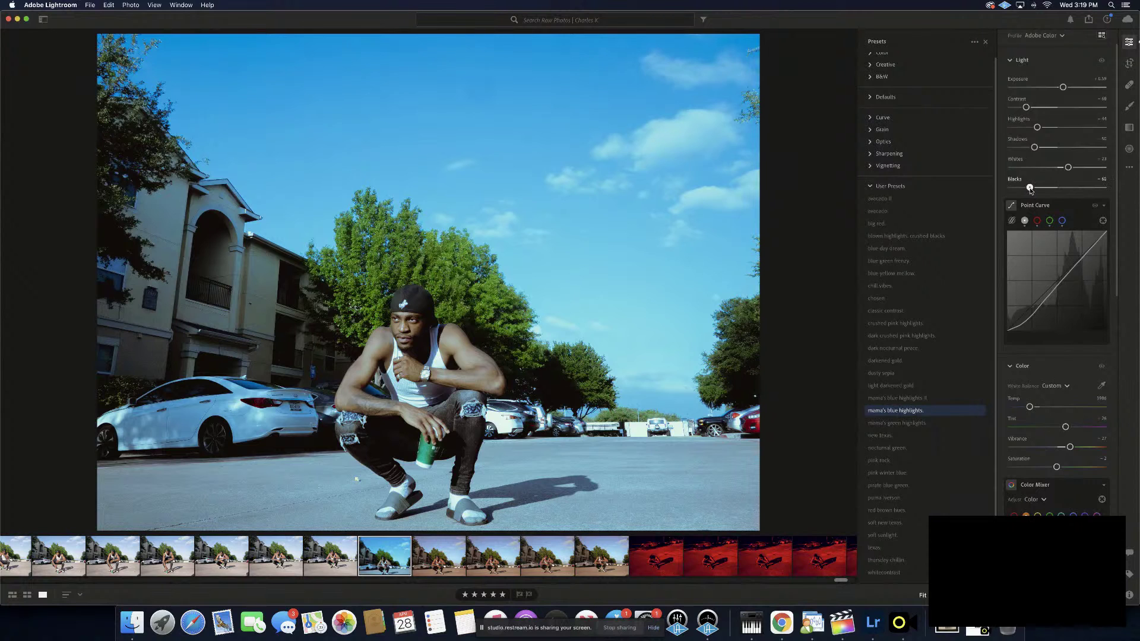
left_click_drag(1029, 190, 1031, 189)
Try a midtone luminance of -43 in Color Grading and undo the change
scroll(1057, 376, "down", 10)
scroll(1057, 376, "down", 2)
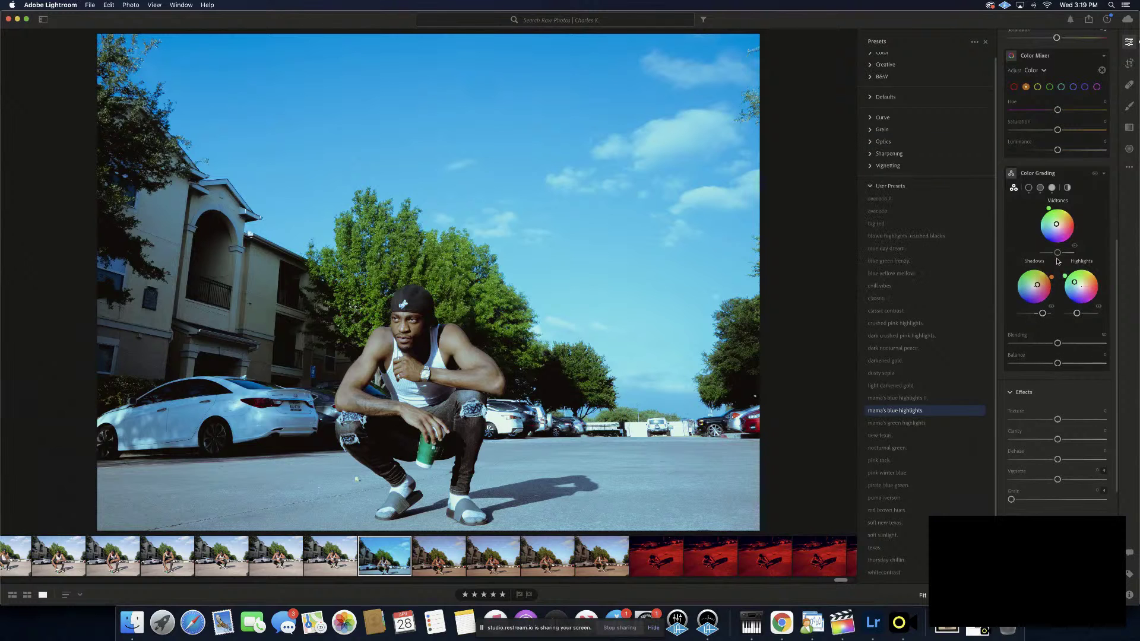
mouse_move(1060, 254)
left_mouse_down()
mouse_move(1072, 254)
mouse_move(1047, 254)
left_mouse_up()
key("super+z")
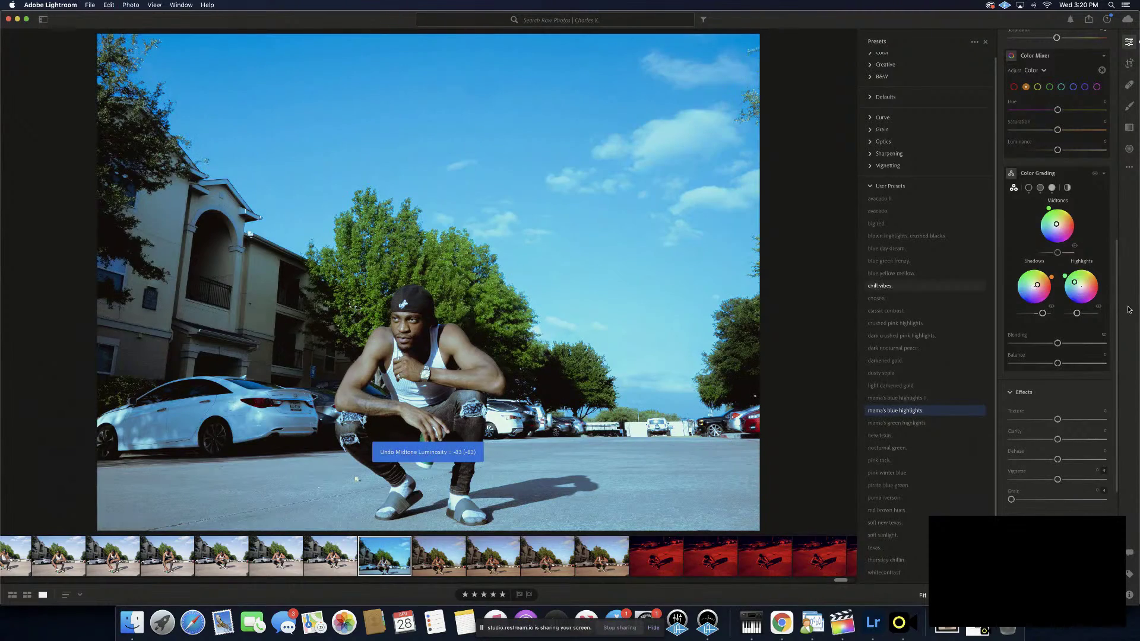
Undo the midtone luminance changes and compare the blue-graded portrait with the warm-graded one beside it
key("super+z")
key("super+z")
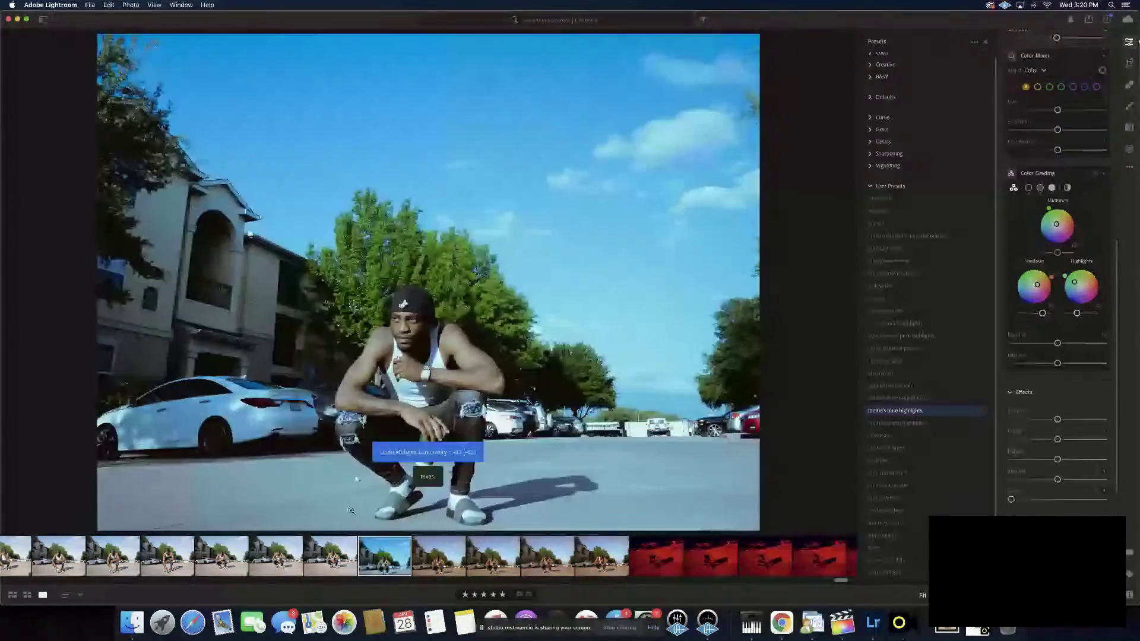
left_click(442, 559)
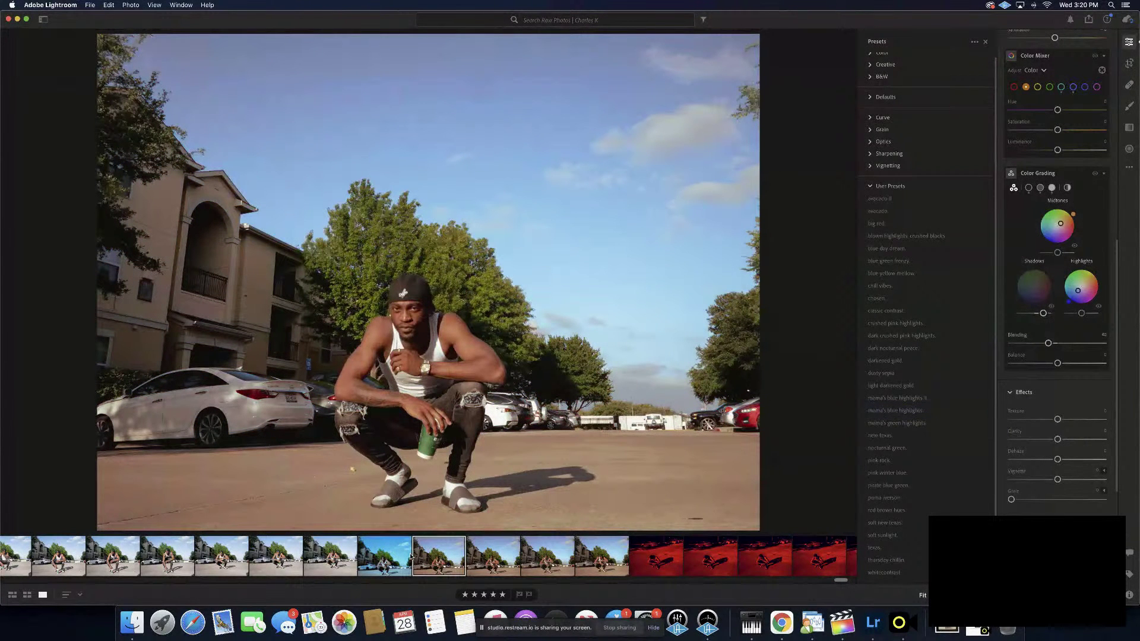
left_click(401, 555)
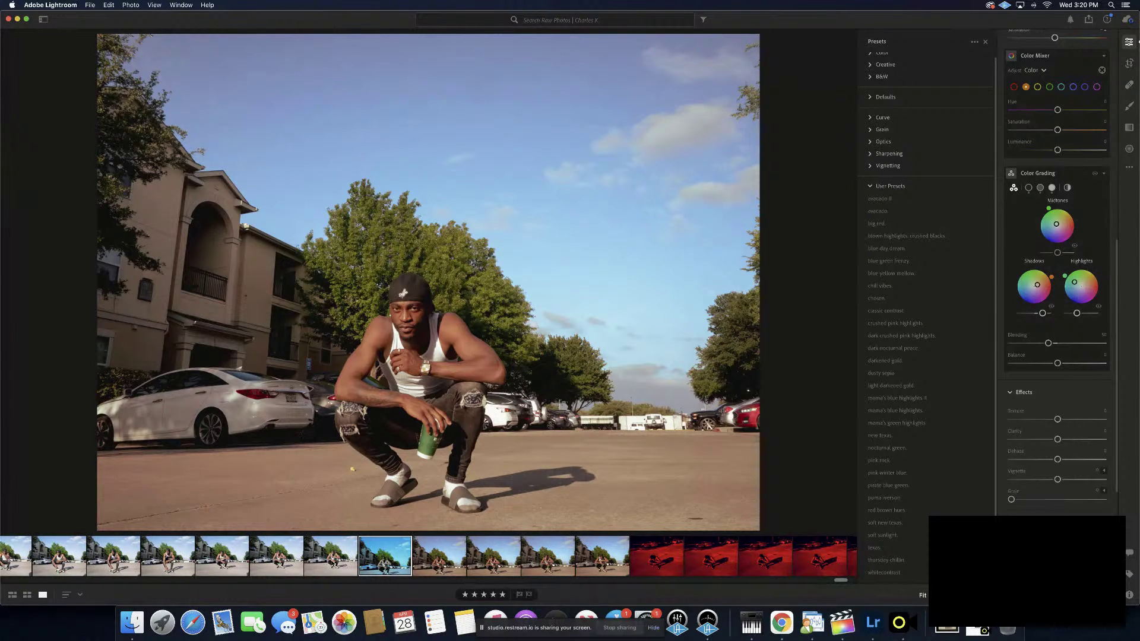
Apply the soft sunlight preset to the ungraded crouching portrait just before the blue-graded one and slightly raise its shadow luminance in Color Grading
left_click(343, 560)
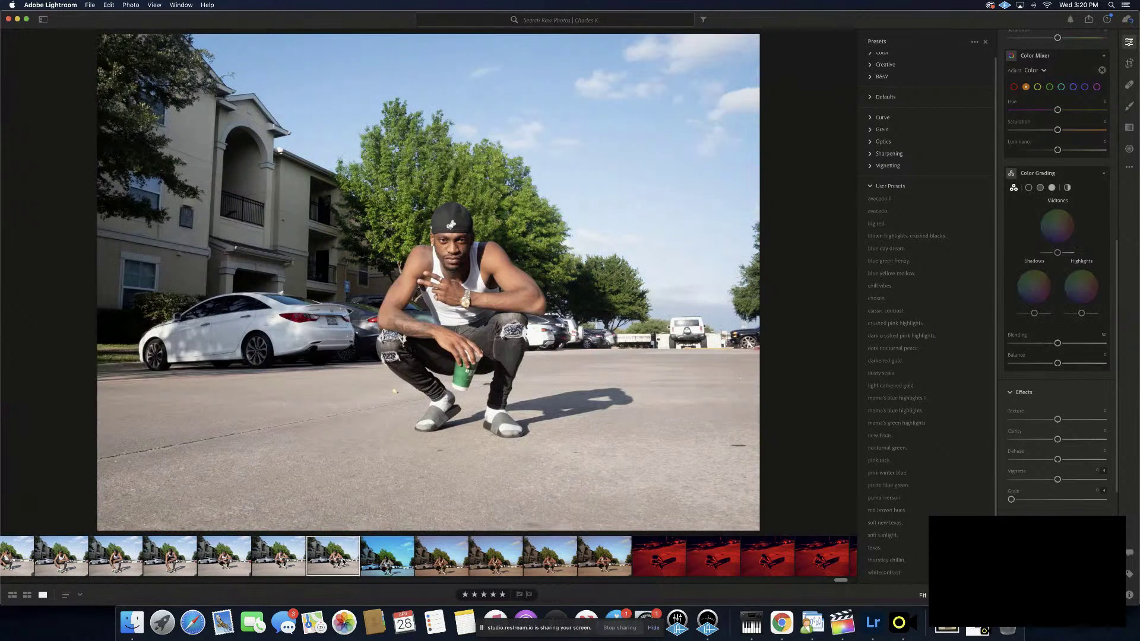
left_click(891, 538)
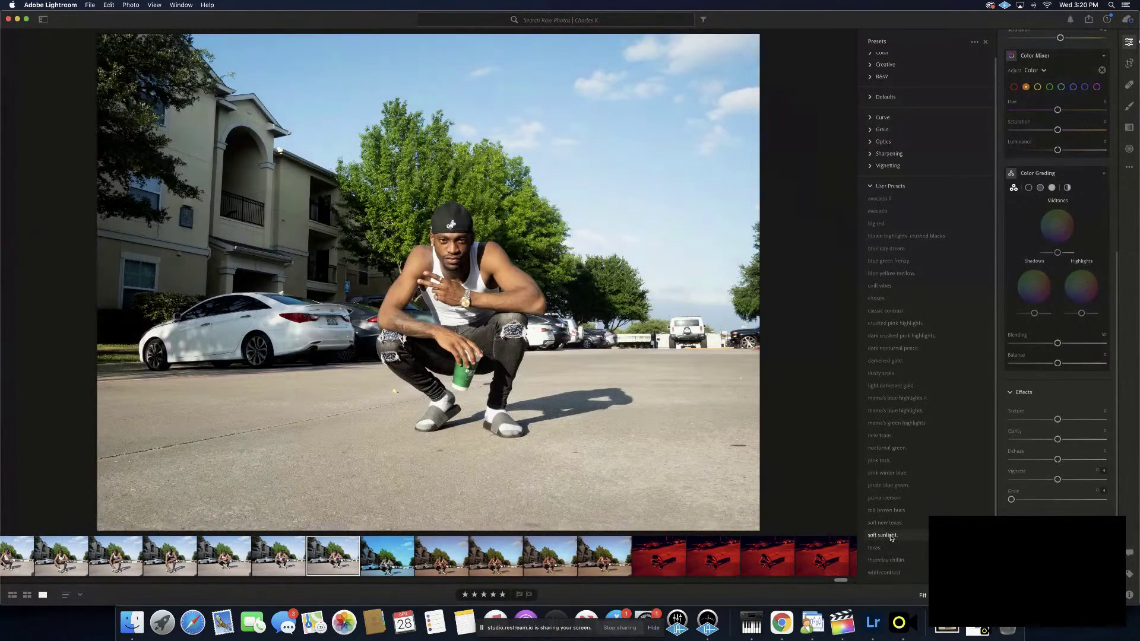
left_click(891, 538)
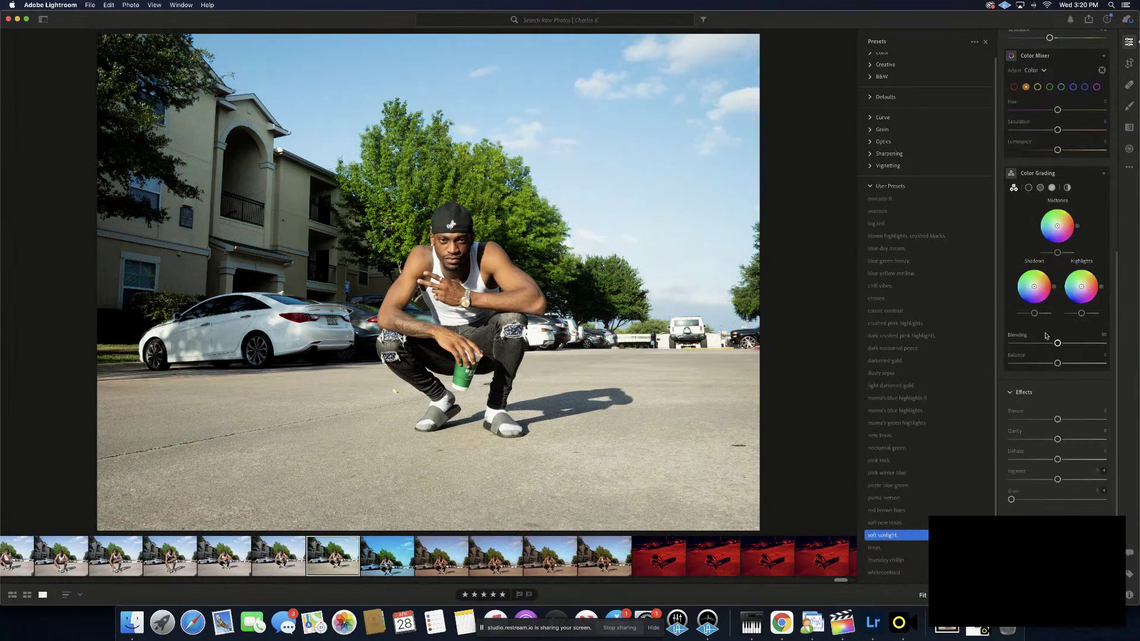
left_click_drag(1034, 314, 1038, 315)
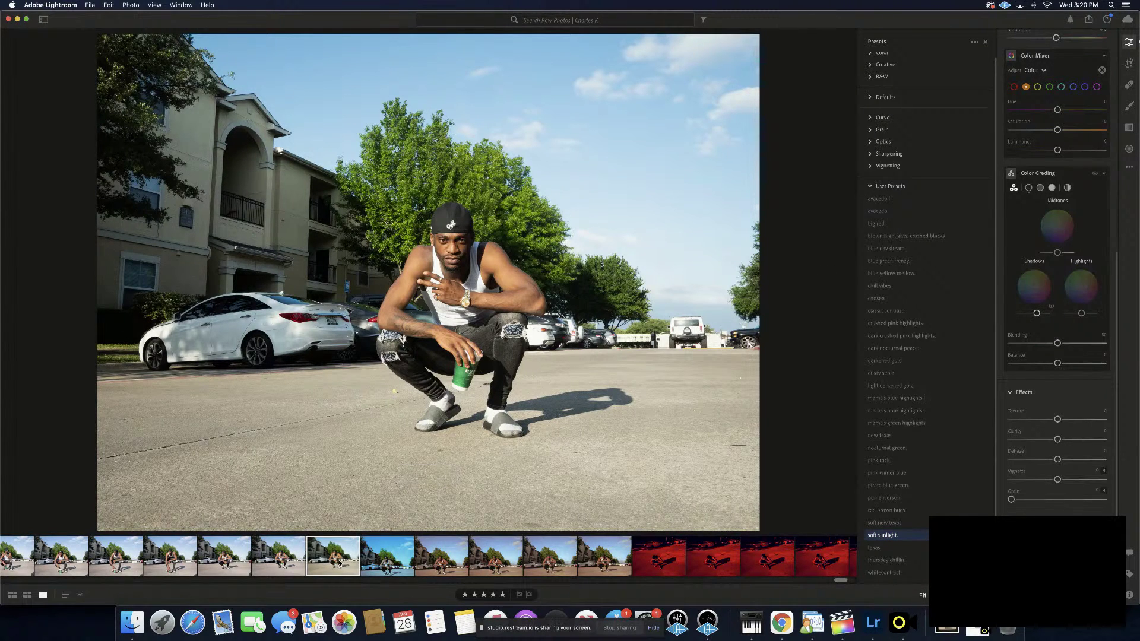
Copy the soft sunlight portrait's edit settings and paste them onto the crouching portraits immediately before it
key("super+c")
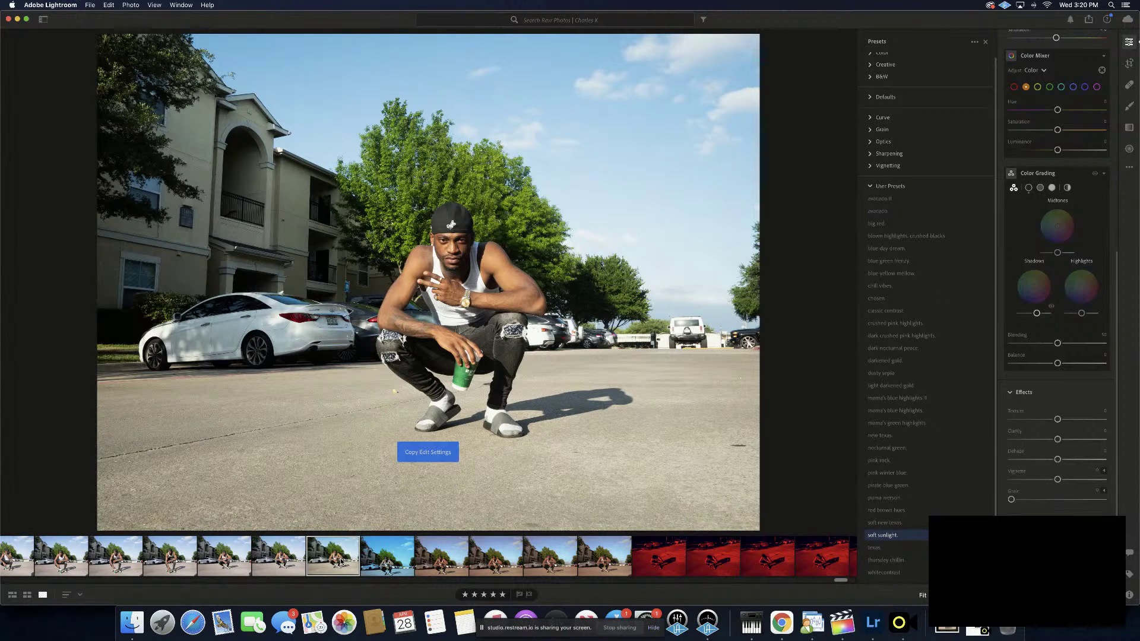
left_click(284, 561)
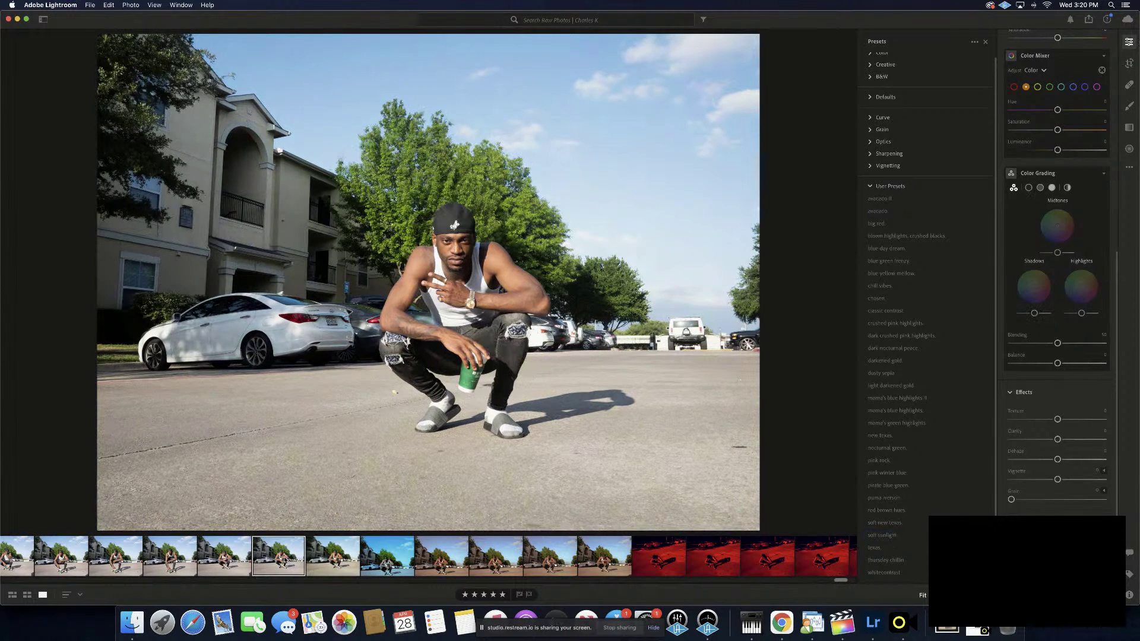
key("super+v")
left_click(170, 561)
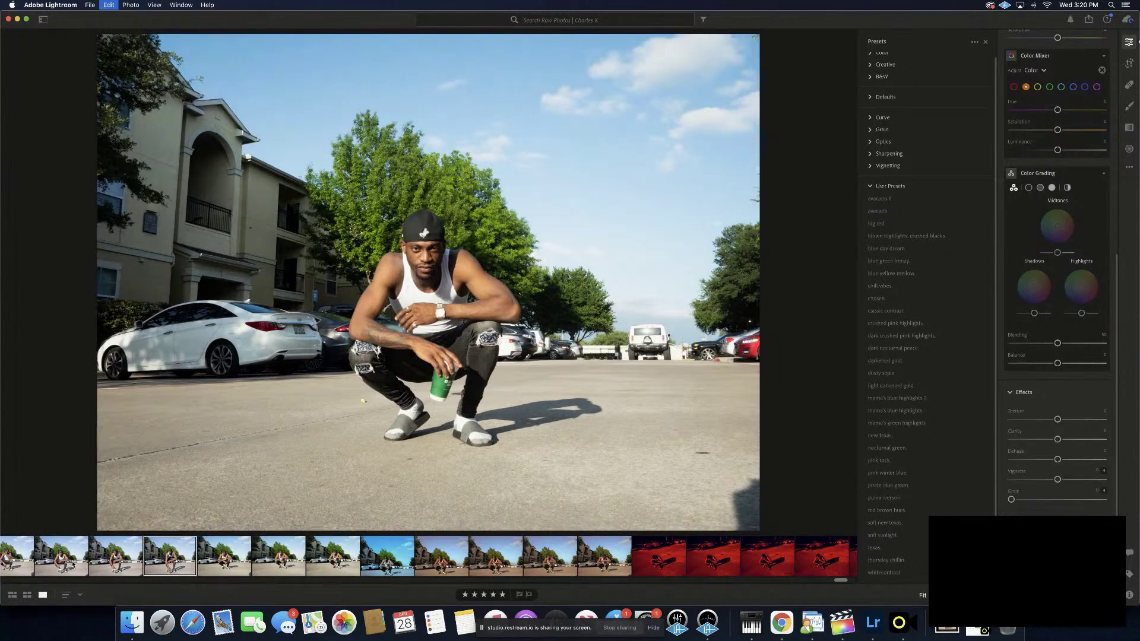
key("Left")
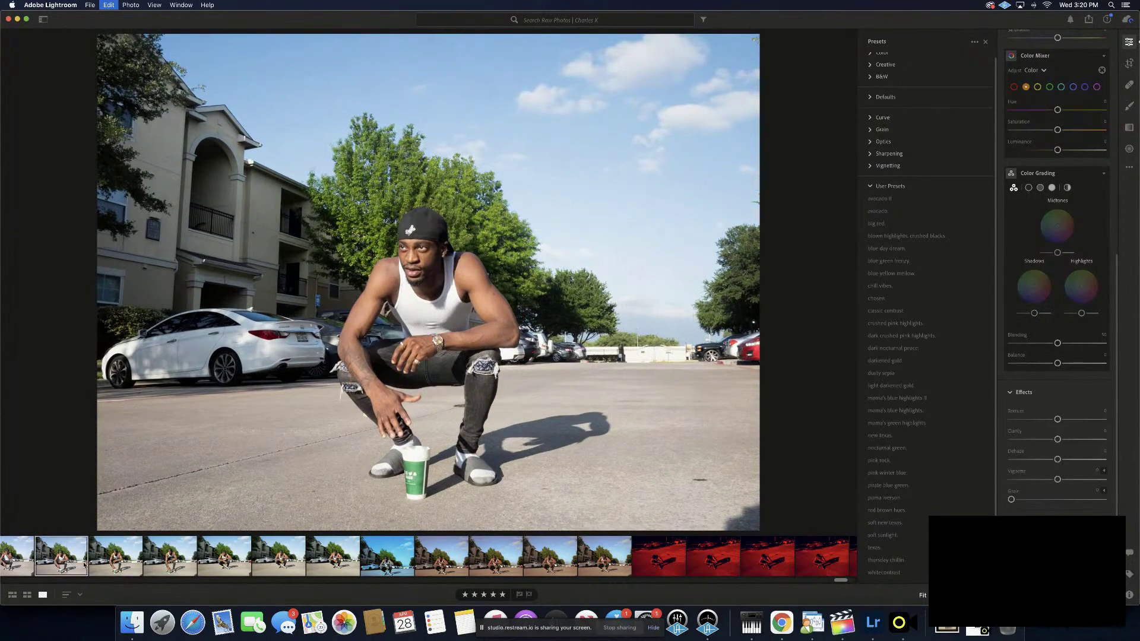
Paste the copied edit settings onto the three earliest crouching portraits, working back through the filmstrip
scroll(297, 558, "left", 10)
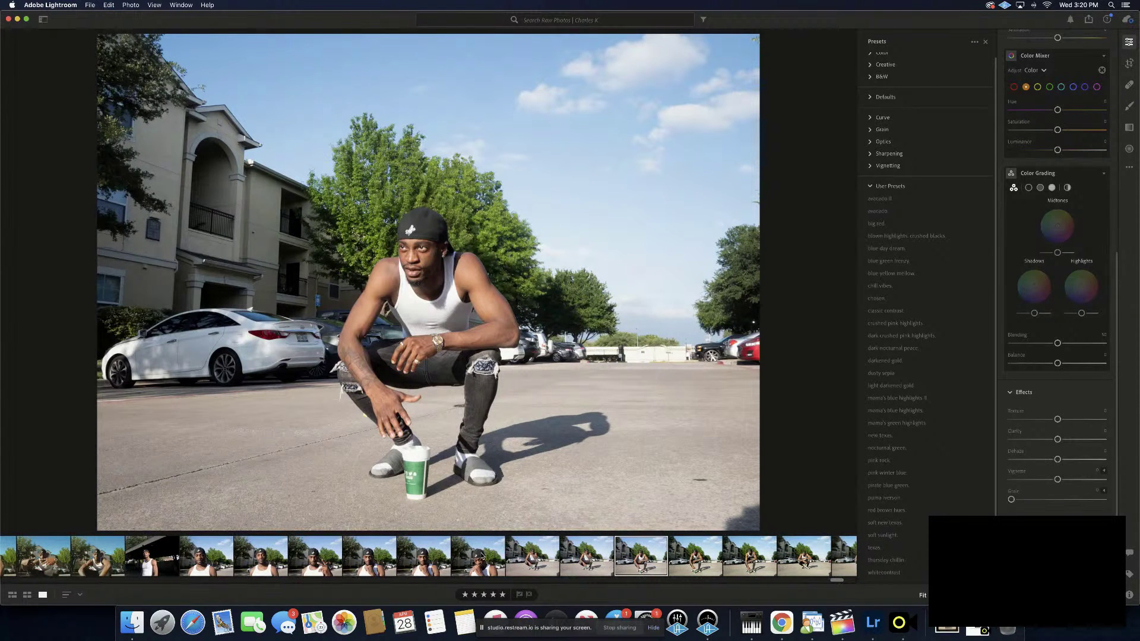
scroll(482, 559, "right", 3)
key("super+c")
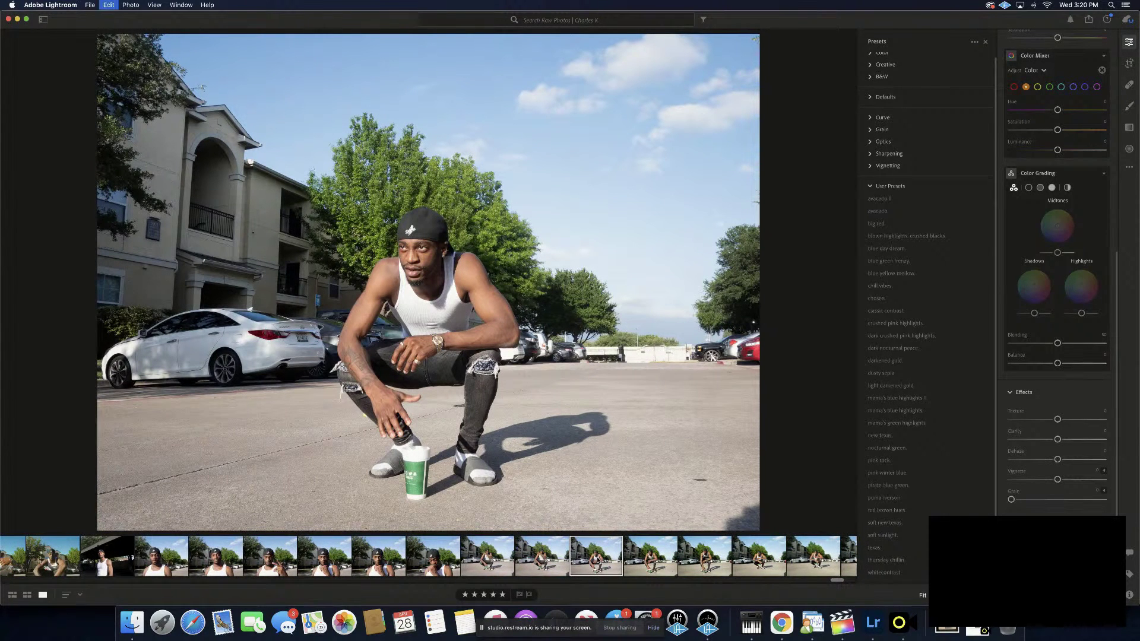
key("super+v")
left_click(550, 559)
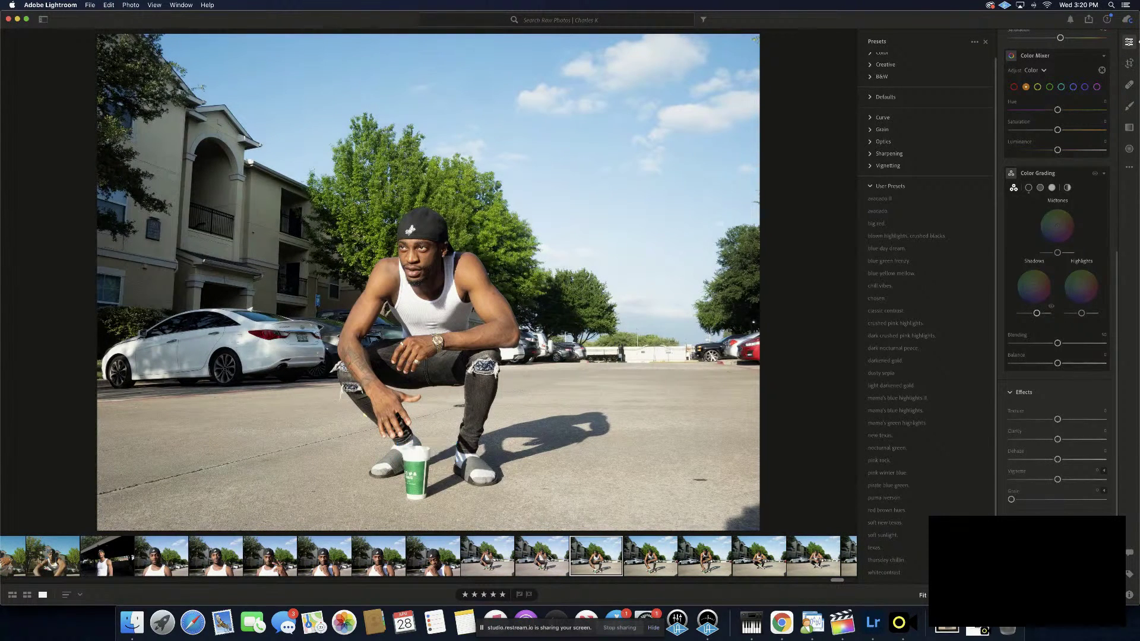
key("super+v")
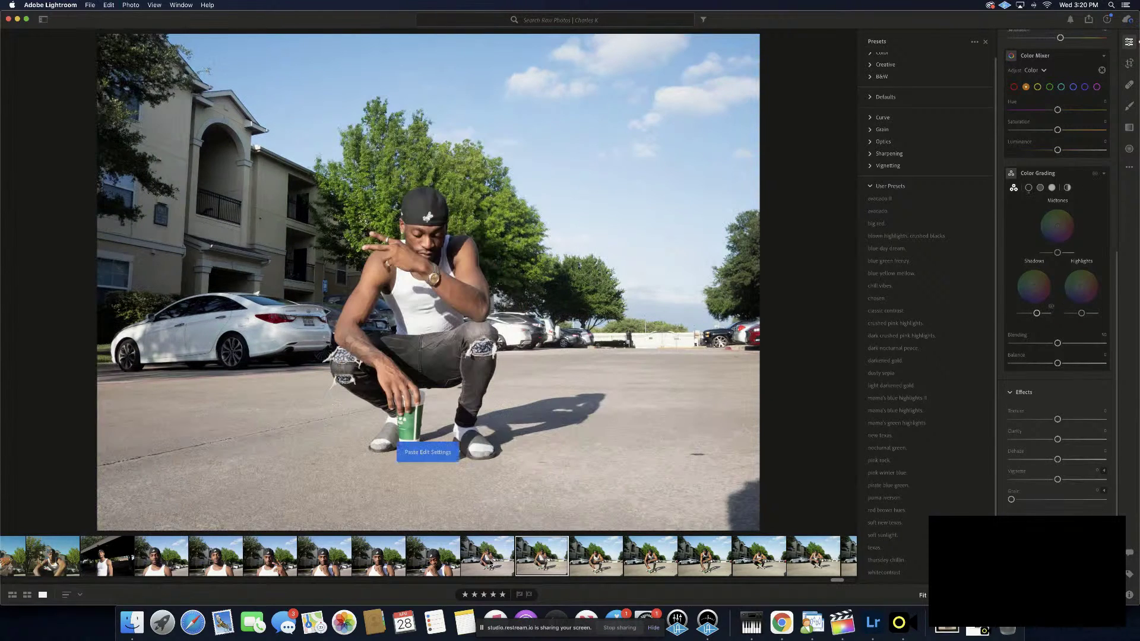
left_click(489, 559)
key("super+v")
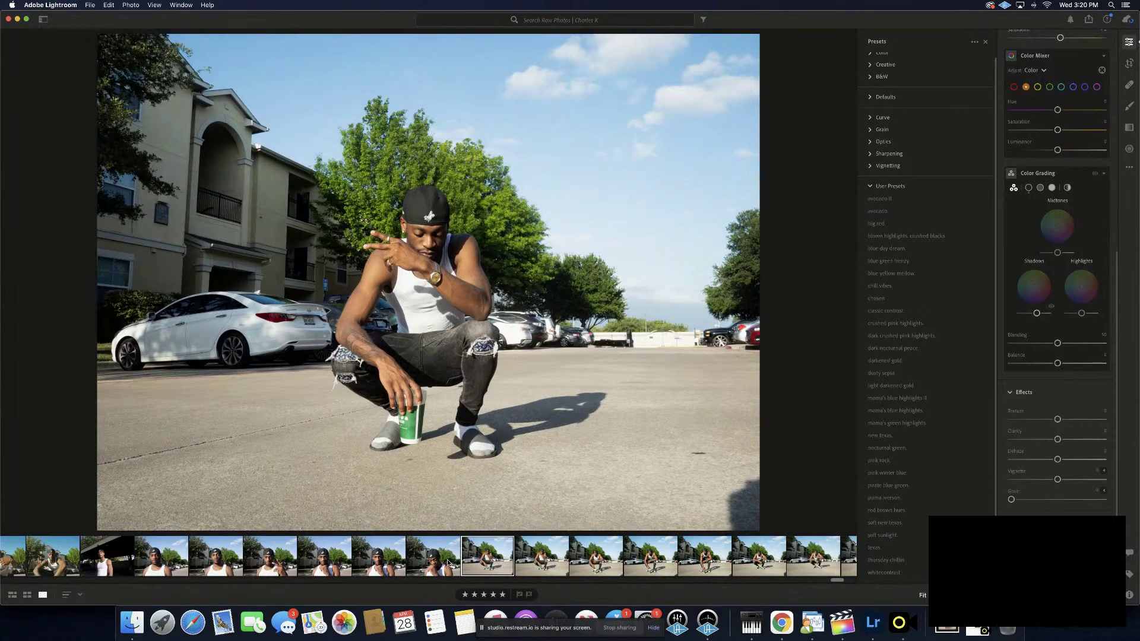
Paste the copied edit settings onto the five close-up portraits that precede the crouching shots, from last to first
left_click(410, 567)
key("super+v")
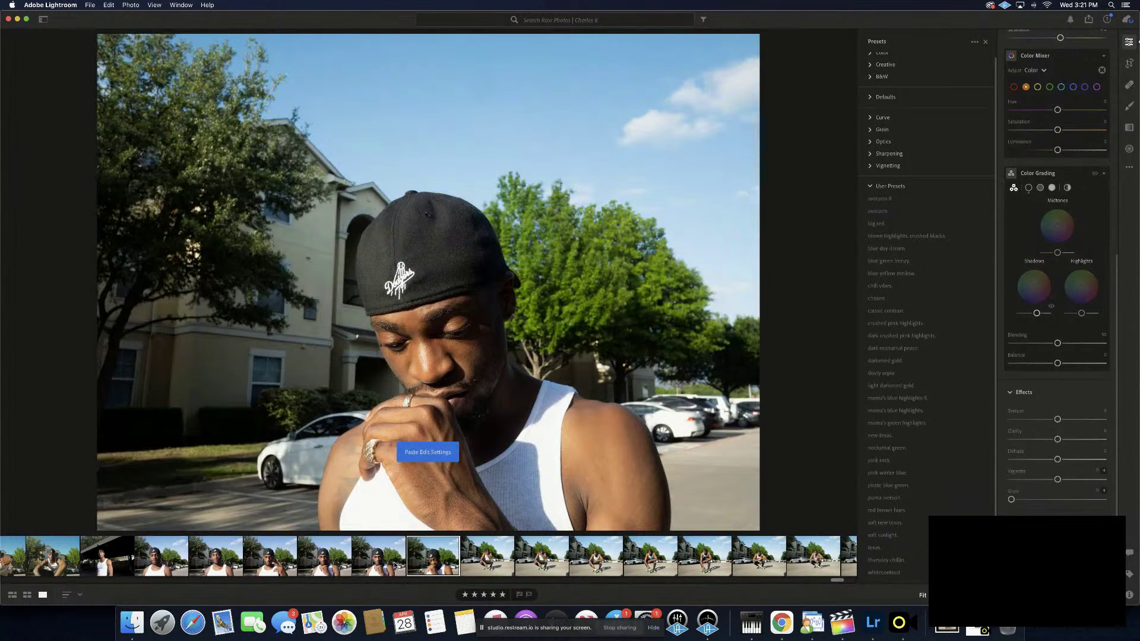
left_click(394, 565)
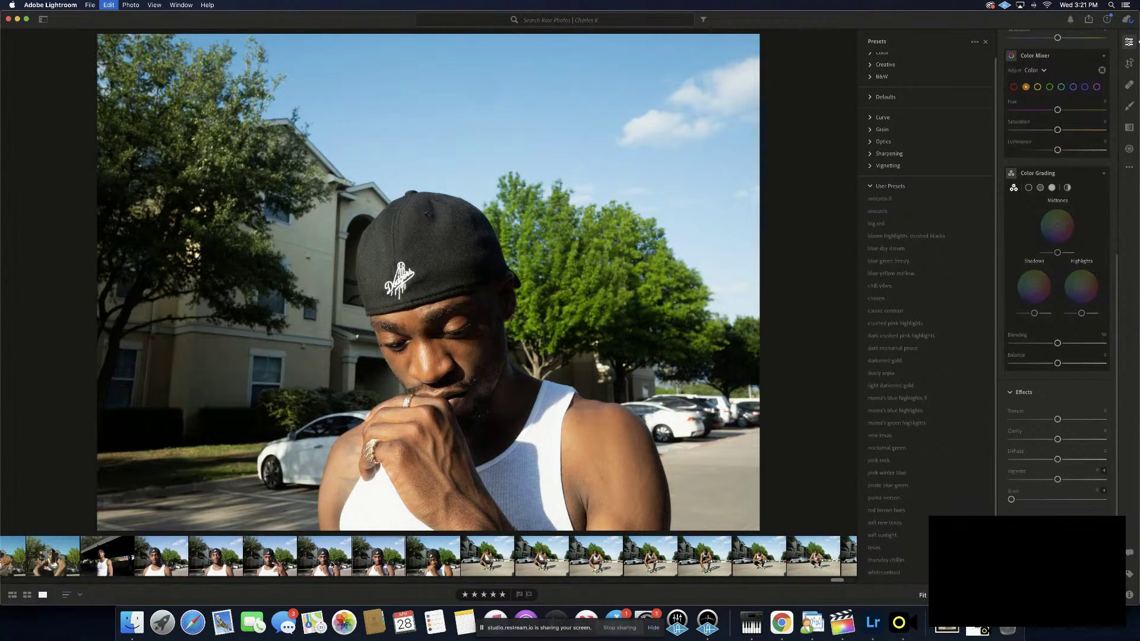
left_click(300, 564)
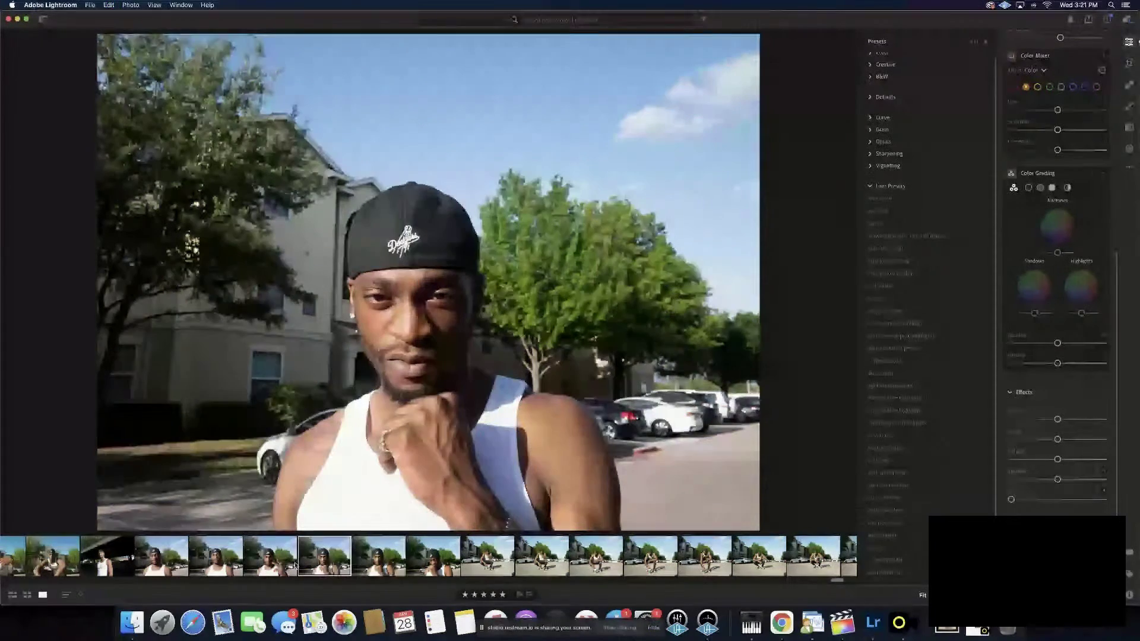
key("super+v")
left_click(283, 563)
left_click(235, 564)
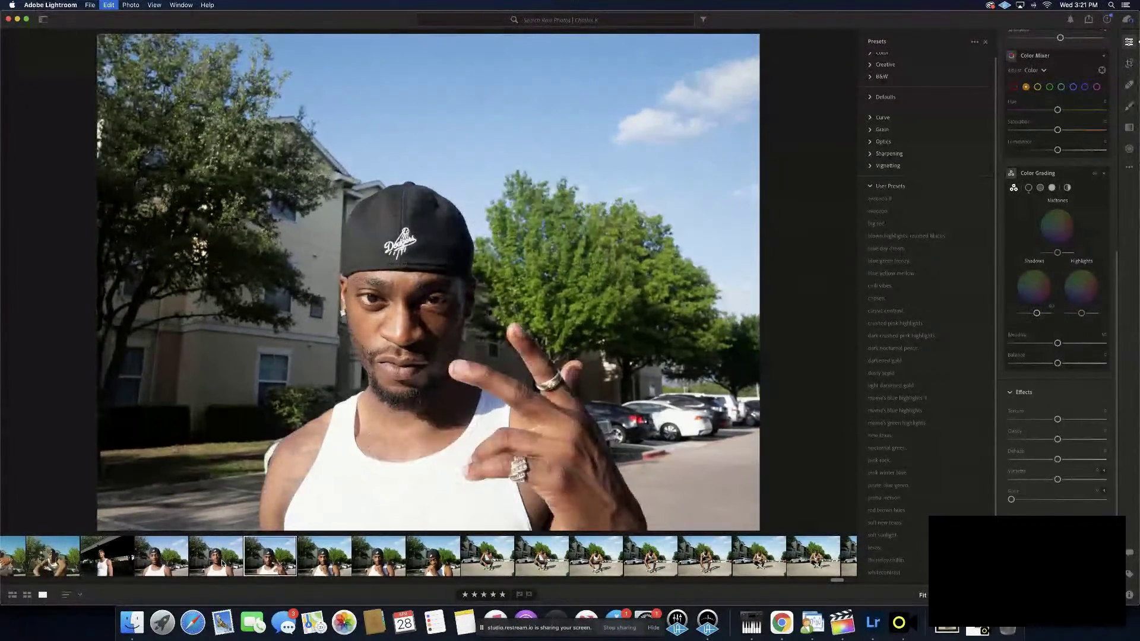
key("super+v")
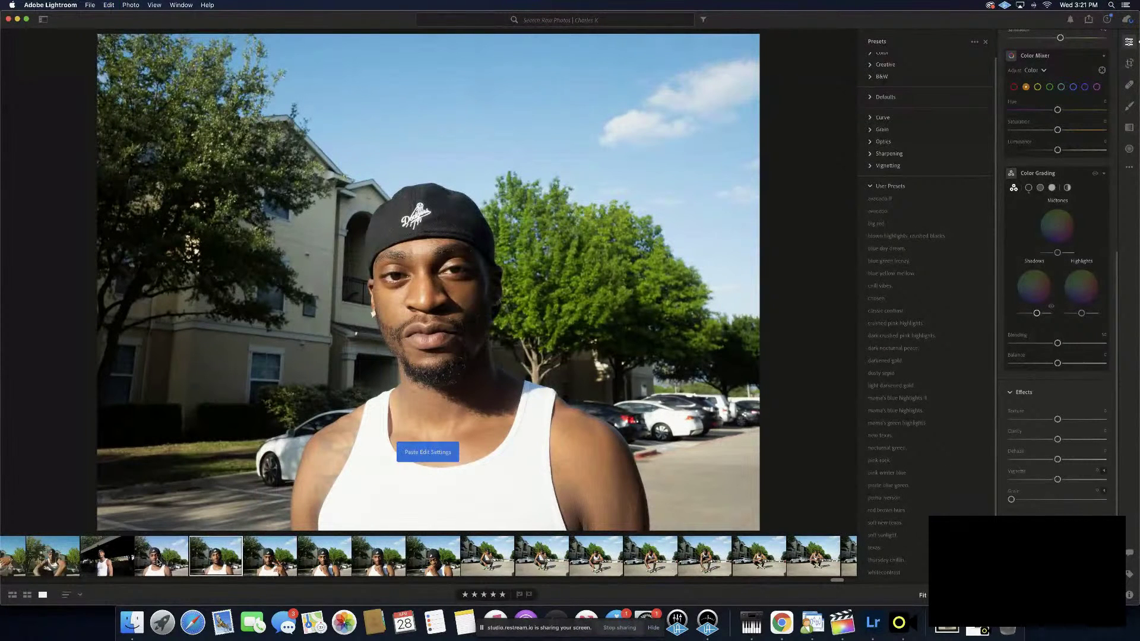
Paste the copied edit settings onto the first close-up portrait and the portrait under the dark carport roof
left_click(149, 563)
key("super+v")
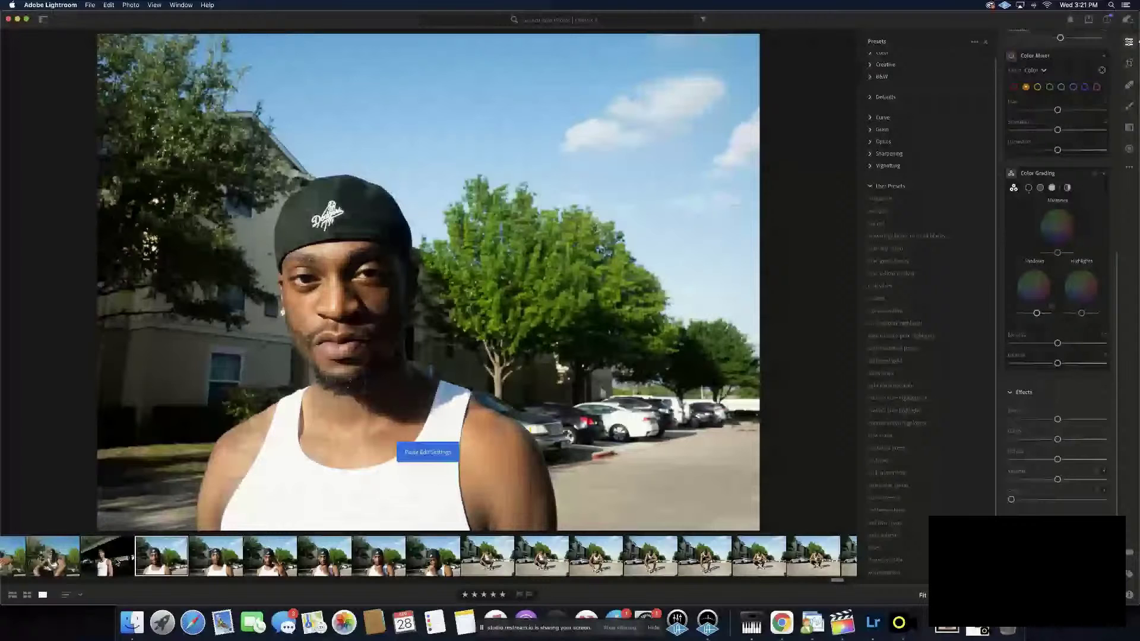
left_click(117, 564)
key("super+v")
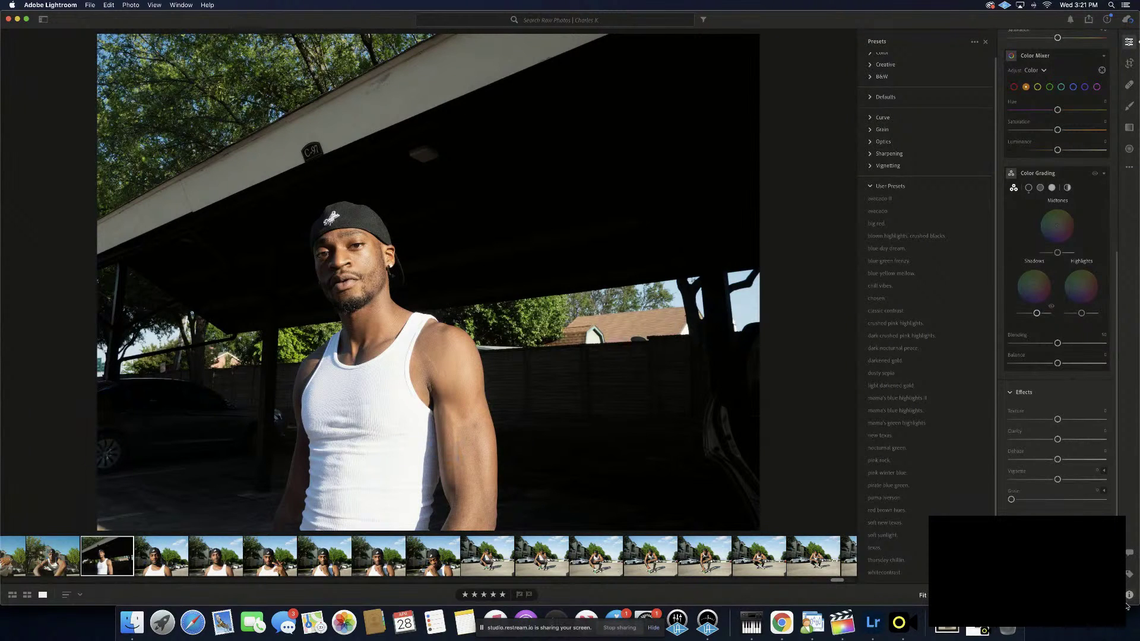
Switch to Final Cut Pro and open the selected event's only project in the timeline
left_click(889, 486)
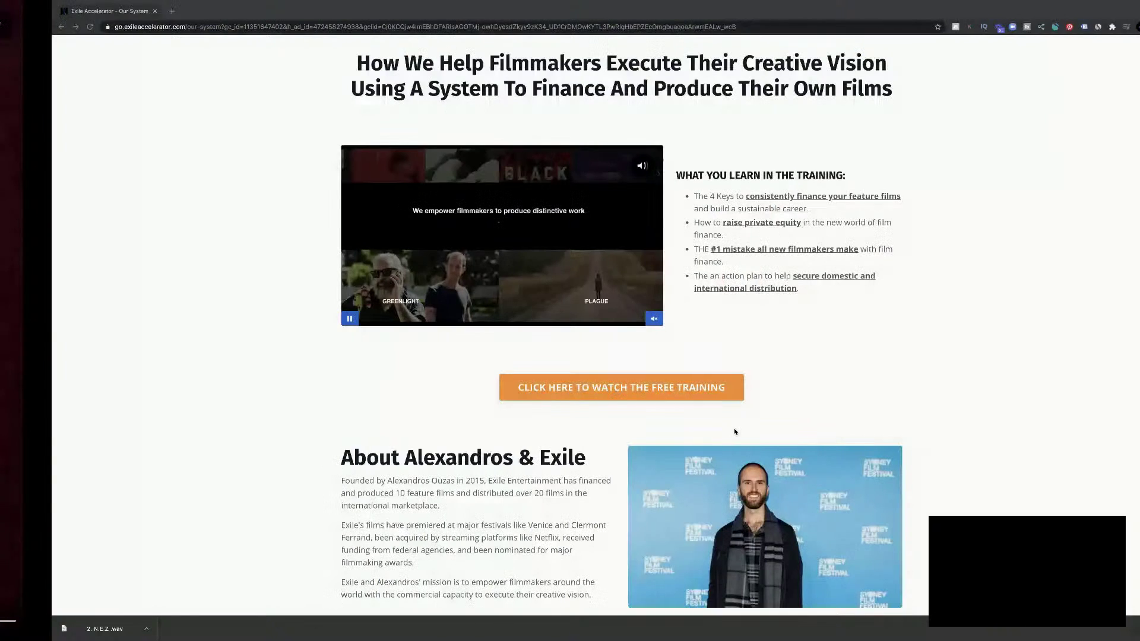
key("super+Tab")
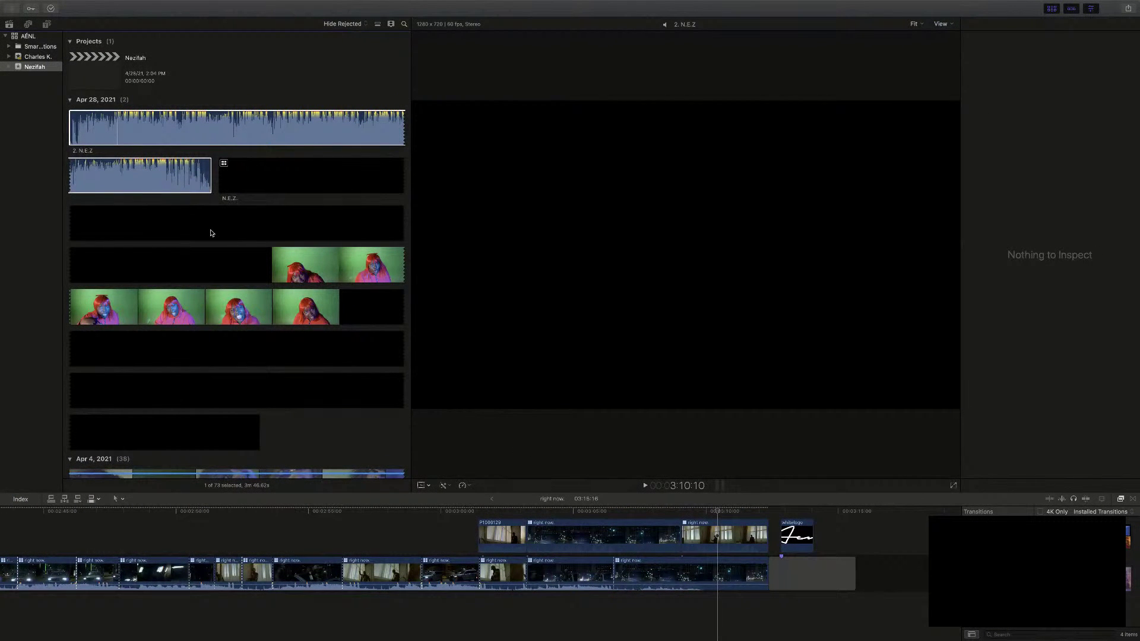
left_click(96, 81)
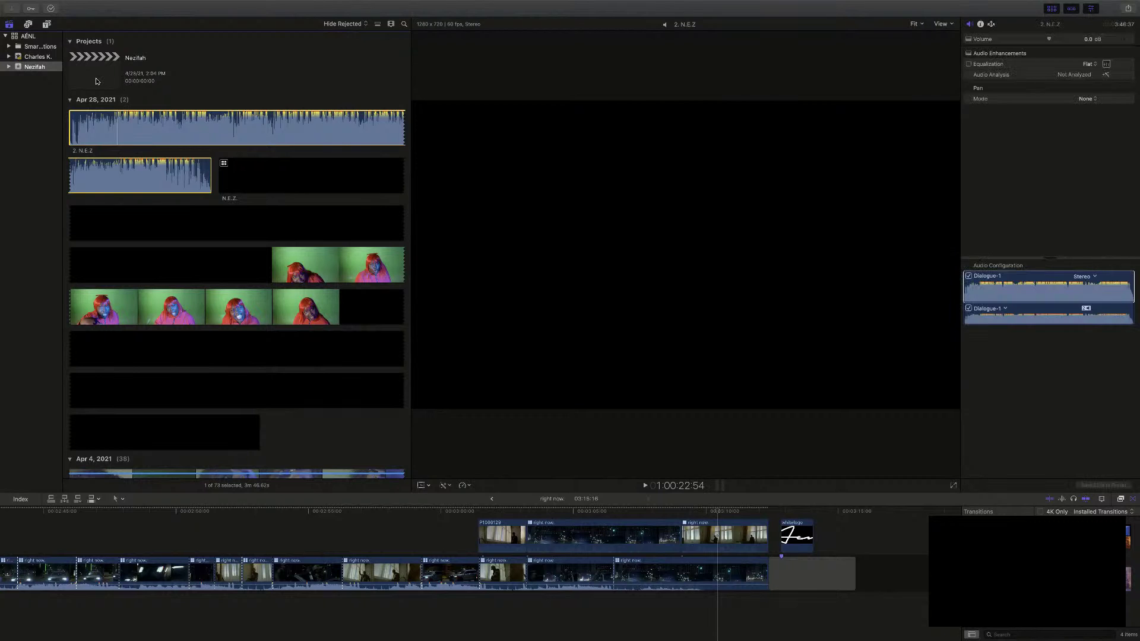
double_click(97, 80)
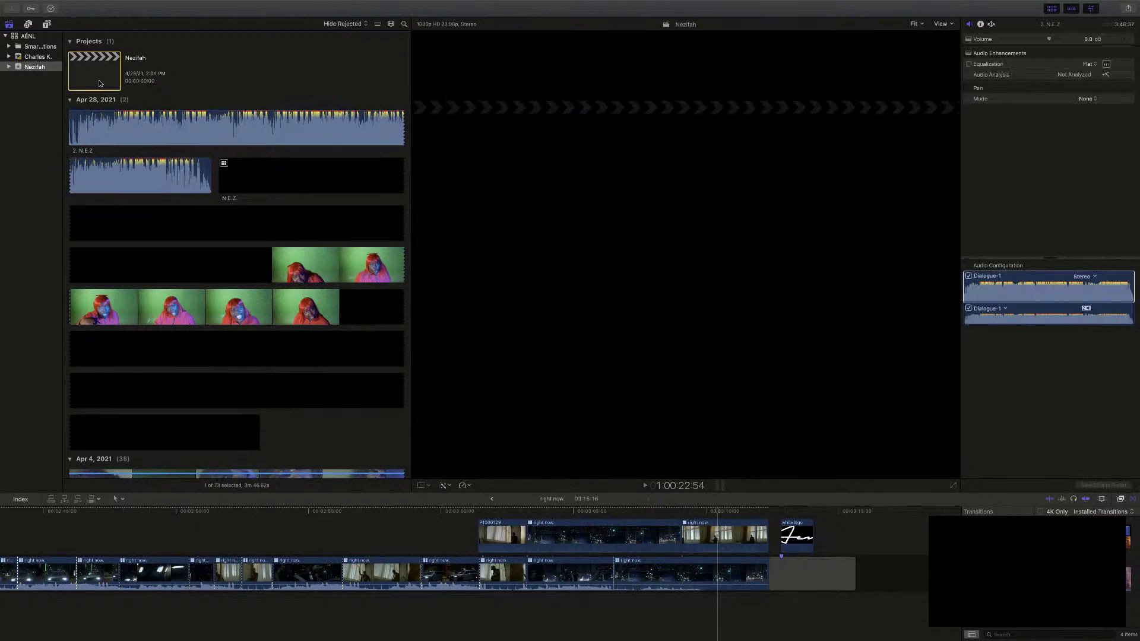
Delete the N.E.Z. multicam clip from the event's Apr 28, 2021 media
left_click(257, 185)
scroll(268, 179, "down", 2)
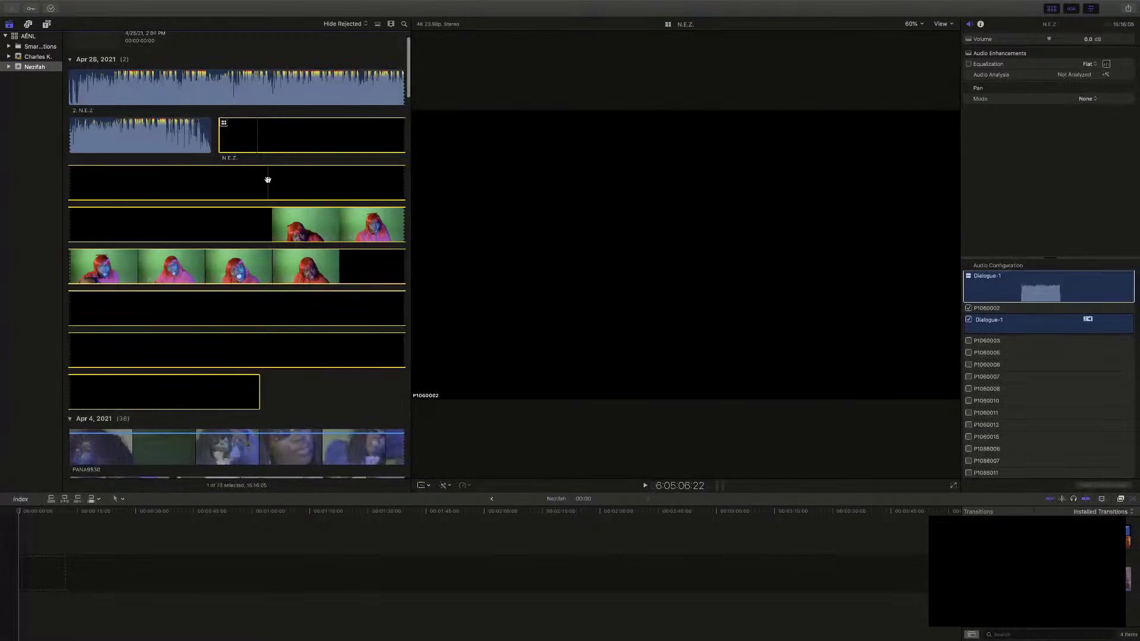
key("Delete")
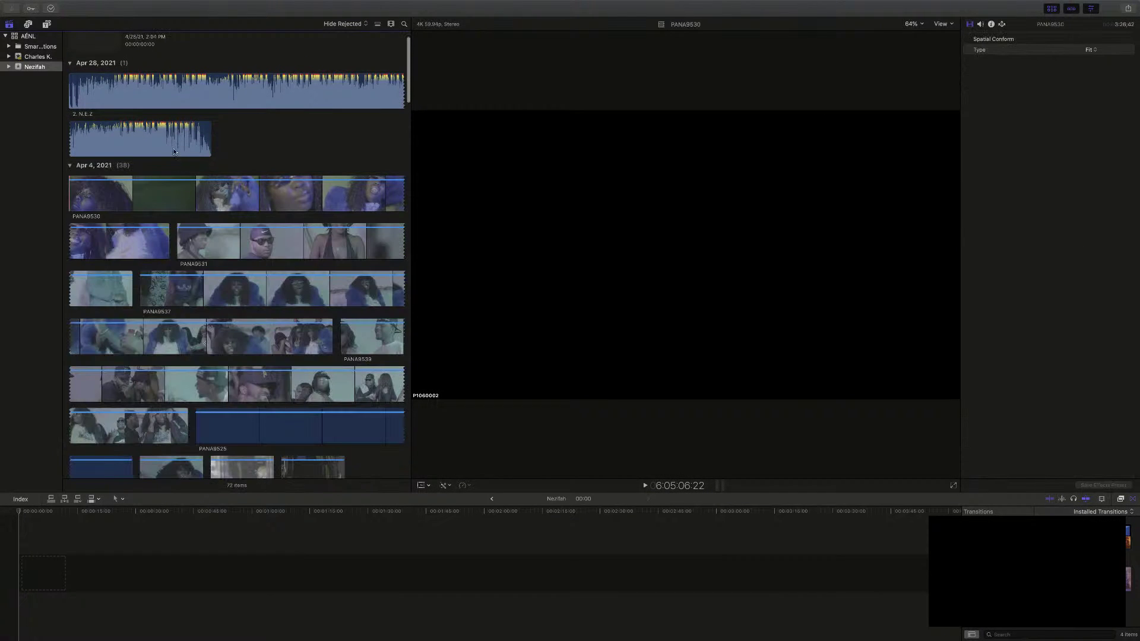
Select the 2. N.E.Z audio track together with the PANA9530, PANA9537 and PANA9539 clips in the browser
left_click(158, 144)
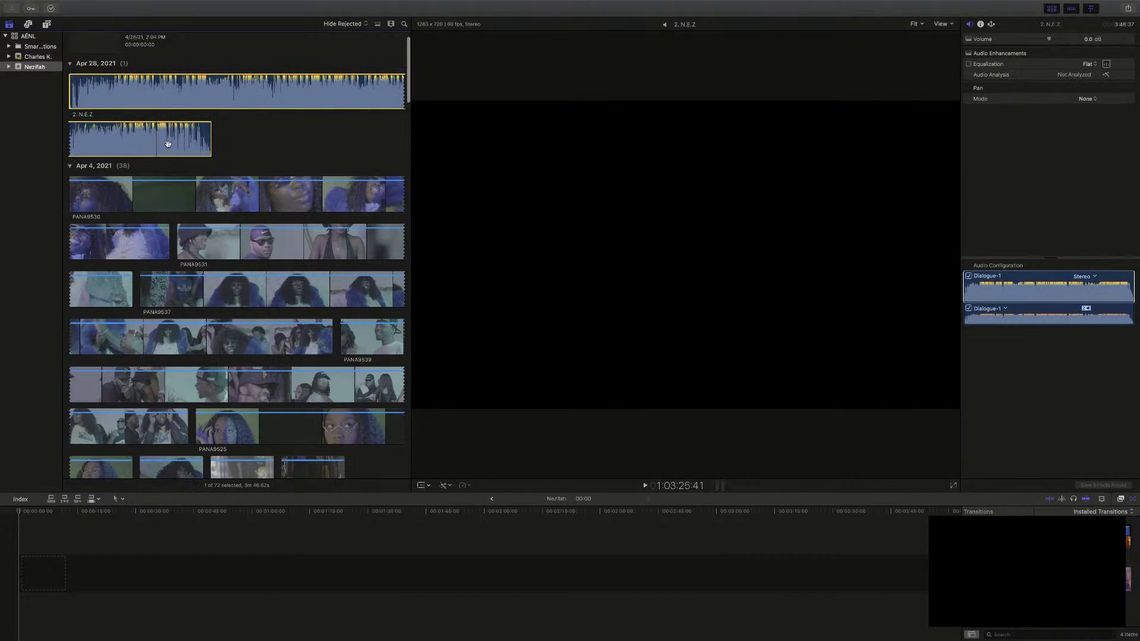
left_click(174, 204, "super")
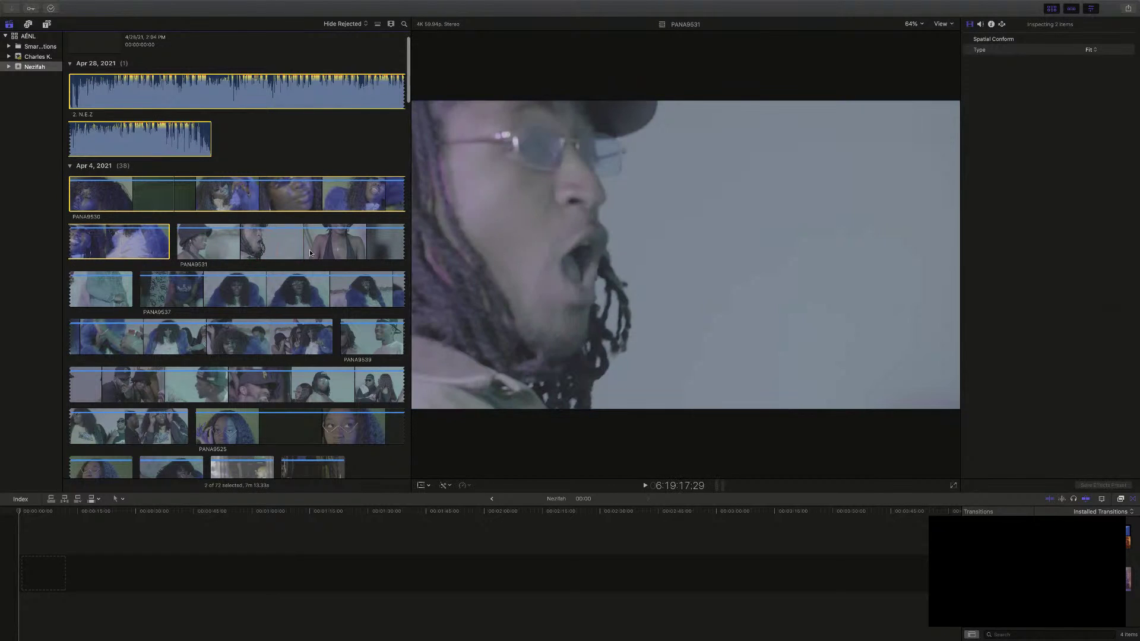
left_click(306, 291, "super")
scroll(237, 333, "down", 4)
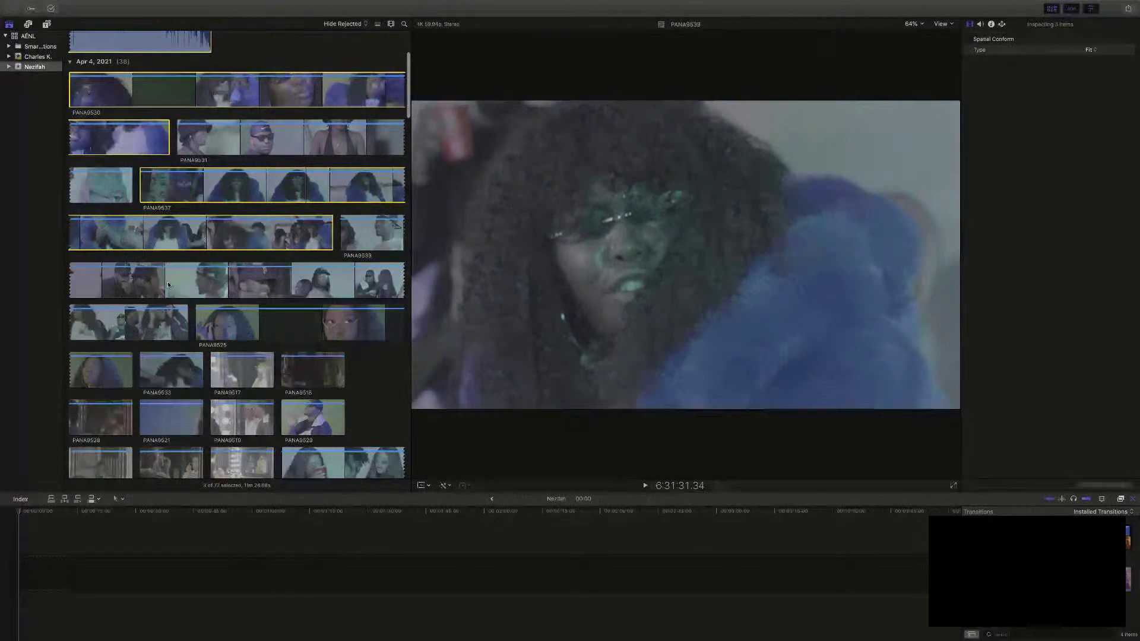
left_click(184, 286, "super")
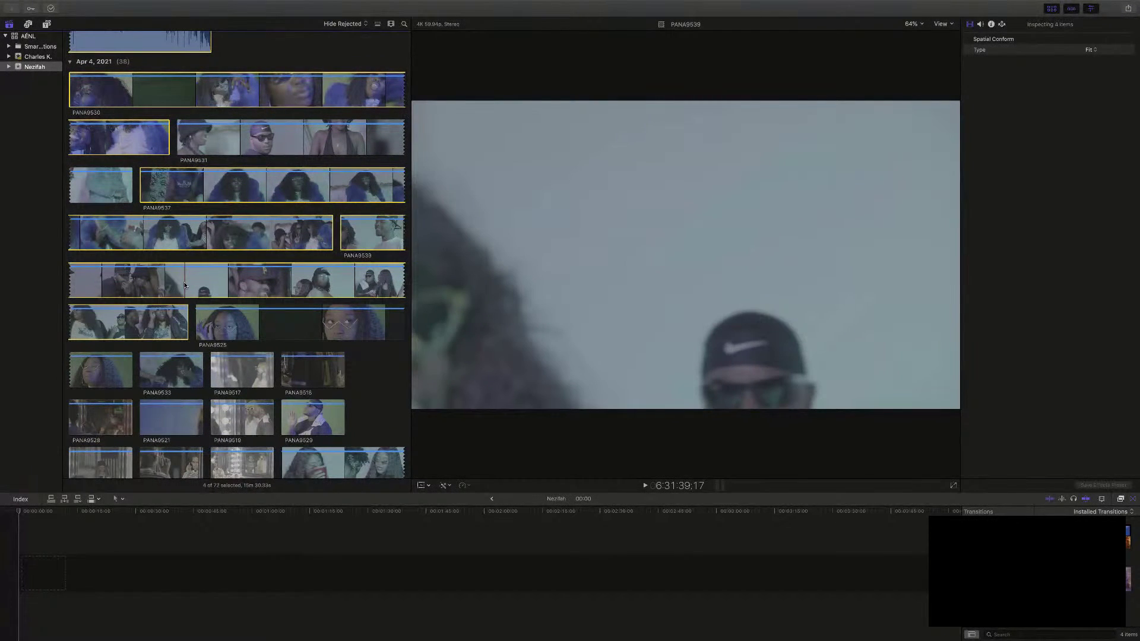
Add the PANA9525 and PANA9522 clips from the Apr 4, 2021 media to the current selection
scroll(178, 288, "down", 2)
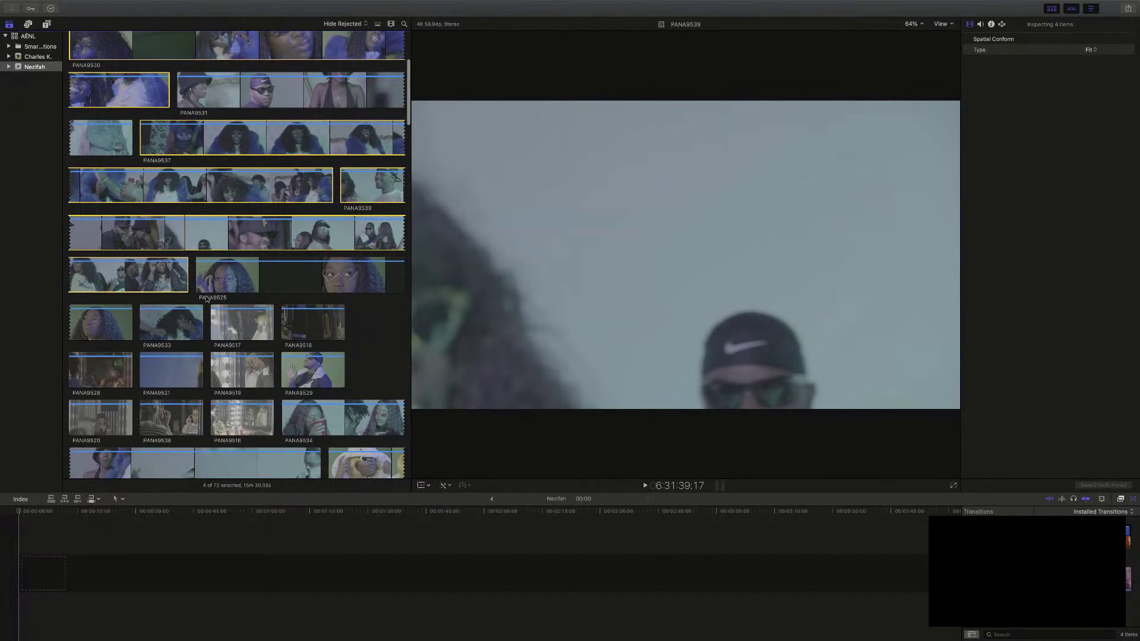
left_click(215, 279, "super")
scroll(185, 315, "down", 3)
scroll(184, 316, "down", 1)
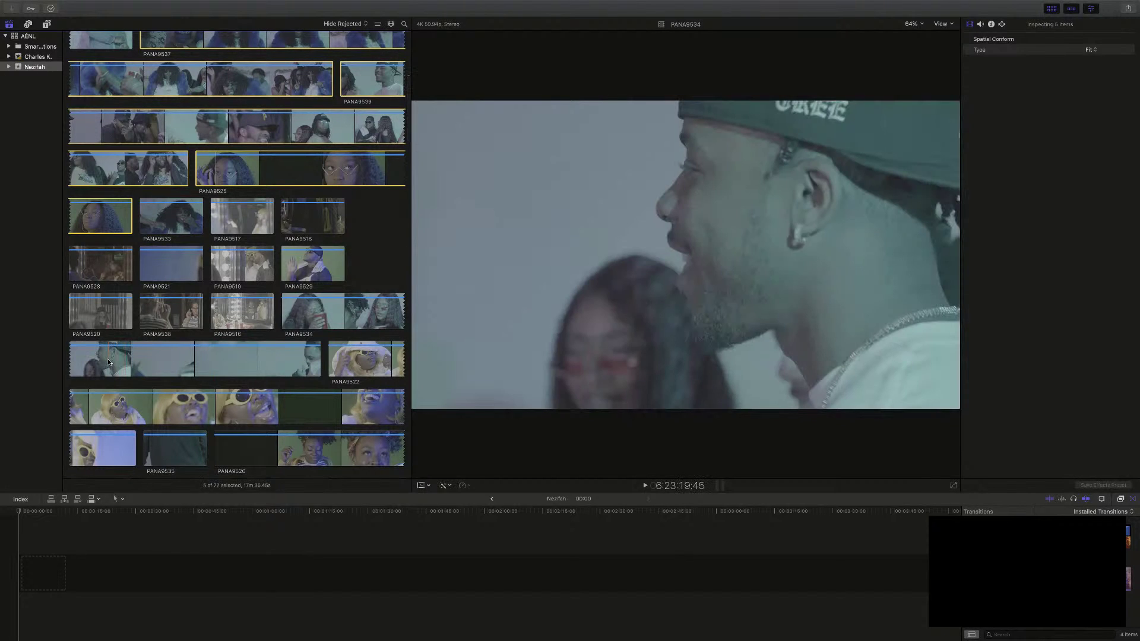
scroll(284, 362, "down", 1)
scroll(285, 364, "down", 1)
scroll(285, 364, "down", 1)
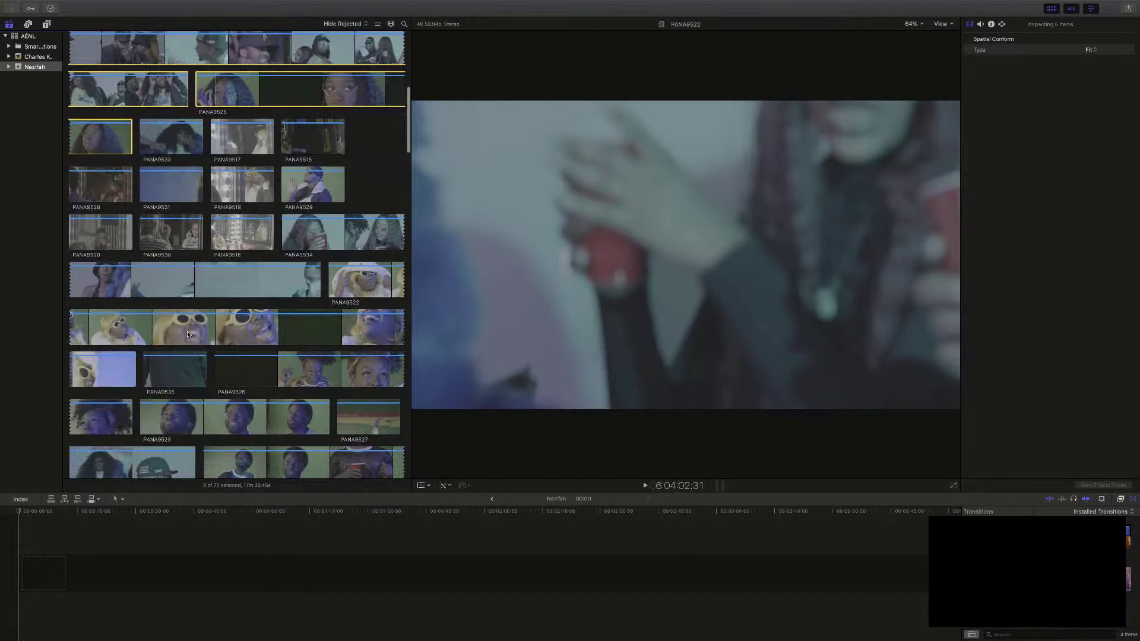
left_click(187, 335, "super")
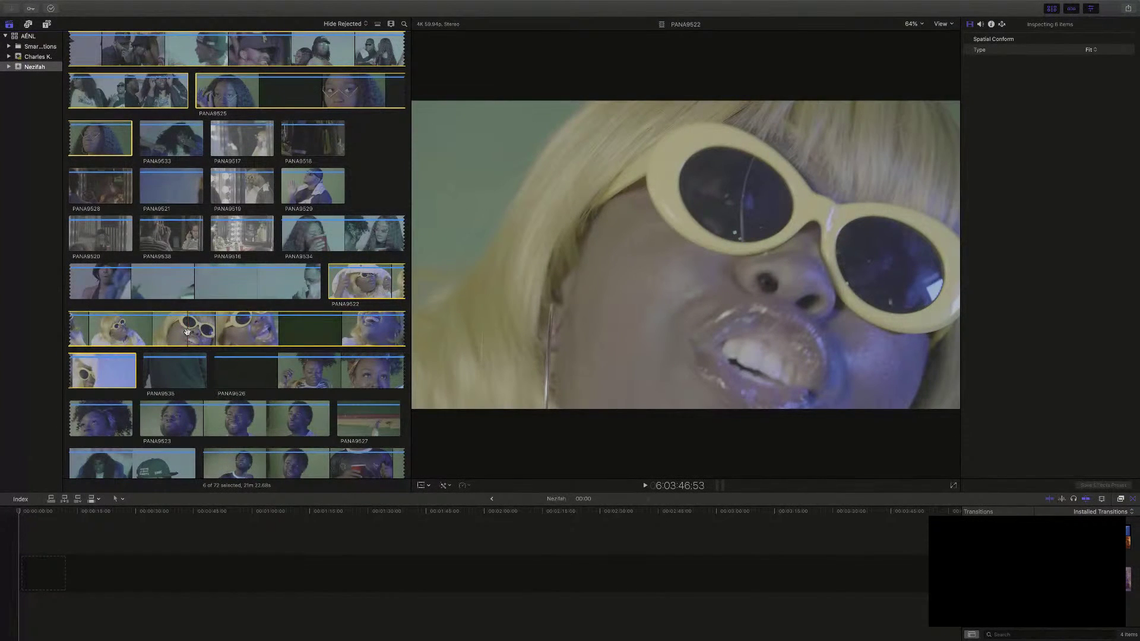
Switch to Chrome and log in to the photographer portal through the ByDesignFilms bookmark, using the saved credentials
key("XF86AudioMute")
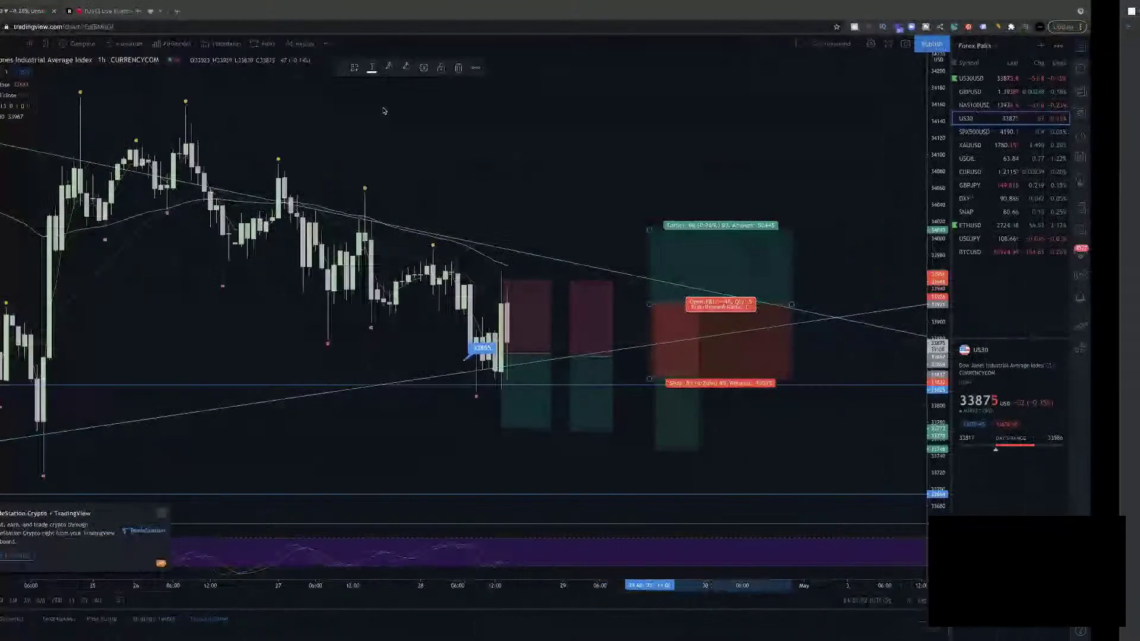
left_click(227, 11)
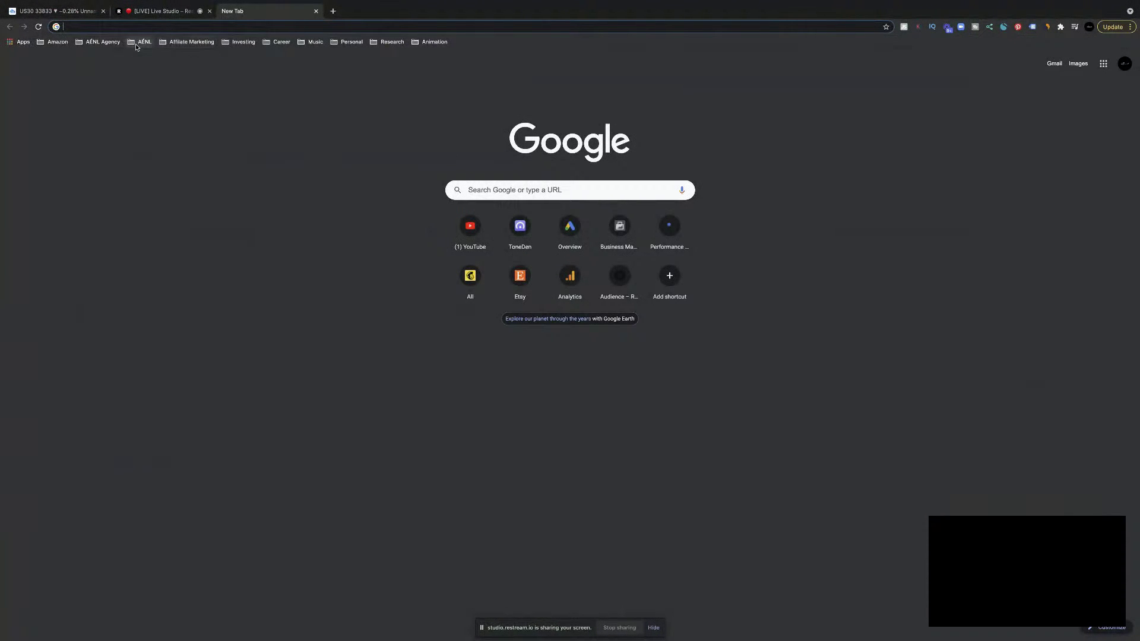
left_click(278, 42)
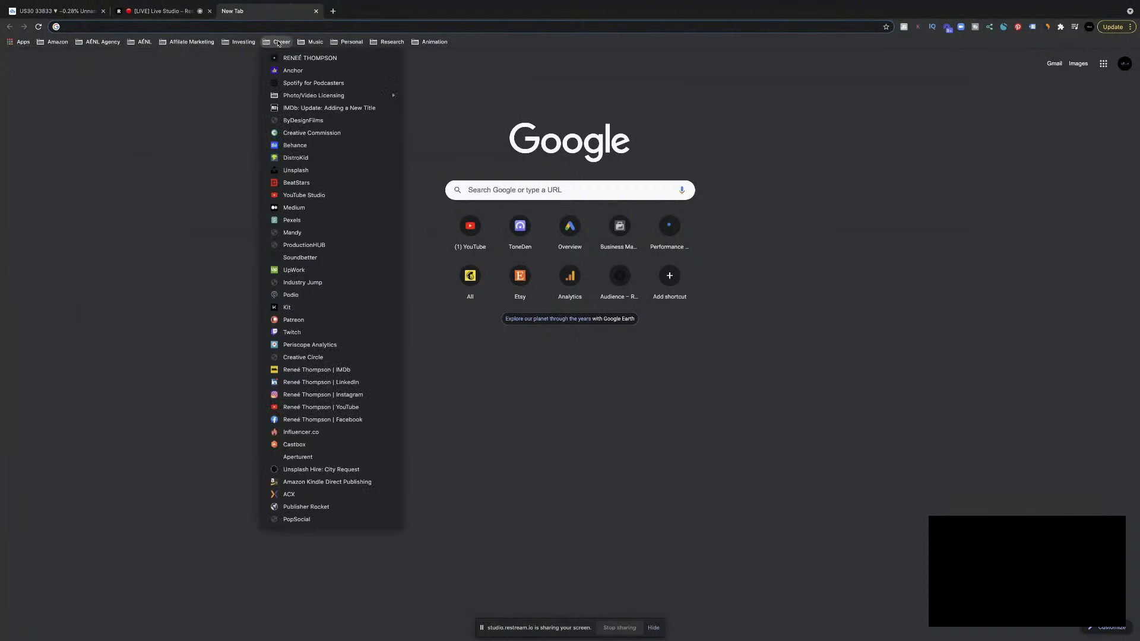
left_click(300, 120)
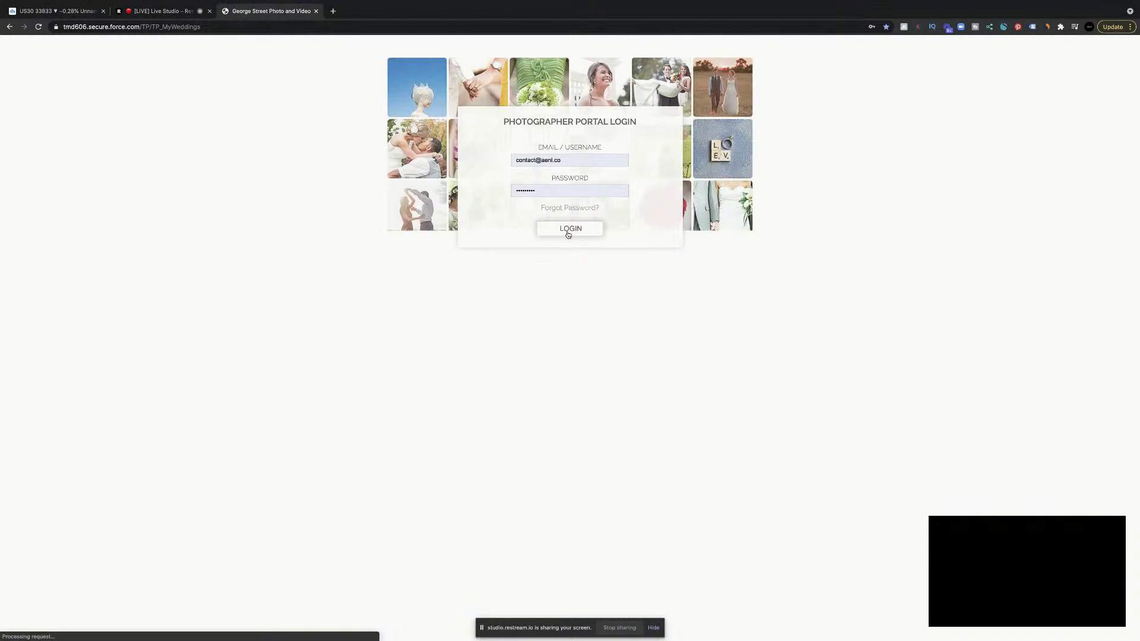
left_click(568, 233)
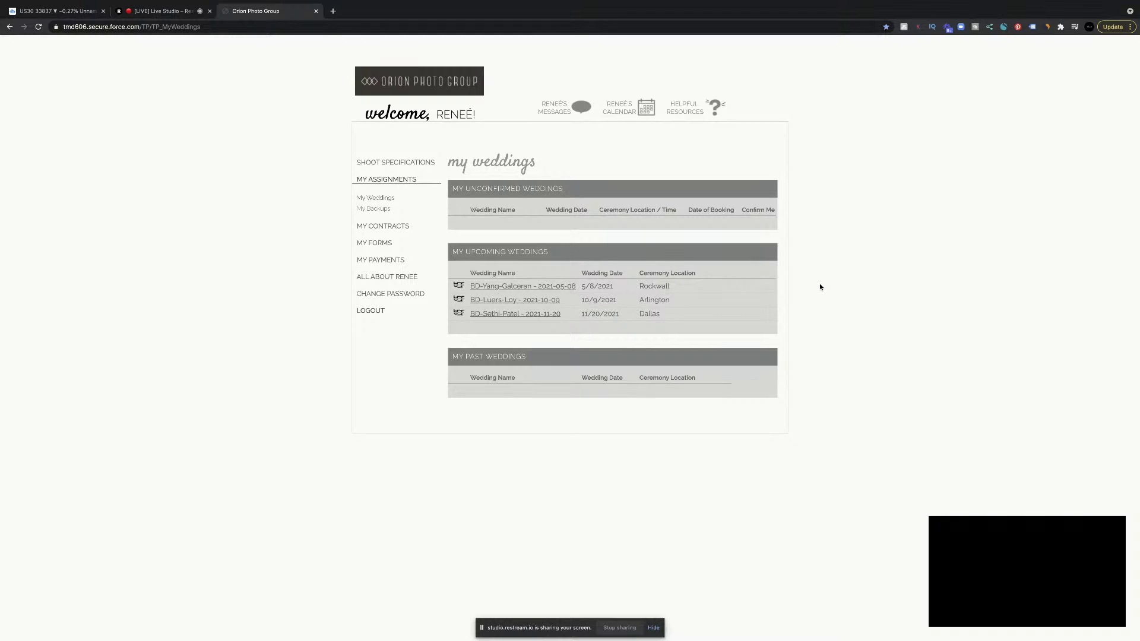
Mute the system sound and switch to the full-screen Joe Rogan Experience podcast to pause it
key("XF86AudioMute")
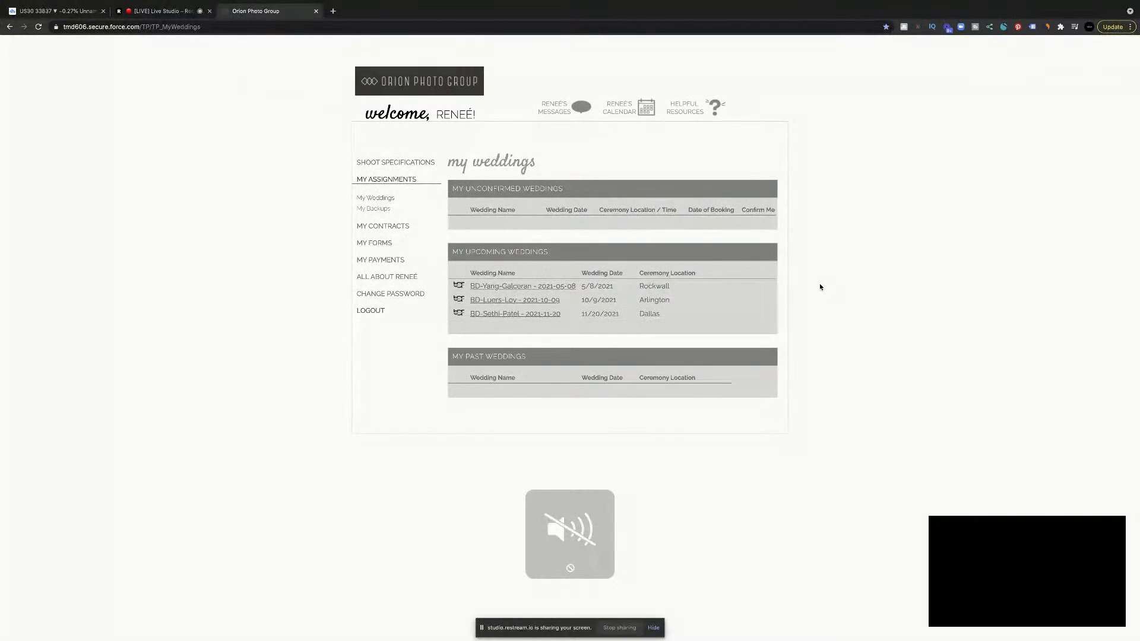
key("super+grave")
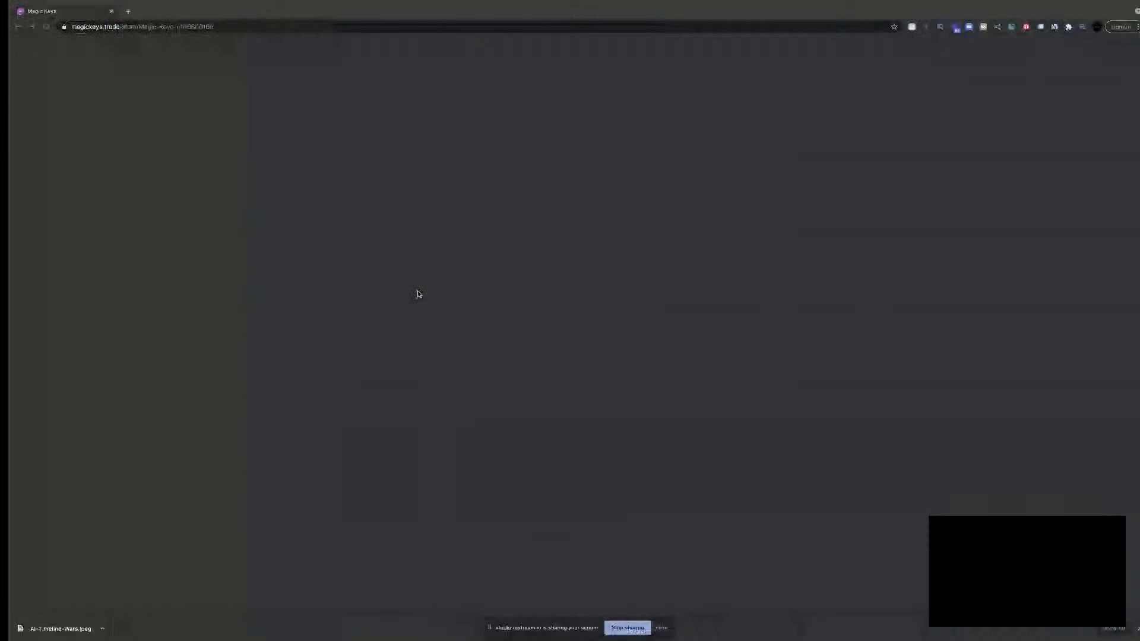
key("ctrl+Right")
key("ctrl+Right")
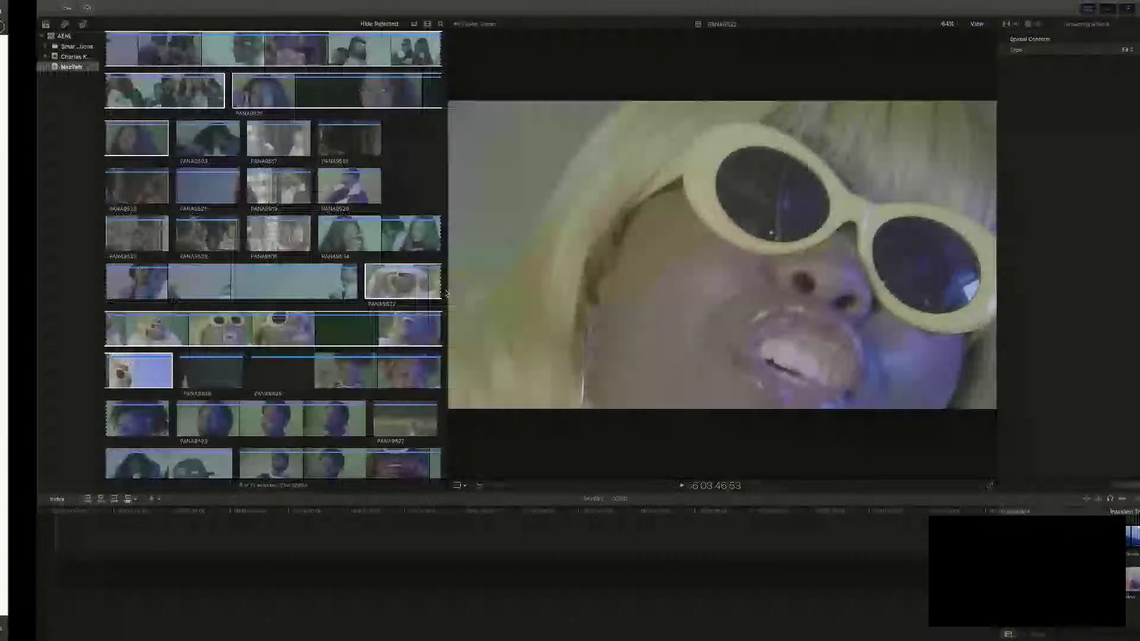
key("ctrl+Left")
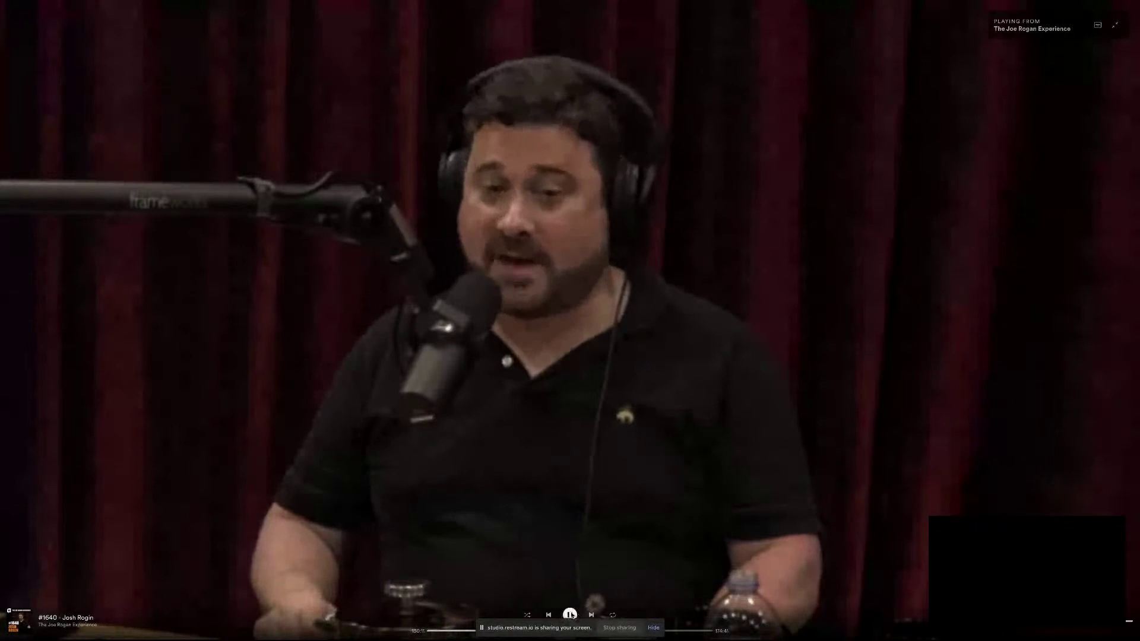
key("space")
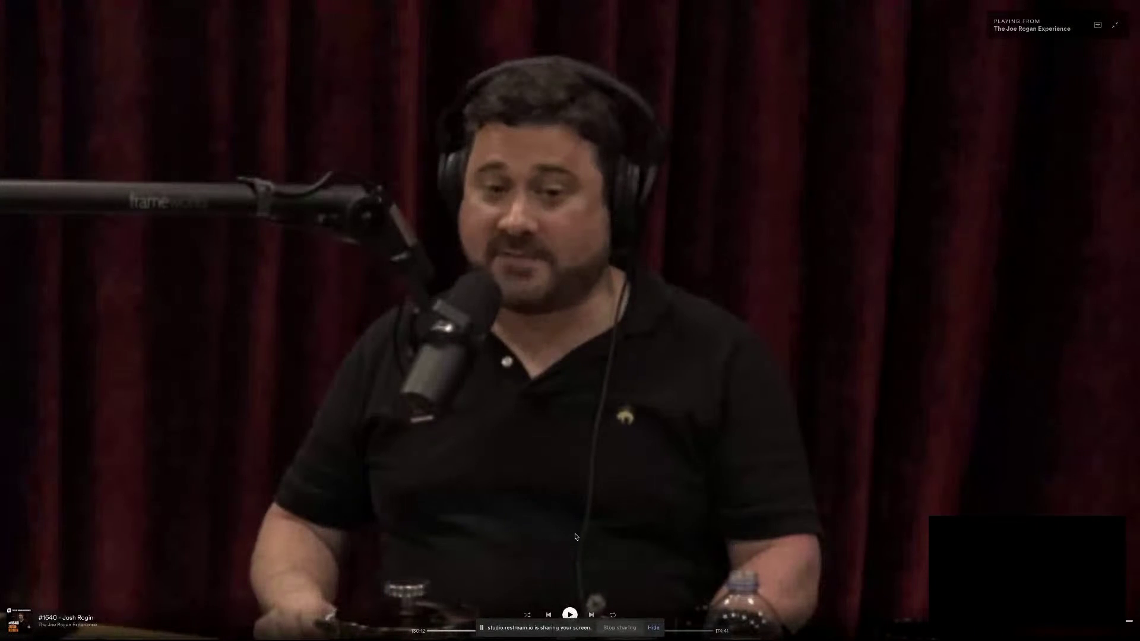
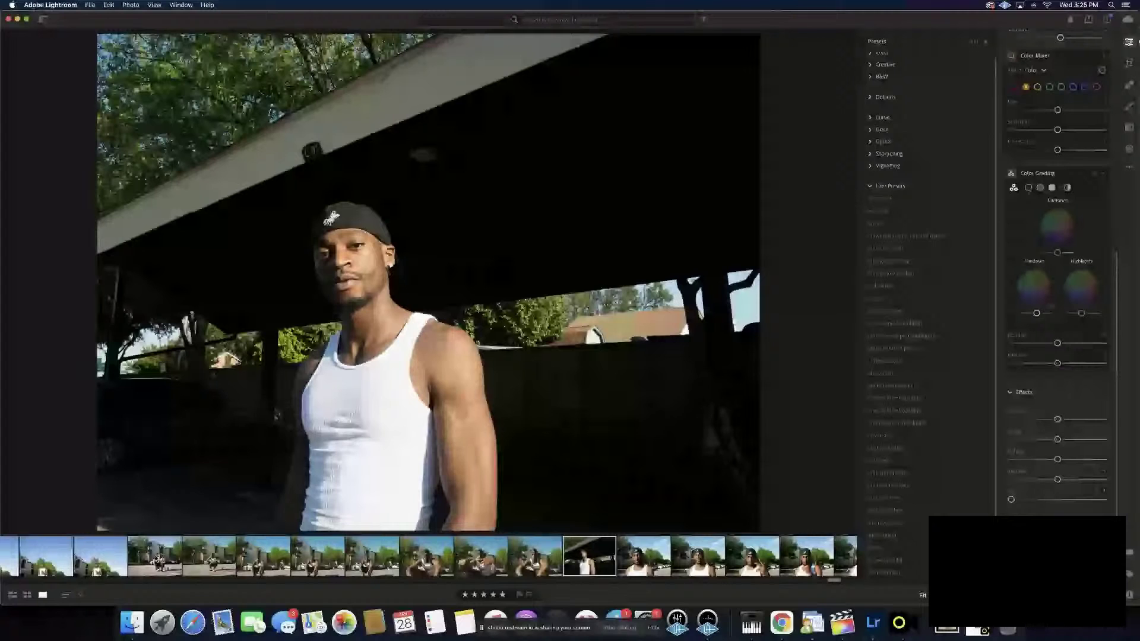
Raise the Shadows to about 30 on the first wide portrait of the man seated on the crate
left_click(155, 556)
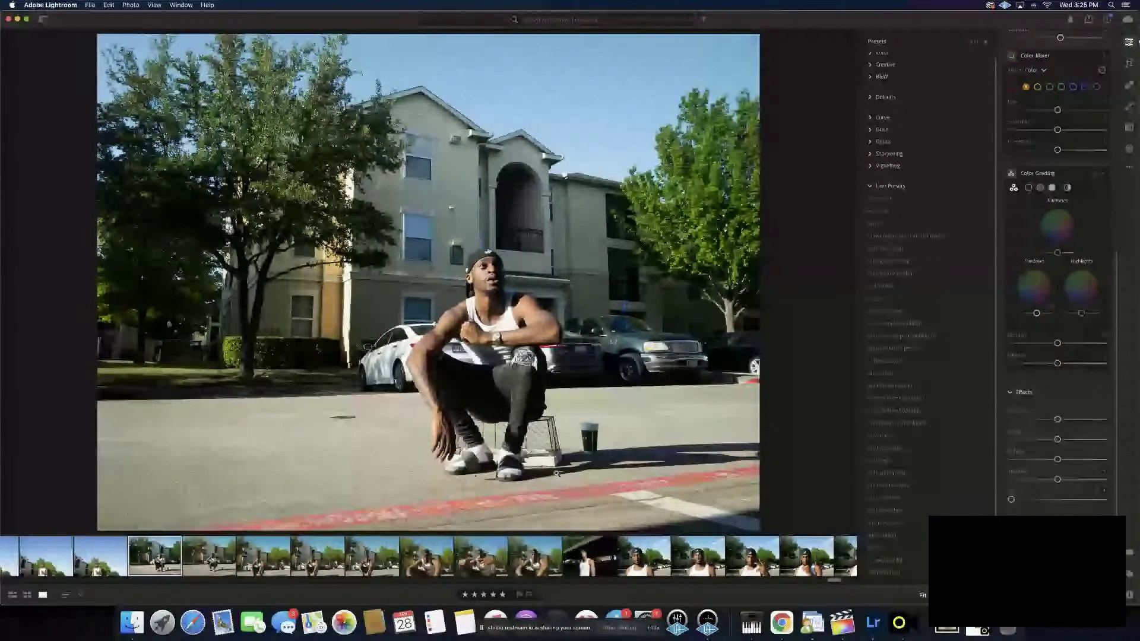
scroll(1093, 188, "up", 5)
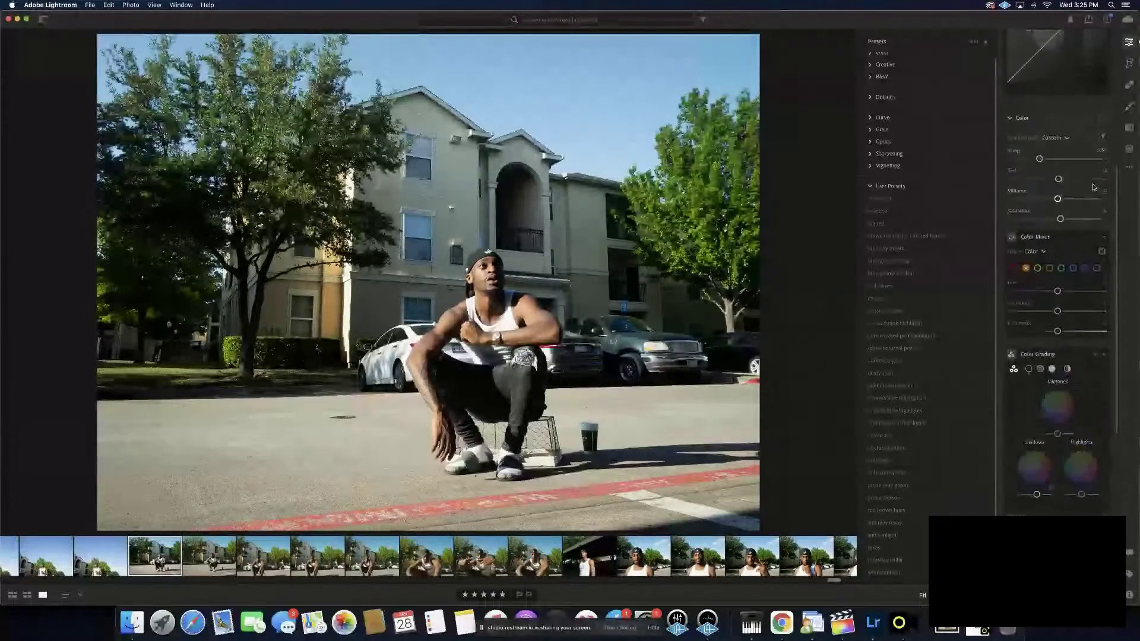
scroll(1093, 187, "up", 8)
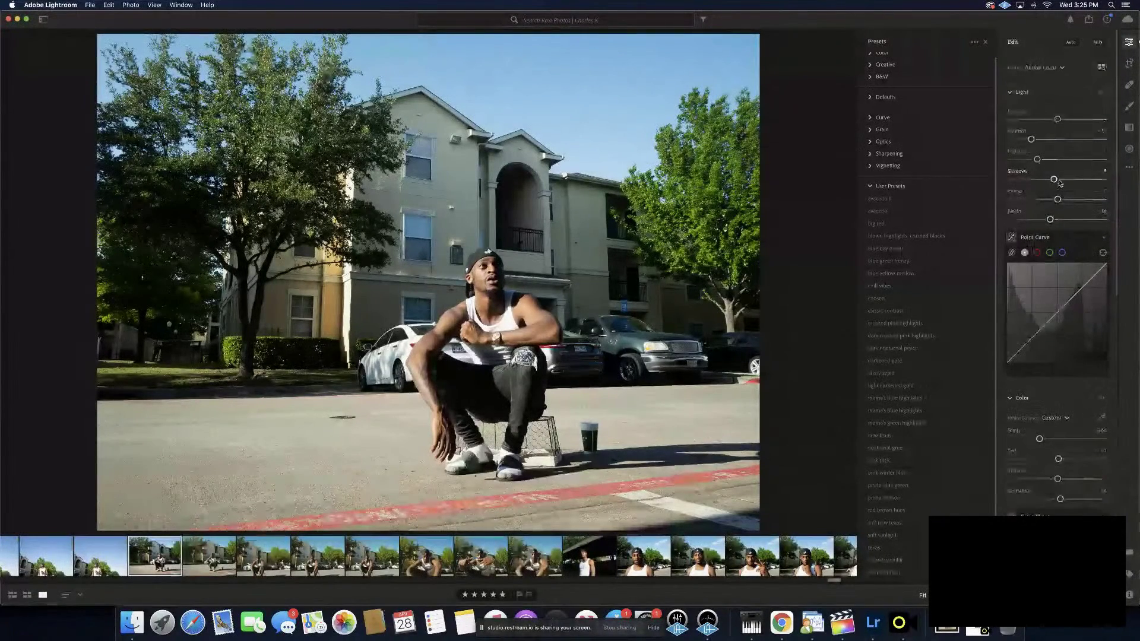
left_click_drag(1055, 179, 1068, 179)
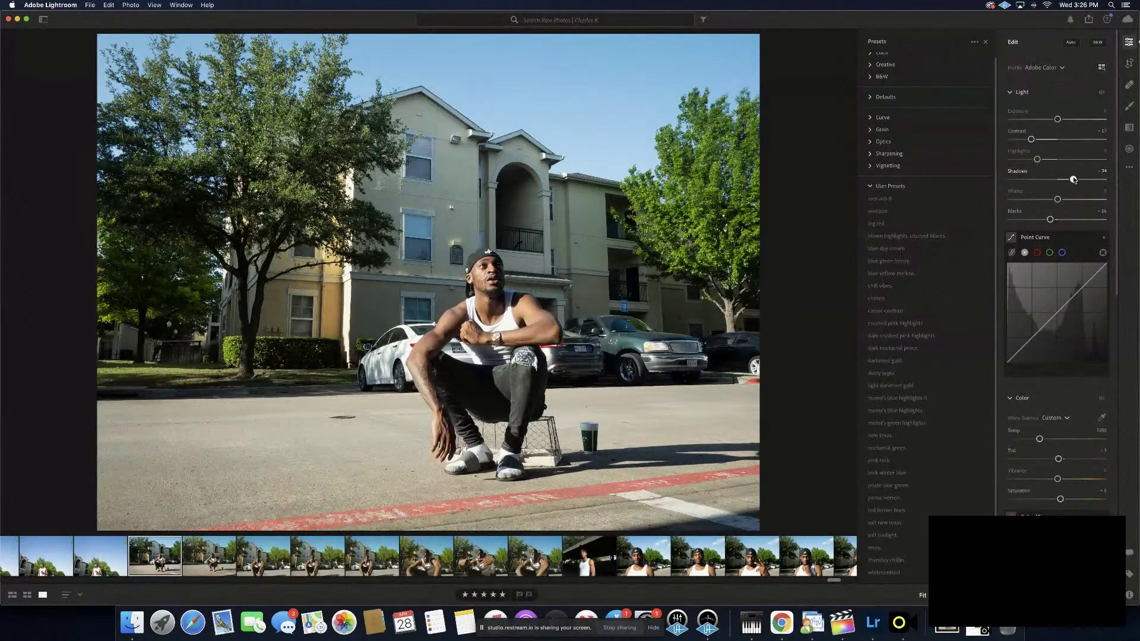
left_click_drag(1073, 179, 1085, 179)
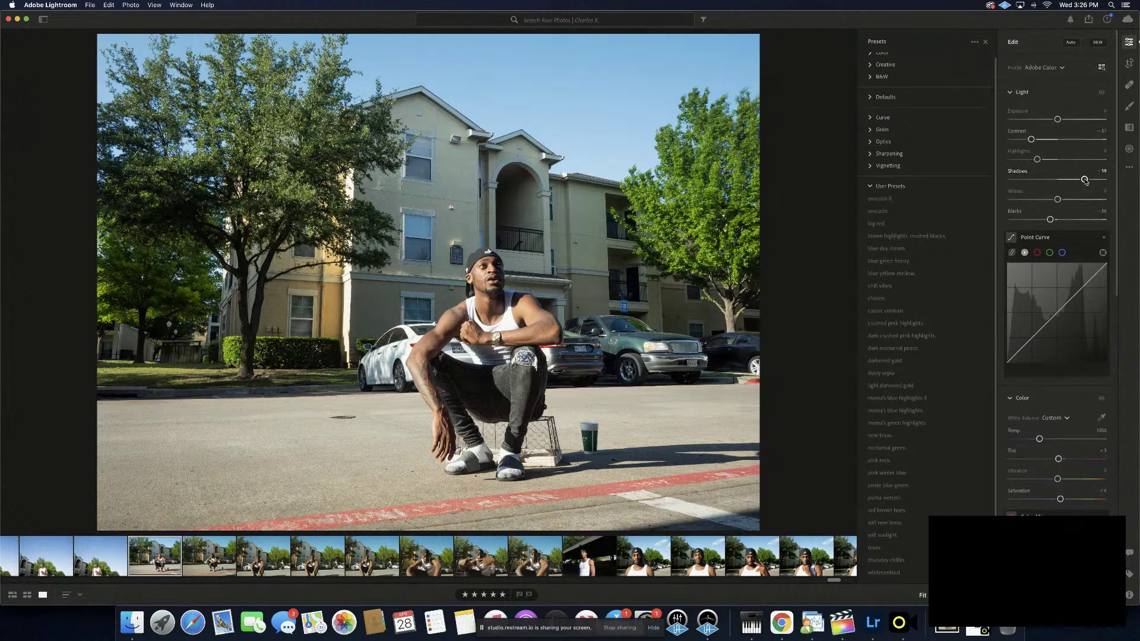
left_click_drag(1084, 180, 1080, 180)
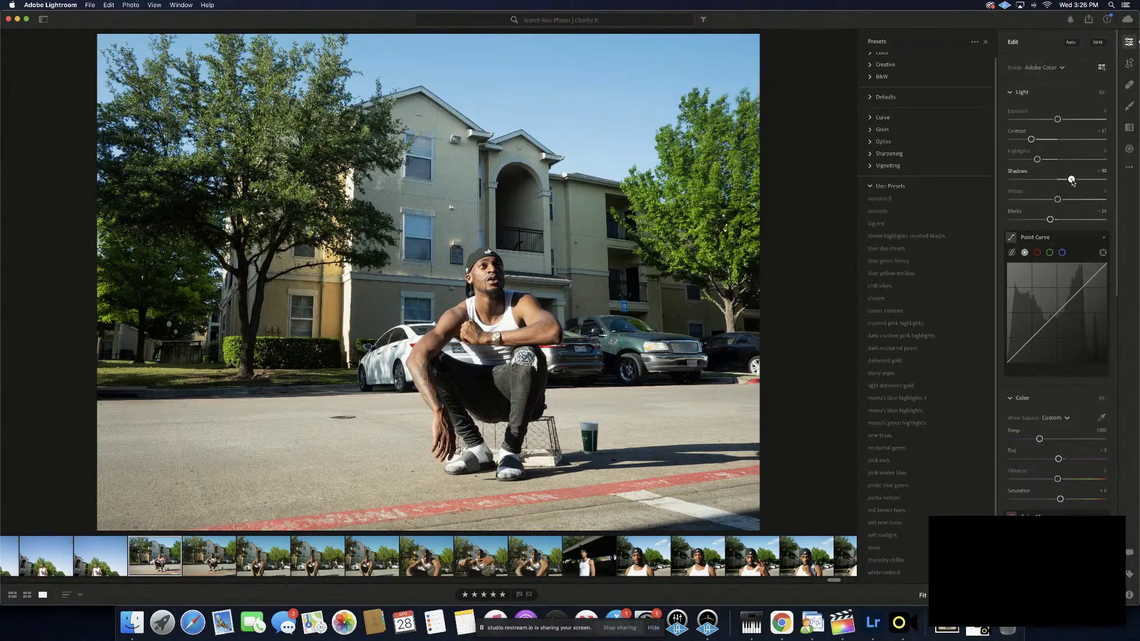
Slightly raise the shadows luminance in the Color Grading of the seated wide portrait
scroll(1105, 297, "down", 10)
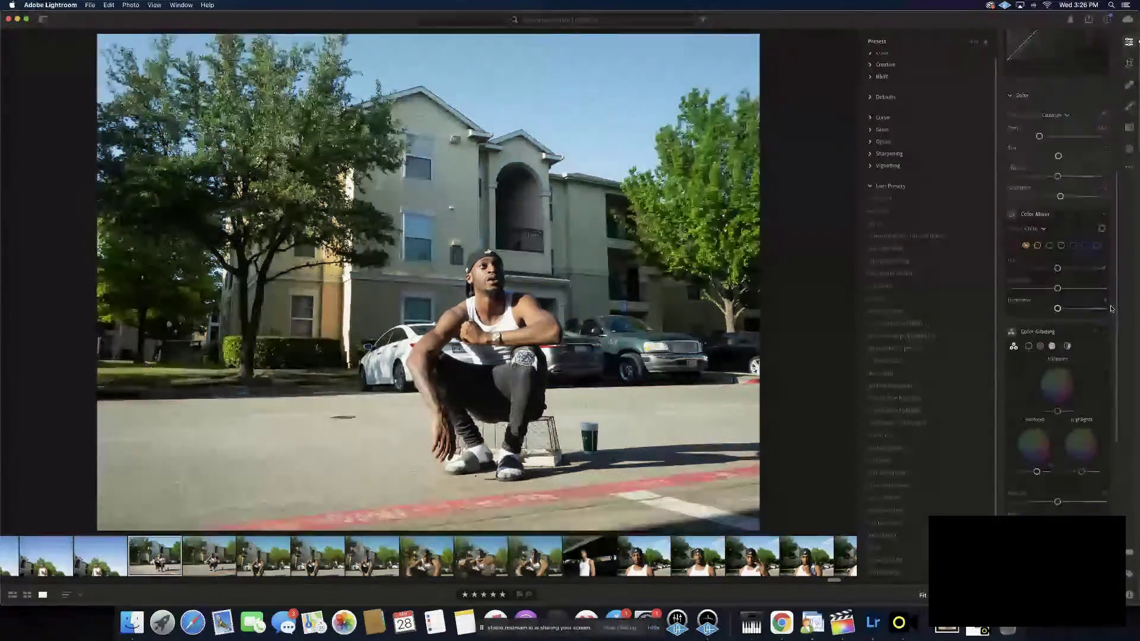
scroll(1112, 308, "down", 2)
mouse_move(1045, 371)
left_click_drag(1045, 370, 1045, 370)
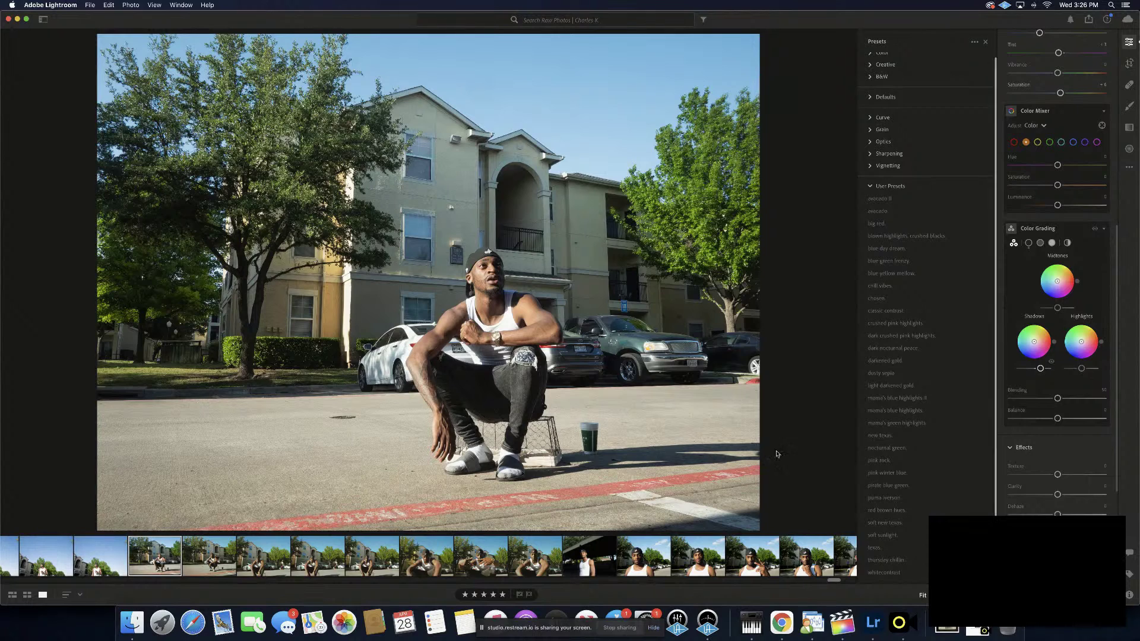
Paste the copied edit settings onto the first low-angle portrait with the large blue sky
scroll(155, 559, "up", 5)
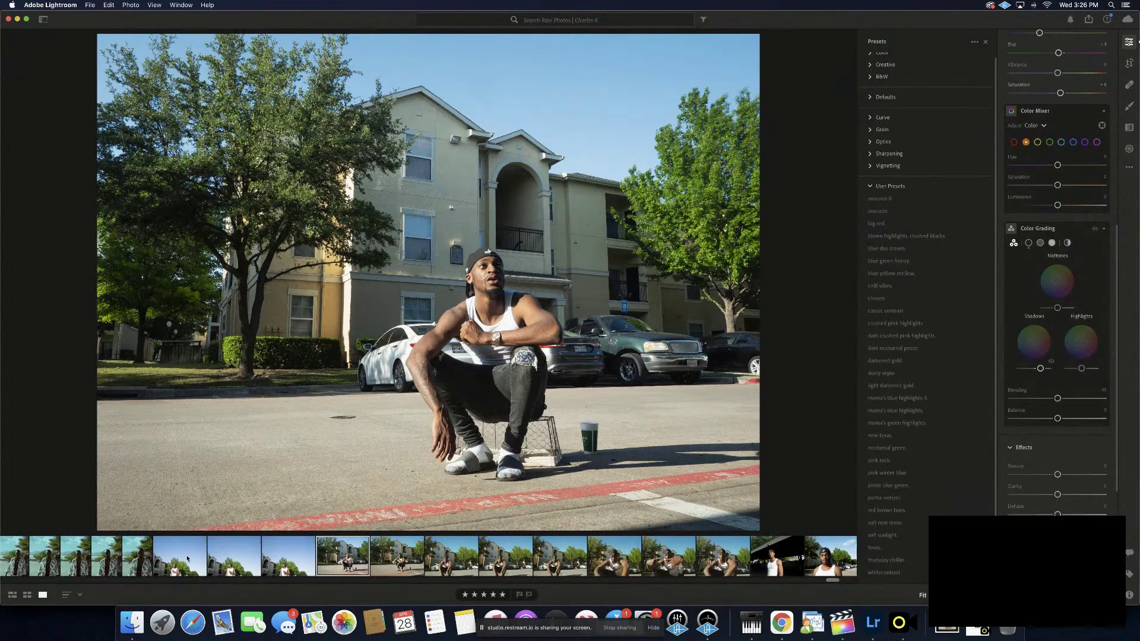
left_click(187, 559)
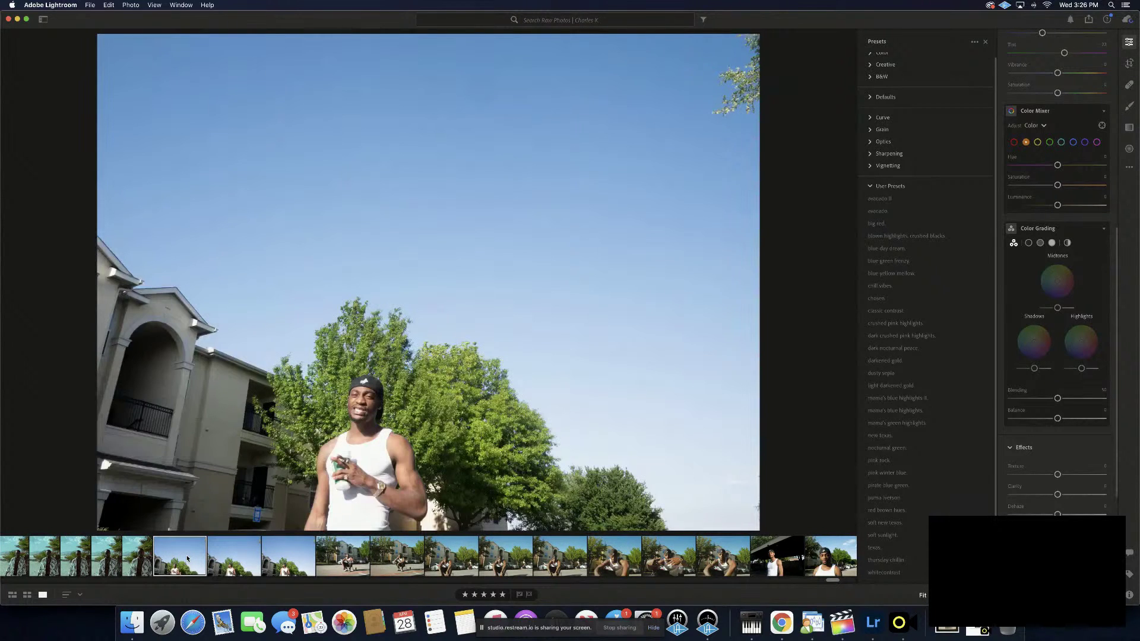
key("super+v")
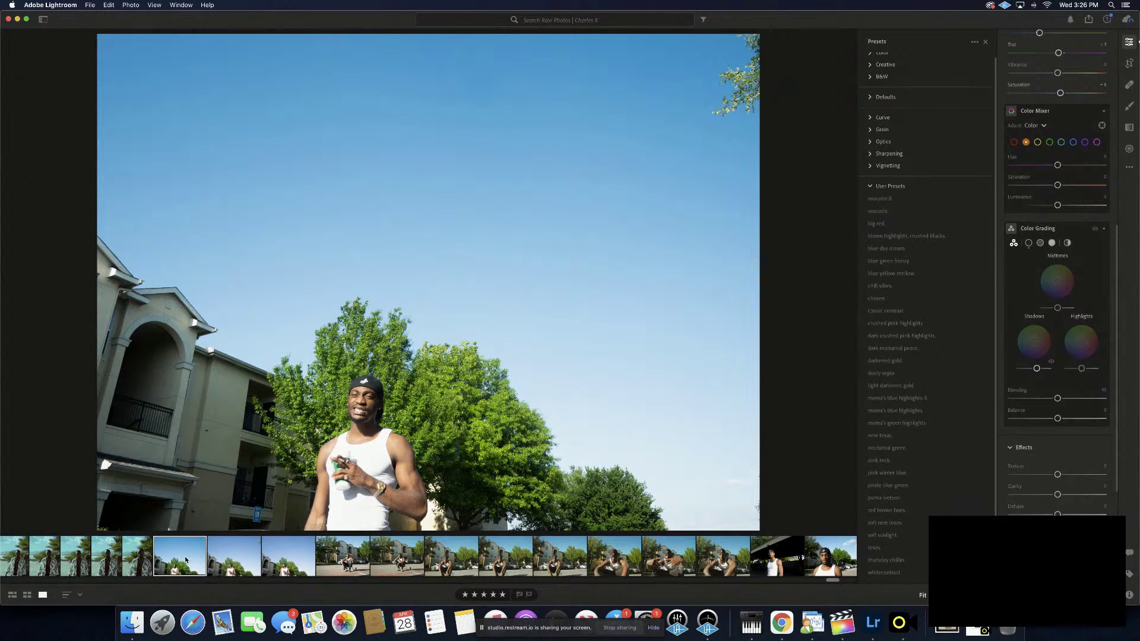
Try the avacado and the blown highlights, crushed blacks presets on the low-angle sky portrait
left_click(883, 211)
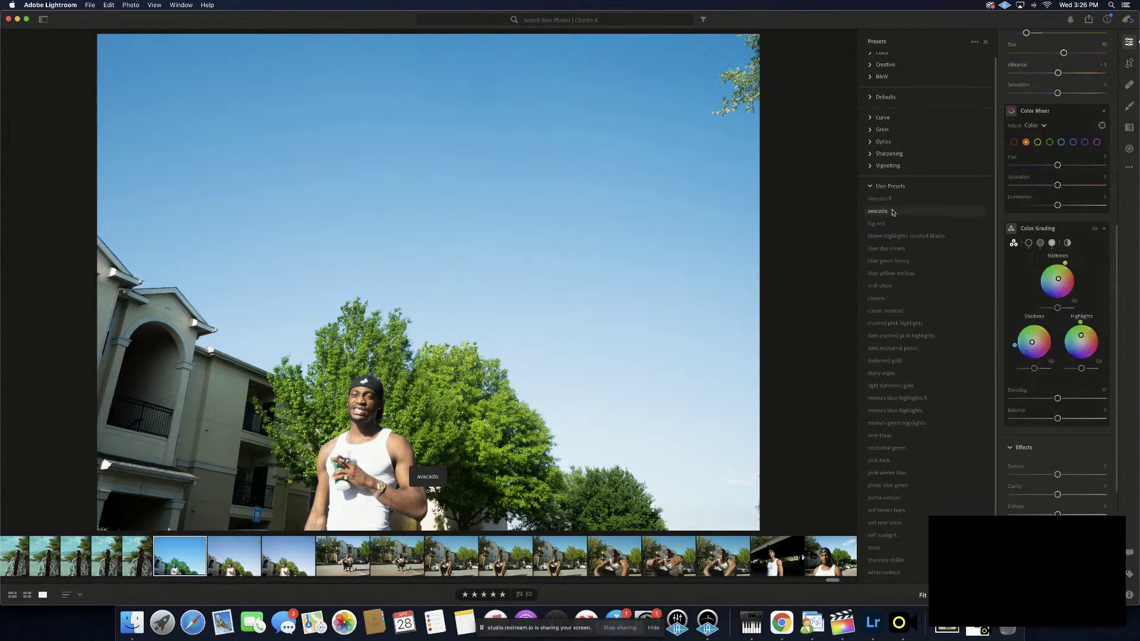
left_click(929, 238)
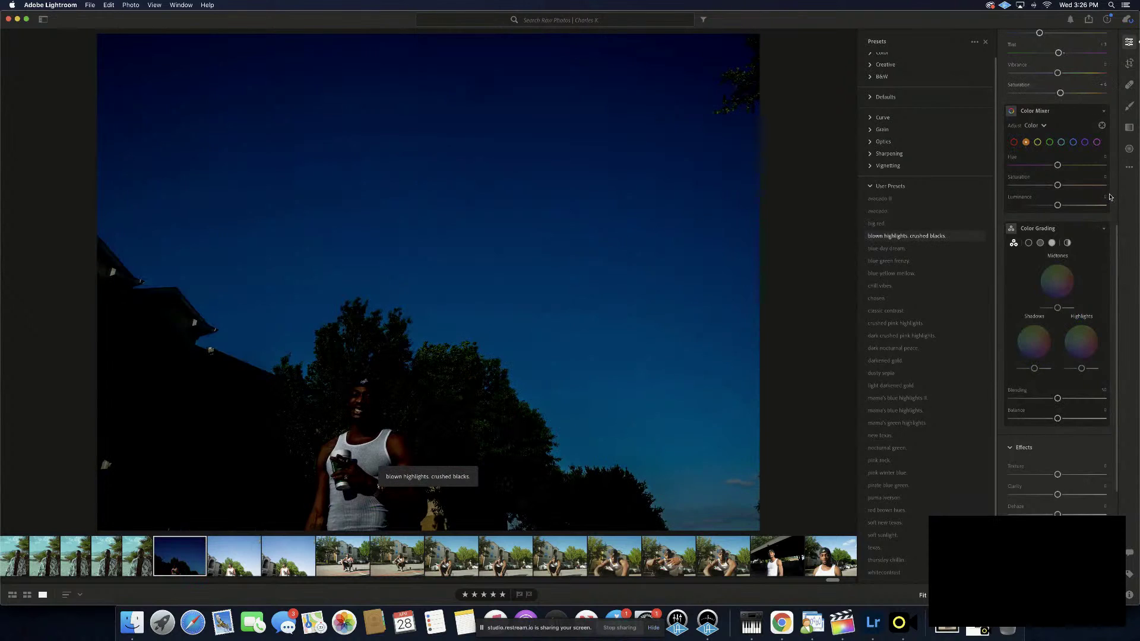
key("ctrl+z")
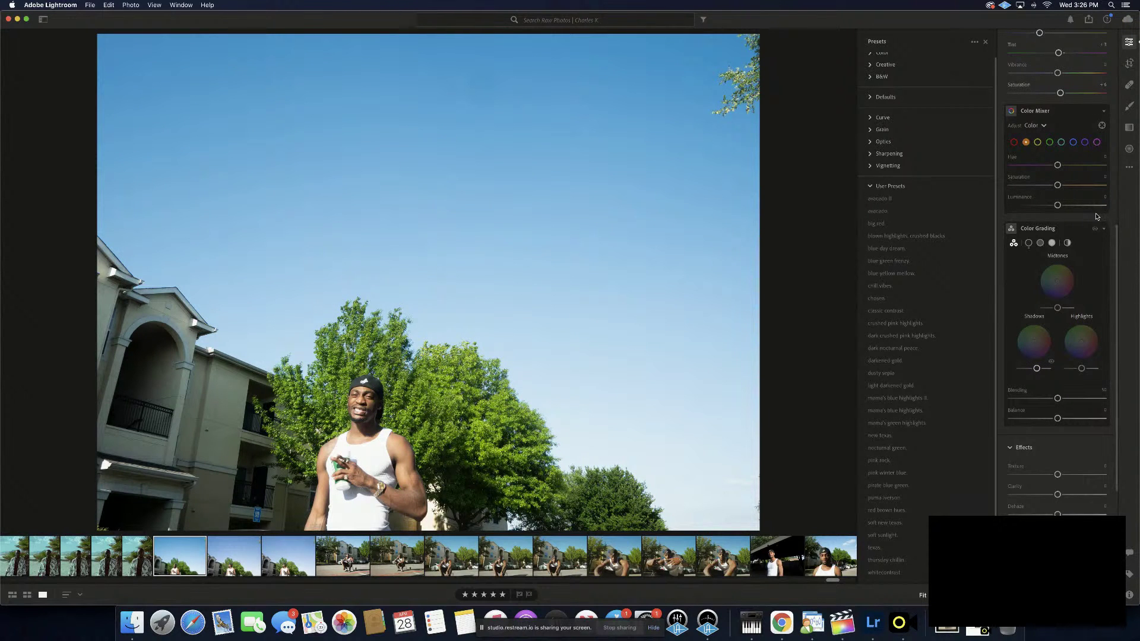
Open the red channel of the Point Curve for the low-angle sky portrait
scroll(1076, 453, "up", 10)
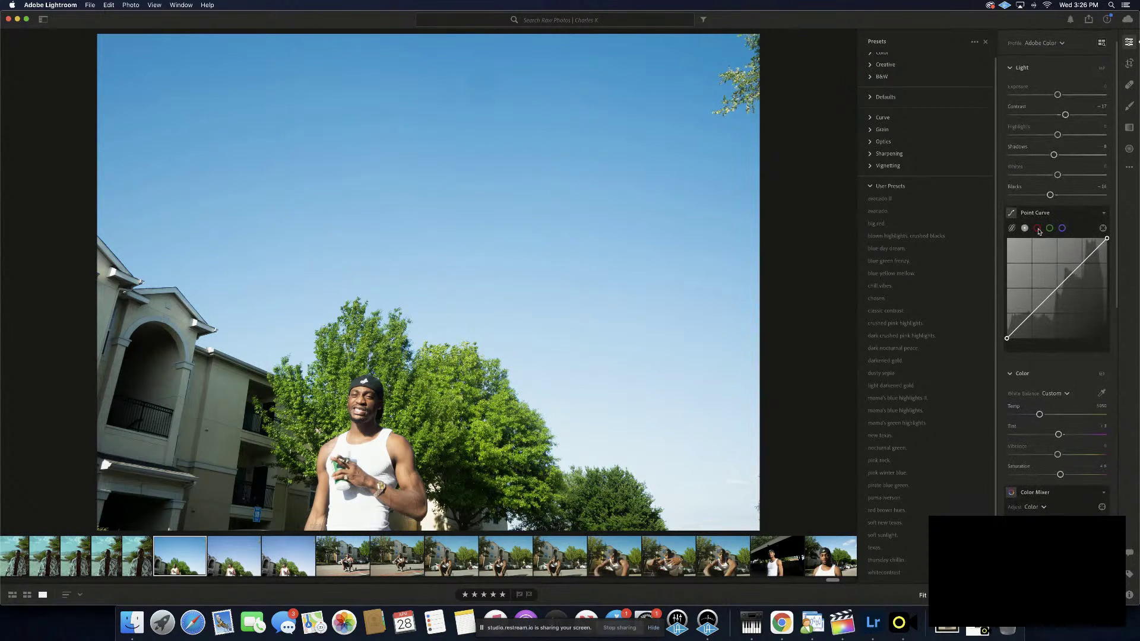
left_click(1037, 229)
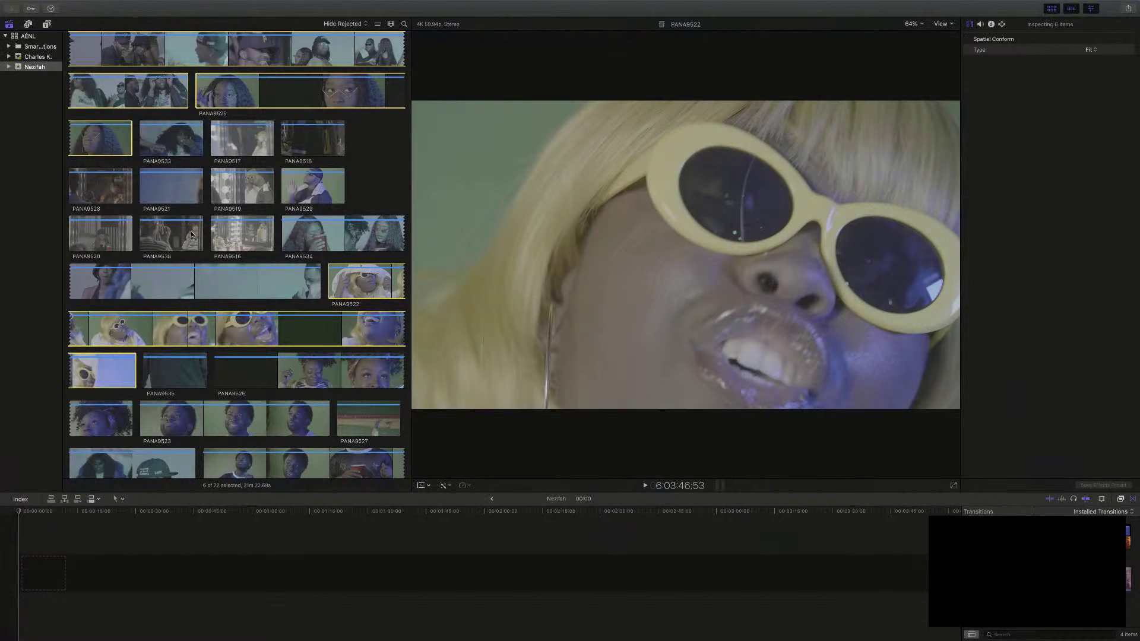
Add the performance clips PANA9526, PANA9523, PANA9524 and P1060005 to the selection of browser clips
scroll(318, 341, "down", 3)
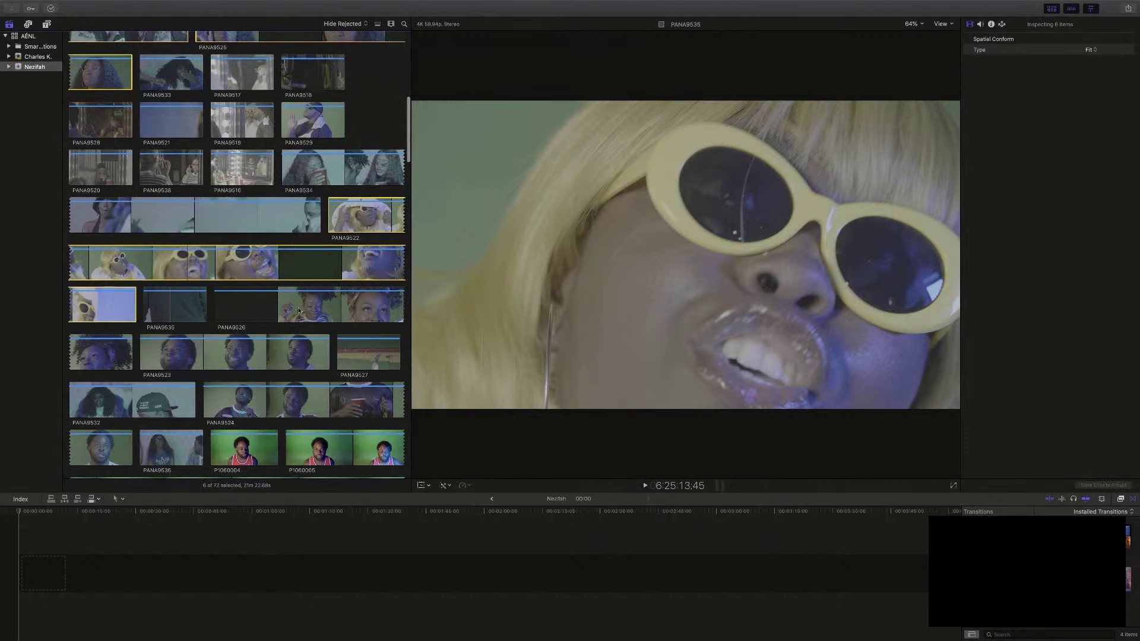
left_click(289, 317, "super")
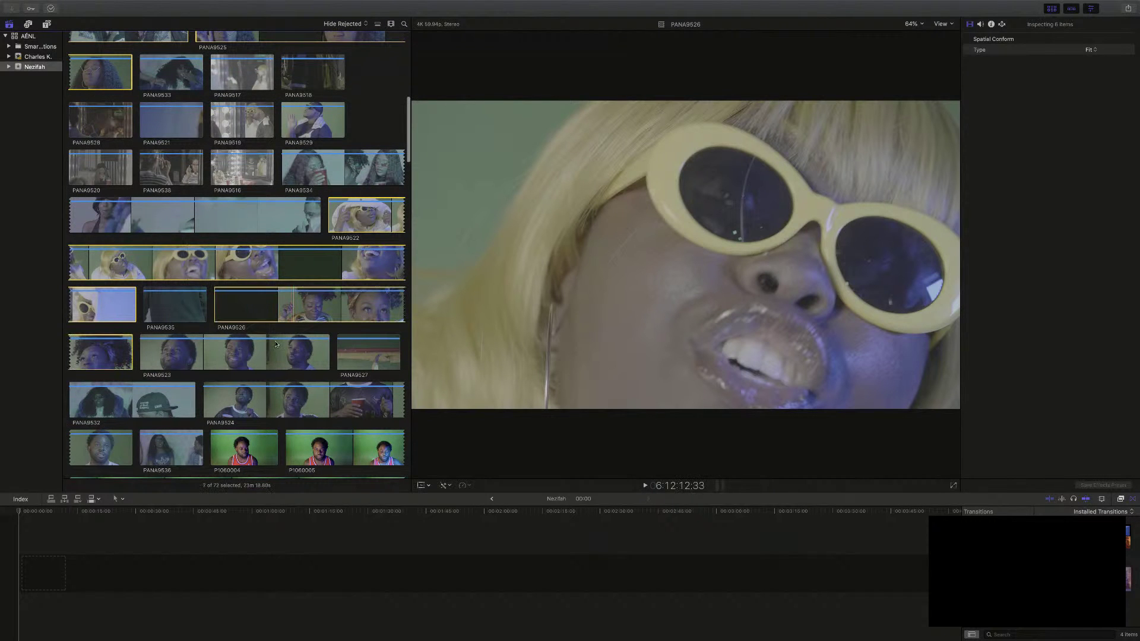
left_click(266, 350, "super")
scroll(265, 351, "down", 3)
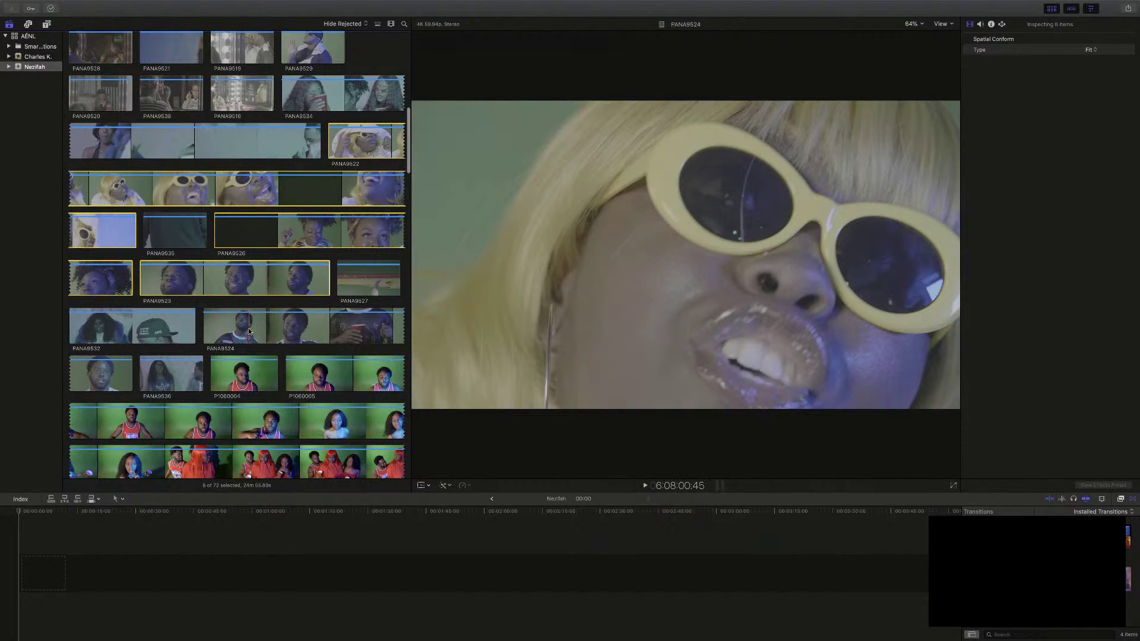
left_click(223, 336, "super")
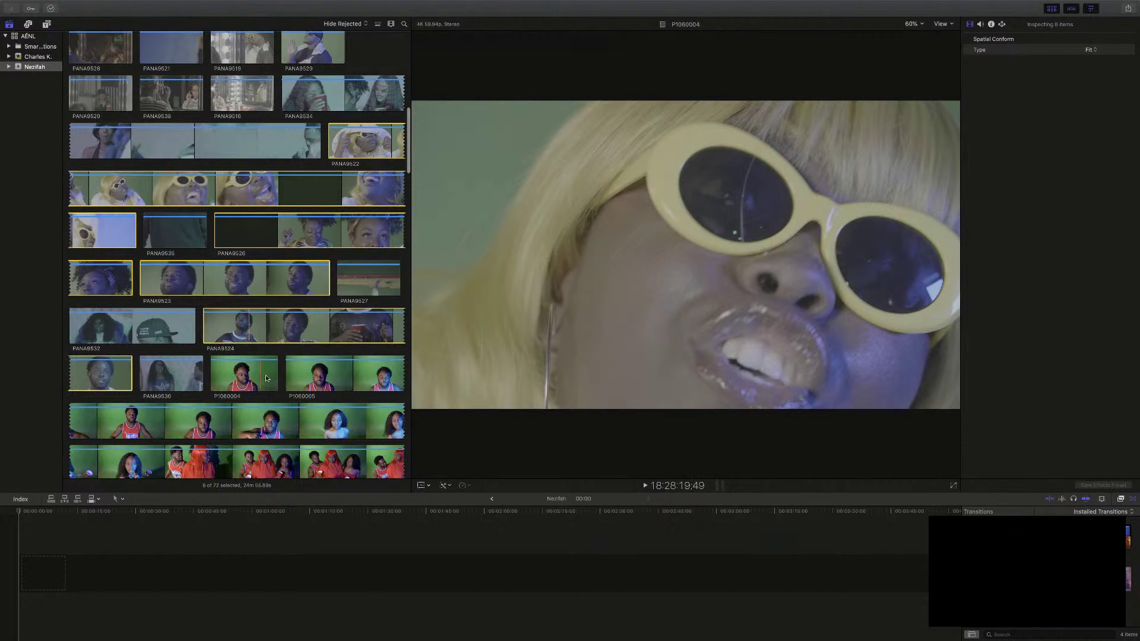
left_click(330, 378, "super")
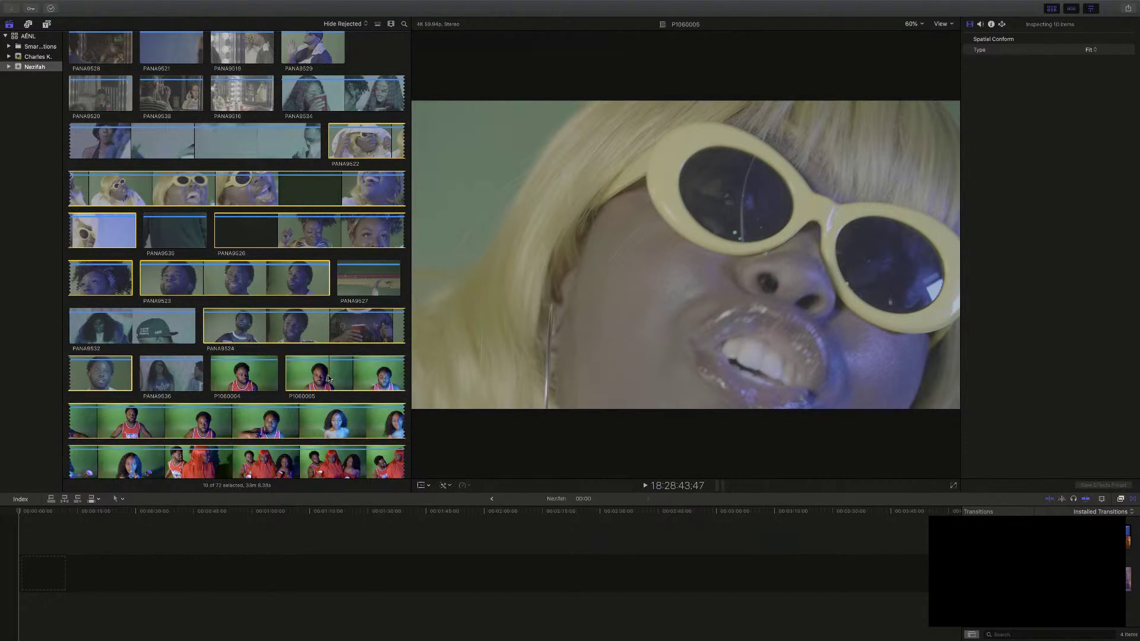
Extend the clip selection with the red-wig clips P1060002 and P1060003 and the two-women green-screen clip P1060010
scroll(285, 309, "up", 3)
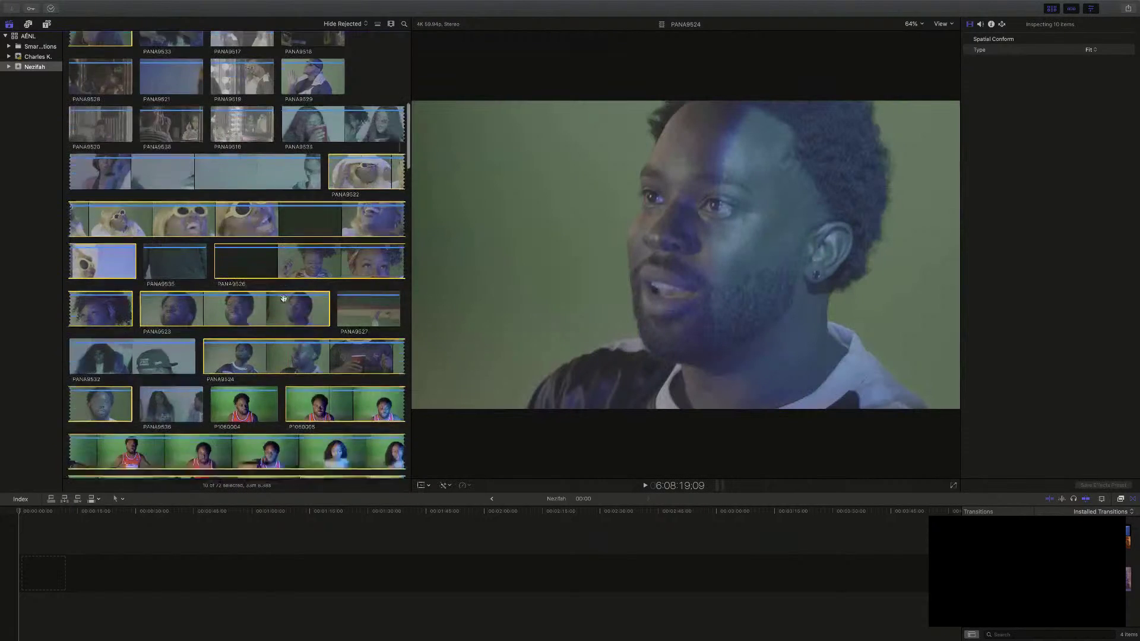
scroll(284, 298, "down", 10)
left_click(231, 304, "super")
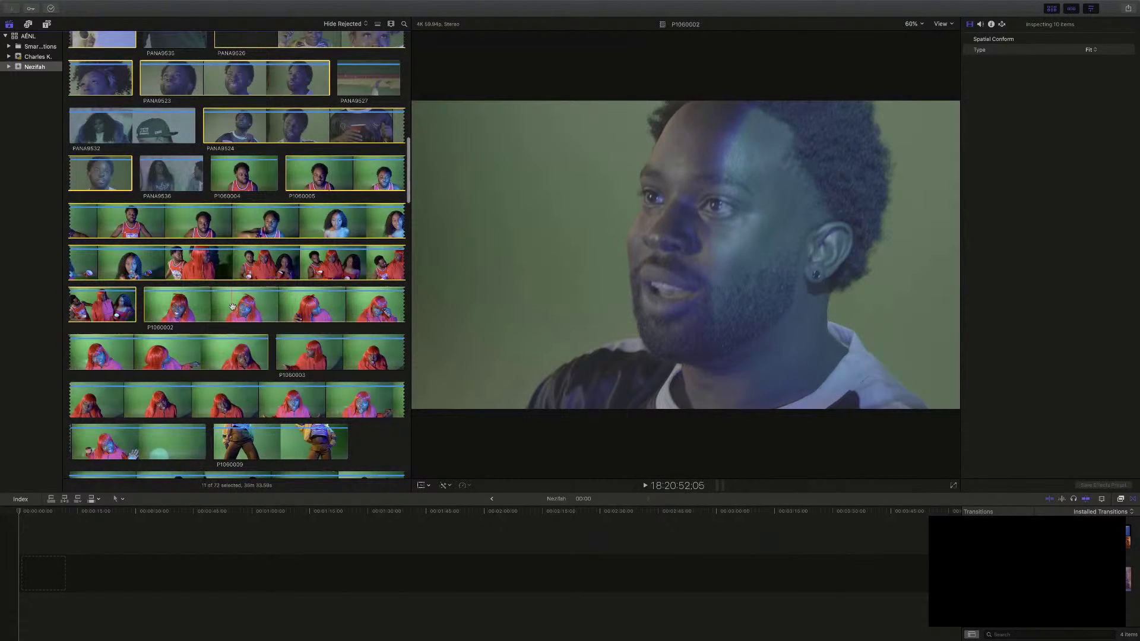
left_click(318, 360, "super")
scroll(318, 358, "down", 5)
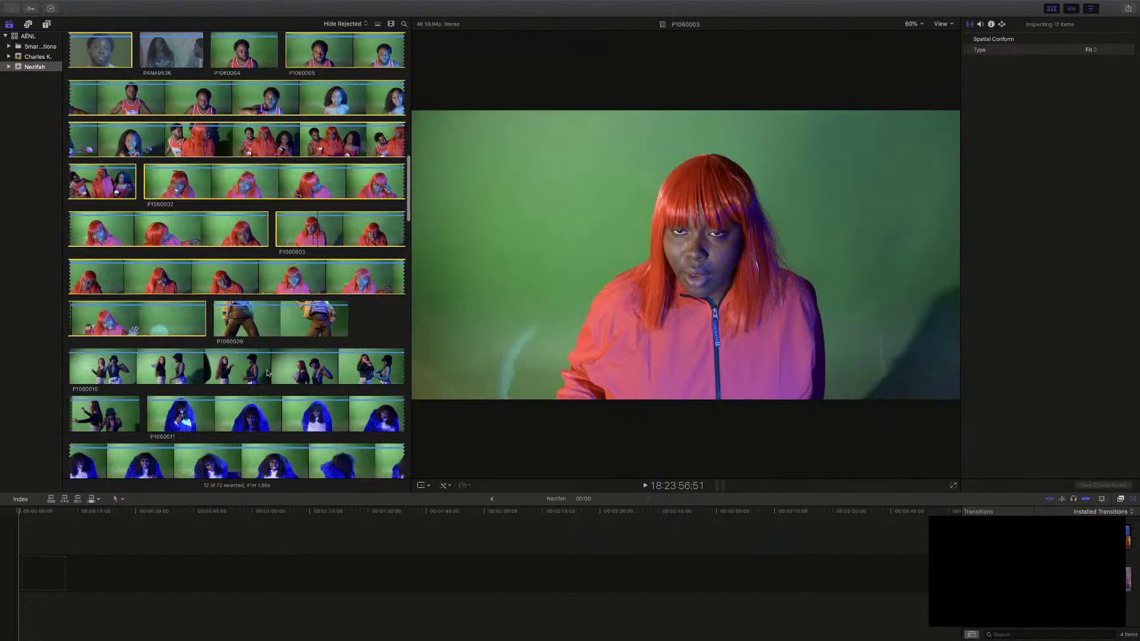
left_click(258, 373, "super")
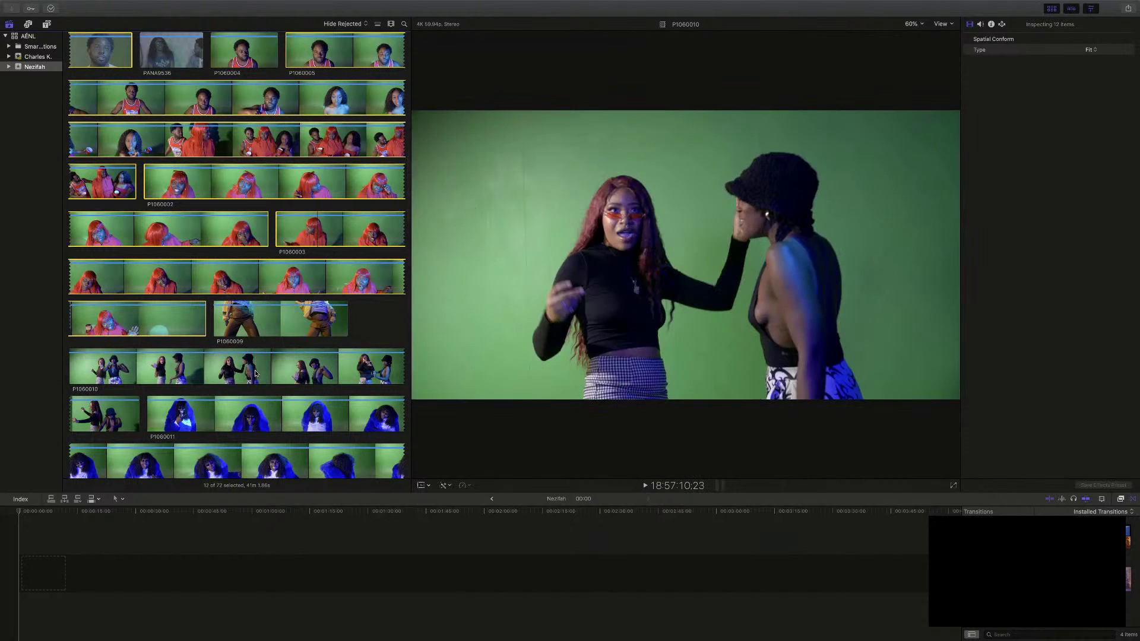
Add the blue fur coat clips P1060011 and P1060012 and the neon-lit clip P1060015 to the selected clips
scroll(256, 370, "down", 2)
scroll(256, 368, "down", 2)
left_click(254, 364, "super")
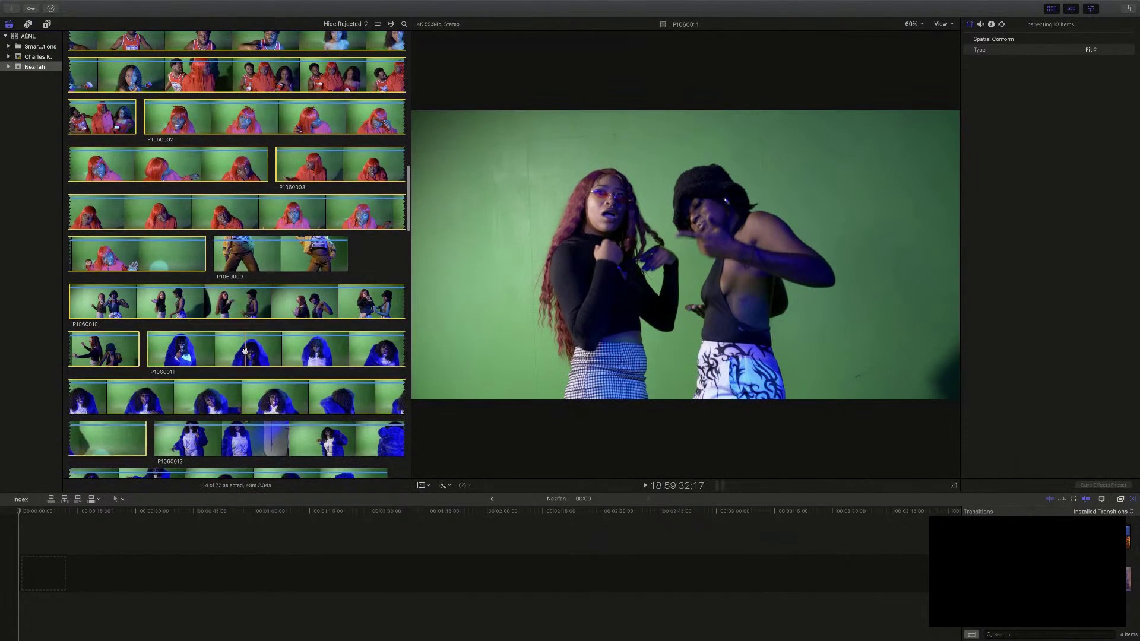
scroll(247, 357, "down", 2)
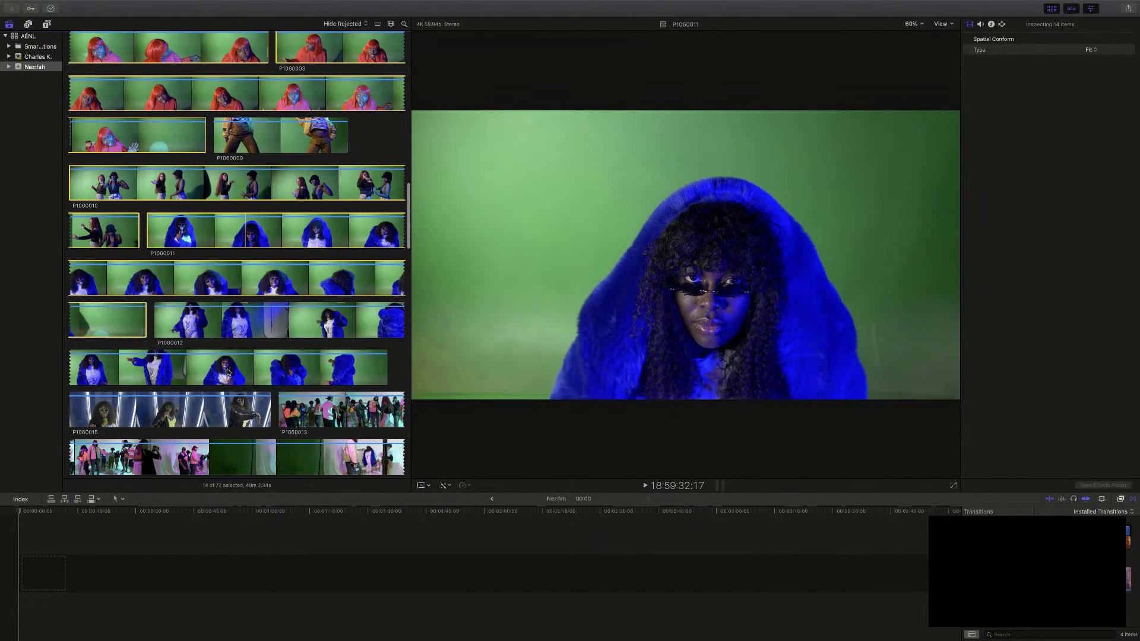
left_click(229, 372, "super")
scroll(229, 372, "down", 1)
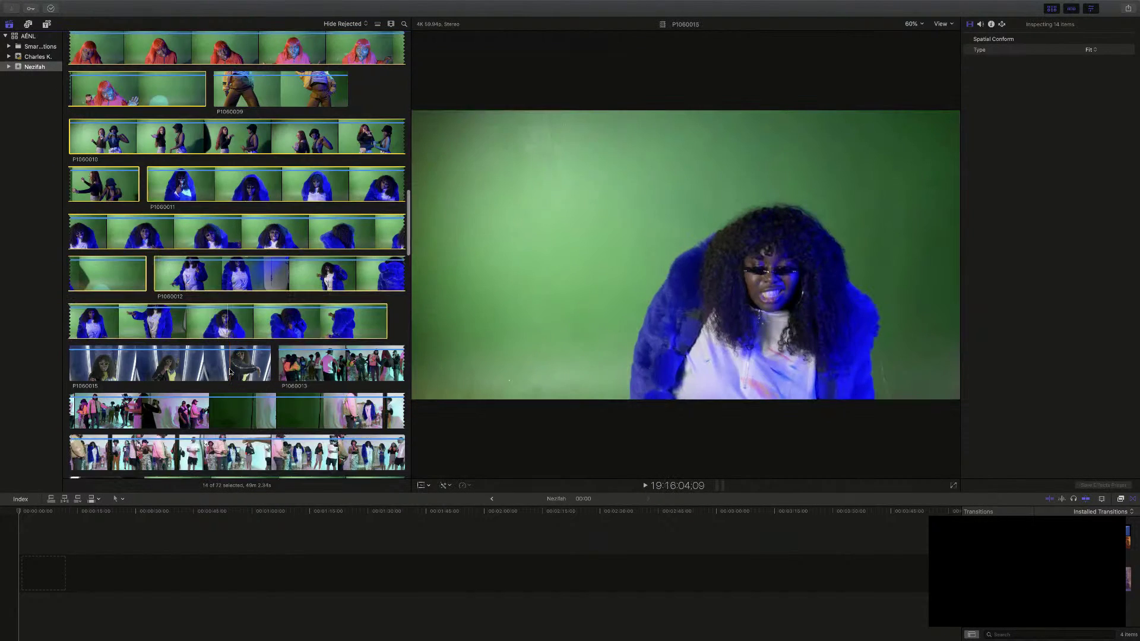
left_click(234, 365, "super")
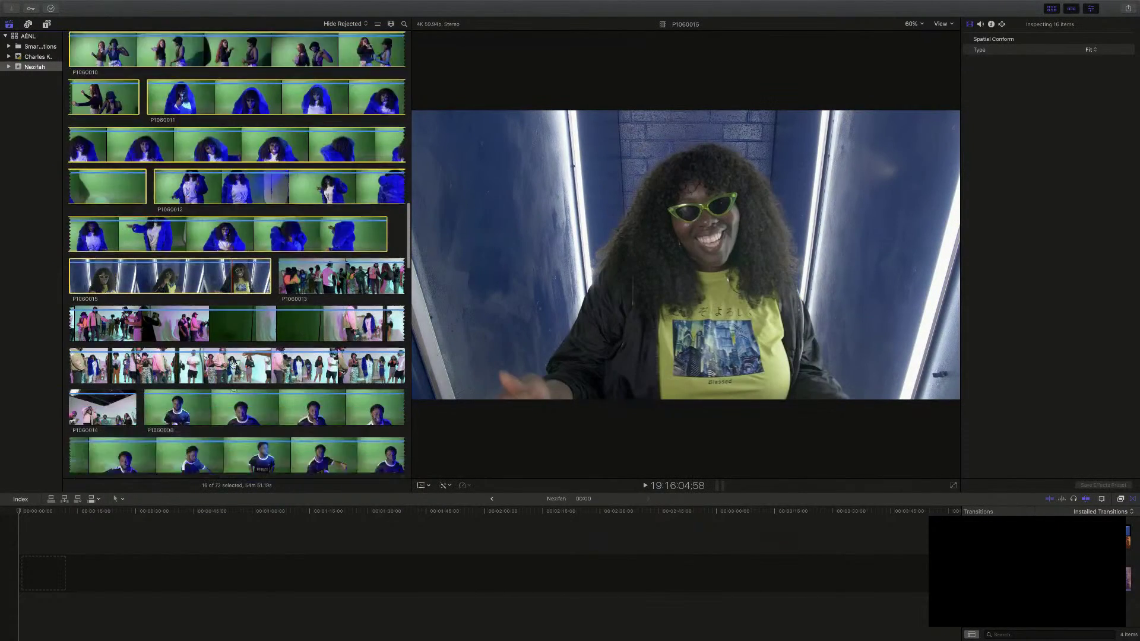
Include the green-screen clips P1060008, P1060007 and P1060006 in the current clip selection
scroll(187, 272, "down", 3)
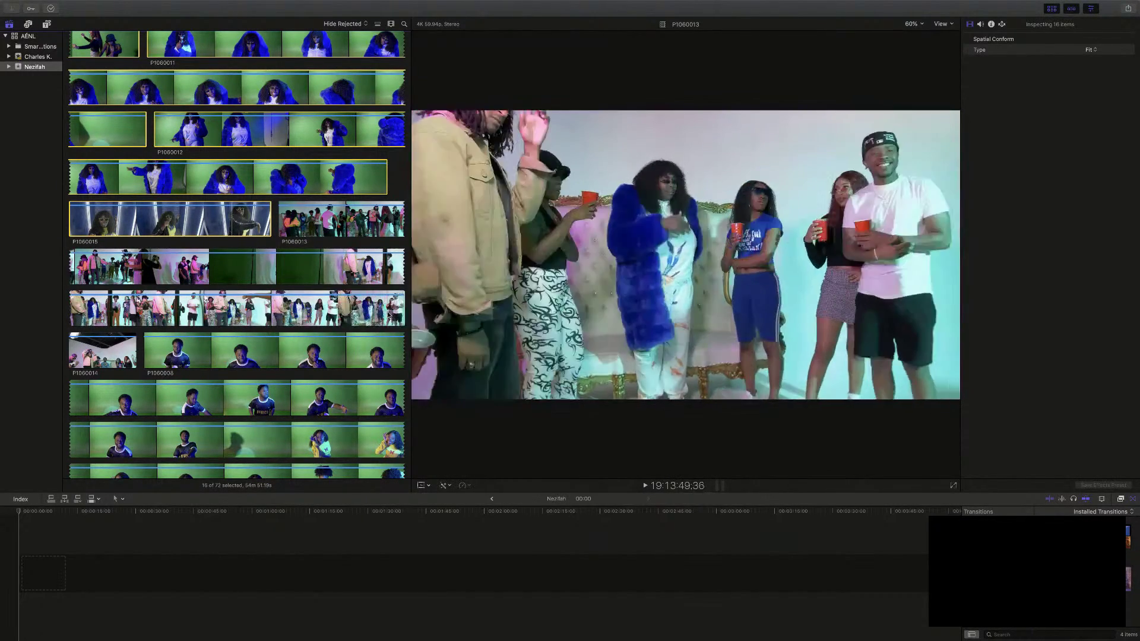
left_click(249, 354, "super")
scroll(249, 353, "down", 5)
left_click(270, 360, "super")
scroll(267, 356, "down", 3)
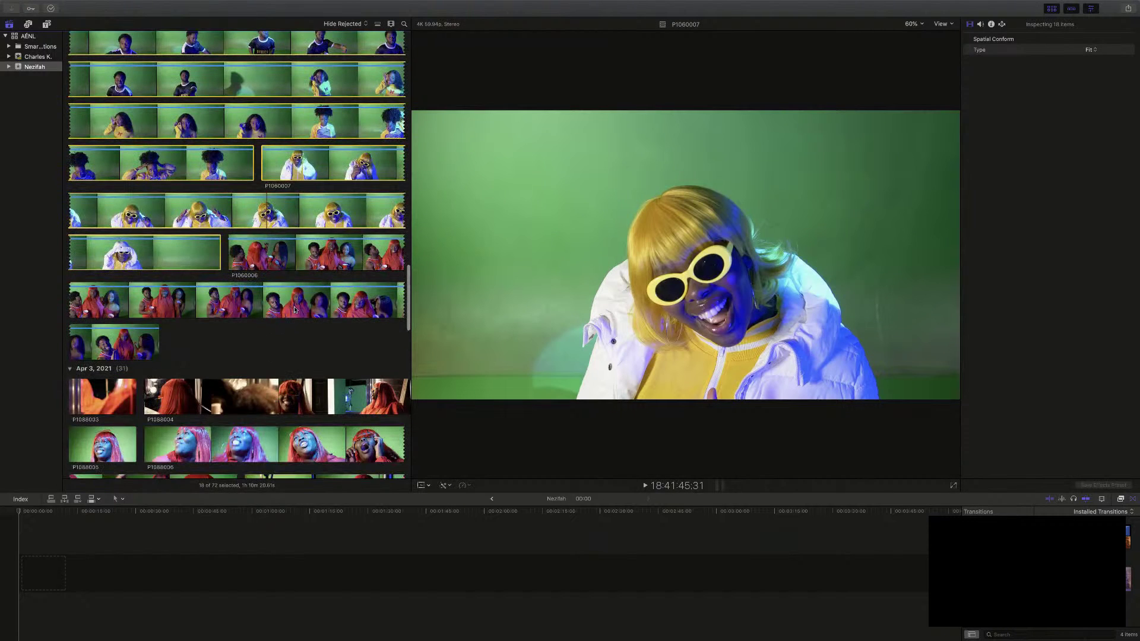
left_click(294, 309, "super")
From the Apr 3, 2021 group, add clips P1088006, P1088007 and P1088011 to the selection
scroll(295, 309, "down", 2)
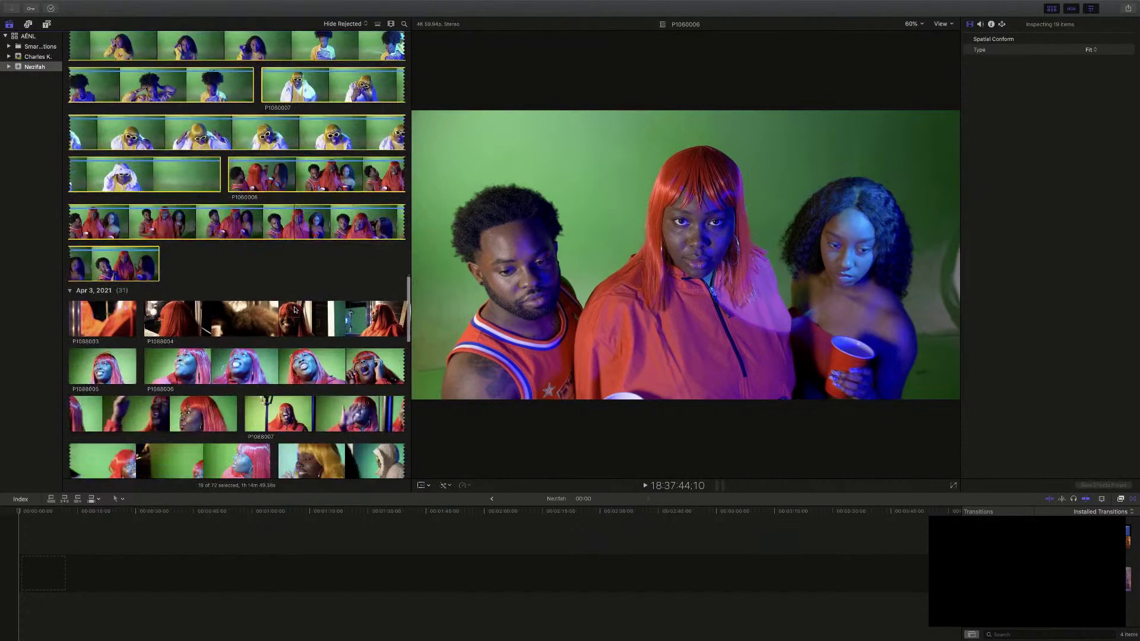
left_click(240, 366, "super")
scroll(240, 364, "down", 2)
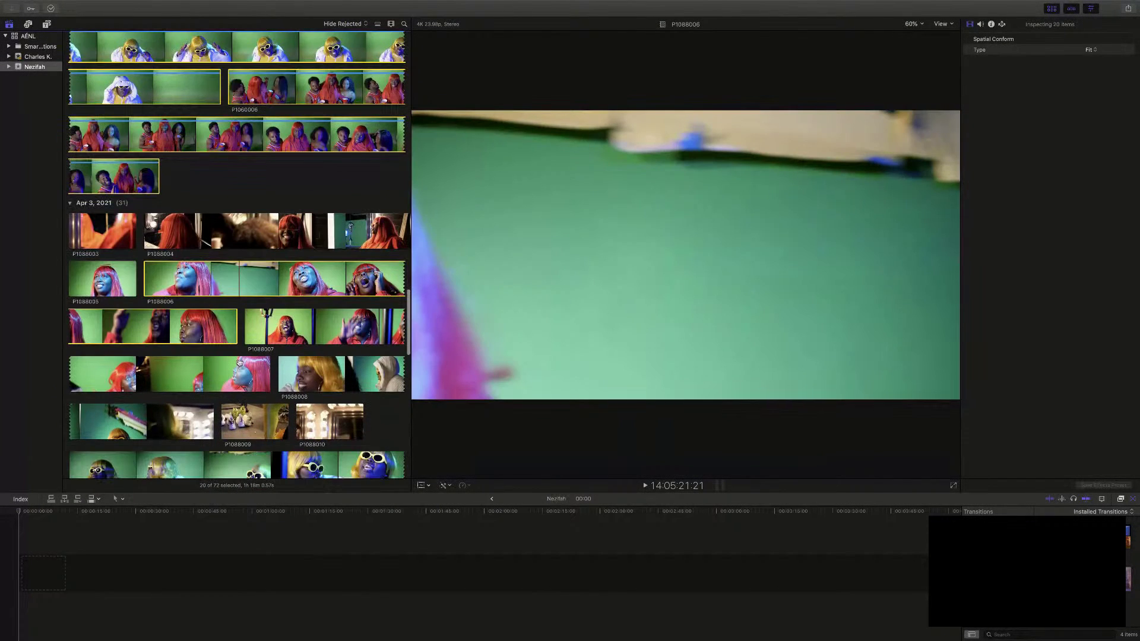
left_click(328, 333, "super")
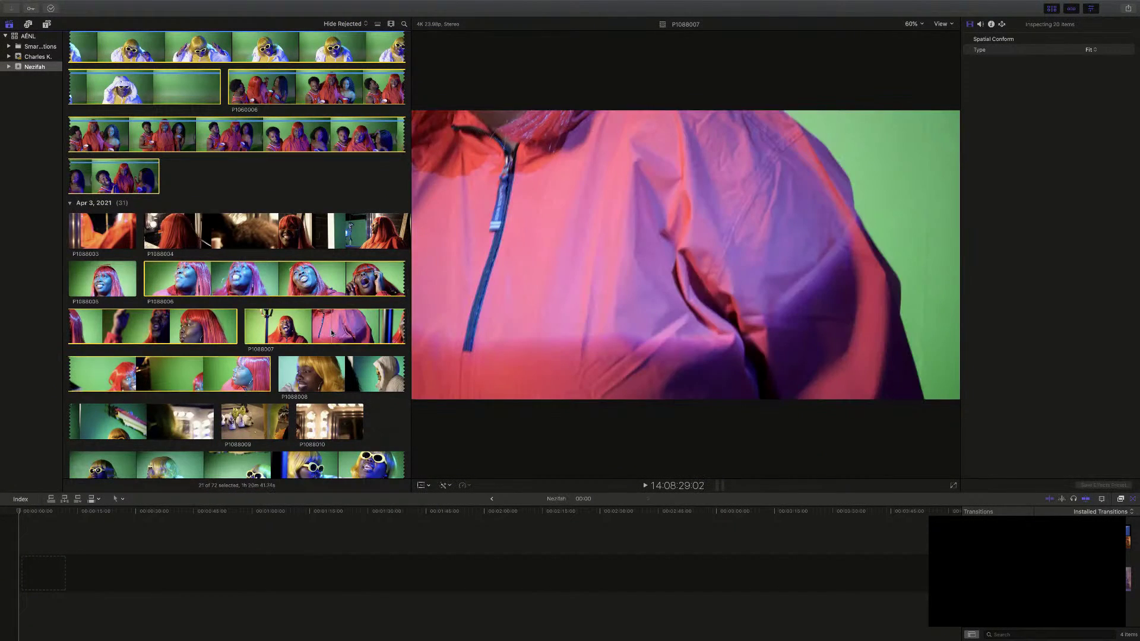
scroll(234, 366, "down", 3)
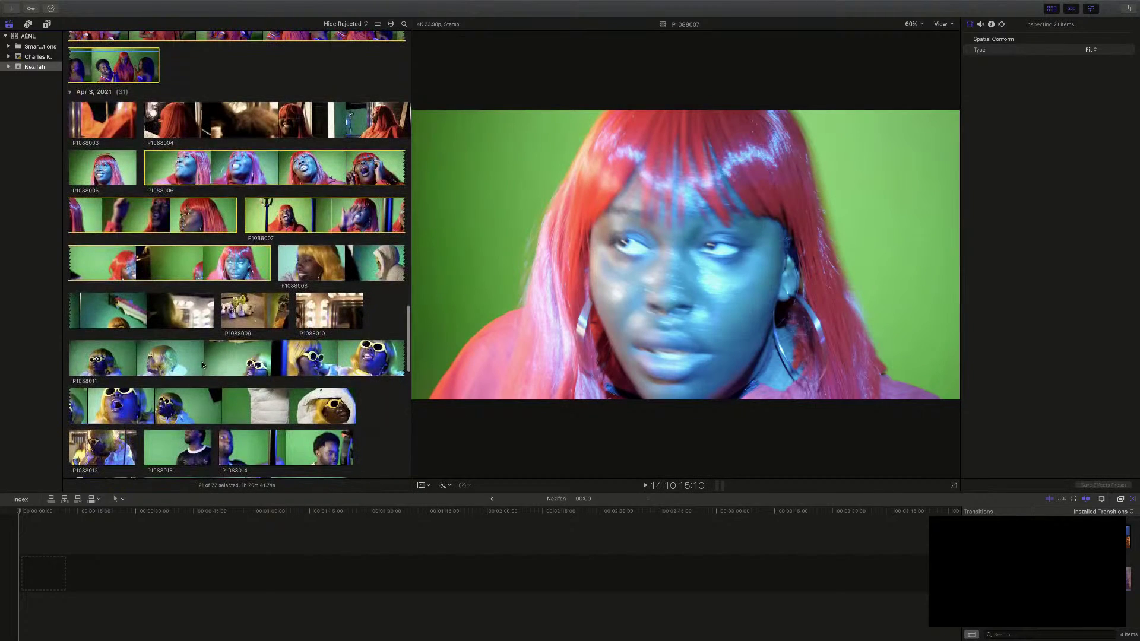
left_click(201, 361, "super")
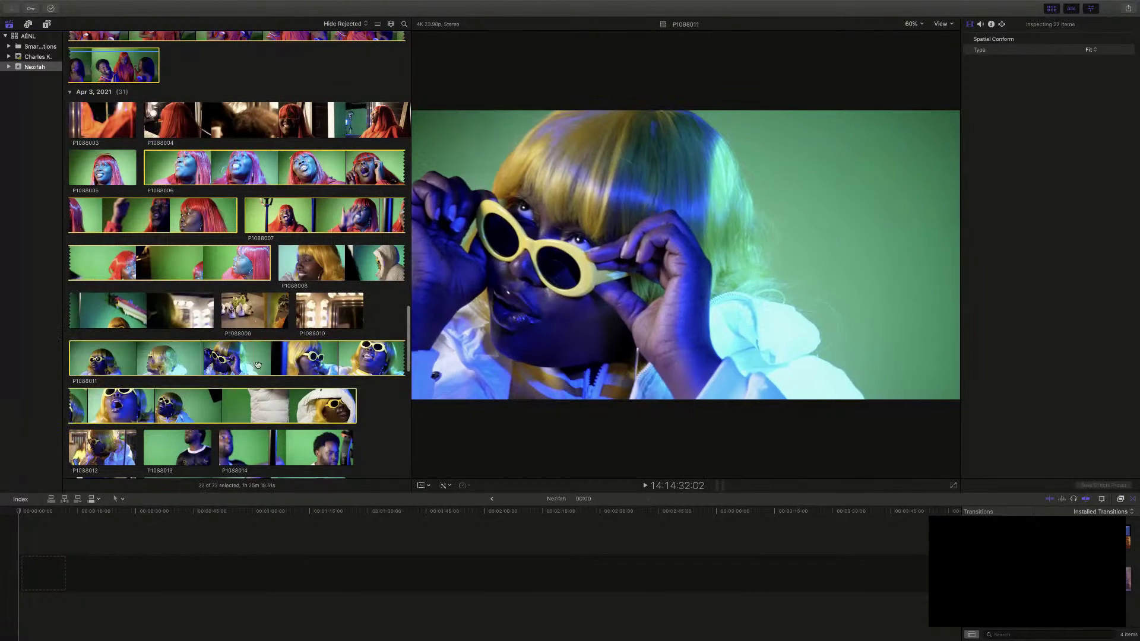
Add the green-screen close-up clips P1088014, P1088016, P1088018 and P1088019 to the selected clips
scroll(259, 364, "down", 1)
scroll(258, 364, "down", 3)
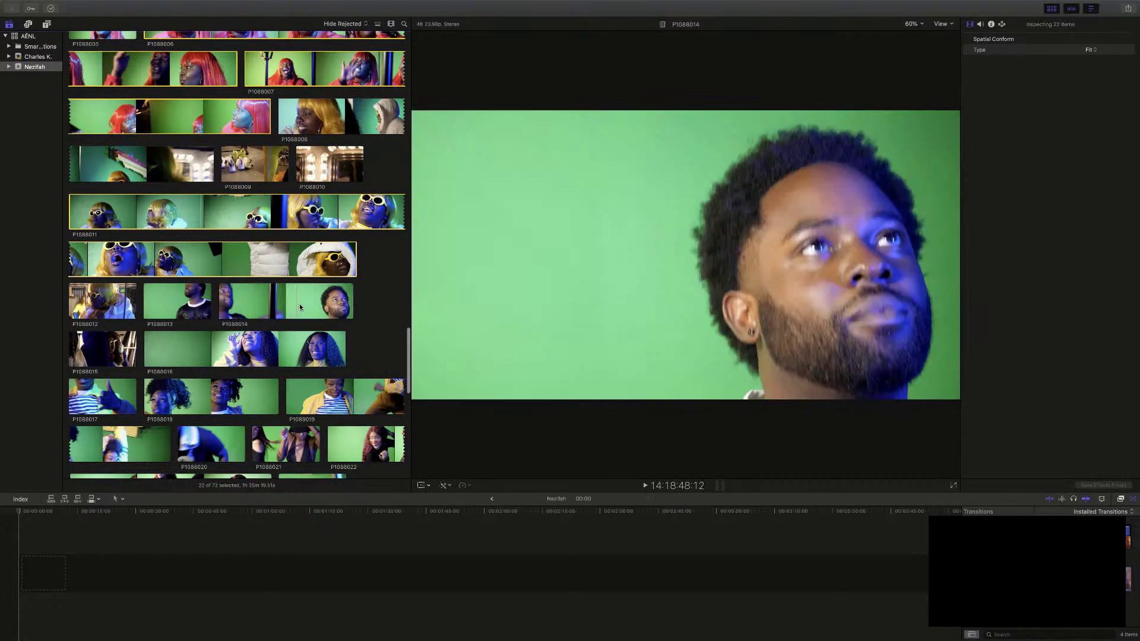
left_click(312, 304, "super")
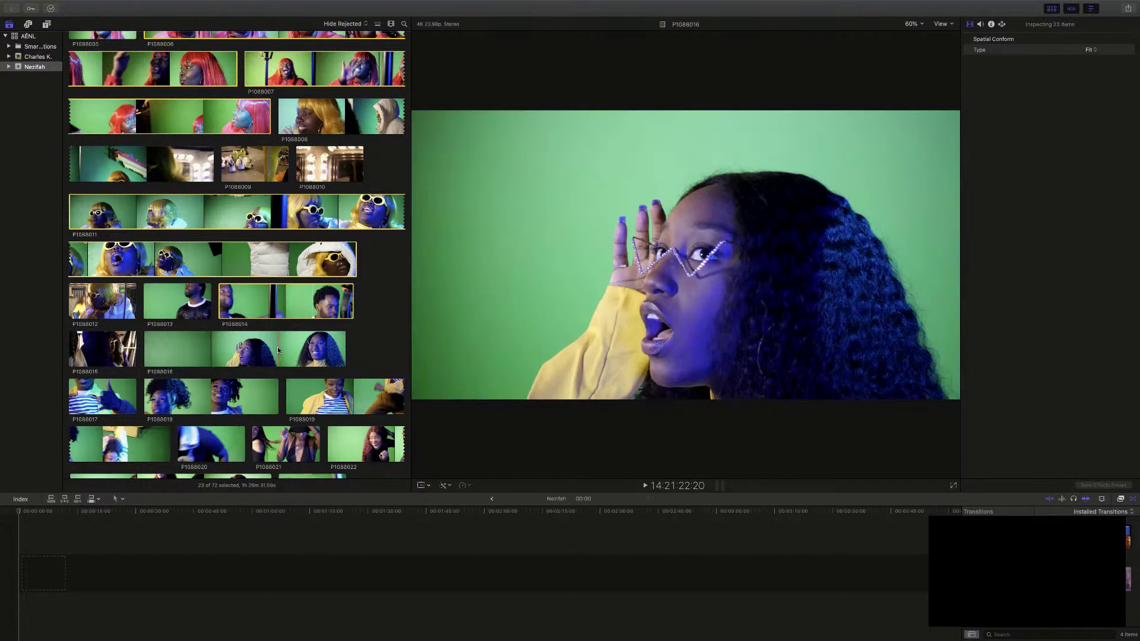
left_click(277, 347, "super")
scroll(276, 347, "down", 2)
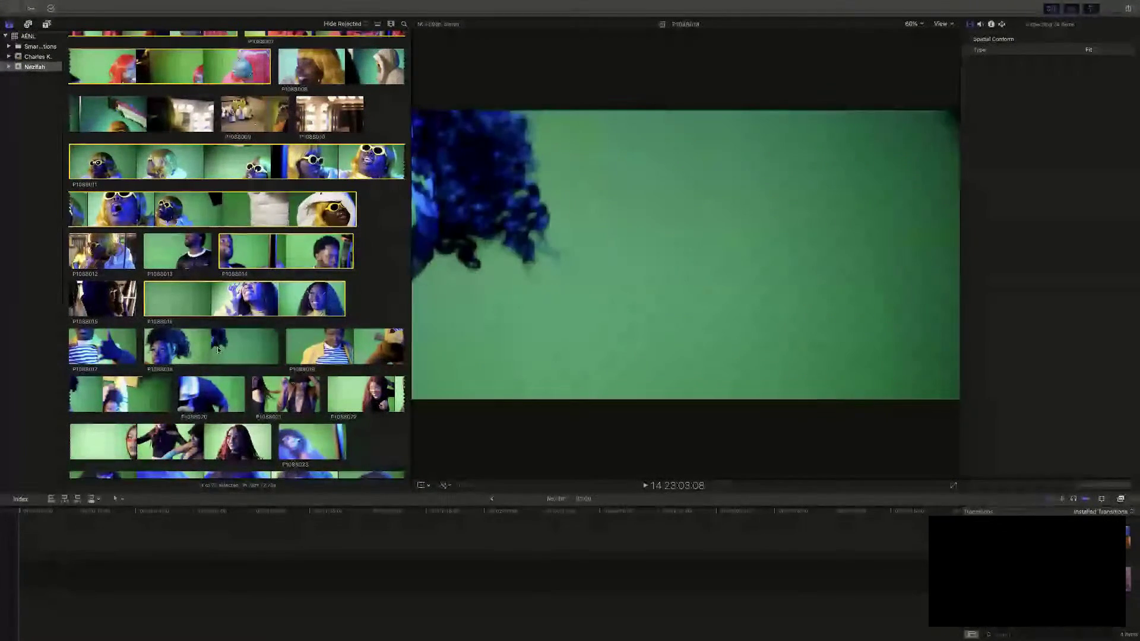
left_click(175, 354, "super")
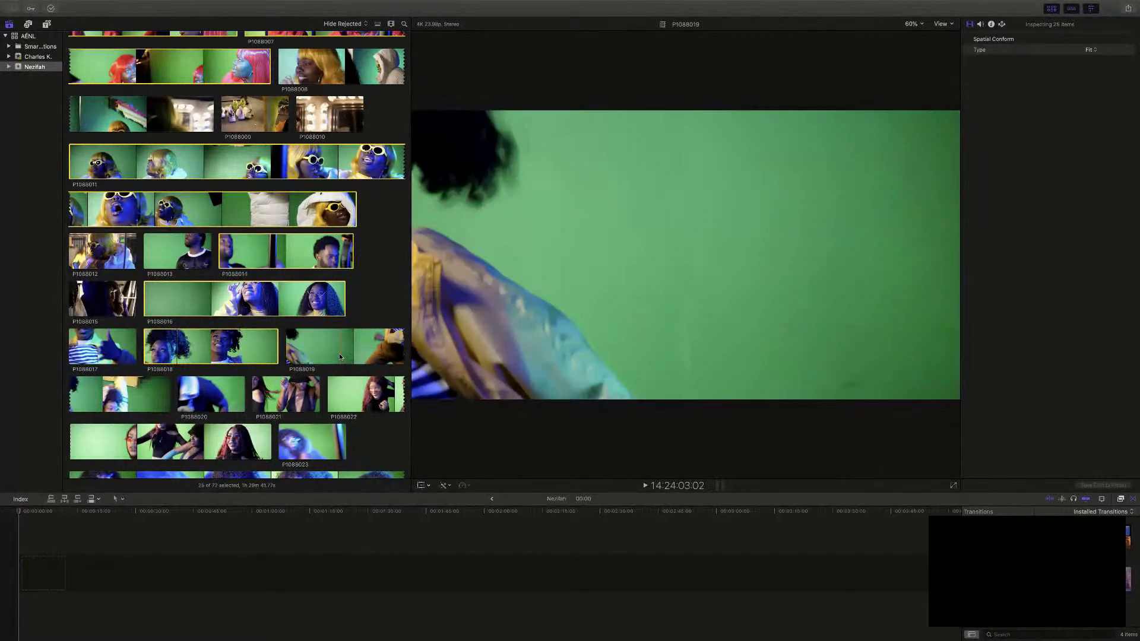
left_click(383, 355, "super")
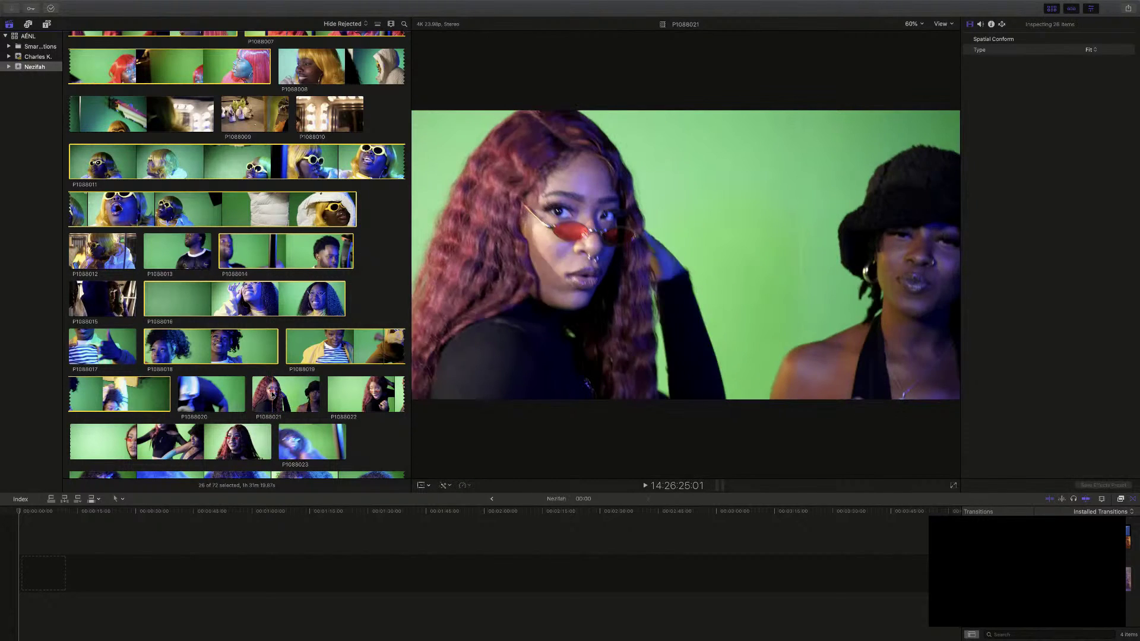
Extend the selection with the two-women clips P1088021 and P1088022 and the blue fur coat clips P1088024 and P1088025
left_click(270, 395, "super")
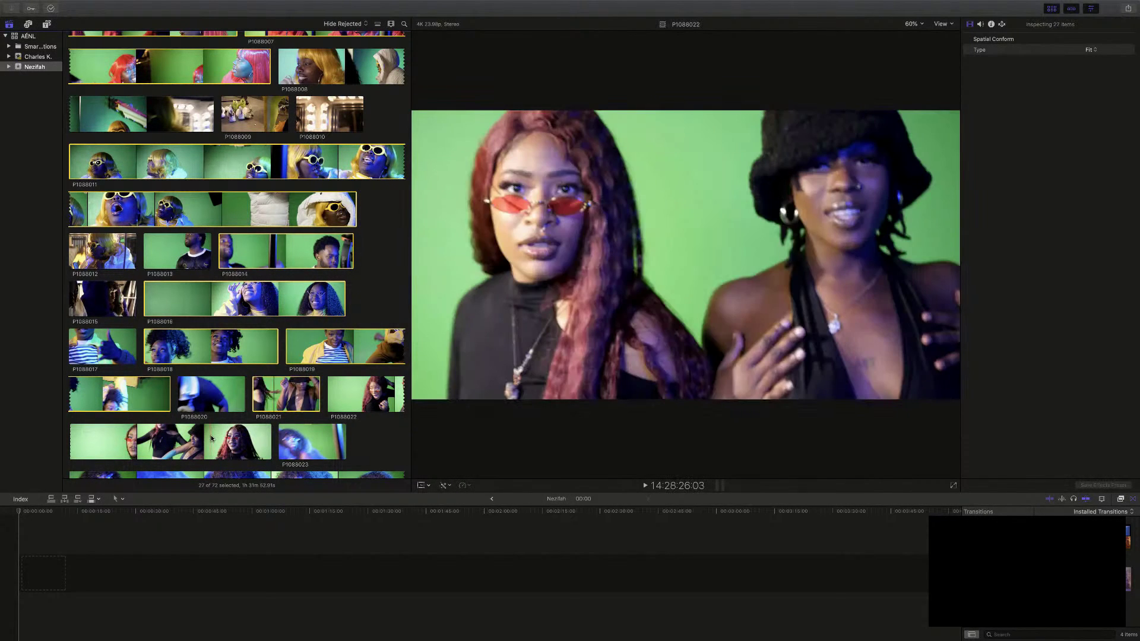
left_click(208, 398, "super")
scroll(208, 399, "down", 1)
scroll(208, 399, "down", 3)
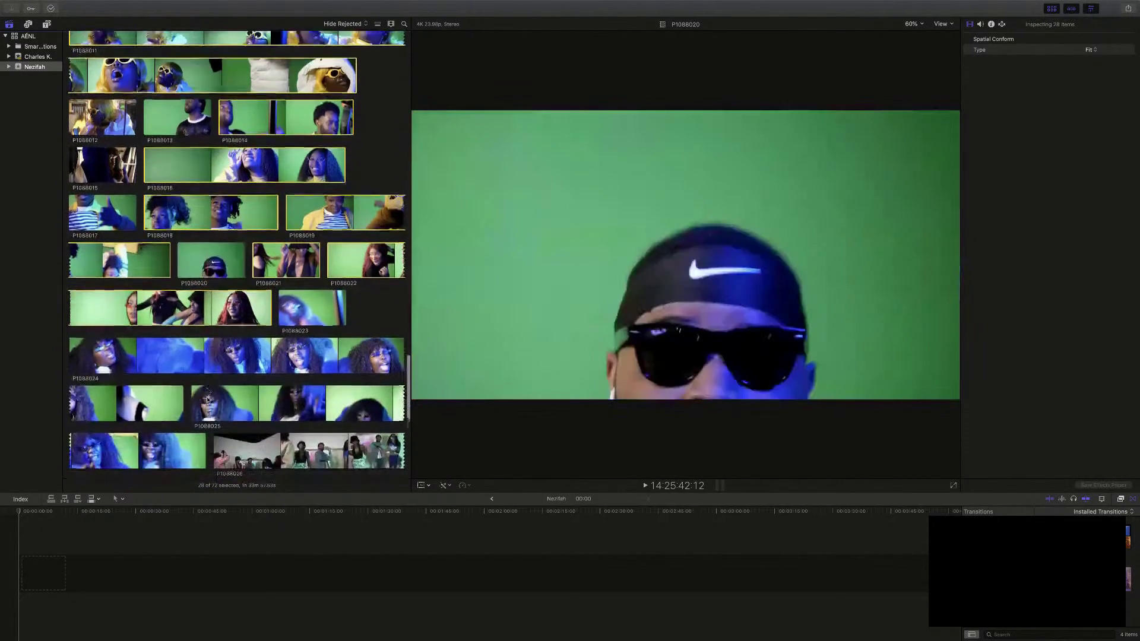
left_click(249, 347, "super")
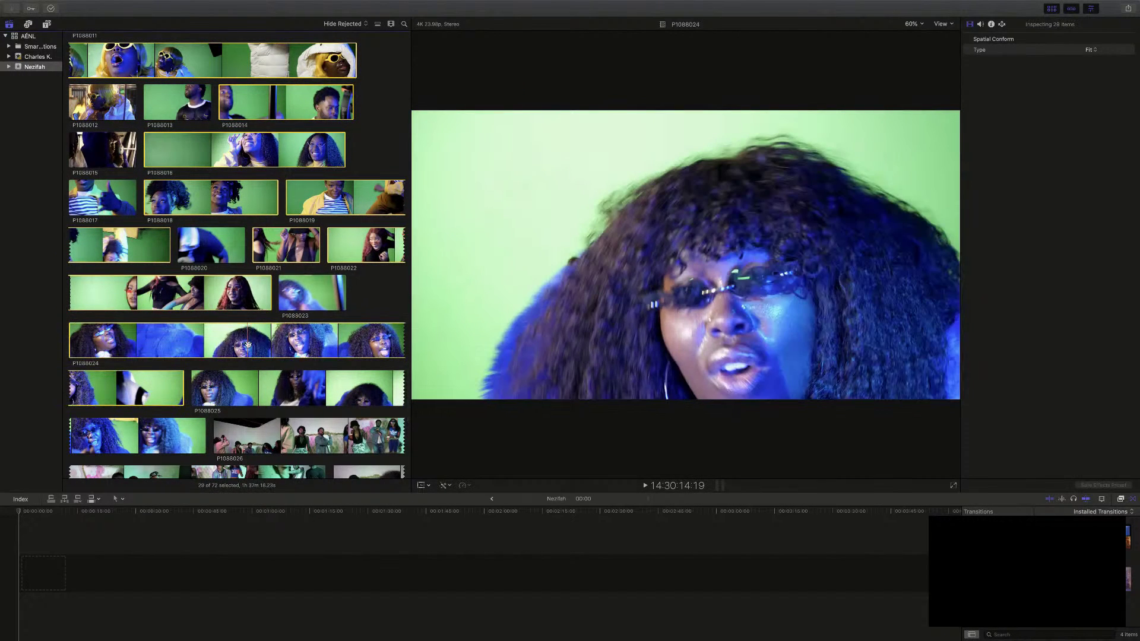
scroll(244, 349, "down", 1)
left_click(244, 344, "super")
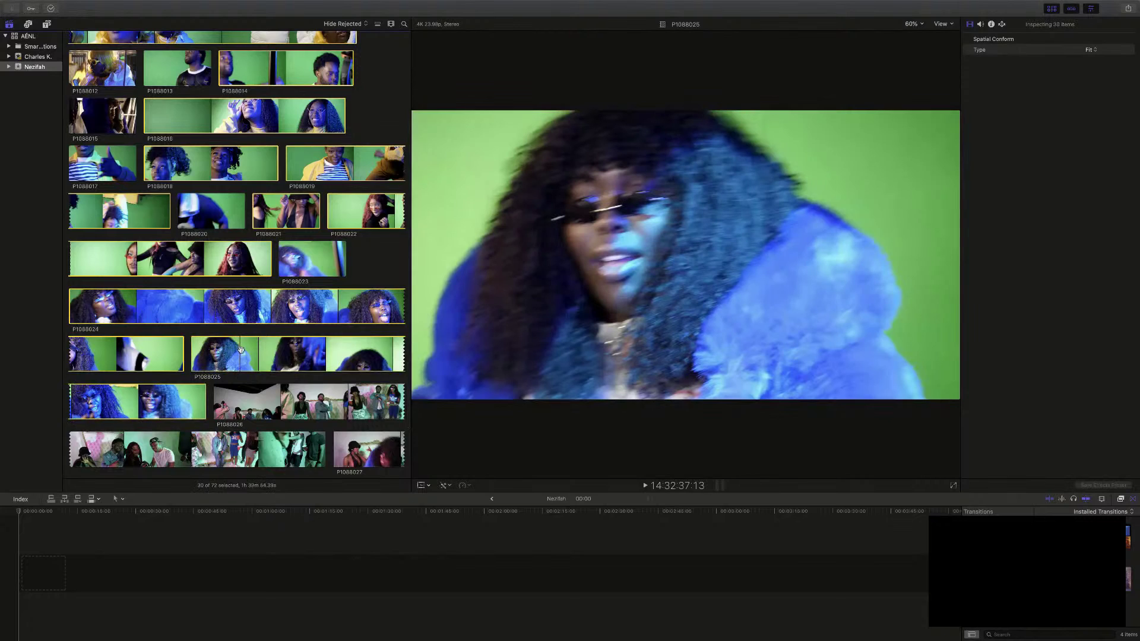
Add the party scene clips P1088026, P1088032 and P1088033 to the selection
scroll(243, 349, "down", 2)
scroll(241, 352, "down", 1)
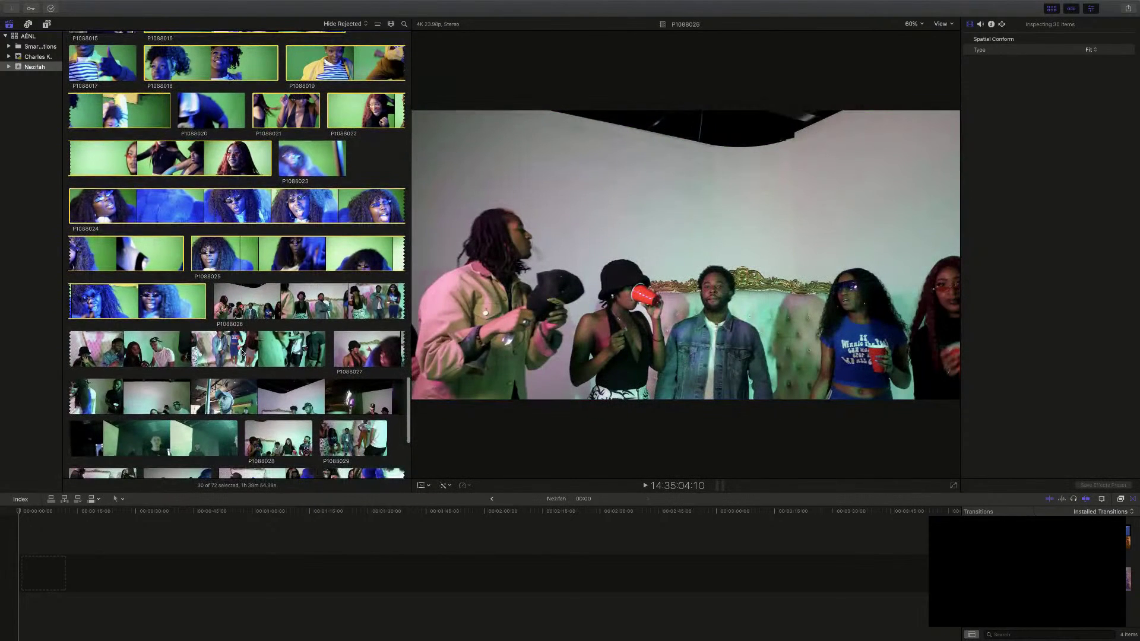
scroll(241, 352, "down", 1)
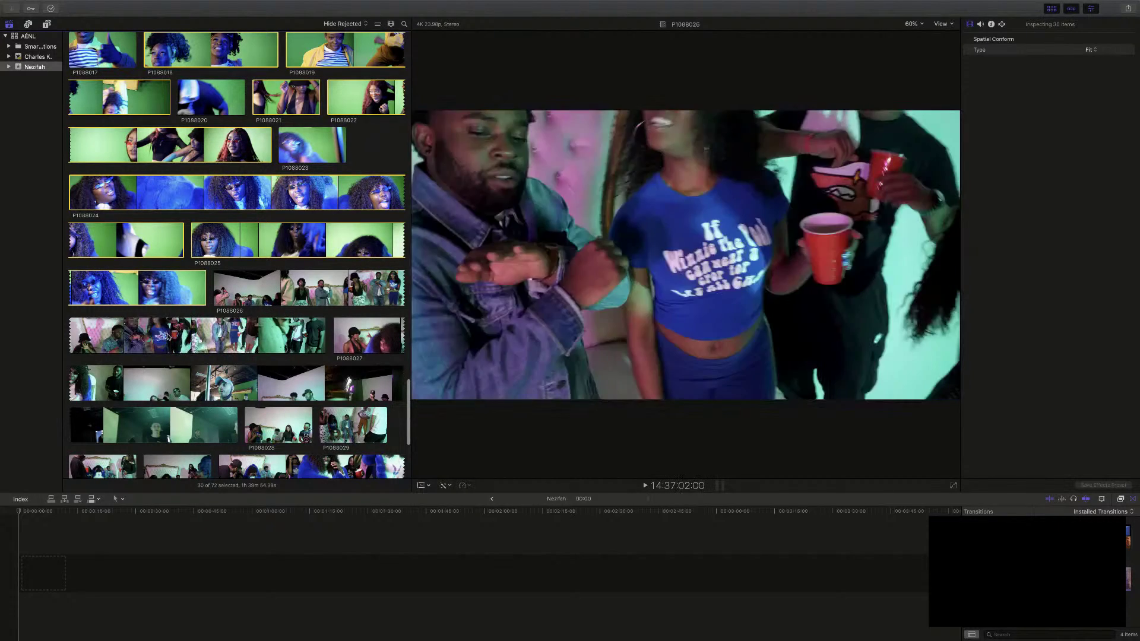
left_click(162, 336, "super")
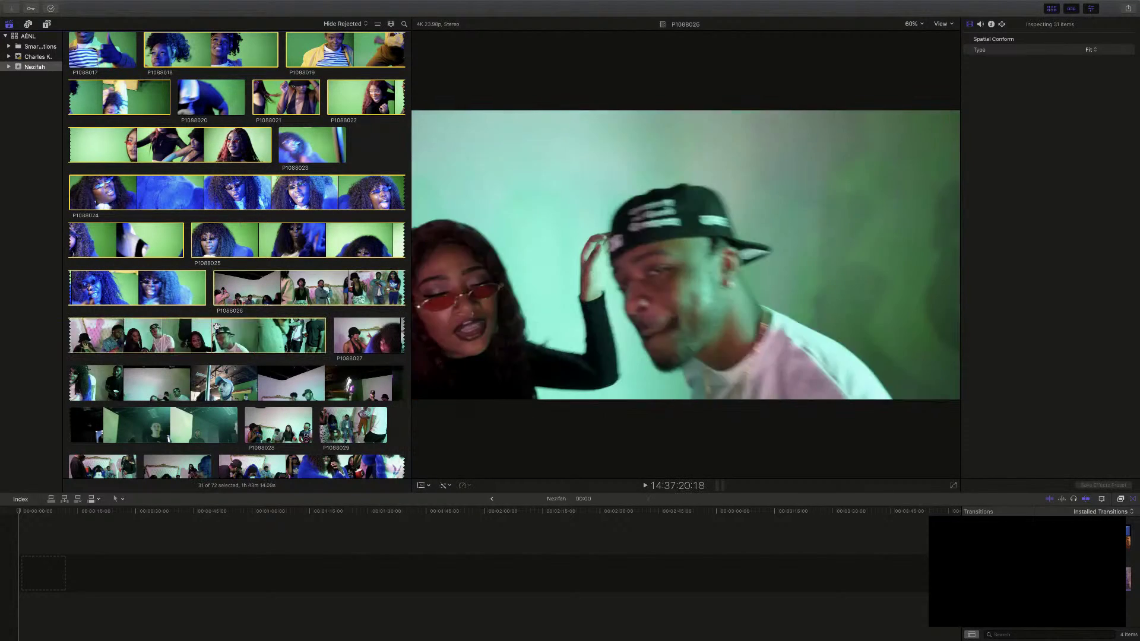
scroll(179, 333, "down", 4)
scroll(217, 325, "down", 2)
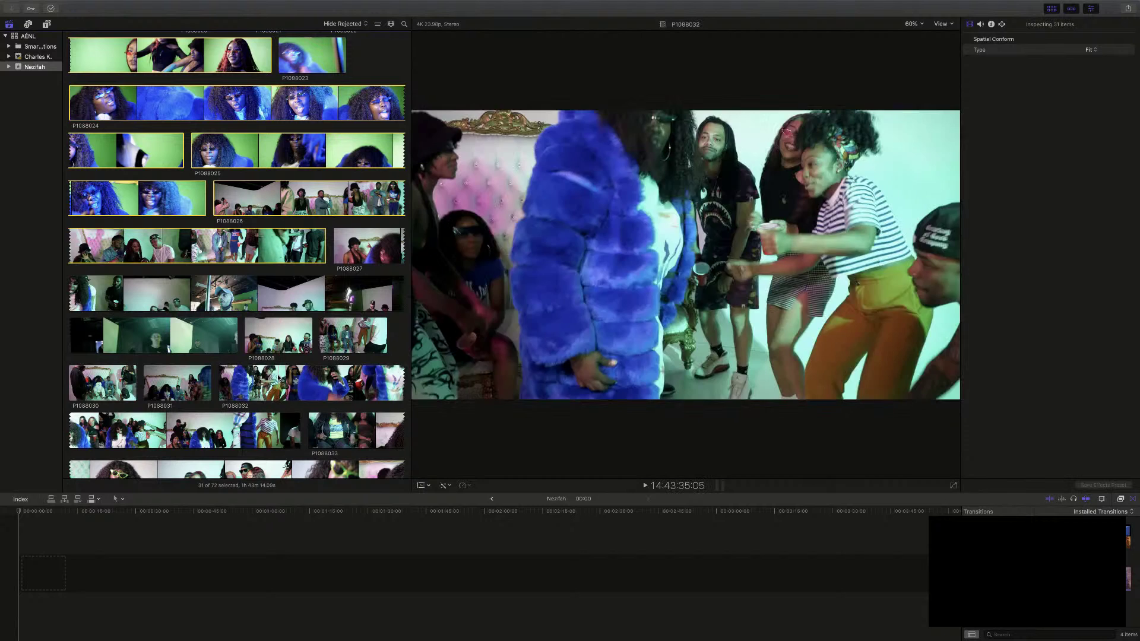
left_click(248, 378, "super")
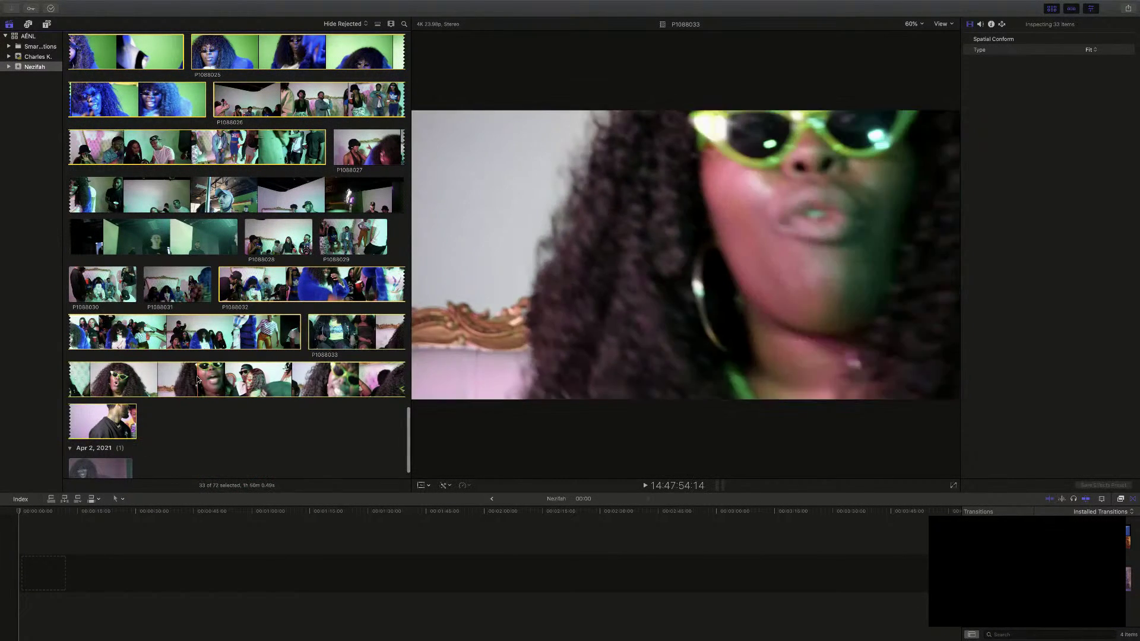
left_click(197, 379, "super")
scroll(200, 356, "down", 1)
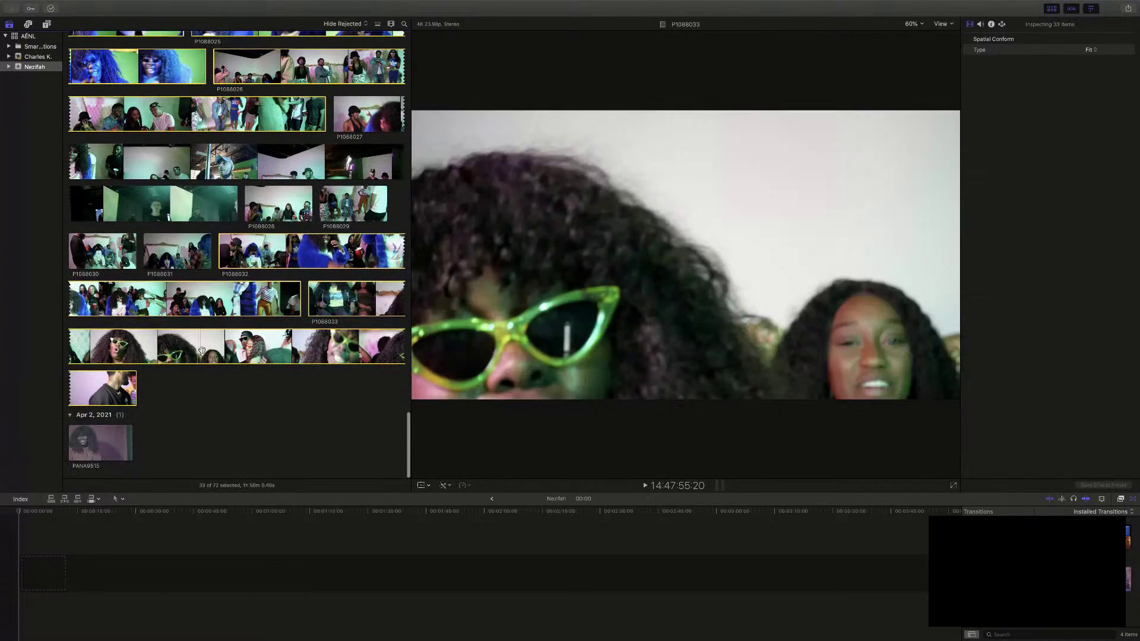
Create a multicam clip named N.E.Z. in the Nezifah event from the selected clips, using audio for synchronization
right_click(201, 344)
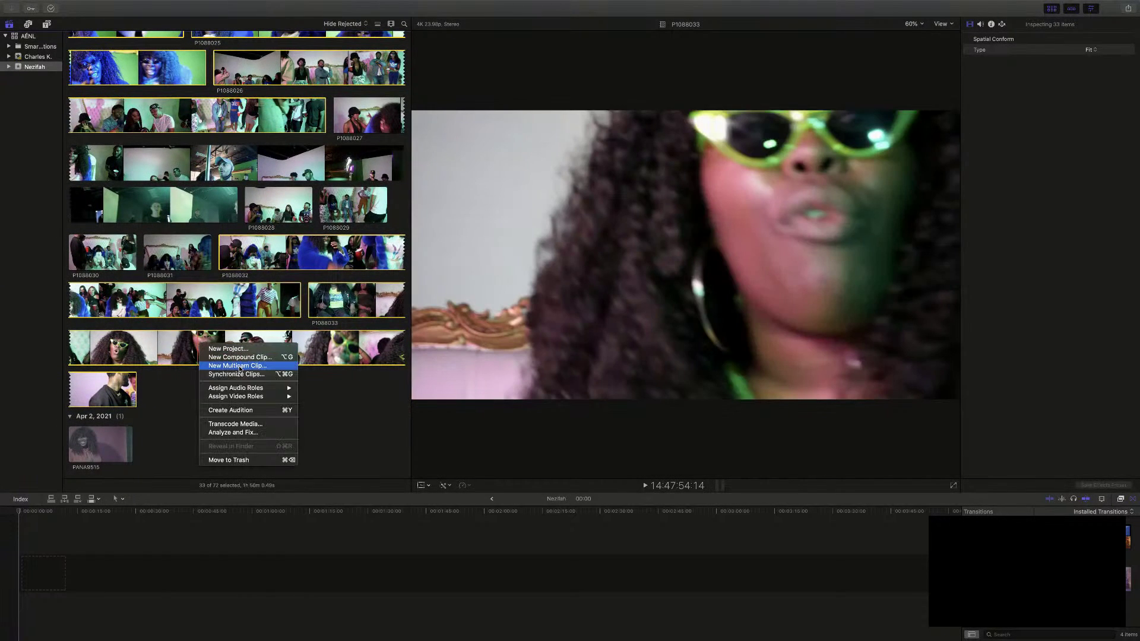
left_click(240, 367)
key("BackSpace")
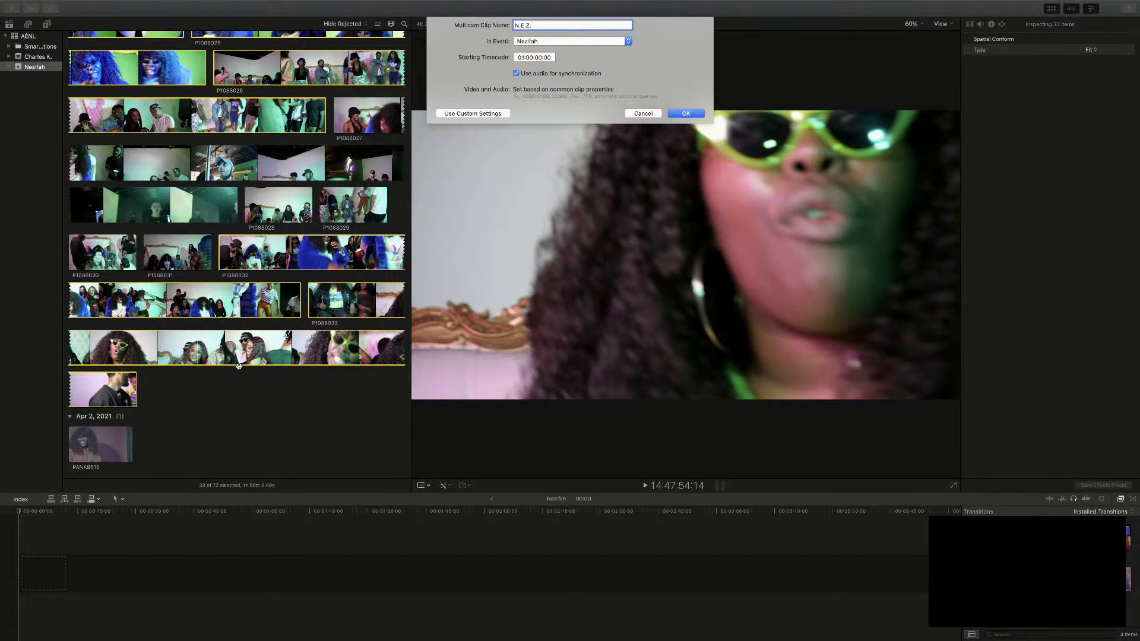
left_click(686, 111)
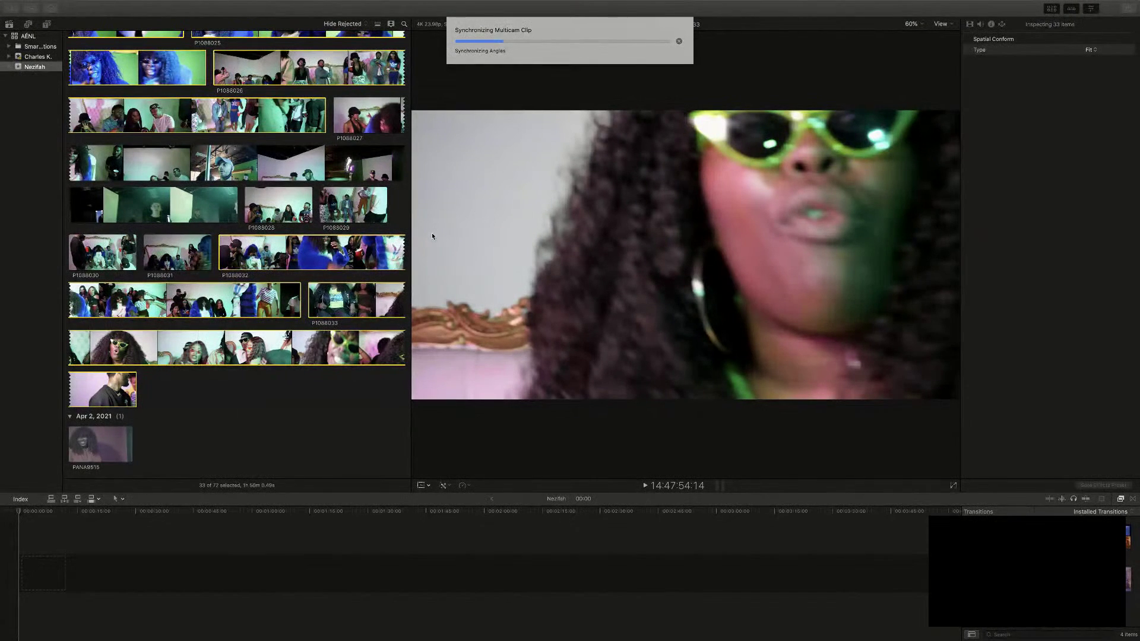
Switch to Lightroom and raise the portrait's red point curve slightly in the shadows and upper tones
key("ctrl+Left")
key("ctrl+Left")
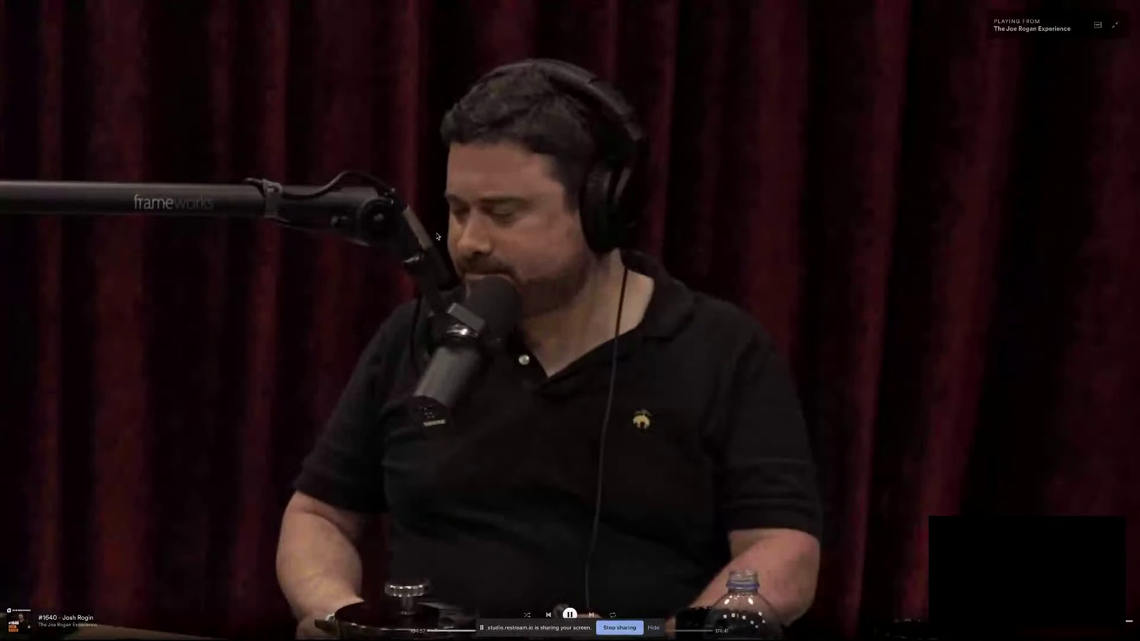
key("ctrl+Left")
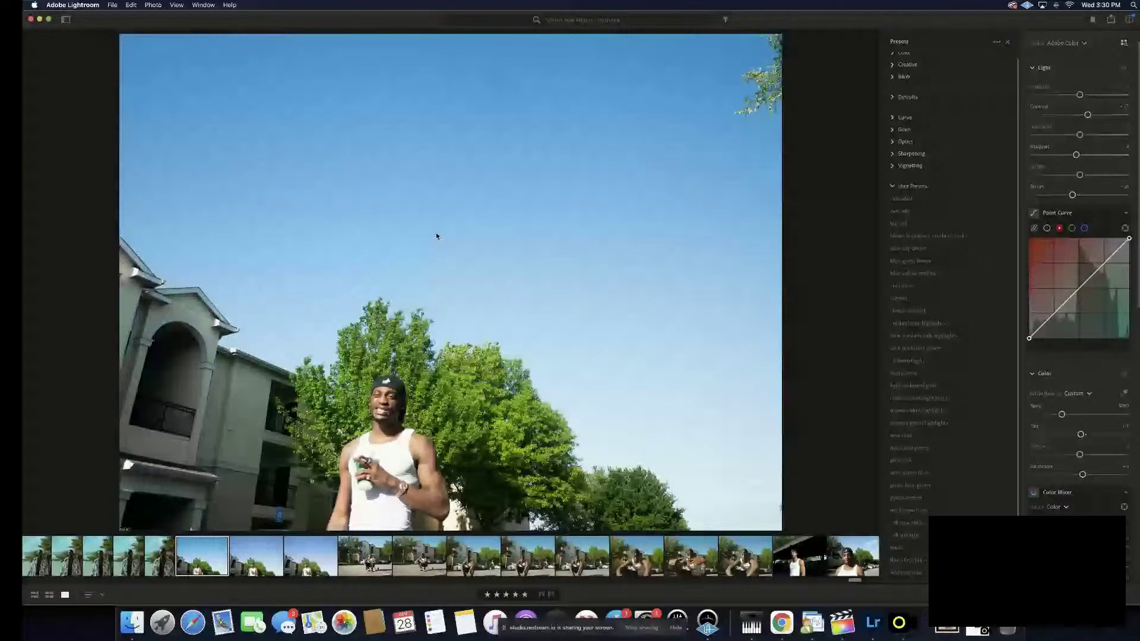
mouse_move(1037, 330)
left_mouse_down()
mouse_move(1032, 300)
mouse_move(1035, 328)
left_mouse_up()
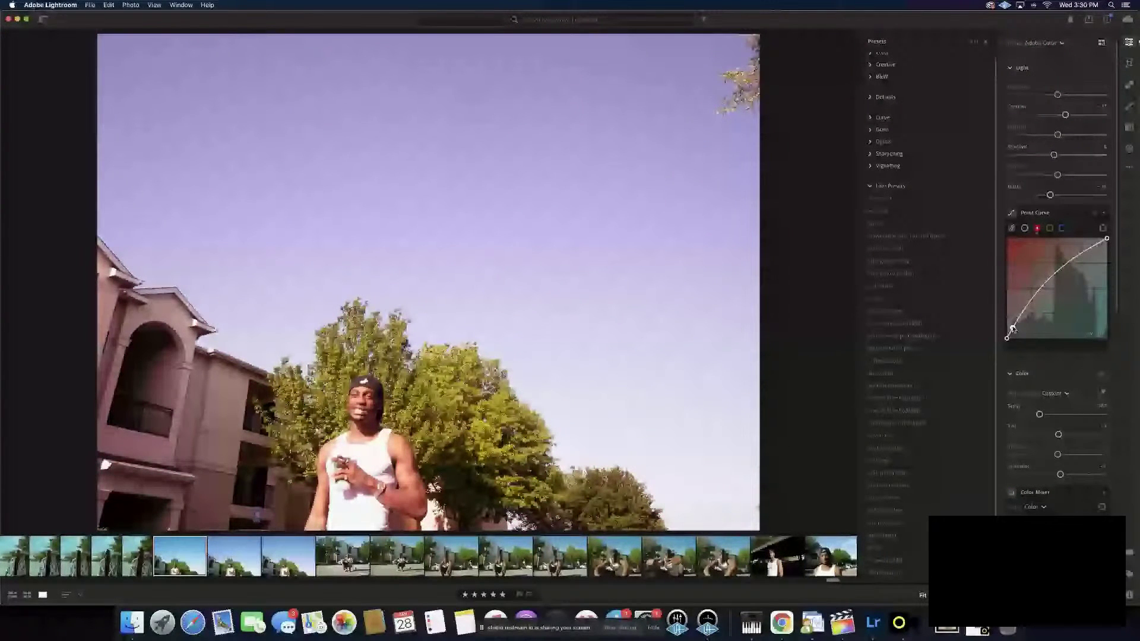
mouse_move(1013, 330)
left_mouse_down()
mouse_move(1076, 297)
mouse_move(1075, 261)
mouse_move(1019, 323)
left_mouse_up()
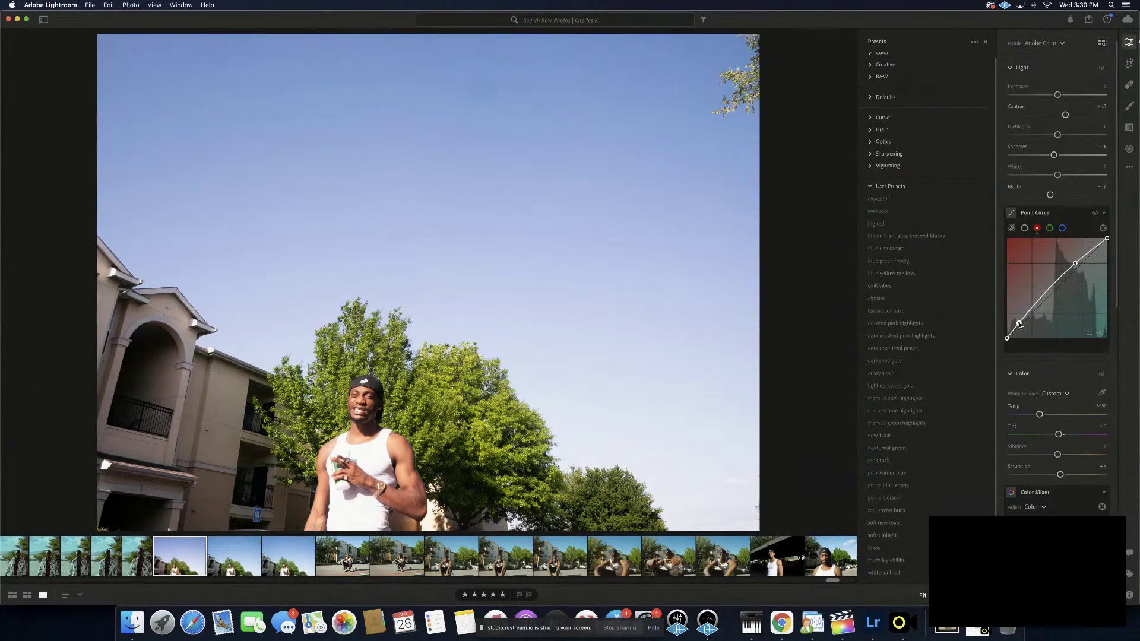
Shape the green point curve with control points pulled slightly down in the shadows, midtones and highlights
left_click(1050, 229)
left_click_drag(1060, 287, 1030, 317)
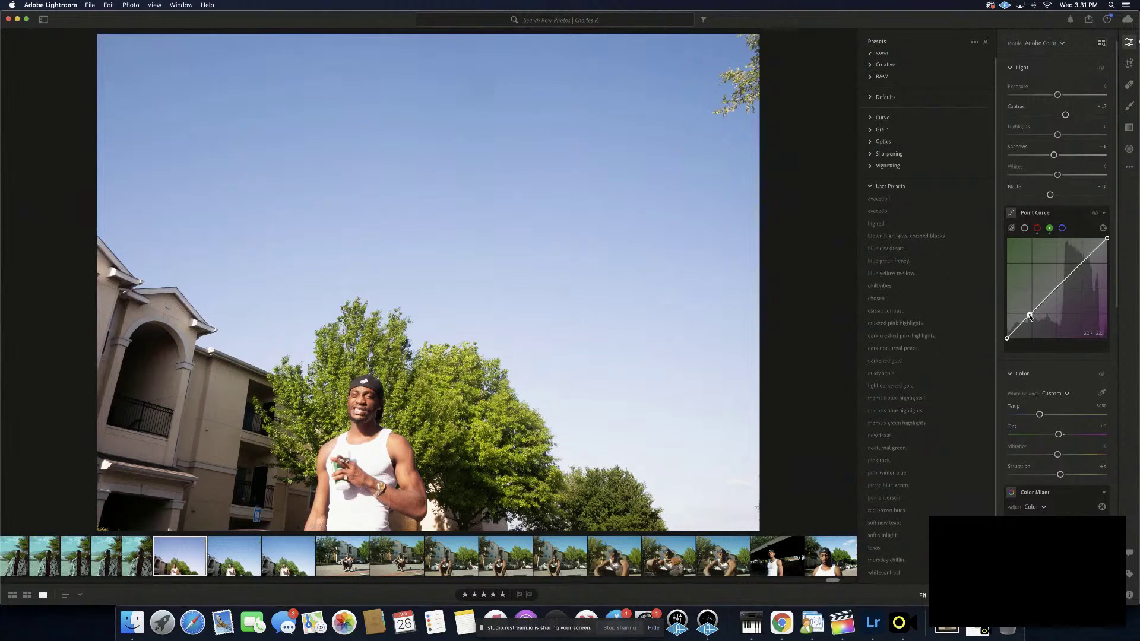
left_click_drag(1043, 308, 1071, 281)
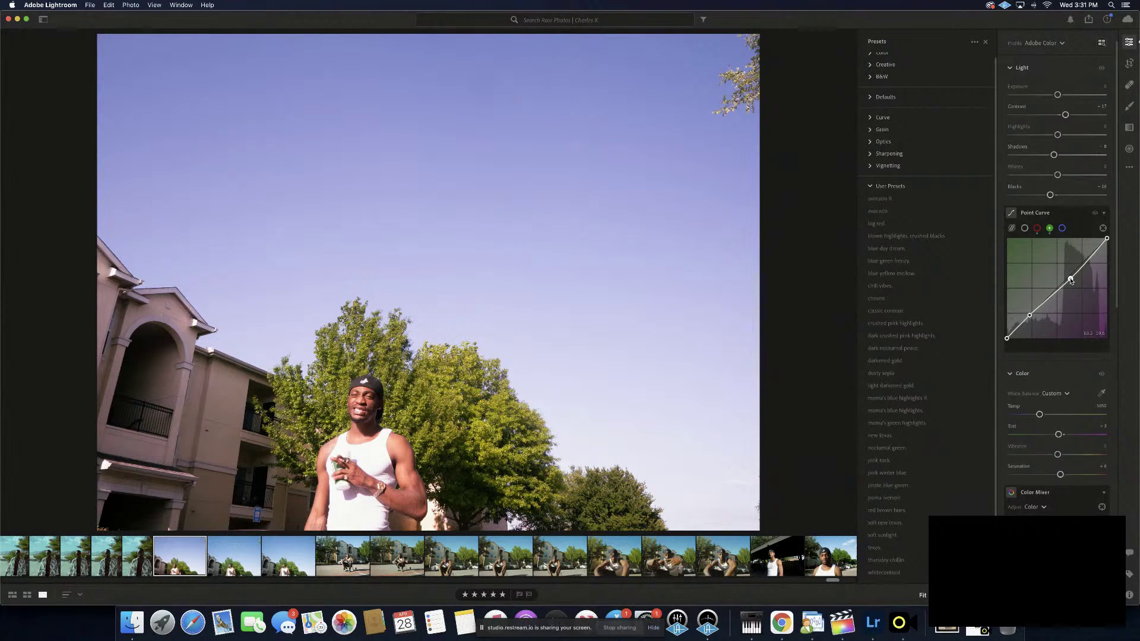
left_click_drag(1072, 281, 1068, 280)
left_click_drag(1088, 257, 1093, 258)
left_click_drag(1029, 316, 1028, 319)
Pull the blue point curve slightly below the diagonal by adjusting its shadow and highlight points
left_click(1063, 228)
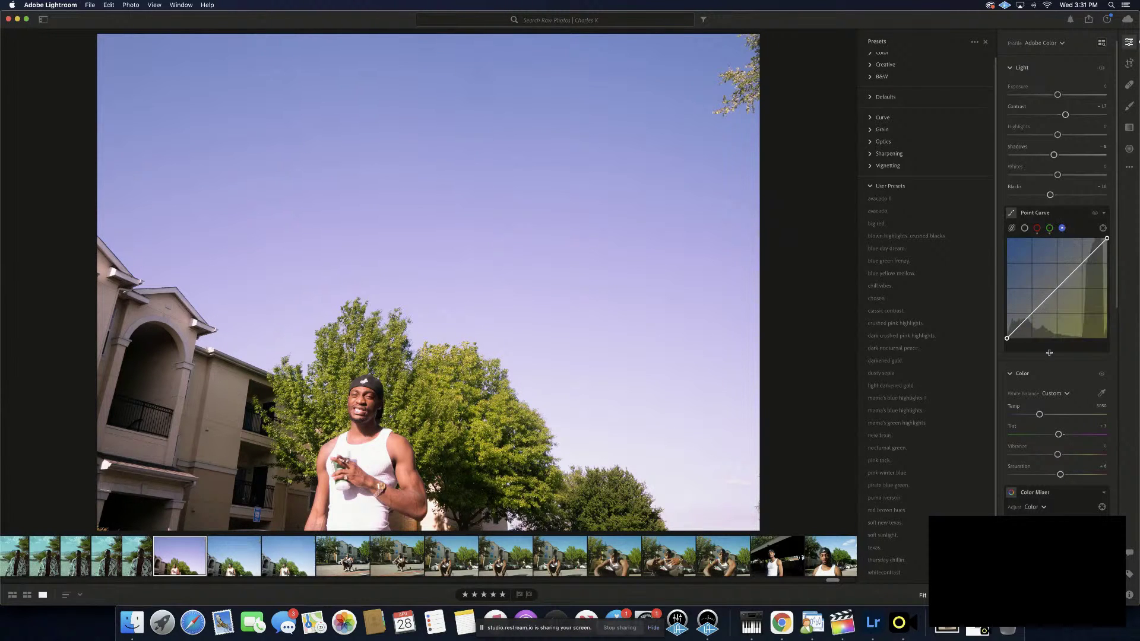
left_click_drag(1020, 330, 1017, 331)
left_click_drag(1017, 331, 1017, 329)
left_click_drag(1087, 260, 1088, 266)
left_click_drag(1086, 266, 1088, 262)
left_click_drag(1090, 263, 1056, 294)
Try a slightly warmer white balance temperature and undo it
left_click_drag(1039, 415, 1044, 415)
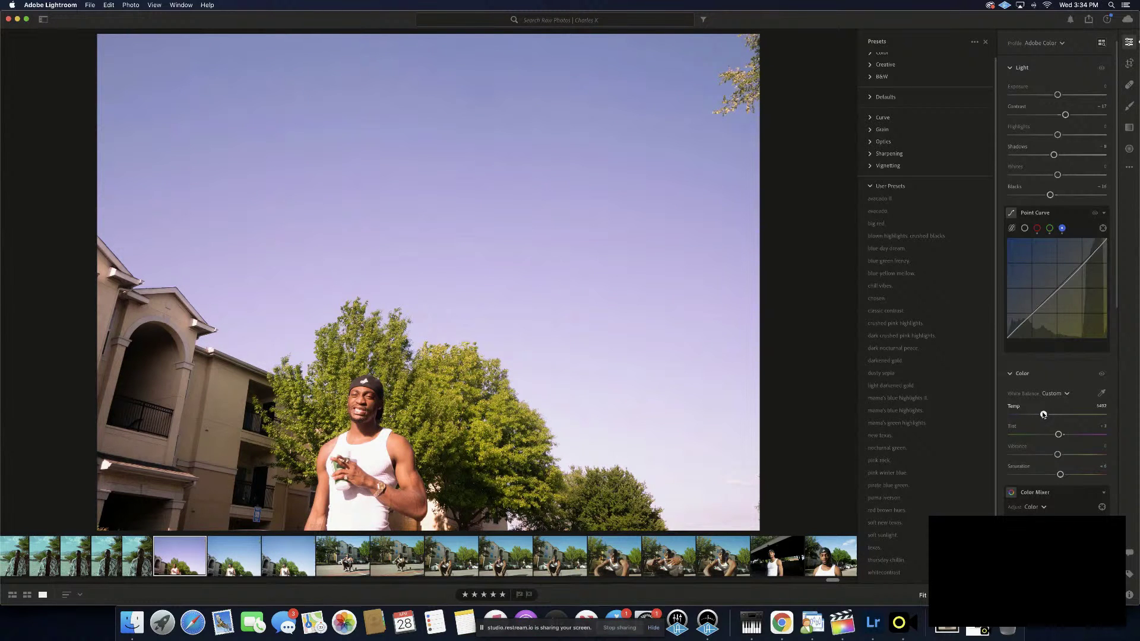
key("super+z")
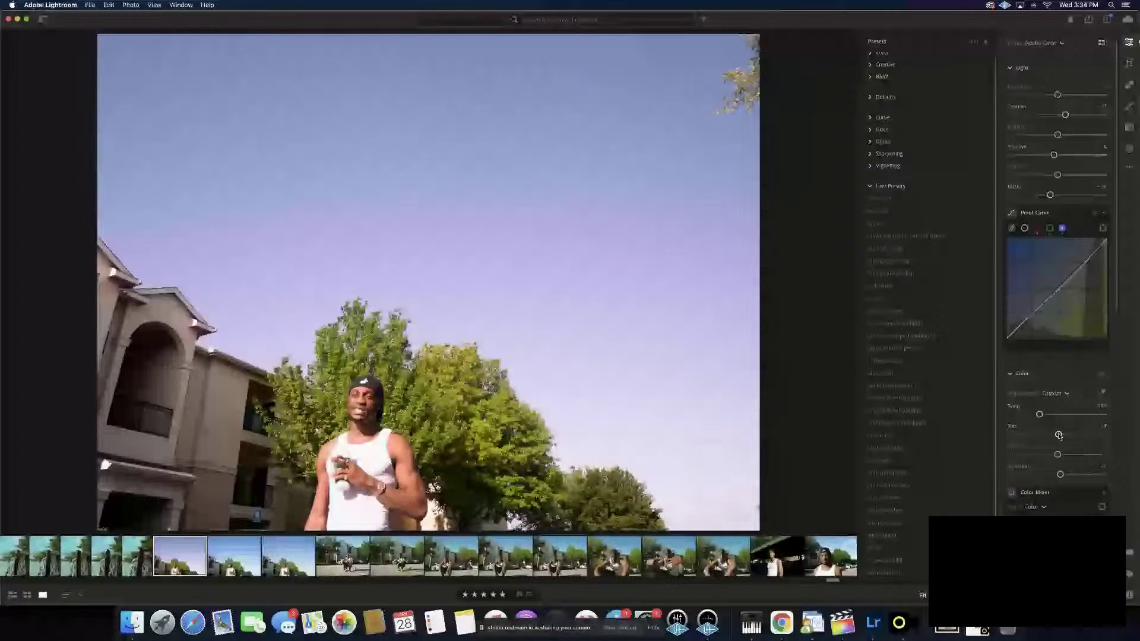
Raise the photo's vibrance slightly and reduce its overall saturation to just below neutral
left_click_drag(1058, 455, 1061, 455)
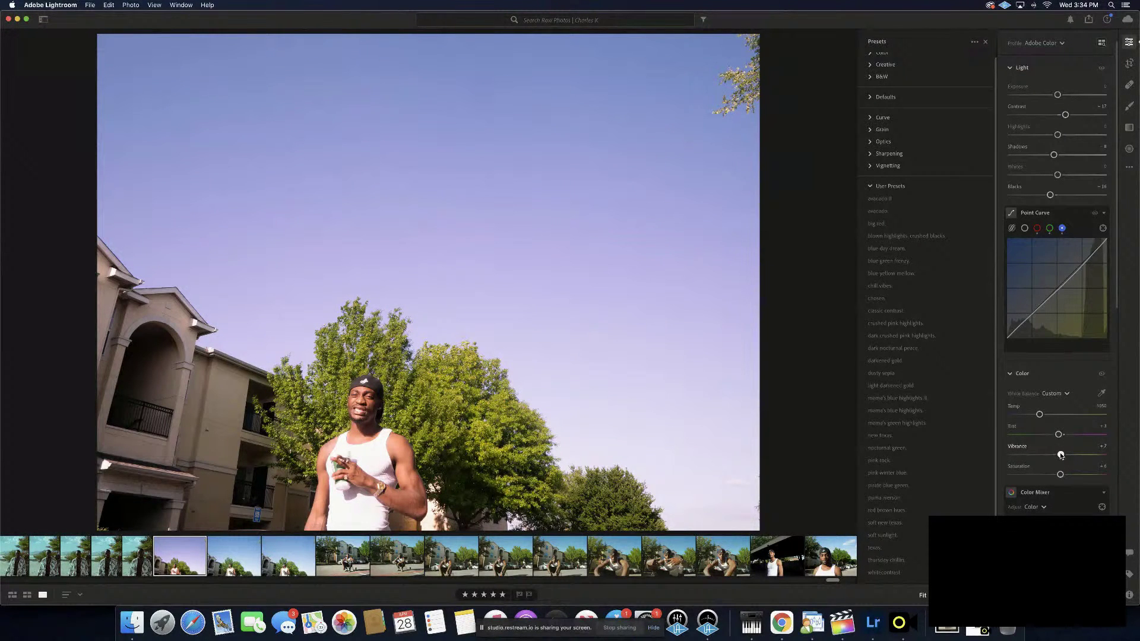
left_click_drag(1062, 455, 1059, 456)
left_click_drag(1061, 476, 1059, 477)
left_click_drag(1060, 475, 1058, 475)
left_click_drag(1058, 476, 1059, 475)
Try saturation shifts for purple and magenta in the Color Mixer, resetting the purple one and undoing the magenta one
scroll(1057, 273, "down", 3)
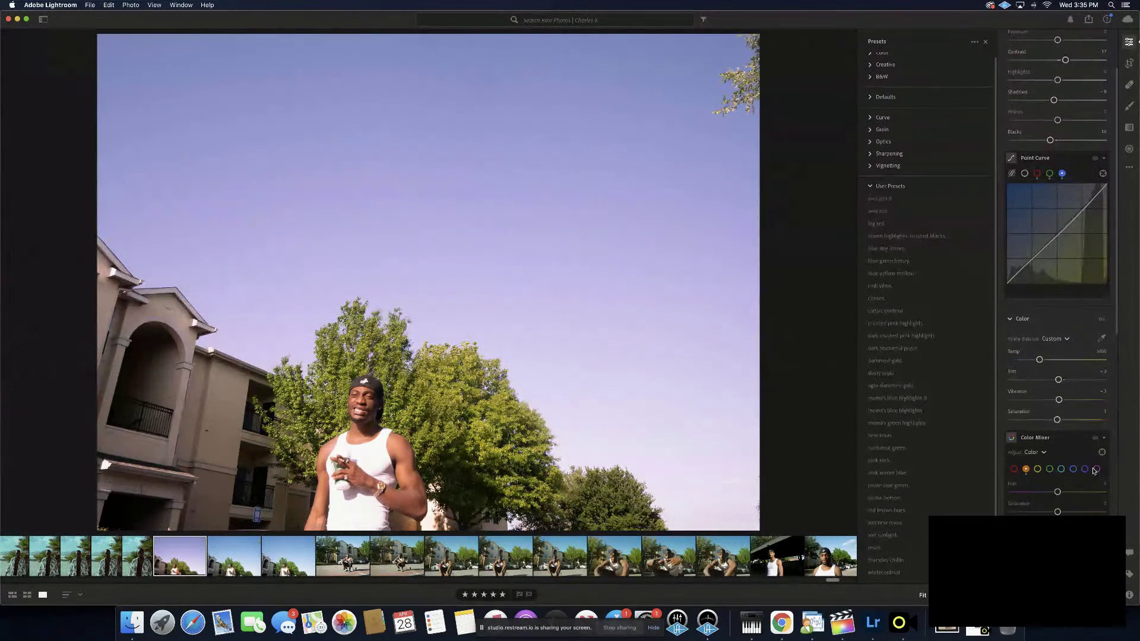
left_click(1085, 470)
mouse_move(1057, 512)
left_mouse_down()
mouse_move(1104, 512)
mouse_move(1055, 511)
left_mouse_up()
double_click(1055, 512)
left_click(1098, 470)
scroll(1080, 514, "up", 3)
scroll(1079, 513, "up", 8)
key("super+z")
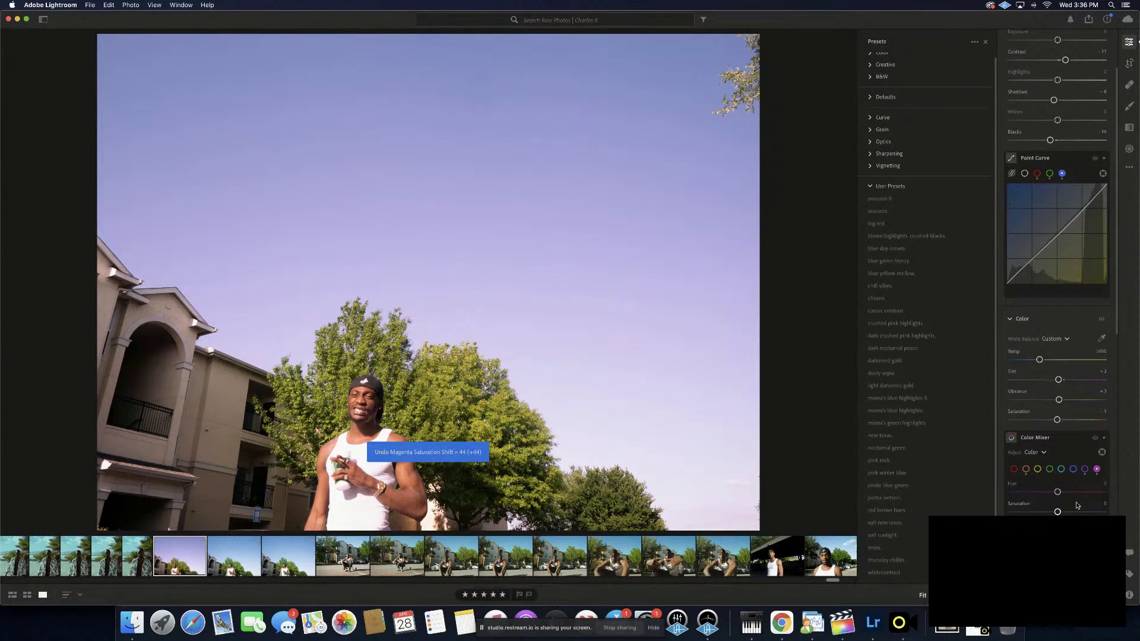
Tint the midtones slightly toward teal-green in Color Grading
scroll(1075, 430, "down", 5)
scroll(1075, 429, "down", 5)
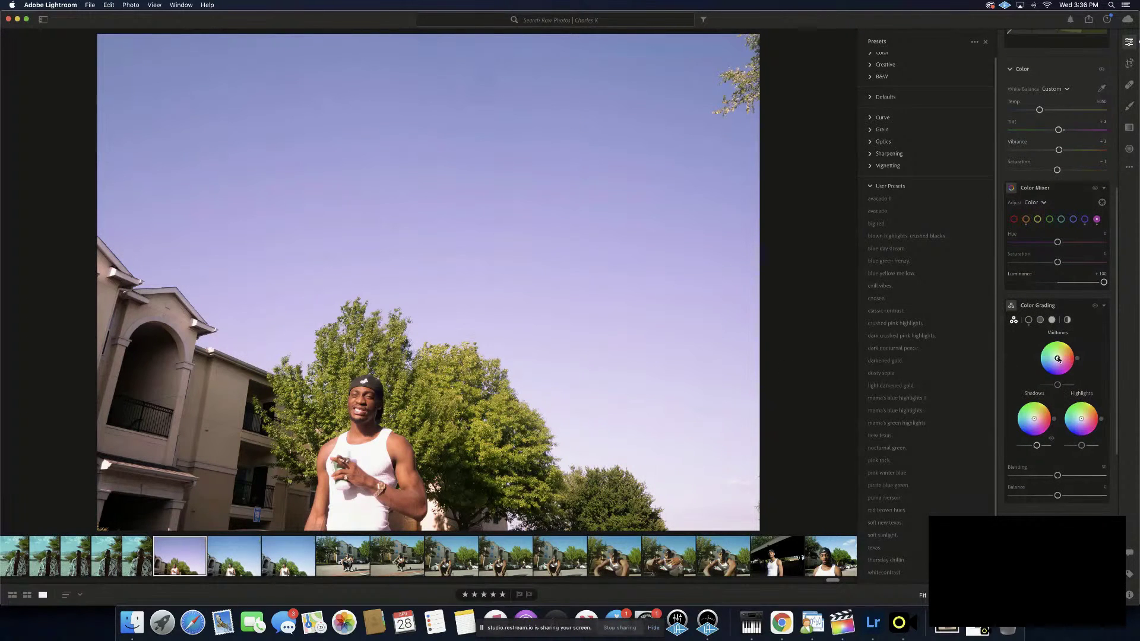
left_click_drag(1058, 360, 1061, 362)
left_click_drag(1059, 364, 1057, 359)
Test orange and blue tints on the shadows wheel and settle on a barely saturated blue
left_click_drag(1034, 419, 1038, 420)
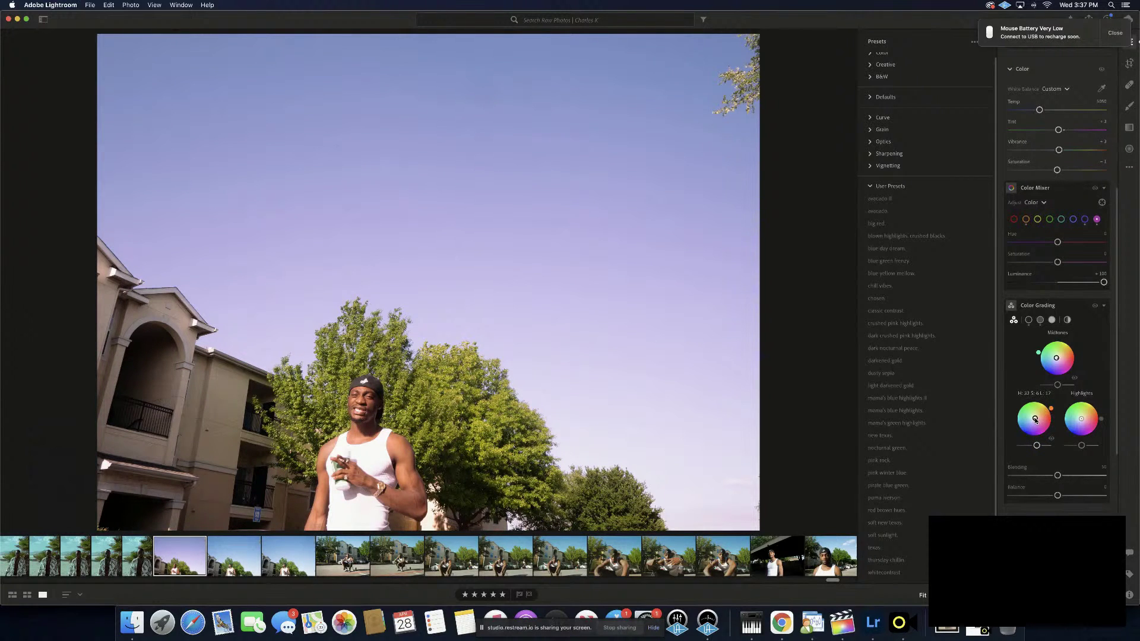
left_click_drag(1036, 420, 1034, 421)
left_click_drag(1031, 421, 1035, 422)
left_click_drag(1032, 422, 1034, 422)
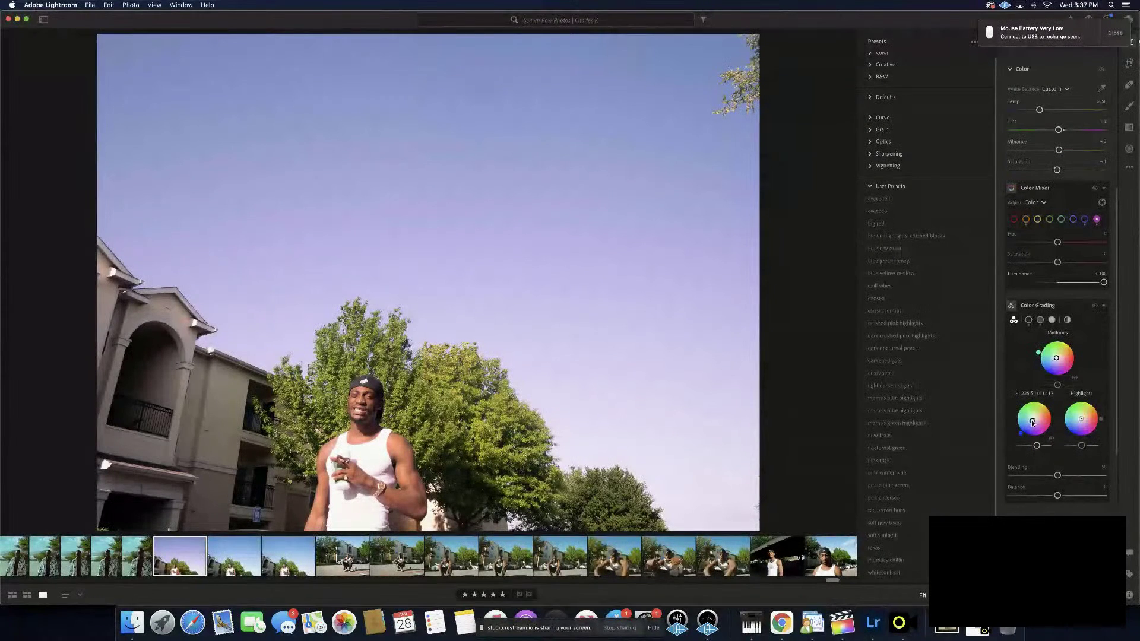
left_click_drag(1033, 421, 1034, 421)
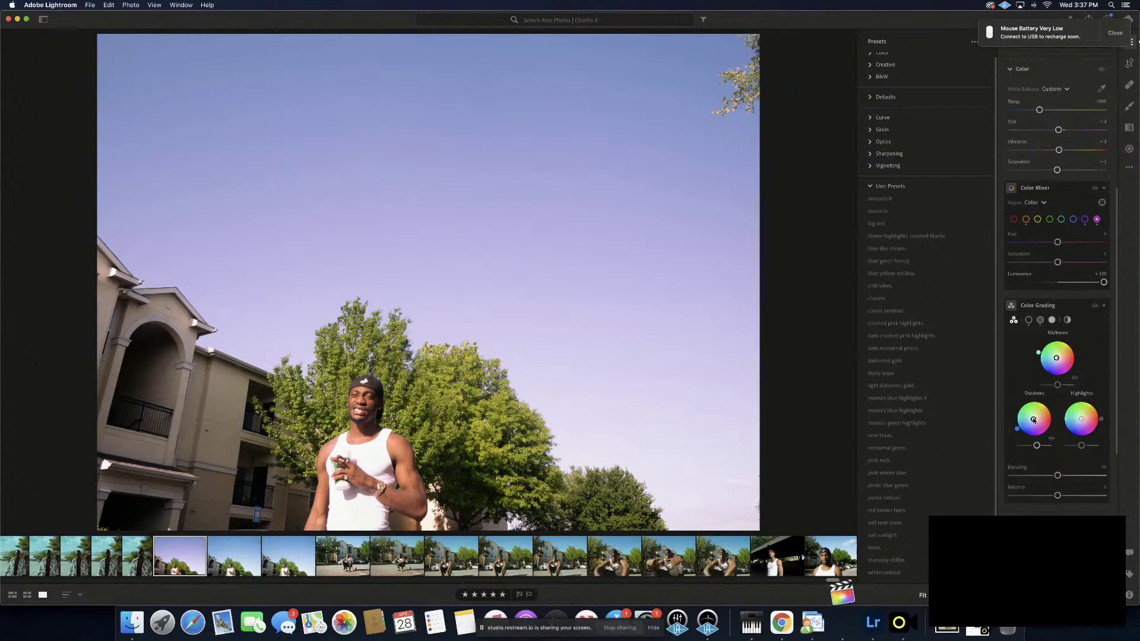
left_click_drag(1034, 420, 1034, 421)
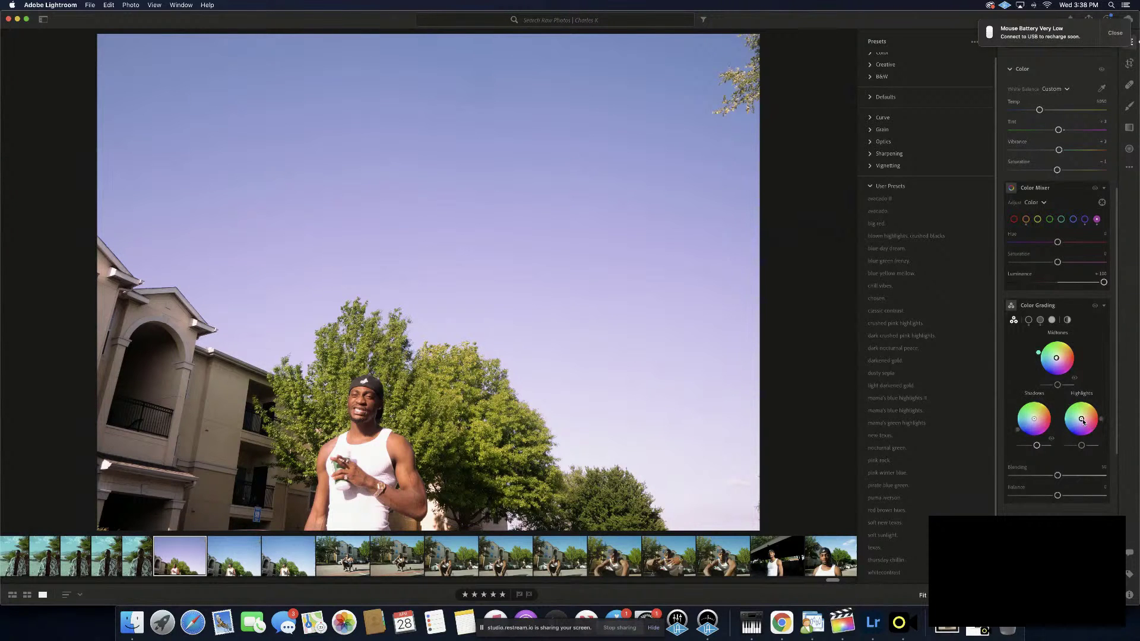
Tint the highlights green in Color Grading, with a hue of about 126 and a saturation of about 36
left_click_drag(1082, 421, 1082, 415)
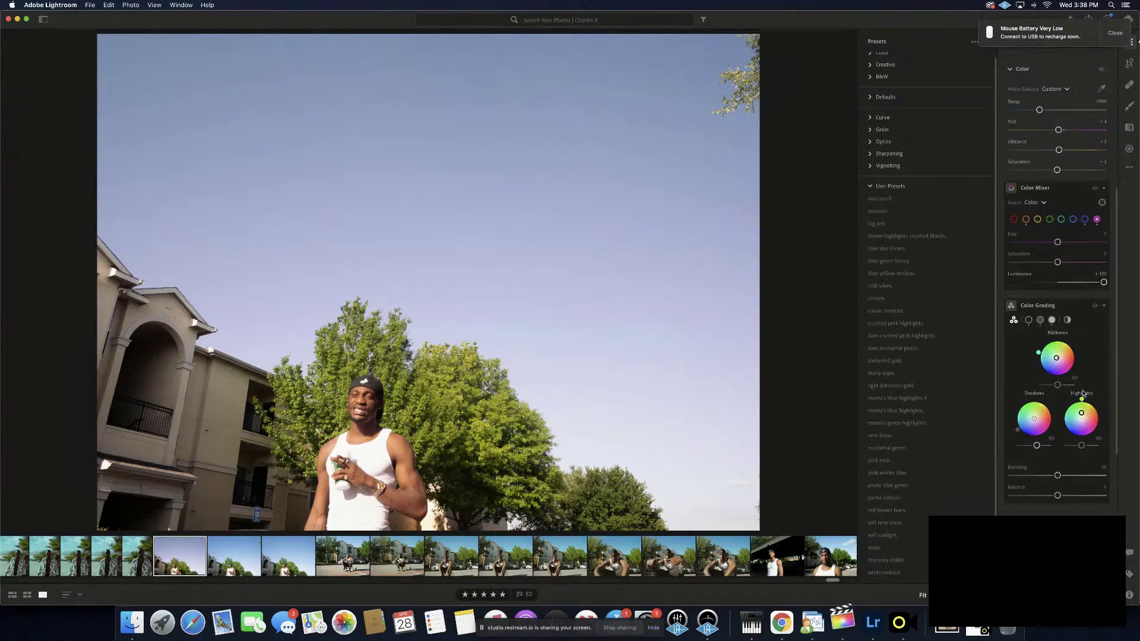
mouse_move(1082, 400)
left_mouse_down()
mouse_move(1062, 413)
mouse_move(1068, 403)
left_mouse_up()
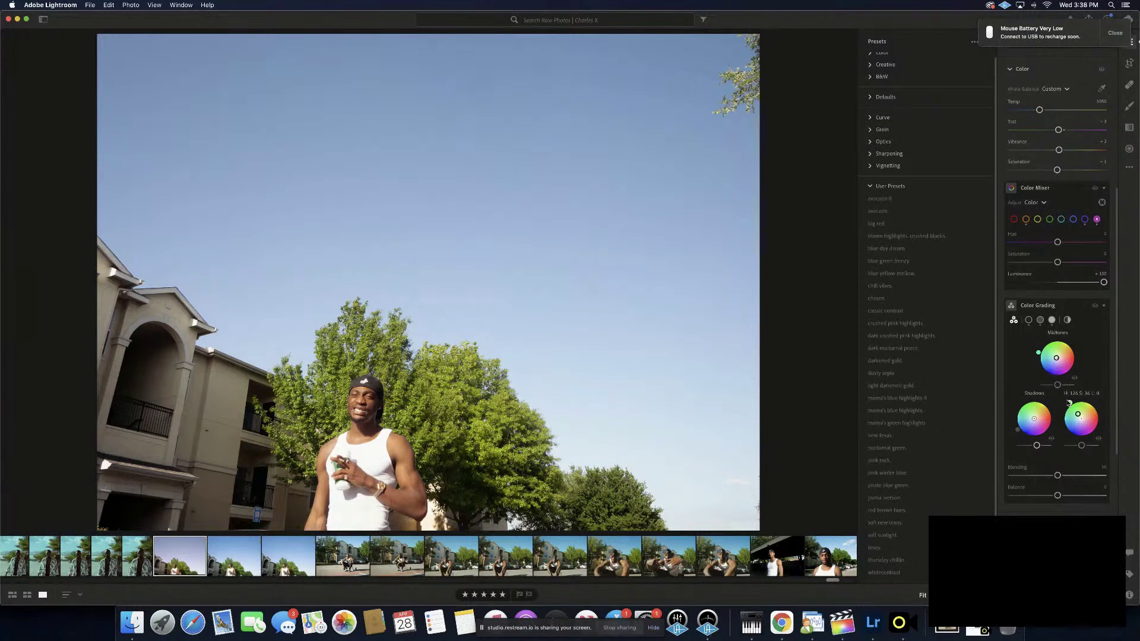
left_click_drag(1069, 404, 1068, 404)
Lower the luminance of the highlights and raise the luminance of the shadows slightly in Color Grading
mouse_move(1081, 445)
left_mouse_down()
mouse_move(1096, 447)
mouse_move(1075, 449)
left_mouse_up()
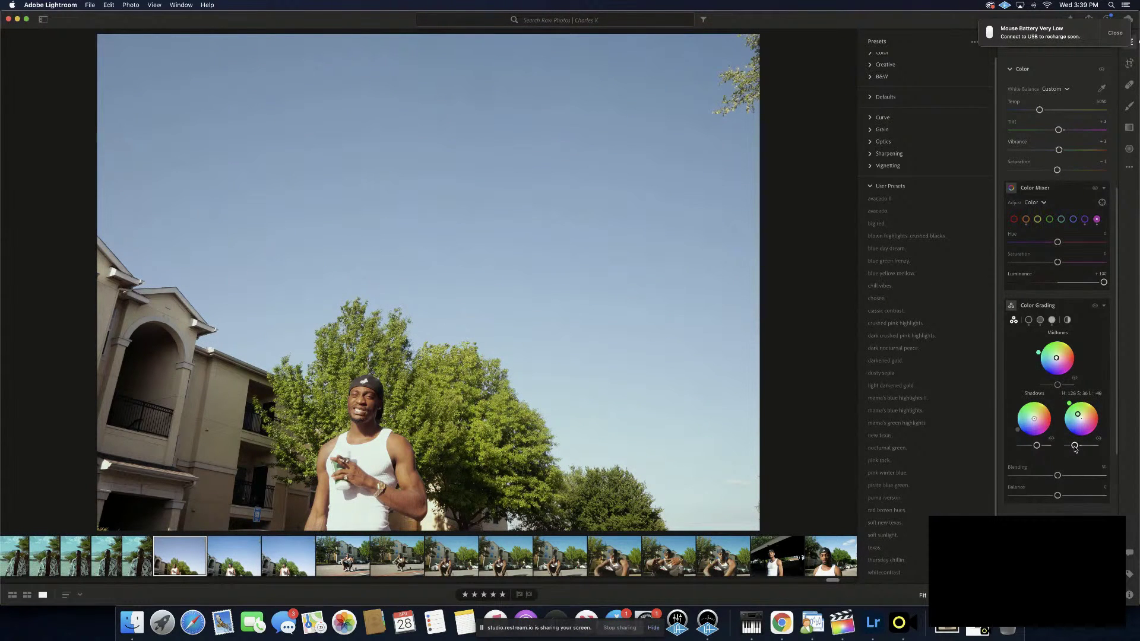
left_click_drag(1075, 447, 1077, 447)
left_click_drag(1037, 447, 1039, 448)
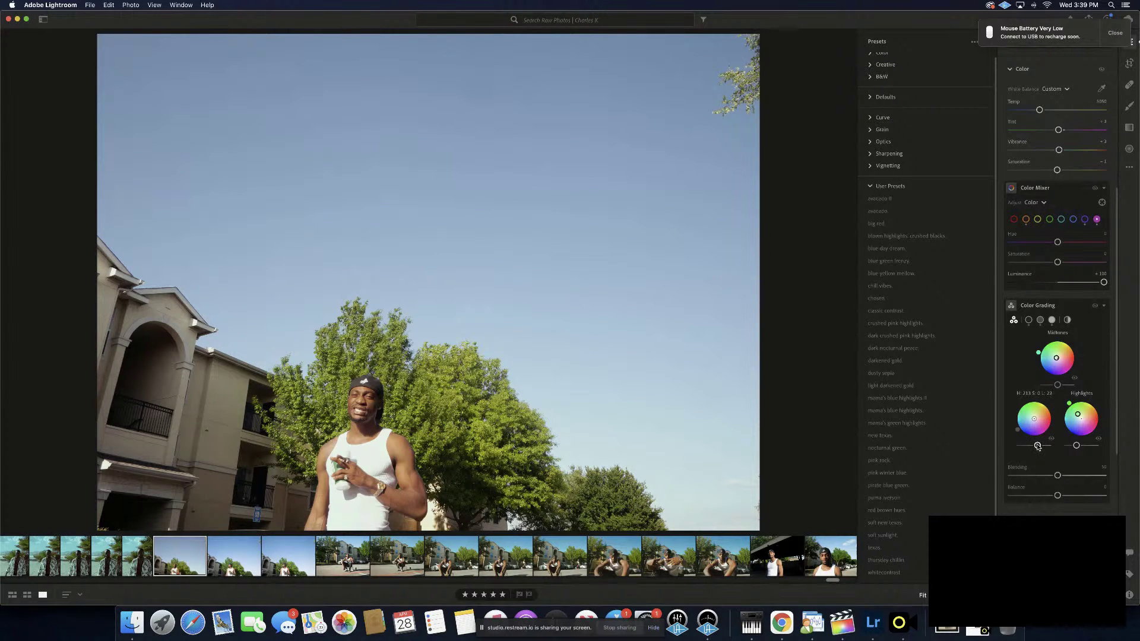
left_click_drag(1037, 447, 1038, 447)
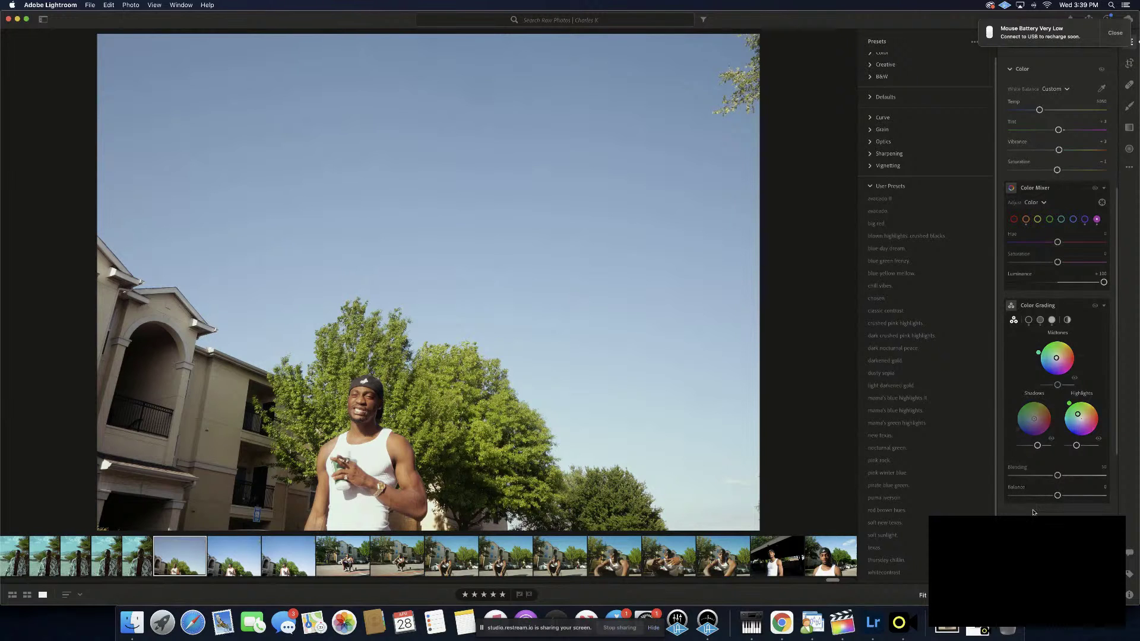
Enable lens corrections for the portrait
scroll(1039, 493, "down", 5)
scroll(1034, 502, "down", 3)
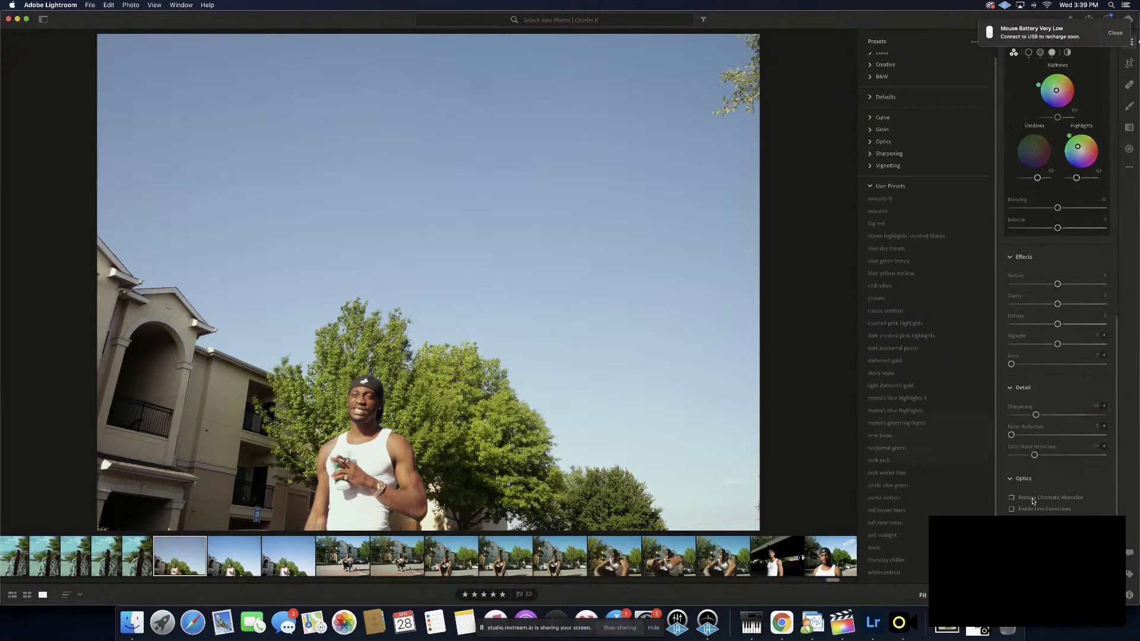
left_click(1011, 510)
scroll(1036, 510, "down", 2)
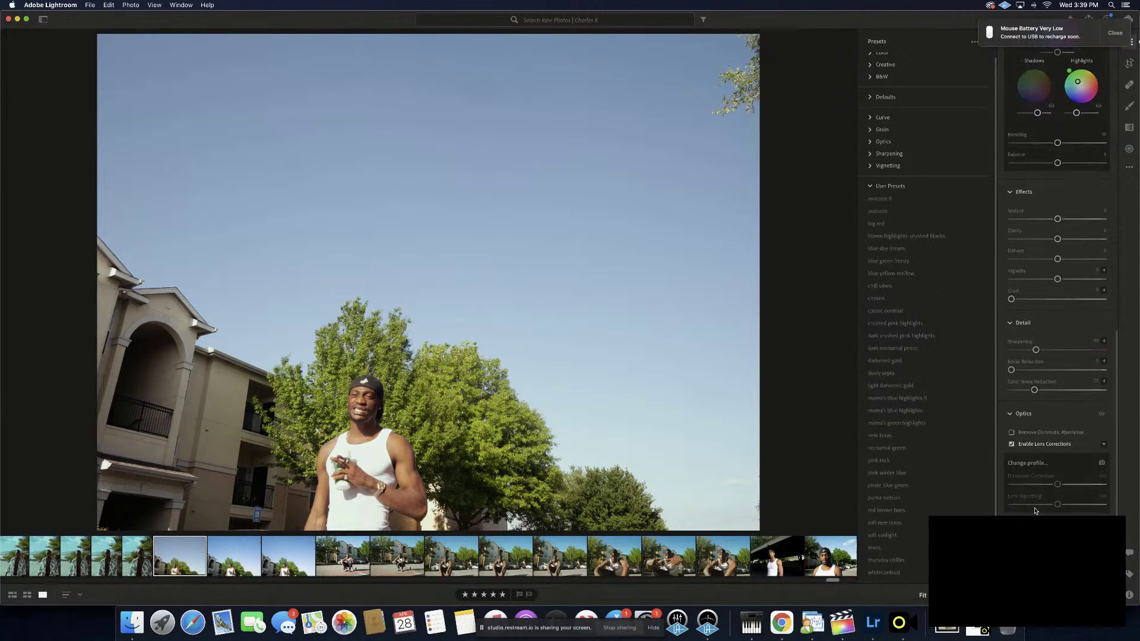
scroll(1035, 510, "up", 12)
scroll(1015, 464, "up", 6)
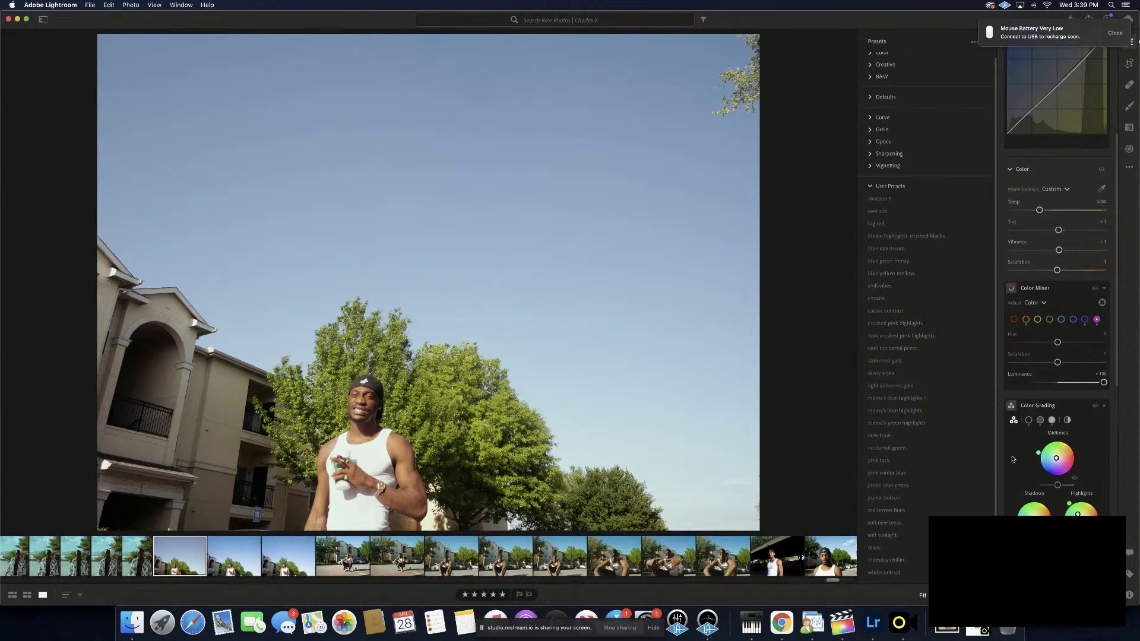
Copy the graded portrait's edit settings and paste them
scroll(1012, 459, "up", 2)
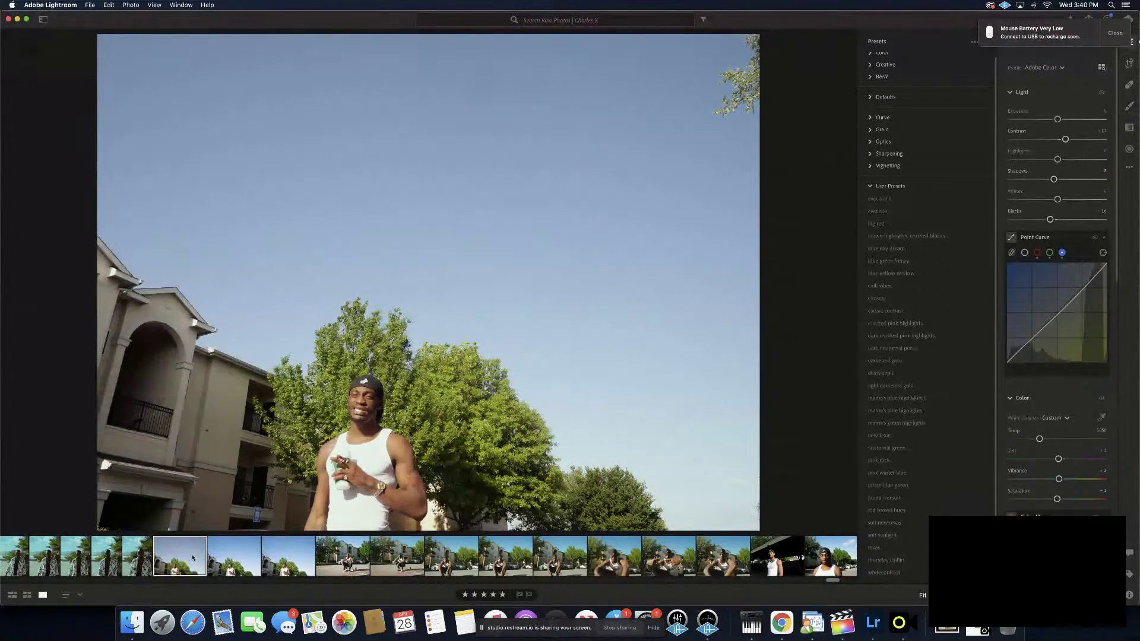
key("super+c")
key("super+v")
Reduce the saturation and luminance of the yellows in the Color Mixer
scroll(1118, 447, "down", 10)
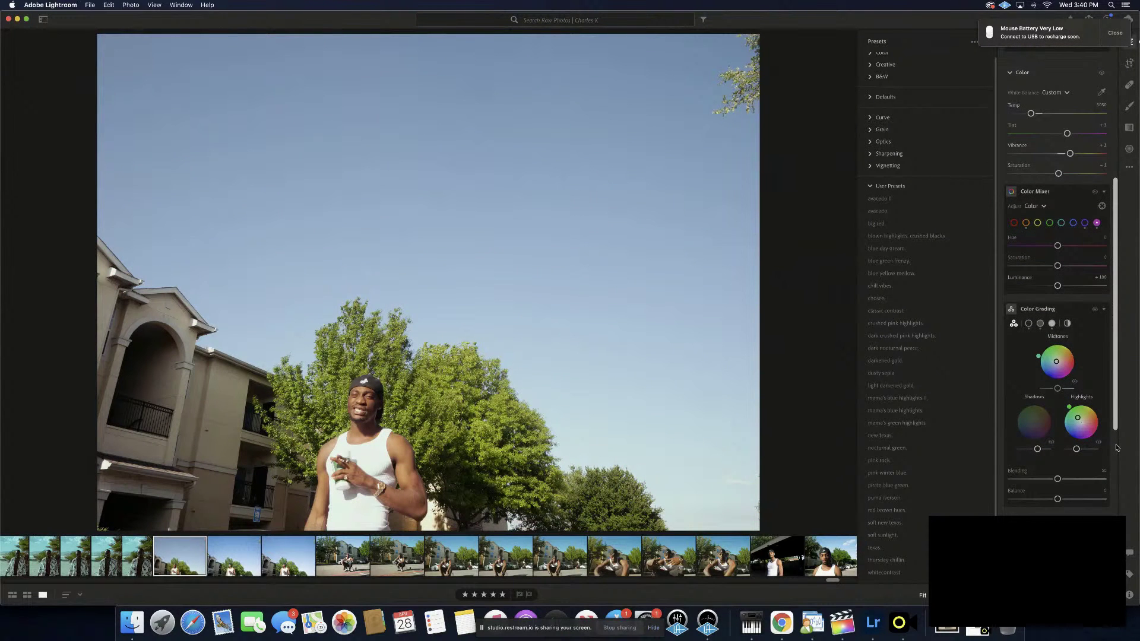
left_click(1038, 224)
left_click_drag(1058, 266, 1035, 268)
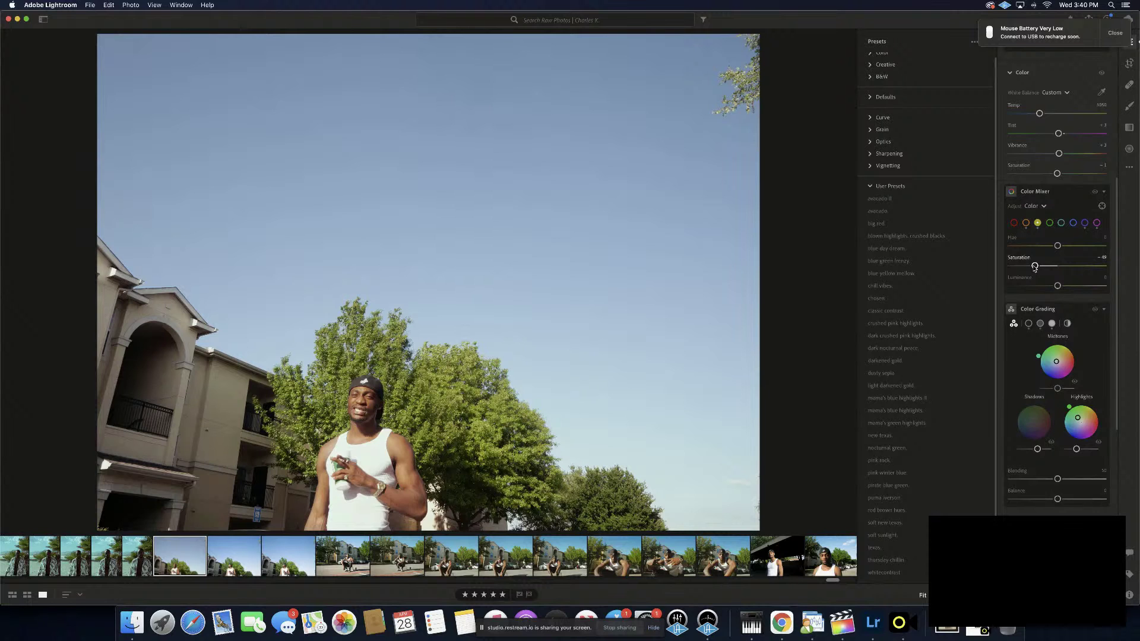
left_click_drag(1035, 267, 1037, 266)
mouse_move(1058, 286)
left_mouse_down()
mouse_move(1028, 289)
mouse_move(1047, 287)
left_mouse_up()
Lower the portrait's shadows slightly and its highlights moderately, and copy the updated edit settings
scroll(1072, 106, "up", 3)
scroll(1073, 107, "up", 5)
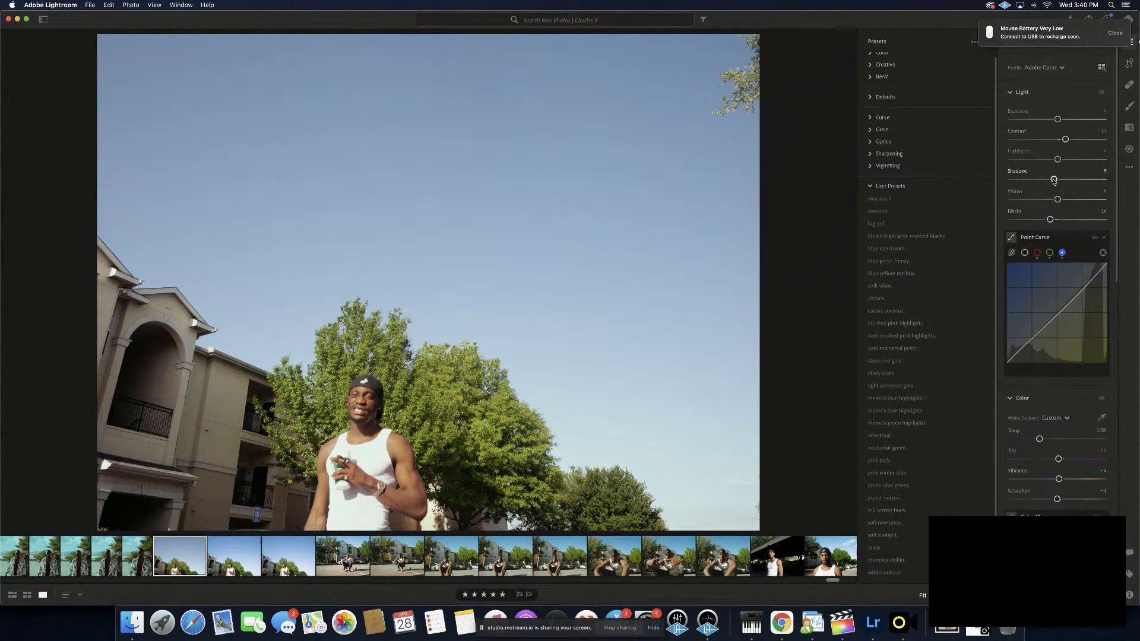
left_click_drag(1054, 181, 1052, 182)
left_click_drag(1053, 181, 1053, 181)
mouse_move(1058, 159)
left_mouse_down()
mouse_move(1030, 161)
mouse_move(1047, 161)
left_mouse_up()
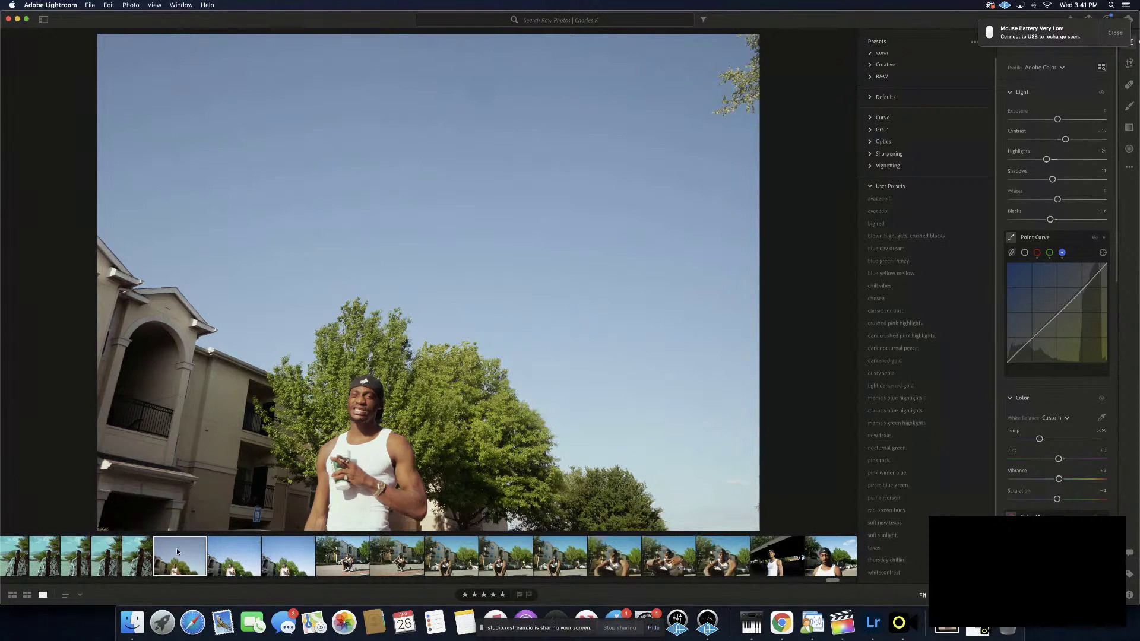
key("super+c")
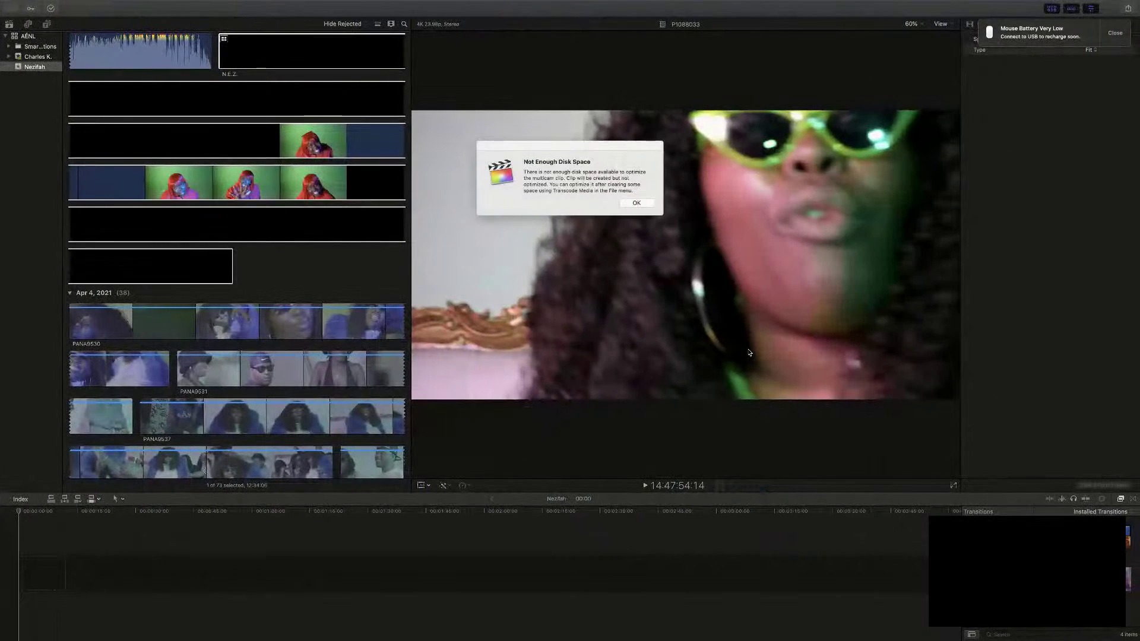
Switch back to Final Cut Pro and dismiss the disk space notice for the new multicam clip
left_click(634, 205)
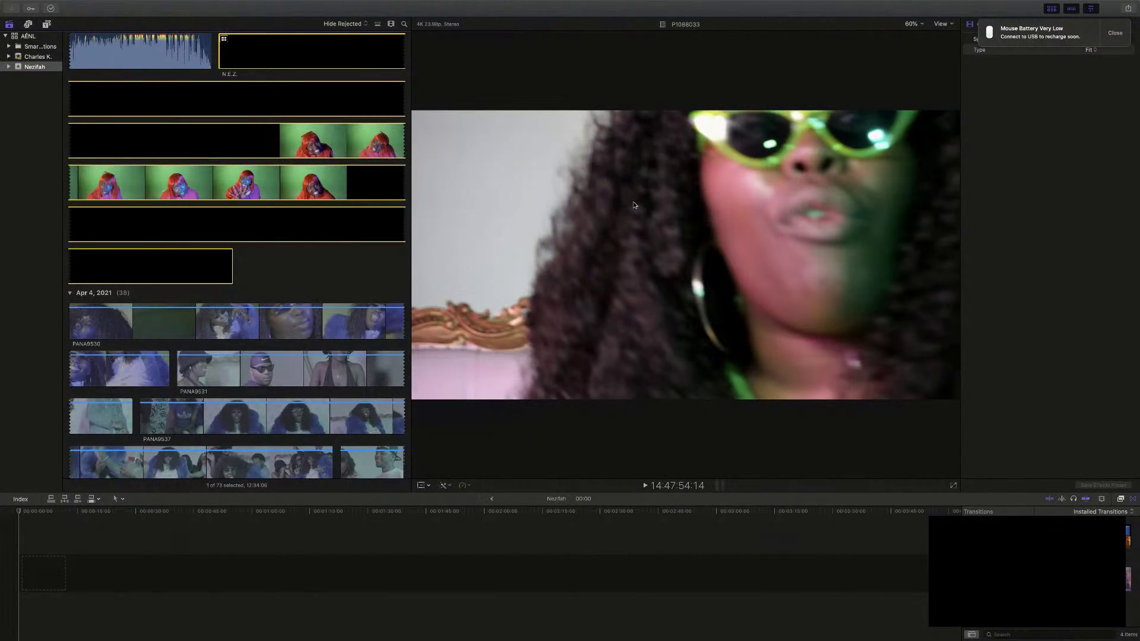
Add the N.E.Z. multicam clip to the empty project timeline and open it in the angle editor
left_click(129, 140)
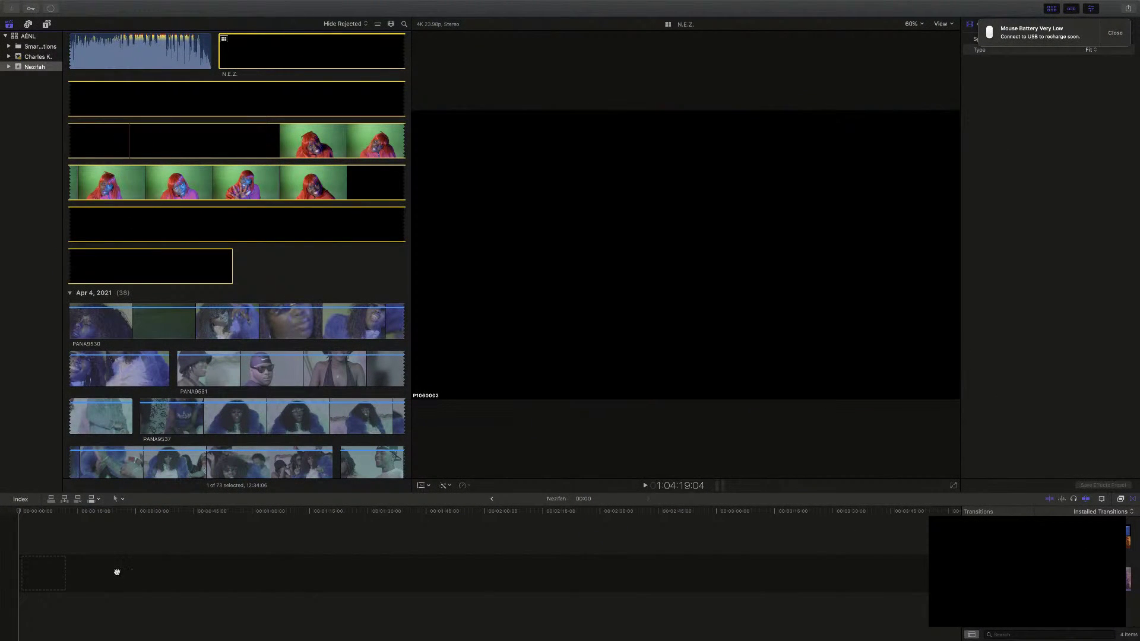
left_click_drag(116, 577, 118, 575)
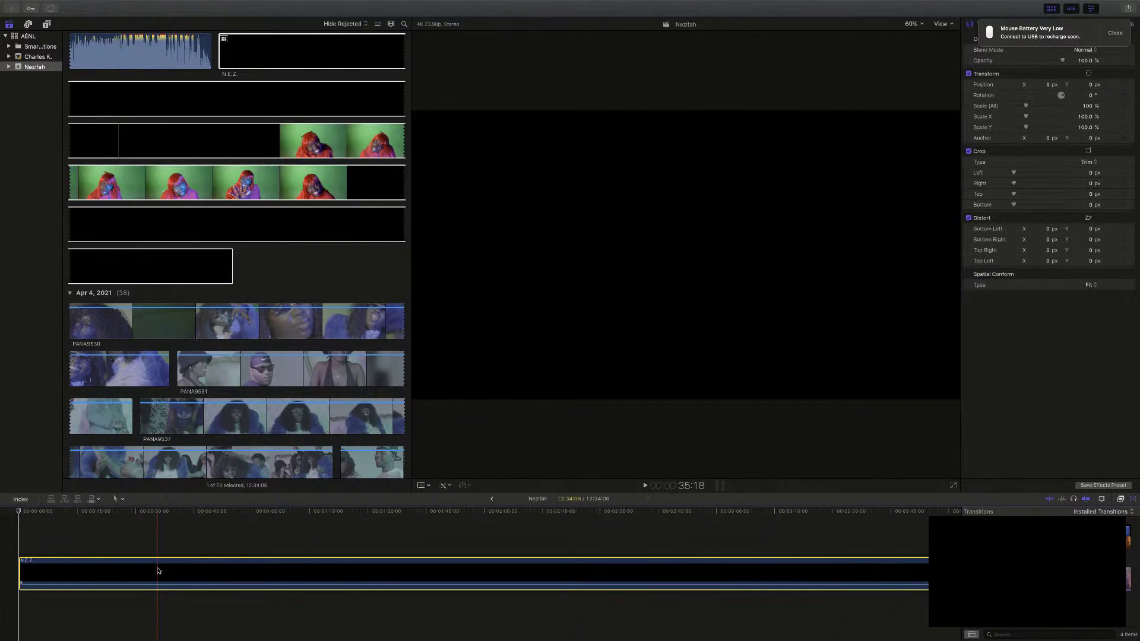
double_click(159, 571)
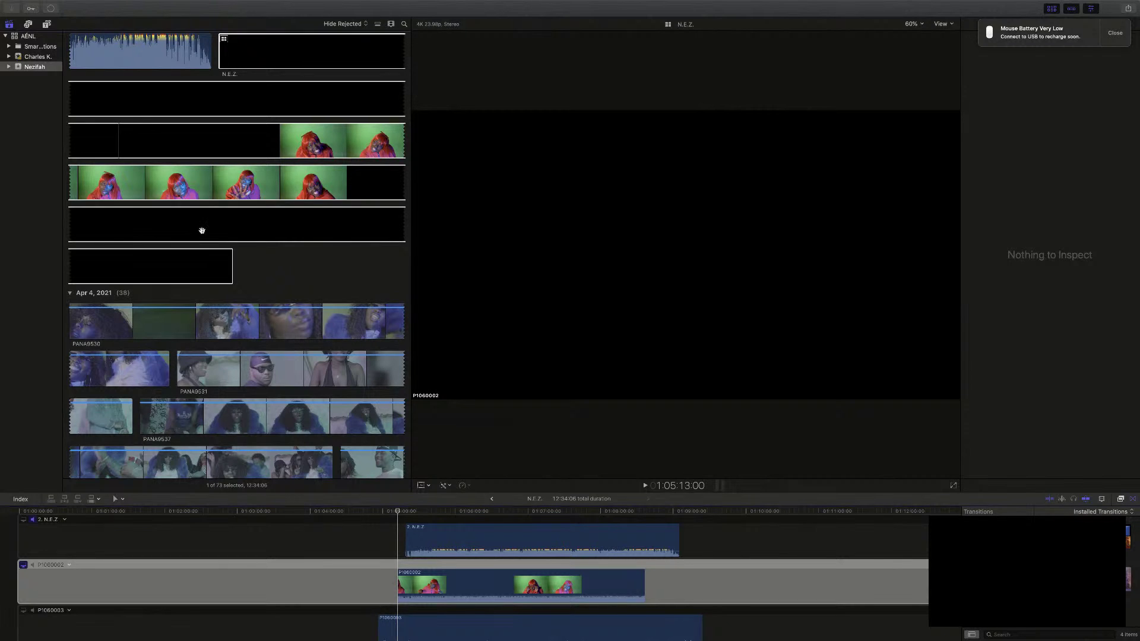
Transcode the N.E.Z. multicam clip to proxy media and dismiss the mouse battery notification
right_click(202, 231)
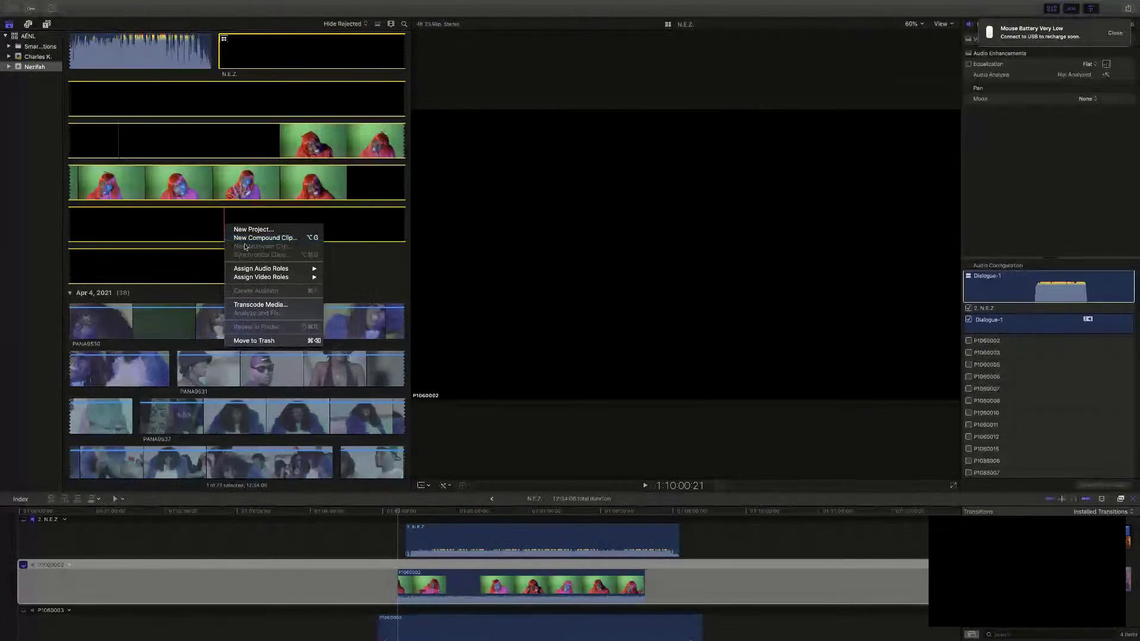
left_click(250, 304)
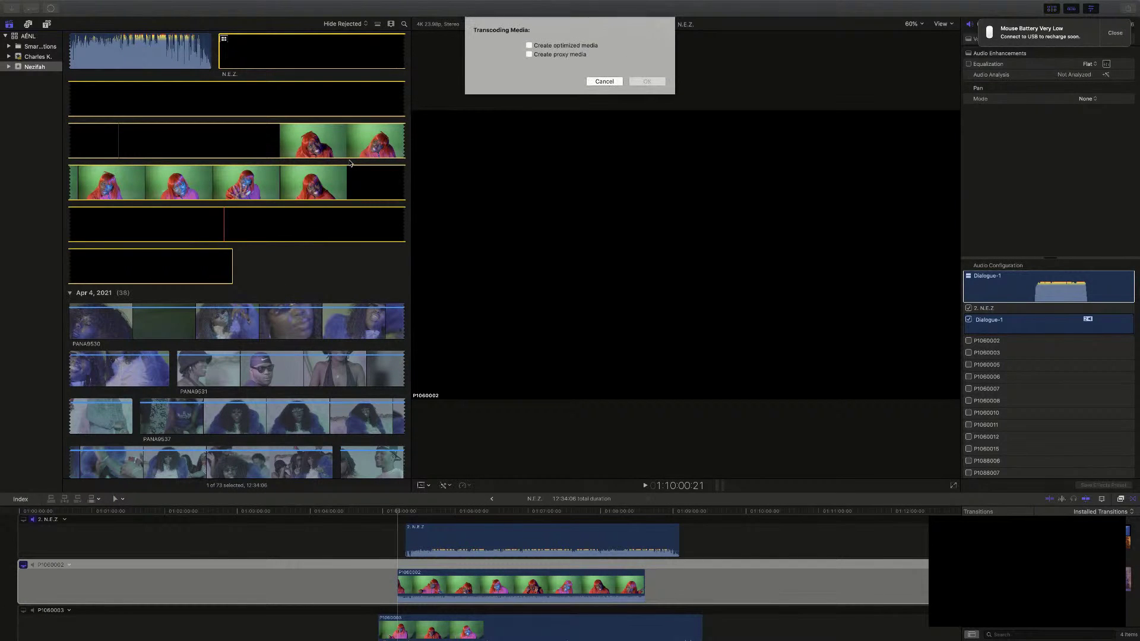
left_click(529, 54)
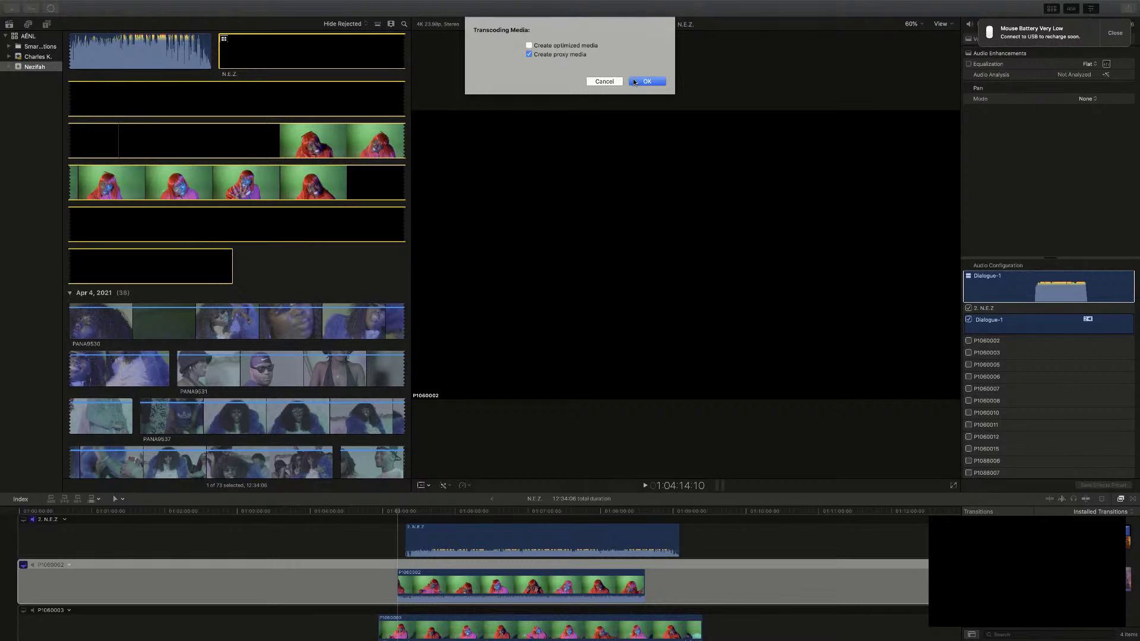
left_click(647, 81)
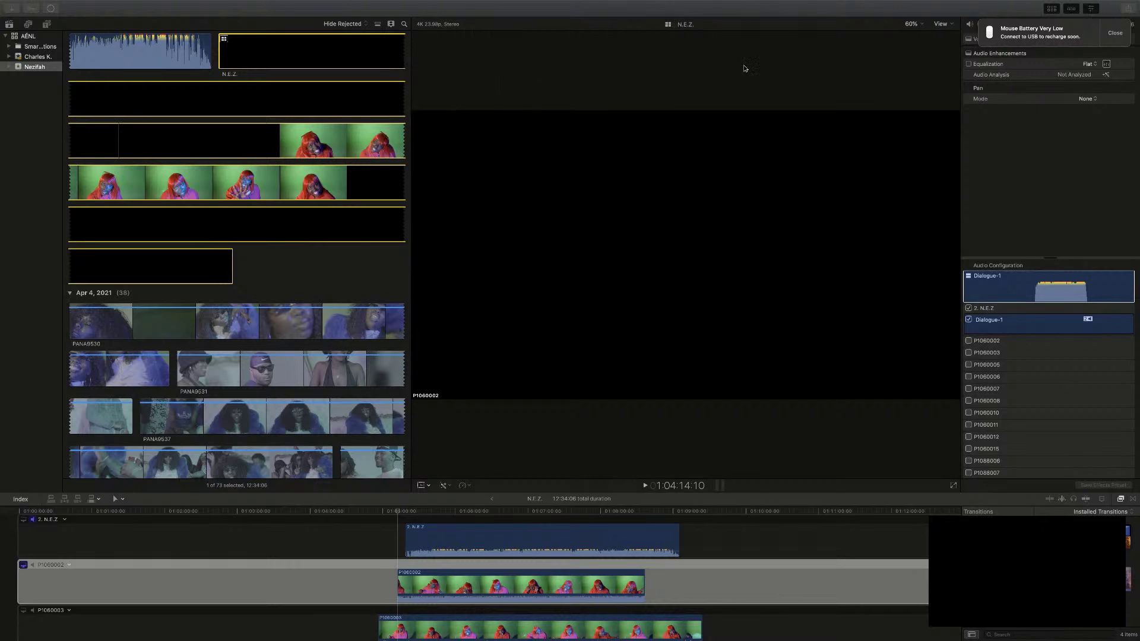
left_click(1115, 33)
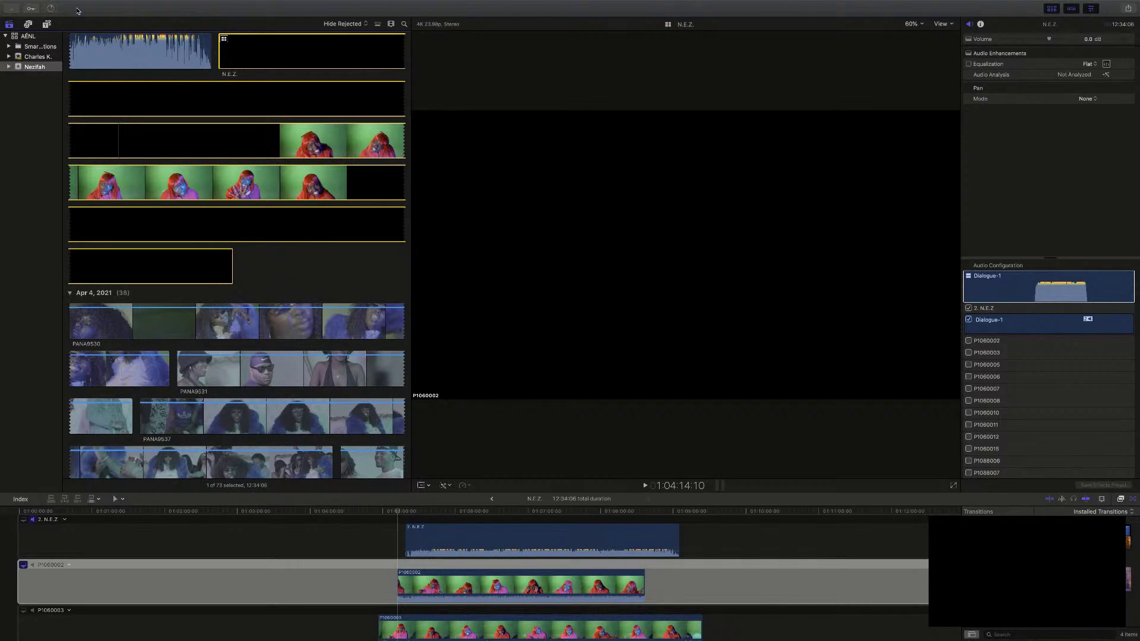
Check the transcoding and analysis details in the background tasks, and leave Final Cut Pro to return to Lightroom
left_click(50, 8)
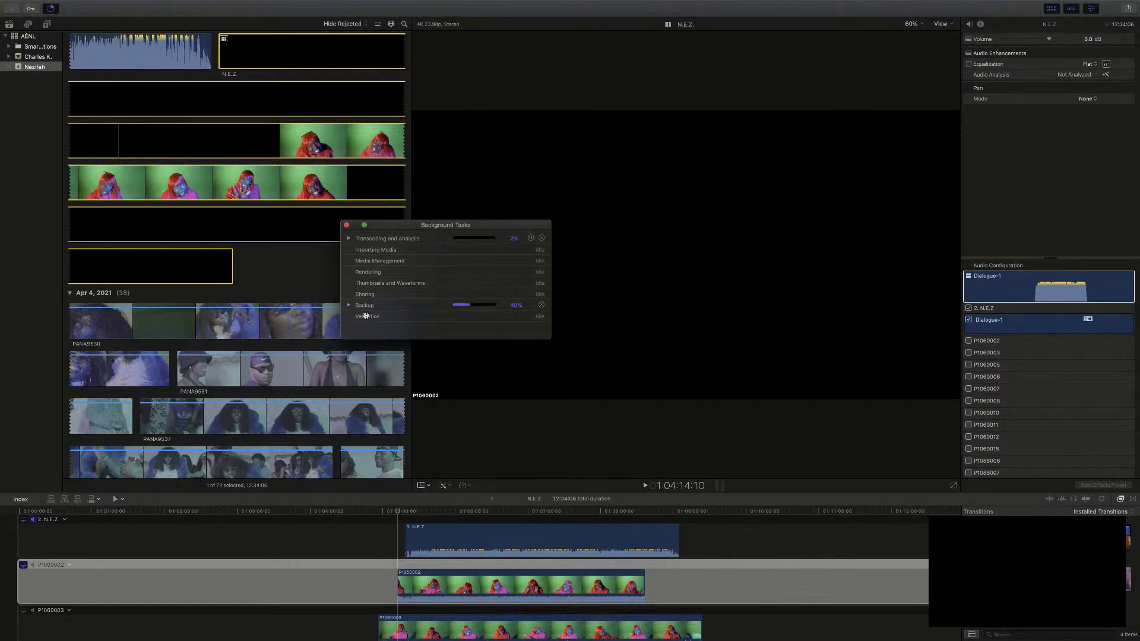
left_click(348, 238)
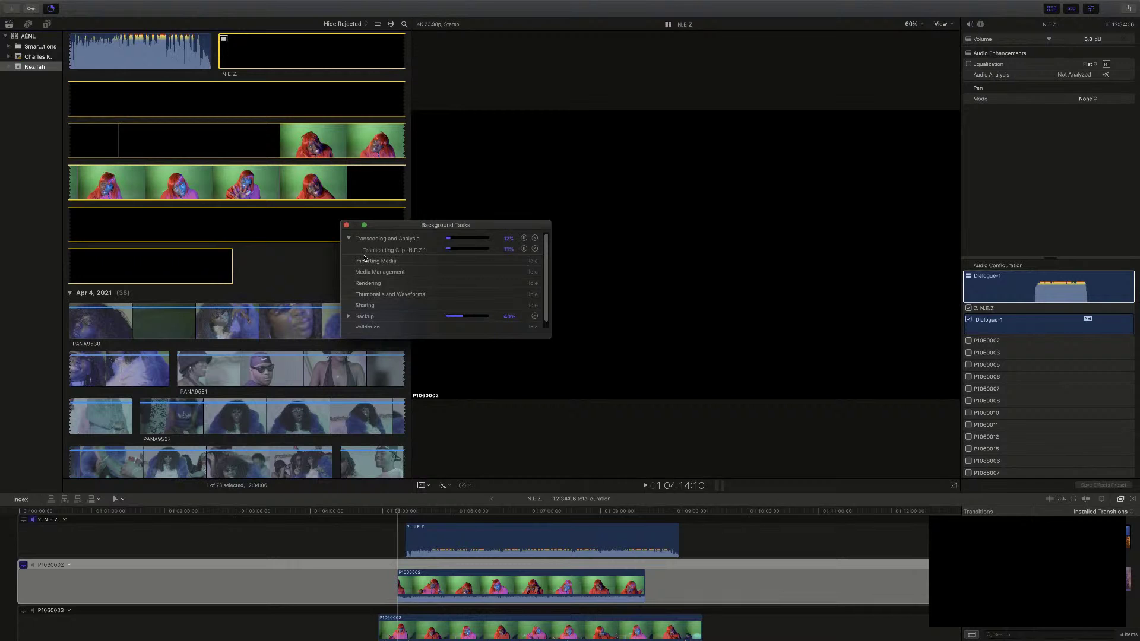
key("ctrl+Left")
key("ctrl+Left")
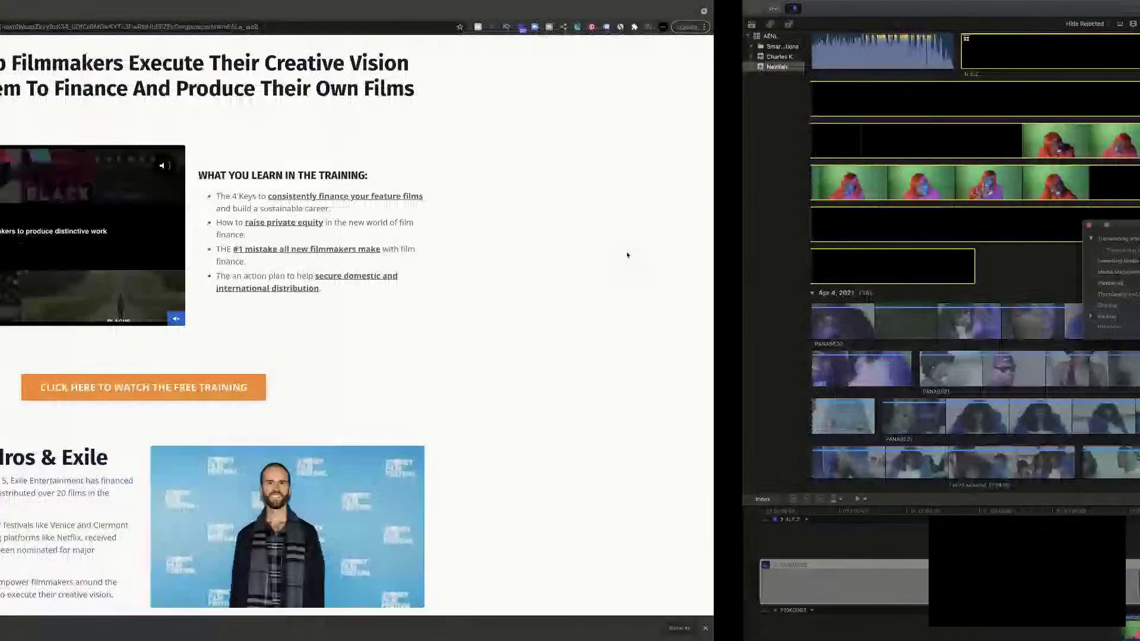
key("ctrl+Left")
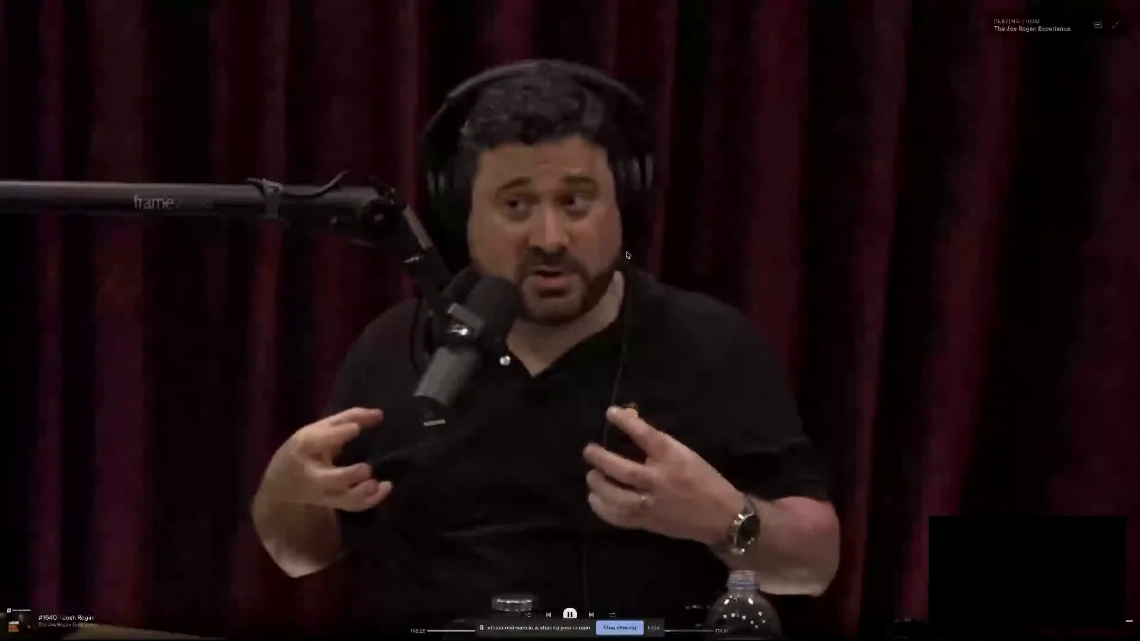
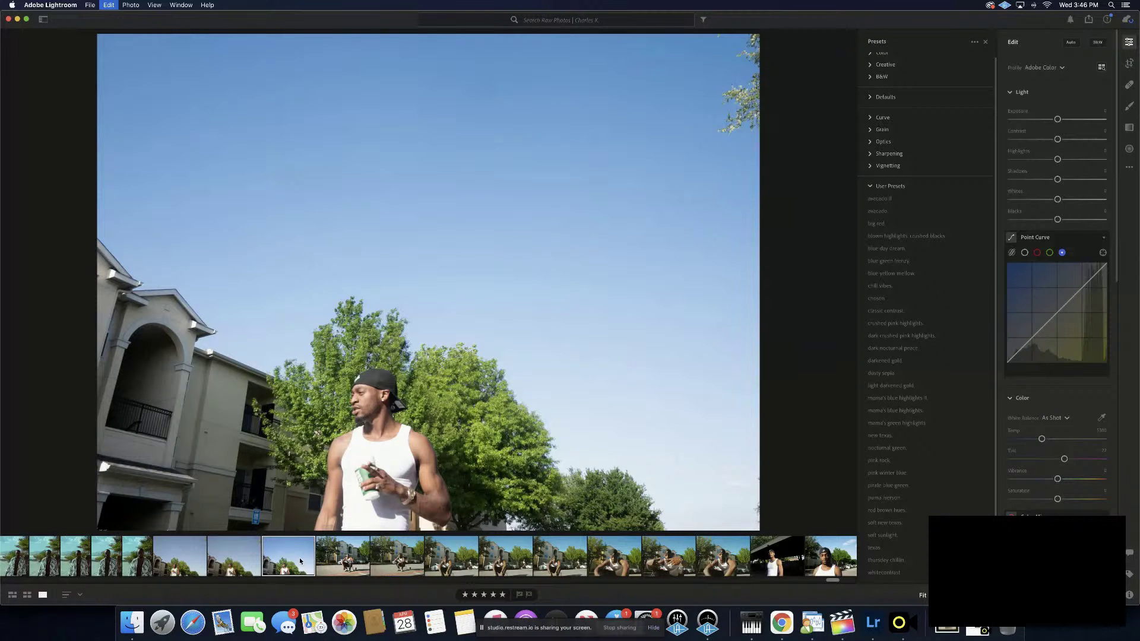
Look at the first squatting portrait, and undo the last edit on the one with his hand over his face
left_click(343, 560)
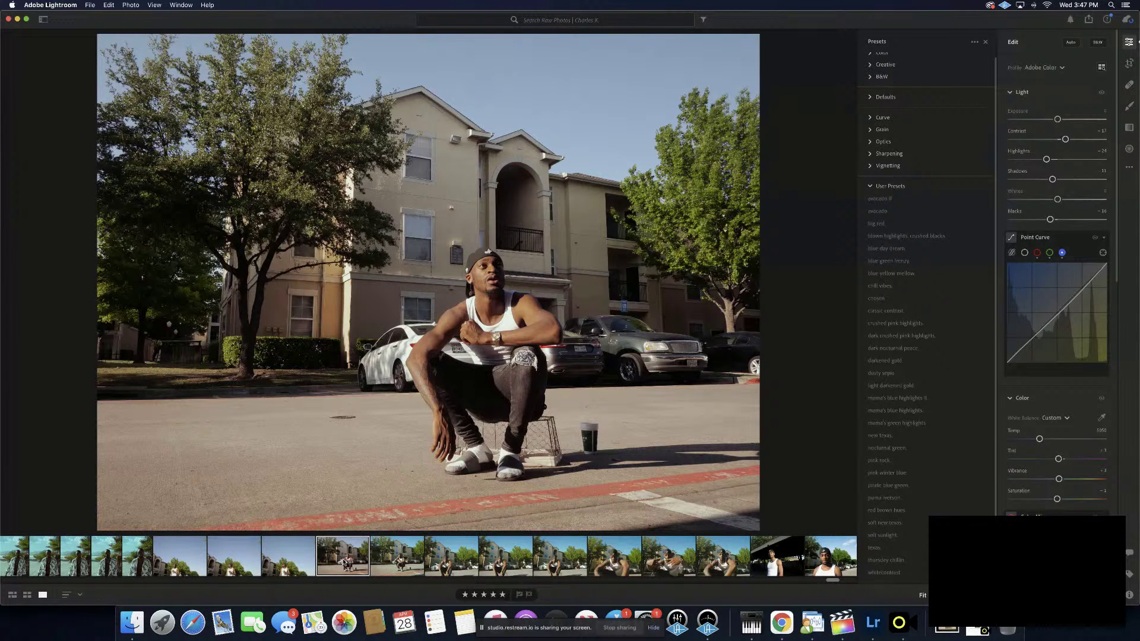
left_click(396, 561)
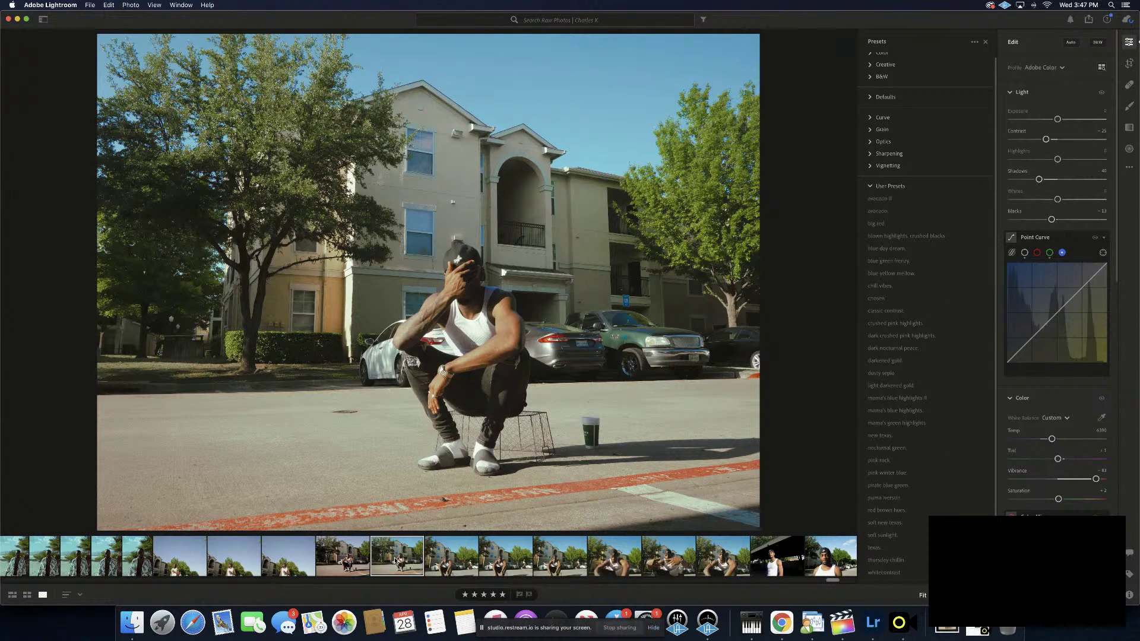
key("super+z")
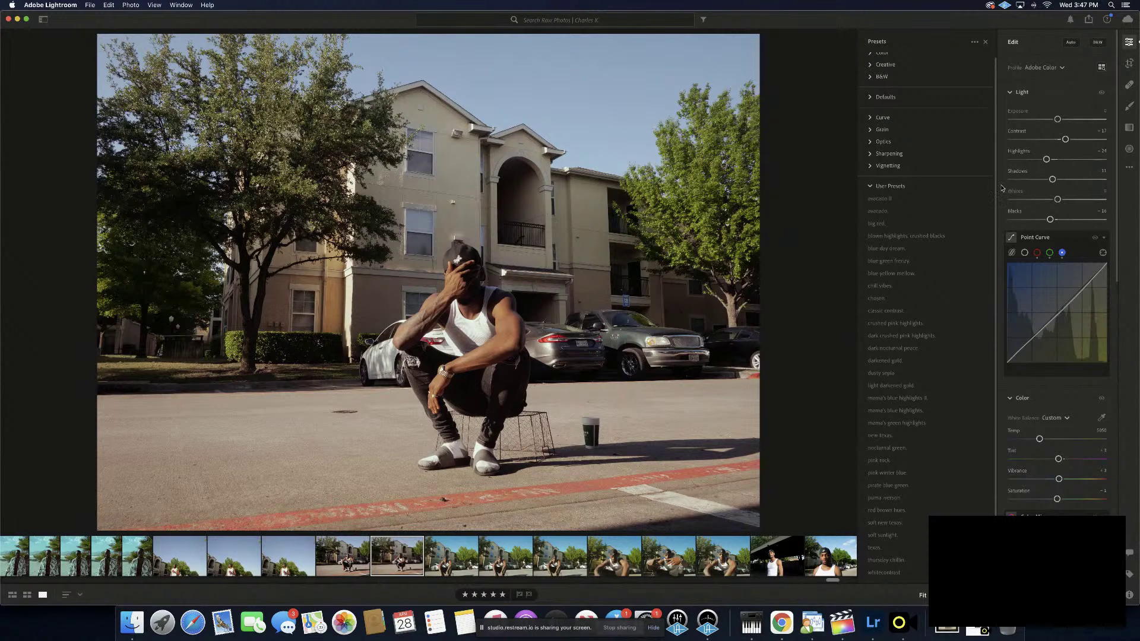
Raise the exposure of the hand-over-face portrait to about +0.92 and set its contrast to +17
left_click(950, 324)
left_click_drag(1058, 120, 1066, 121)
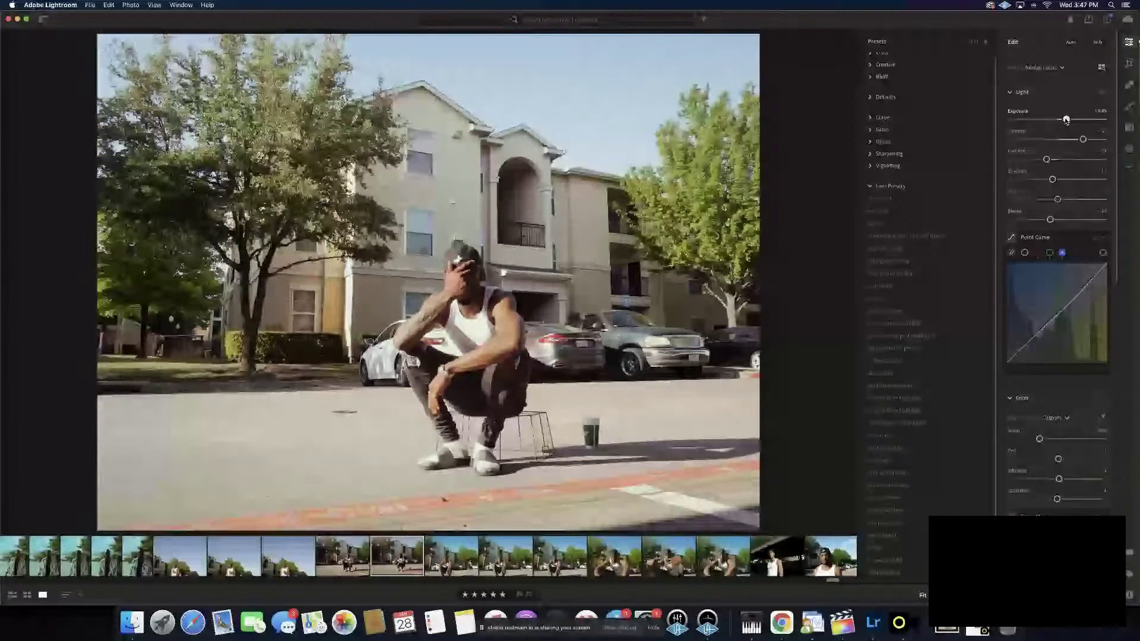
left_click_drag(1066, 121, 1066, 120)
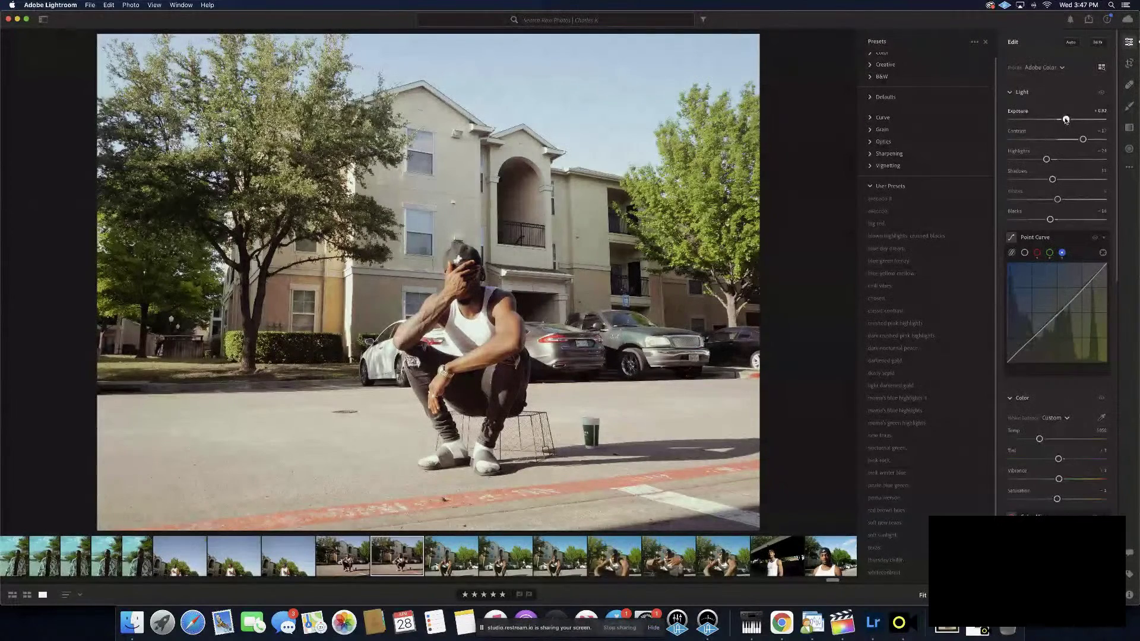
left_click(1066, 139)
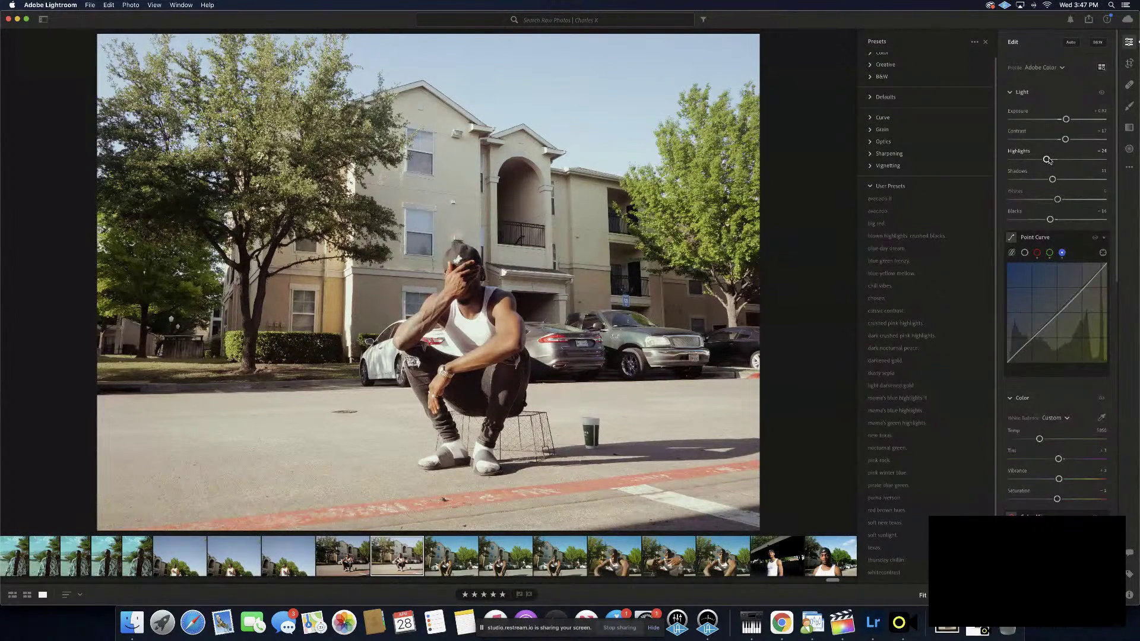
Raise the highlights of the hand-over-face portrait to about +38
left_click_drag(1048, 160, 1095, 159)
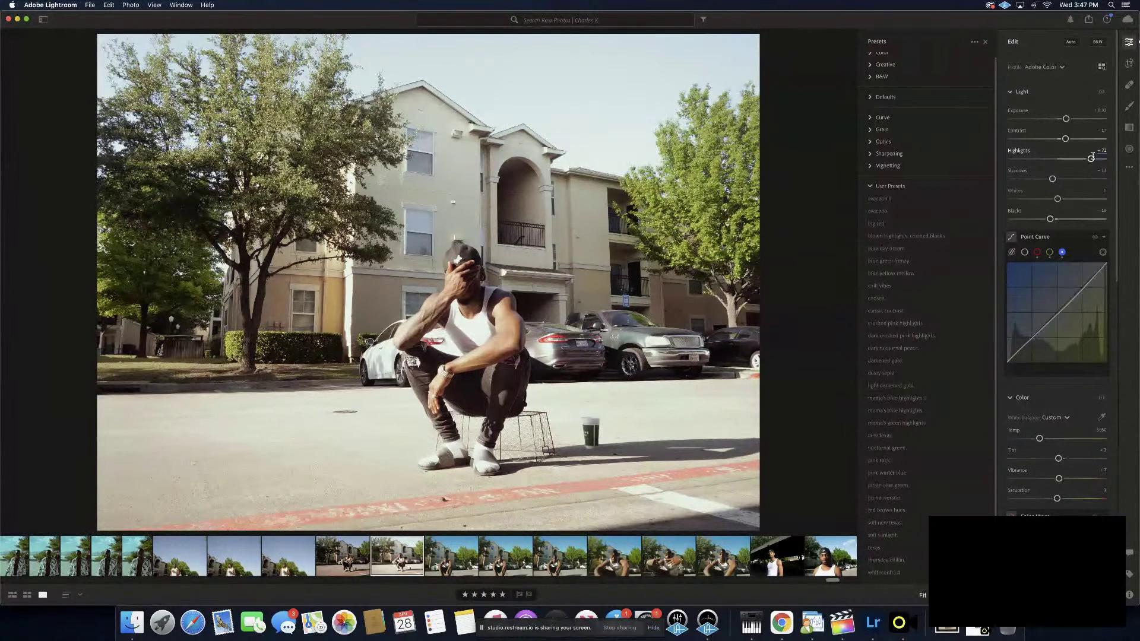
scroll(1091, 158, "down", 1)
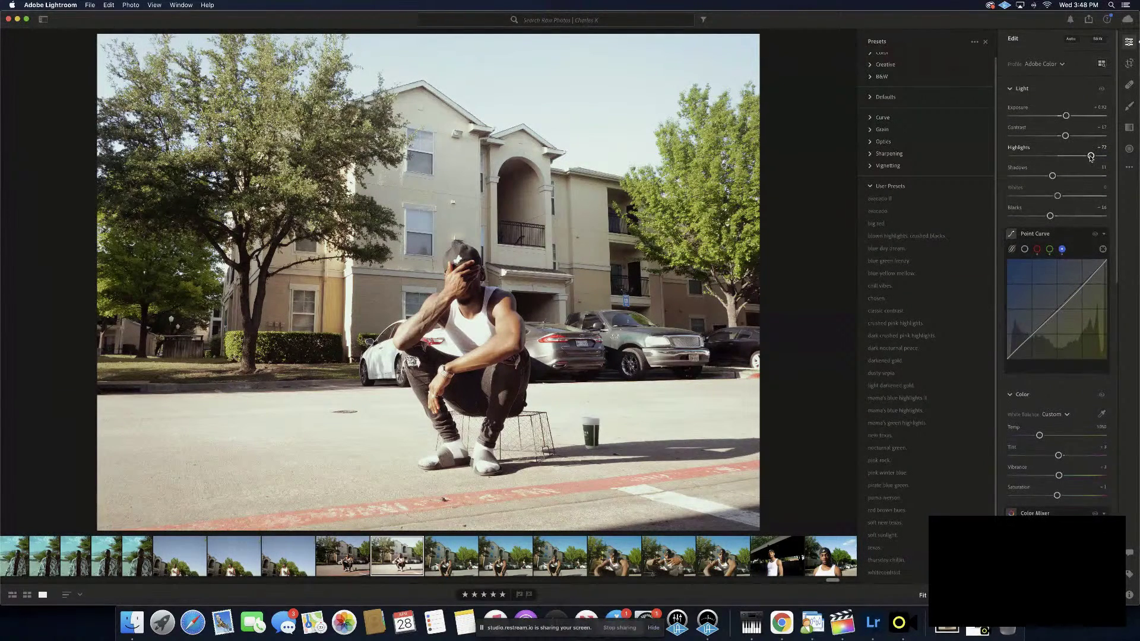
left_click_drag(1091, 158, 1076, 159)
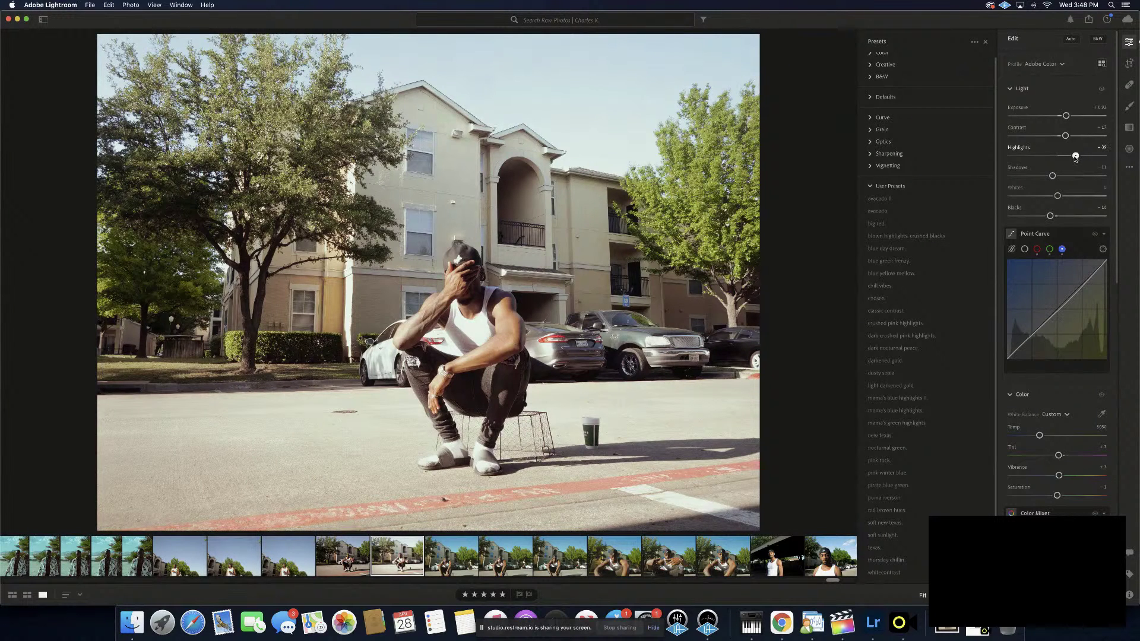
left_click_drag(1075, 158, 1076, 158)
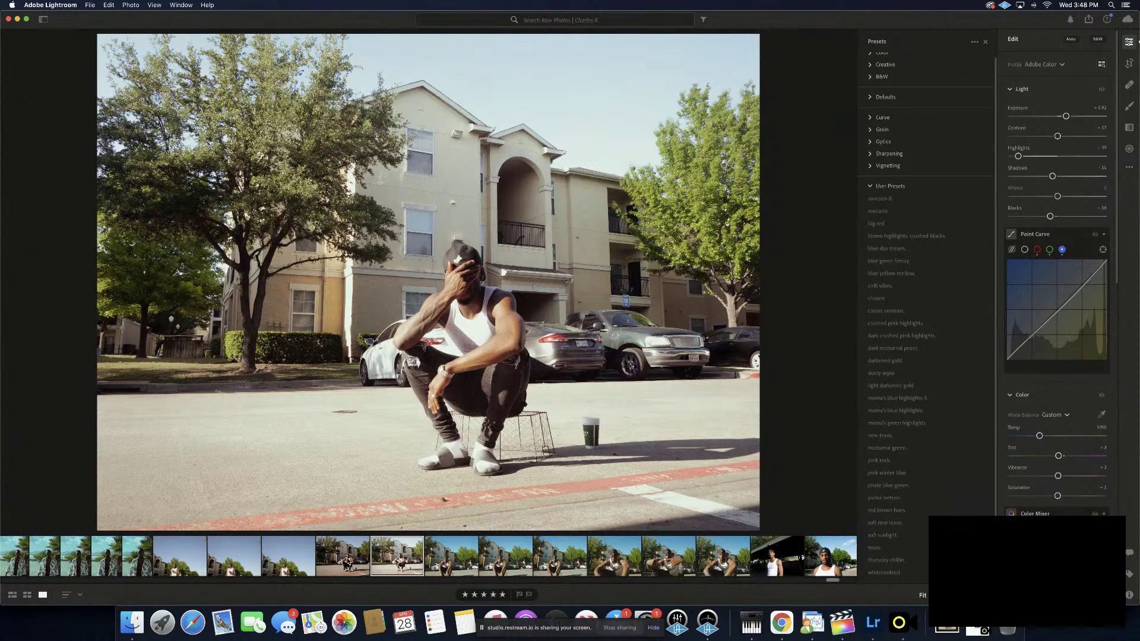
Compare the brightened portrait with the preceding one, and lower its blacks slightly
left_click(350, 562)
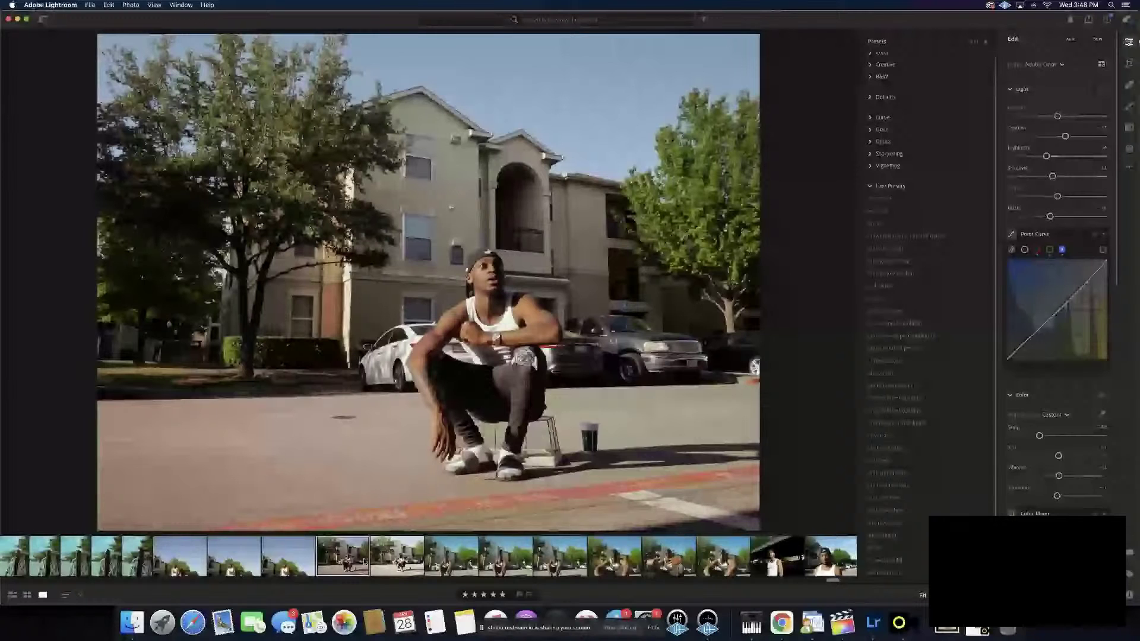
key("Right")
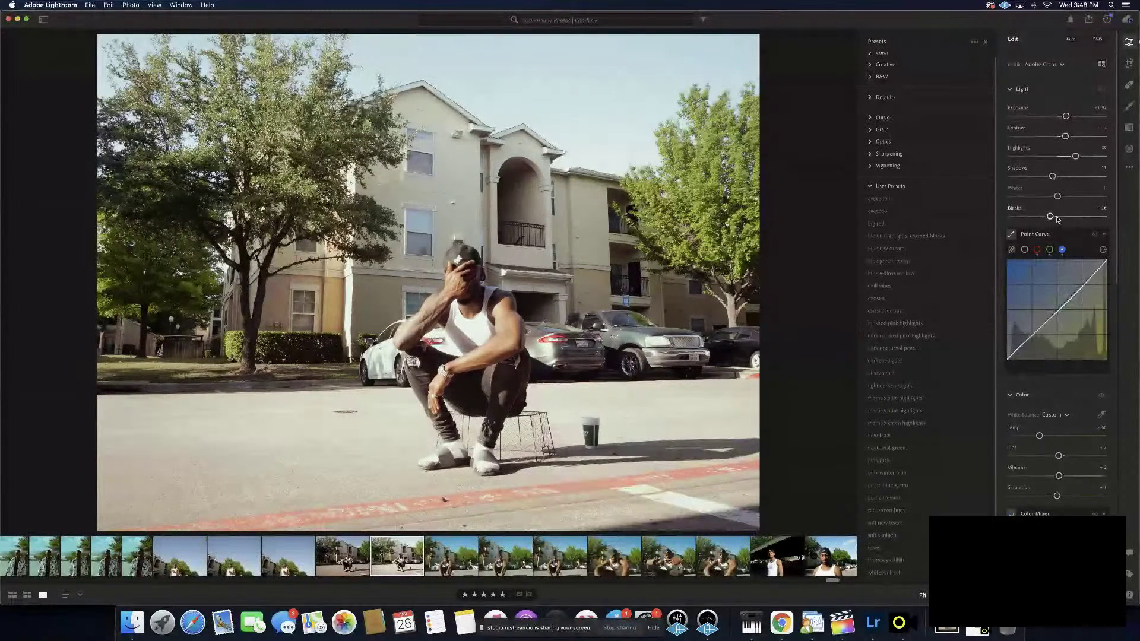
left_click_drag(1058, 219, 1049, 218)
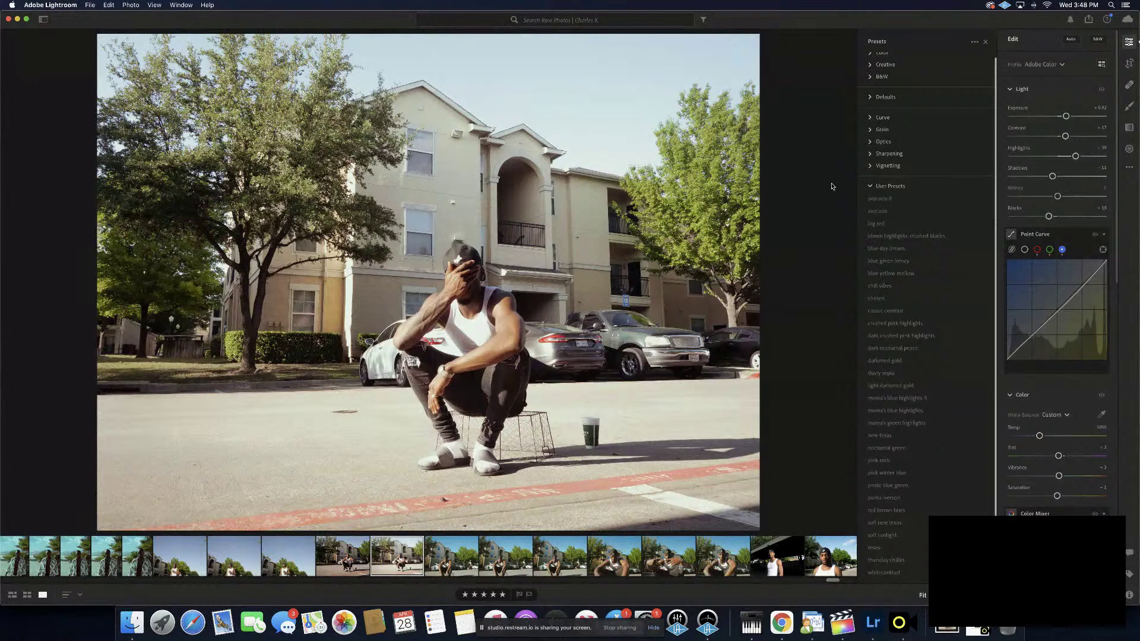
Check on the background transcoding, and paste the brightened portrait's edit settings onto the preceding squatting portrait
key("ctrl+Up")
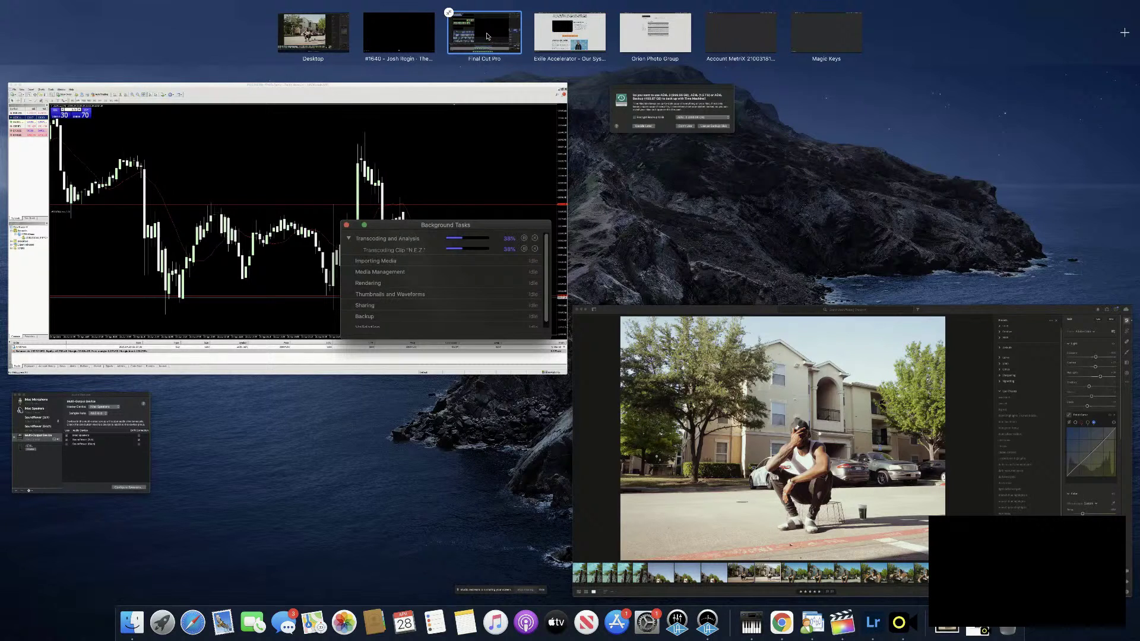
left_click(348, 563)
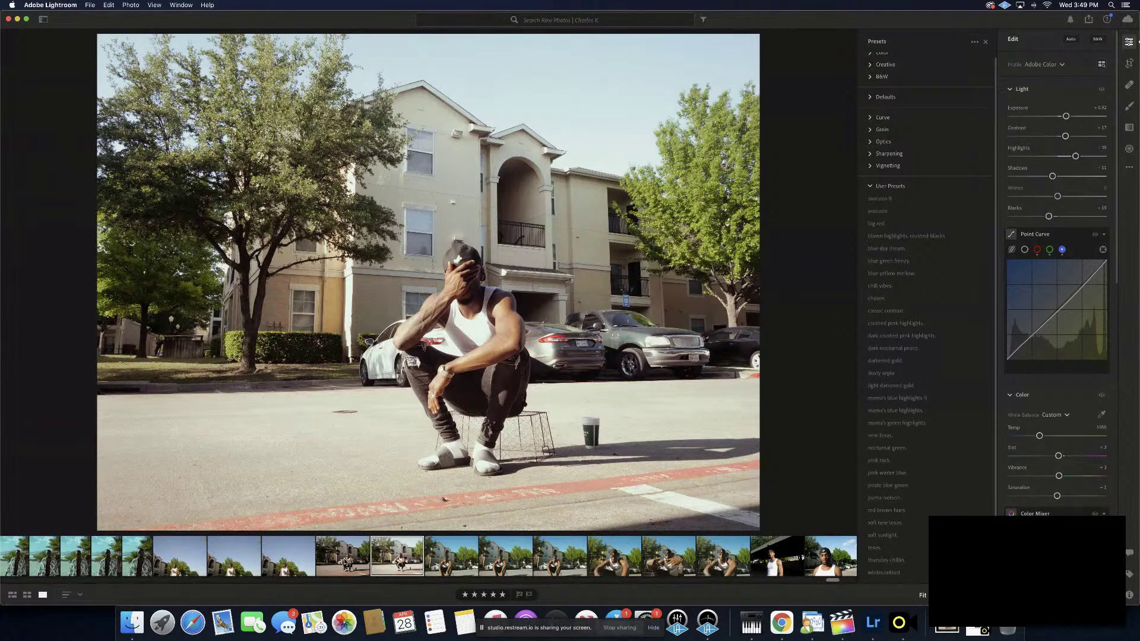
left_click(344, 561)
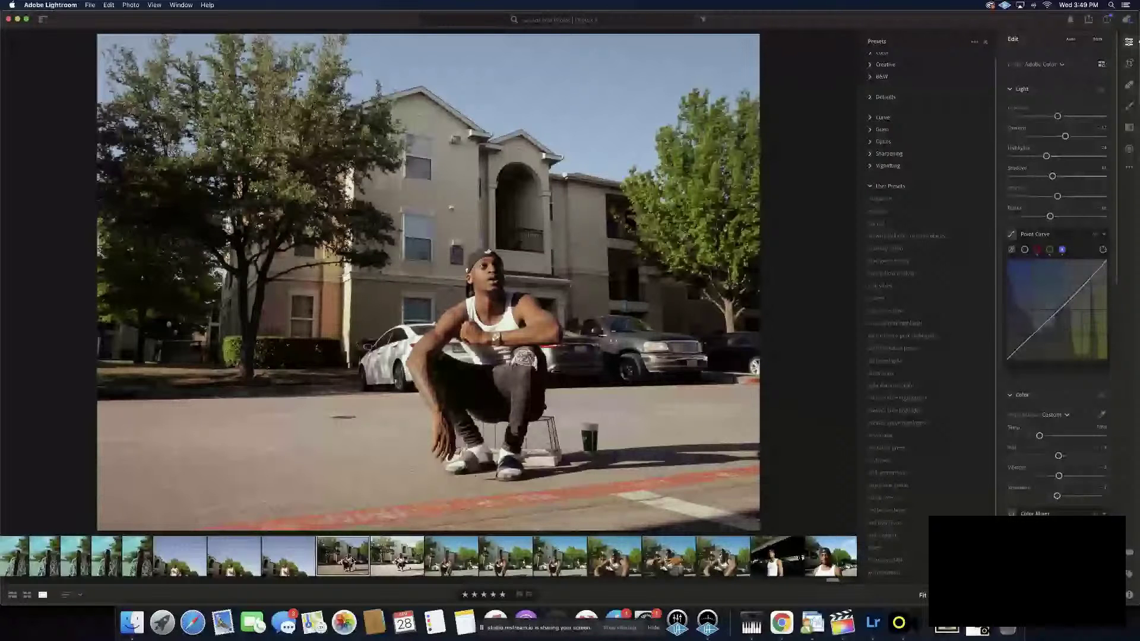
key("super+v")
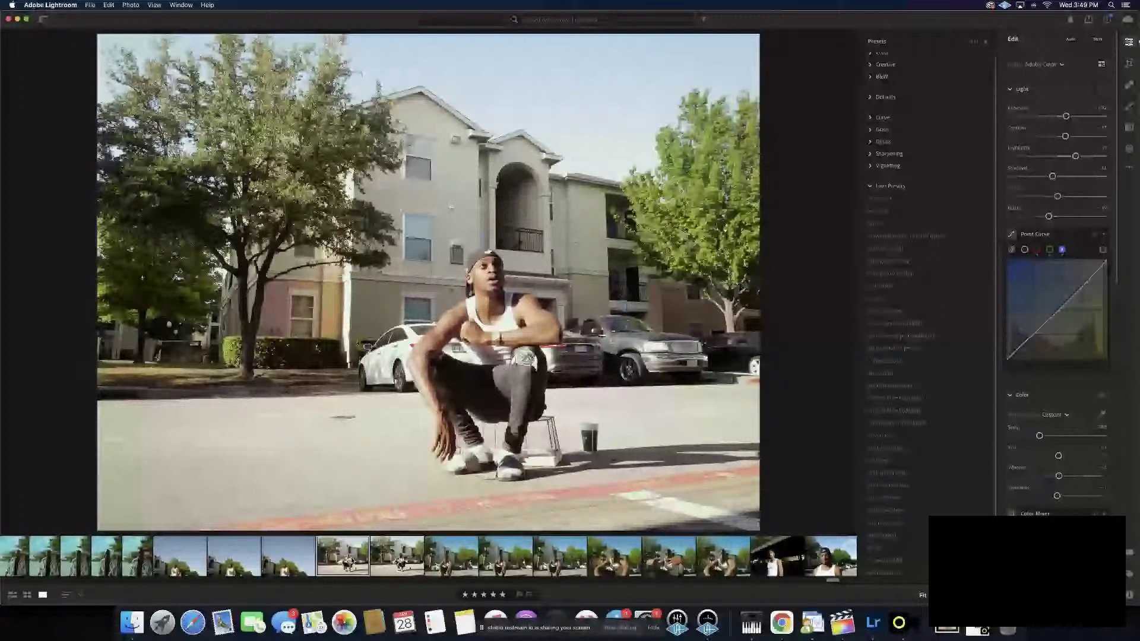
Review the first closer portrait in front of the parked cars, and paste the edit settings onto the next portrait
left_click(447, 556)
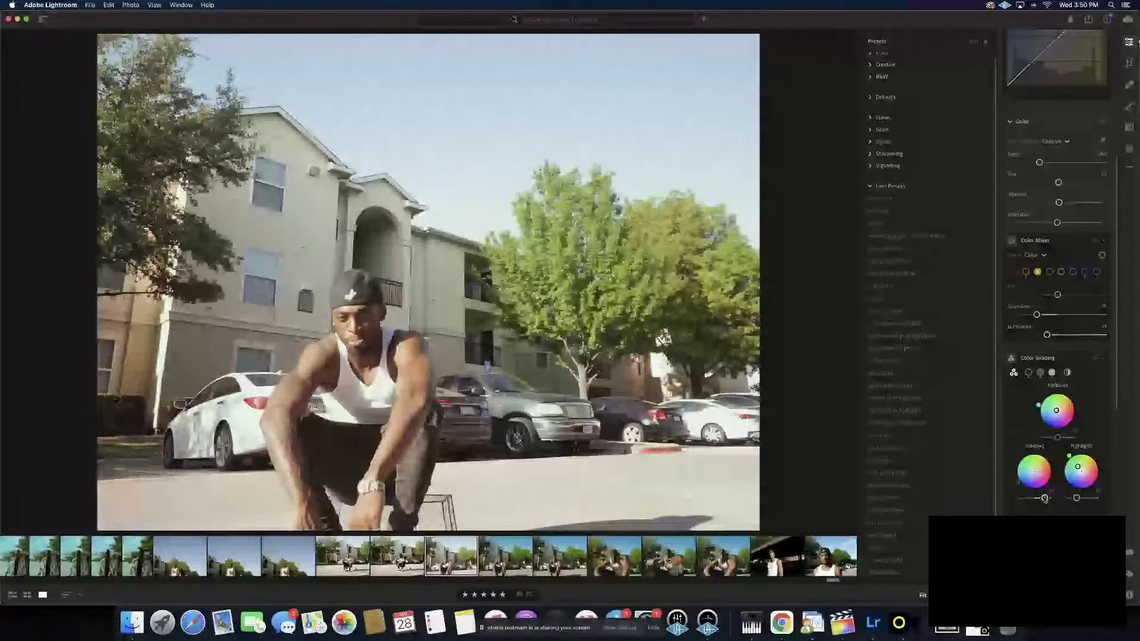
left_click(504, 558)
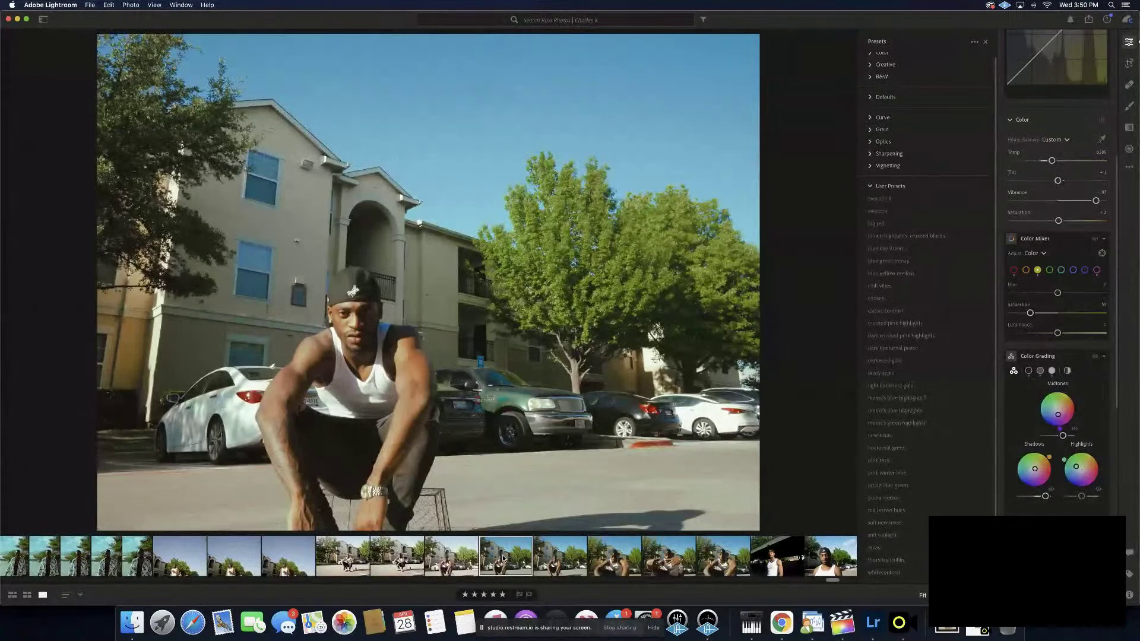
key("super+v")
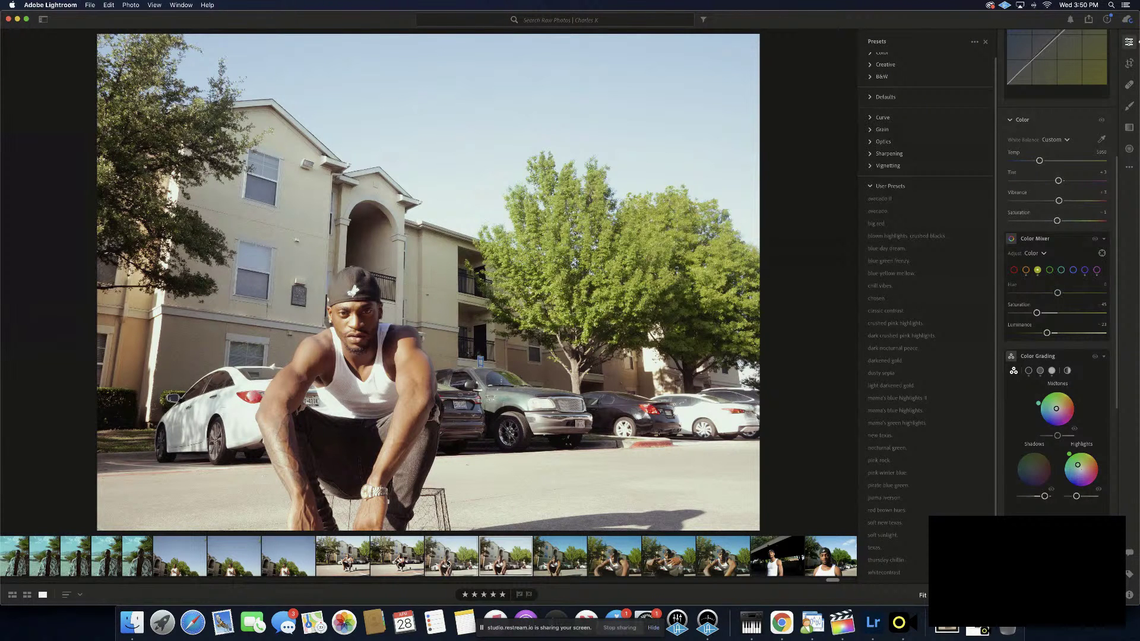
Copy the edit settings of the graded squatting portrait by the parked cars and paste them onto the next squatting portrait
left_click(452, 563)
key("super+c")
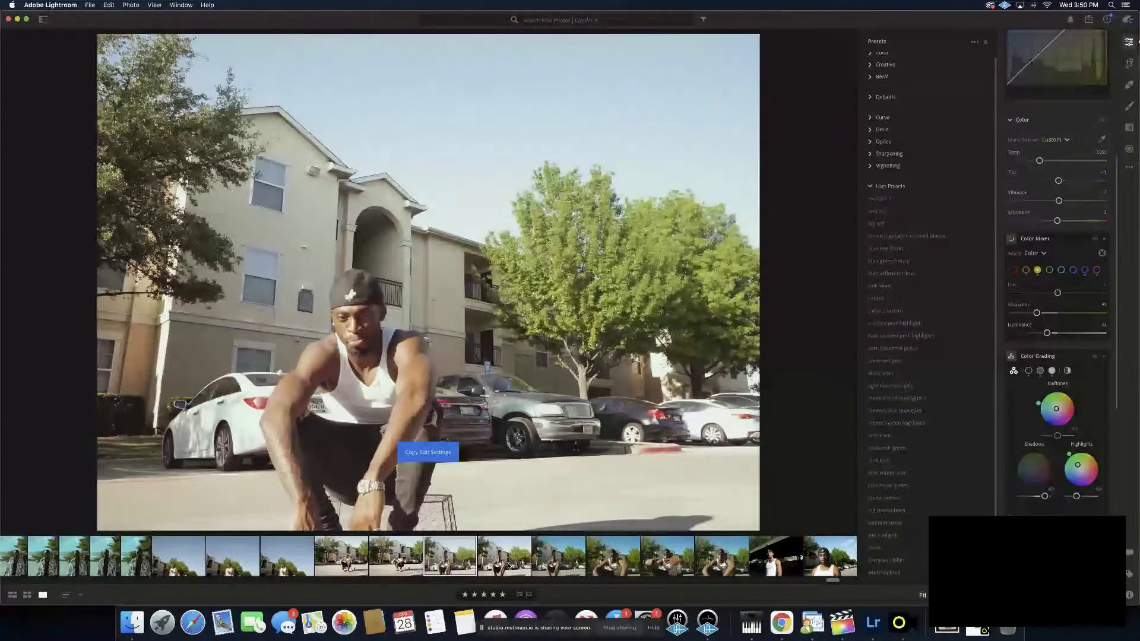
left_click(506, 557)
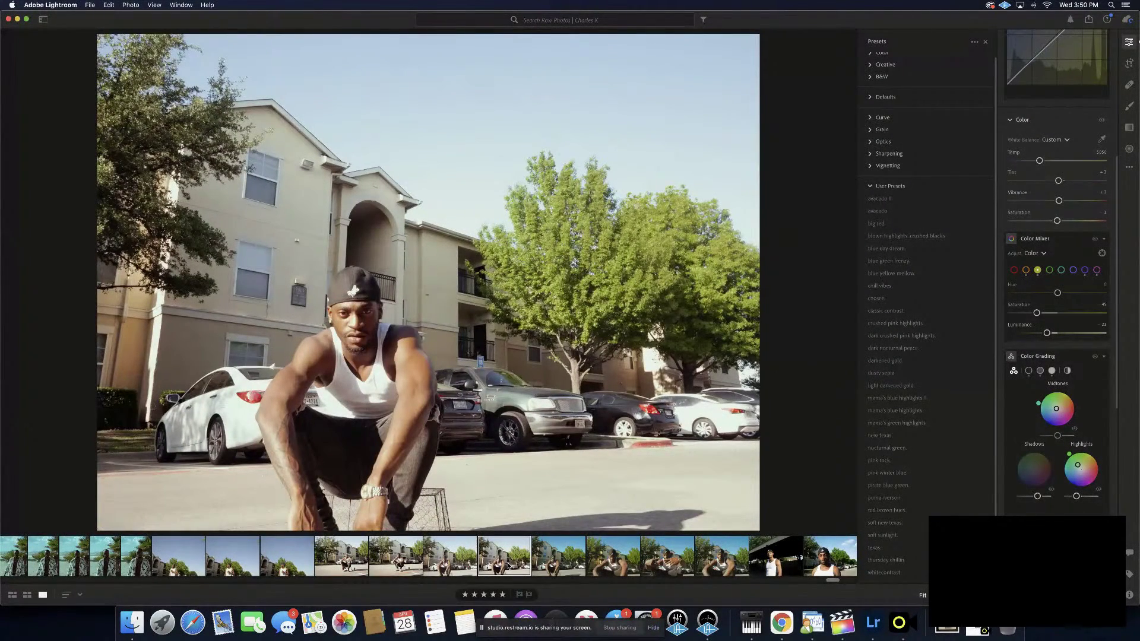
key("super+v")
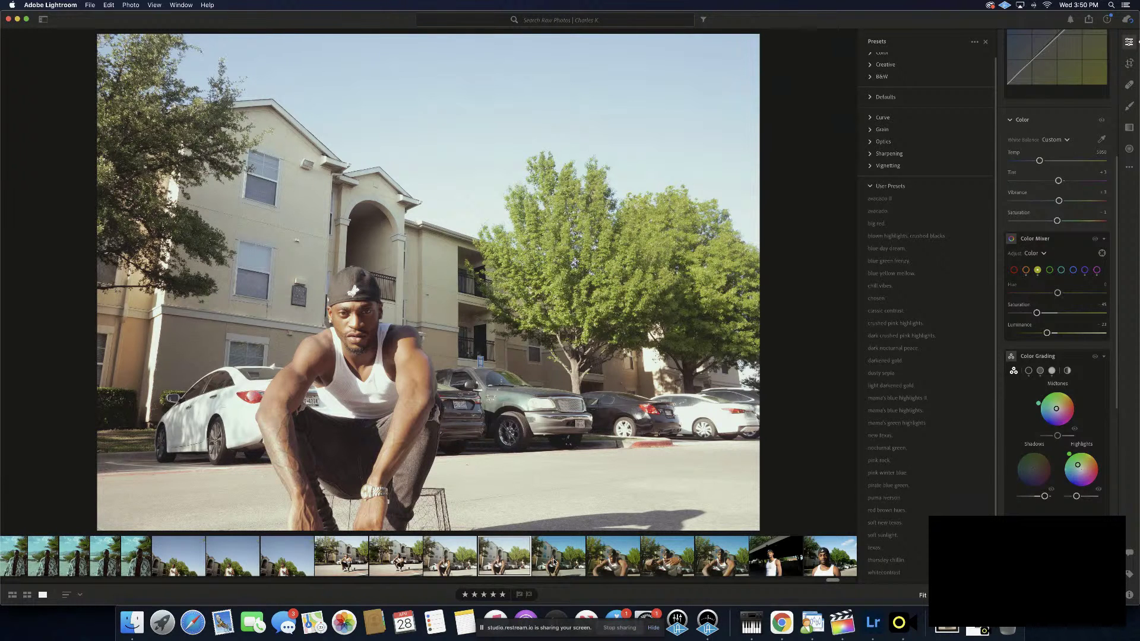
Try the copied edit settings on the first close-up where the subject looks down, and undo the paste
left_click(552, 561)
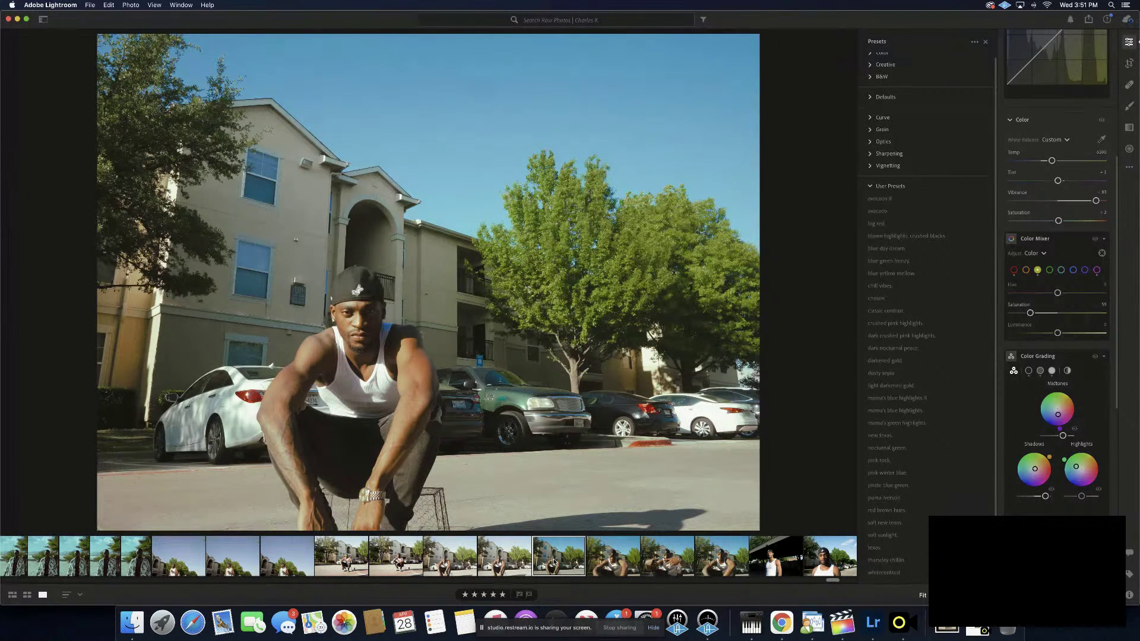
left_click(613, 559)
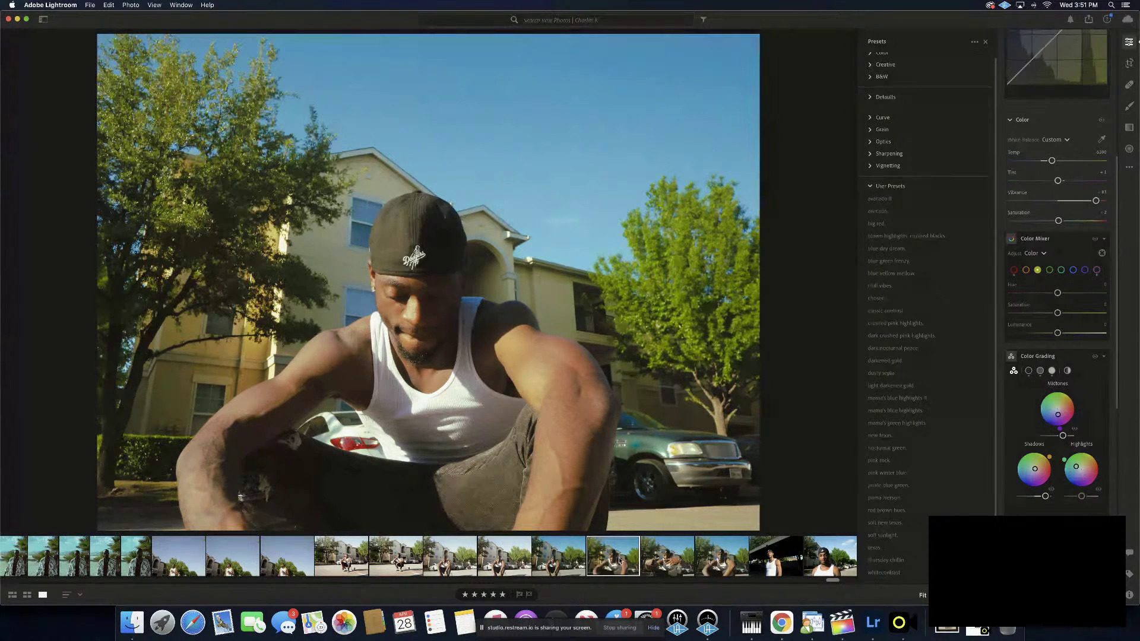
key("super+c")
key("super+v")
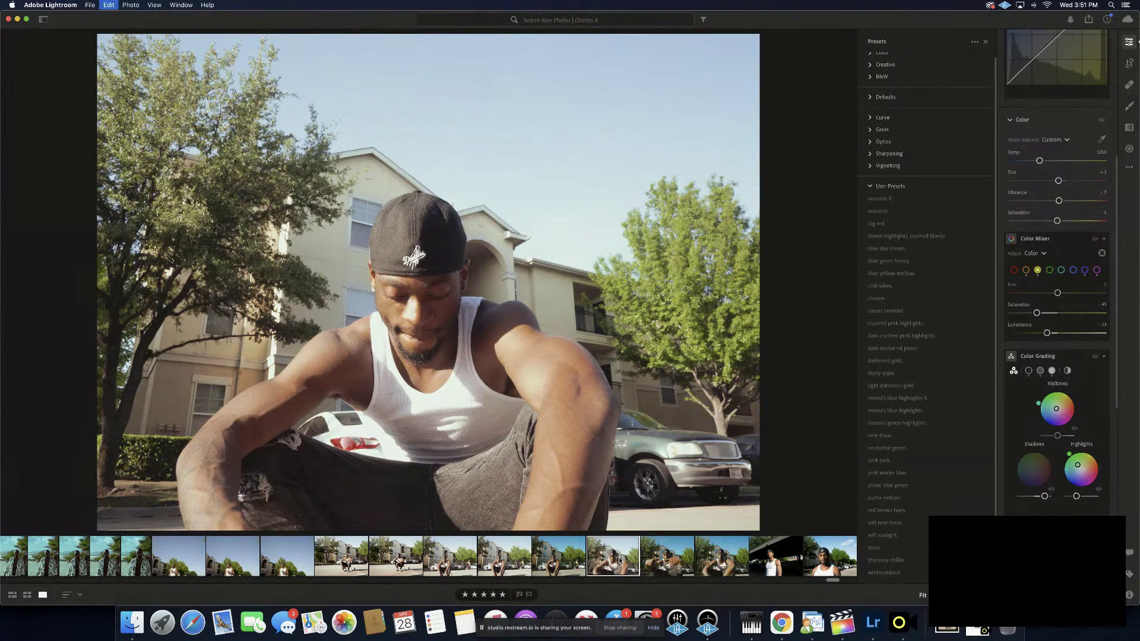
key("super+z")
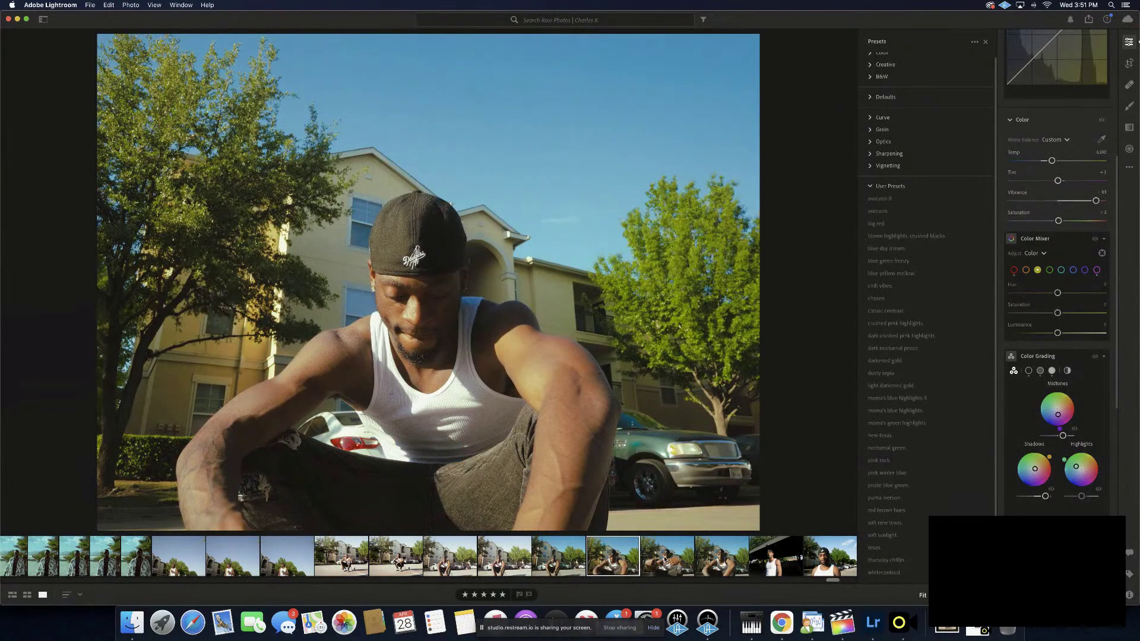
Paste the copied edit settings onto the hand-gesture portrait and onto the following close-up facing the camera
left_click(666, 559)
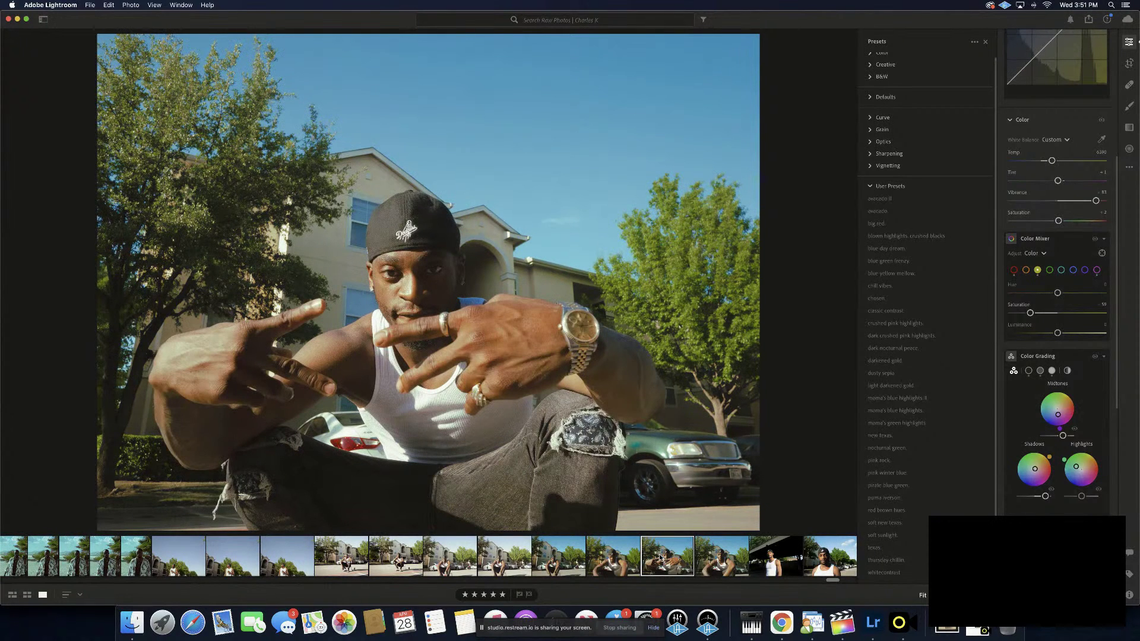
key("super+c")
key("Right")
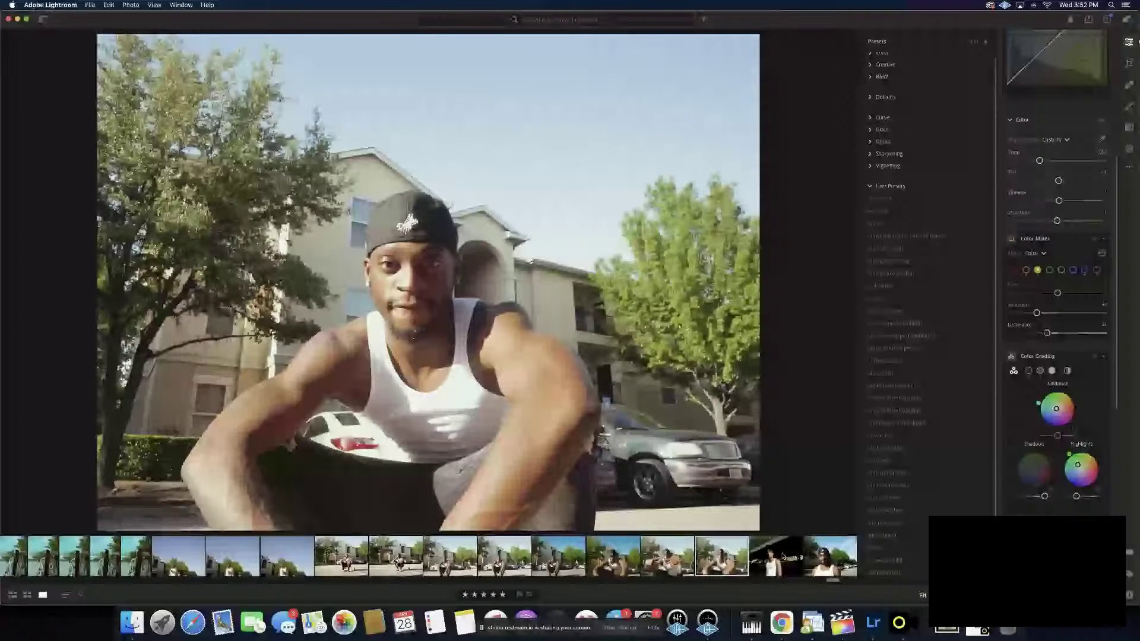
Shift the carport portrait's green hue to about -18, and strongly raise the greens' saturation and luminance
scroll(783, 557, "right", 5)
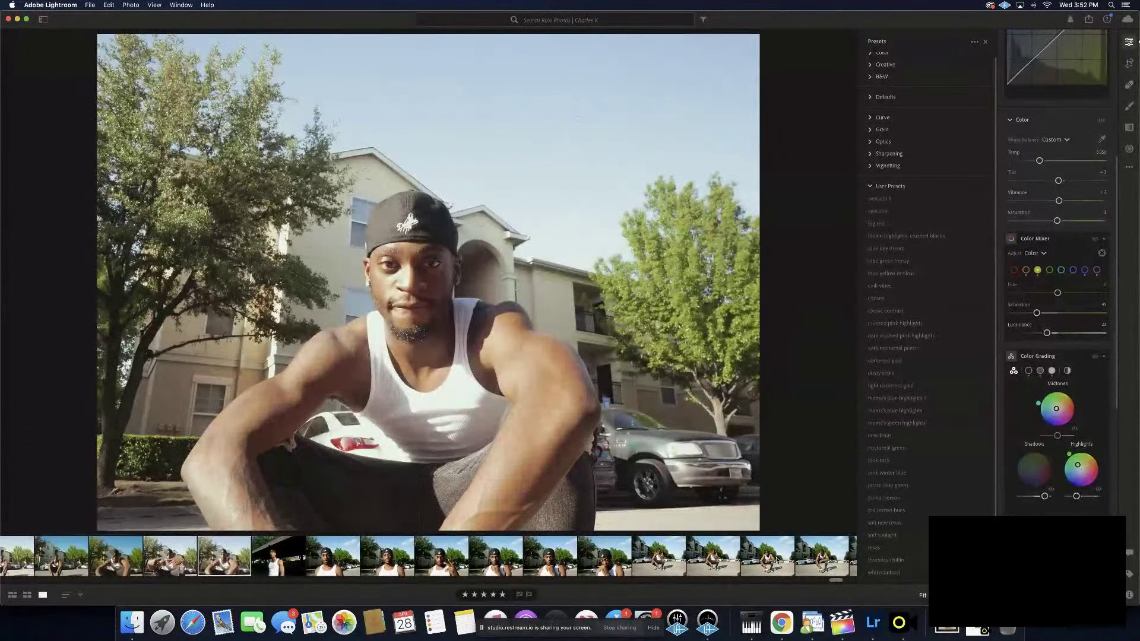
left_click(280, 566)
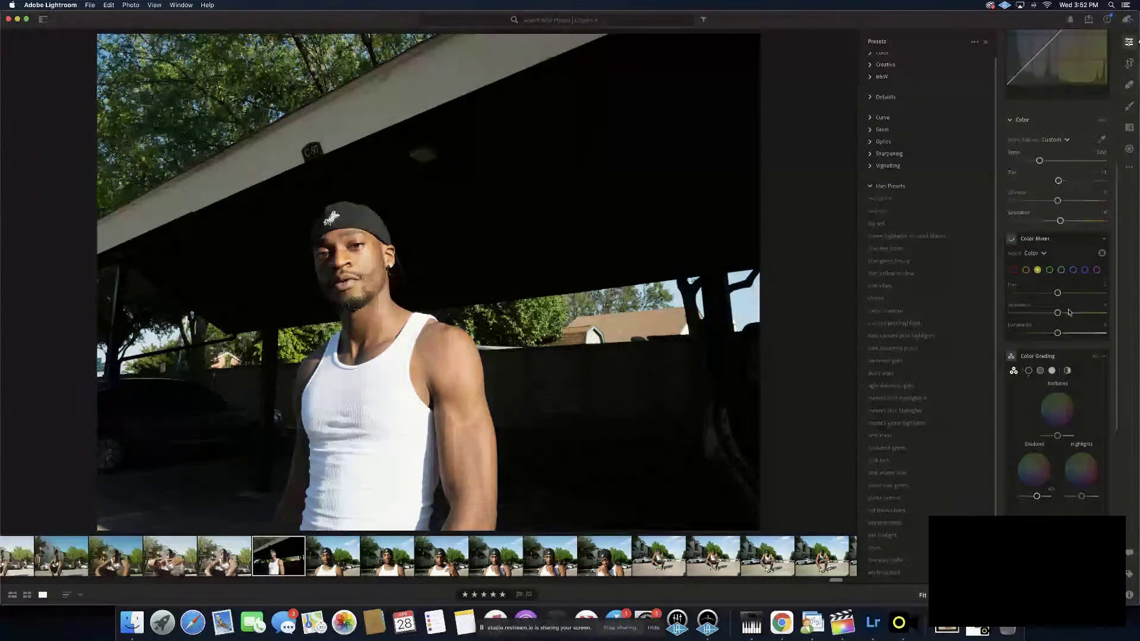
left_click(1049, 270)
left_click_drag(1062, 317, 1050, 295)
left_click_drag(1058, 333, 1102, 335)
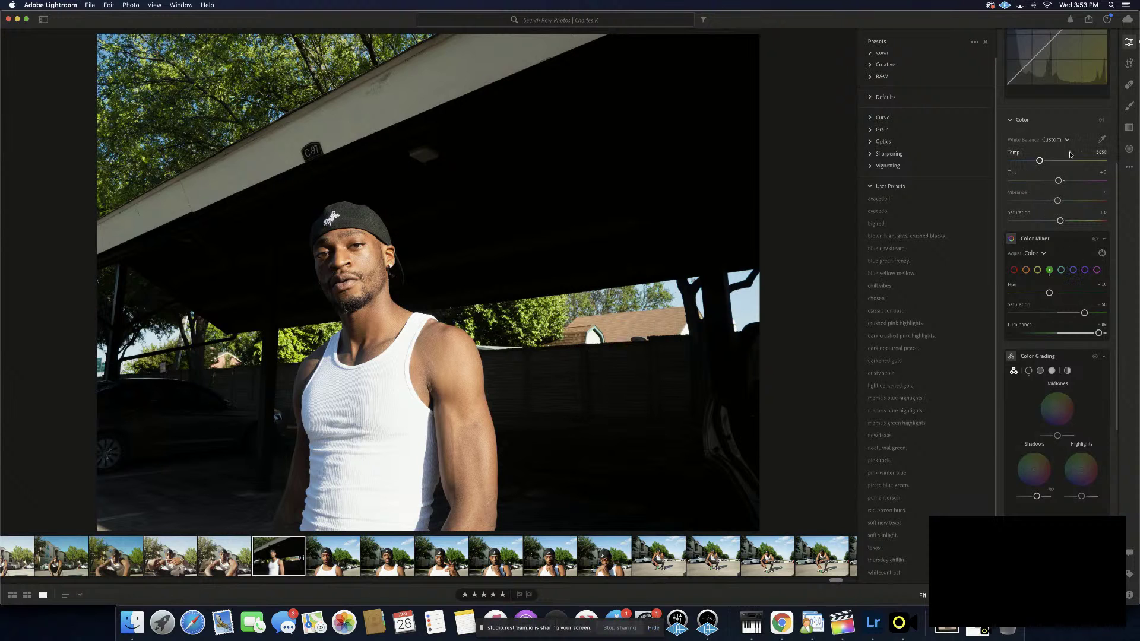
Slightly raise the shadow luminance in the carport portrait's color grading
scroll(1063, 238, "down", 3)
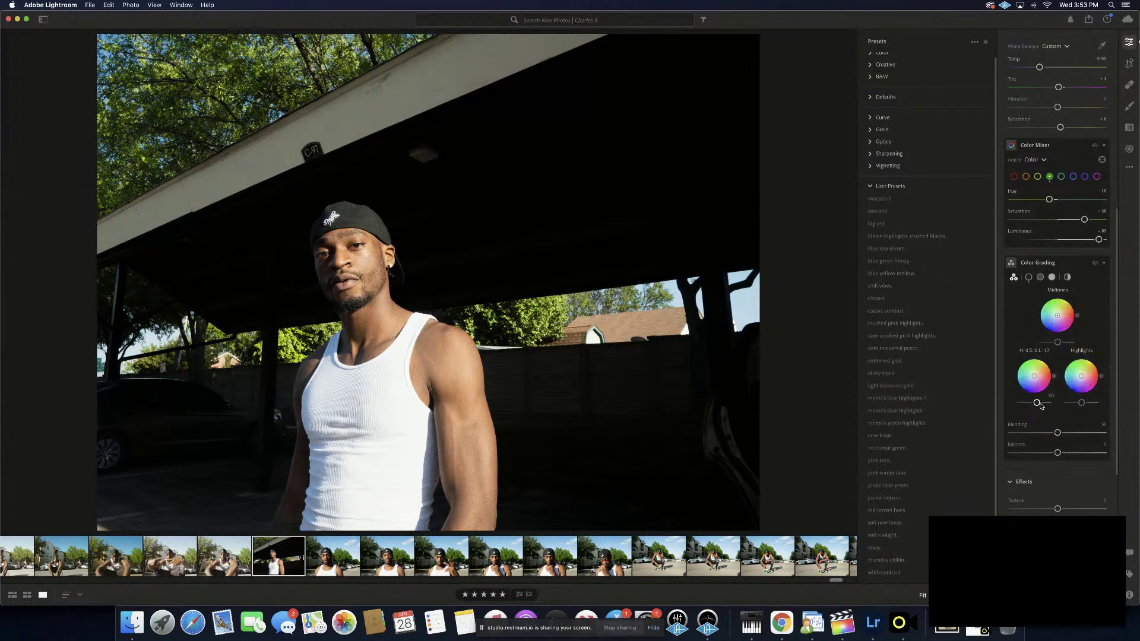
left_click_drag(1038, 408, 1040, 404)
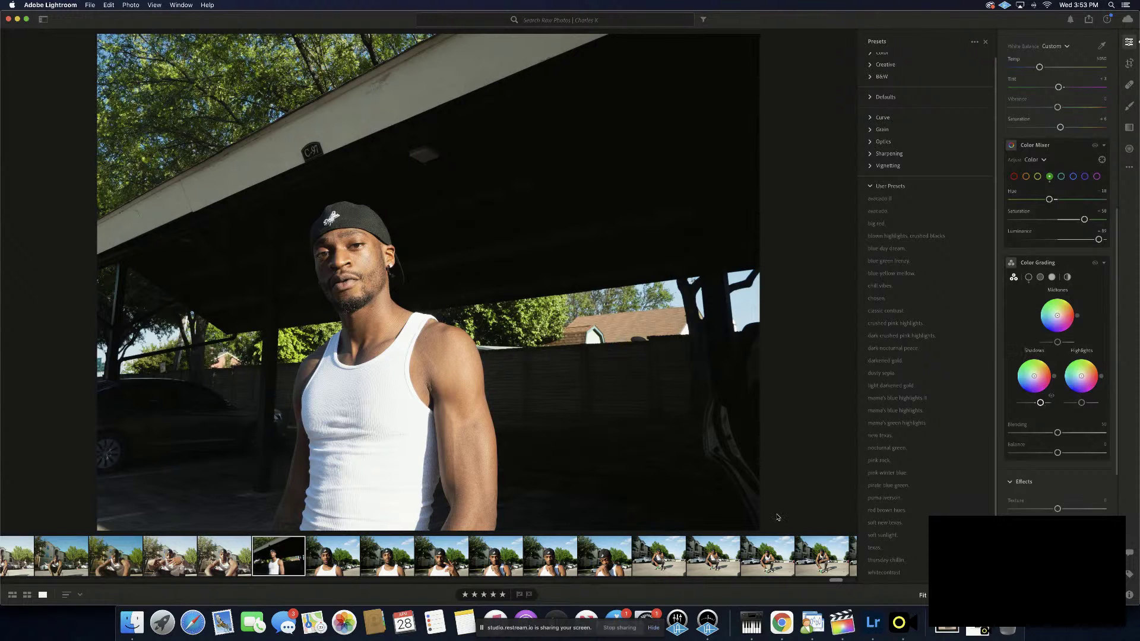
scroll(518, 570, "right", 3)
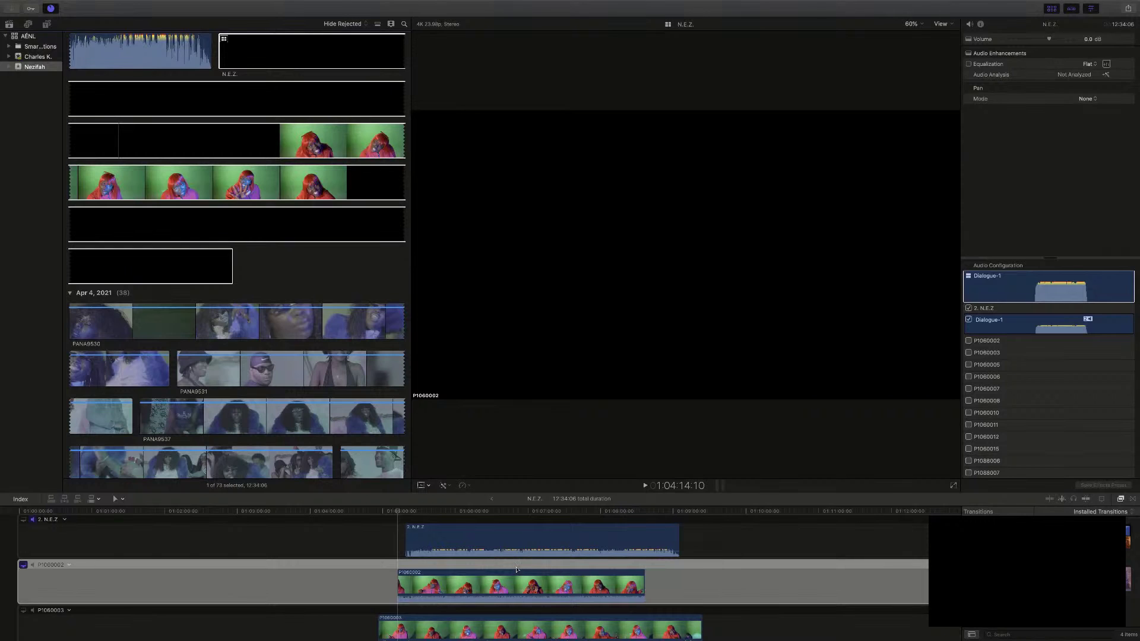
Switch to Final Cut Pro and check the progress of its background tasks
left_click(517, 569)
left_click(51, 8)
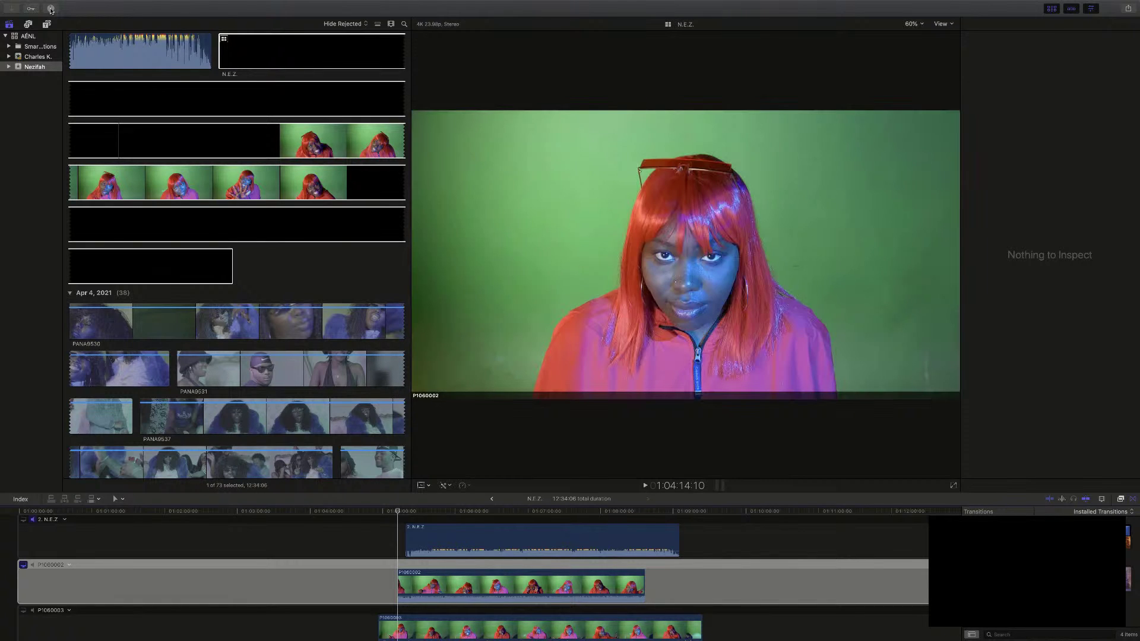
left_click(51, 9)
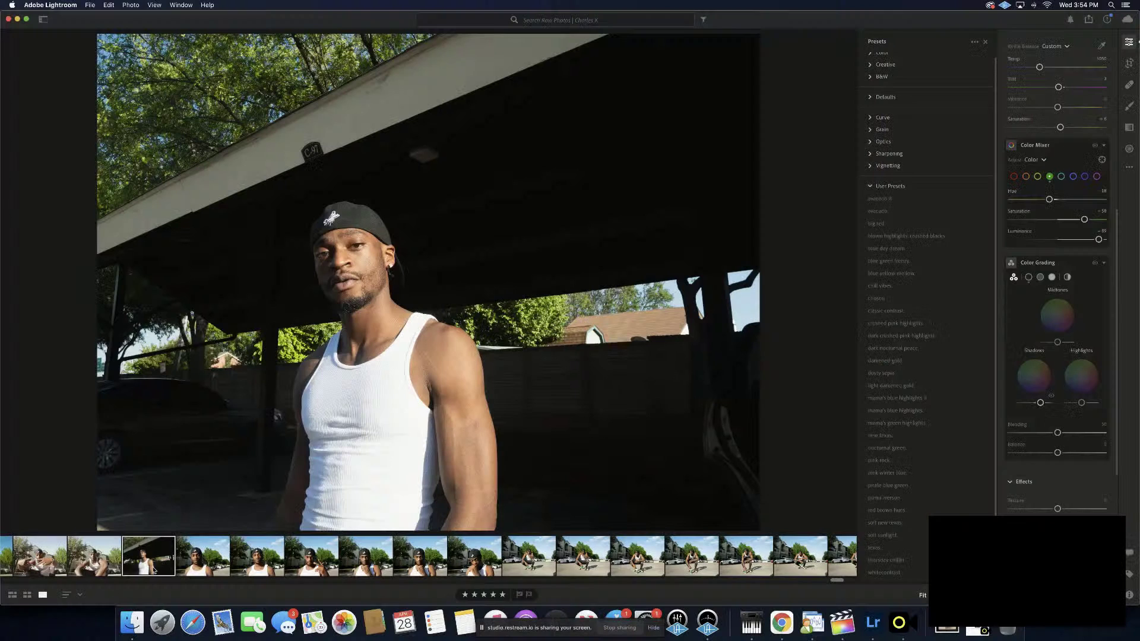
Paste the edit settings of the portrait before the carport shot onto the close-up after it, and undo a stray big red preset
scroll(205, 571, "left", 2)
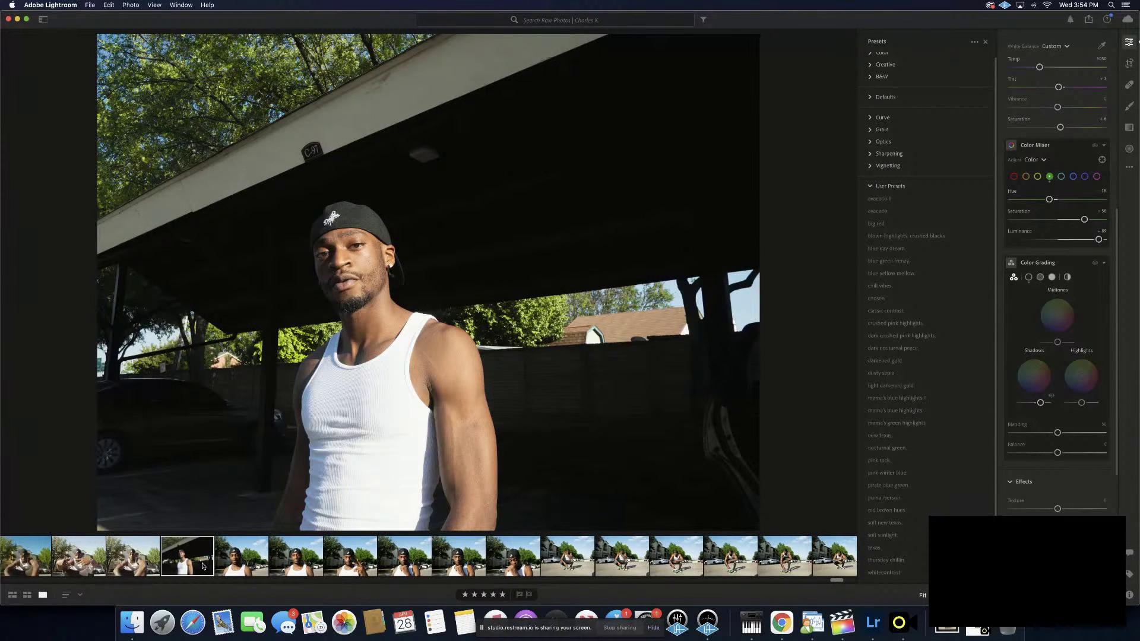
left_click(138, 564)
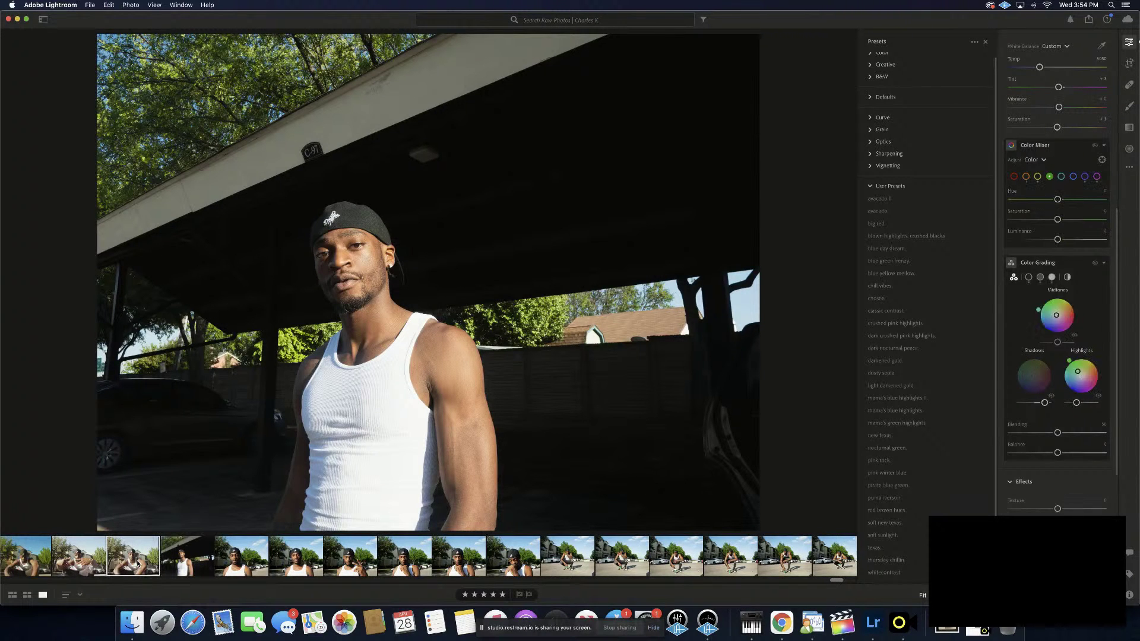
key("super+c")
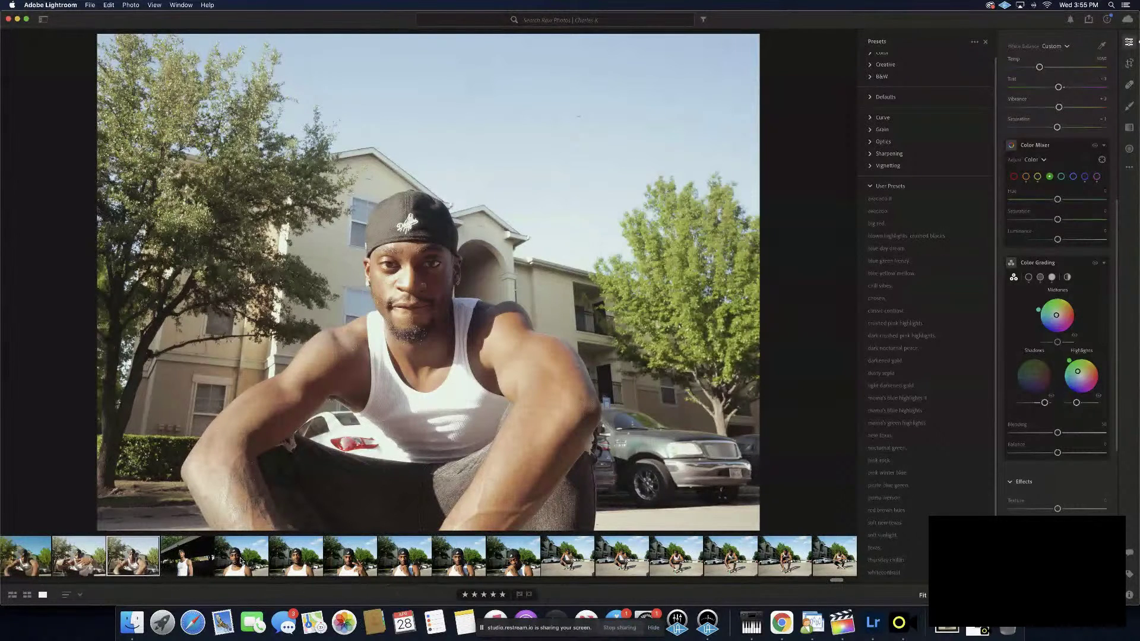
left_click(241, 562)
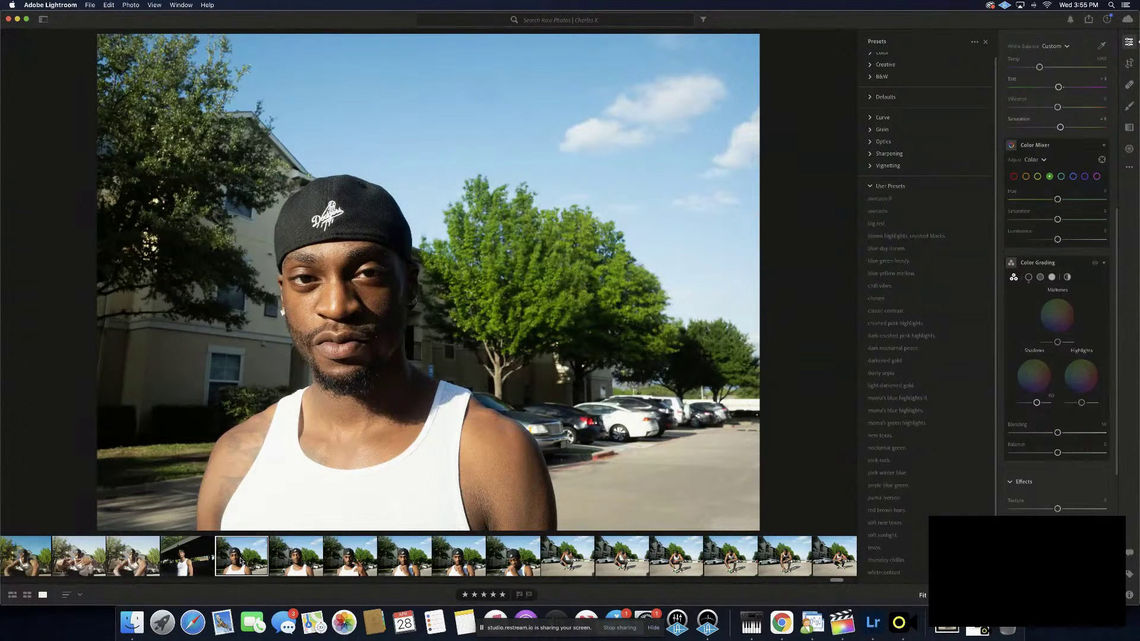
key("super+v")
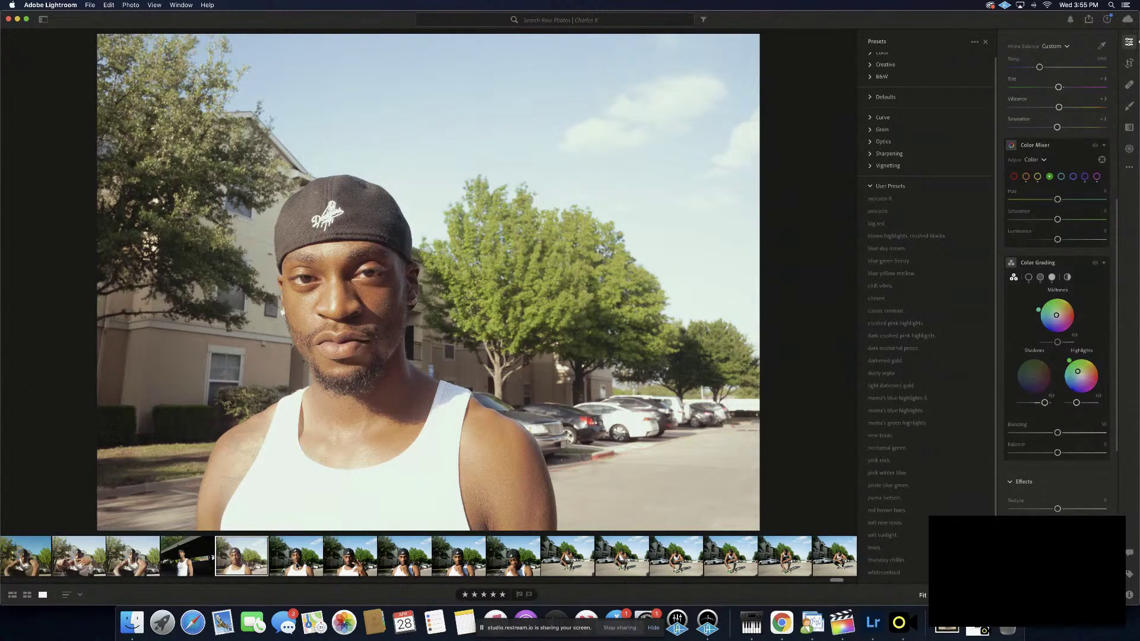
left_click(972, 199)
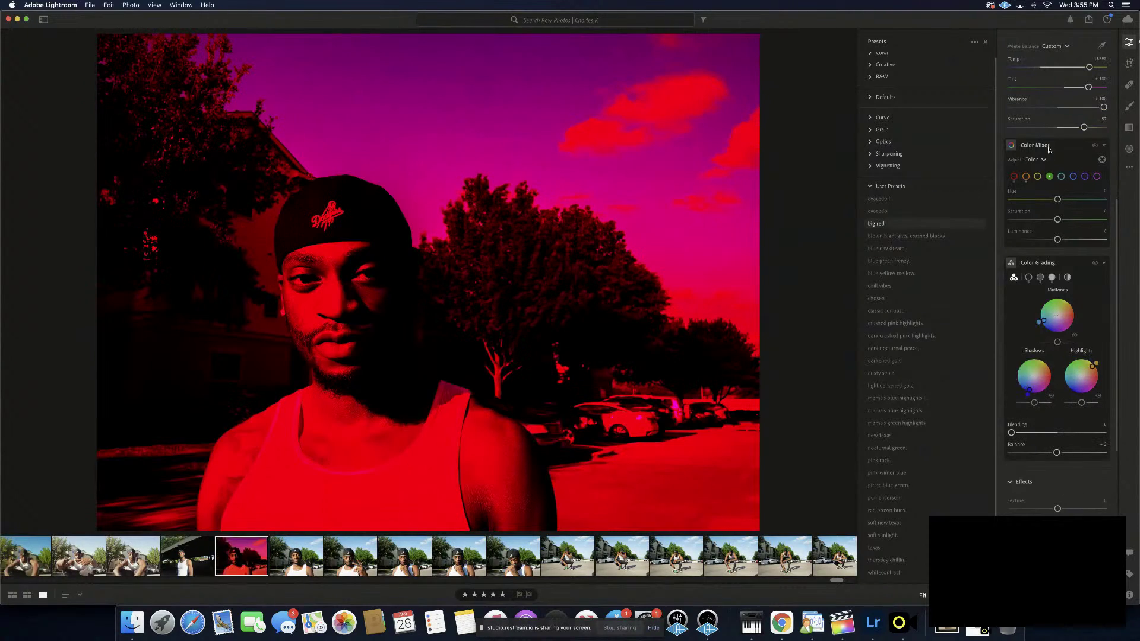
key("super+z")
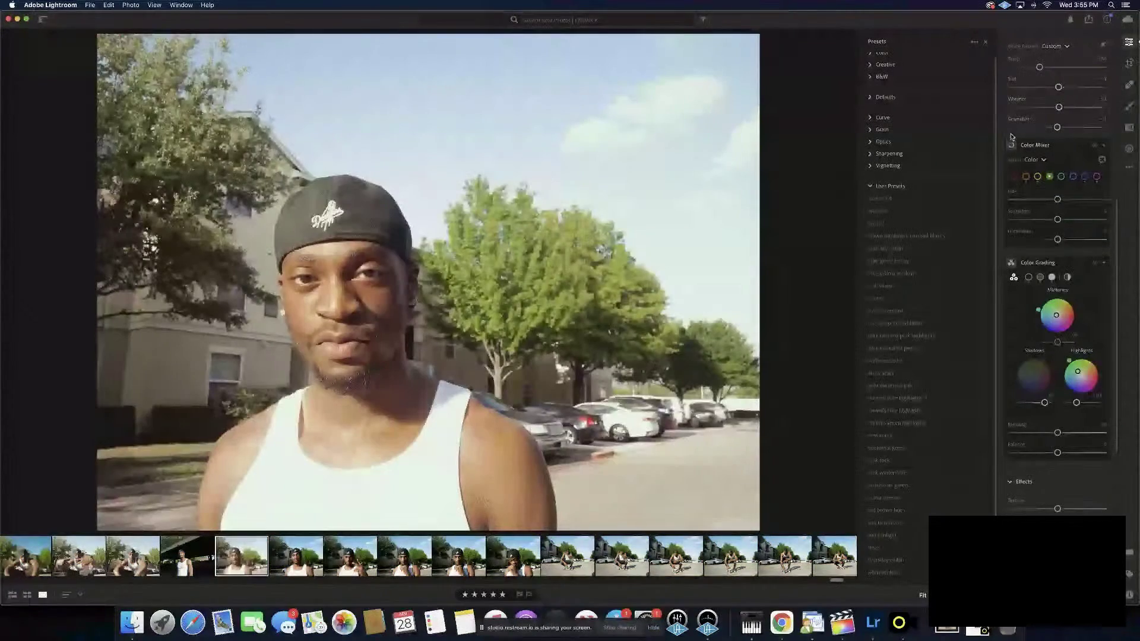
Lower the Blacks of the first Dodgers-cap portrait to about -35 and copy the photo's edit settings
scroll(1037, 149, "up", 6)
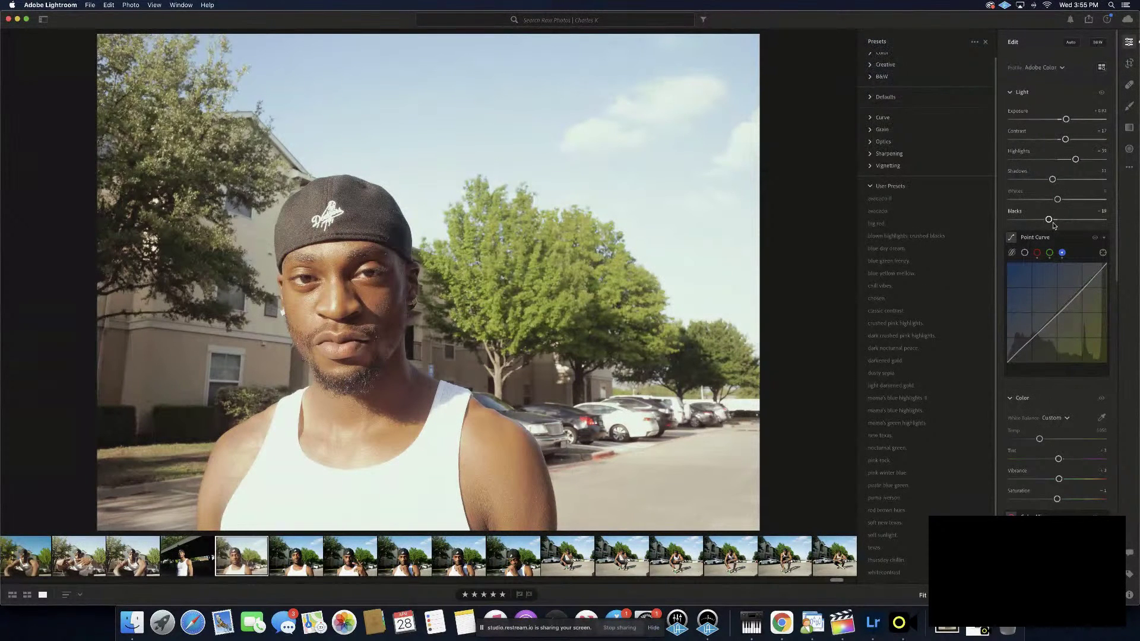
mouse_move(1049, 220)
left_mouse_down()
mouse_move(1023, 220)
mouse_move(1038, 220)
left_mouse_up()
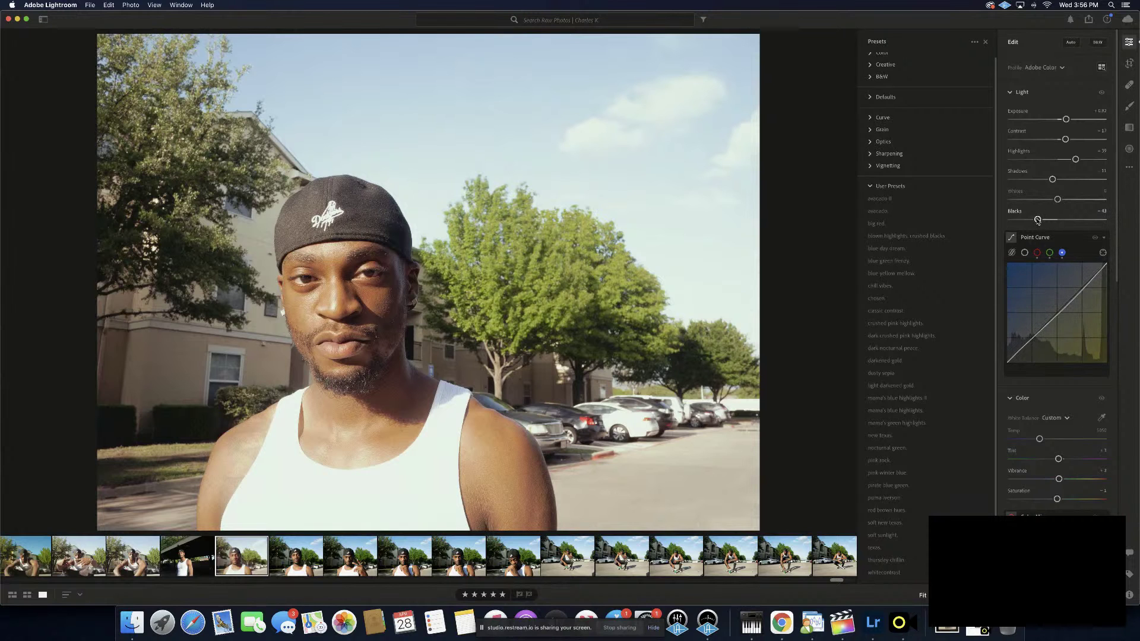
left_click_drag(1037, 221, 1042, 221)
key("super+c")
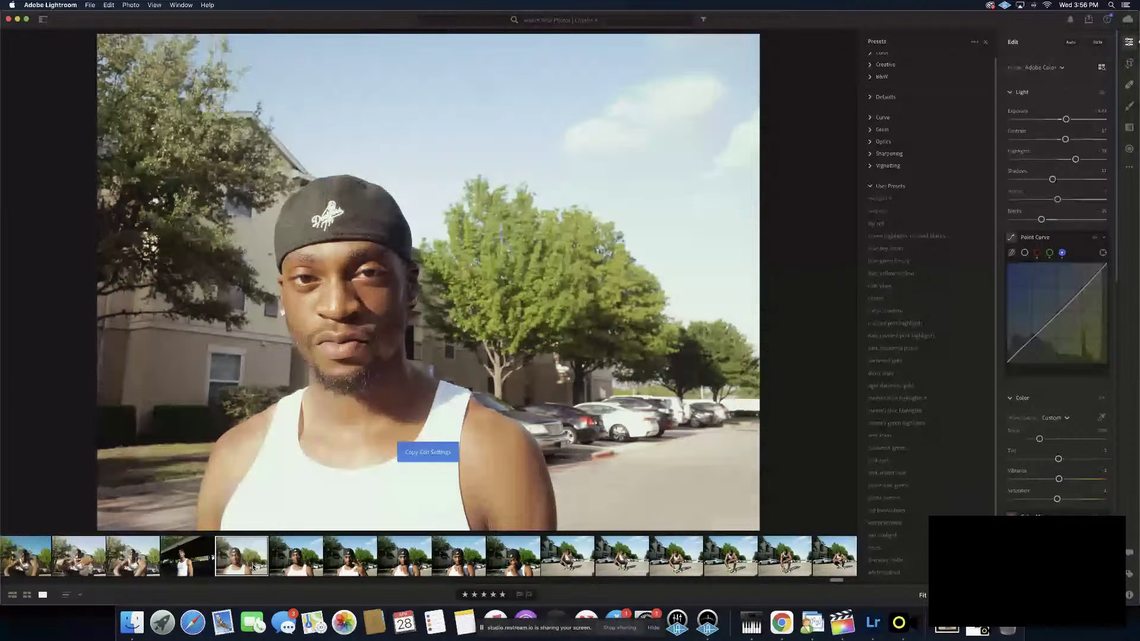
Paste the copied edit settings onto the next two portraits, ending with the one showing the hand gesture
left_click(302, 568)
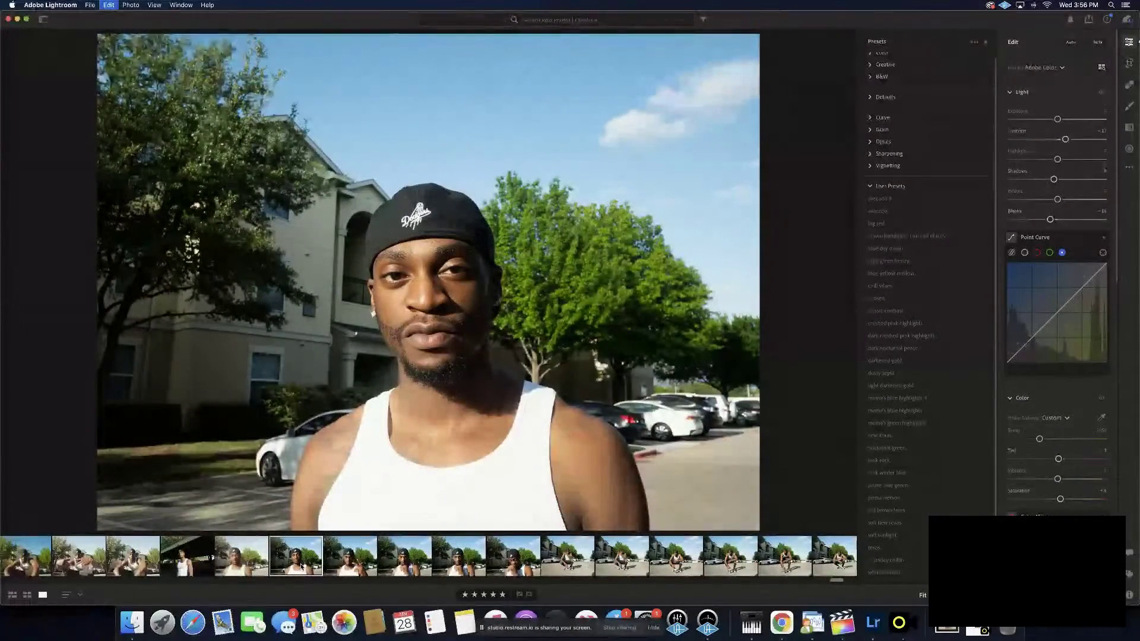
key("super+v")
key("super+v")
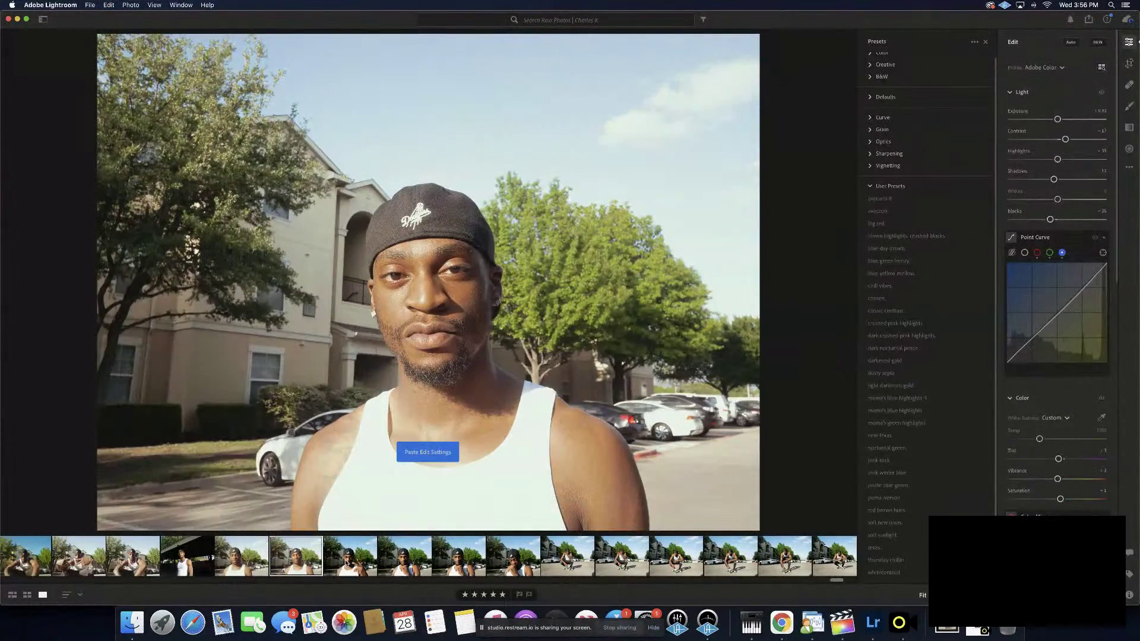
left_click(347, 563)
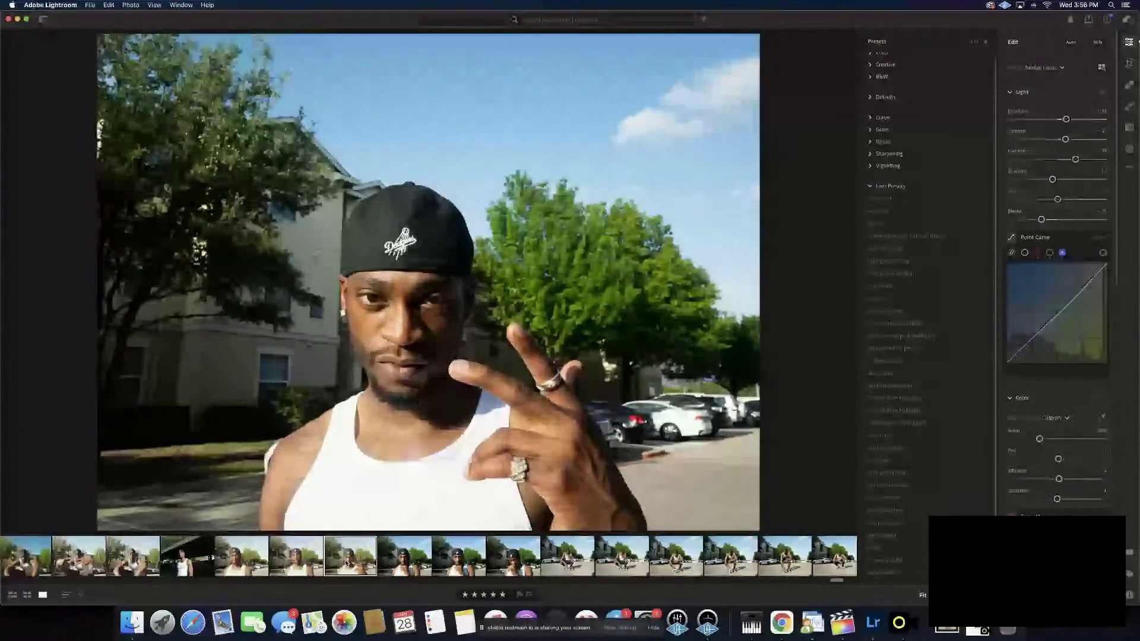
key("super+v")
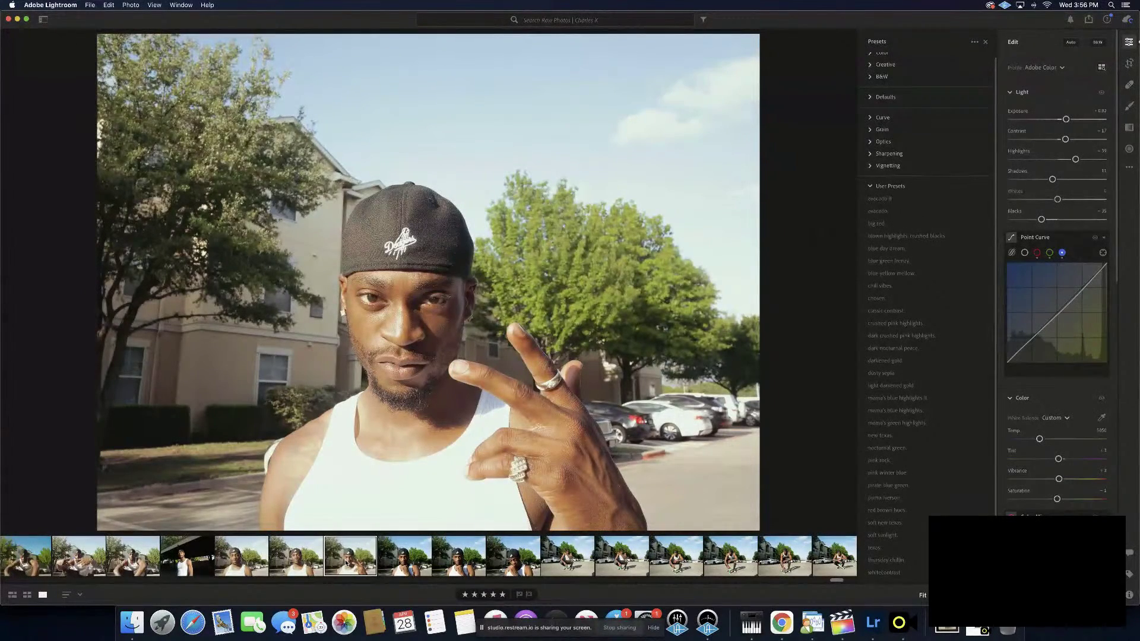
Paste the copied edit settings onto the first hand-on-chin portrait and lower its Blacks to about -40
left_click(402, 562)
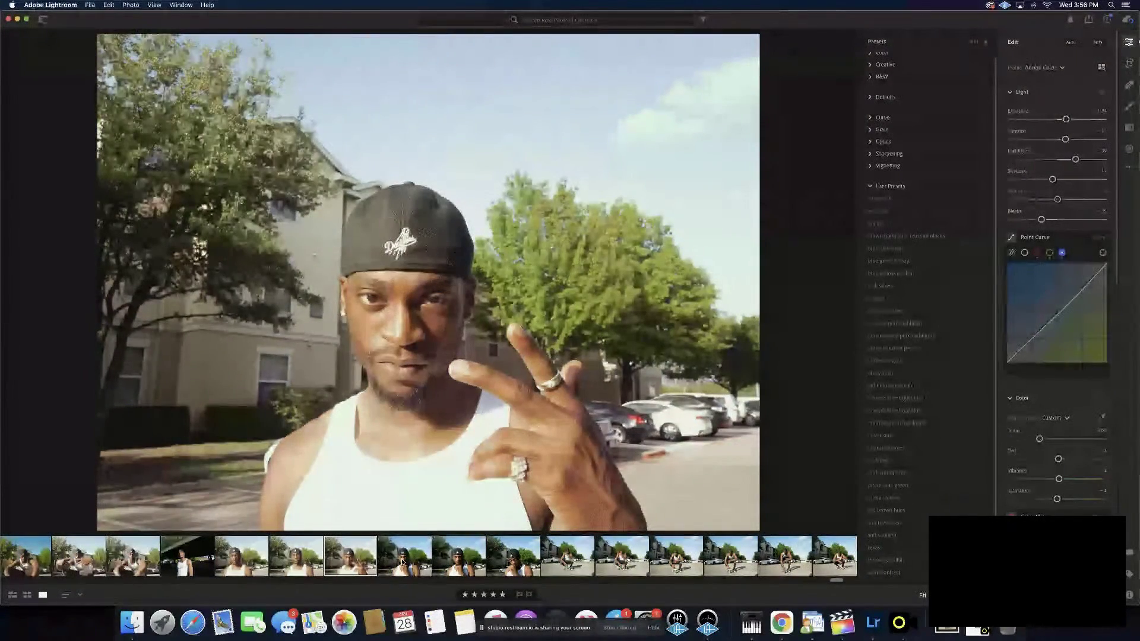
key("super+shift+v")
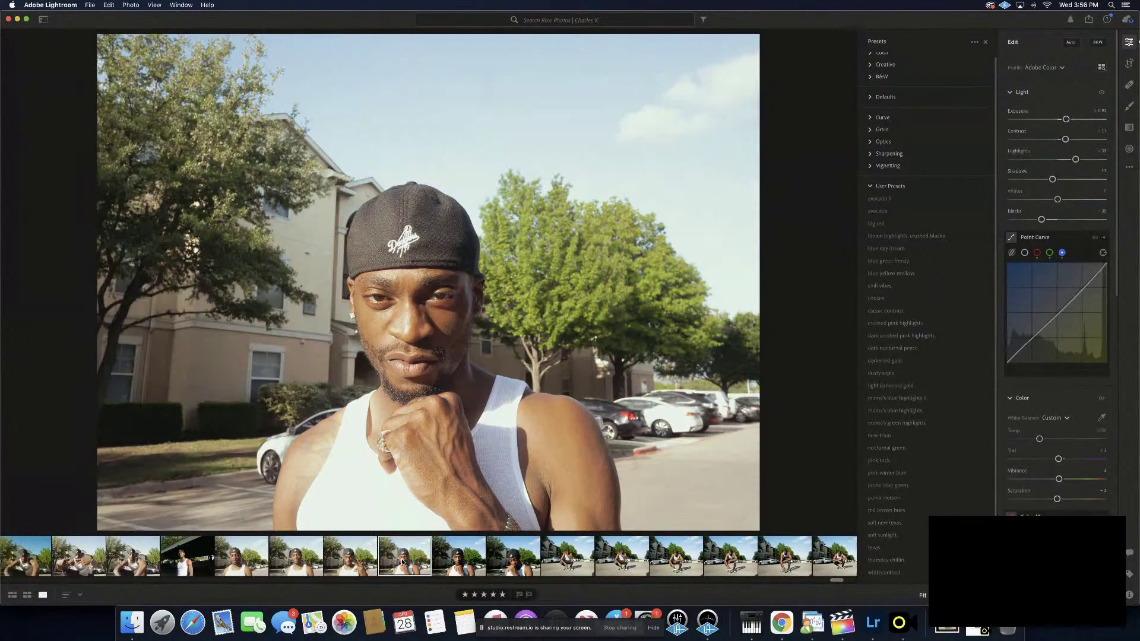
key("super+v")
left_click(891, 273)
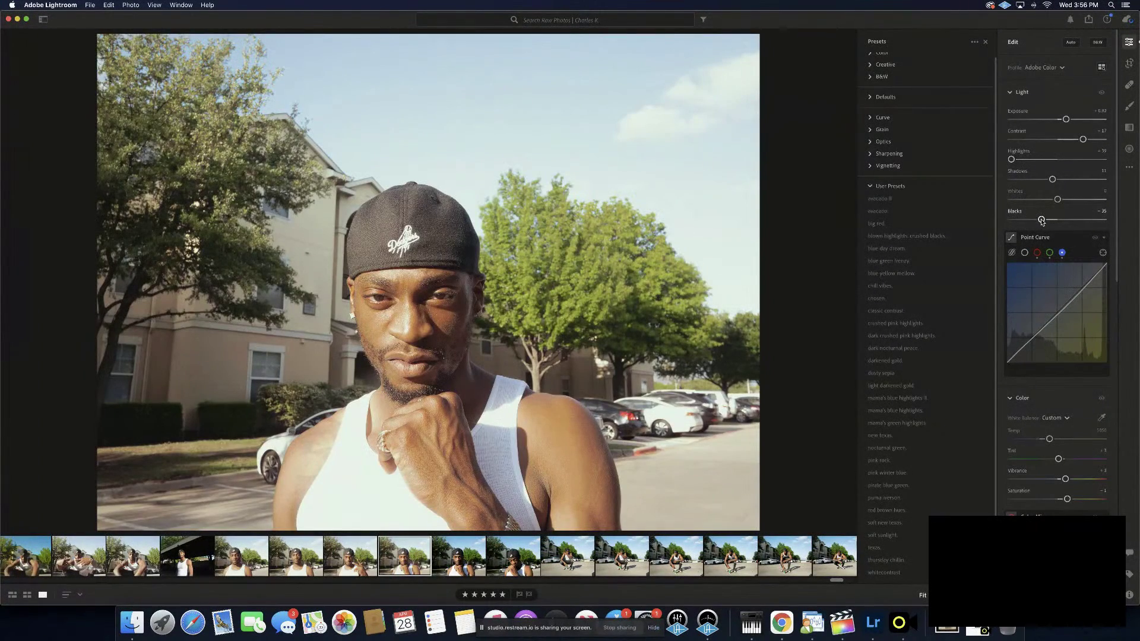
left_click_drag(1042, 222, 1038, 220)
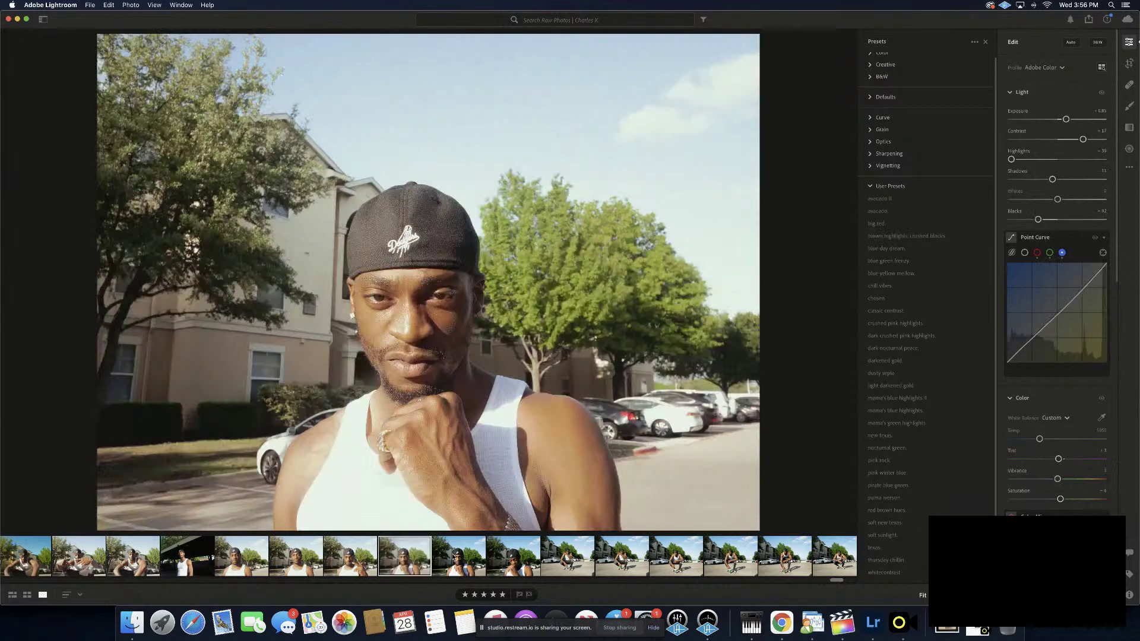
Paste the copied edit settings onto the next two portraits and lower the Blacks of the looking-down portrait to -54
left_click(455, 557)
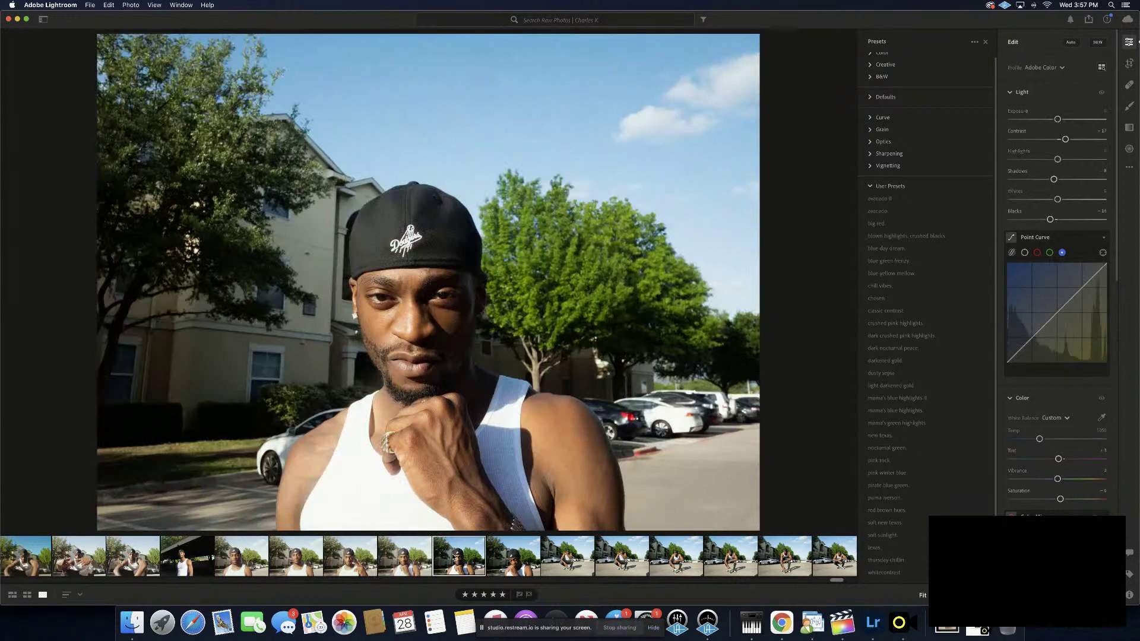
key("super+v")
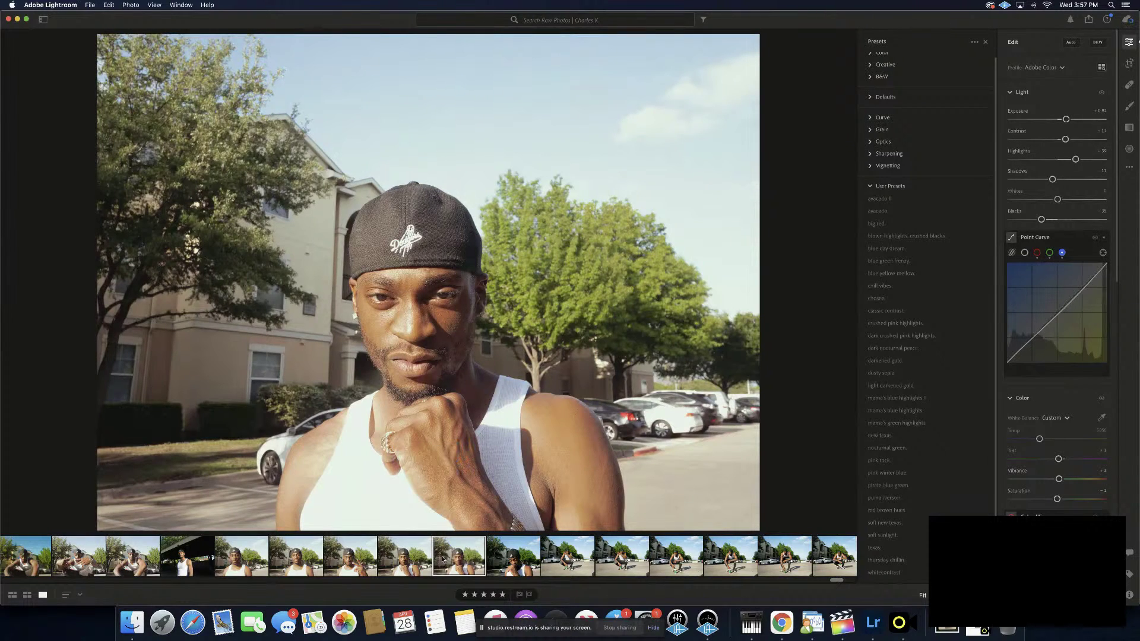
left_click(515, 559)
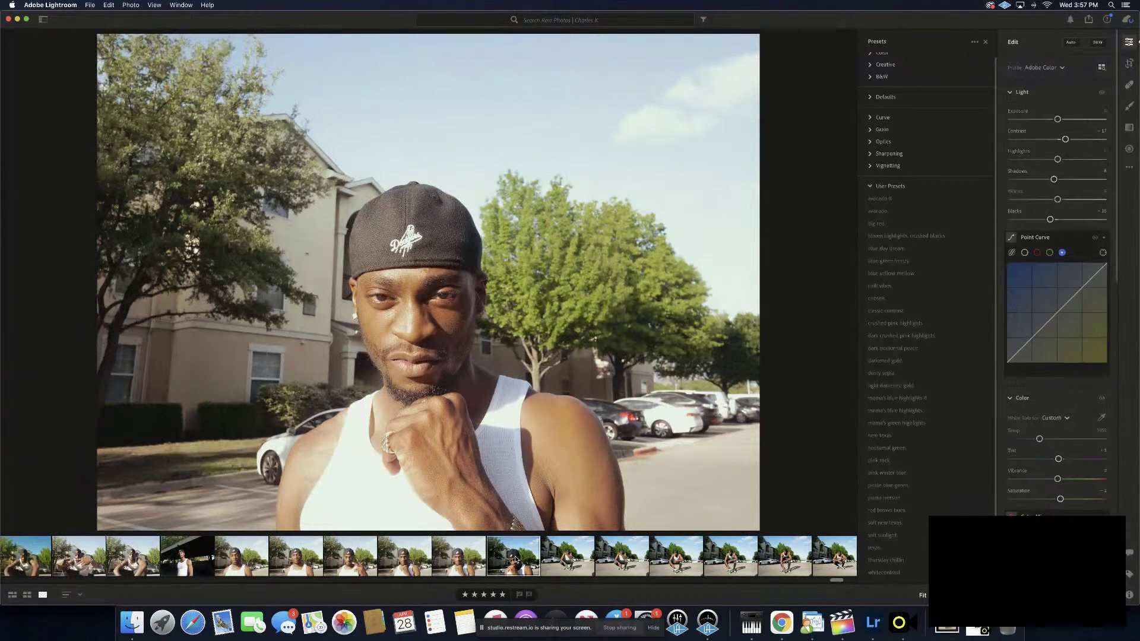
key("super+v")
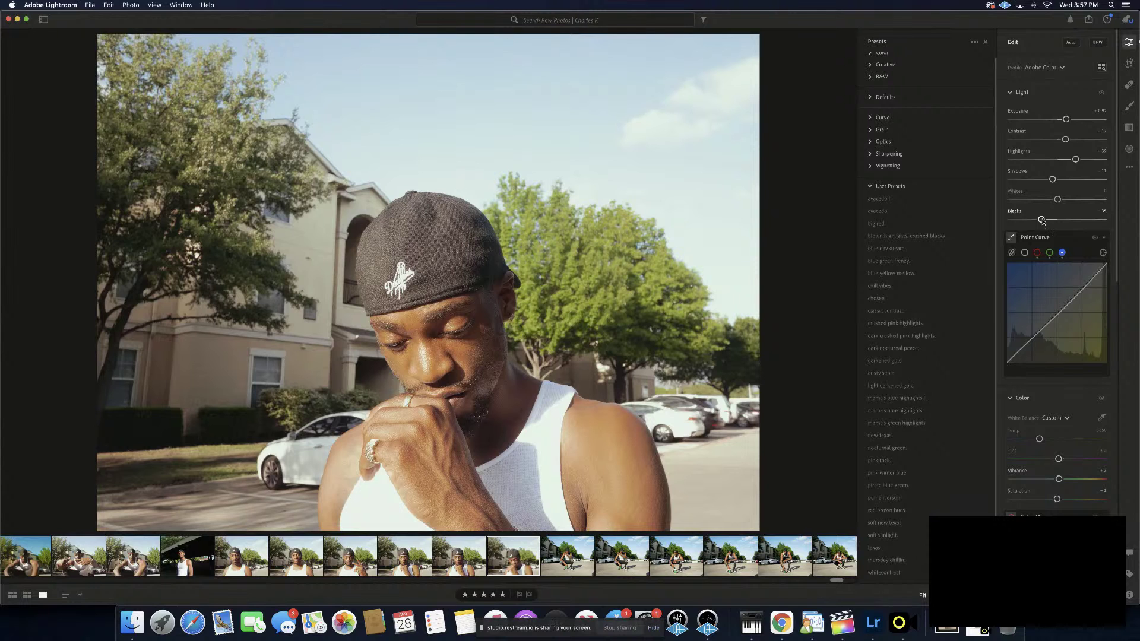
left_click_drag(1043, 221, 1034, 220)
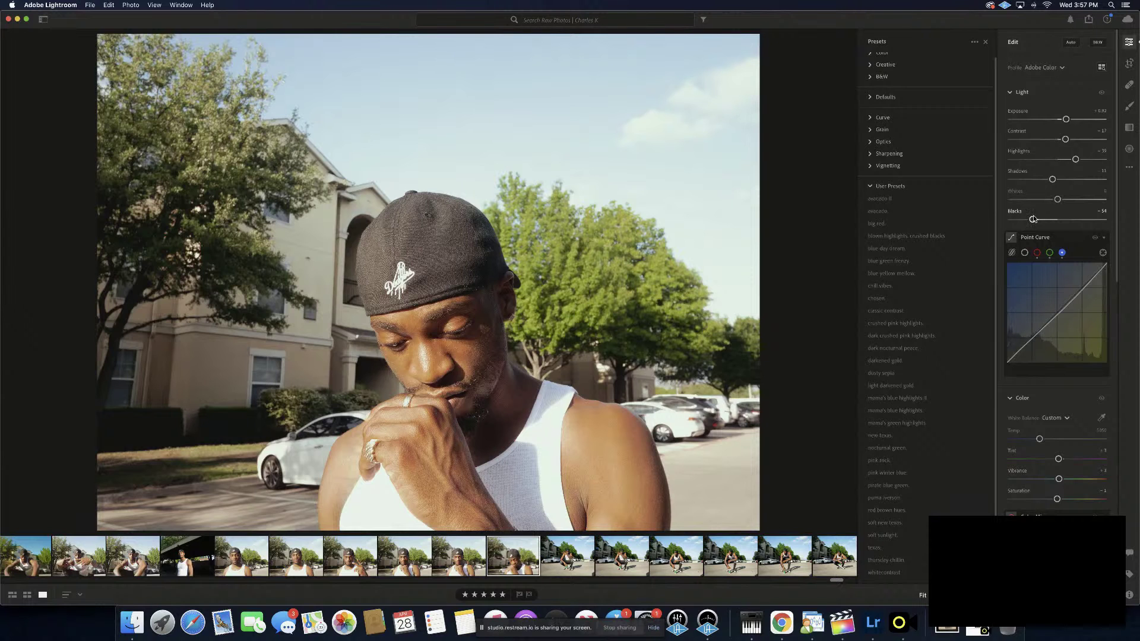
Preview the user presets one after another on the looking-down portrait, from avacado II through soft new texas
left_click(891, 199)
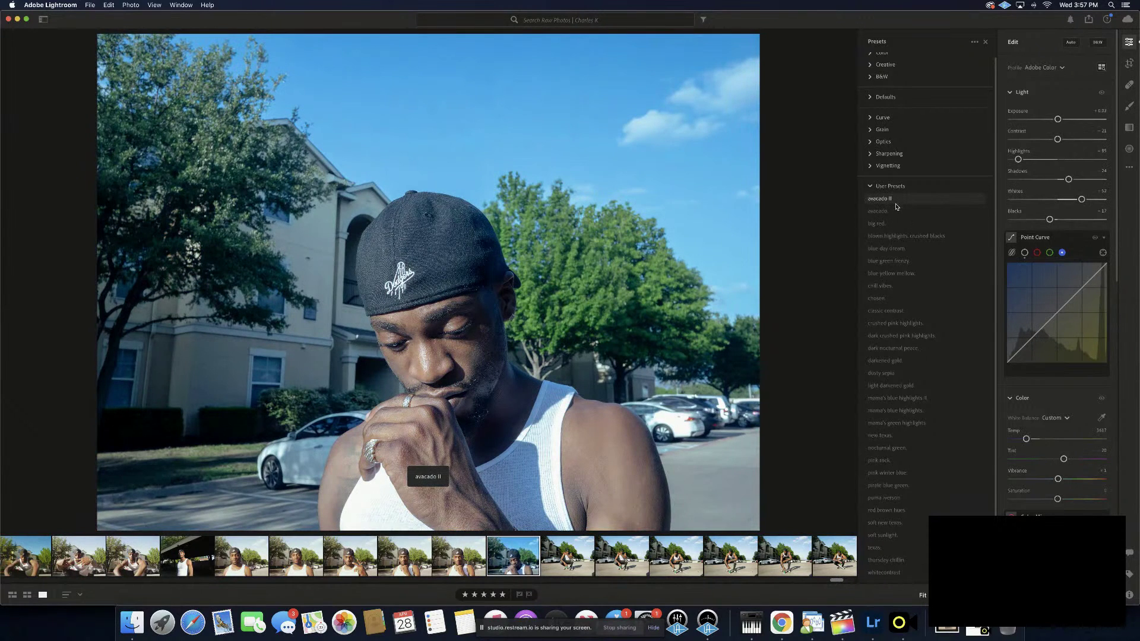
left_click(885, 211)
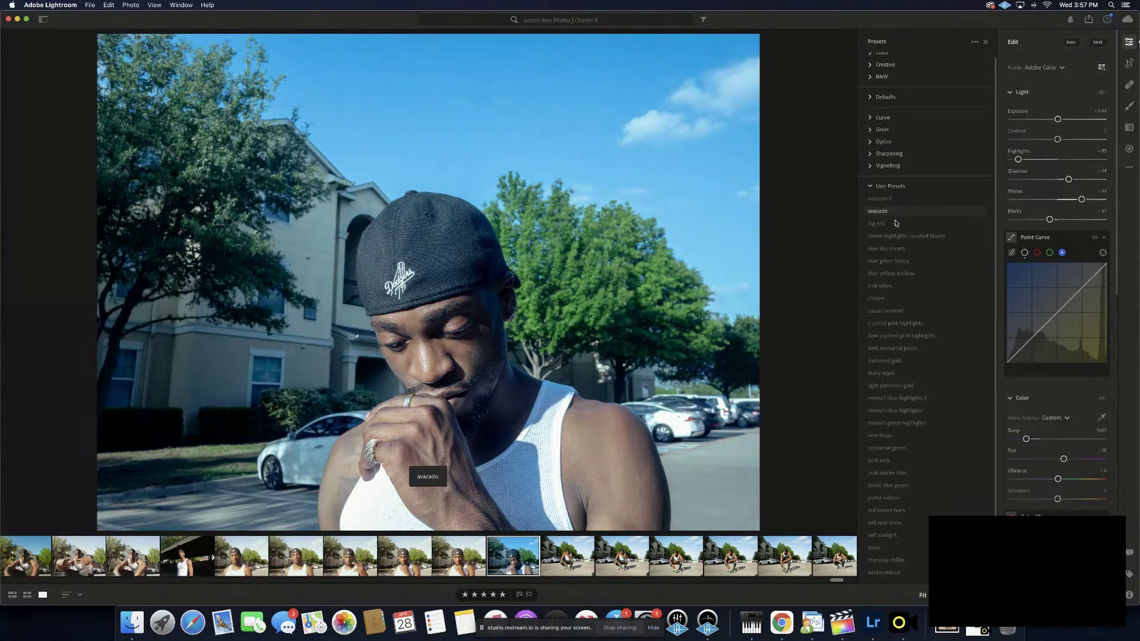
left_click(896, 224)
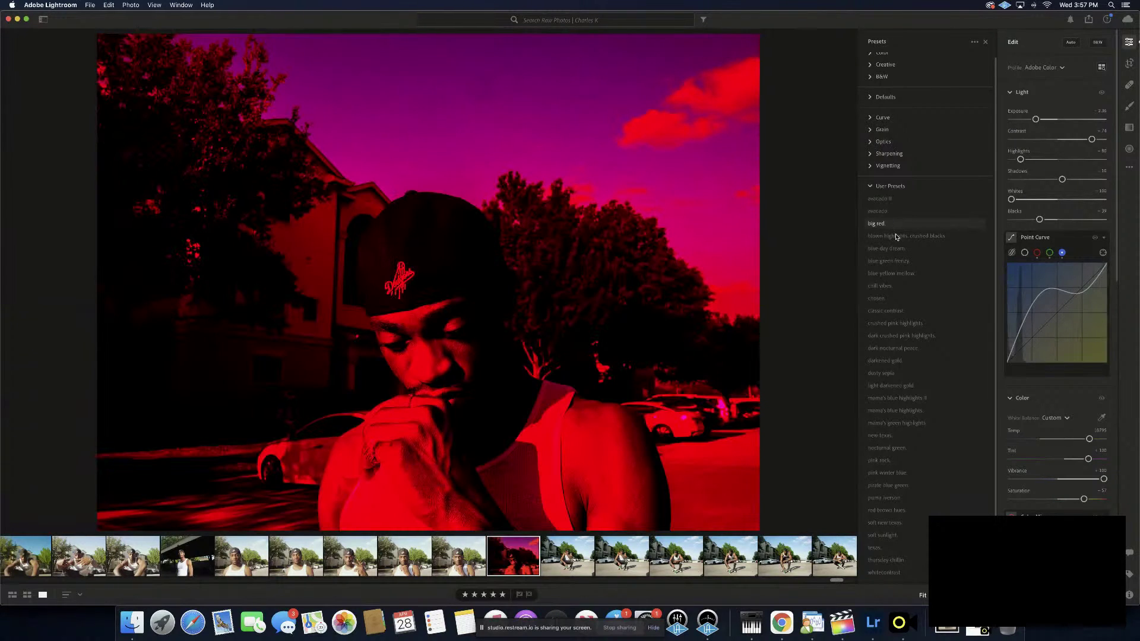
left_click(896, 236)
left_click(898, 251)
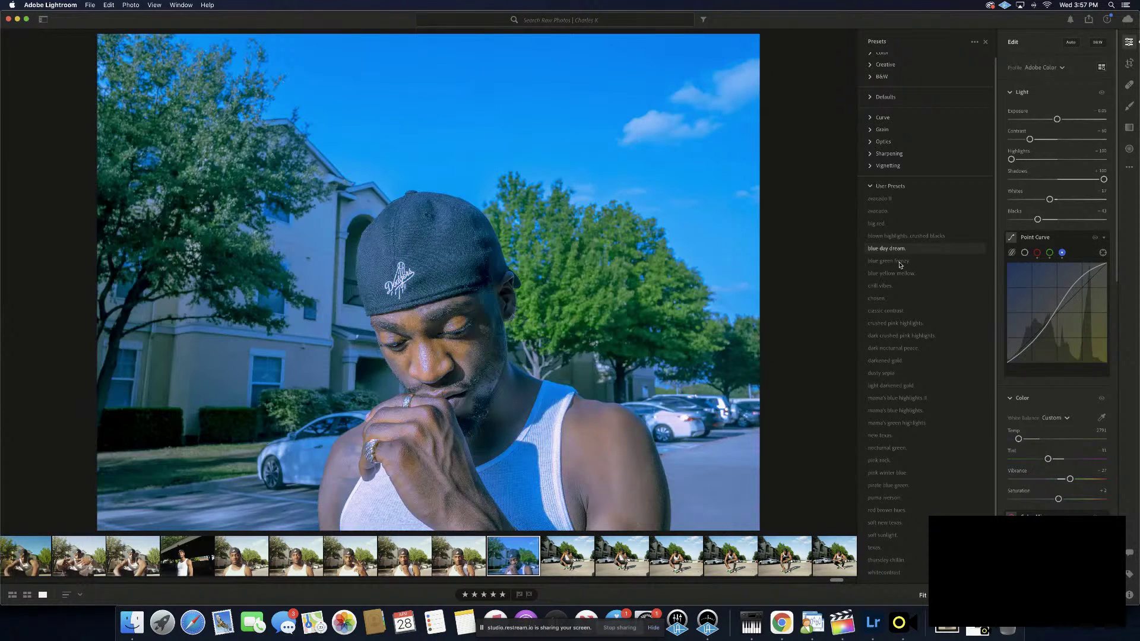
left_click(902, 262)
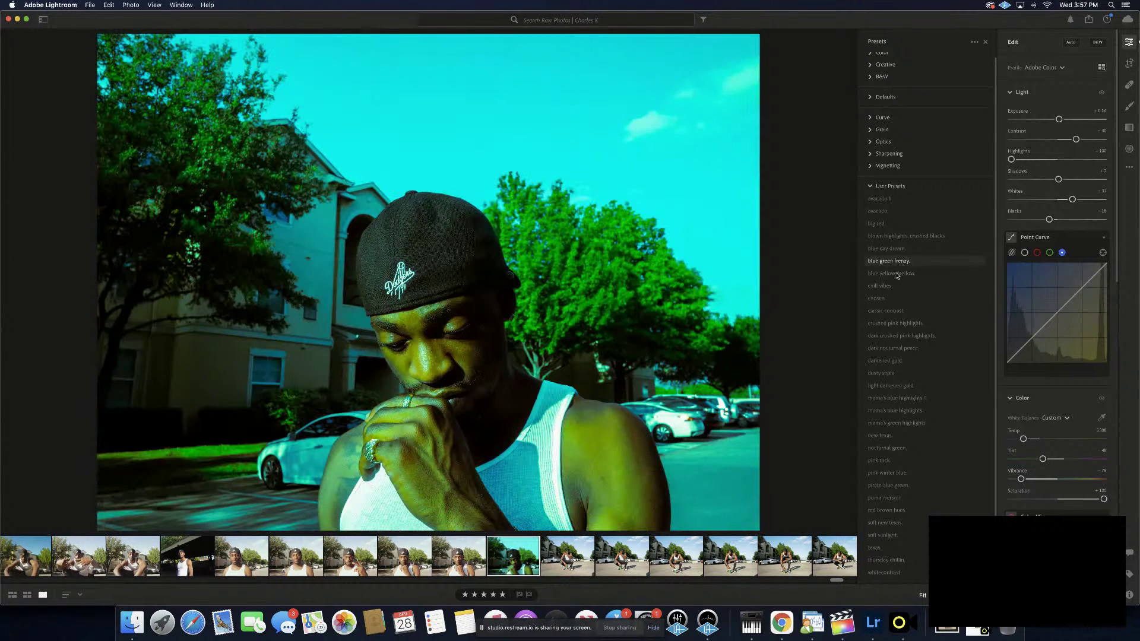
left_click(898, 274)
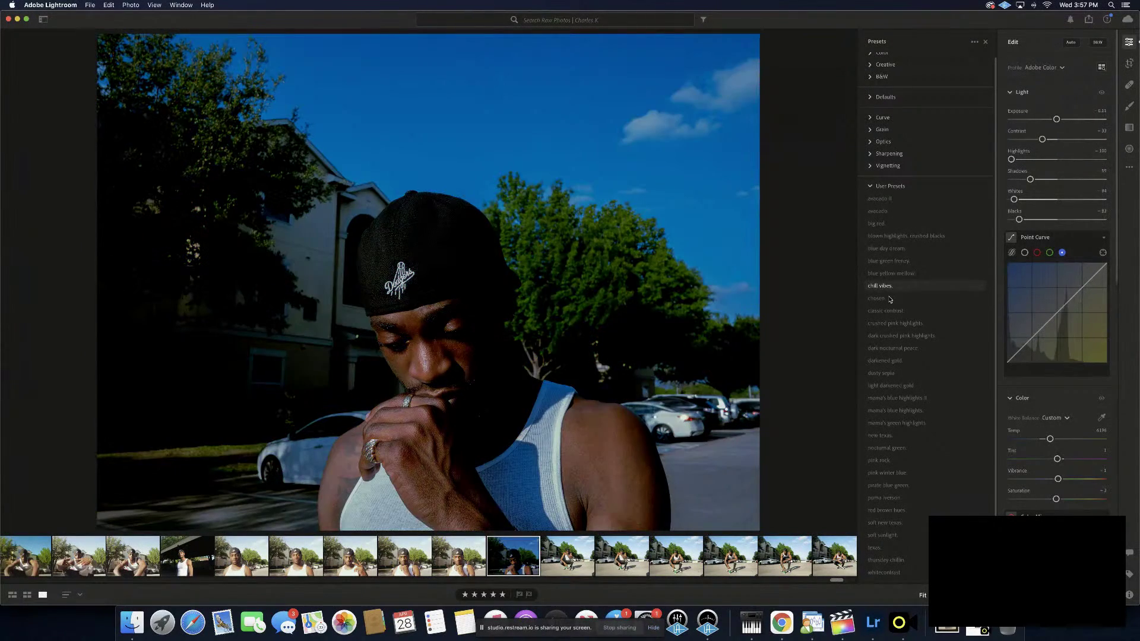
left_click(890, 299)
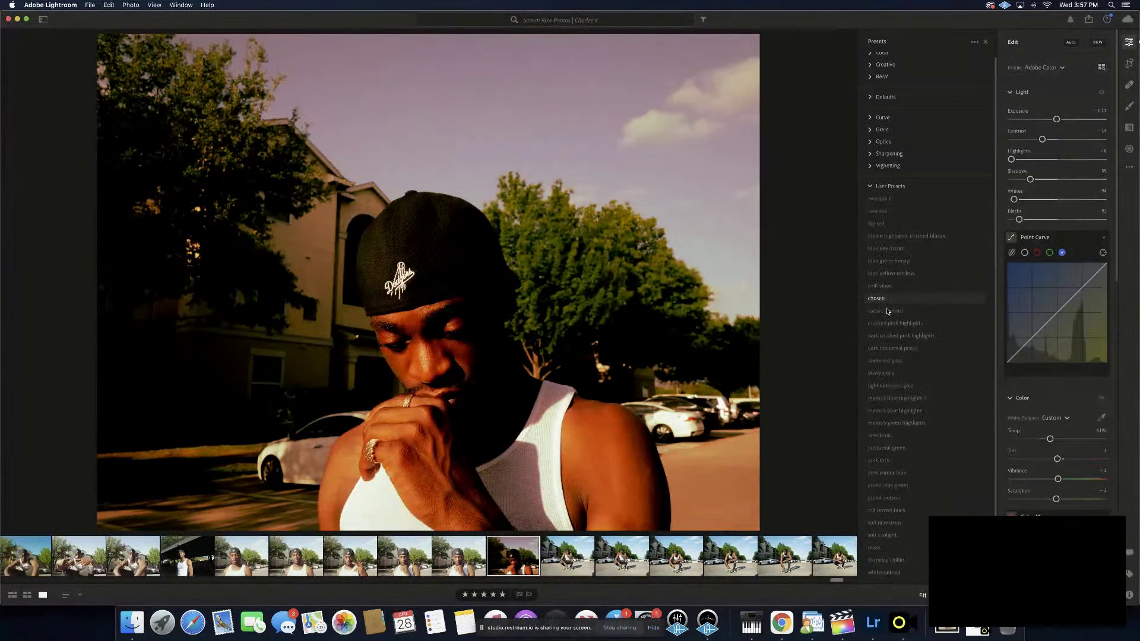
left_click(888, 311)
left_click(888, 324)
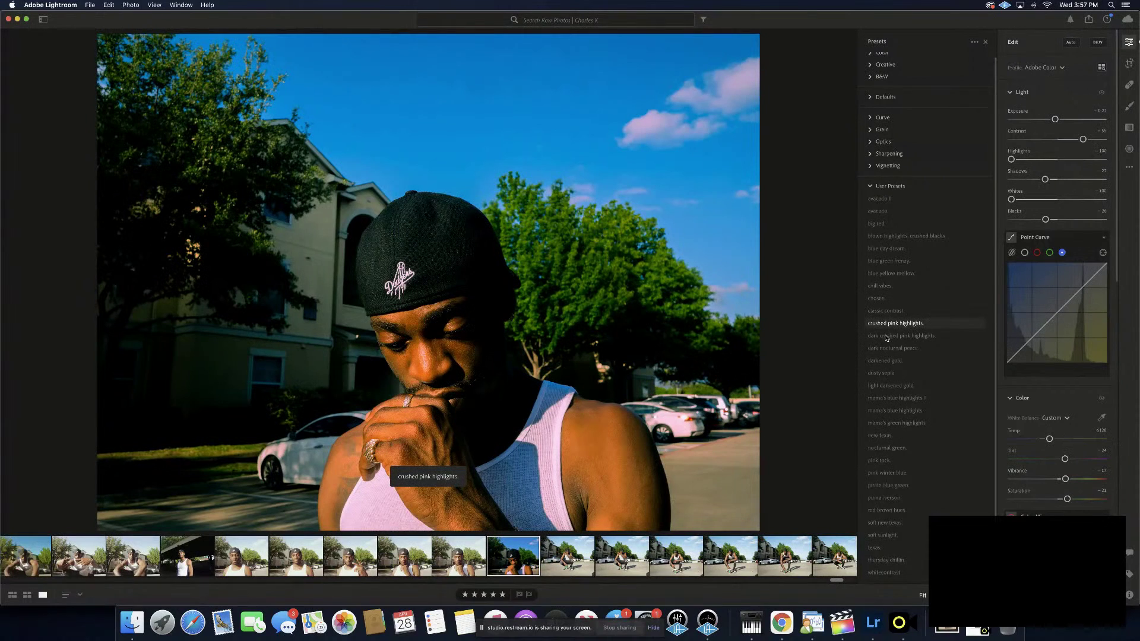
left_click(886, 337)
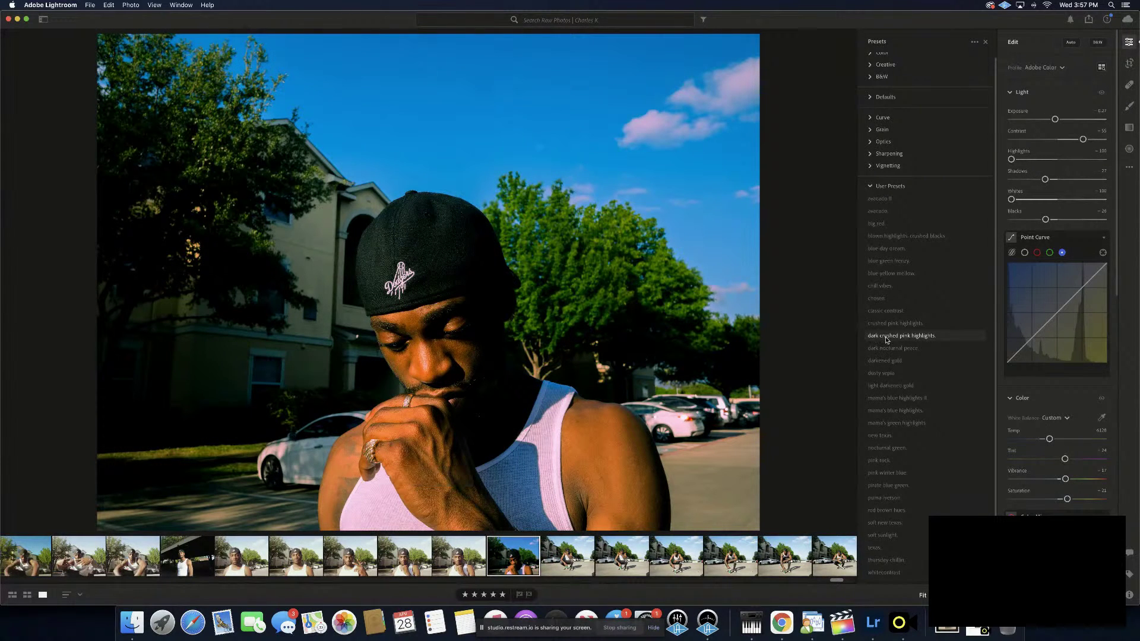
left_click(886, 347)
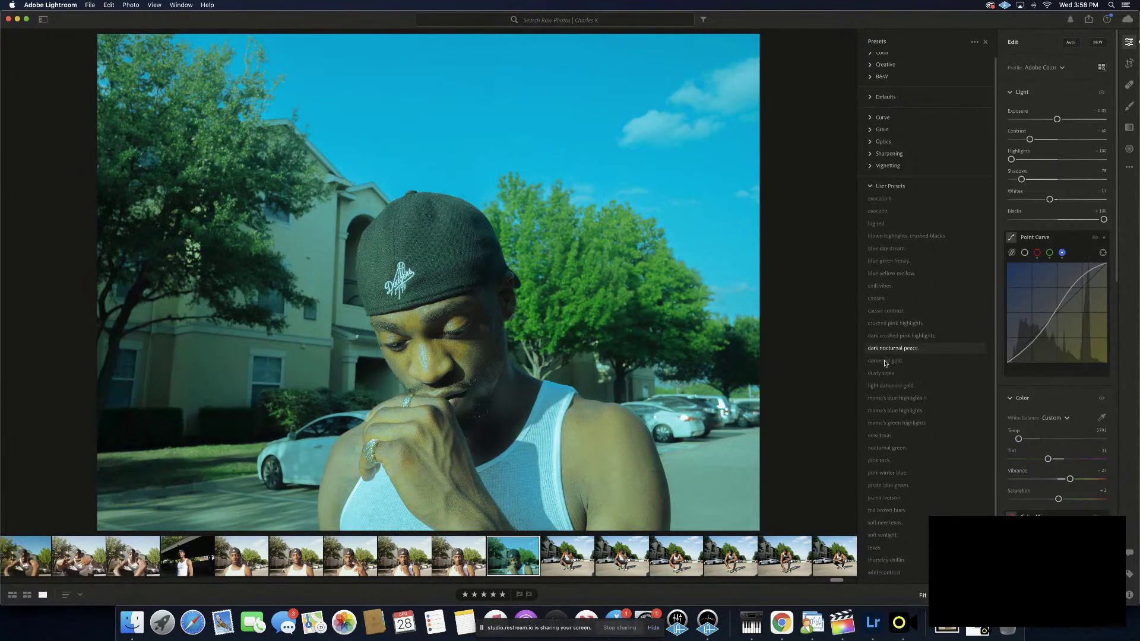
left_click(885, 361)
left_click(887, 373)
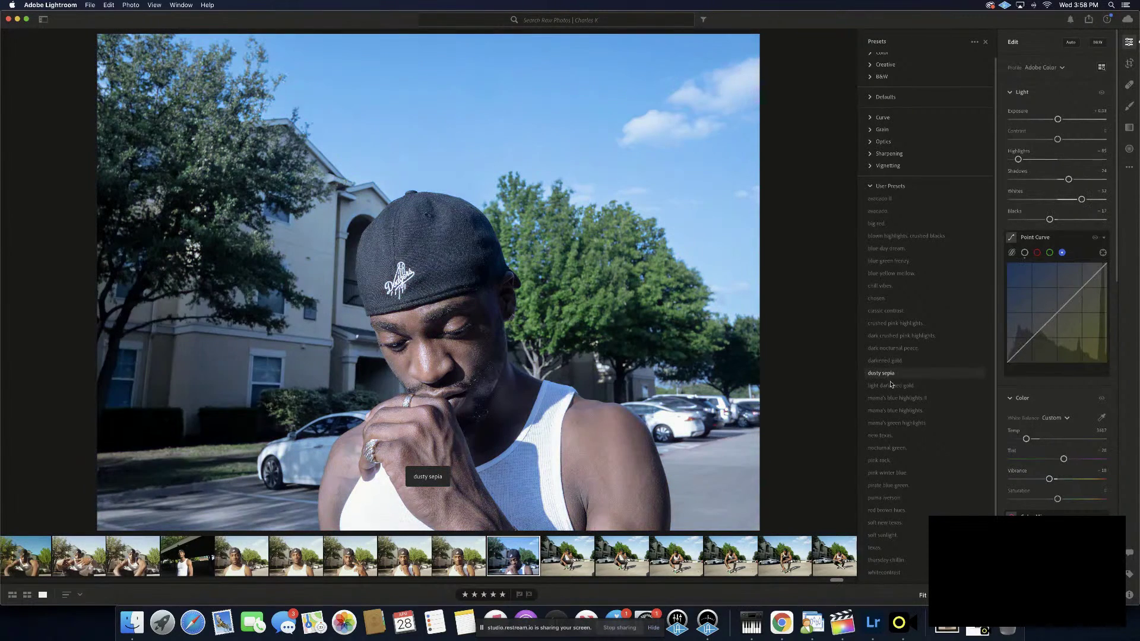
left_click(894, 385)
left_click(915, 399)
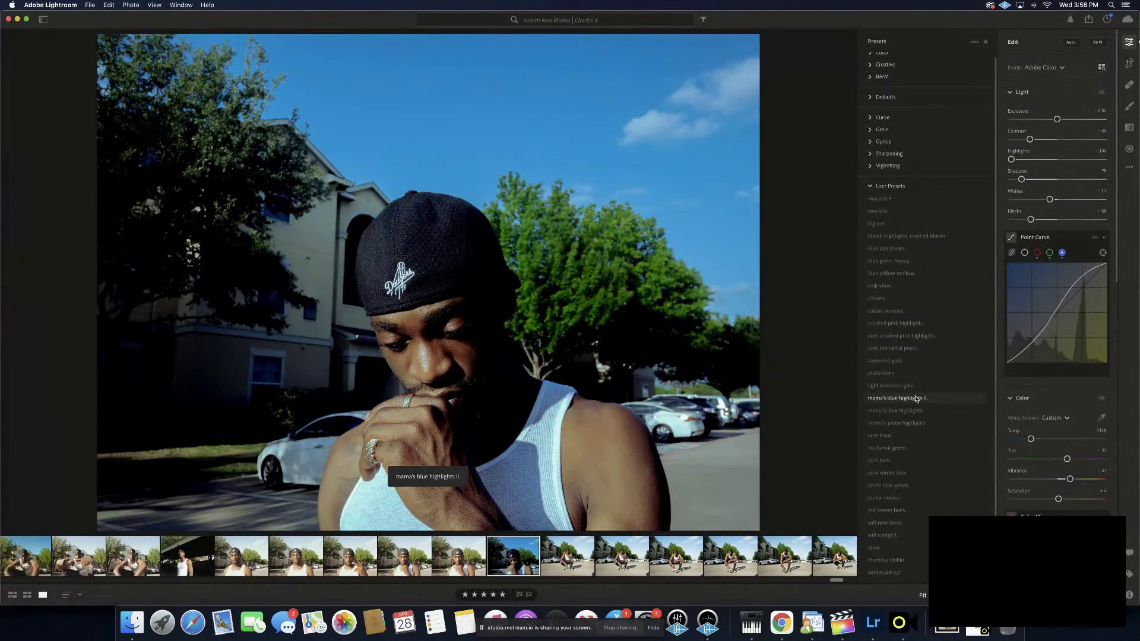
left_click(915, 411)
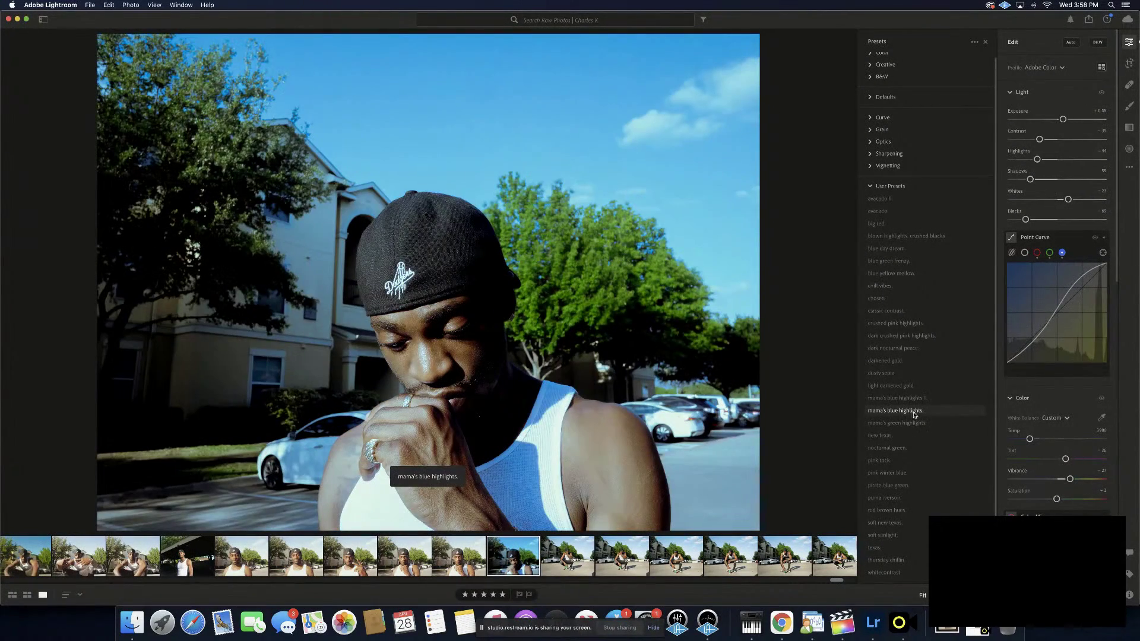
left_click(905, 435)
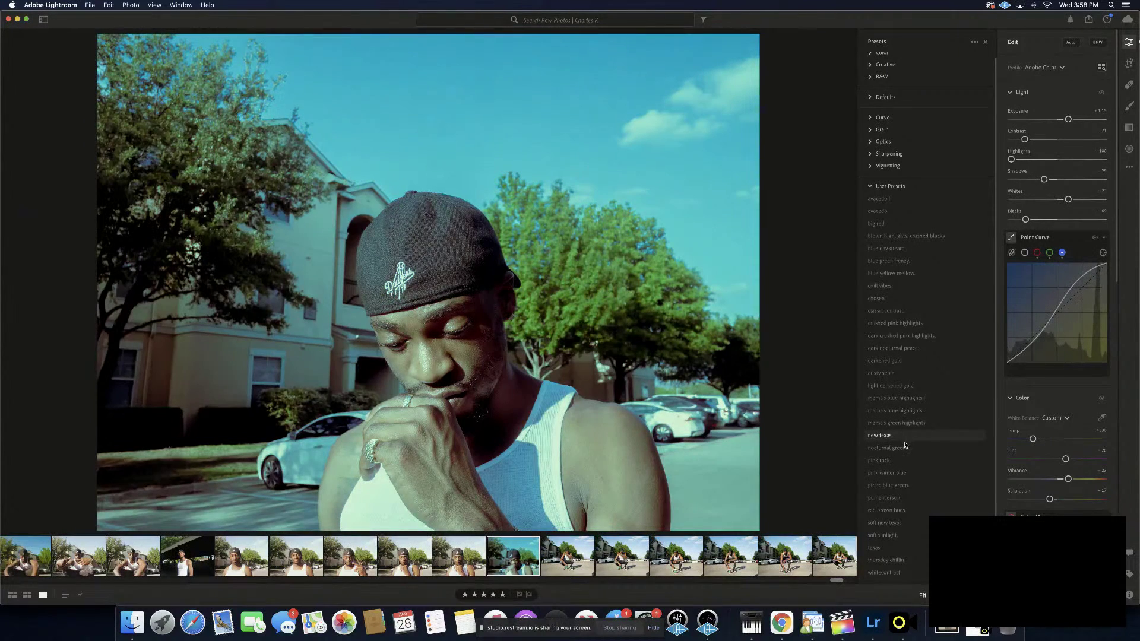
left_click(905, 448)
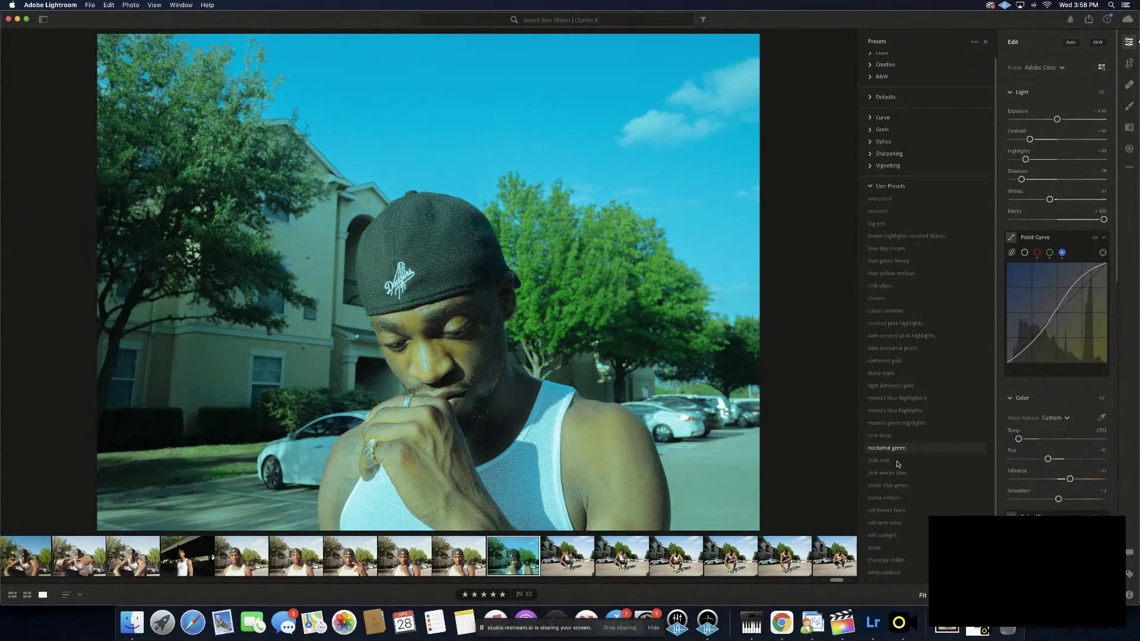
left_click(898, 461)
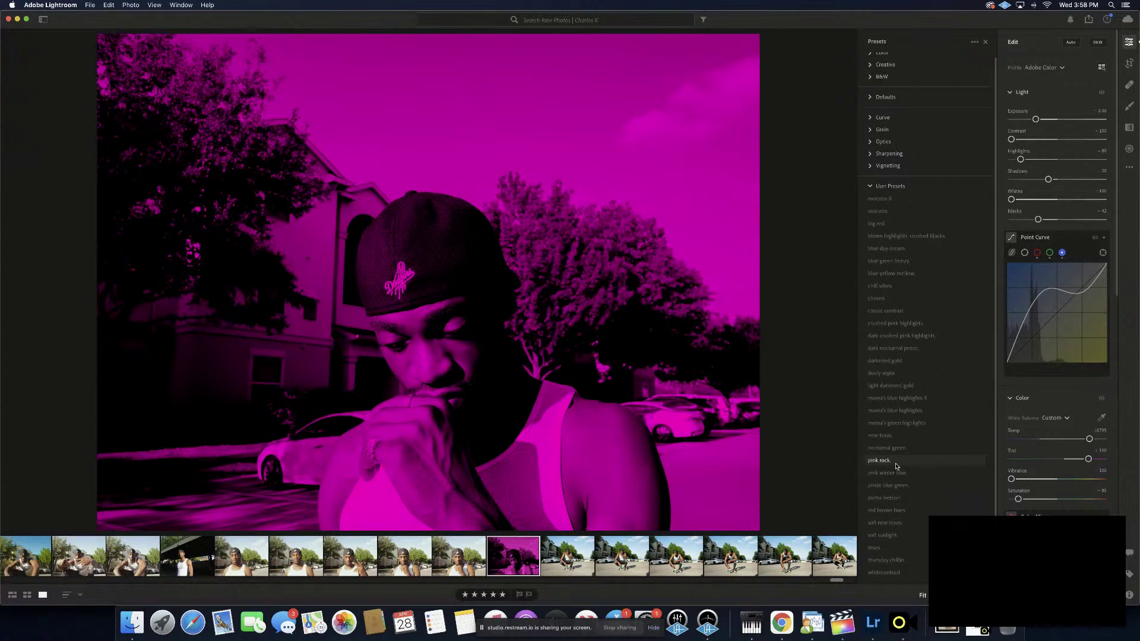
left_click(896, 486)
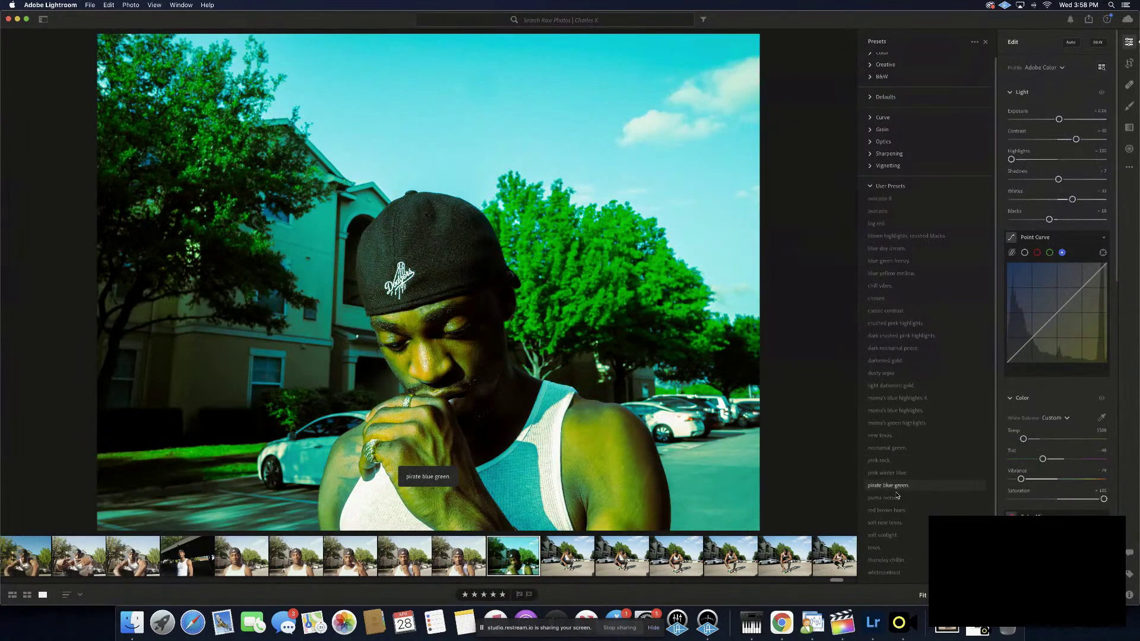
left_click(894, 499)
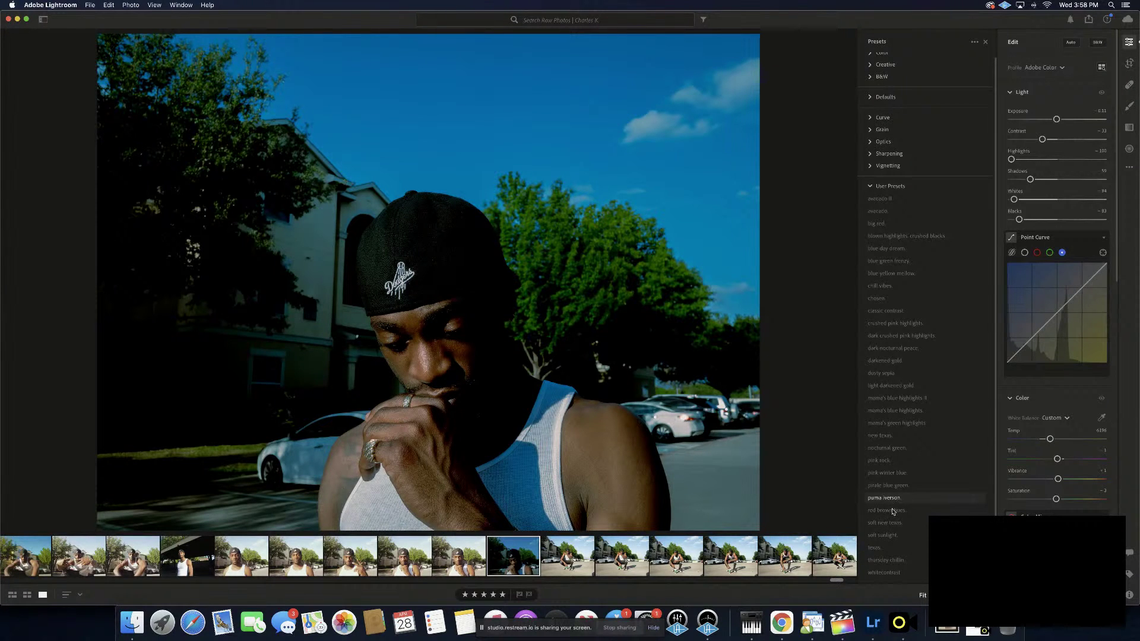
left_click(892, 511)
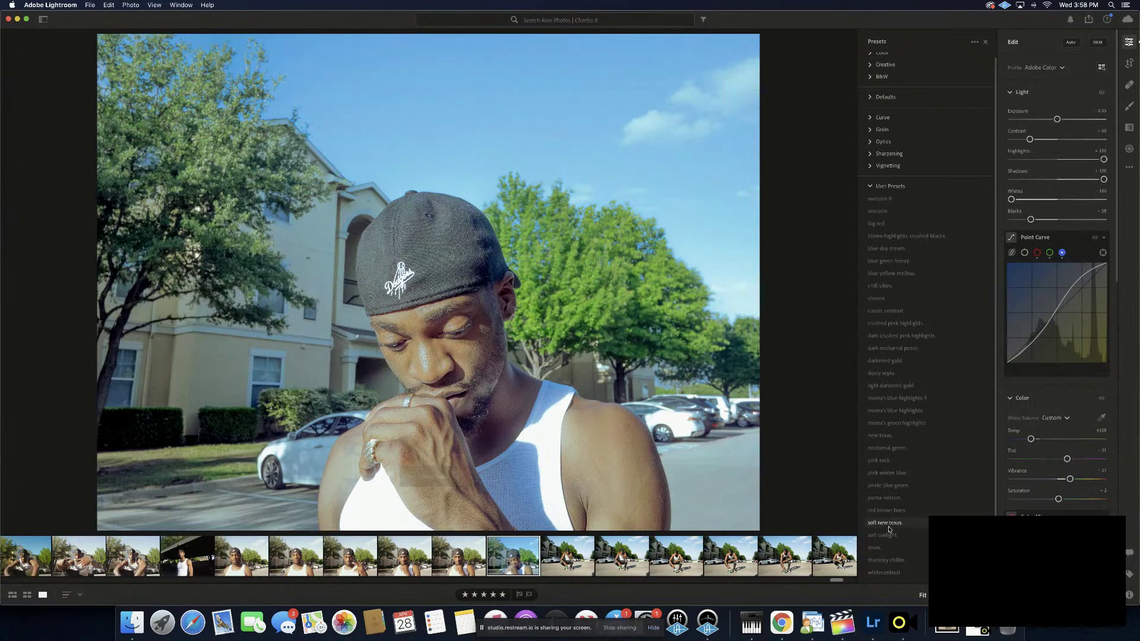
Compare the remaining user presets from soft new texas to the end of the list and apply thursday chillin to the looking-down portrait
left_click(889, 525)
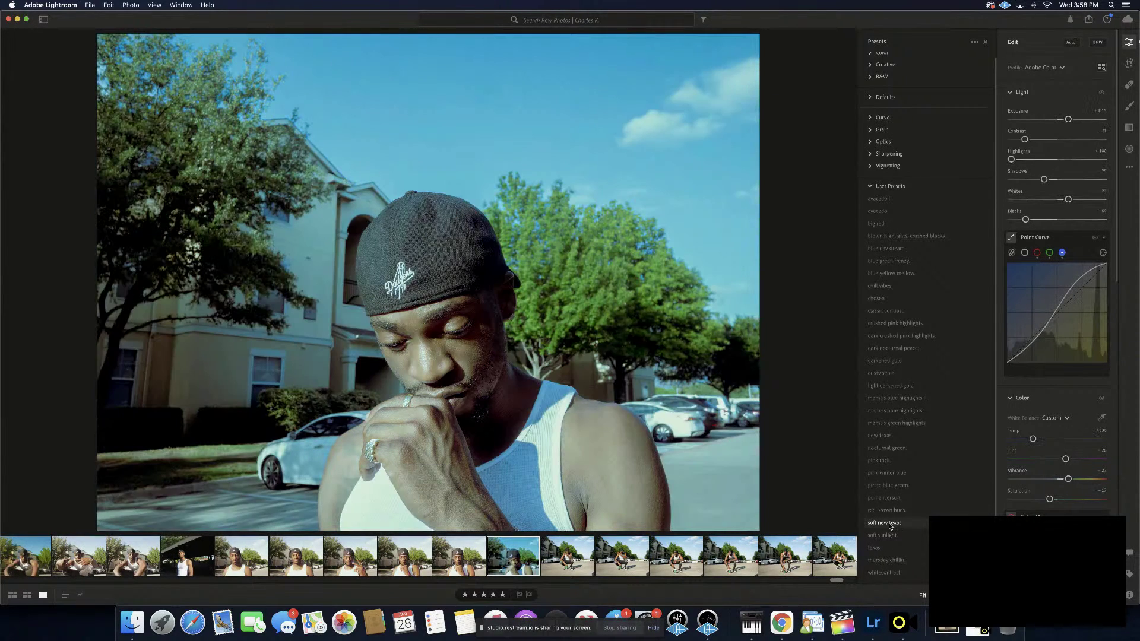
left_click(889, 538)
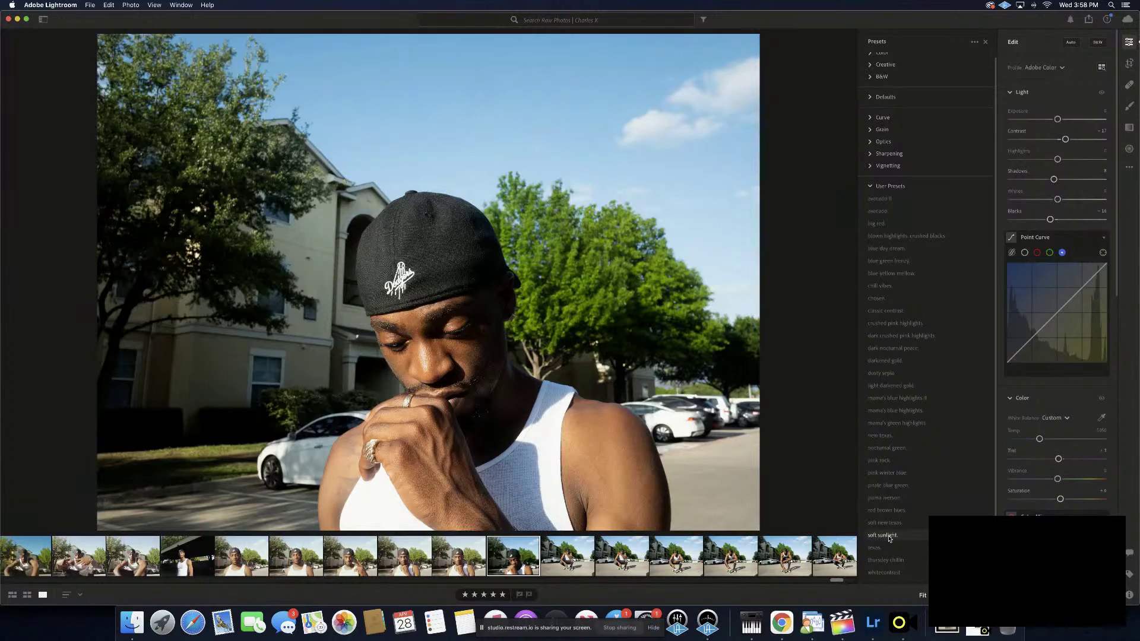
left_click(889, 549)
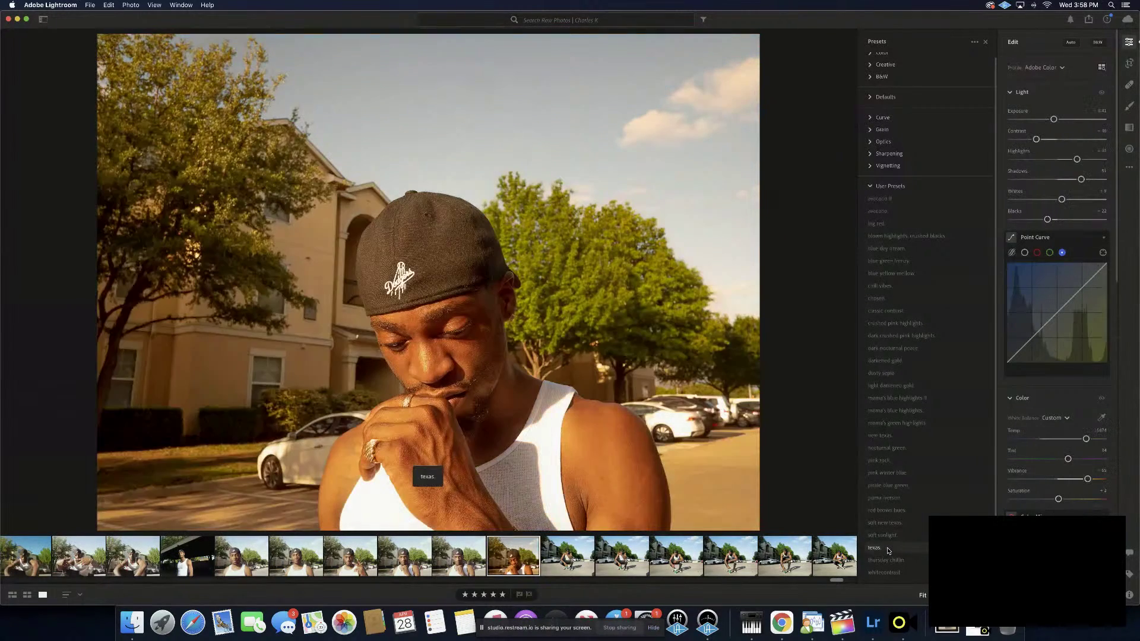
left_click(890, 560)
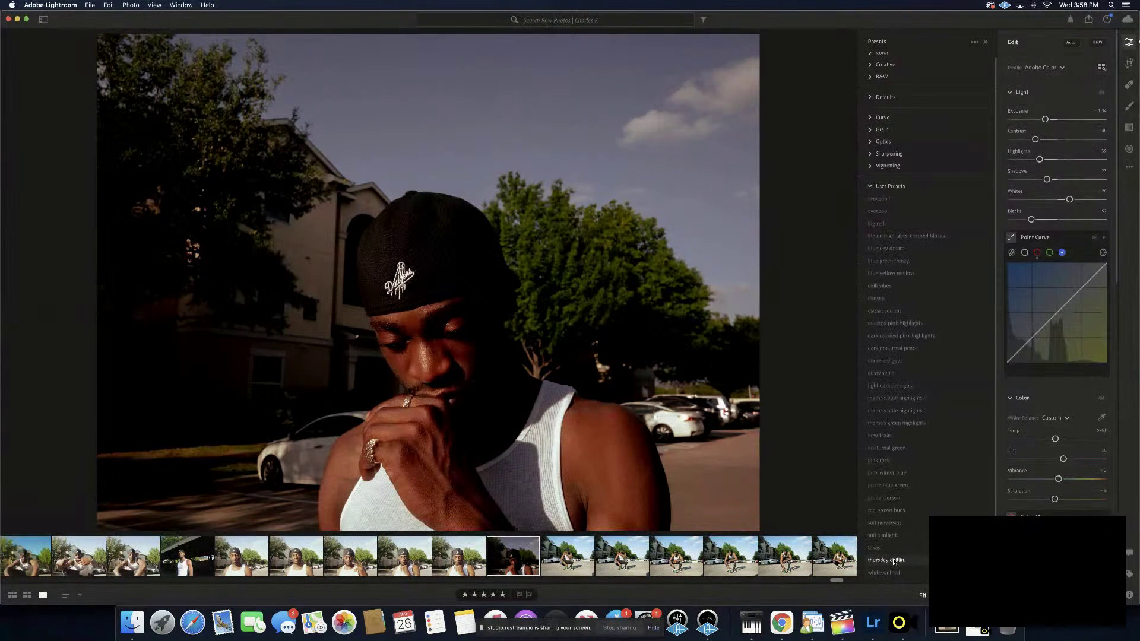
left_click(892, 567)
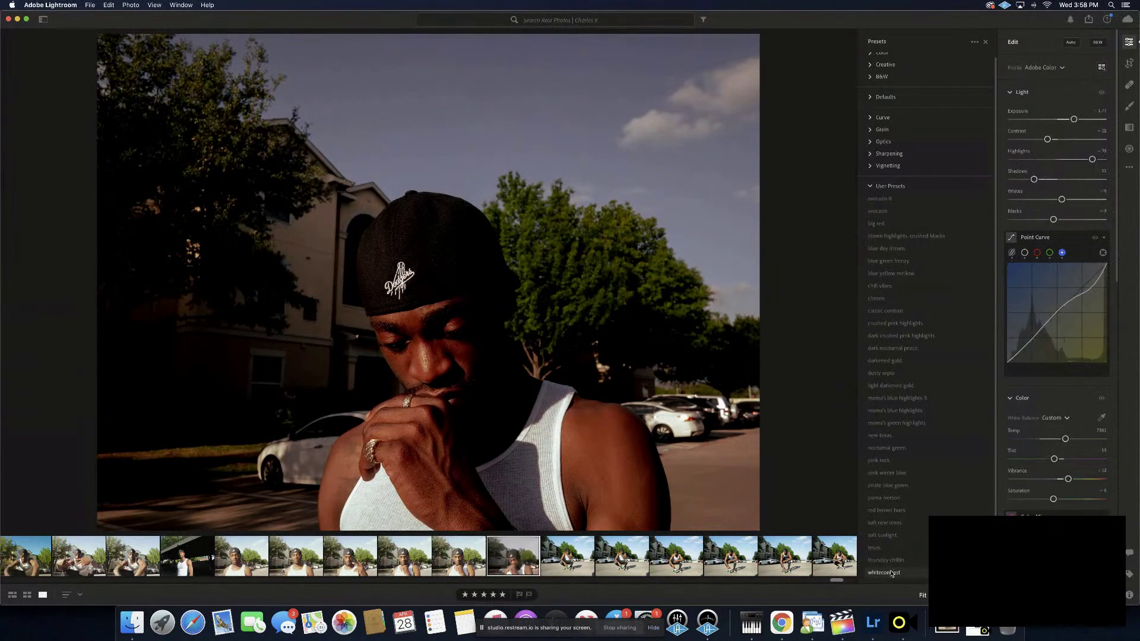
left_click(893, 561)
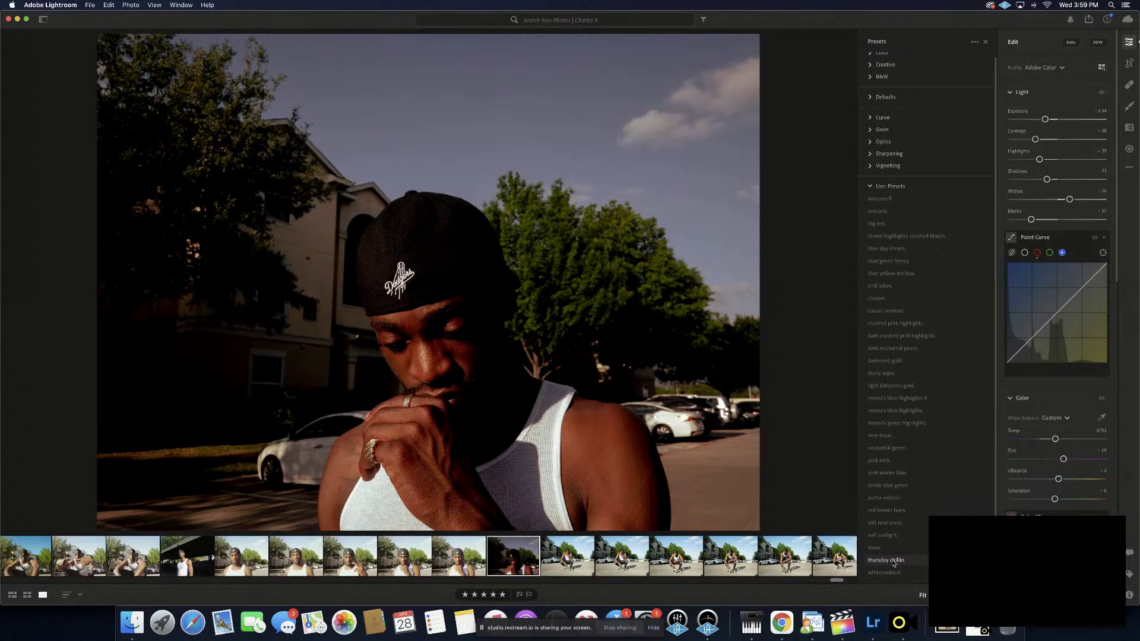
left_click(894, 561)
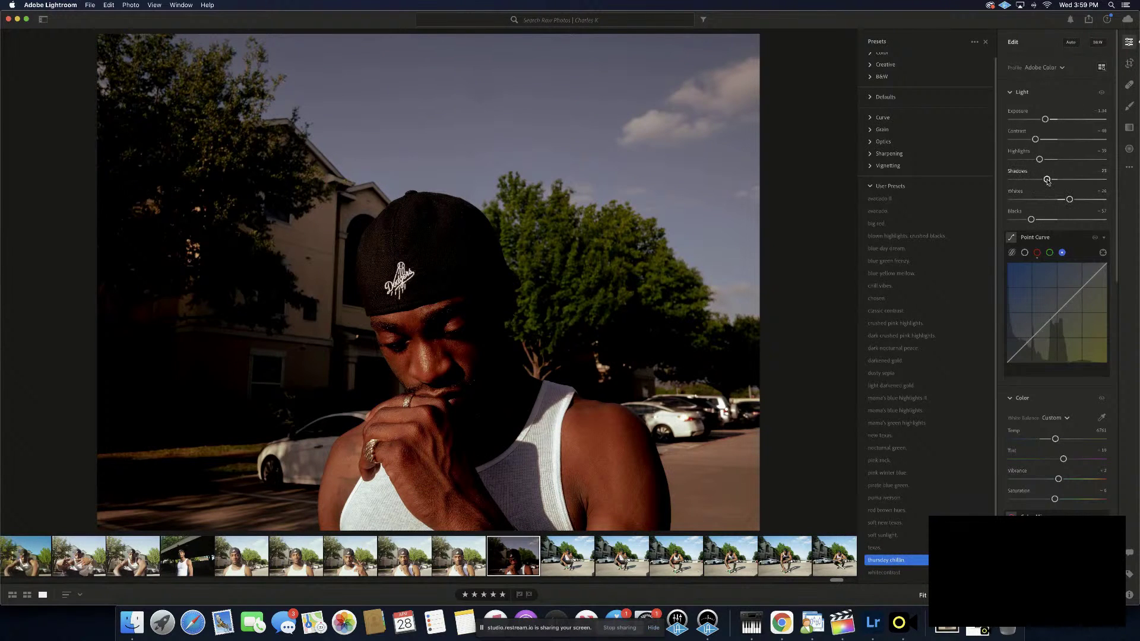
Raise the looking-down portrait's Blacks to about -18, lower Shadows slightly and Contrast to about -55, and test brighter Shadows and Exposure before undoing each
left_click_drag(1048, 181, 1086, 180)
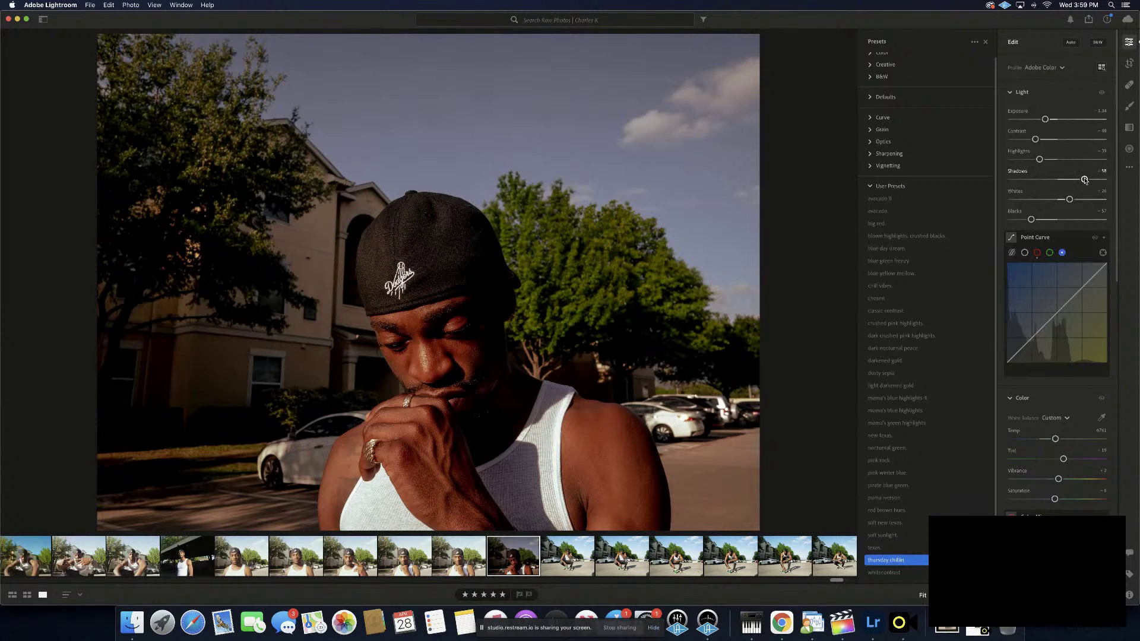
key("super+z")
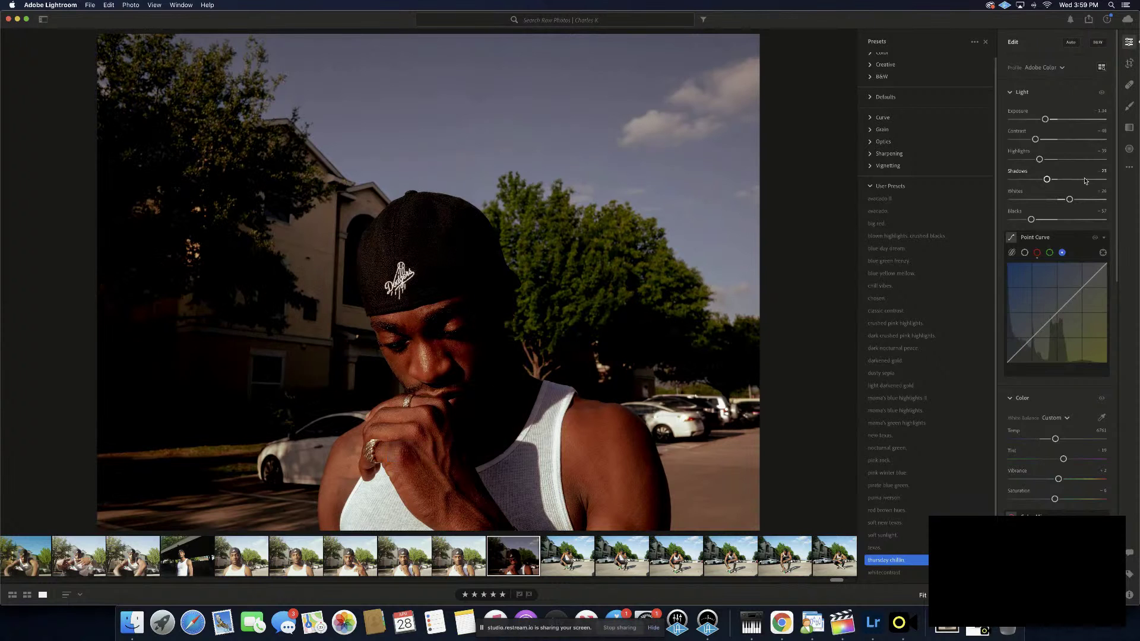
left_click_drag(1031, 219, 1049, 218)
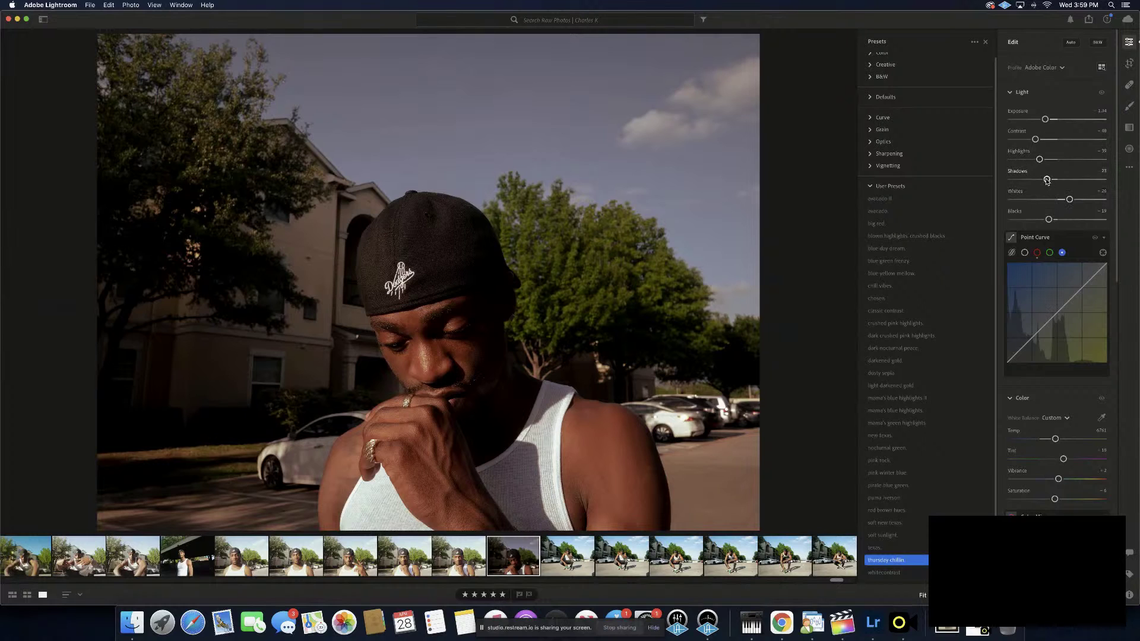
left_click_drag(1048, 180, 1045, 180)
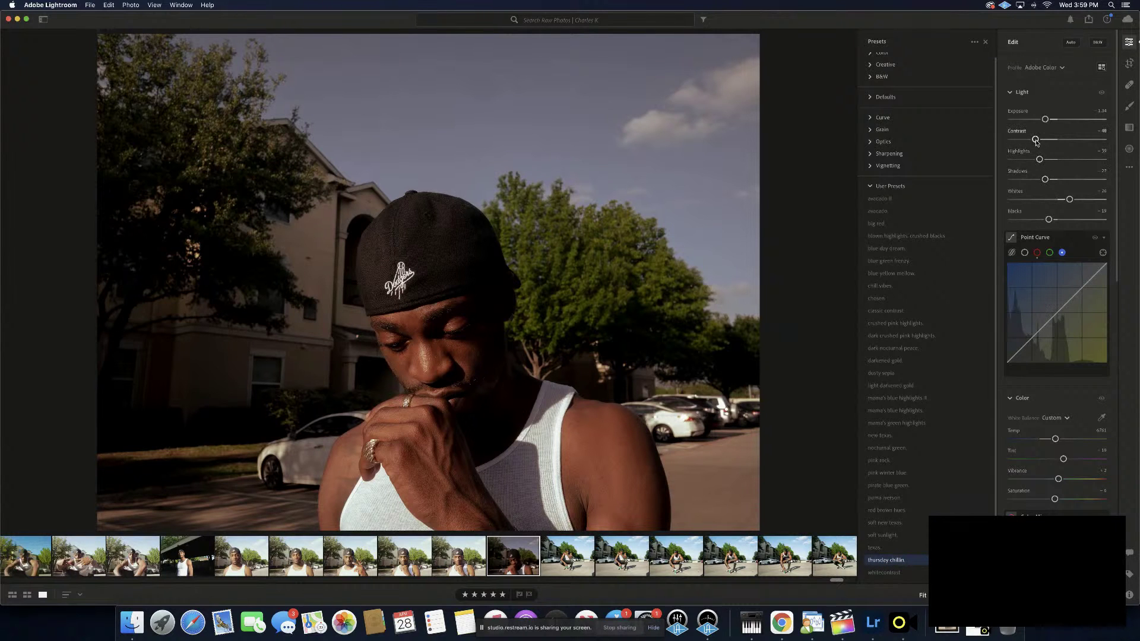
left_click_drag(1036, 141, 1028, 141)
left_click_drag(1031, 140, 1032, 140)
left_click_drag(1049, 220, 1049, 221)
left_click_drag(1049, 220, 1050, 220)
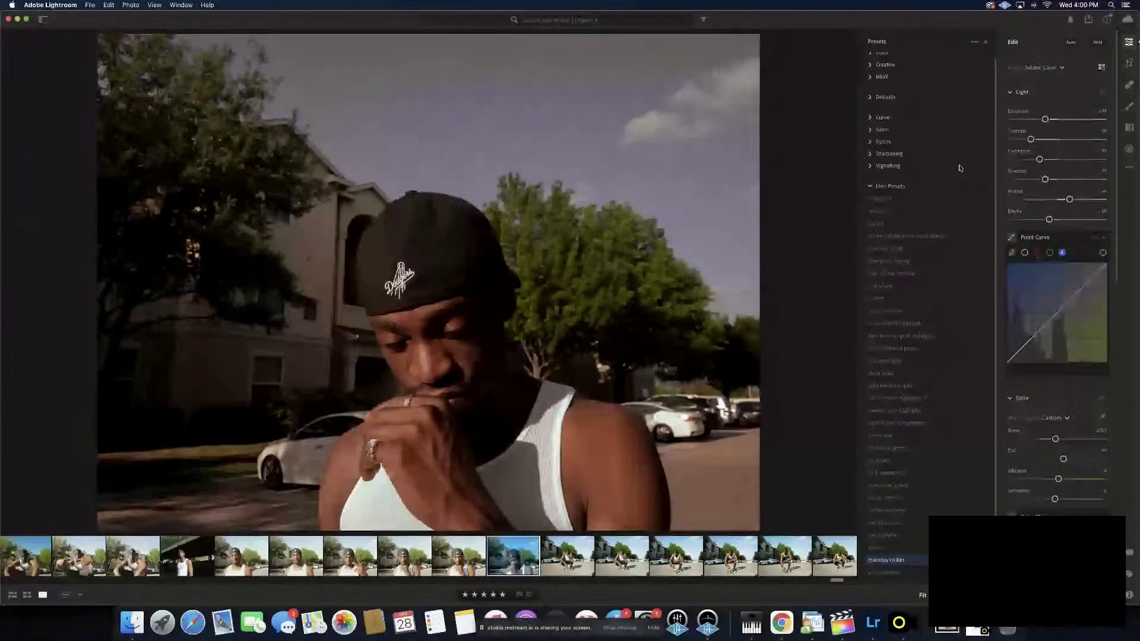
left_click_drag(1045, 120, 1054, 121)
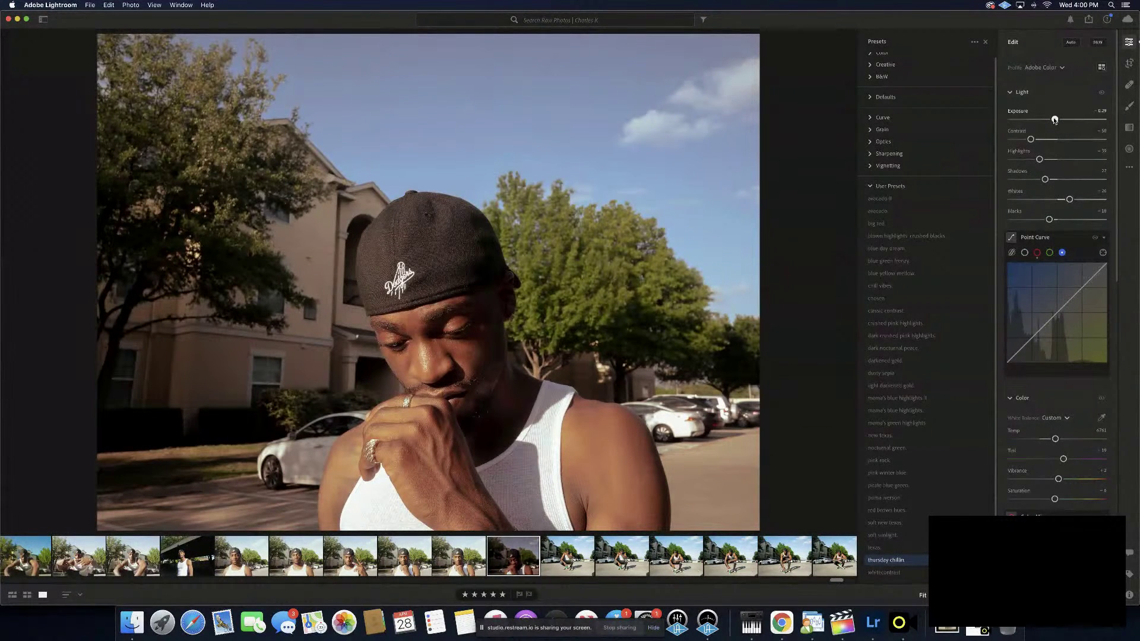
key("super+z")
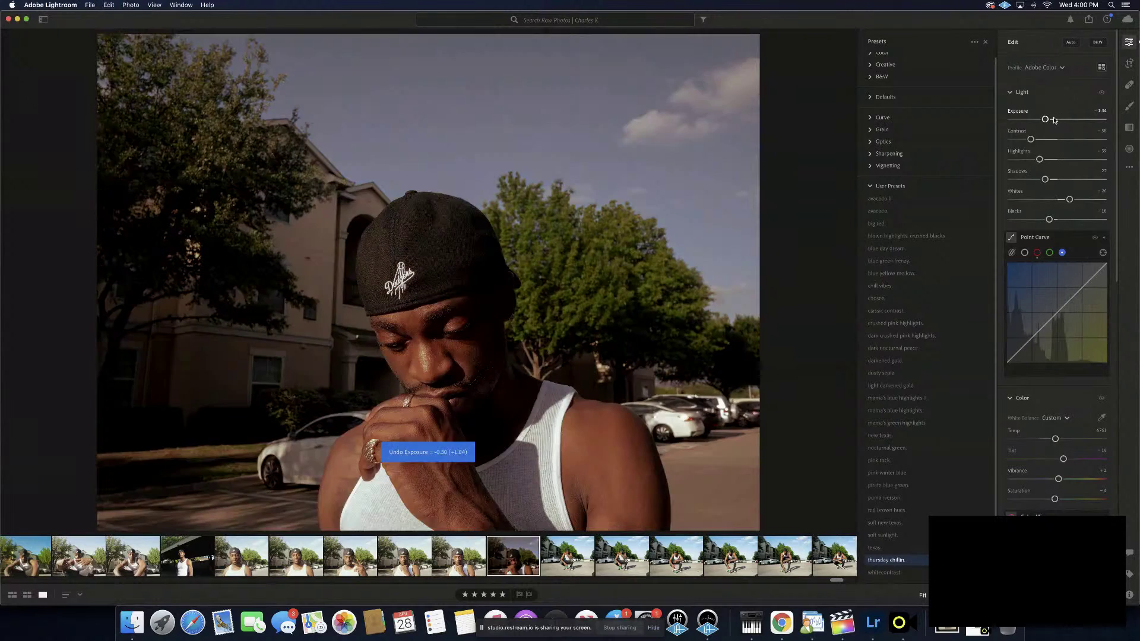
Preview other user presets on the looking-down portrait, including big red, chosen, dark crushed pink highlights, pink winter blue and pirate blue green
left_click(913, 225)
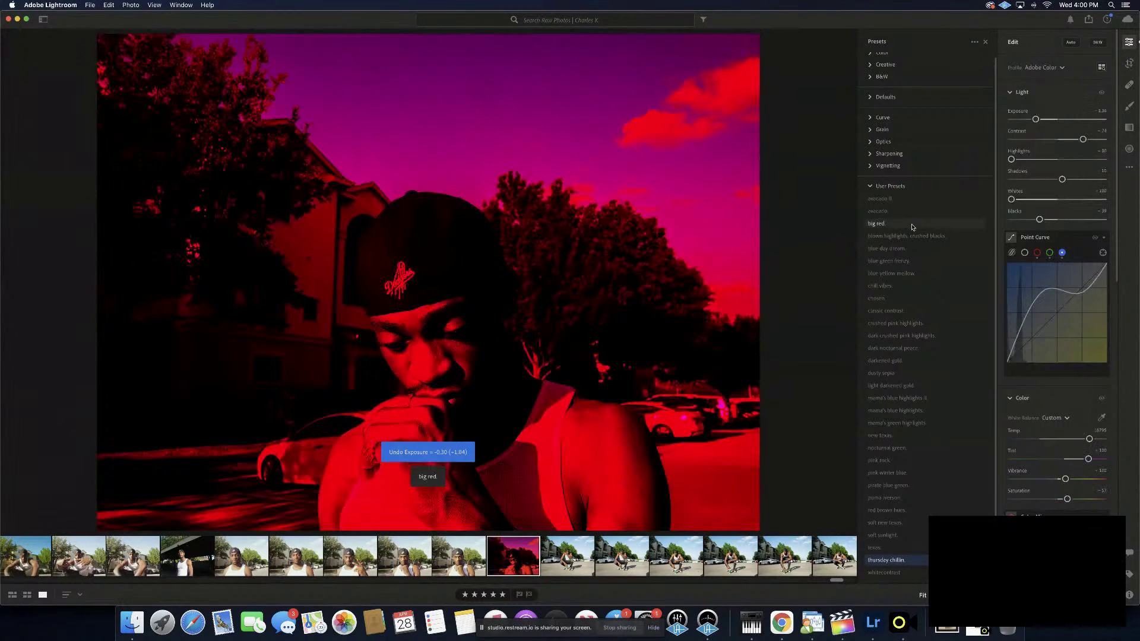
left_click(907, 300)
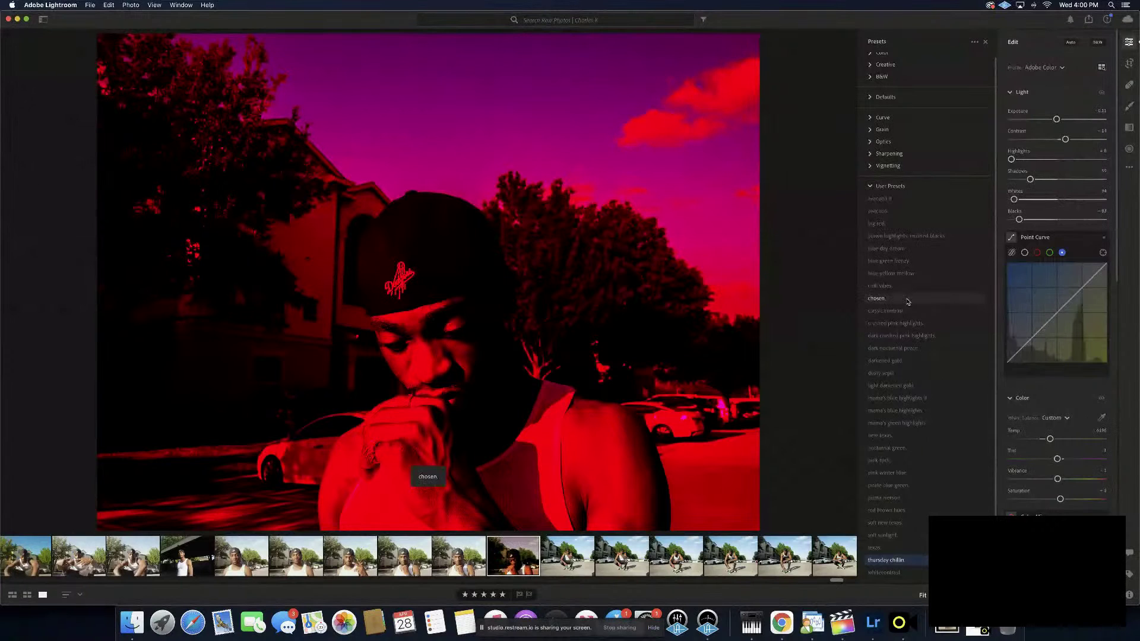
left_click(905, 336)
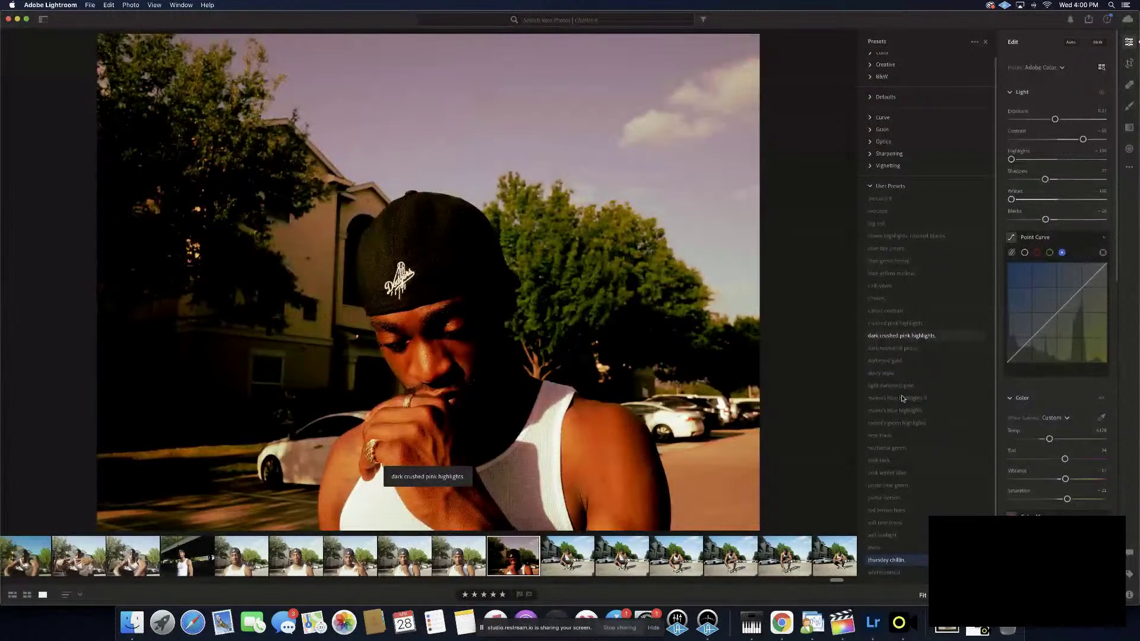
left_click(904, 399)
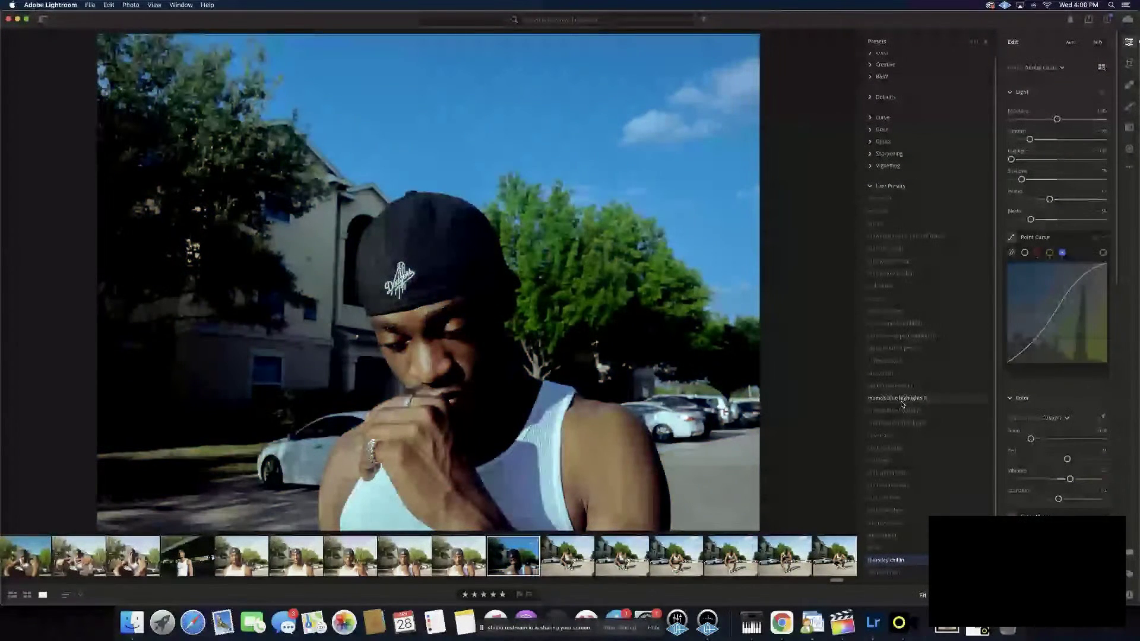
left_click(901, 411)
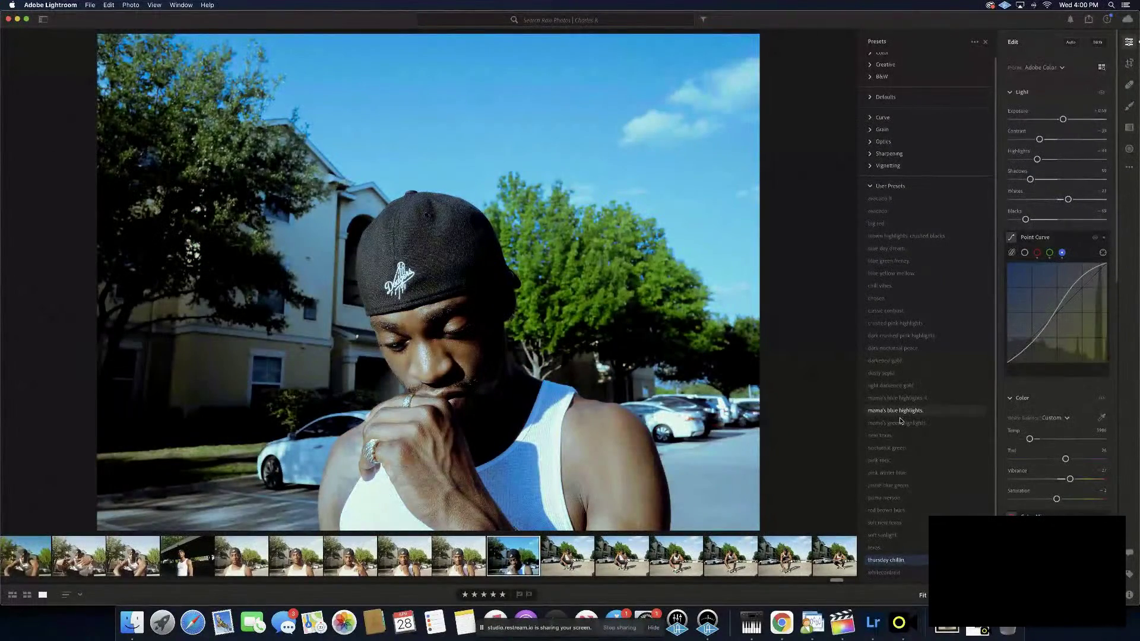
left_click(901, 412)
left_click(899, 435)
left_click(896, 462)
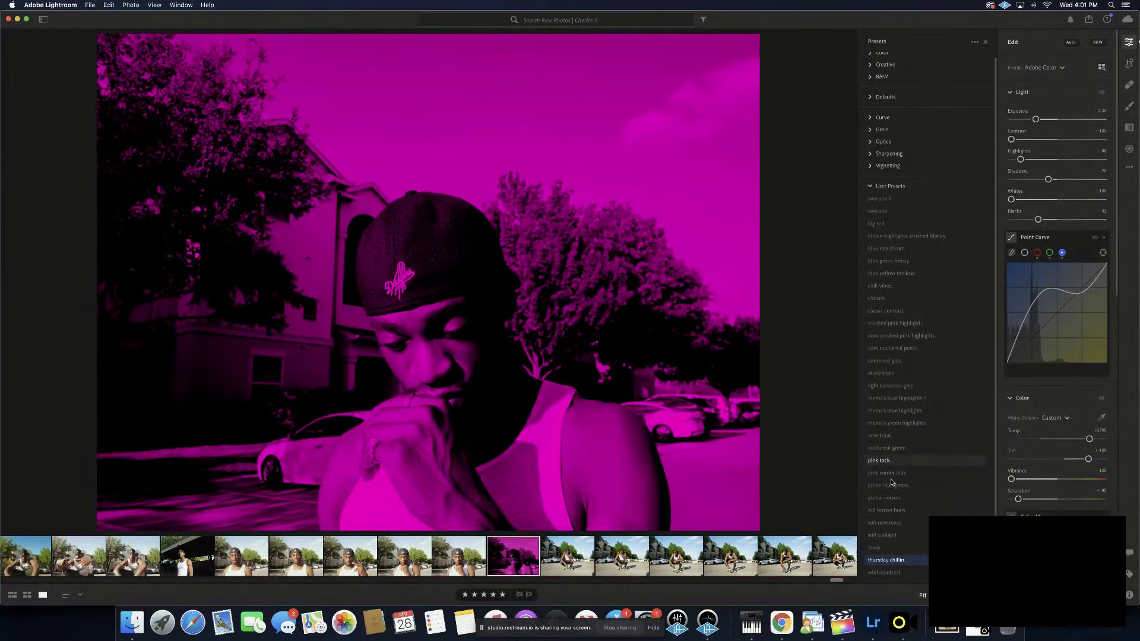
left_click(892, 475)
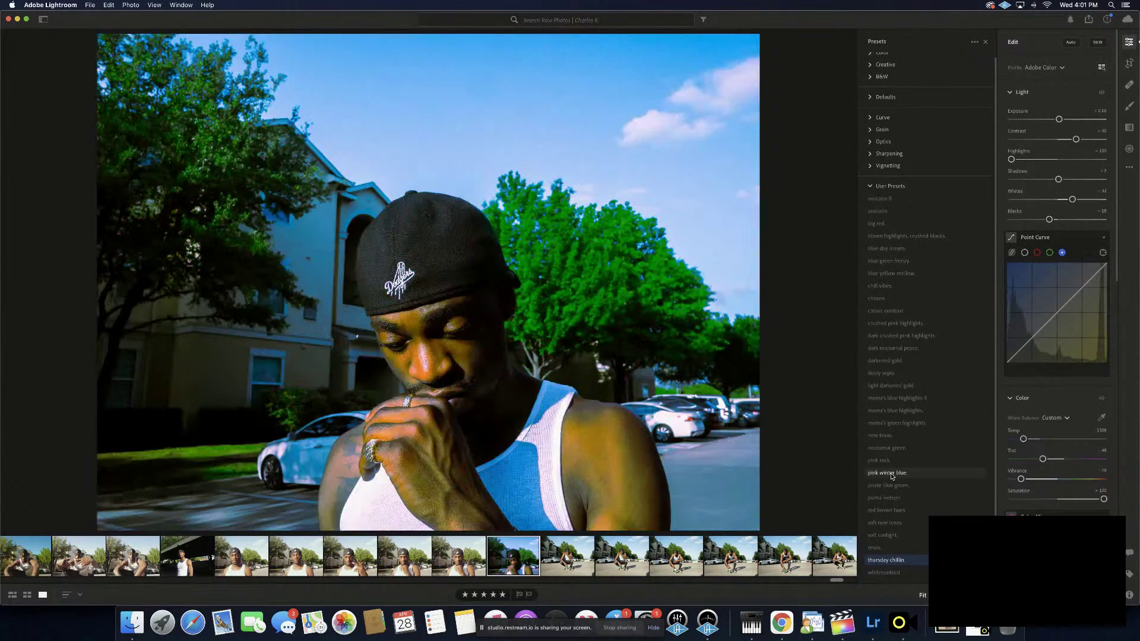
left_click(889, 497)
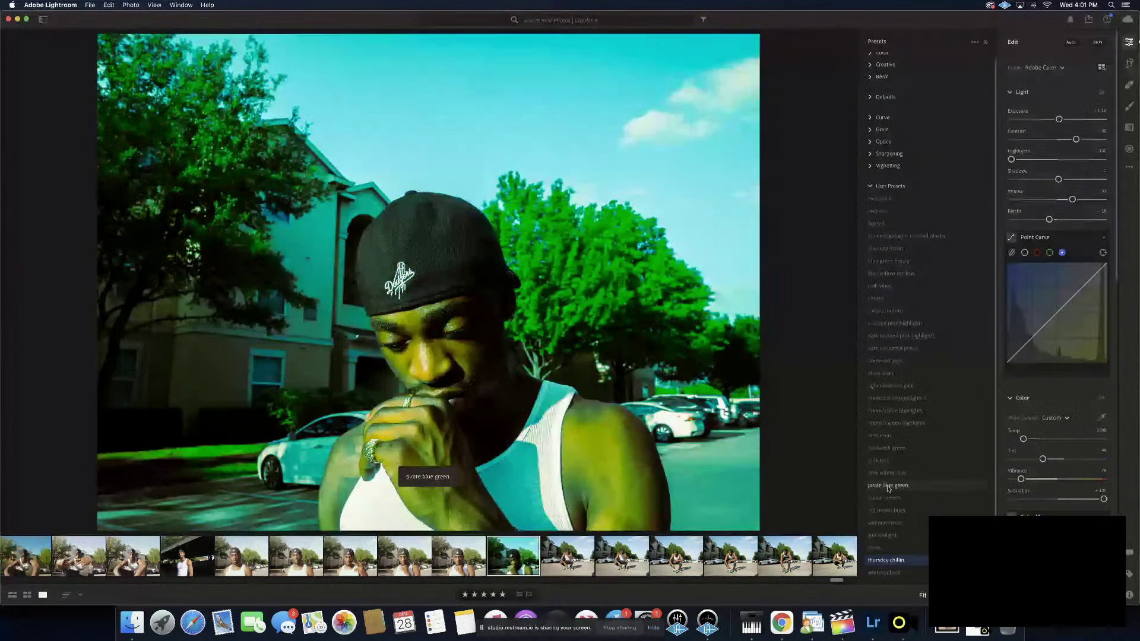
left_click(885, 523)
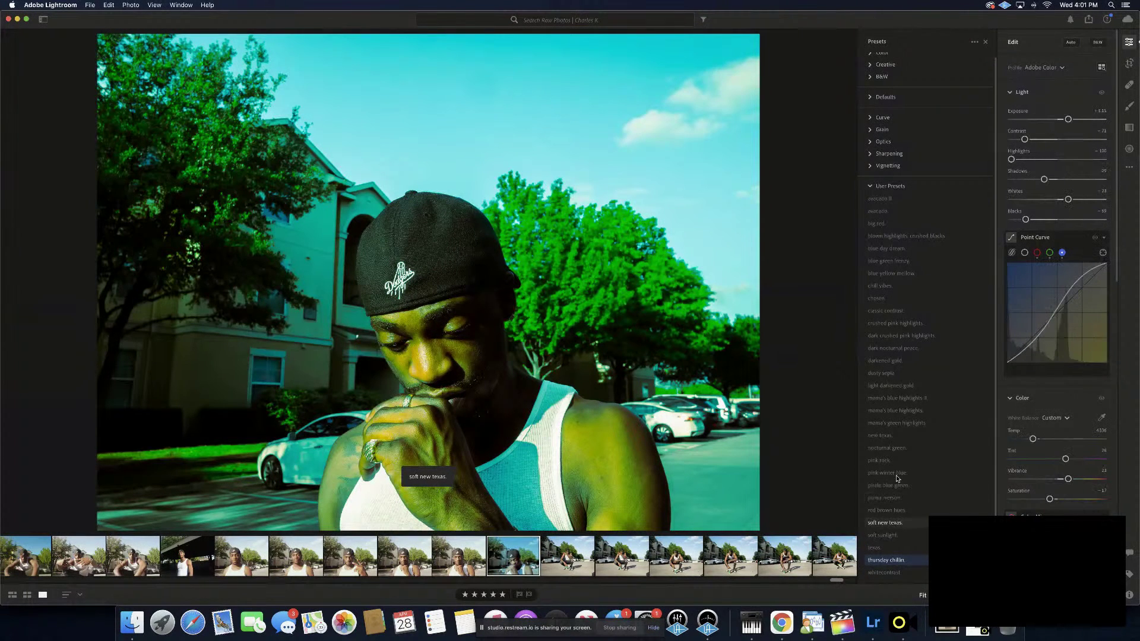
left_click(887, 461)
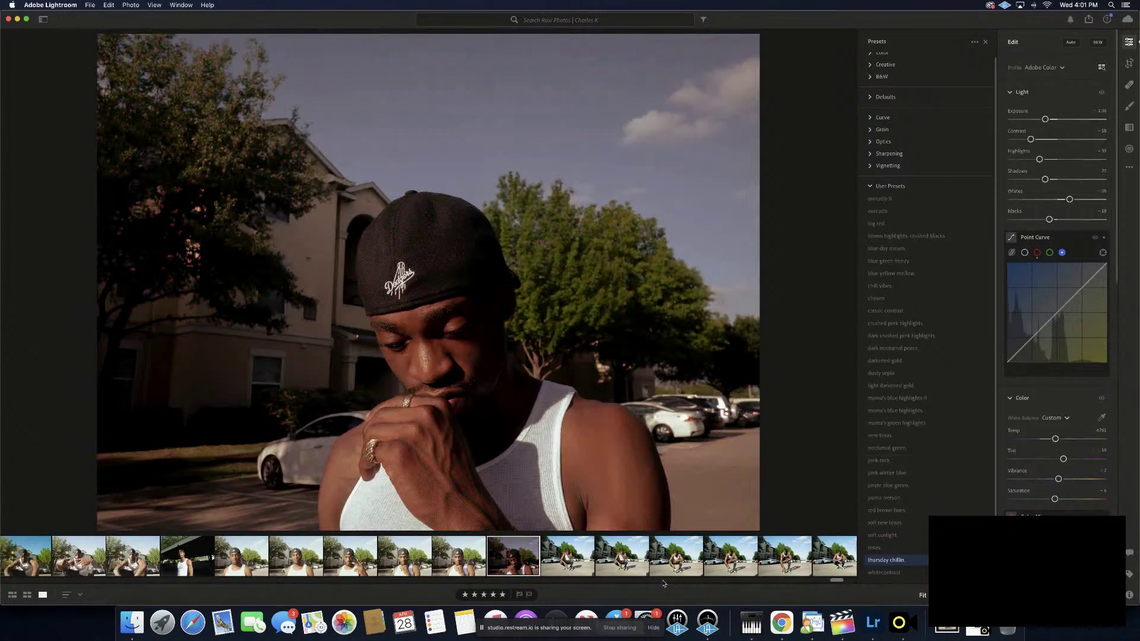
Copy the edit settings from the hand-gesture portrait and paste them onto the first crouching parking-lot photo
left_click(592, 565)
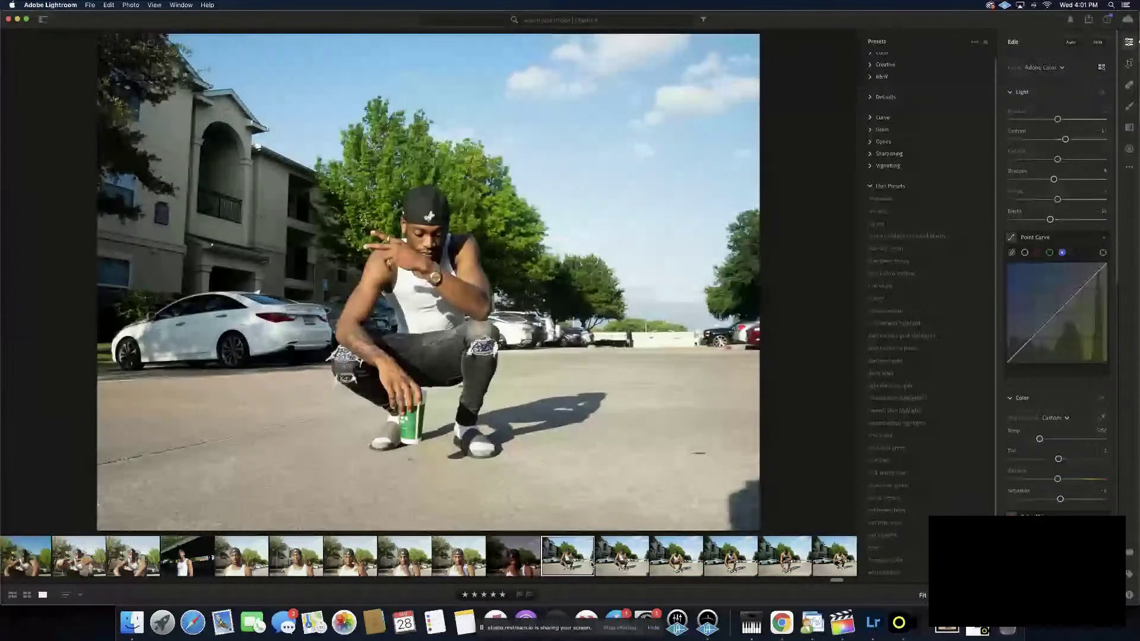
left_click(359, 561)
key("super+v")
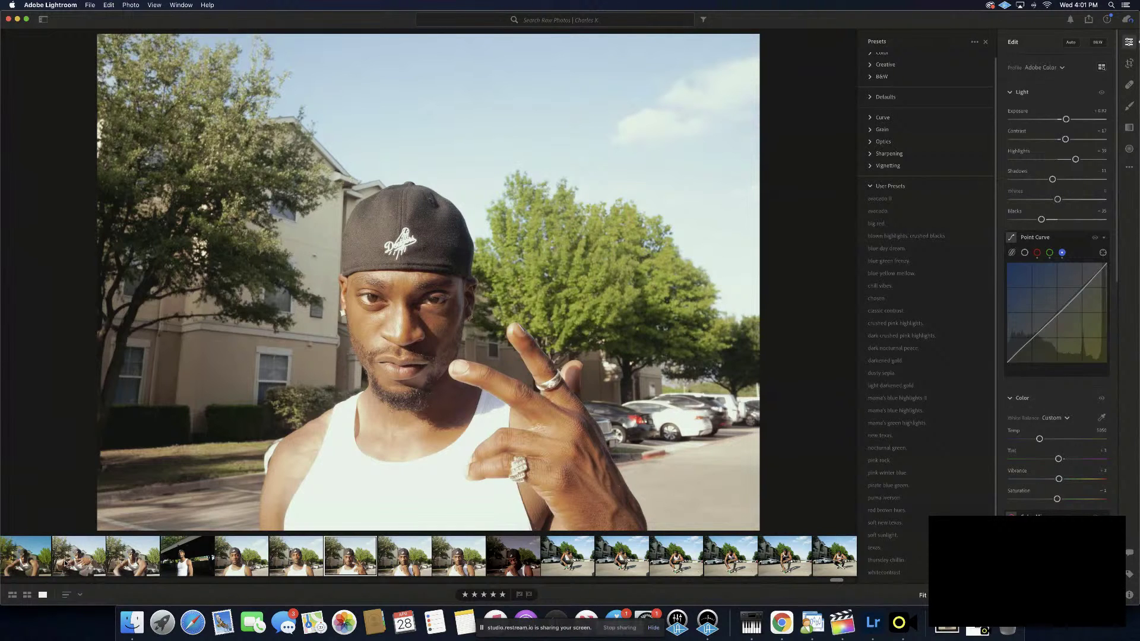
scroll(178, 556, "right", 5)
left_click(255, 561)
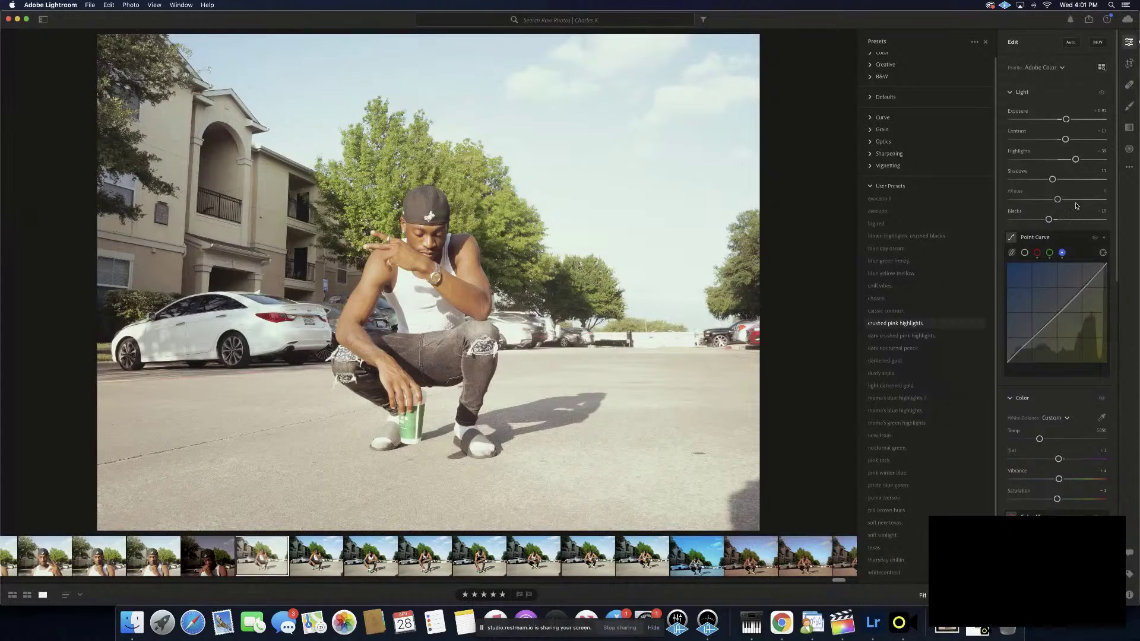
key("Up")
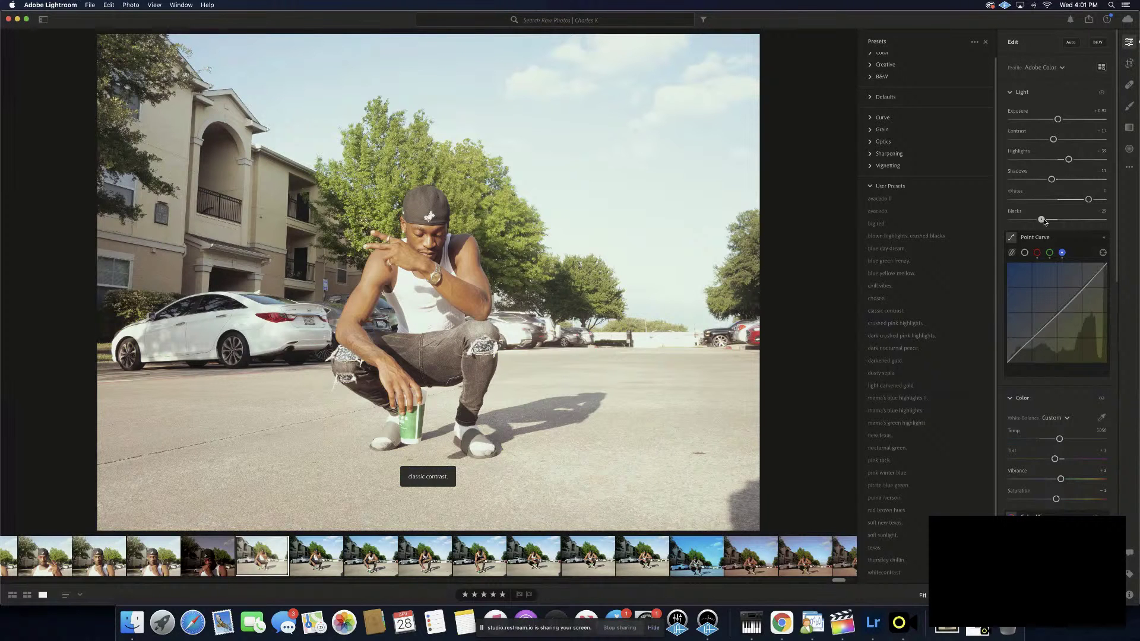
Lower the Blacks of the first crouching photo to about -54
left_click_drag(1042, 220, 1033, 220)
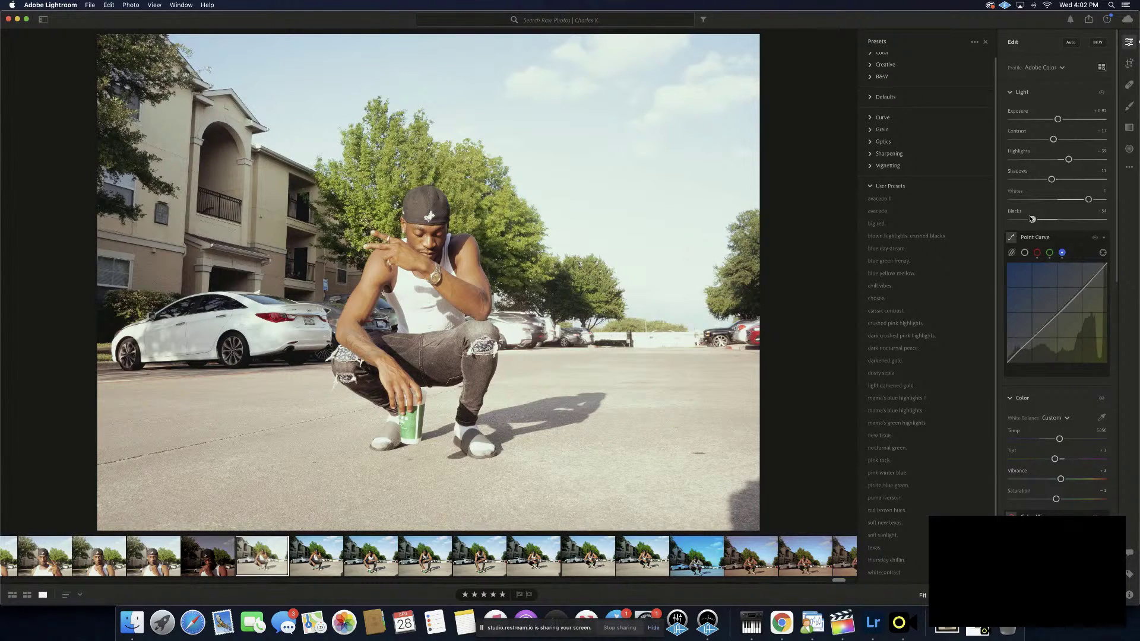
left_click_drag(1032, 219, 1036, 219)
mouse_move(1036, 218)
left_mouse_down()
mouse_move(1021, 220)
mouse_move(1031, 217)
left_mouse_up()
left_click_drag(1030, 218, 1032, 219)
left_click(877, 224)
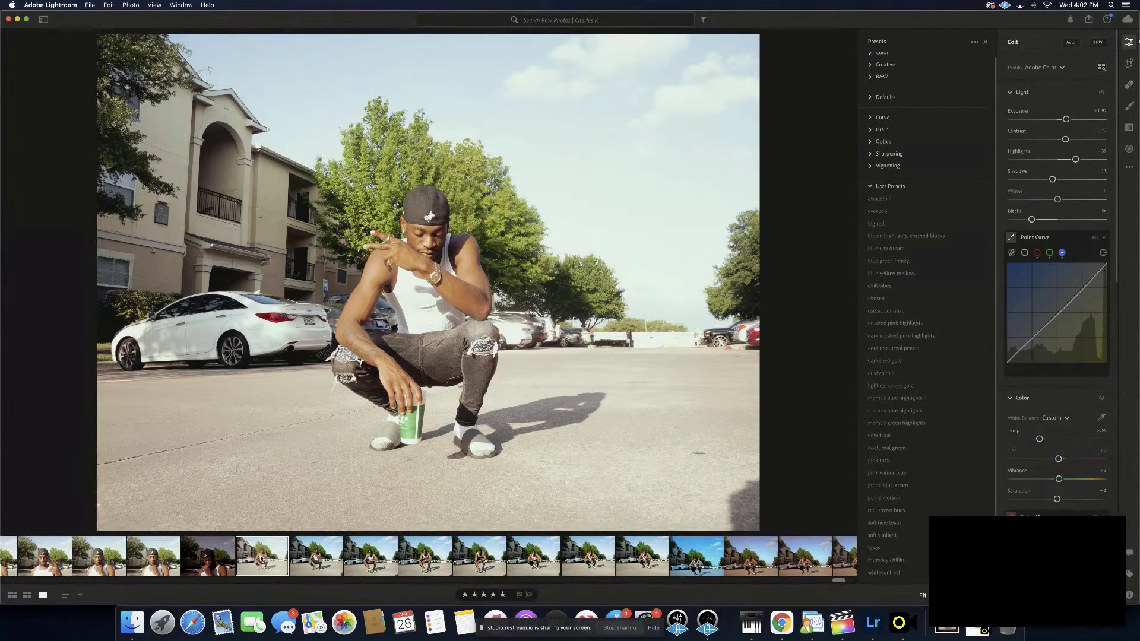
Copy the first crouching photo's edit settings and paste them onto the second crouching photo
key("super+c")
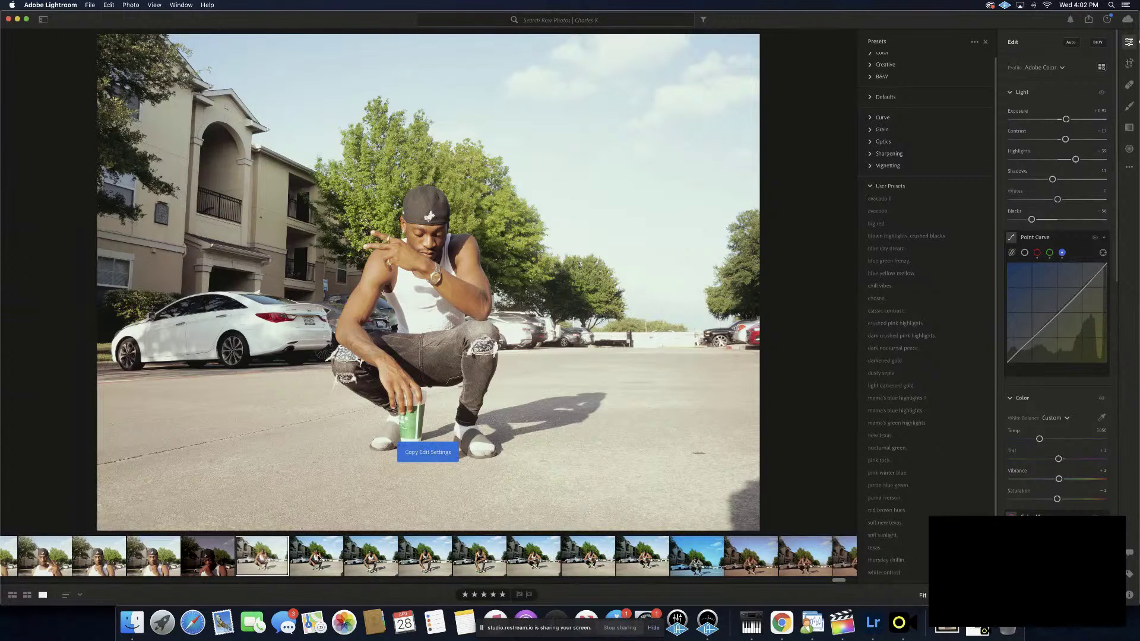
left_click(319, 558)
key("super+v")
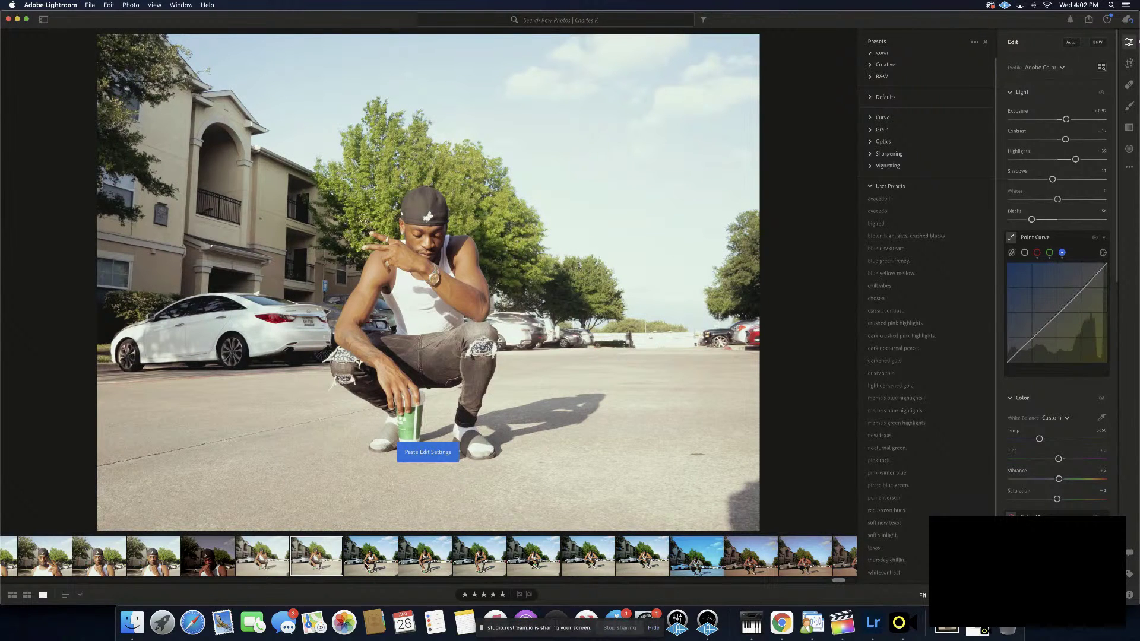
Paste the copied edit settings onto the third crouching photo and lower its Shadows to about -47
left_click(366, 566)
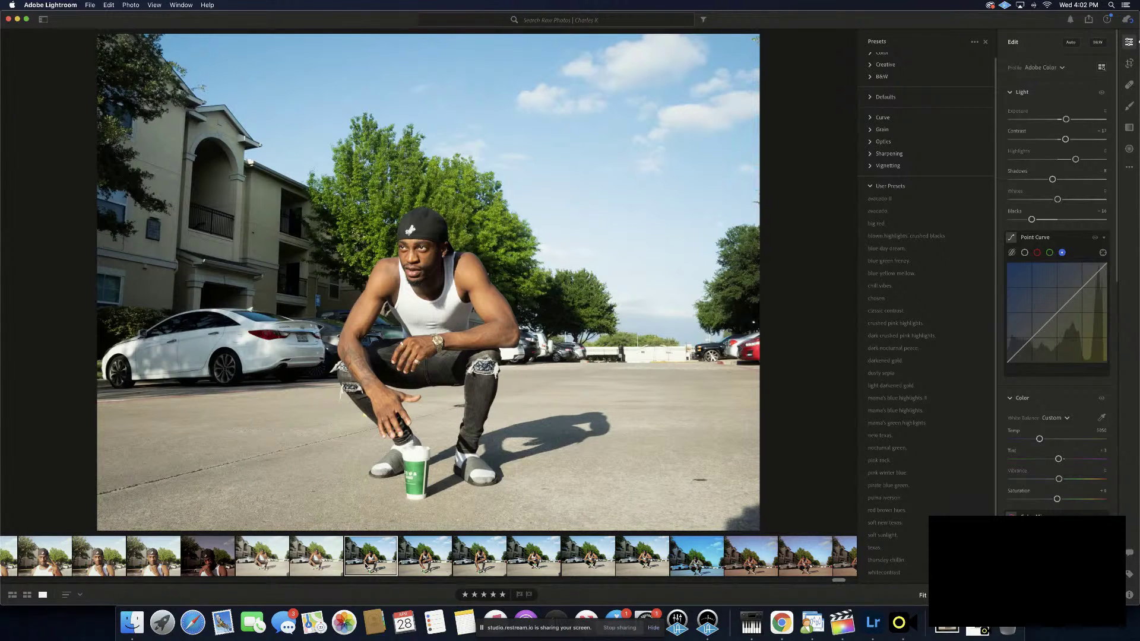
key("super+v")
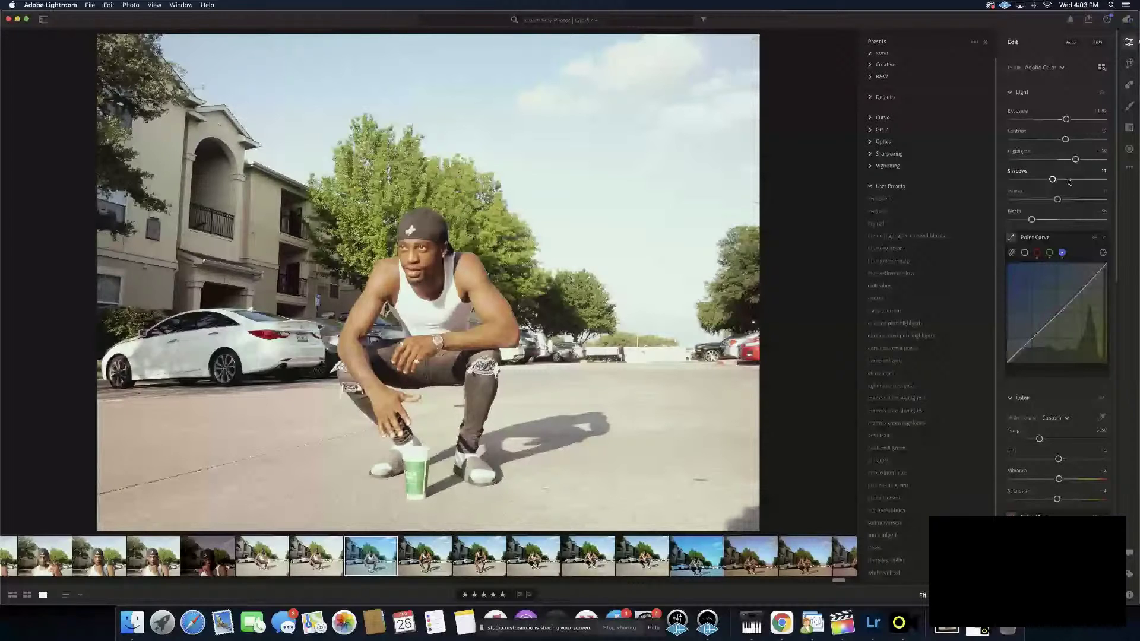
left_click_drag(1052, 180, 1034, 181)
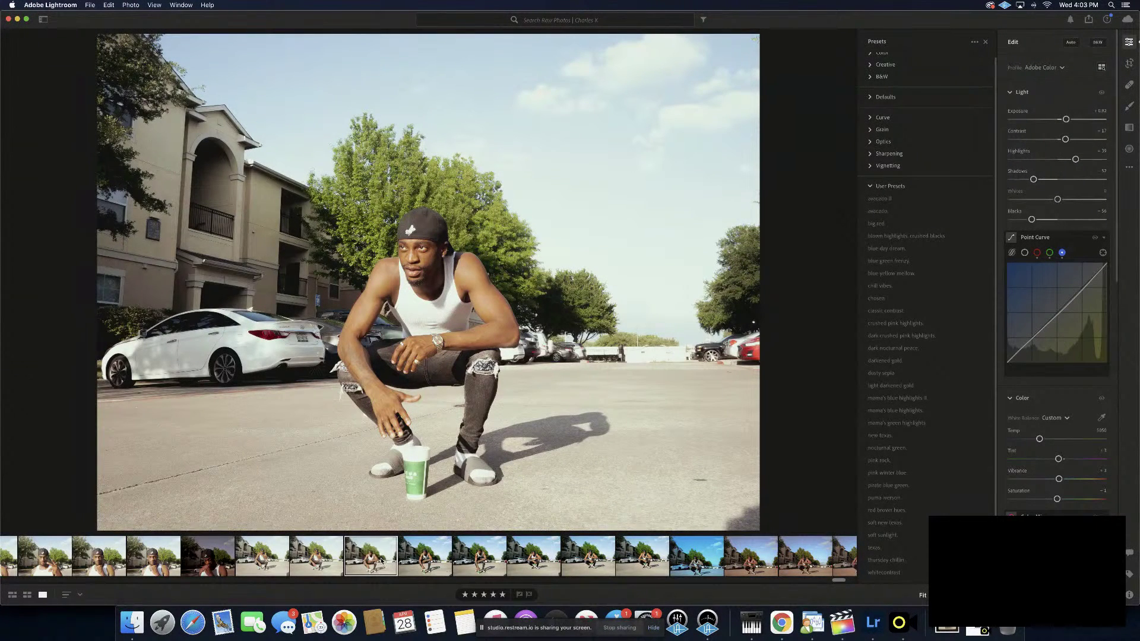
Copy the third crouching photo's edit settings and paste them onto the fourth and fifth crouching photos
key("super+c")
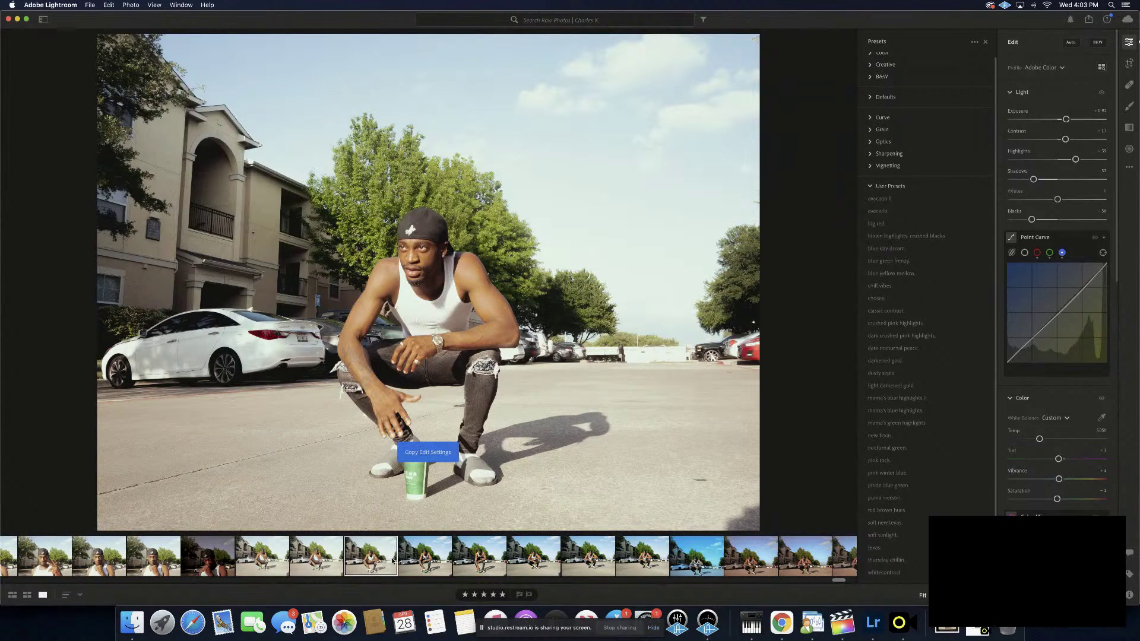
left_click(420, 558)
key("super+v")
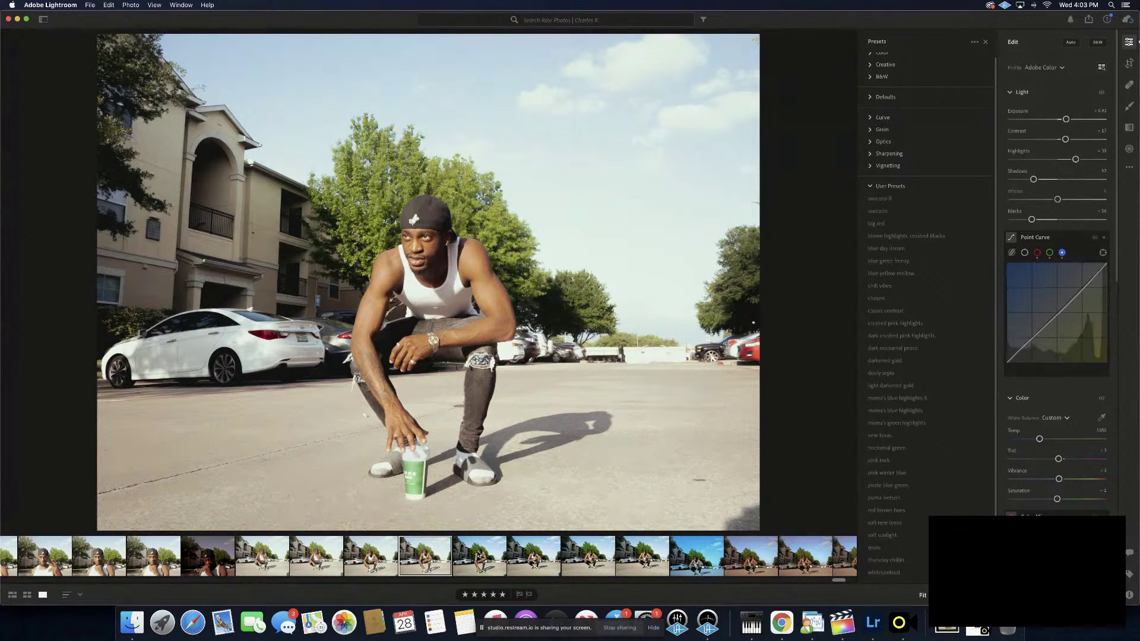
left_click(479, 555)
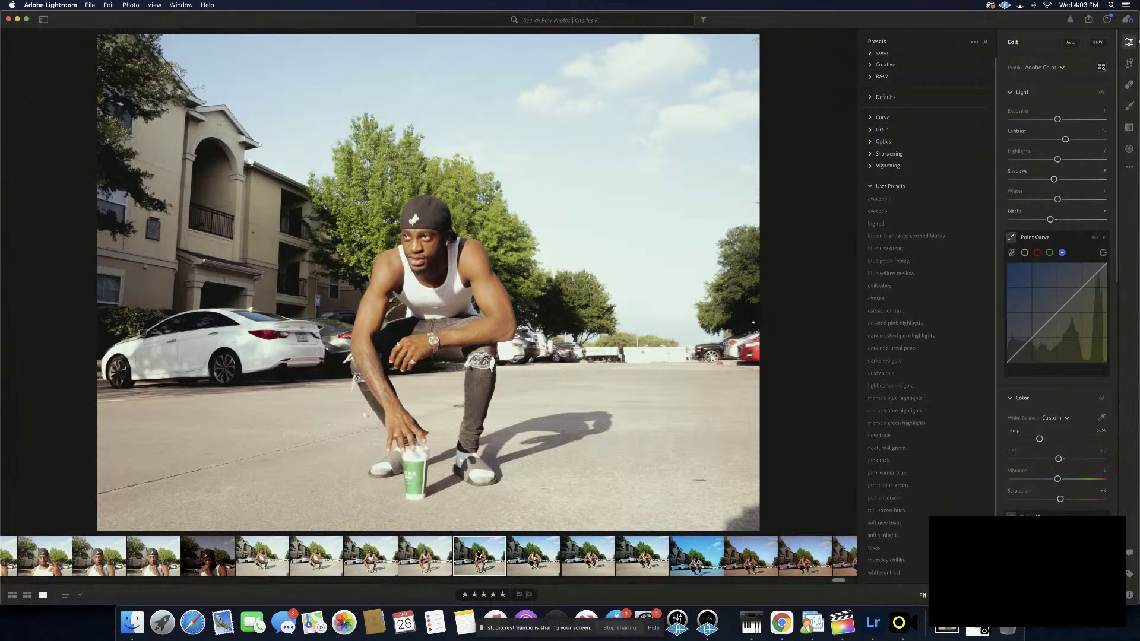
key("super+shift+v")
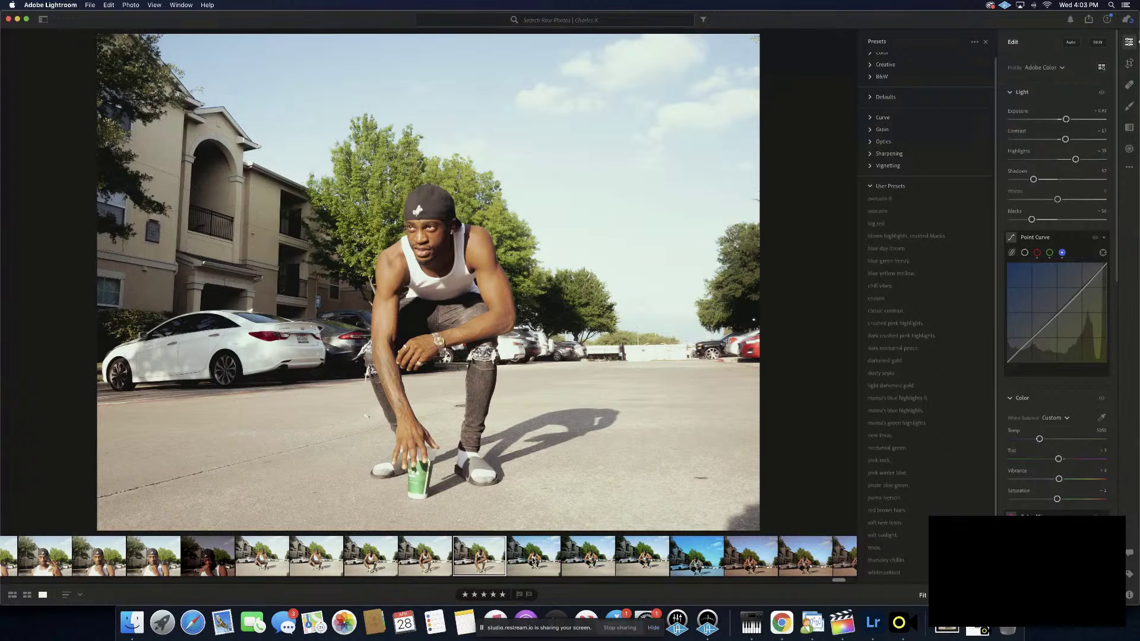
Try the third crouching photo's edit settings on the sixth crouching photo, the one with the white Jeep behind
left_click(533, 560)
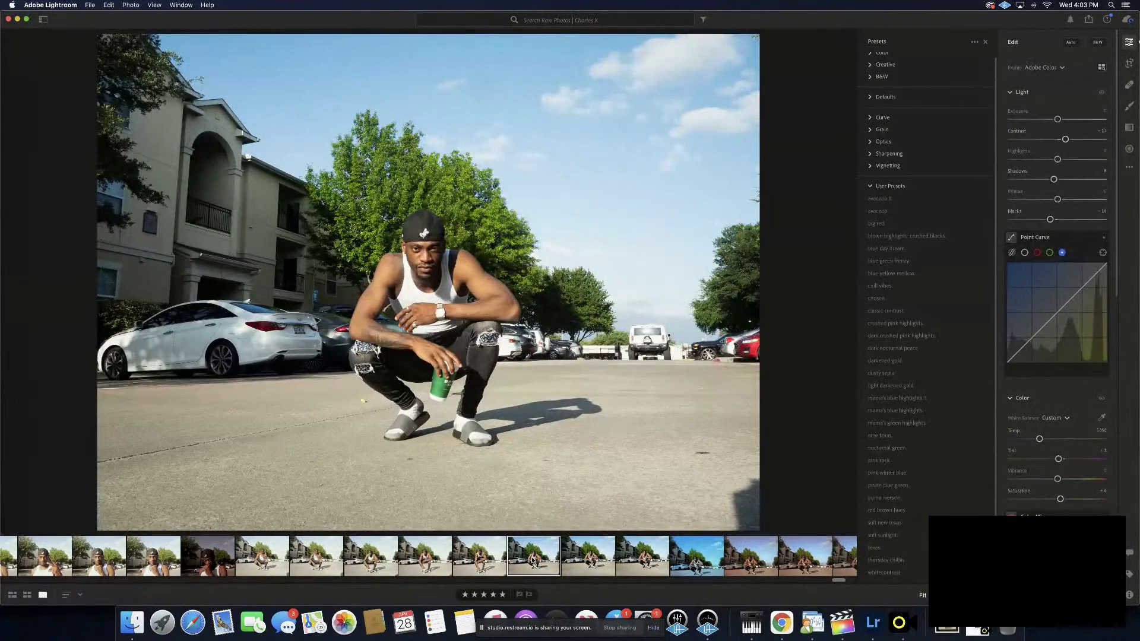
key("super+c")
key("super+v")
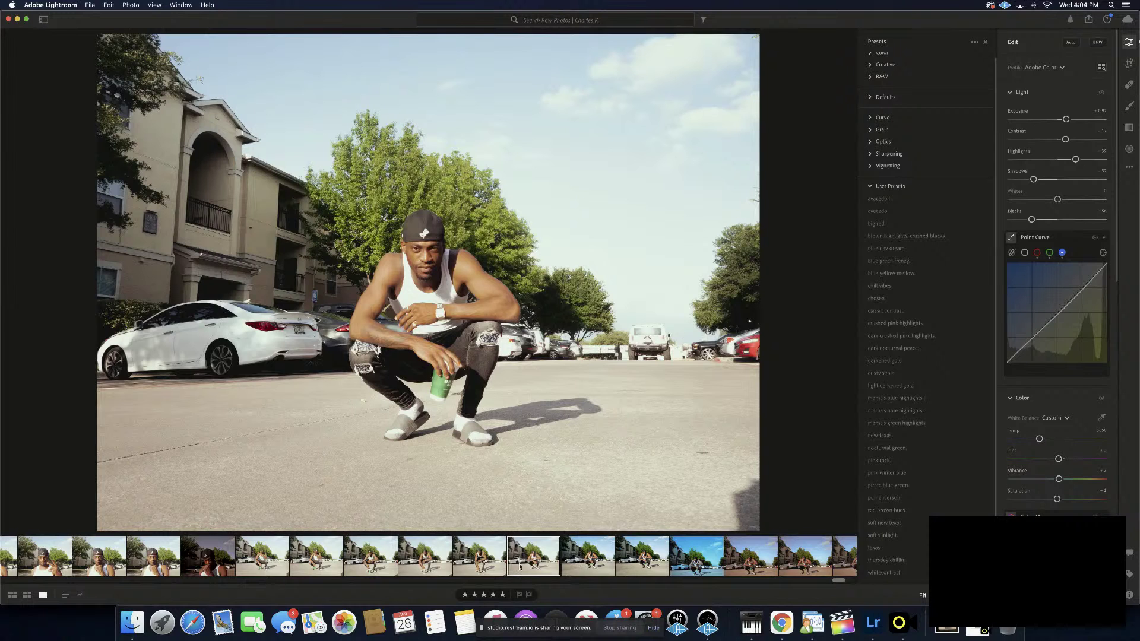
Copy the first crouching photo's edit settings and paste them onto the sixth crouching photo with the white Jeep behind
left_click(319, 559)
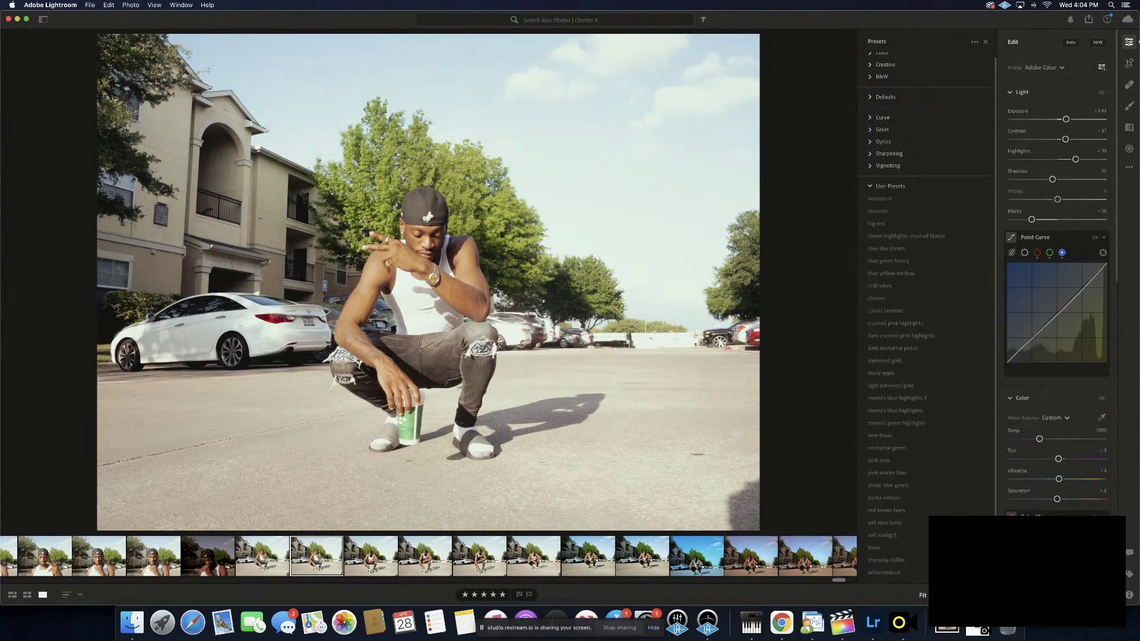
left_click(275, 558)
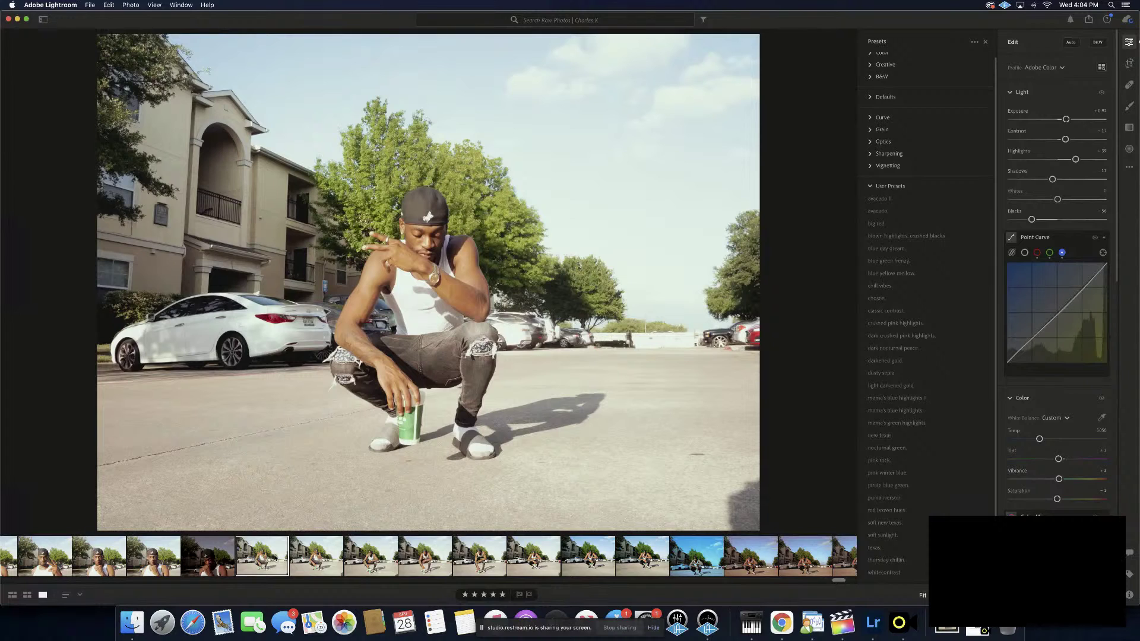
key("super+c")
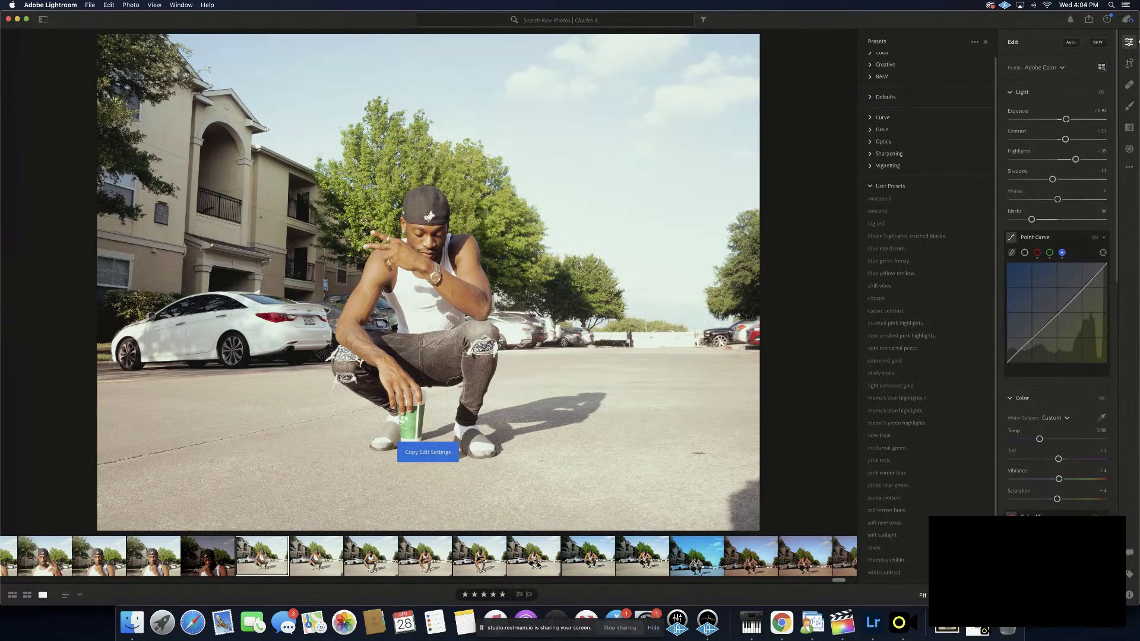
left_click(534, 556)
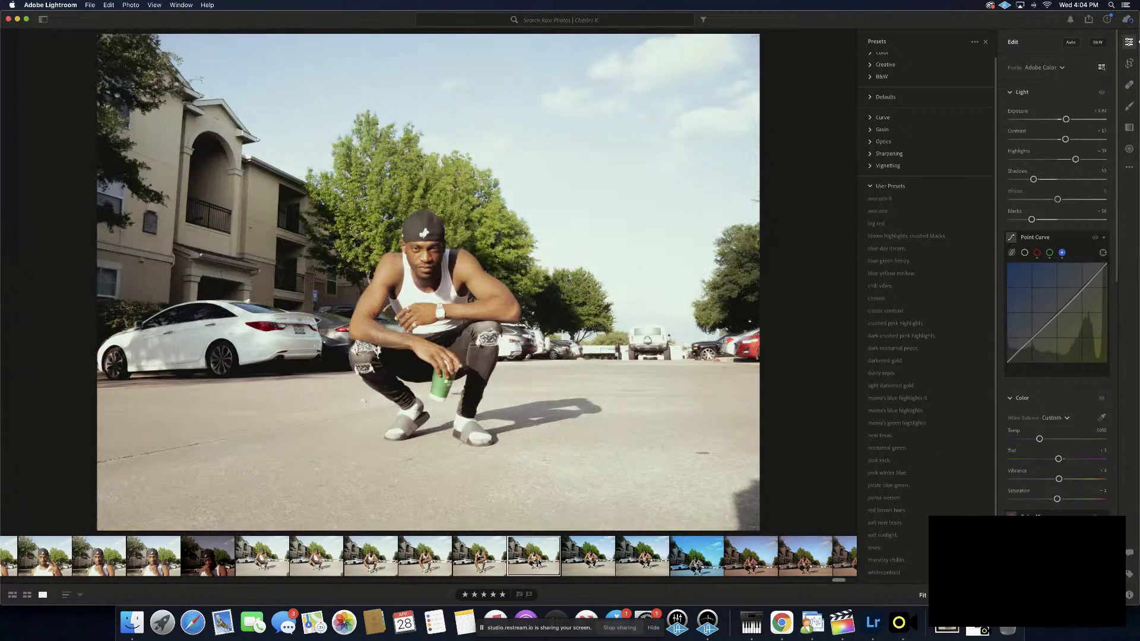
key("super+v")
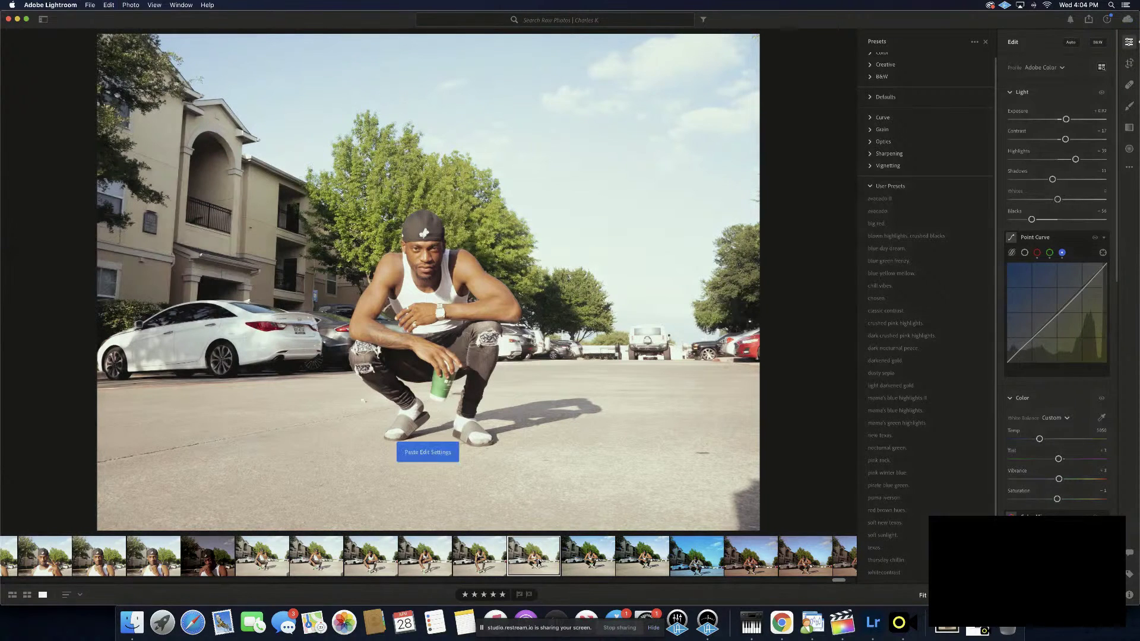
Paste the copied edit settings onto the next two hand-gesture crouching photos and the blue-toned crouching photo
left_click(579, 556)
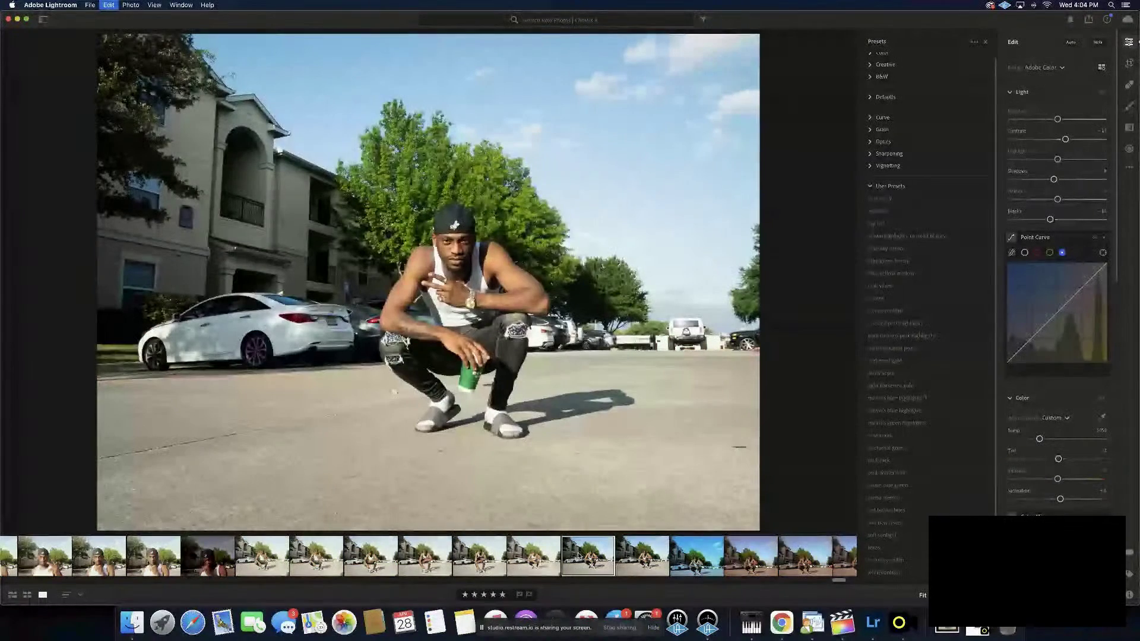
key("super+v")
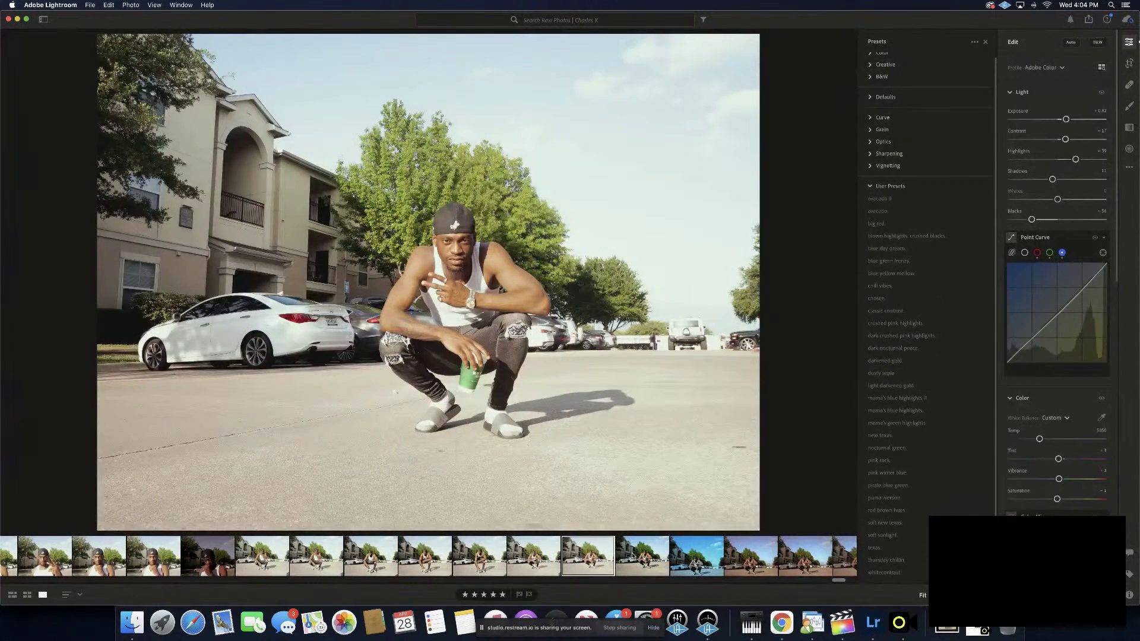
left_click(633, 556)
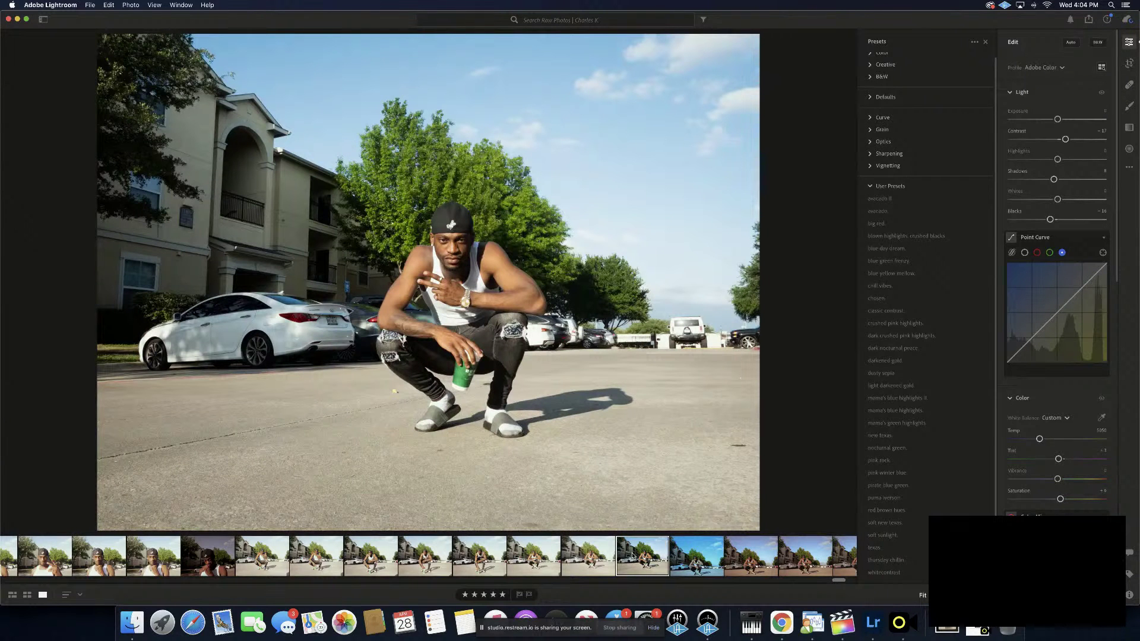
key("super+v")
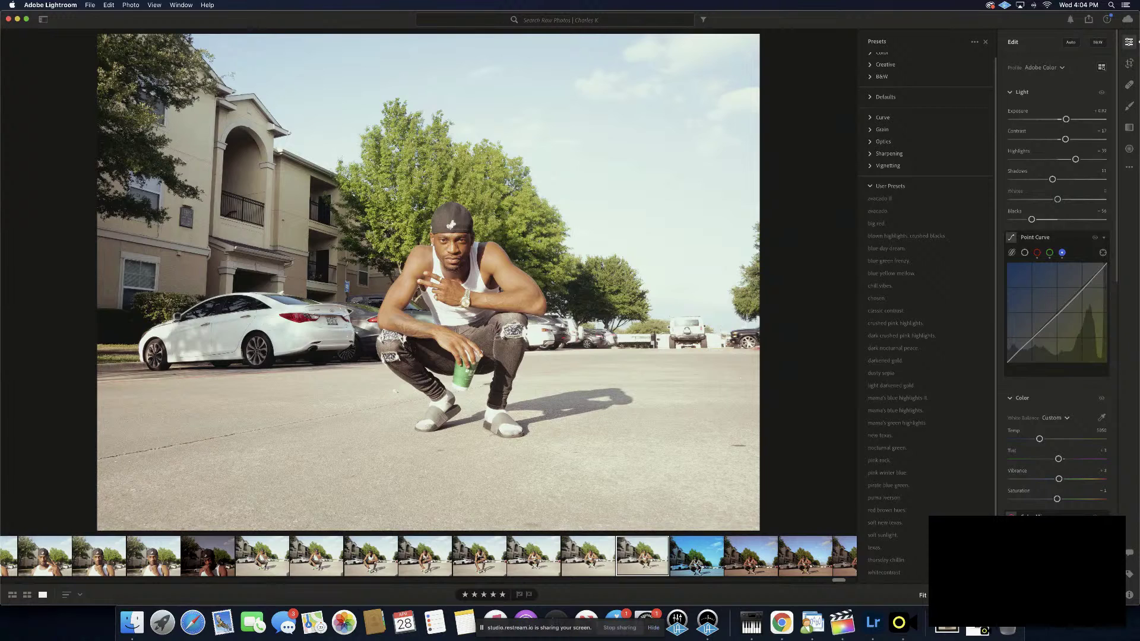
left_click(698, 561)
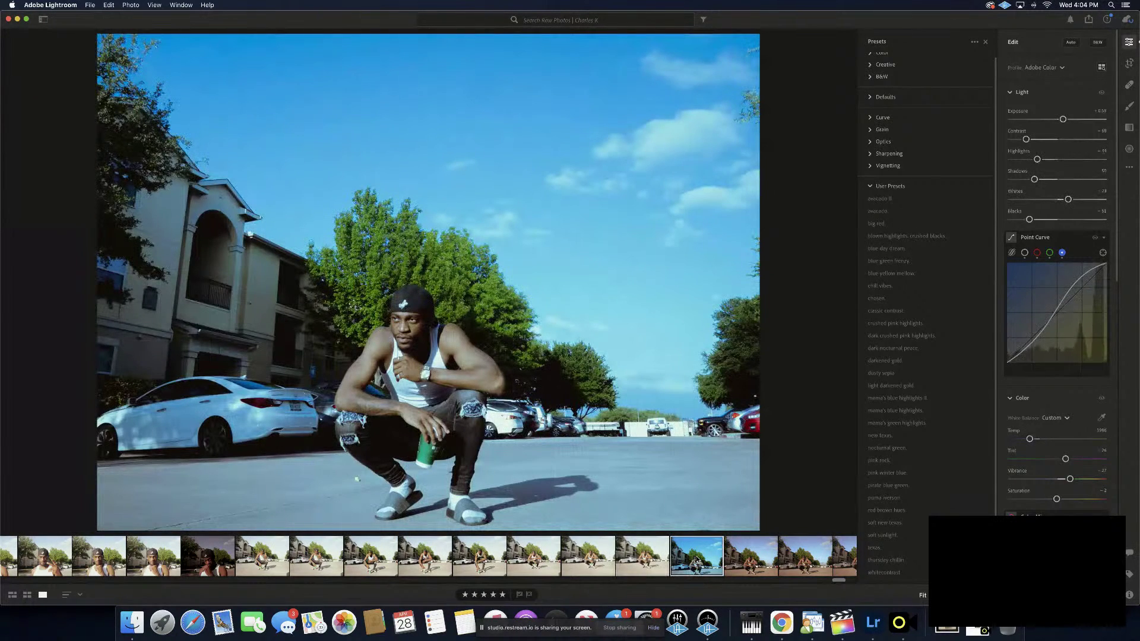
key("super+v")
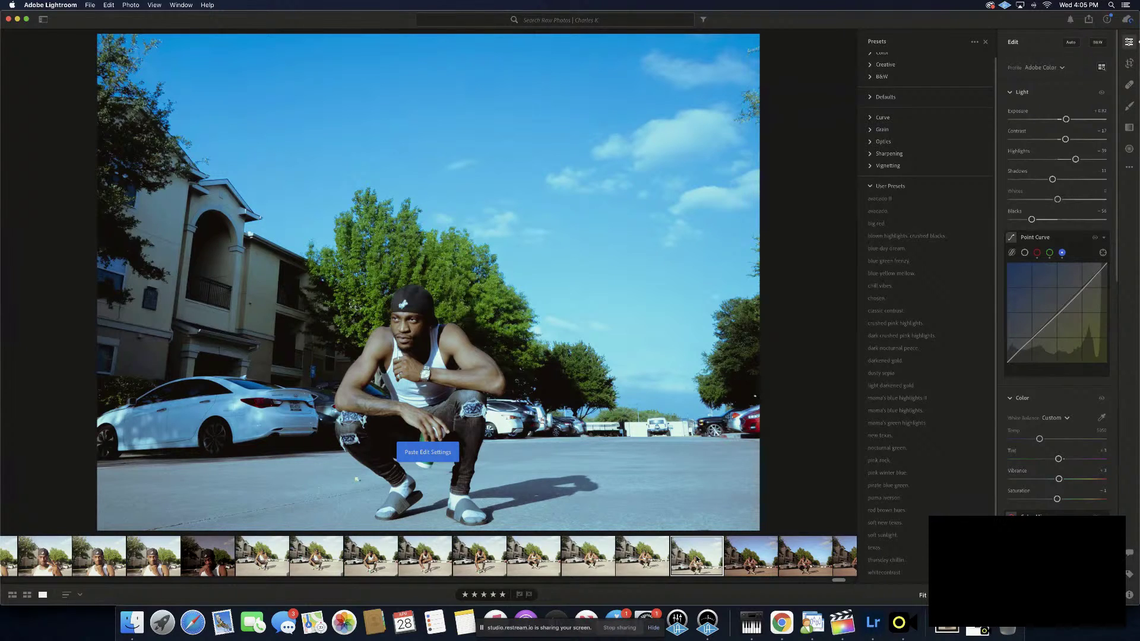
Review the four warm-toned crouching photos that follow in the filmstrip and compare their existing looks
scroll(698, 560, "right", 3)
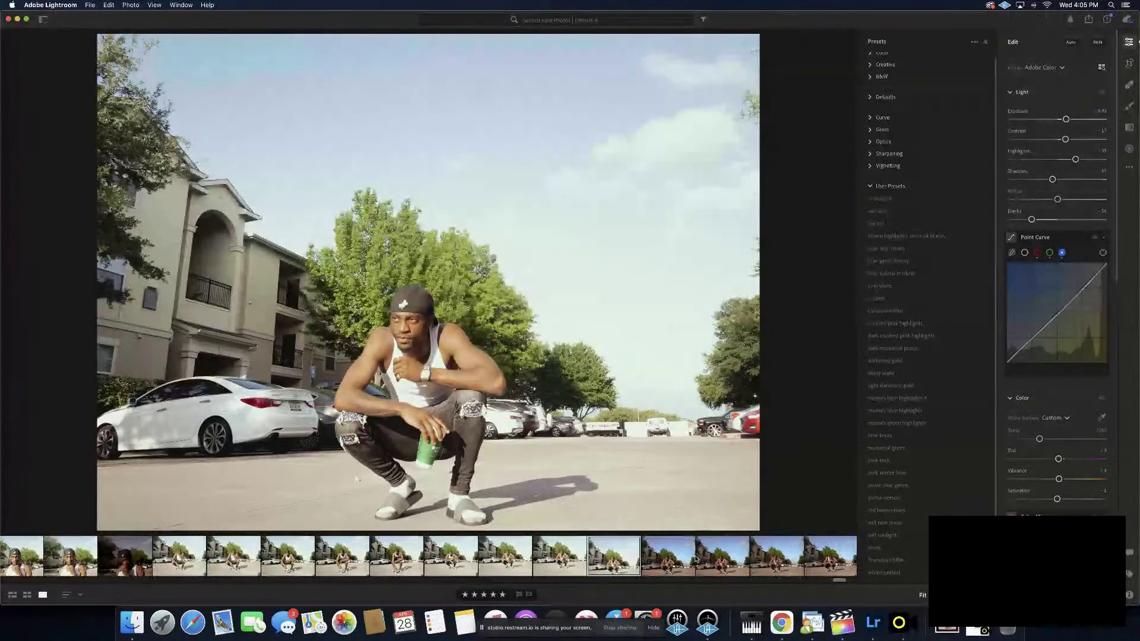
scroll(696, 559, "right", 6)
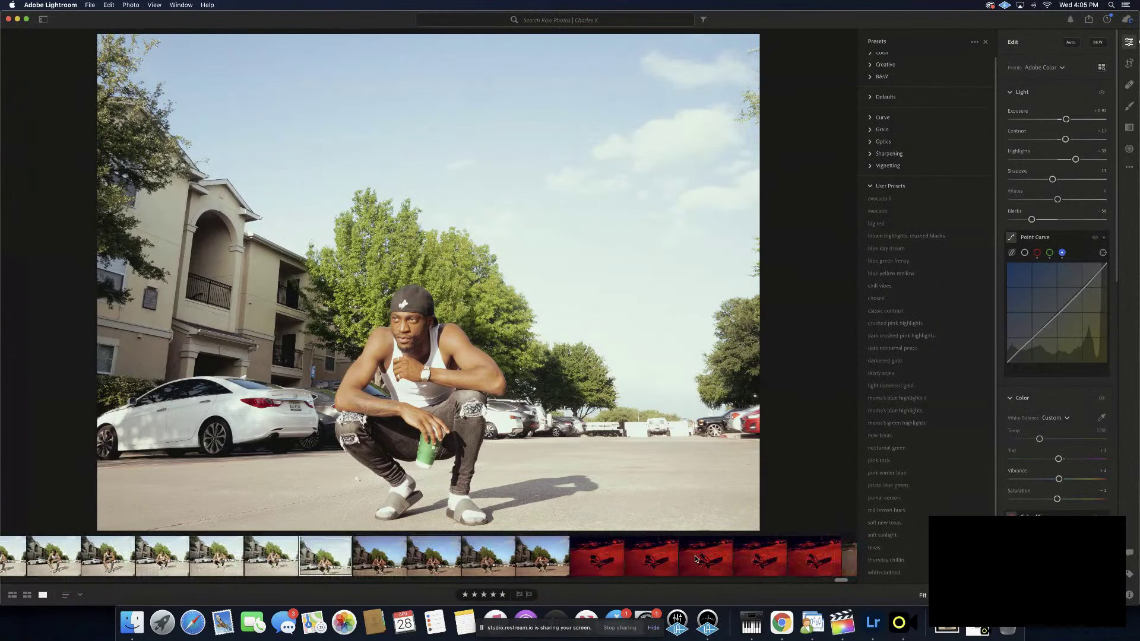
scroll(696, 559, "right", 1)
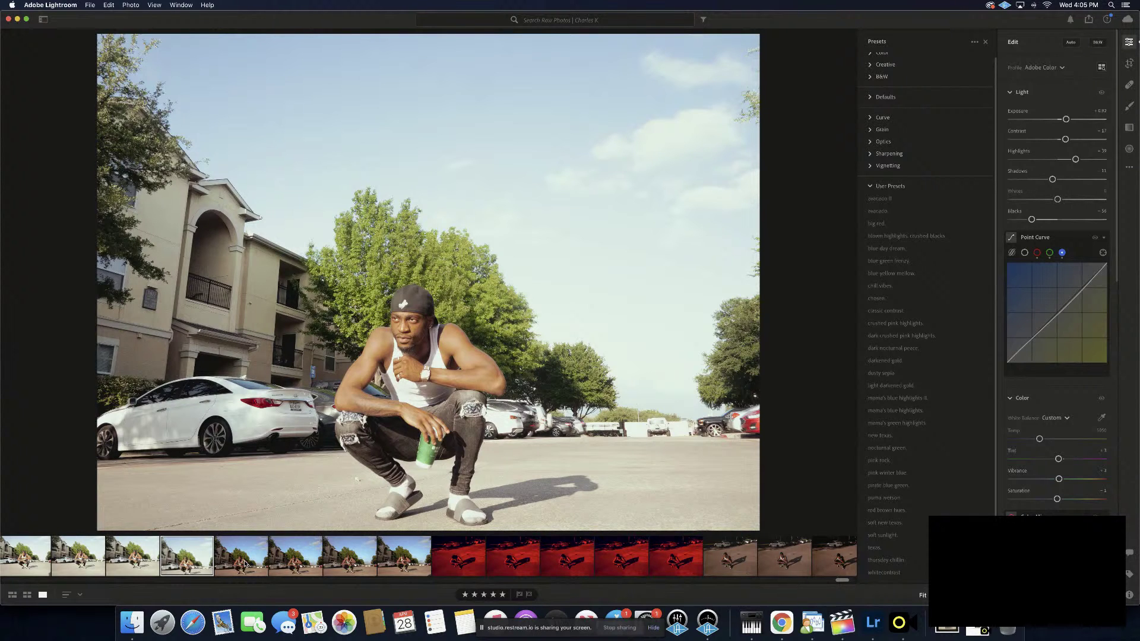
left_click(245, 563)
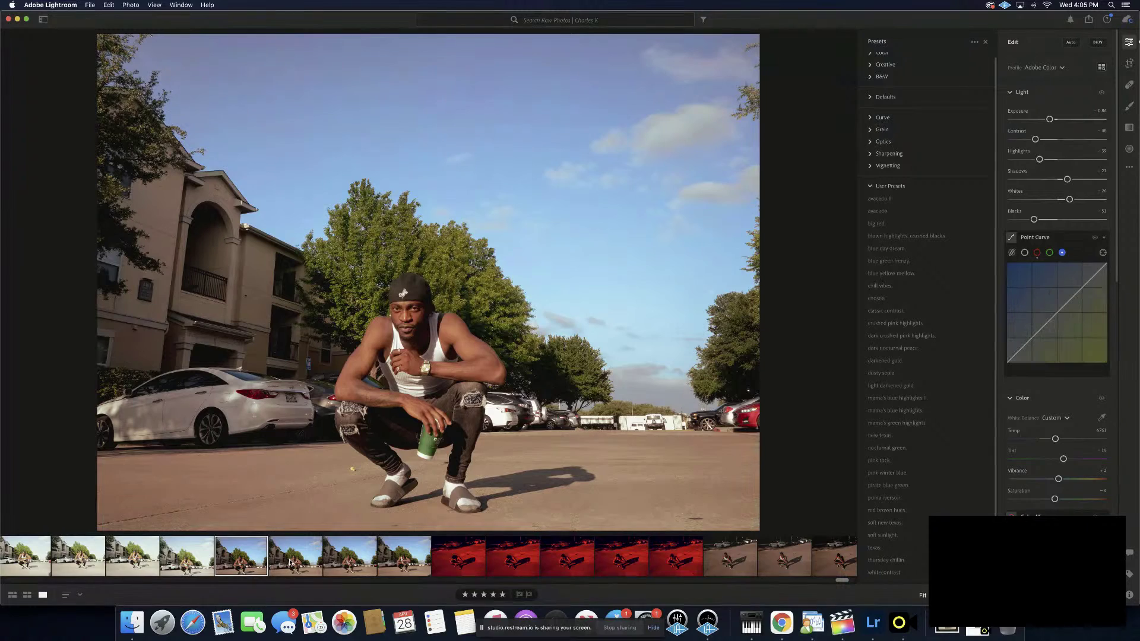
left_click(290, 563)
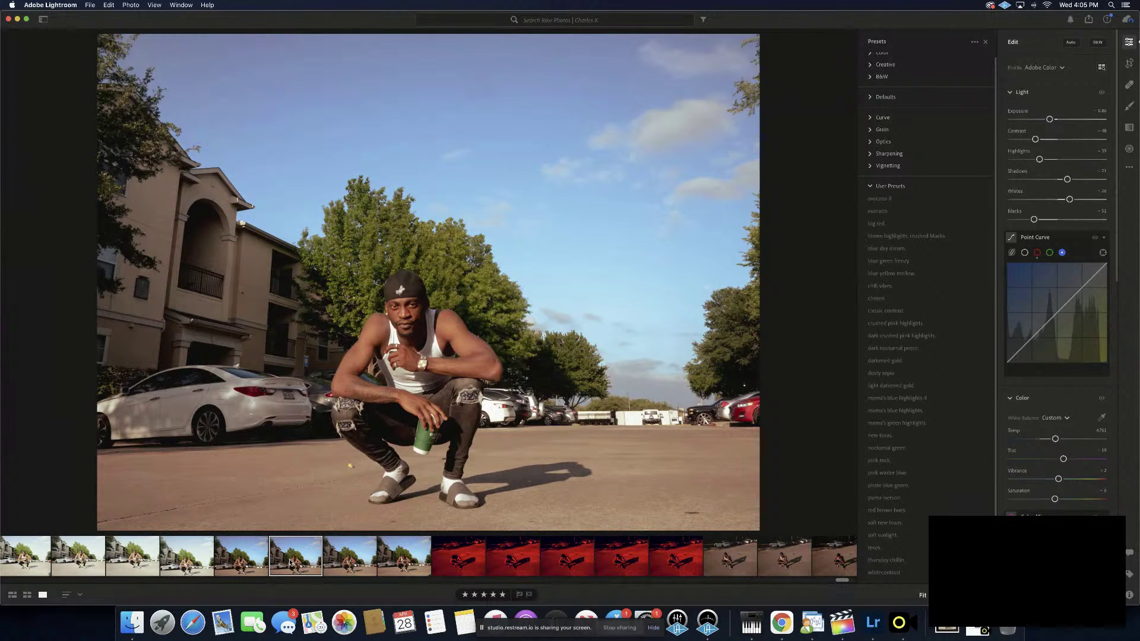
key("Right")
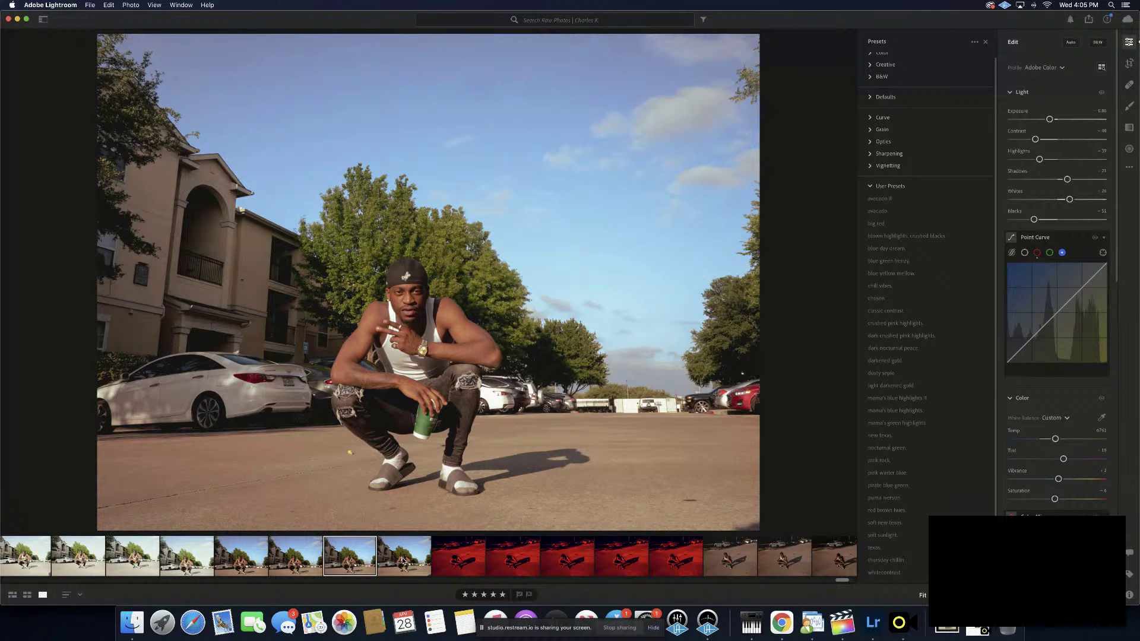
left_click(403, 560)
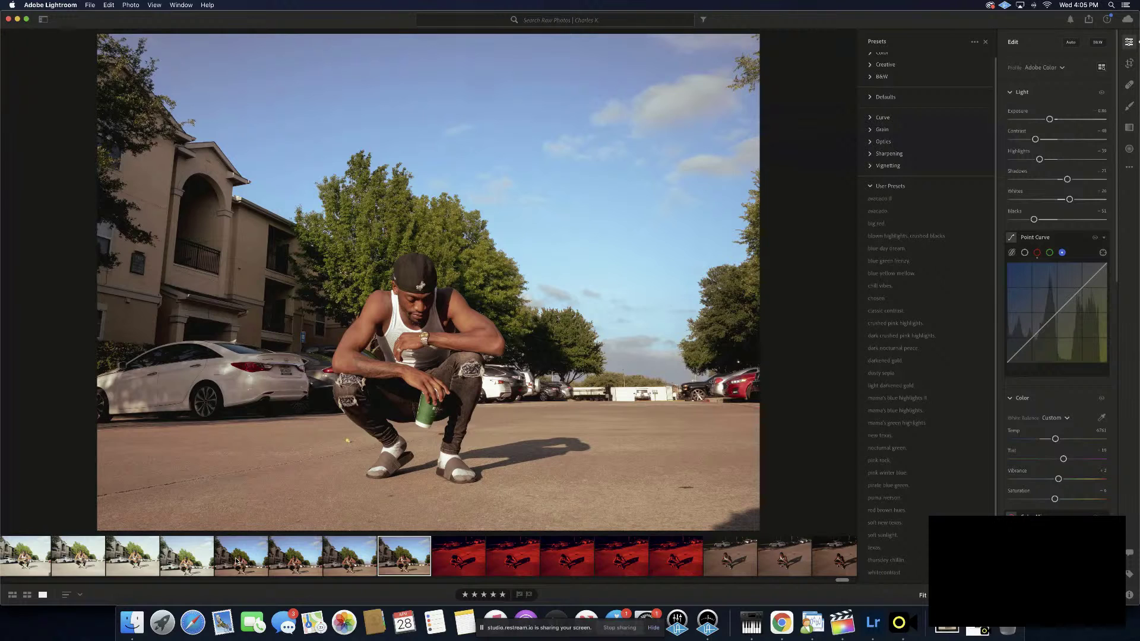
left_click(255, 558)
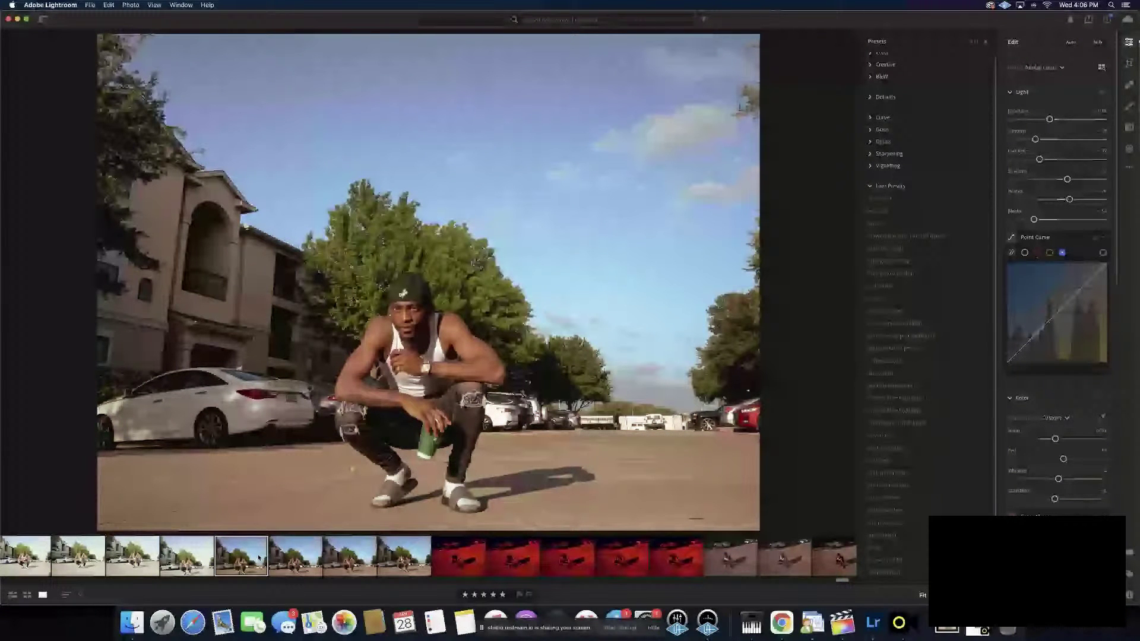
Paste the copied edit settings onto the first high-angle parking-lot photo after the red-toned shots
scroll(259, 559, "right", 5)
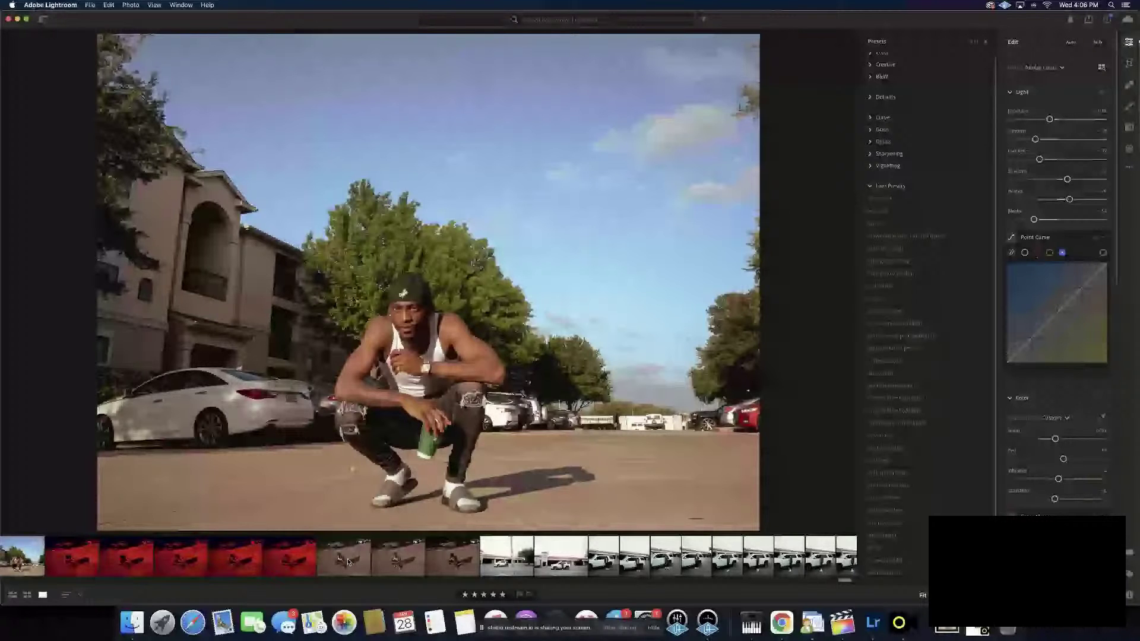
left_click(344, 557)
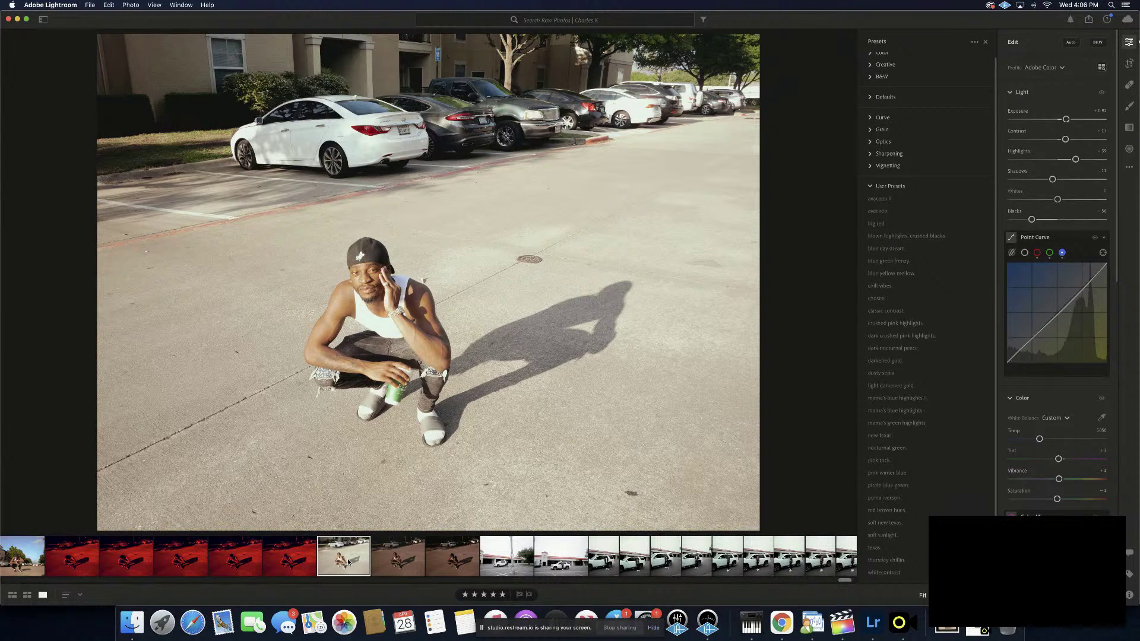
Try the copied edit settings on the third high-angle photo, with the head bowed, and undo the paste
left_click(404, 555)
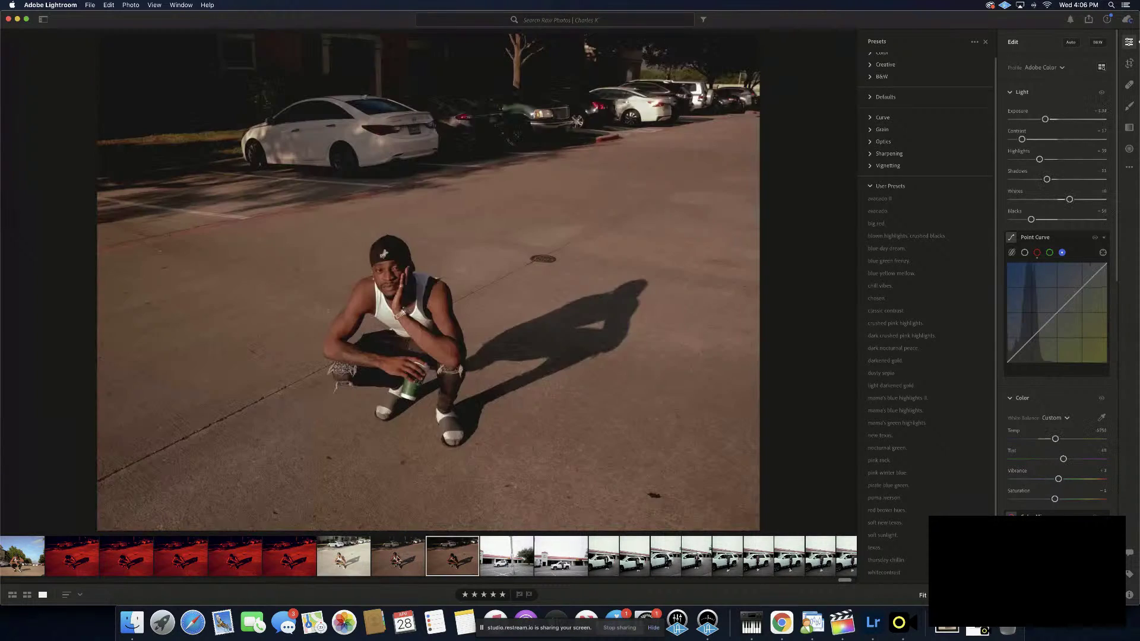
key("Right")
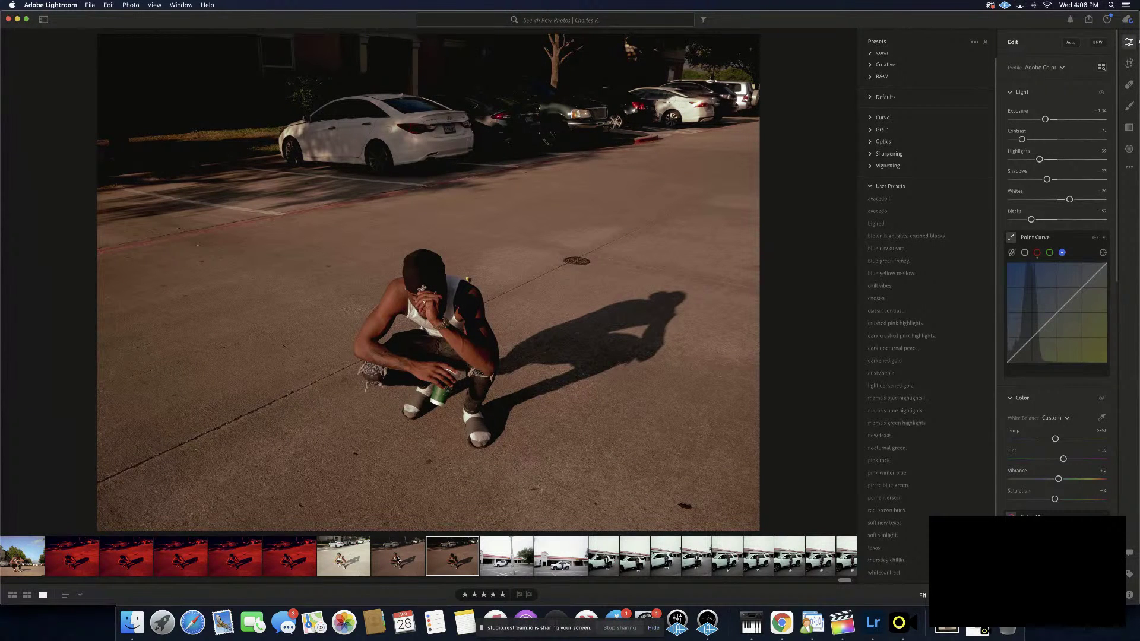
key("super+z")
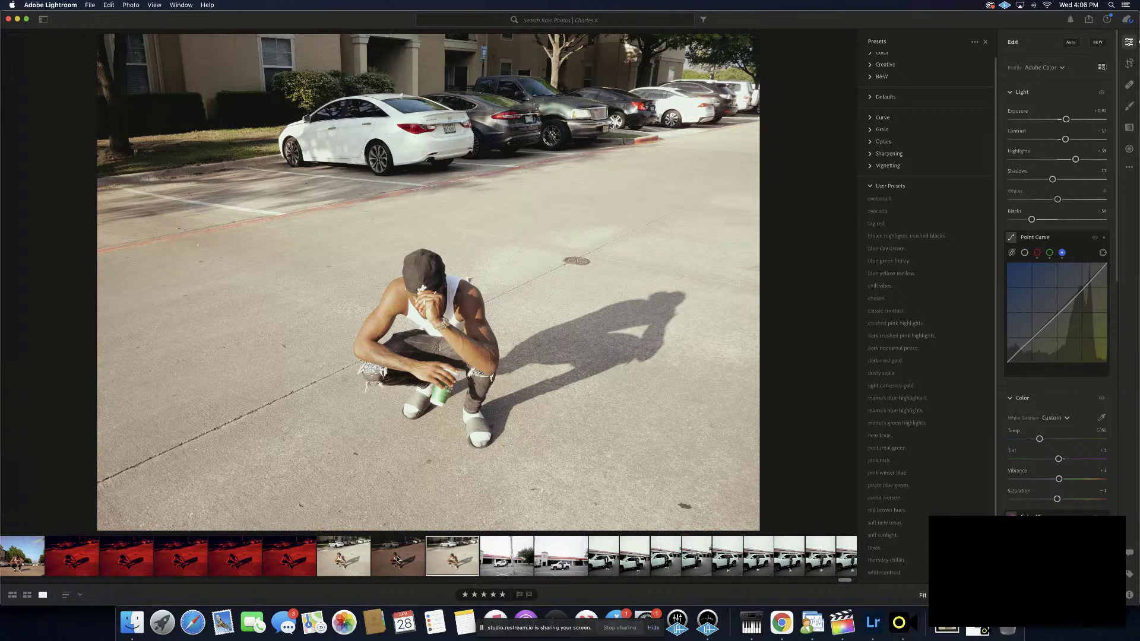
Look over the white SUV photos and go back along the filmstrip to the crouching photos
left_click(495, 560)
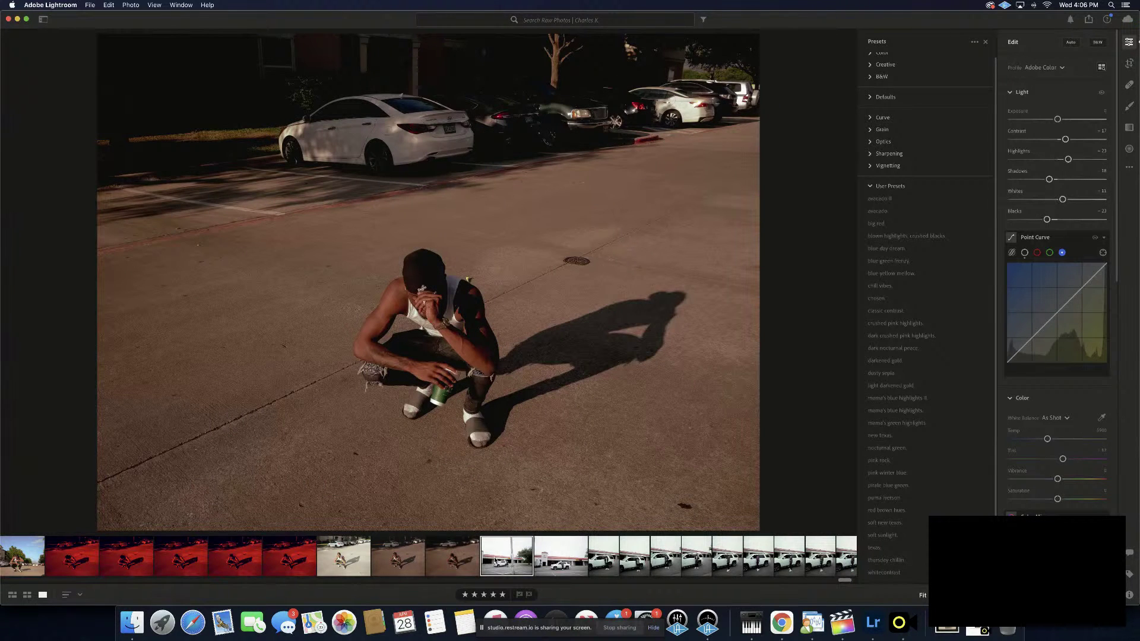
key("Right")
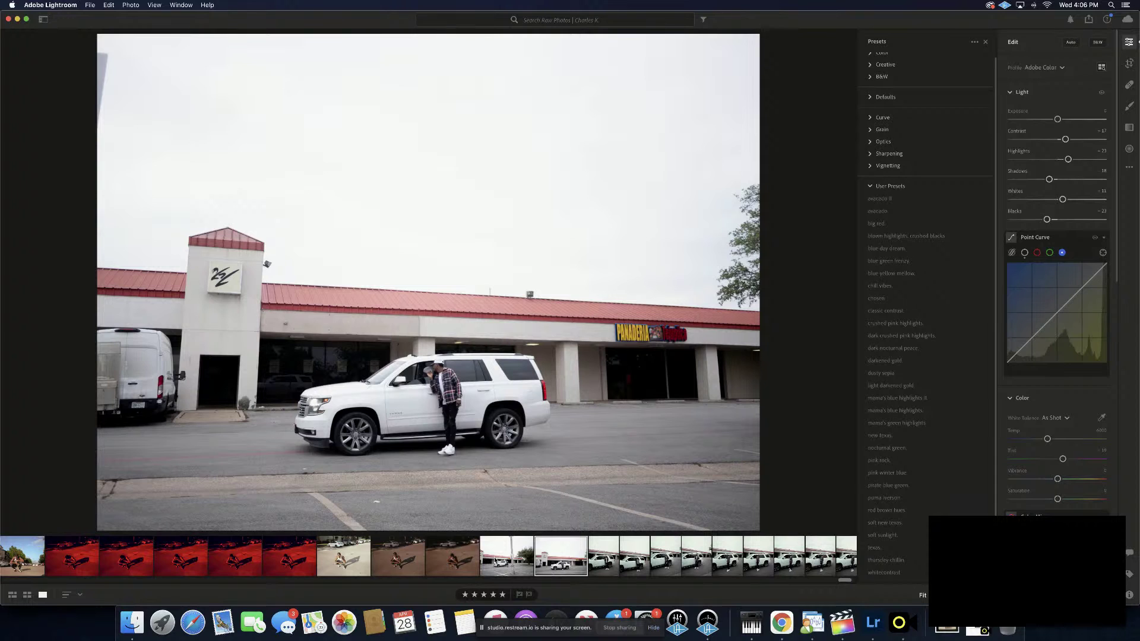
key("Right")
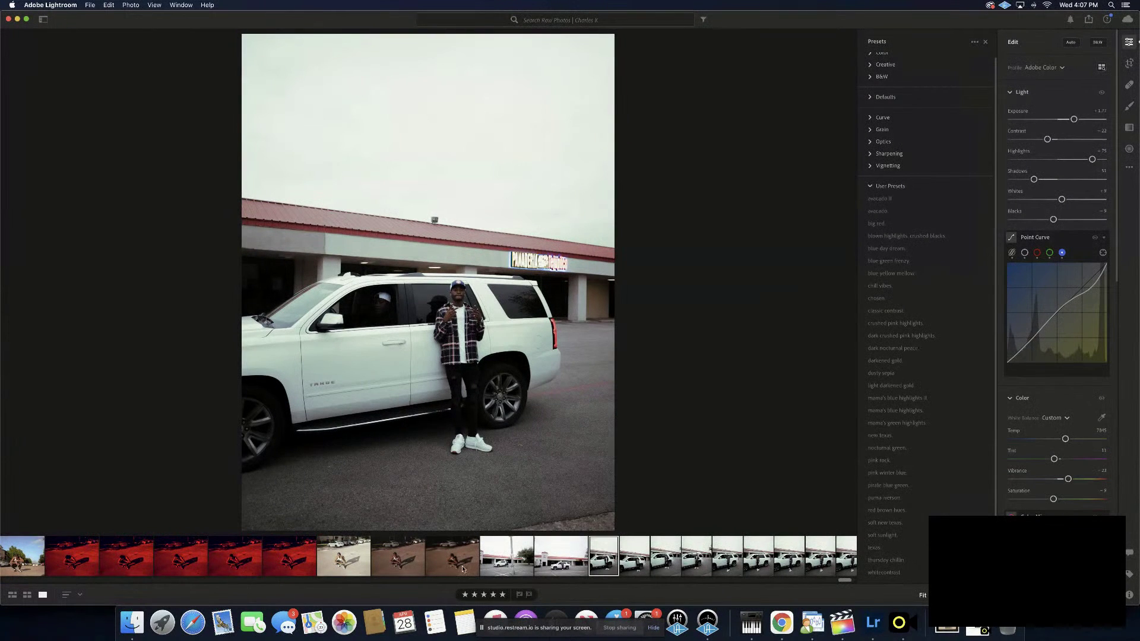
scroll(451, 568, "left", 3)
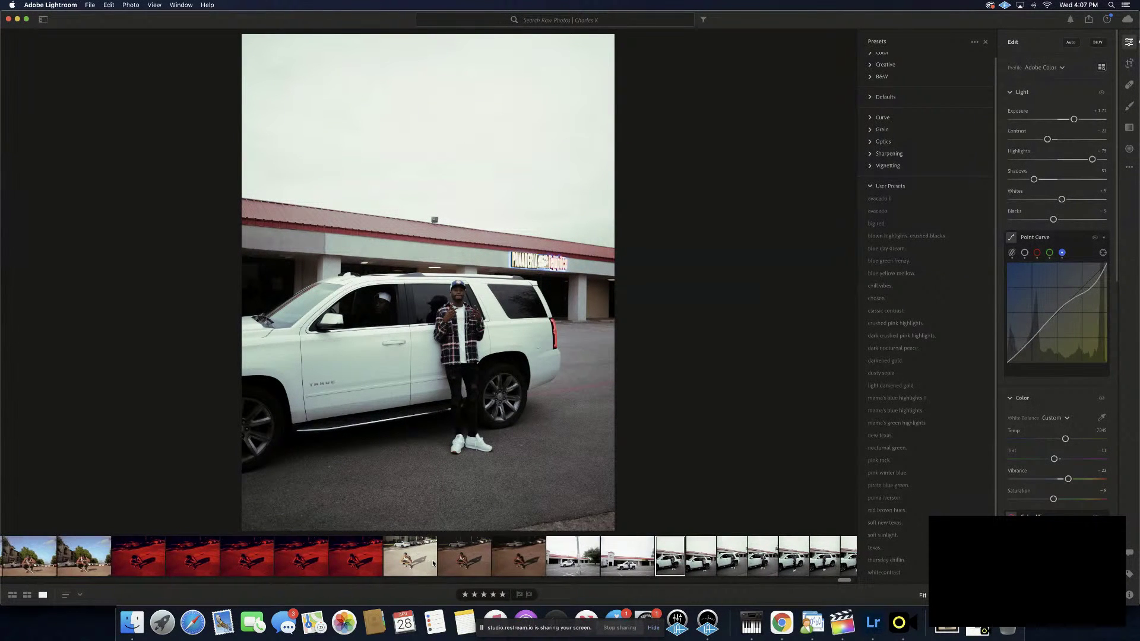
scroll(433, 564, "left", 10)
scroll(433, 563, "left", 15)
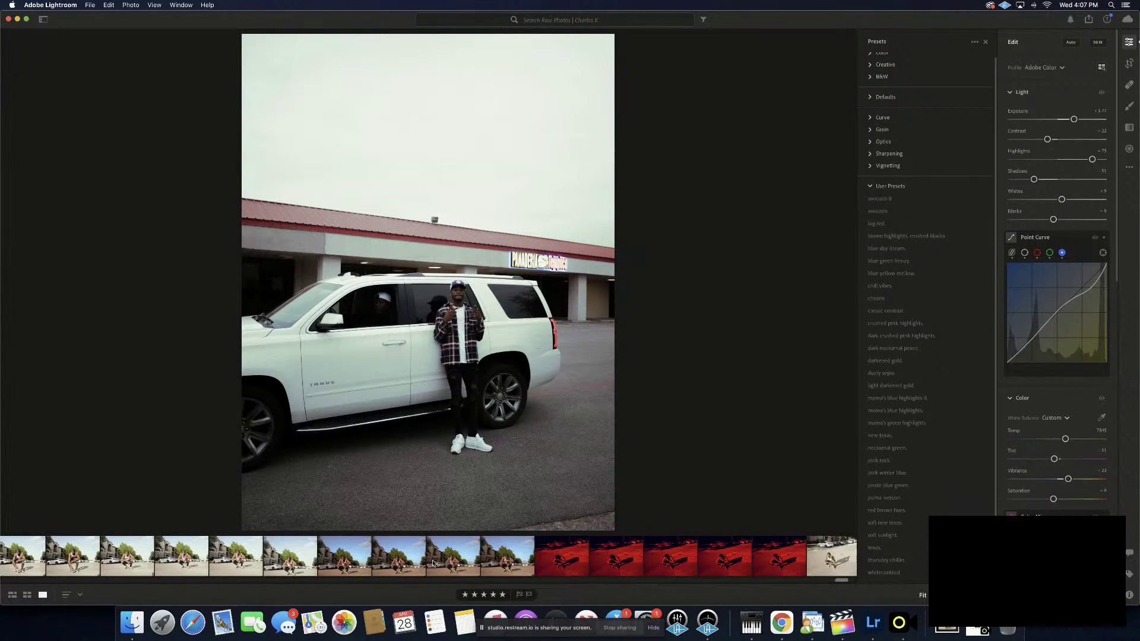
Look back along the filmstrip past the crouching and close-up portraits to the low-angle photos with a large blue sky
scroll(433, 563, "left", 15)
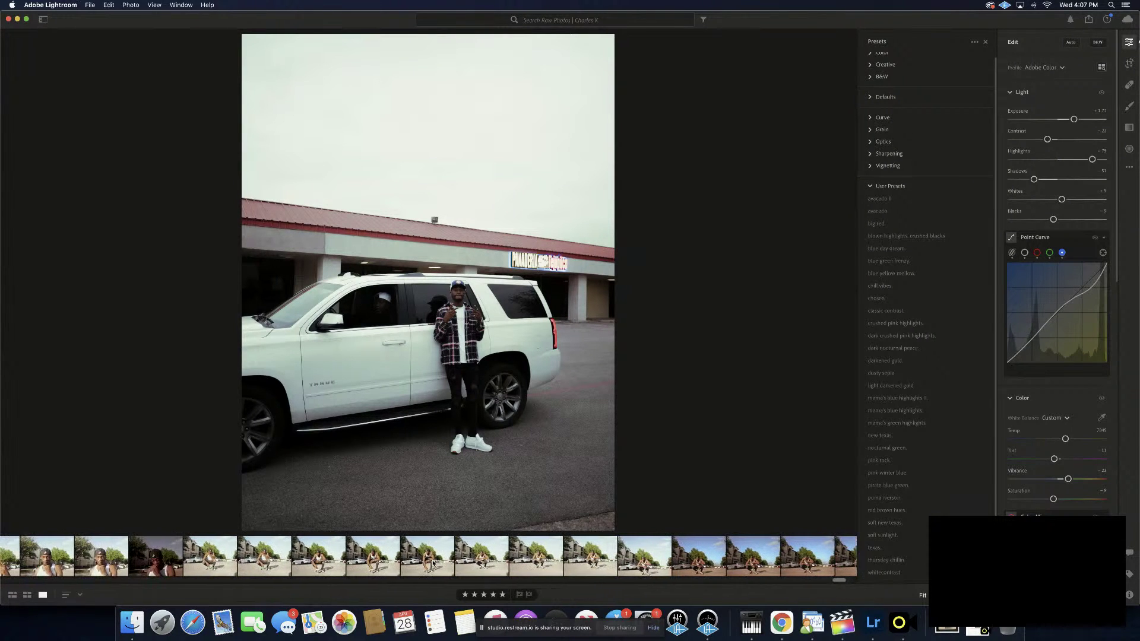
scroll(433, 564, "left", 8)
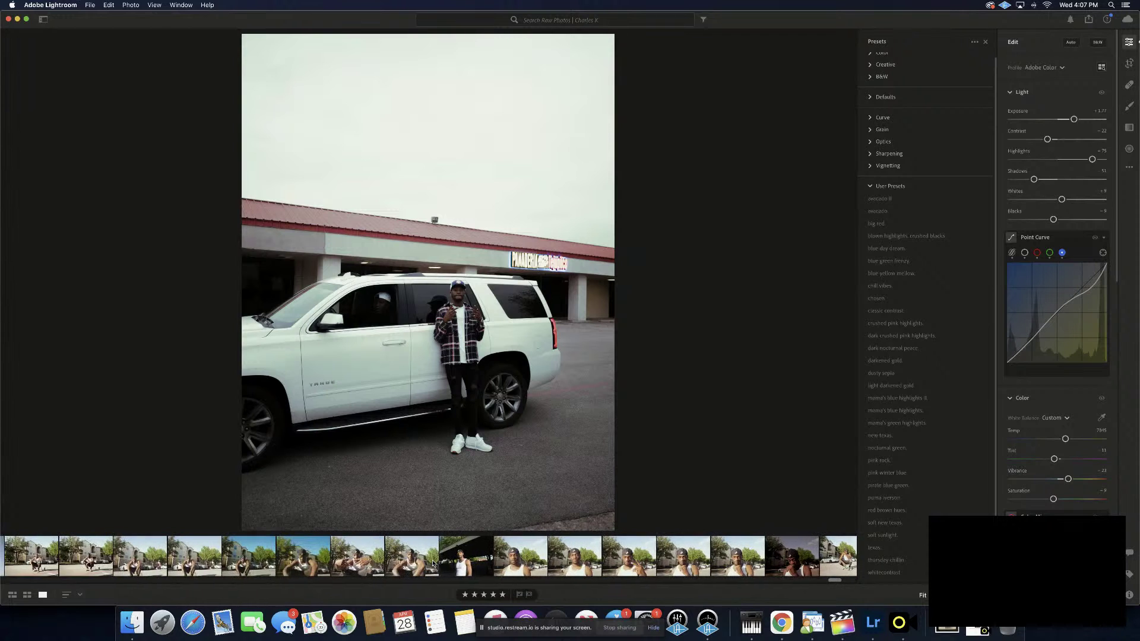
scroll(433, 563, "left", 3)
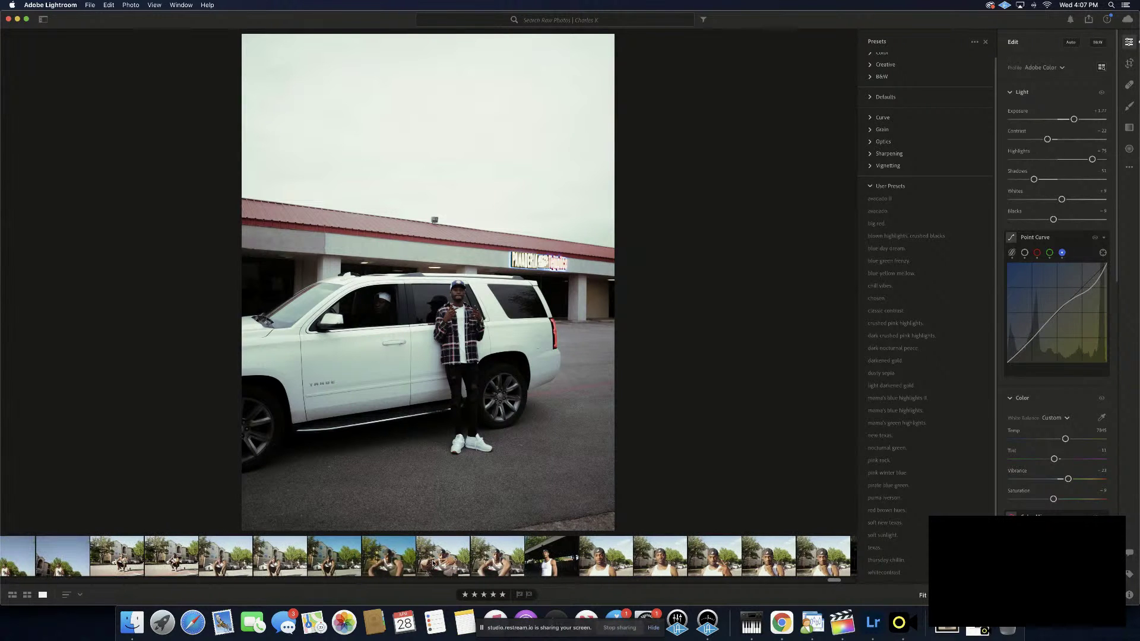
scroll(433, 563, "left", 4)
scroll(433, 563, "left", 10)
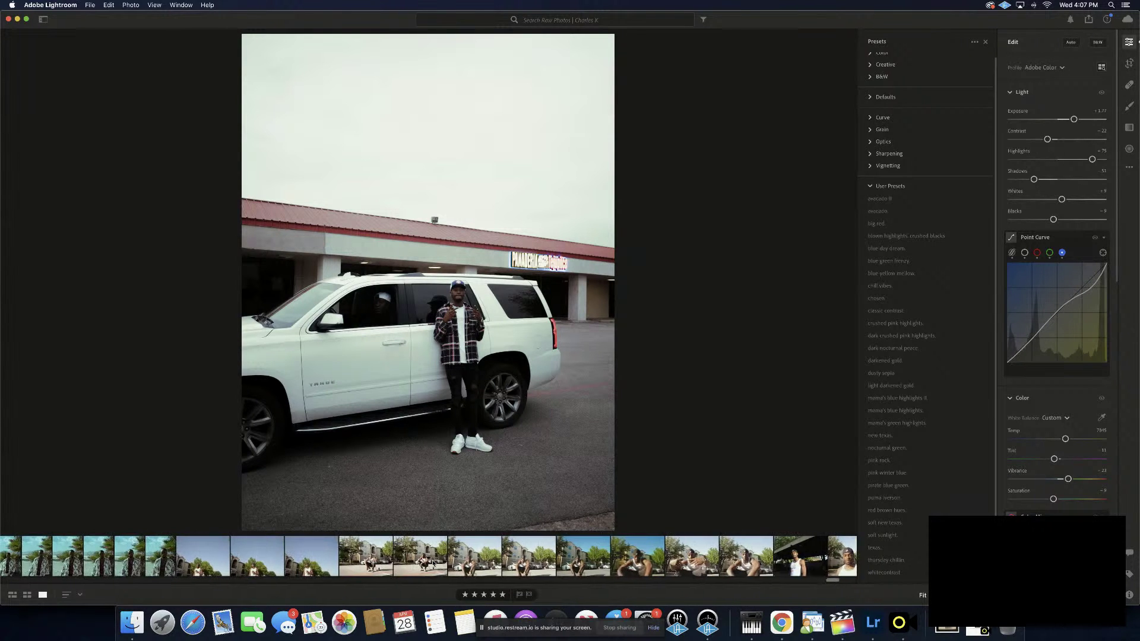
scroll(433, 563, "left", 5)
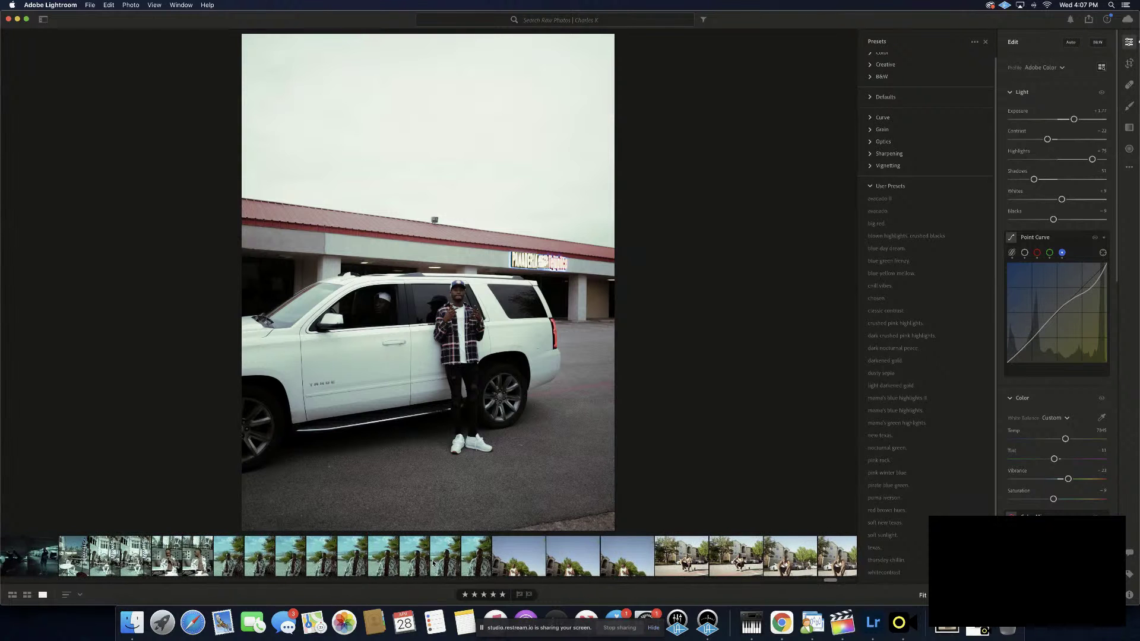
scroll(433, 563, "right", 9)
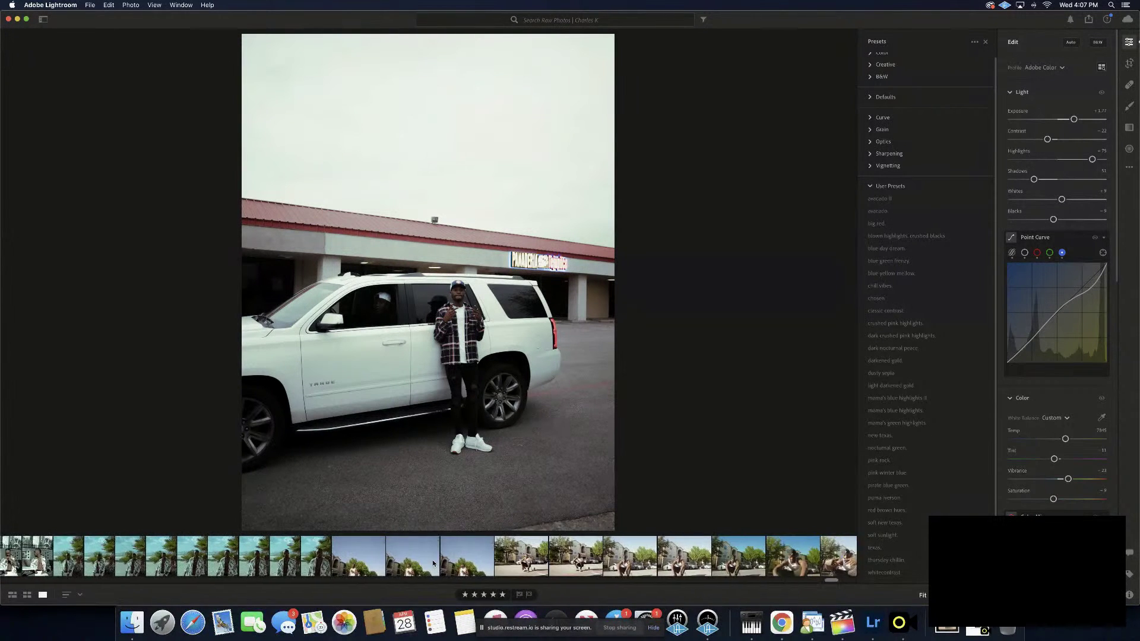
scroll(433, 563, "right", 3)
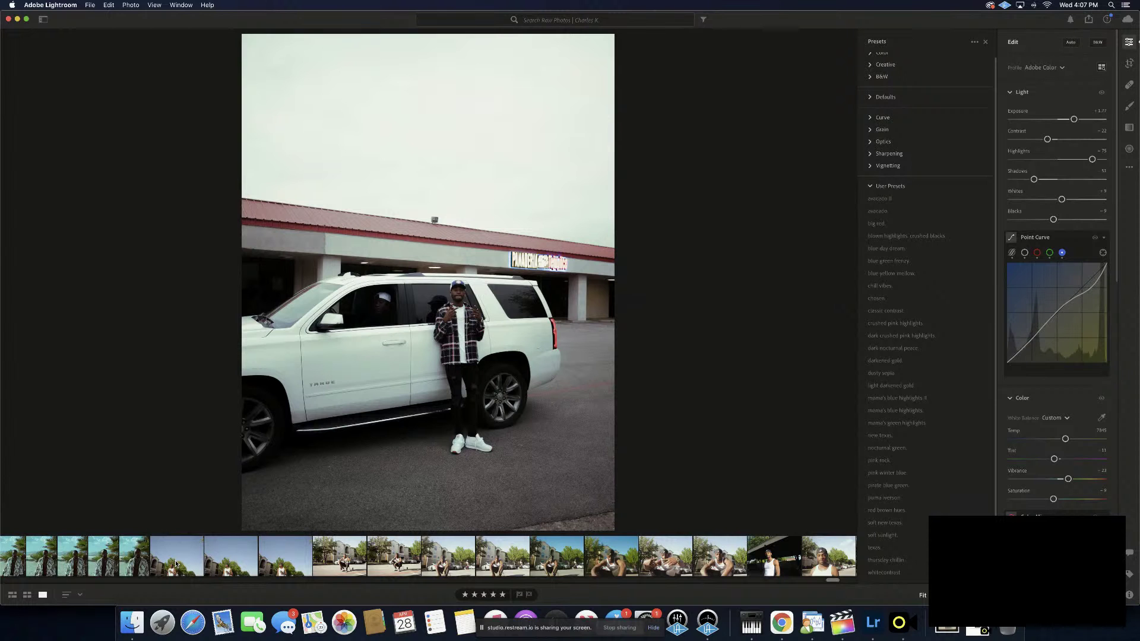
Switch to Final Cut Pro to check the background transcoding task, and return to Lightroom
key("ctrl+Right")
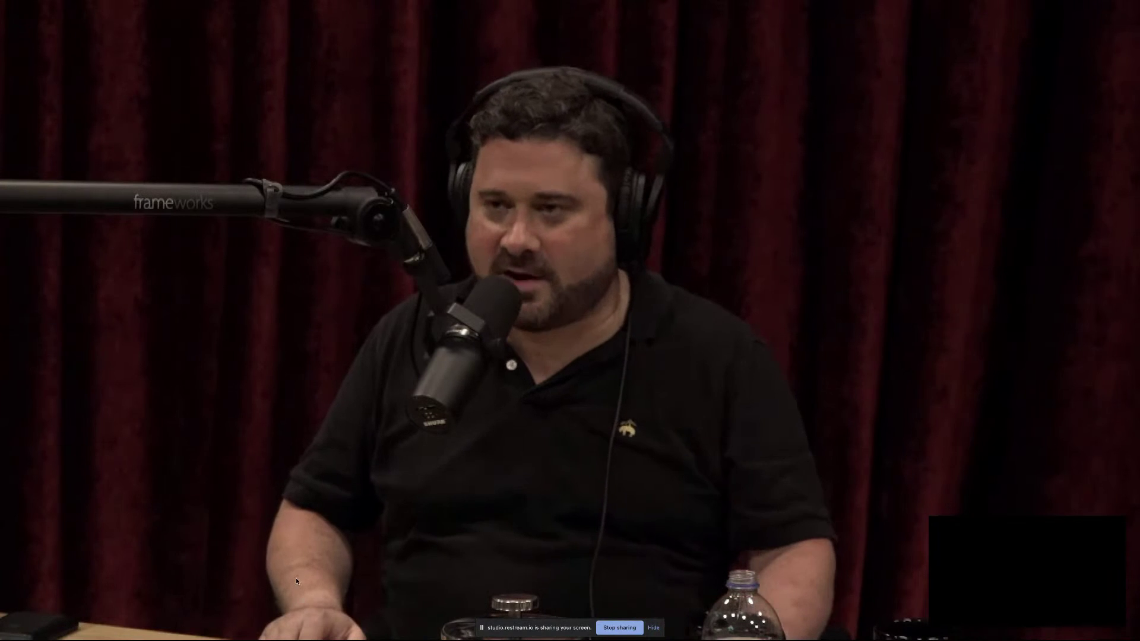
mouse_move(562, 639)
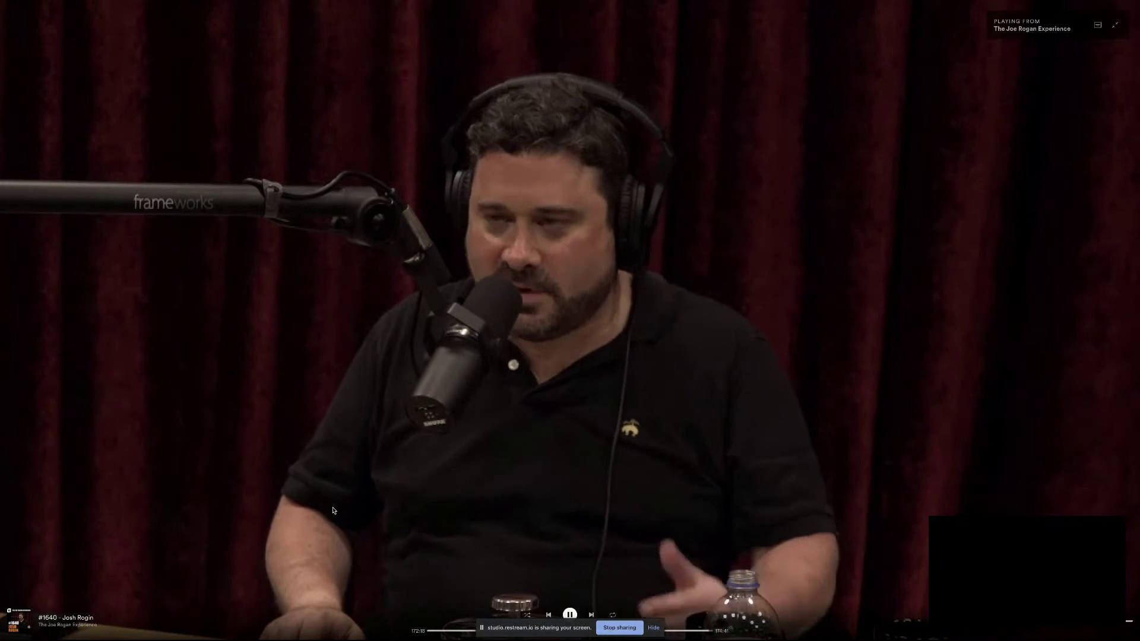
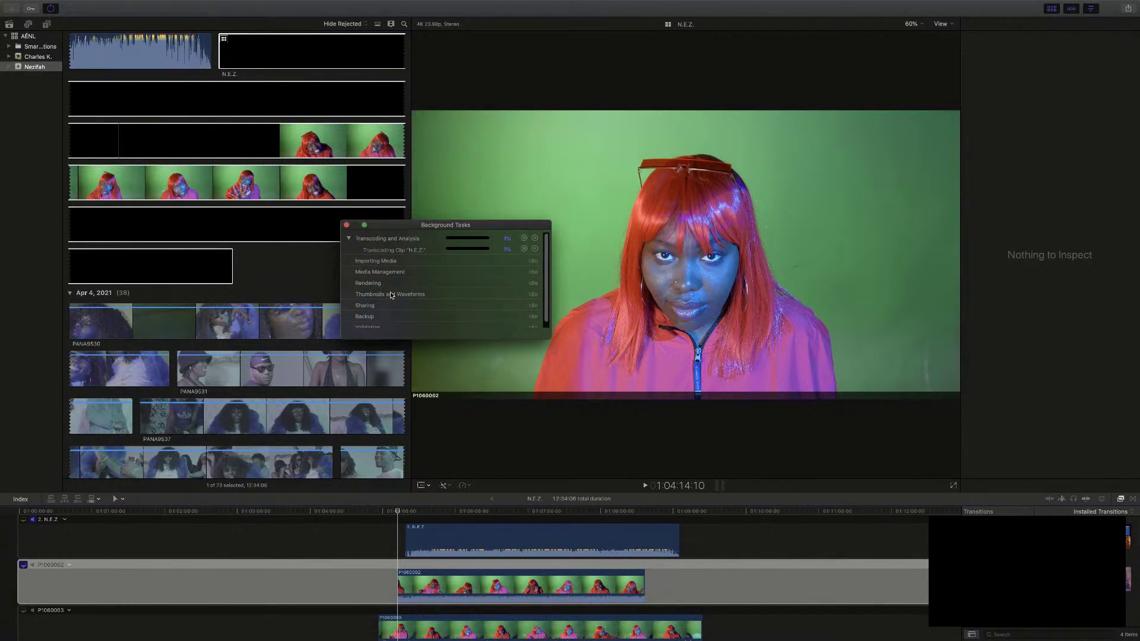
key("ctrl+Left")
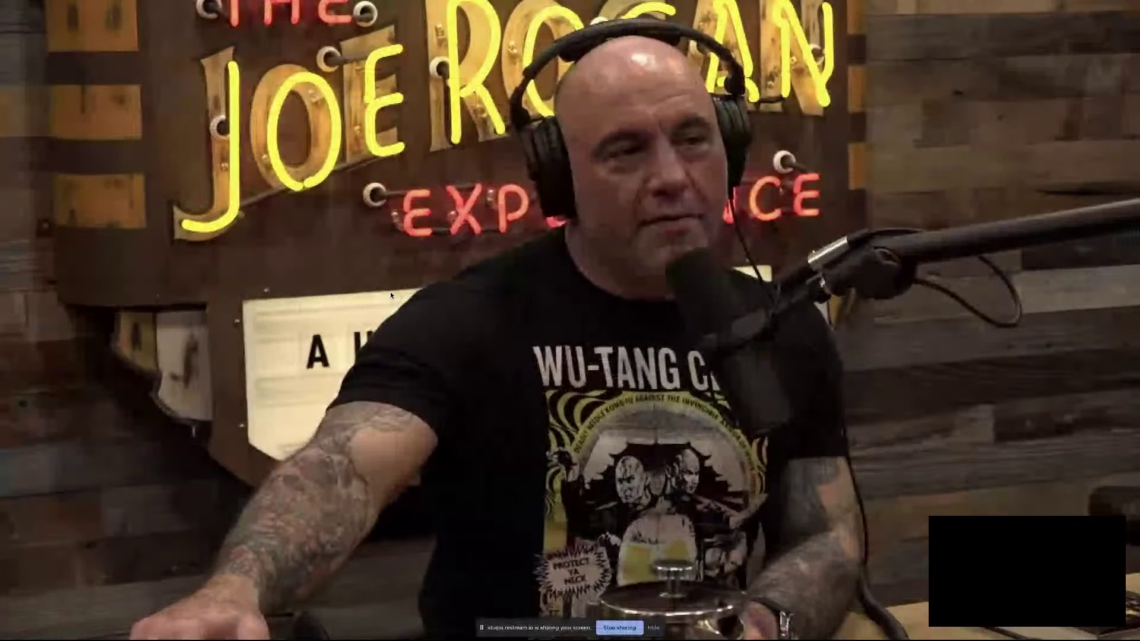
key("ctrl+Left")
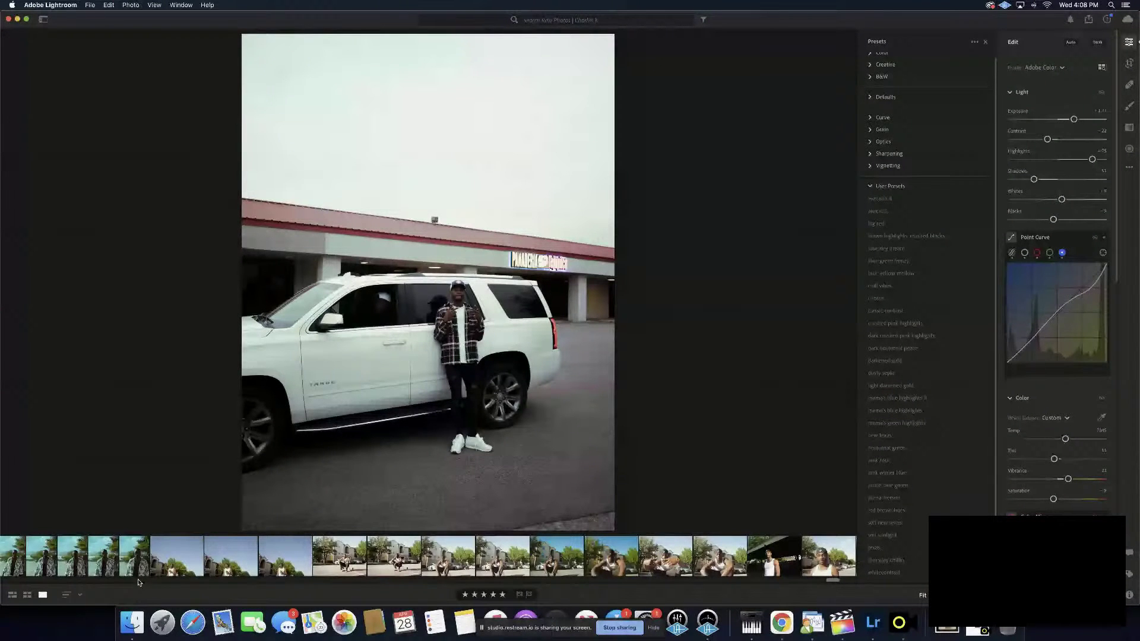
Add the first two low-angle blue-sky photos, facing the camera and looking sideways, to this client's Final Photos album
left_click(174, 561)
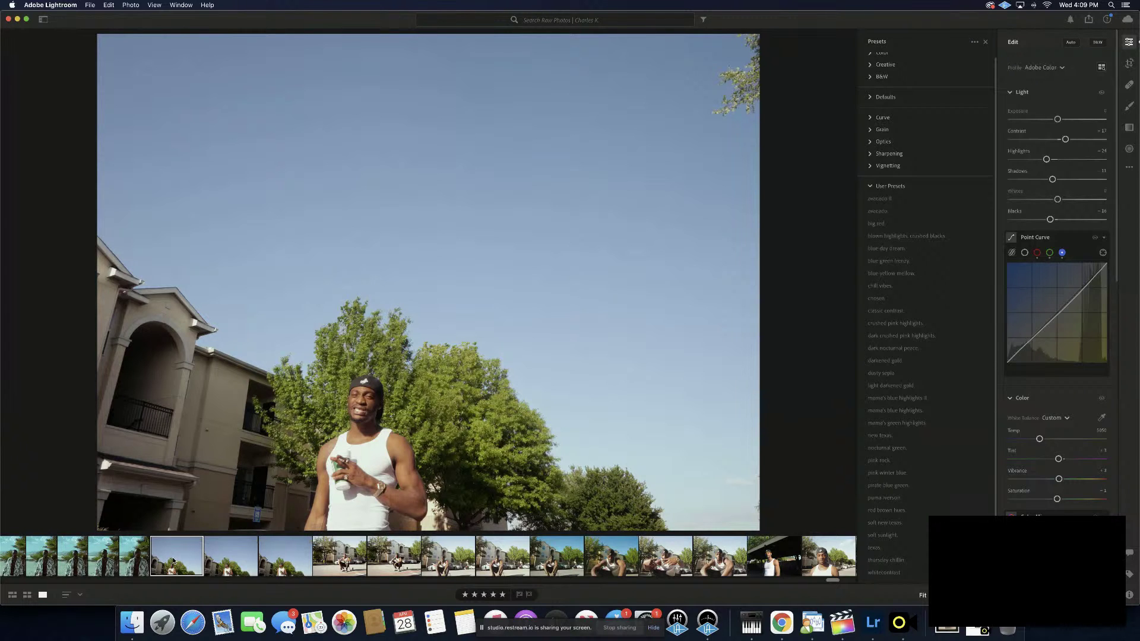
right_click(174, 562)
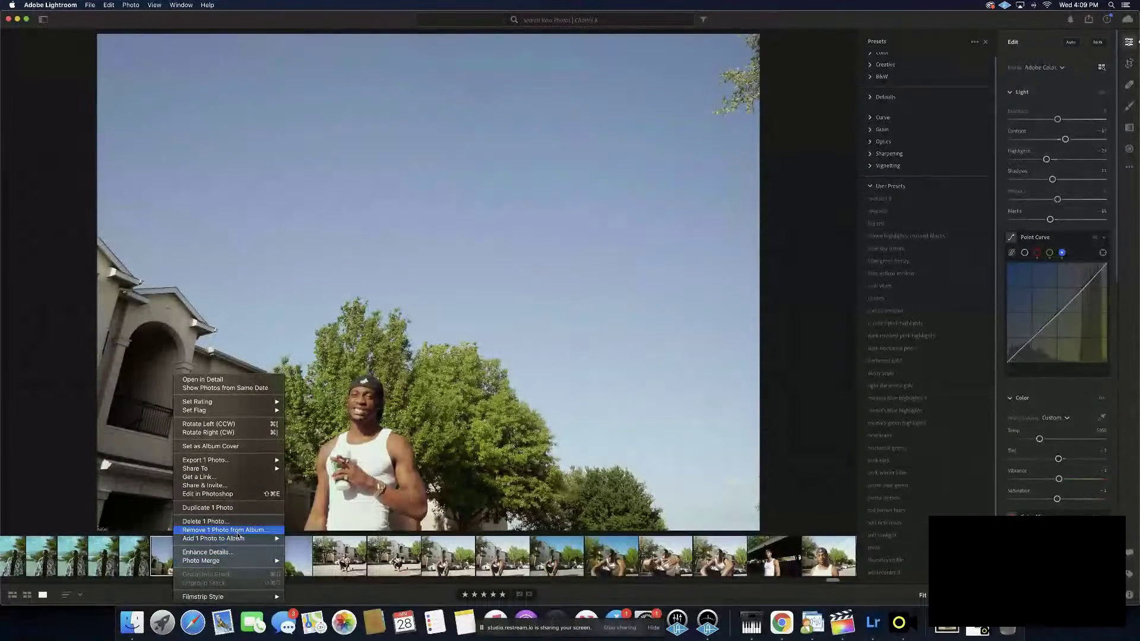
mouse_move(235, 542)
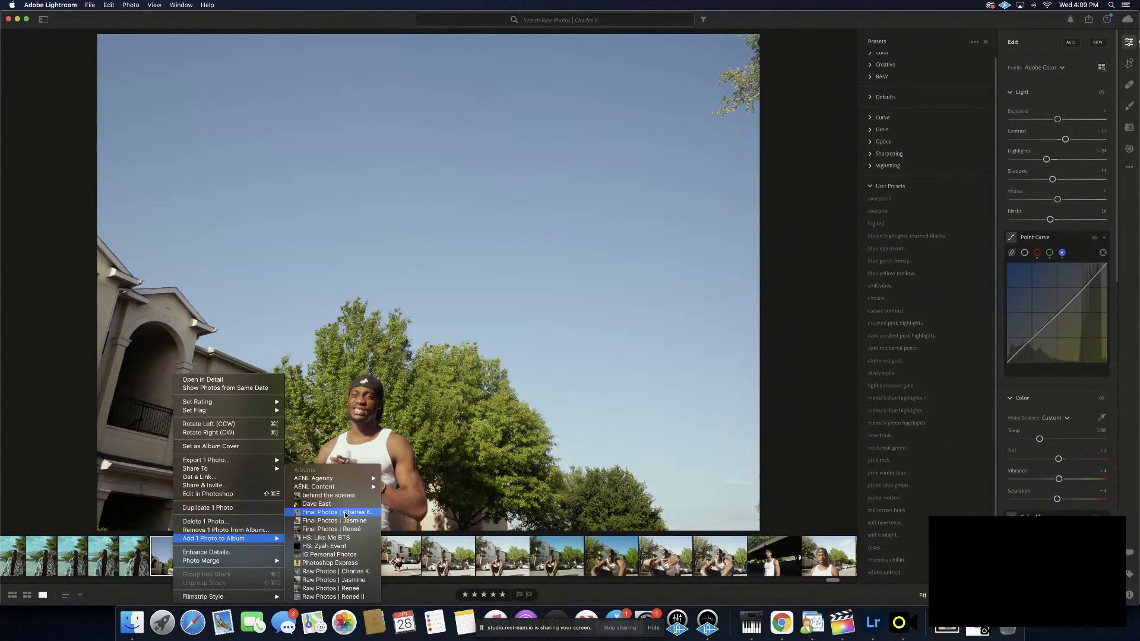
left_click(346, 514)
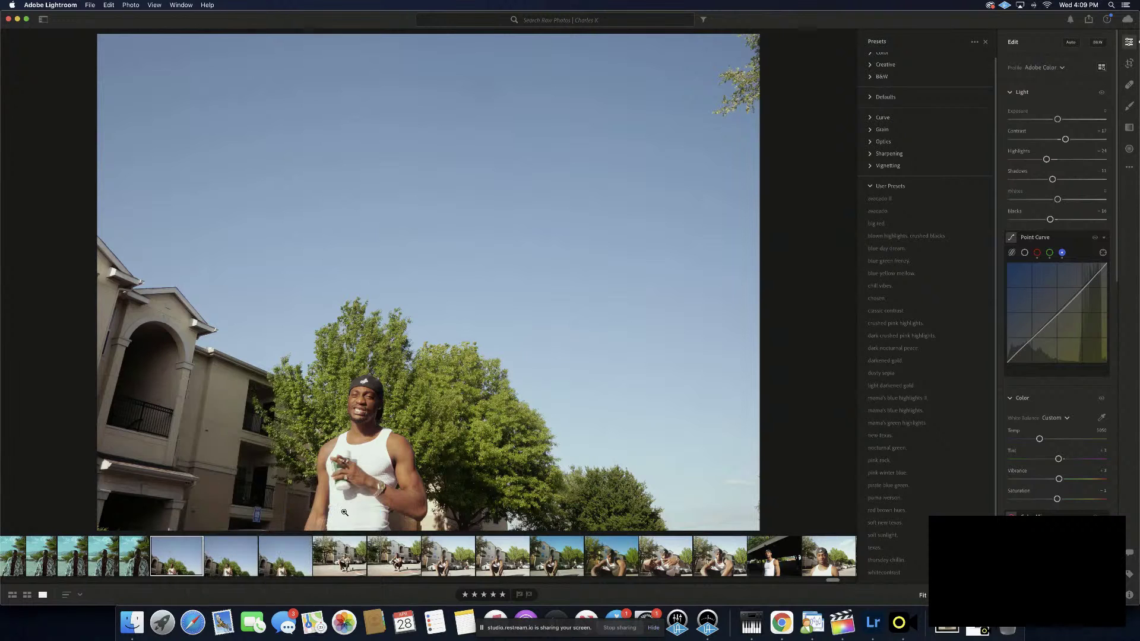
left_click(234, 558)
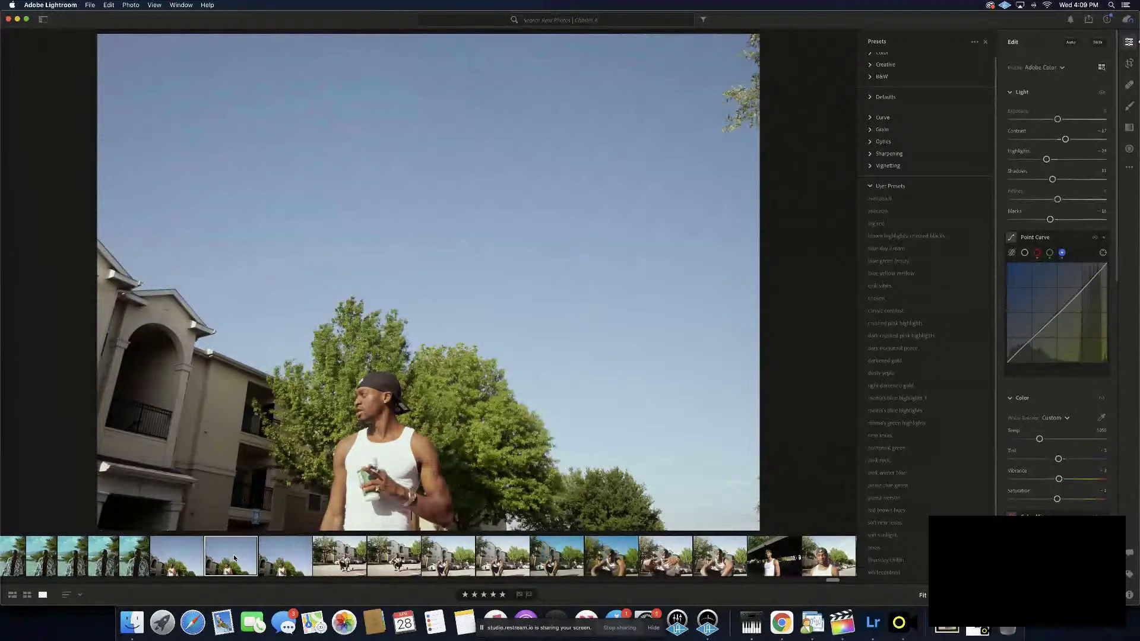
right_click(234, 558)
mouse_move(321, 539)
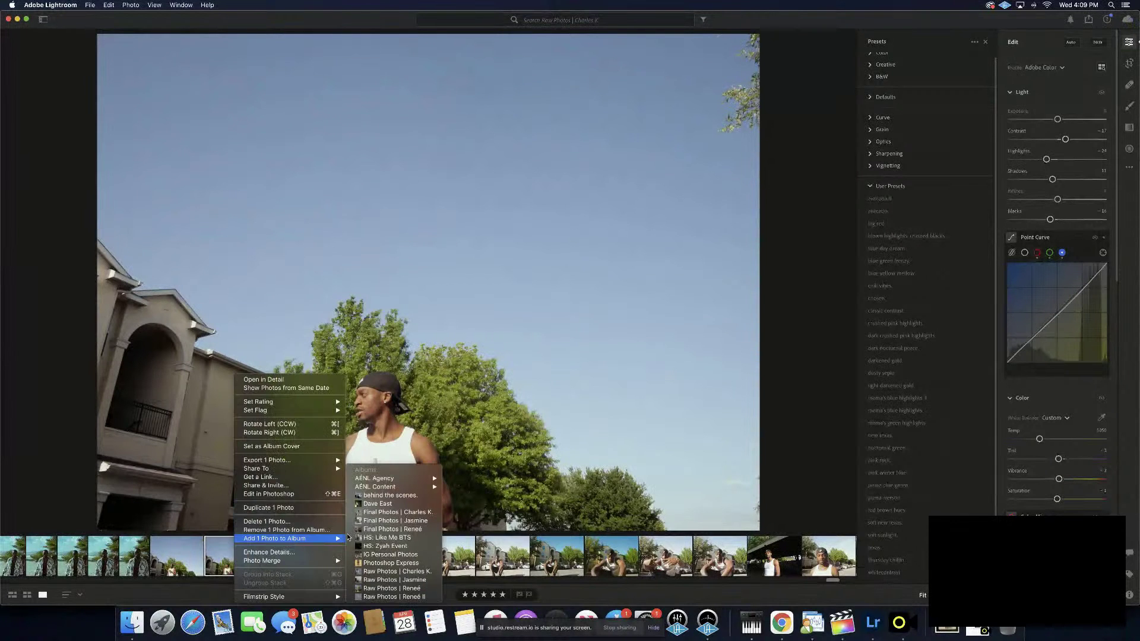
left_click(412, 512)
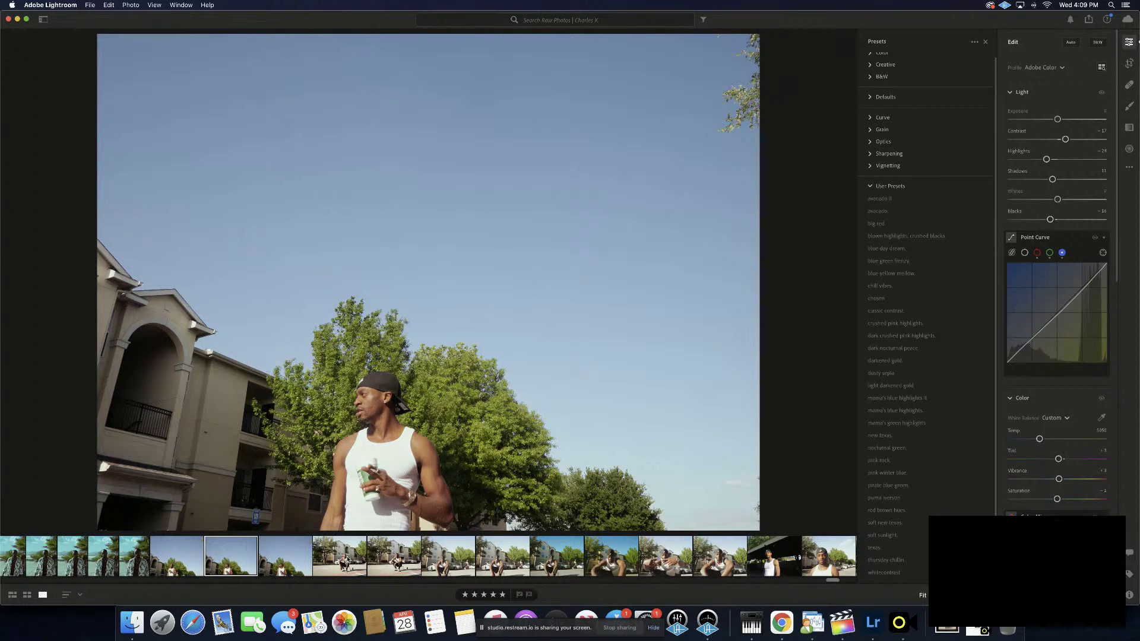
Switch to Spotify in Chrome to pause the playing advertisement, and return to Lightroom
key("super+Tab")
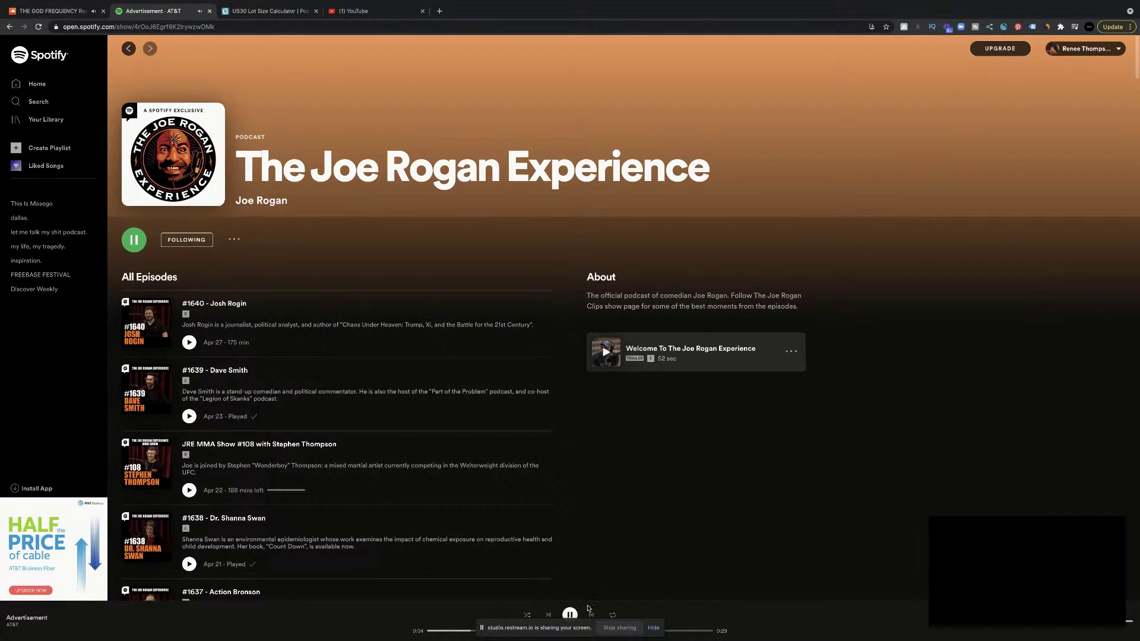
key("space")
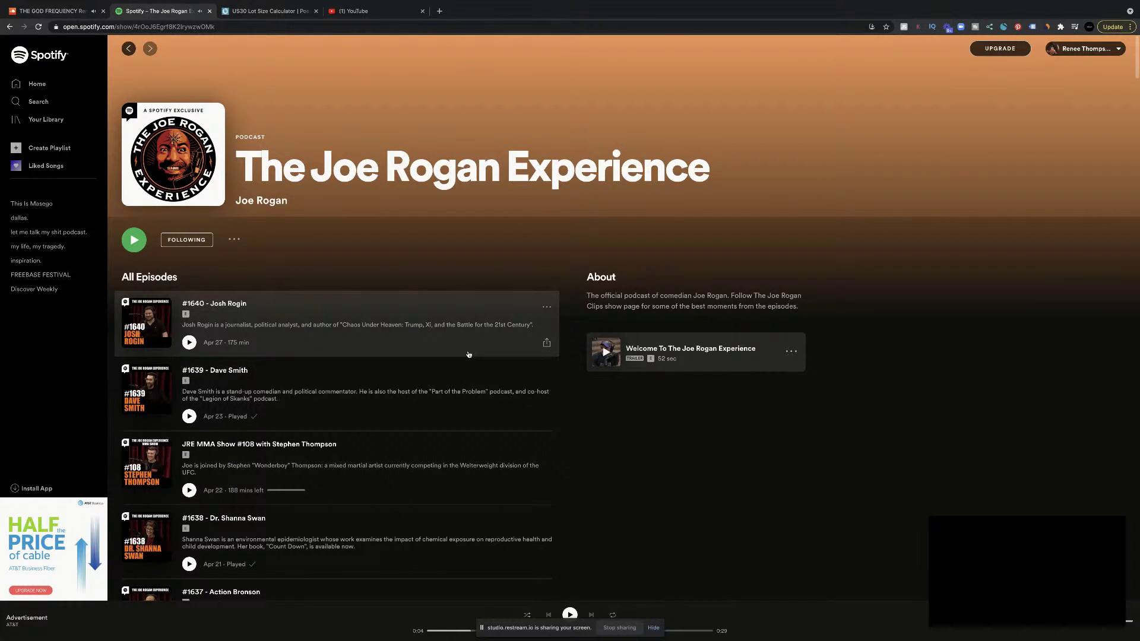
key("super+Tab")
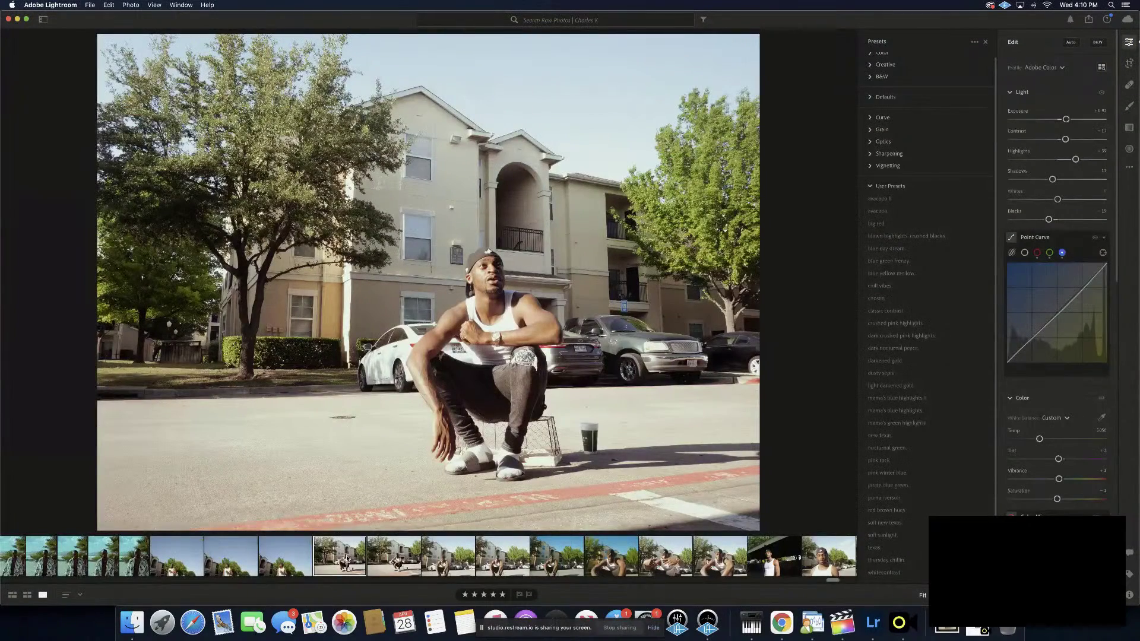
Add the two wide crouching photos, one looking up and one with a hand over the face, to this client's Final Photos album
right_click(347, 558)
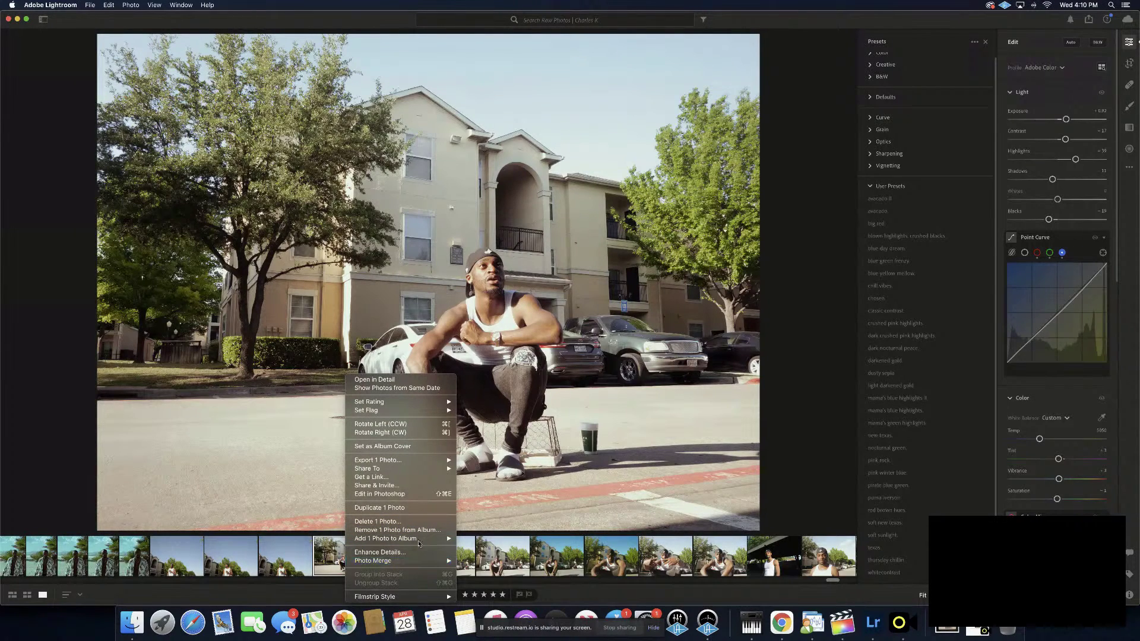
mouse_move(419, 544)
left_click(493, 519)
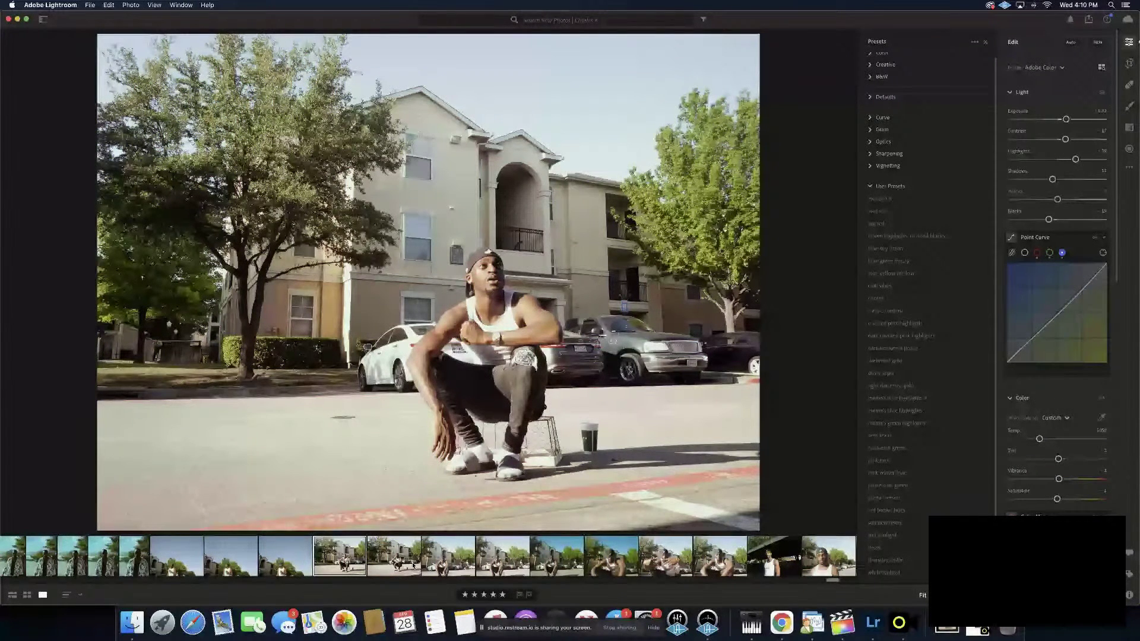
left_click(404, 565)
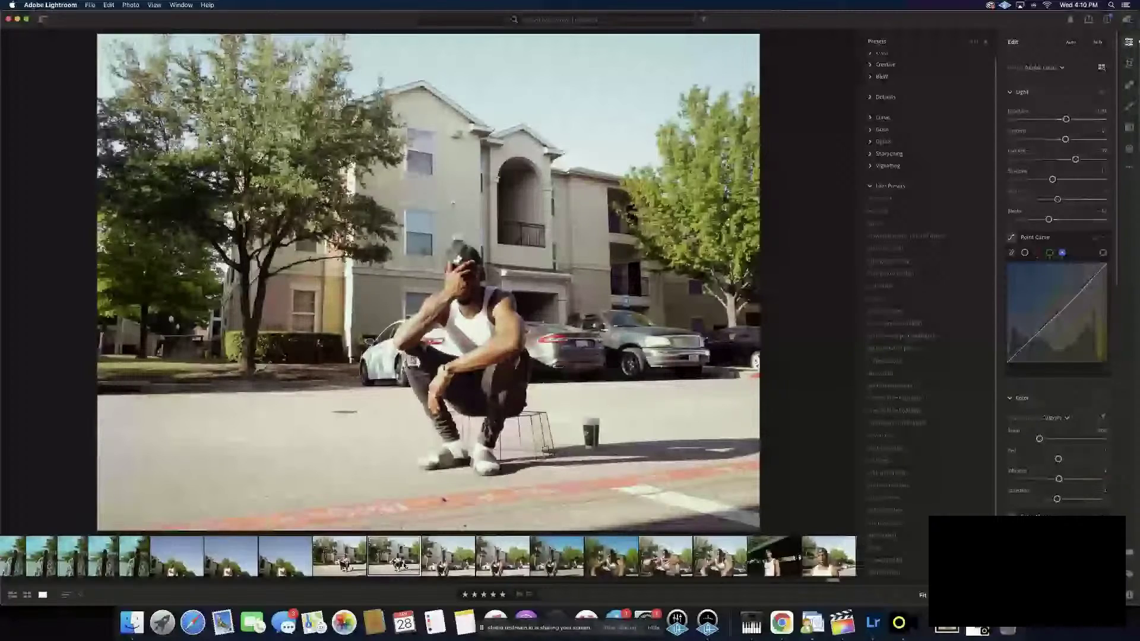
right_click(393, 370)
mouse_move(459, 538)
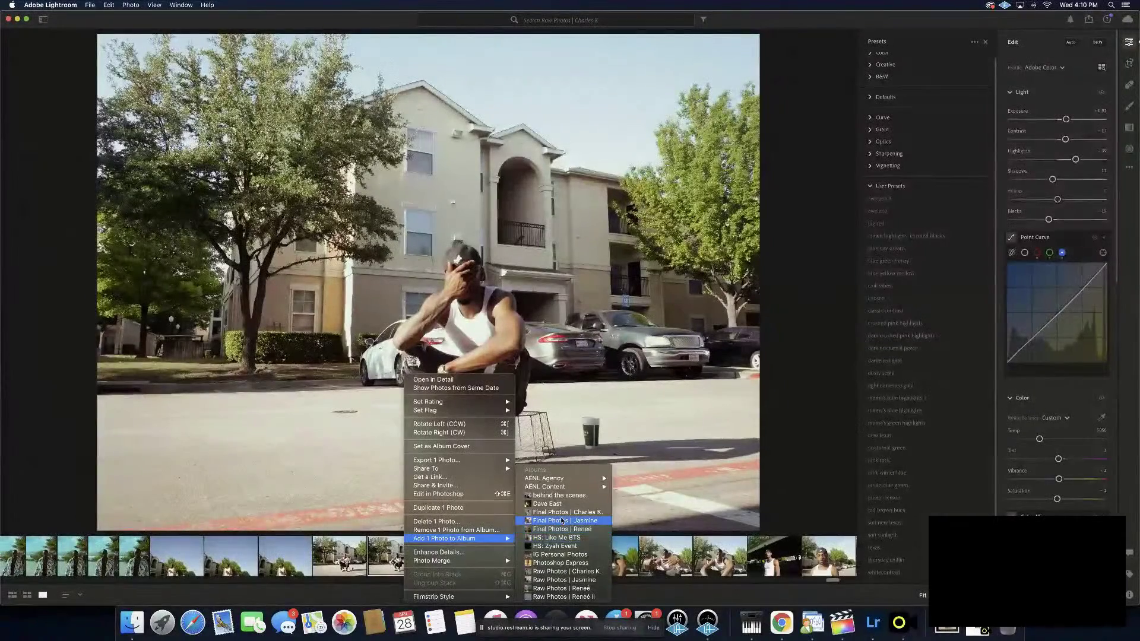
left_click(562, 511)
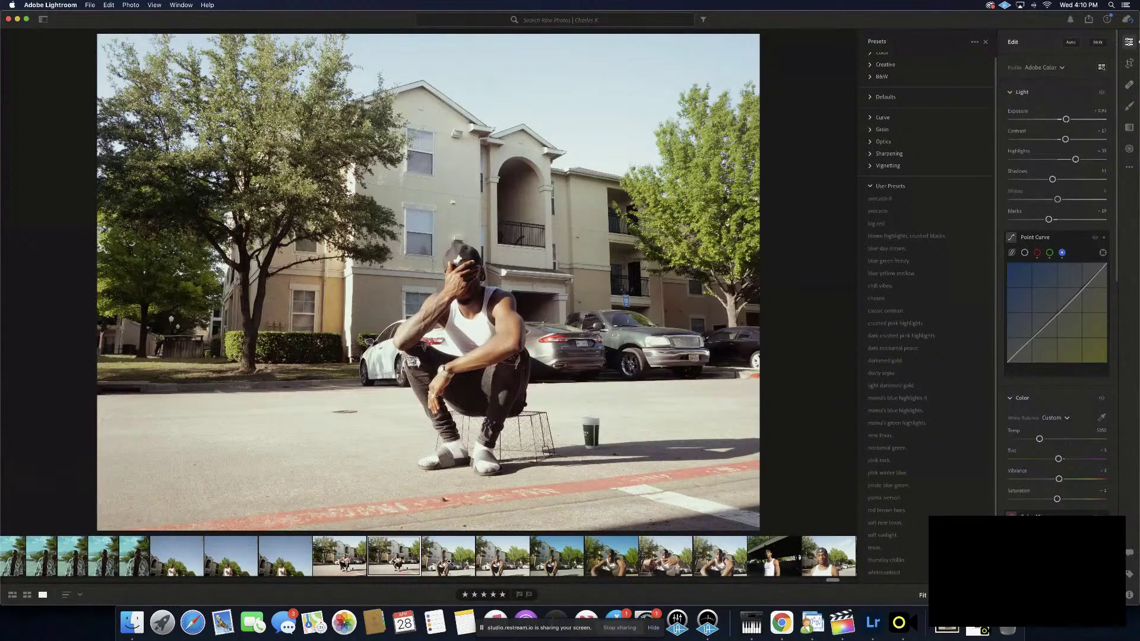
Compare the closer crouching photos facing the camera and add the version with the deeper blue sky to this client's Final Photos album
left_click(450, 561)
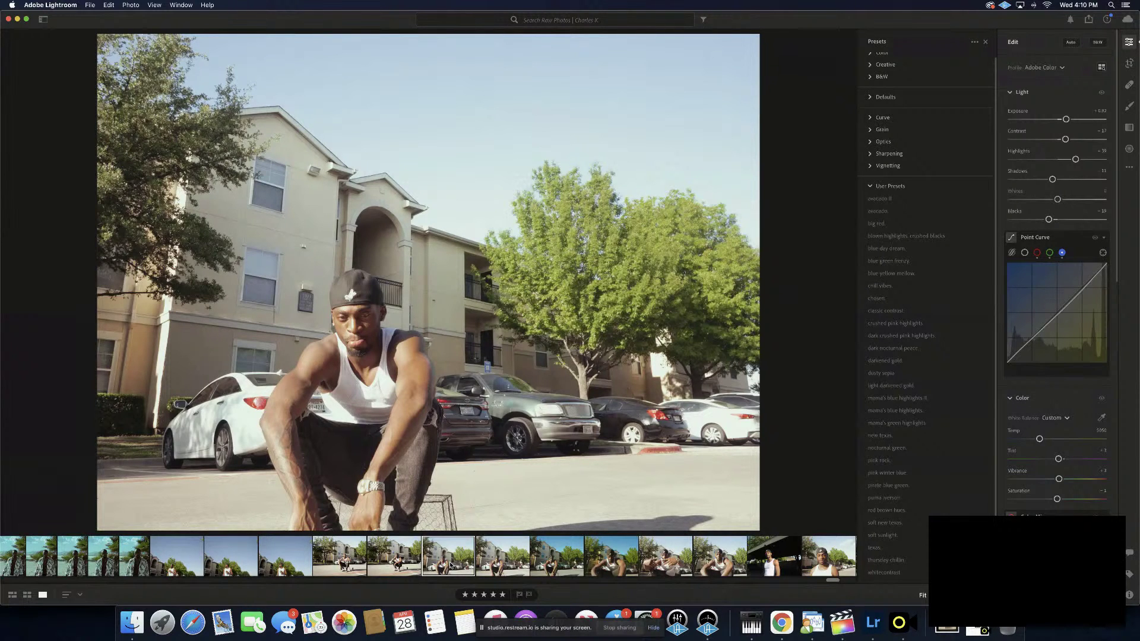
left_click(497, 563)
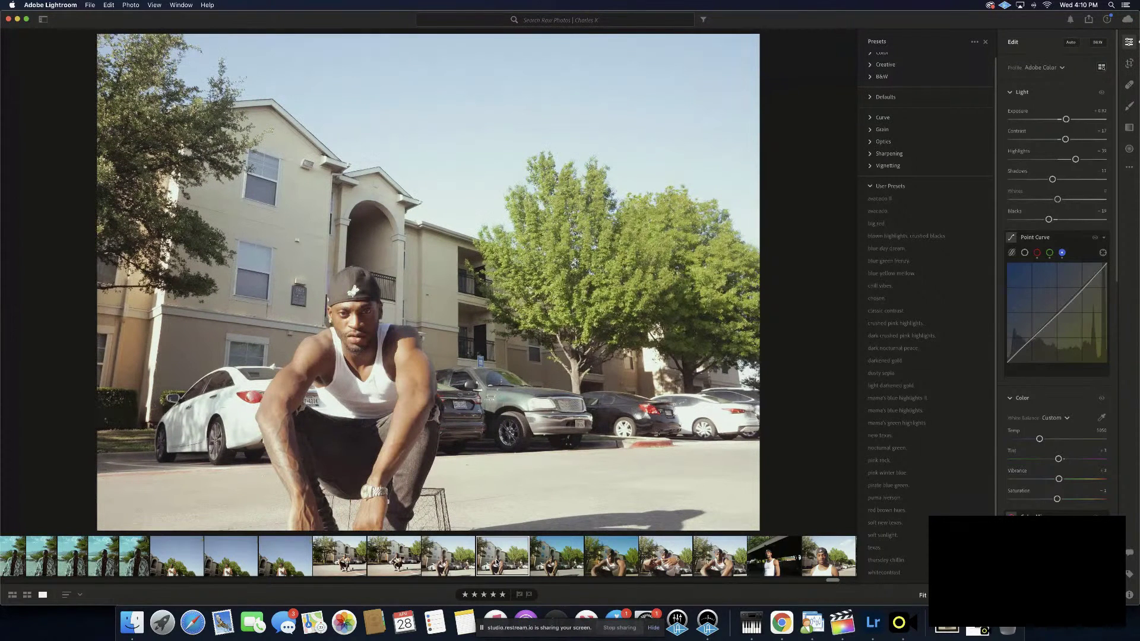
left_click(555, 562)
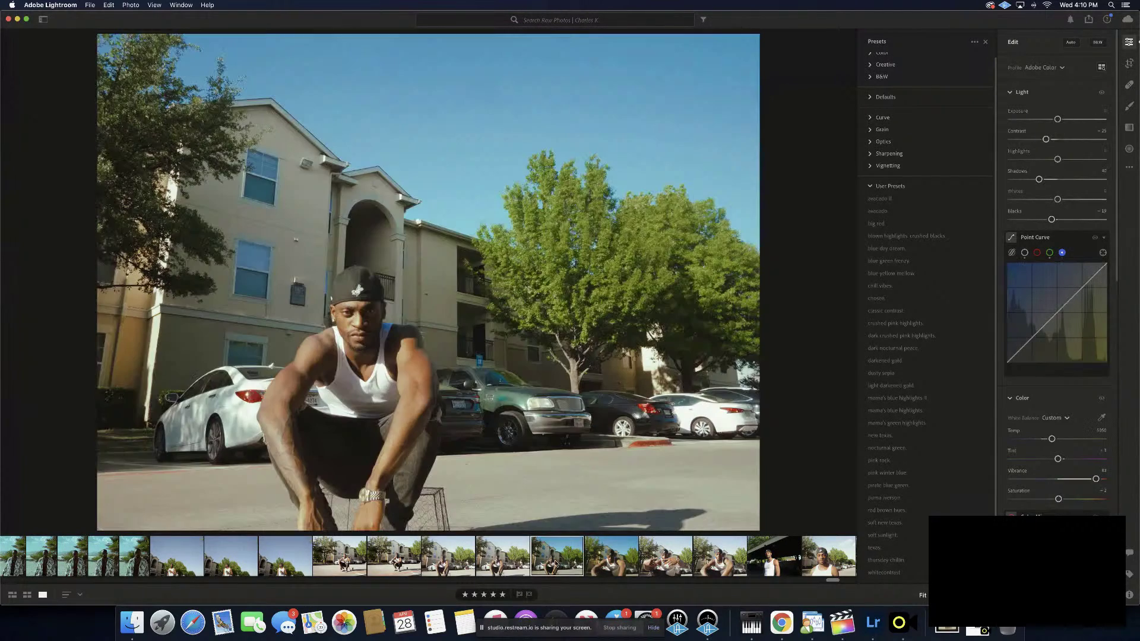
right_click(555, 563)
mouse_move(630, 539)
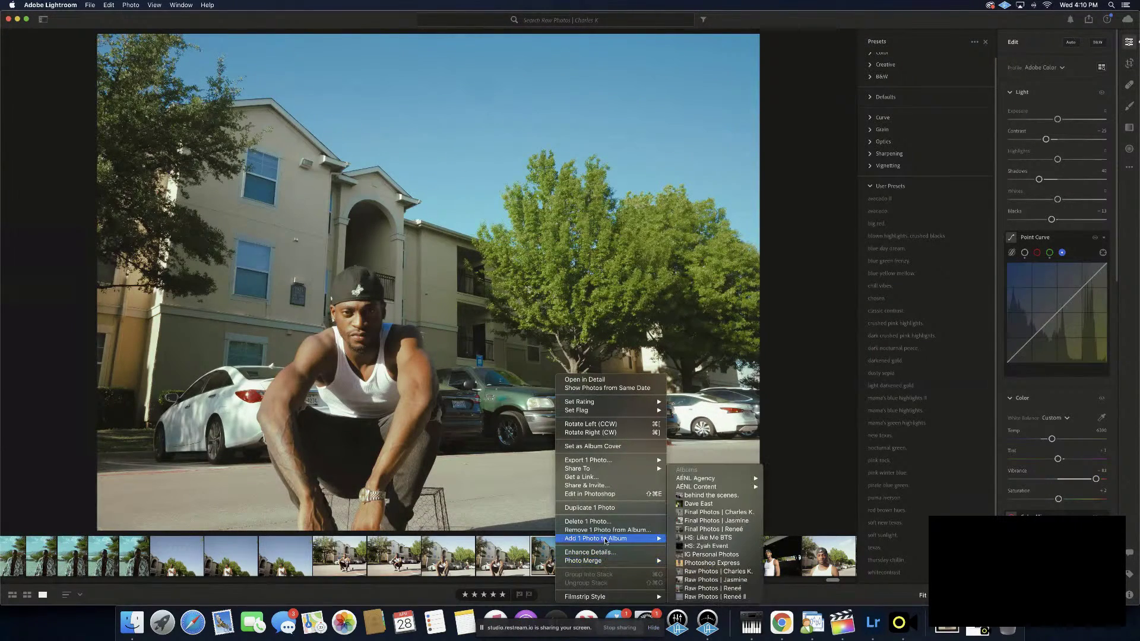
left_click(709, 512)
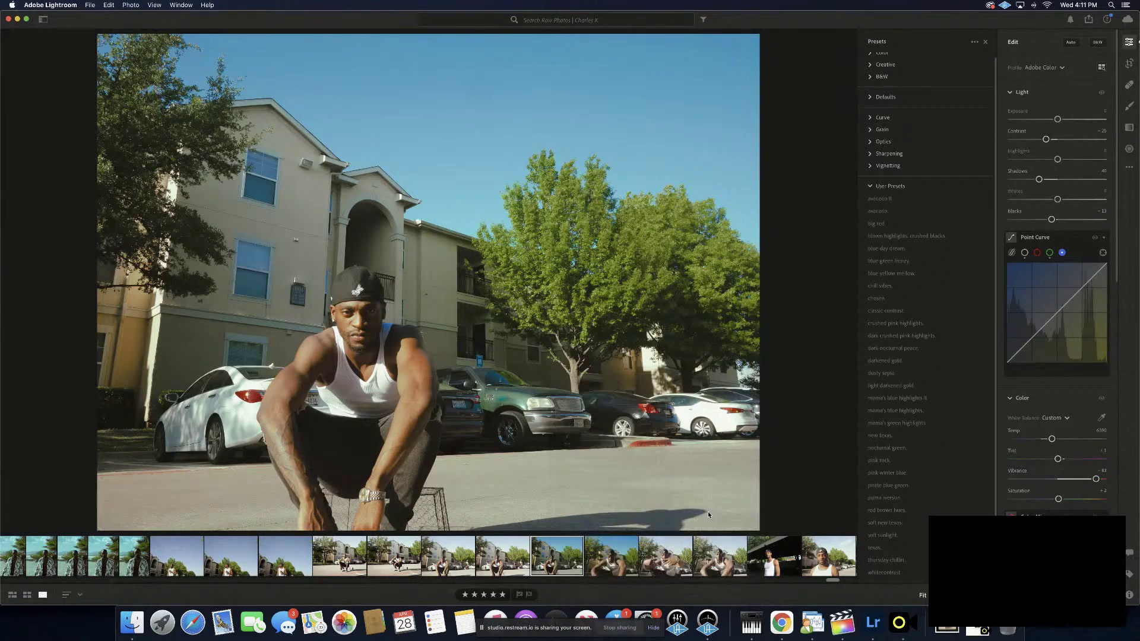
Add the close crouching photo with the head bowed and a saturated blue sky to this client's Final Photos album
left_click(618, 559)
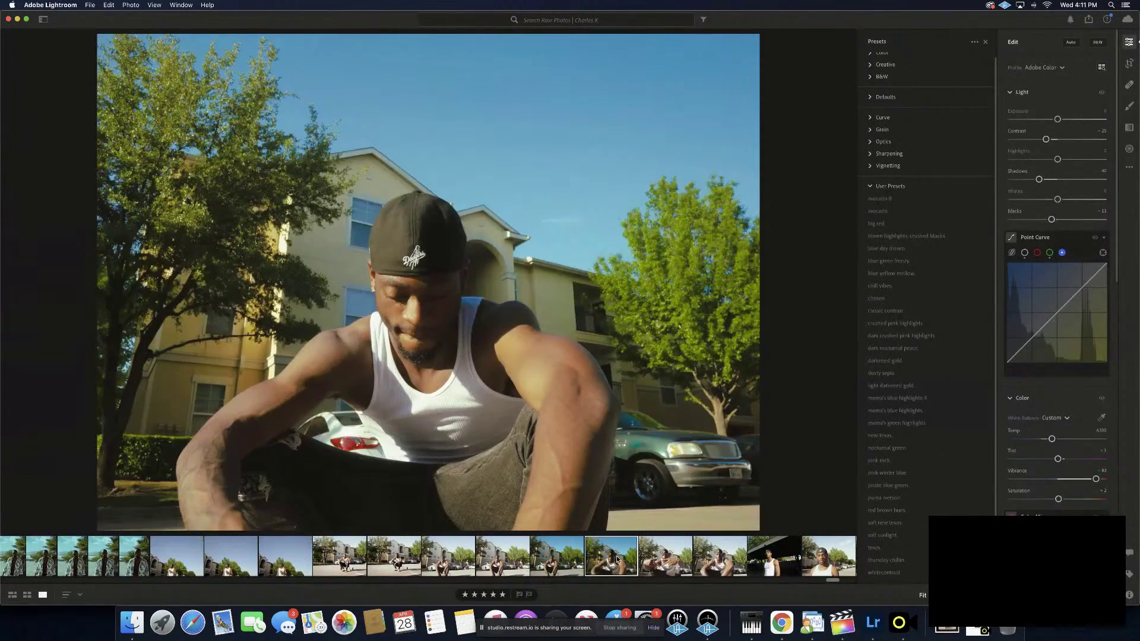
right_click(618, 559)
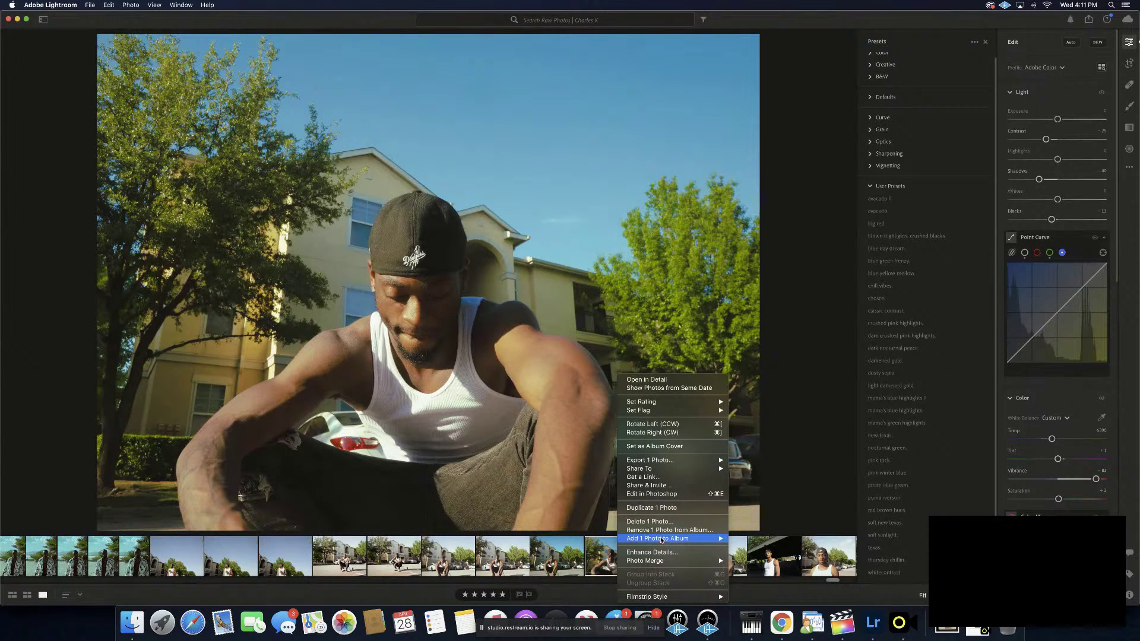
mouse_move(662, 540)
left_click(765, 514)
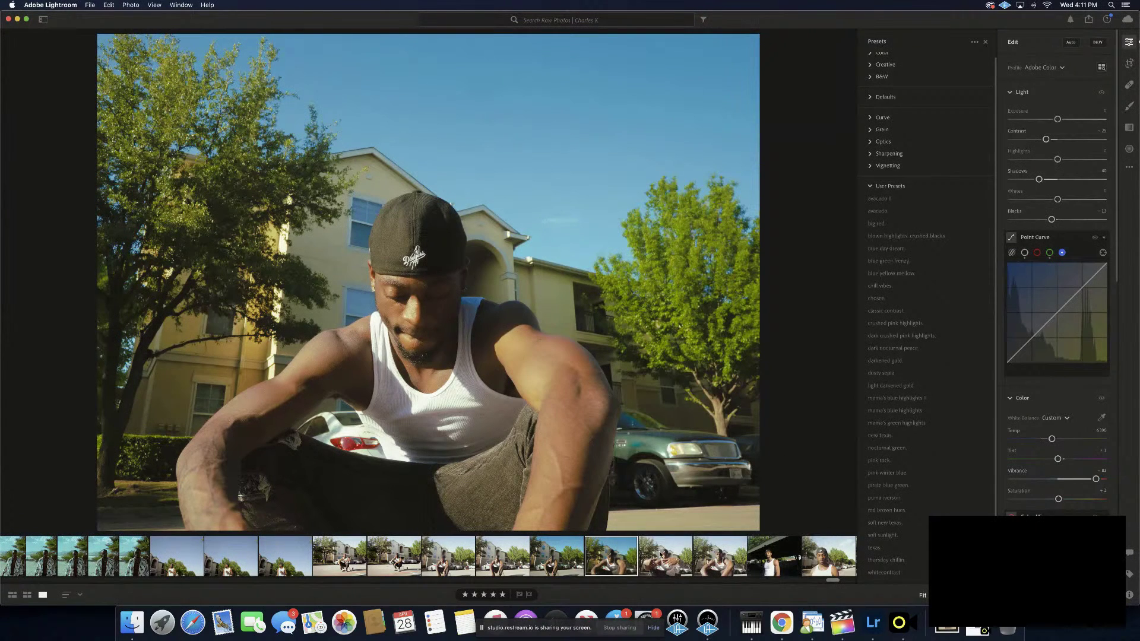
Add the close crouching photo with both hands making finger signs to this client's Final Photos album
left_click(663, 559)
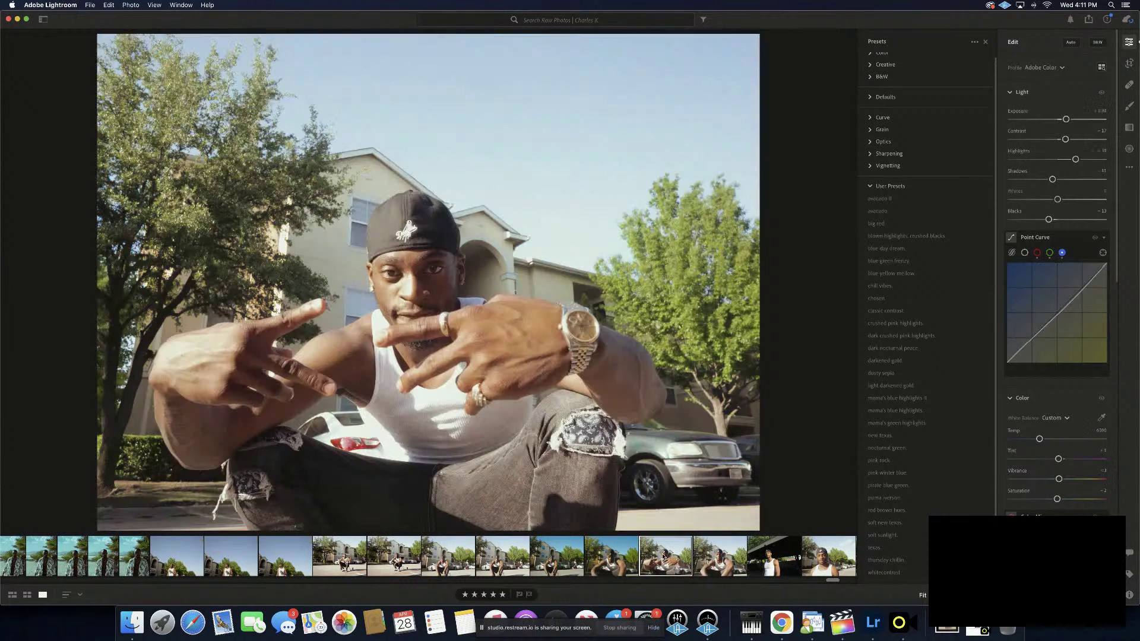
right_click(663, 557)
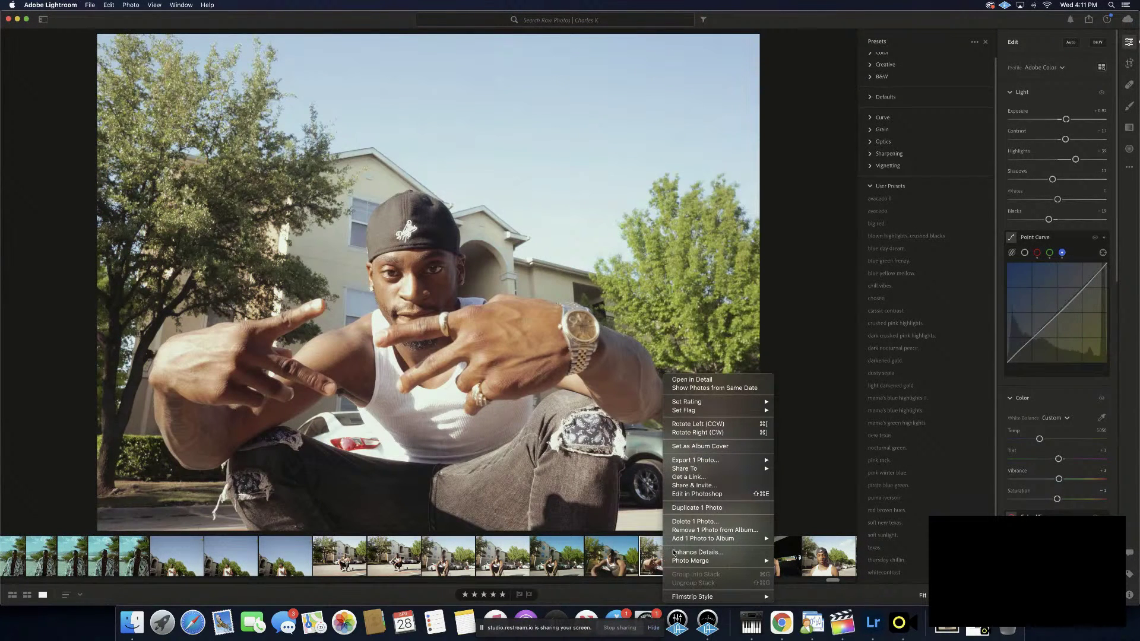
mouse_move(733, 538)
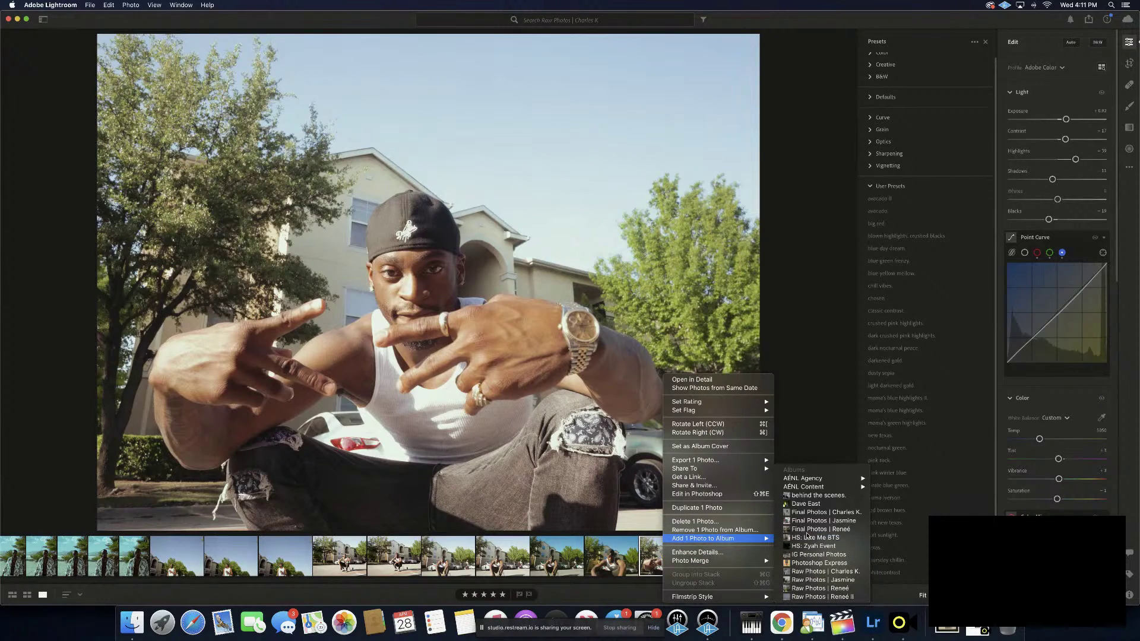
left_click(807, 536)
Check the close crouching photo facing the camera, and add the standing portrait under the dark carport to this client's Final Photos album
scroll(745, 569, "right", 6)
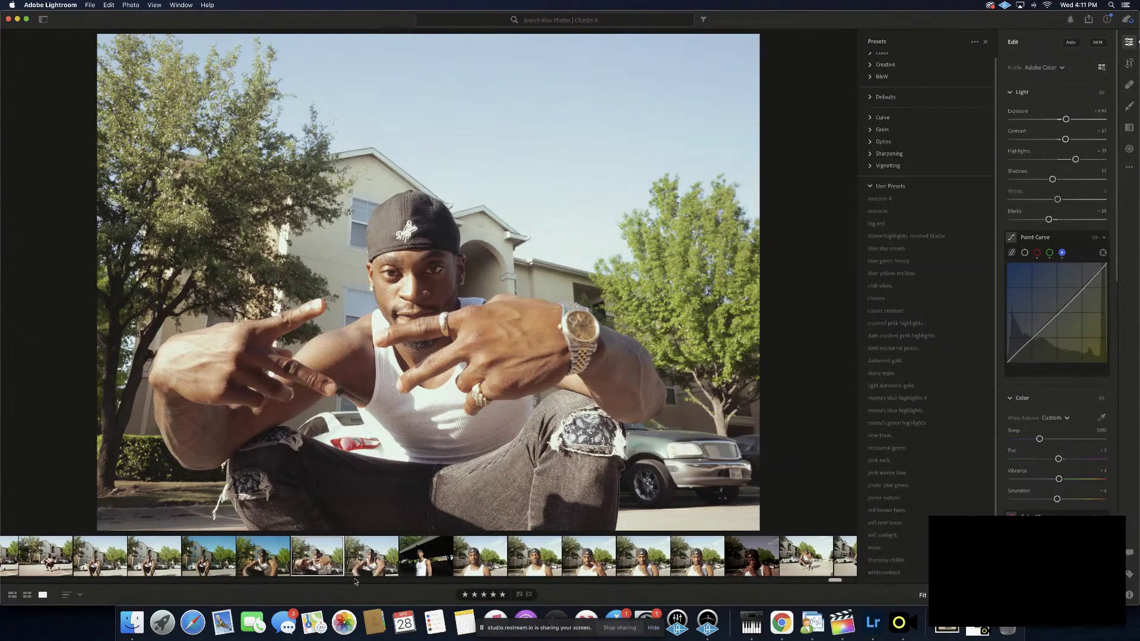
left_click(358, 571)
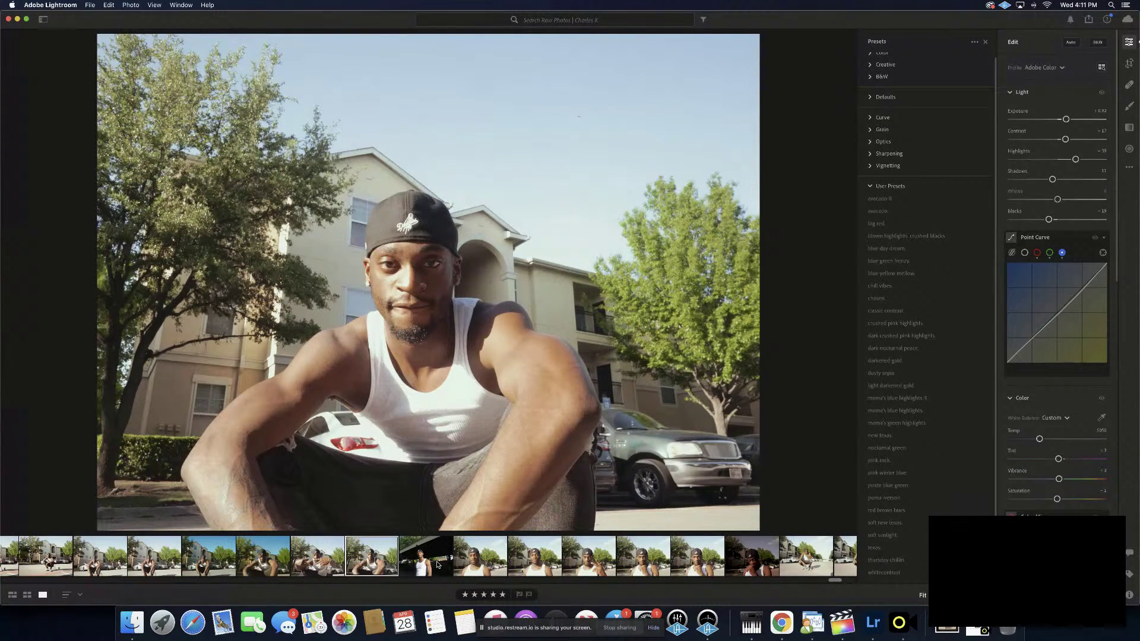
left_click(436, 564)
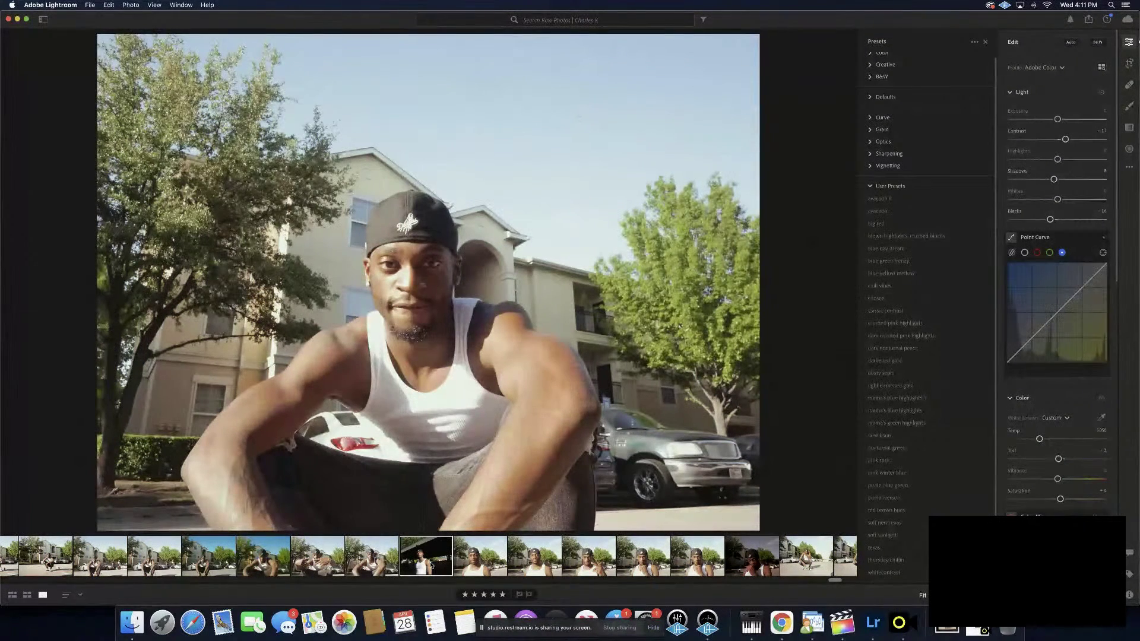
right_click(432, 565)
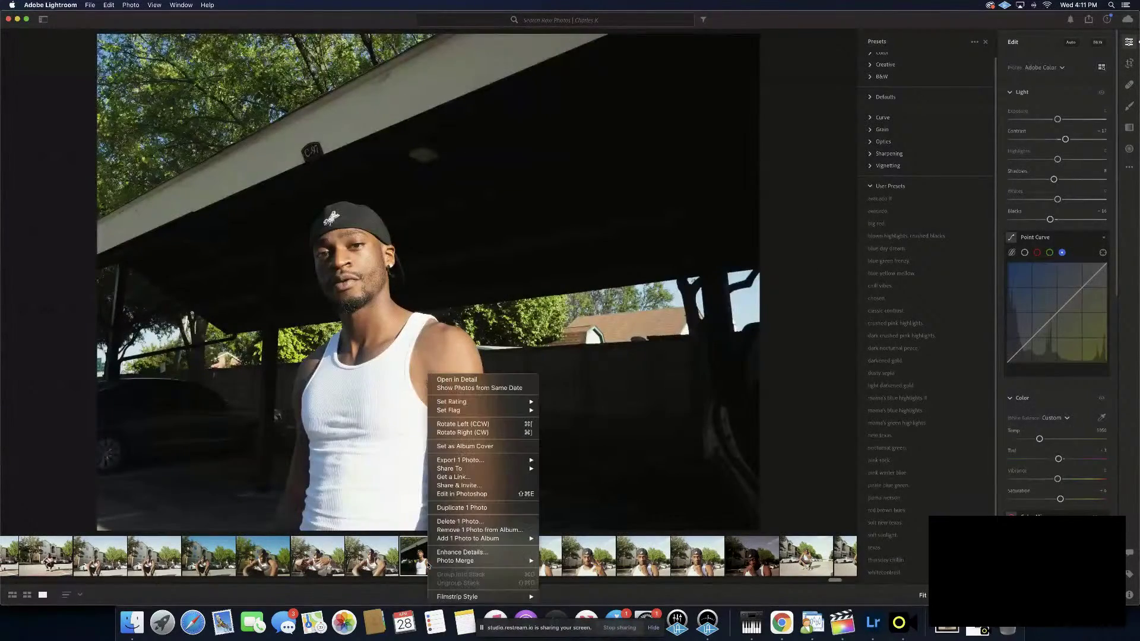
mouse_move(478, 538)
left_click(588, 512)
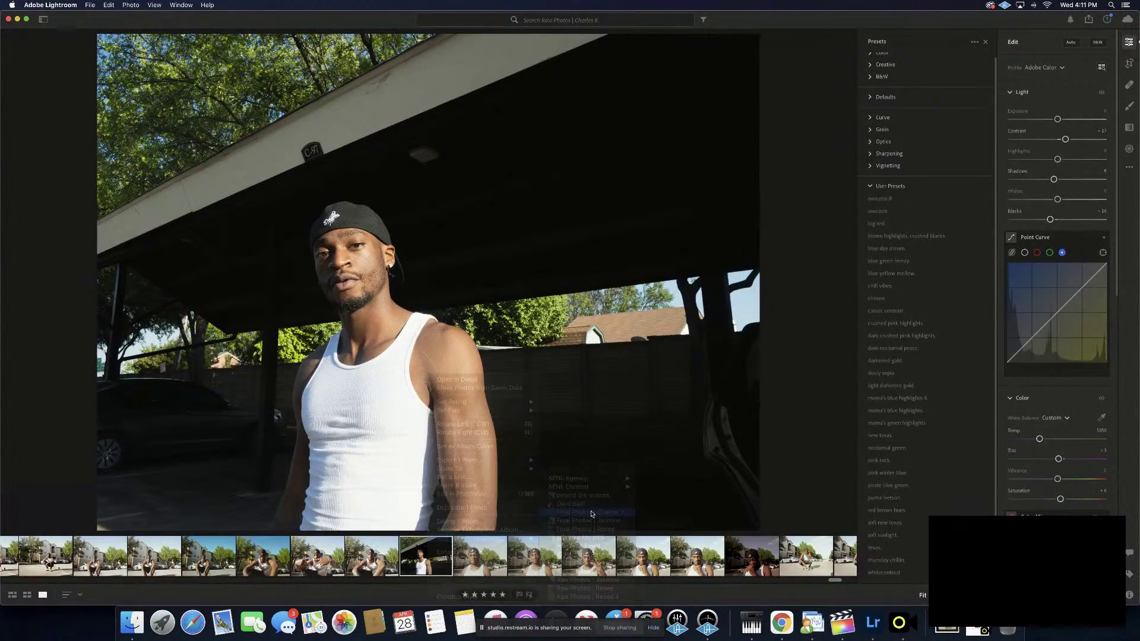
Add the two head-and-shoulders parking-lot portraits without hands in the frame to this client's Final Photos album
left_click(482, 563)
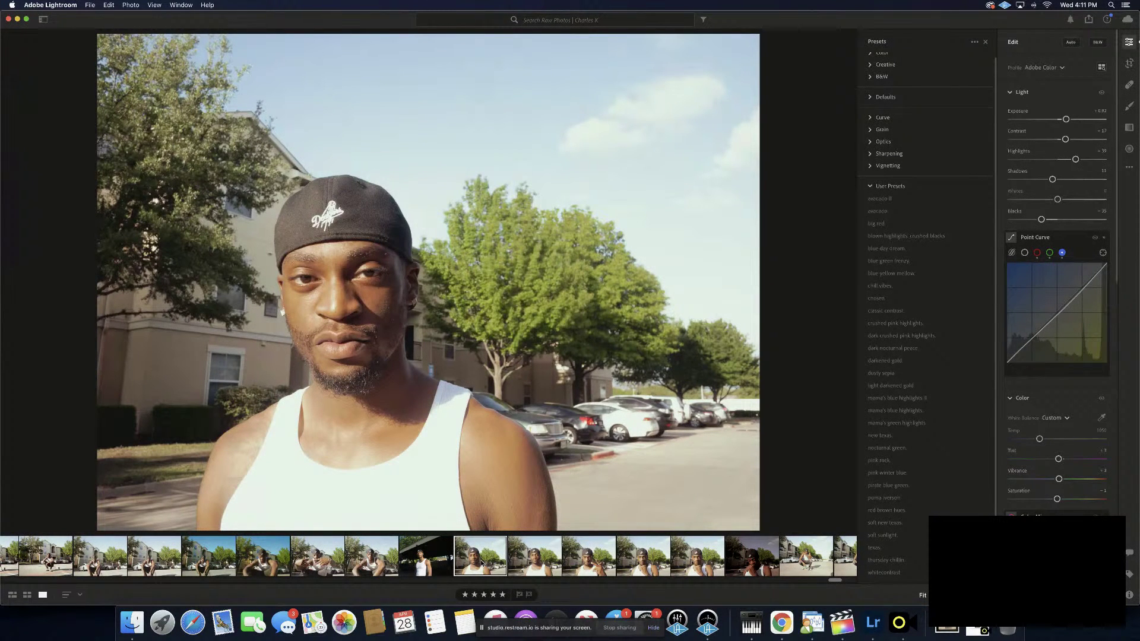
right_click(482, 563)
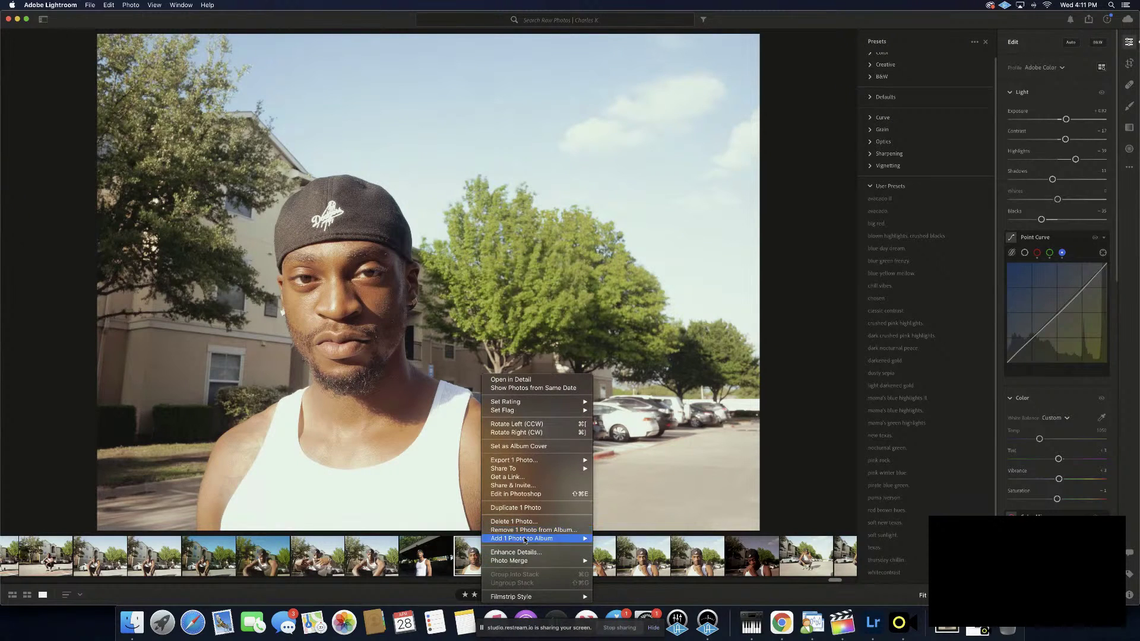
key("Escape")
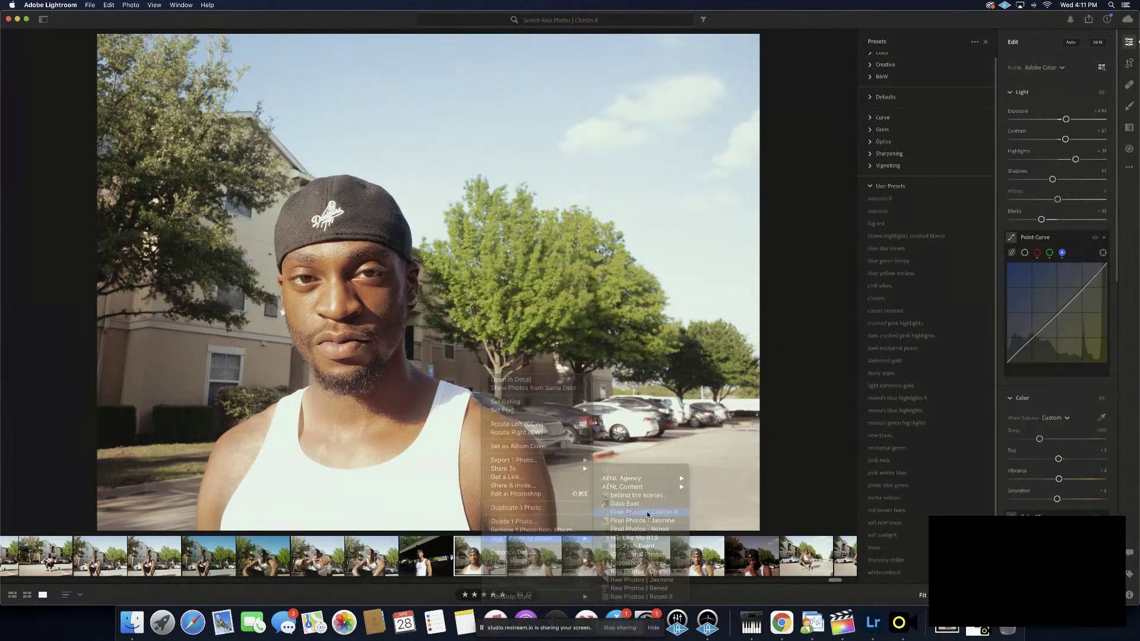
left_click(548, 556)
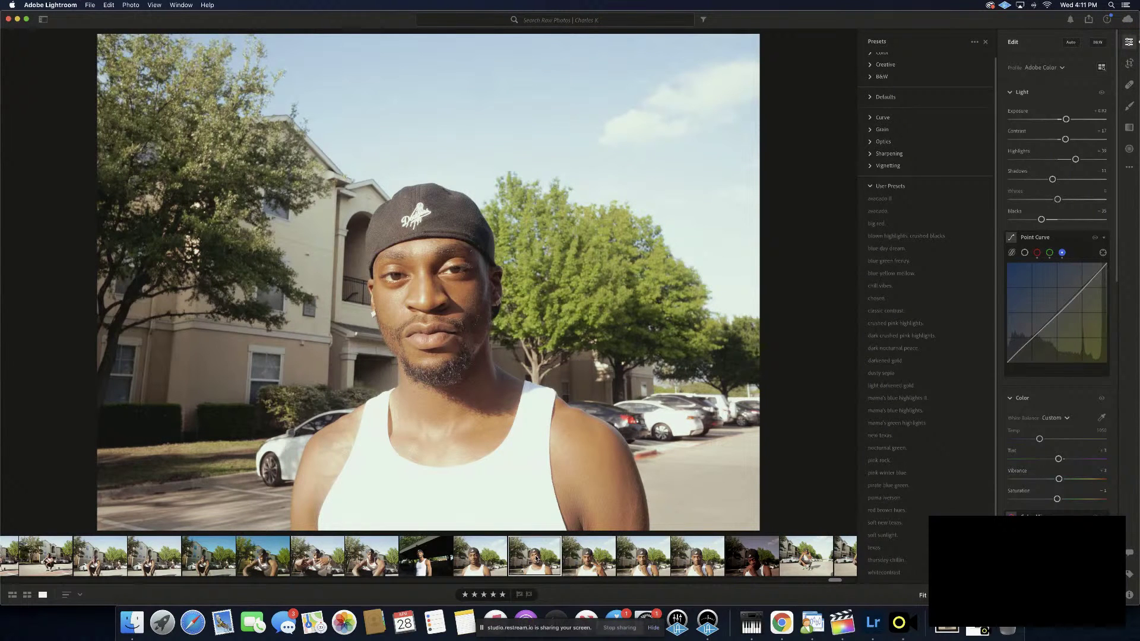
right_click(538, 558)
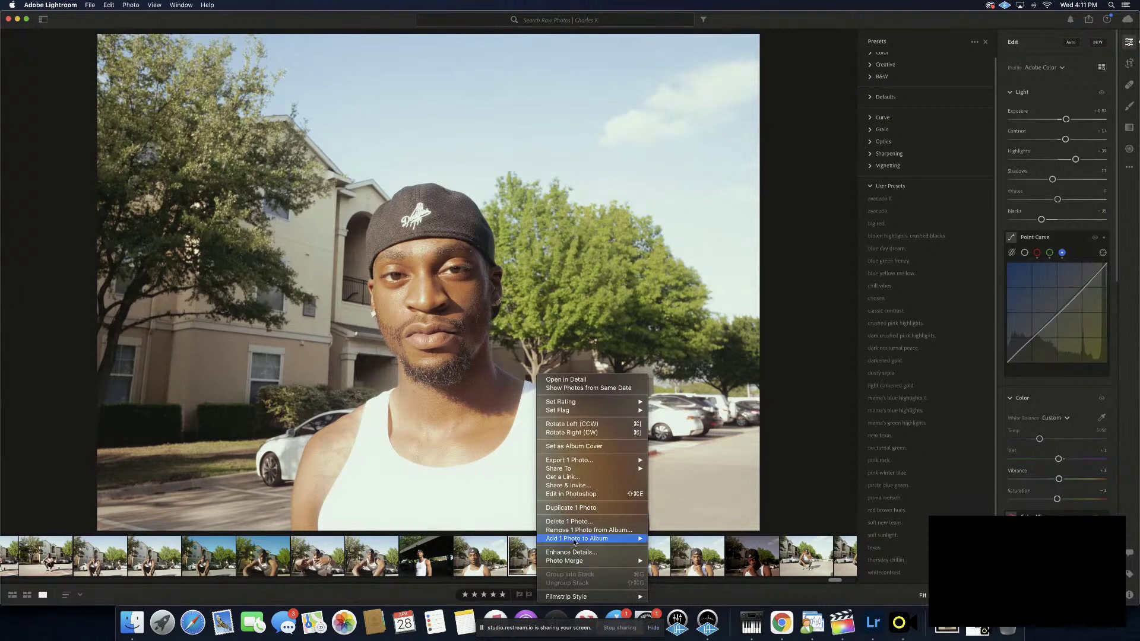
mouse_move(618, 539)
left_click(687, 513)
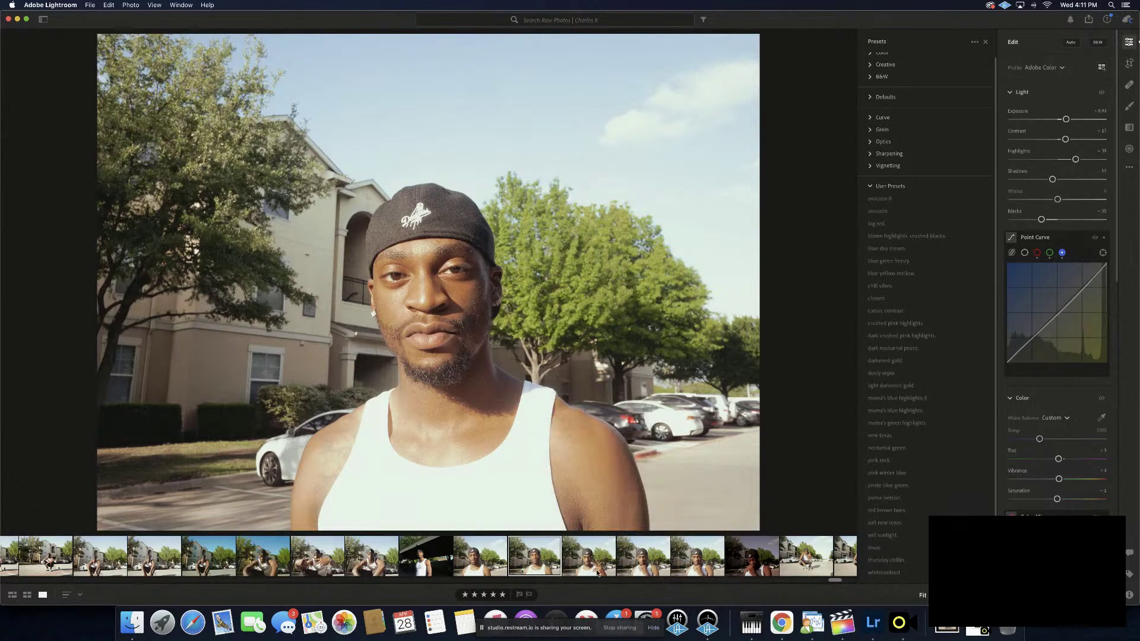
Add the parking-lot portrait with one hand making a finger sign to this client's Final Photos album
left_click(595, 567)
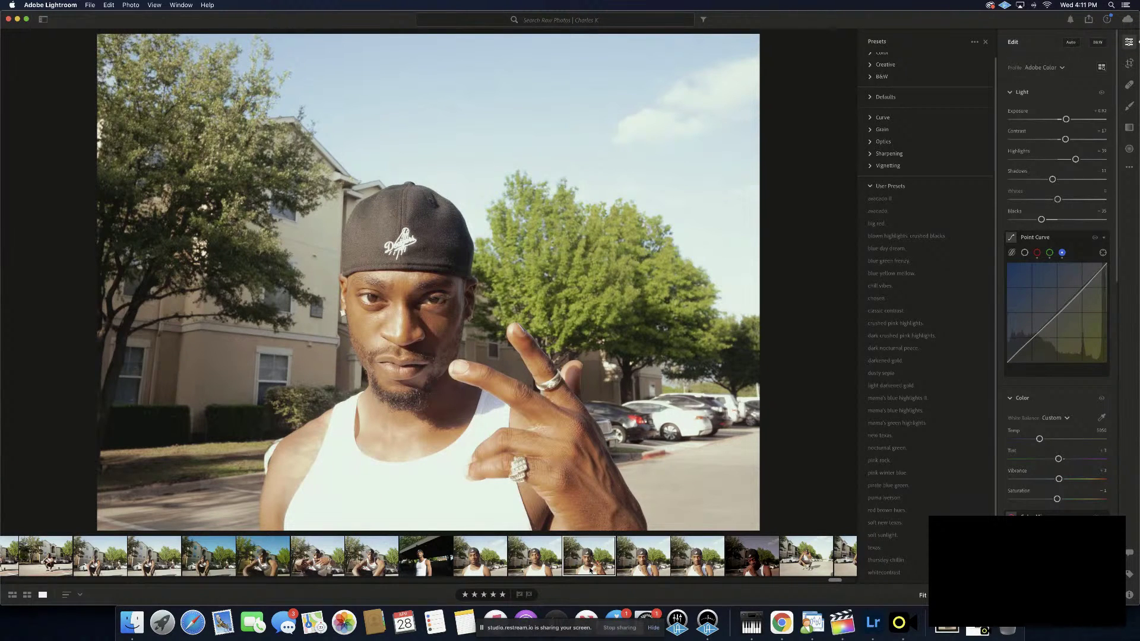
right_click(591, 570)
mouse_move(653, 536)
left_click(748, 521)
Add the parking-lot portrait with the fist under the chin to this client's Final Photos album
left_click(660, 559)
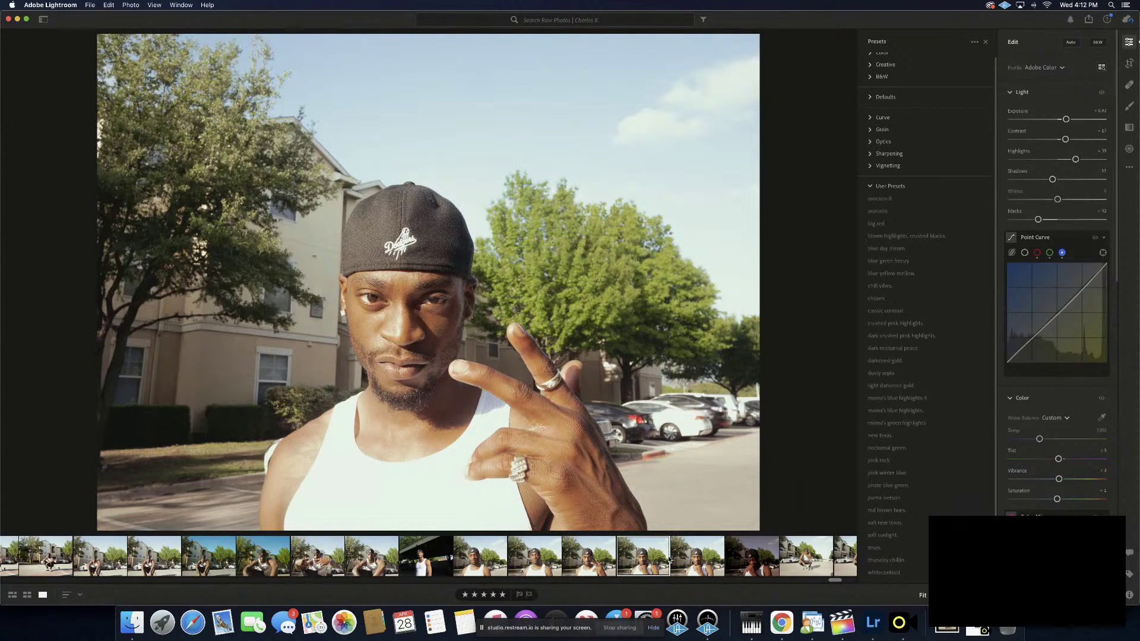
left_click(692, 562)
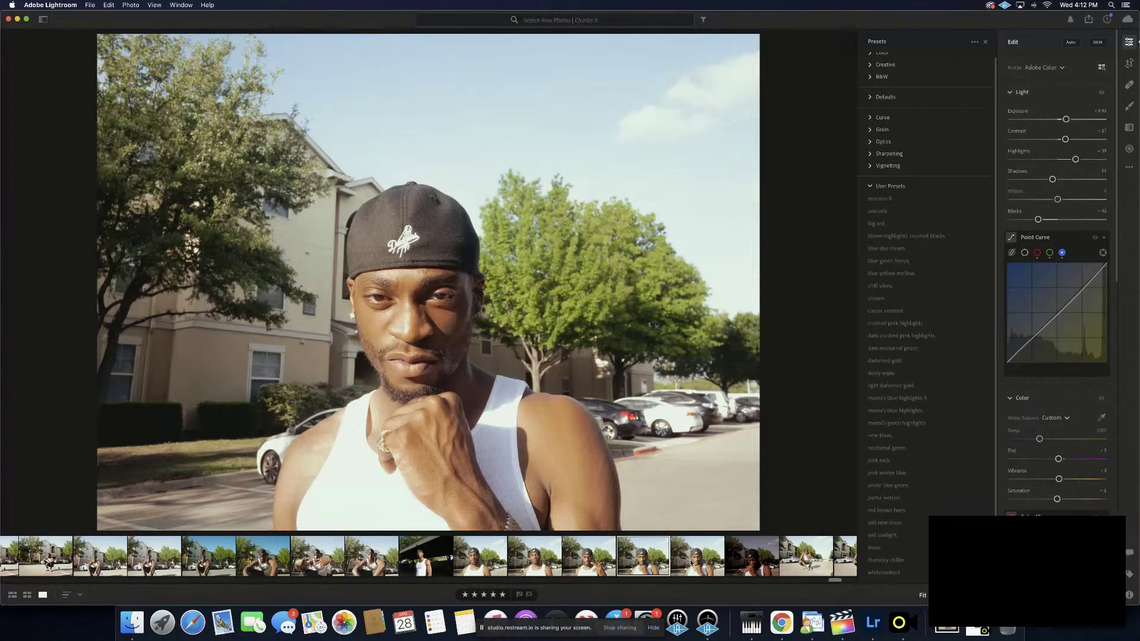
right_click(649, 563)
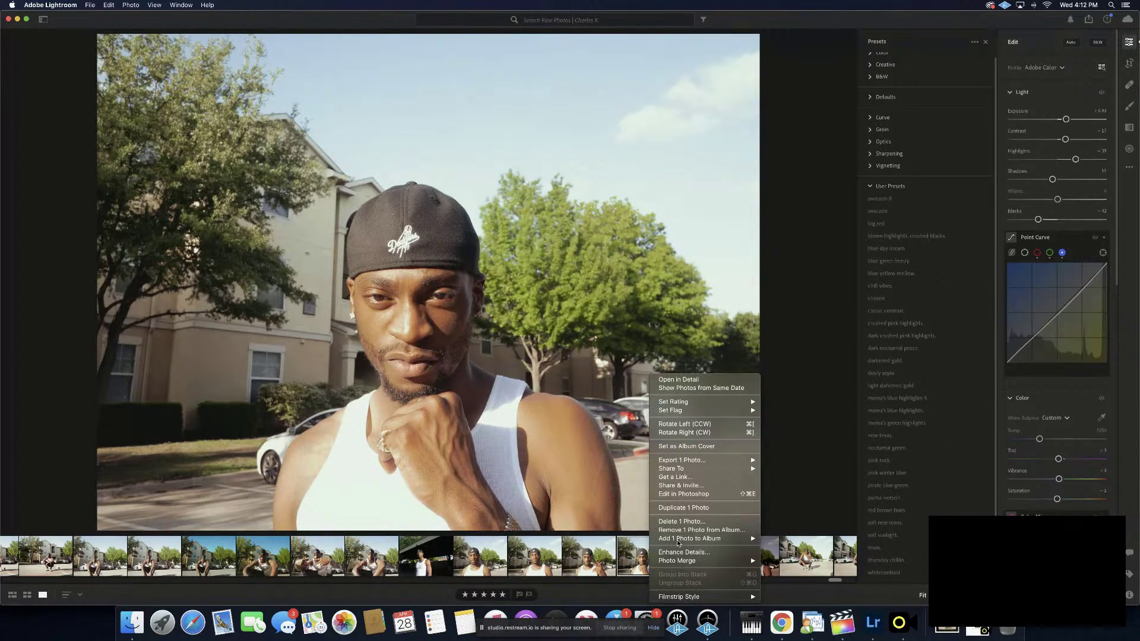
mouse_move(678, 541)
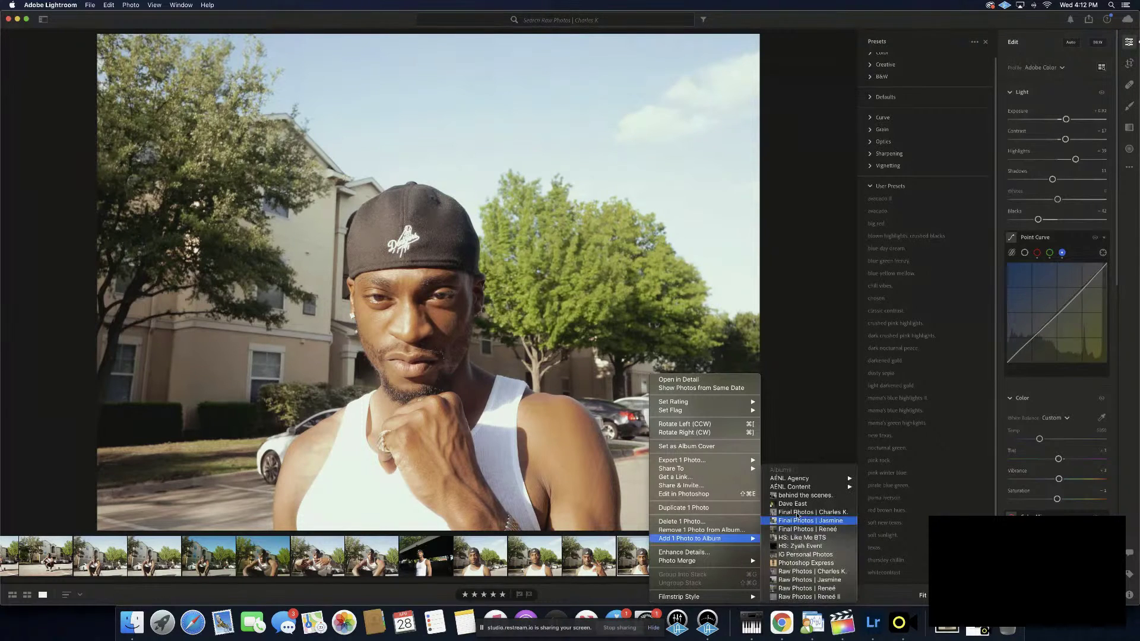
left_click(793, 513)
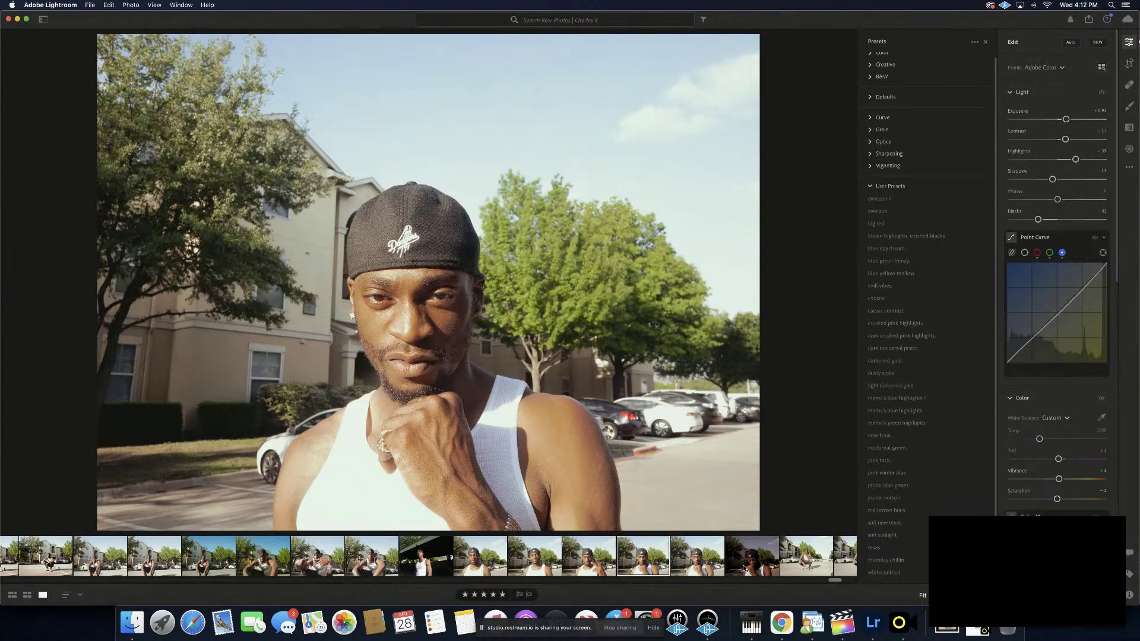
Add the dark, moody portrait with the head bowed and hand at the mouth to this client's Final Photos album
scroll(744, 559, "right", 2)
scroll(744, 569, "right", 7)
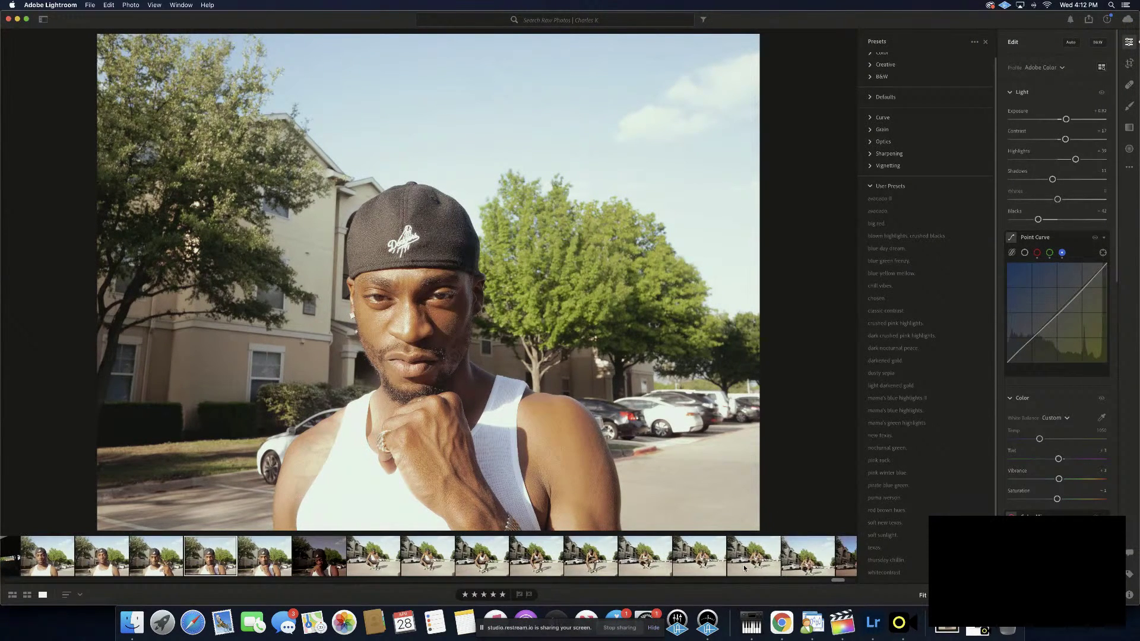
left_click(332, 562)
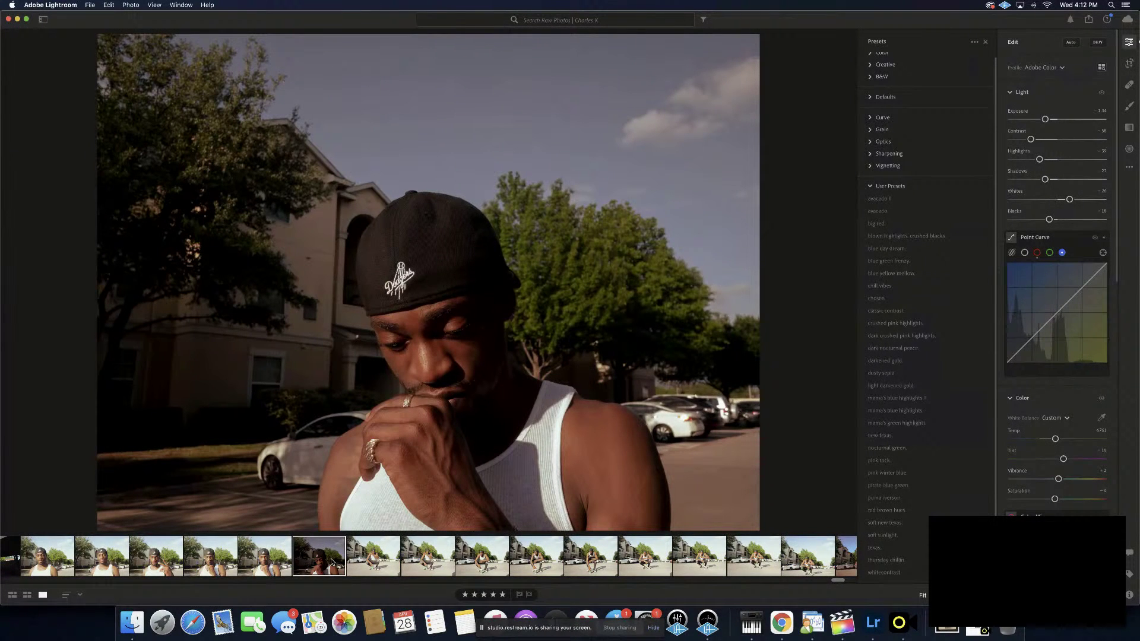
right_click(333, 562)
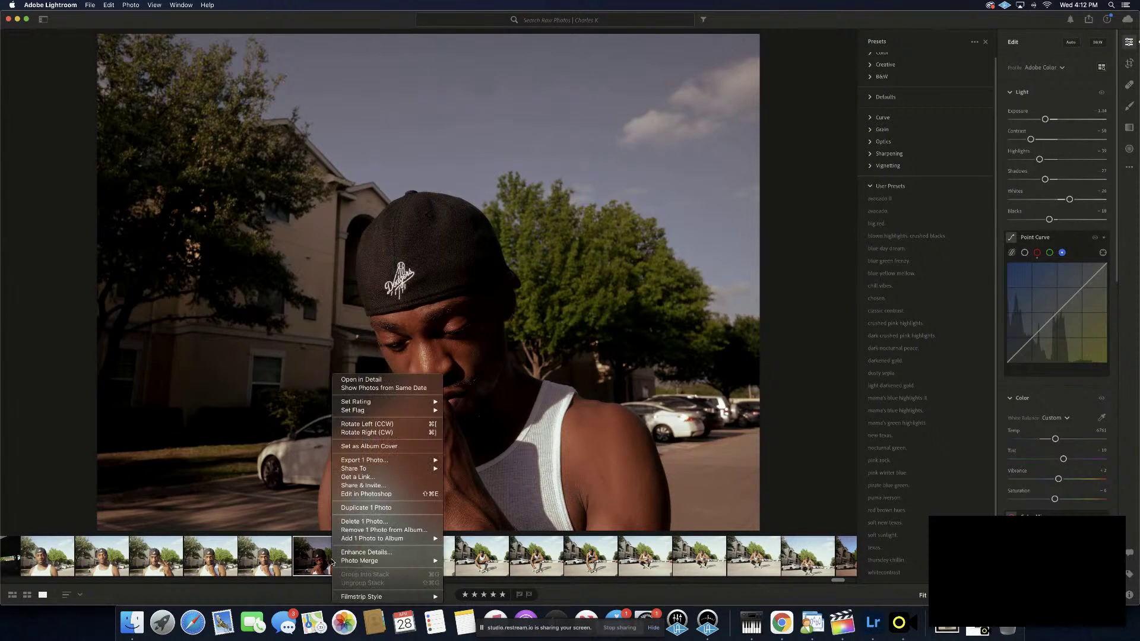
mouse_move(387, 538)
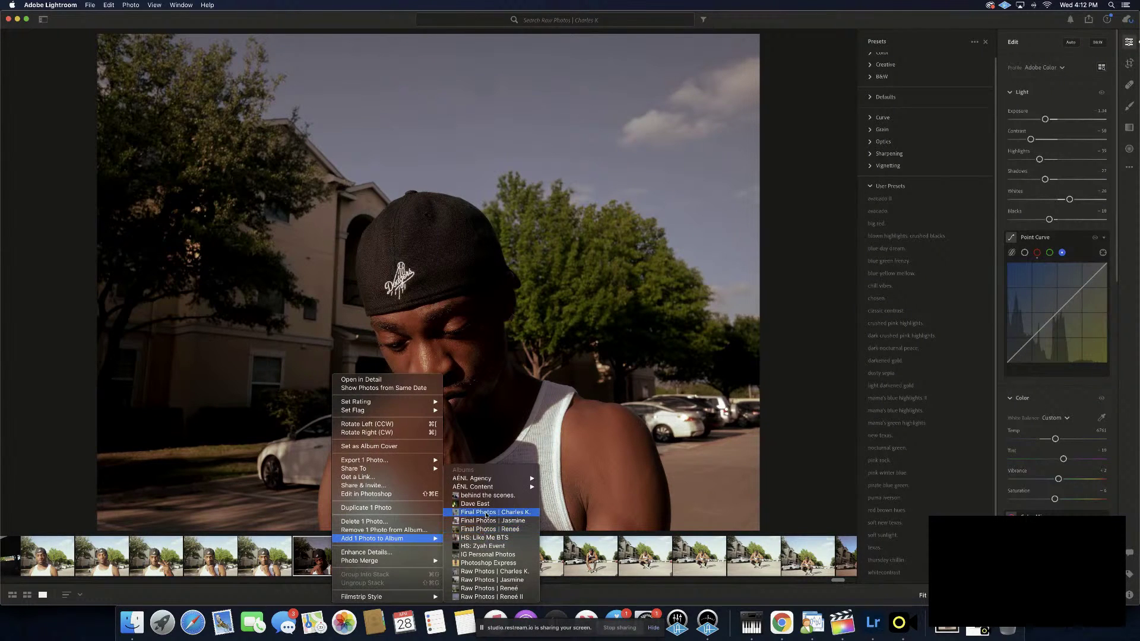
left_click(488, 513)
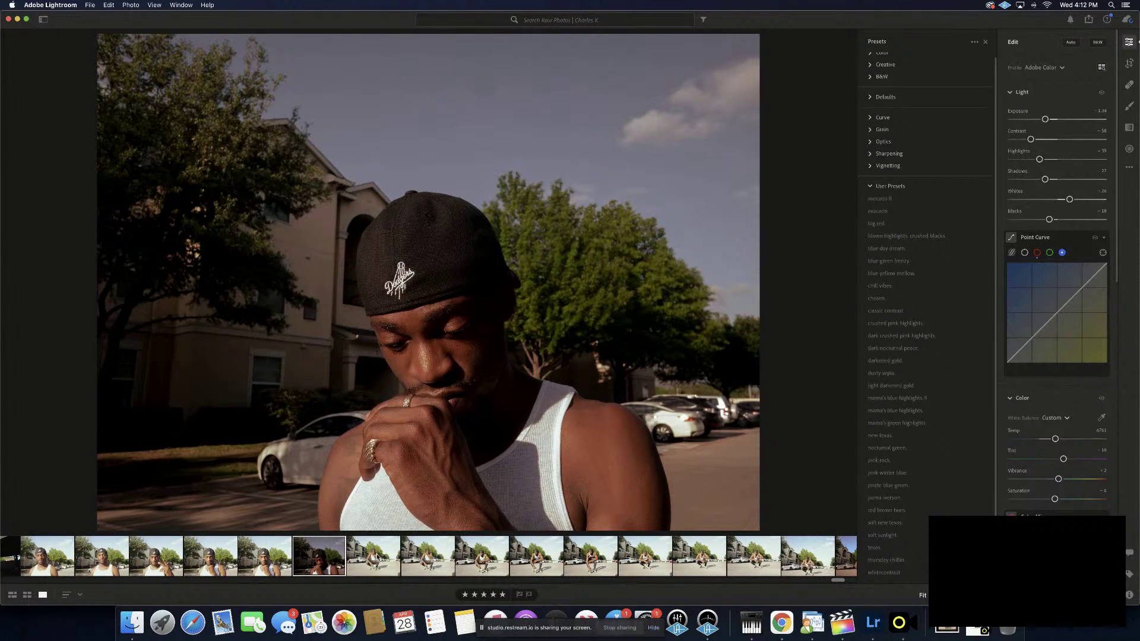
Compare the two near-identical crouching photos with the hand near the face and add the first to this client's Final Photos album
left_click(378, 557)
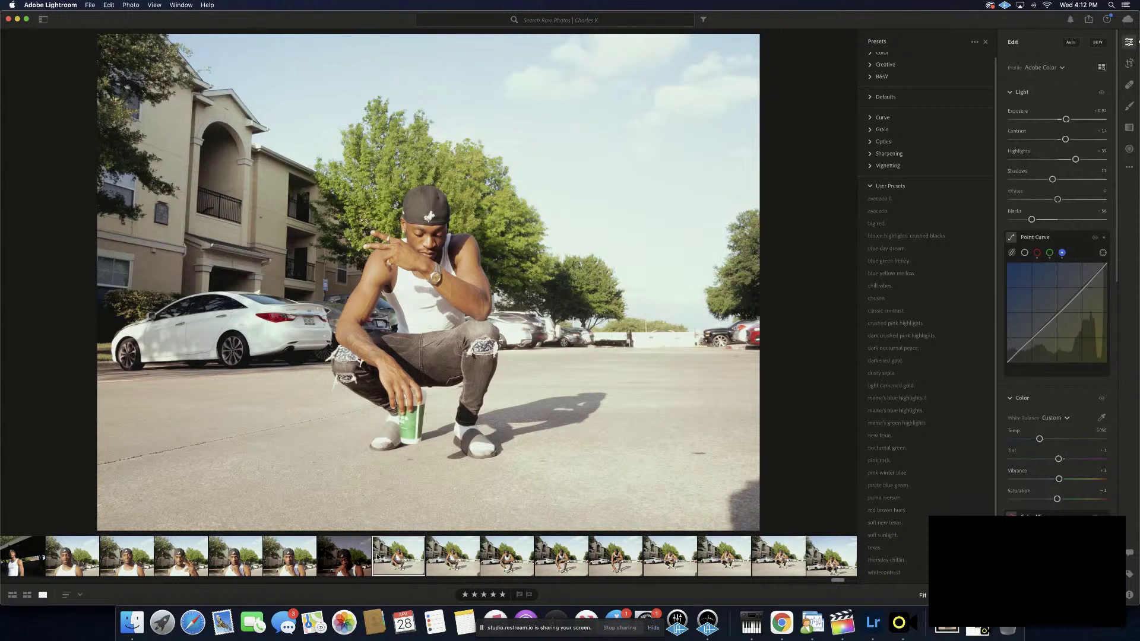
left_click(437, 560)
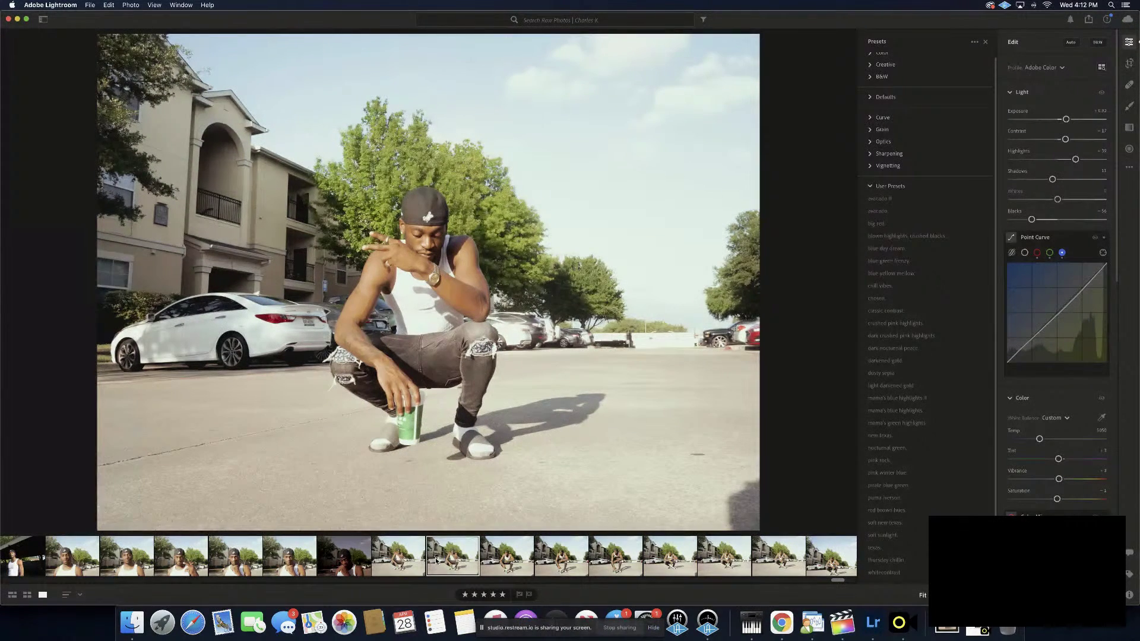
left_click(400, 564)
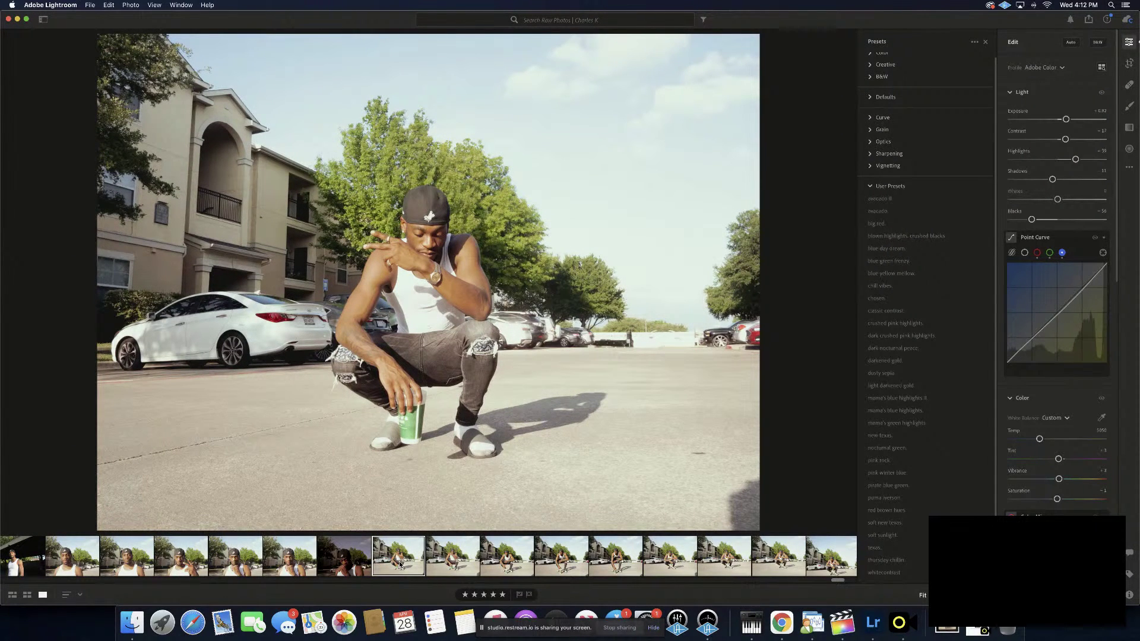
right_click(401, 564)
mouse_move(451, 542)
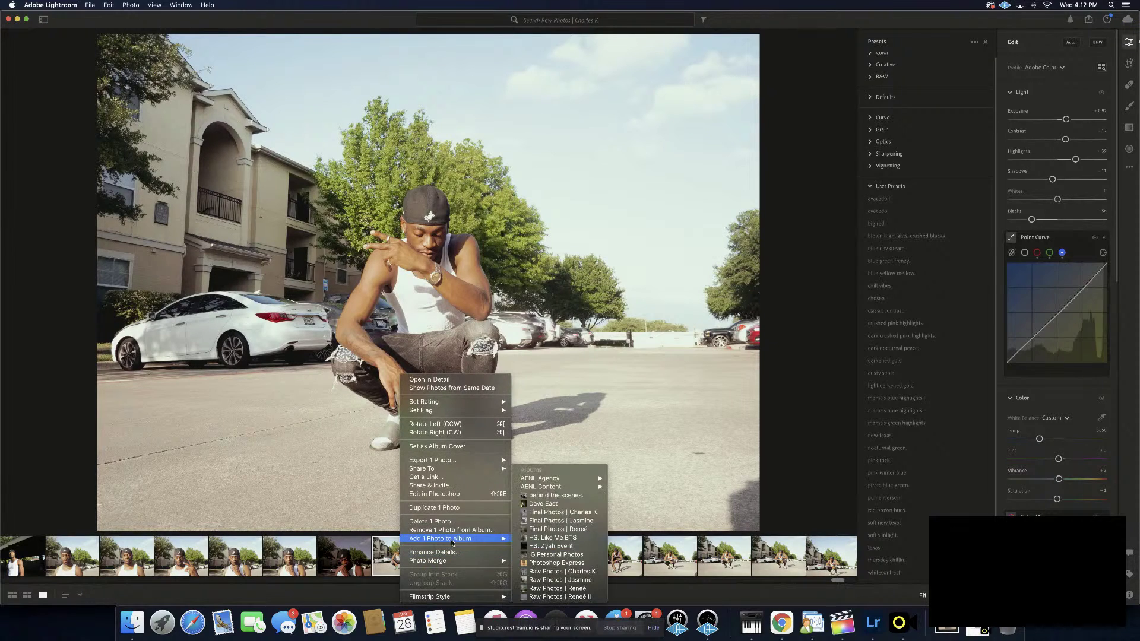
left_click(556, 514)
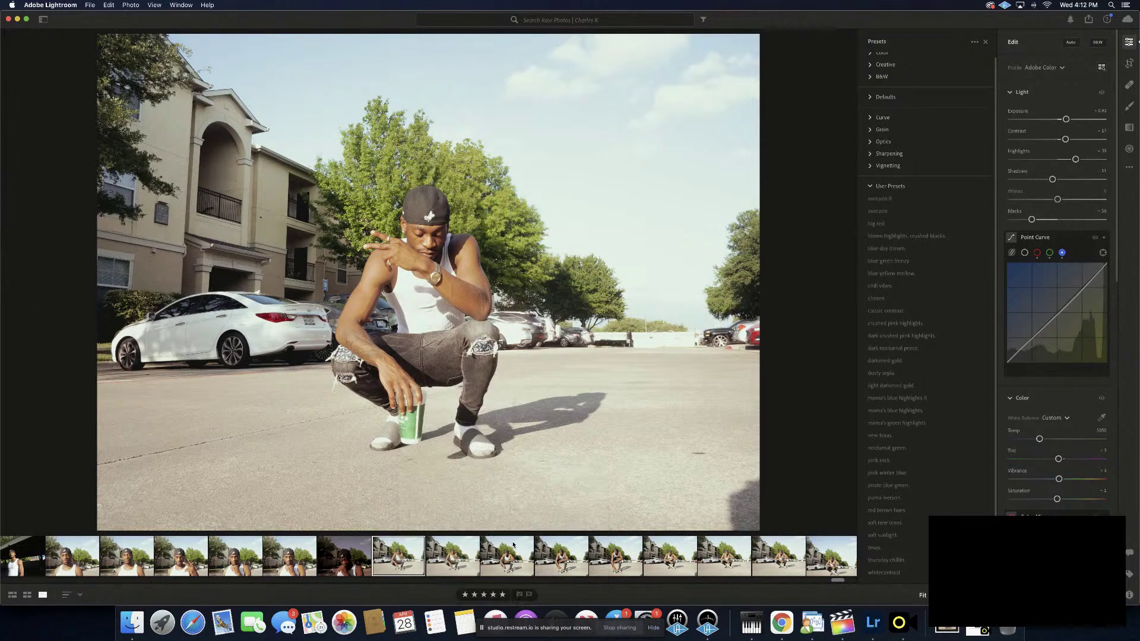
Add the crouching photo looking aside with the hand just above the green cup to this client's Final Photos album
left_click(516, 564)
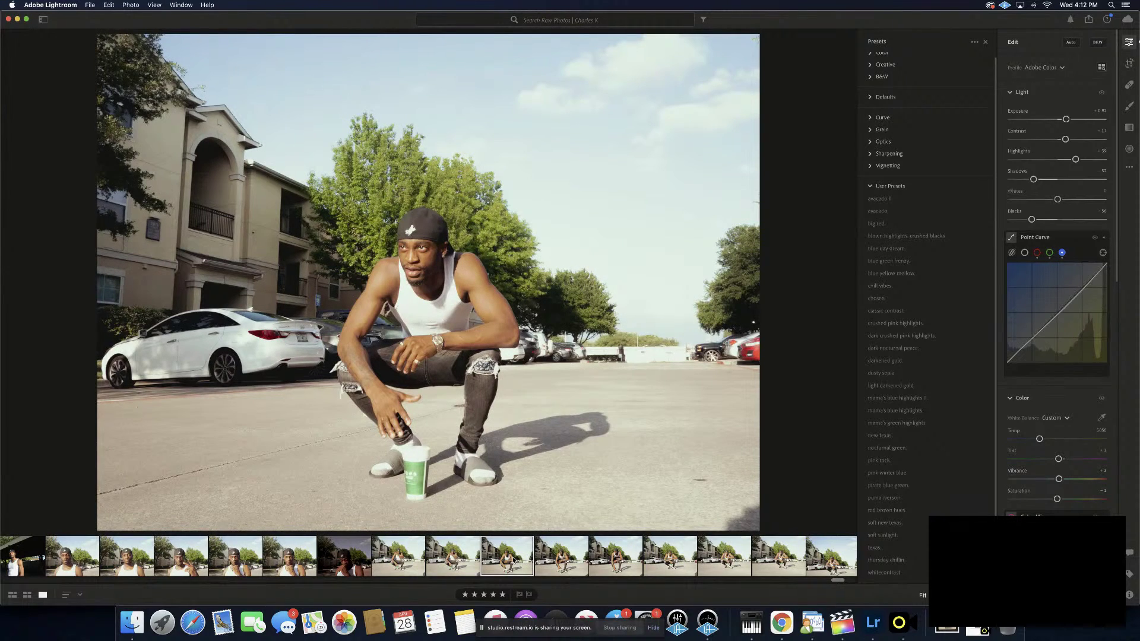
right_click(514, 560)
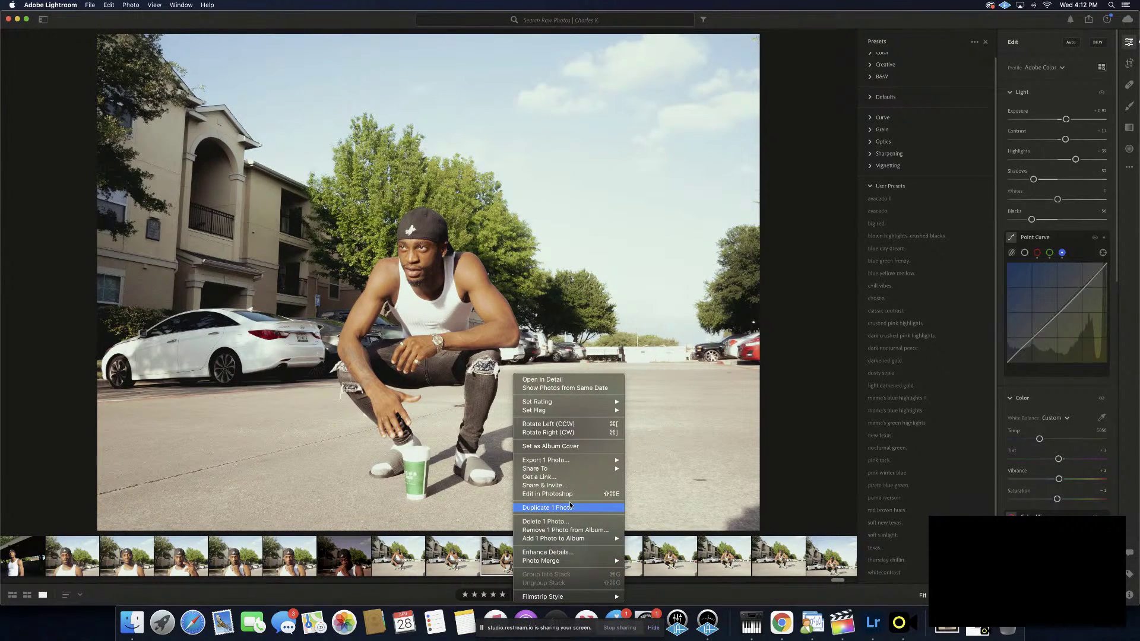
mouse_move(594, 538)
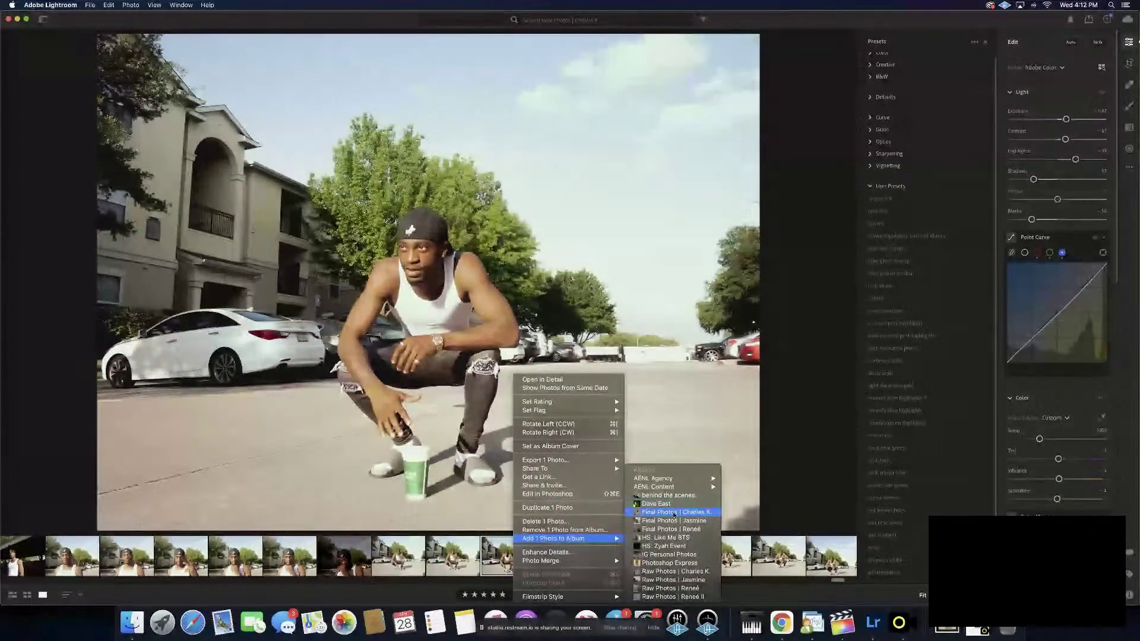
left_click(675, 513)
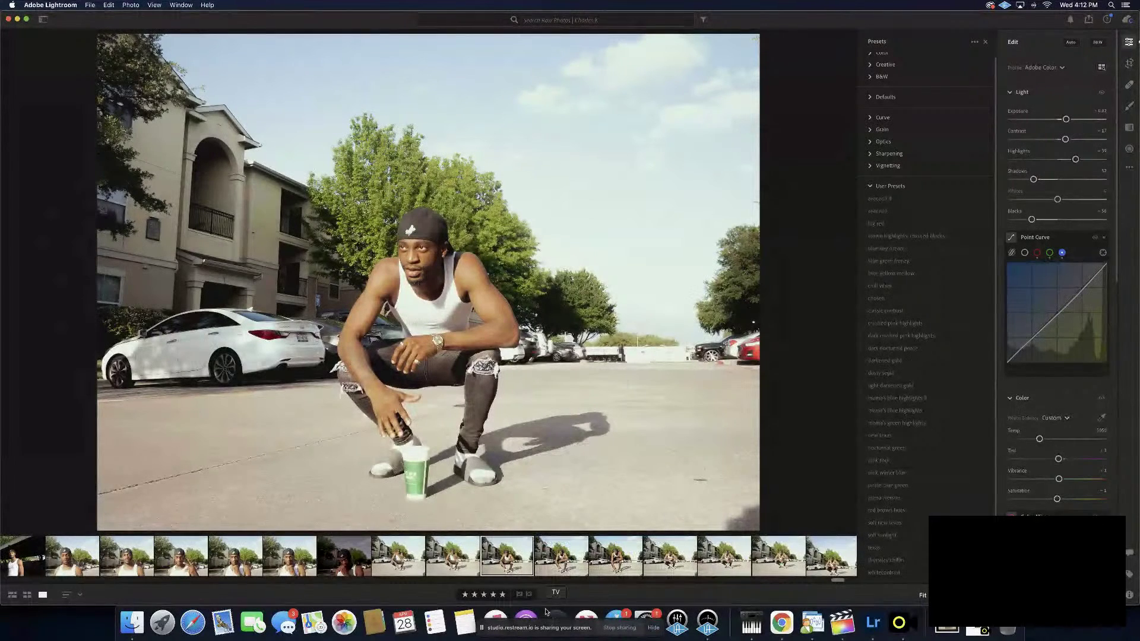
Add the crouching photo looking aside with the fingers touching the top of the green cup to this client's Final Photos album
left_click(563, 562)
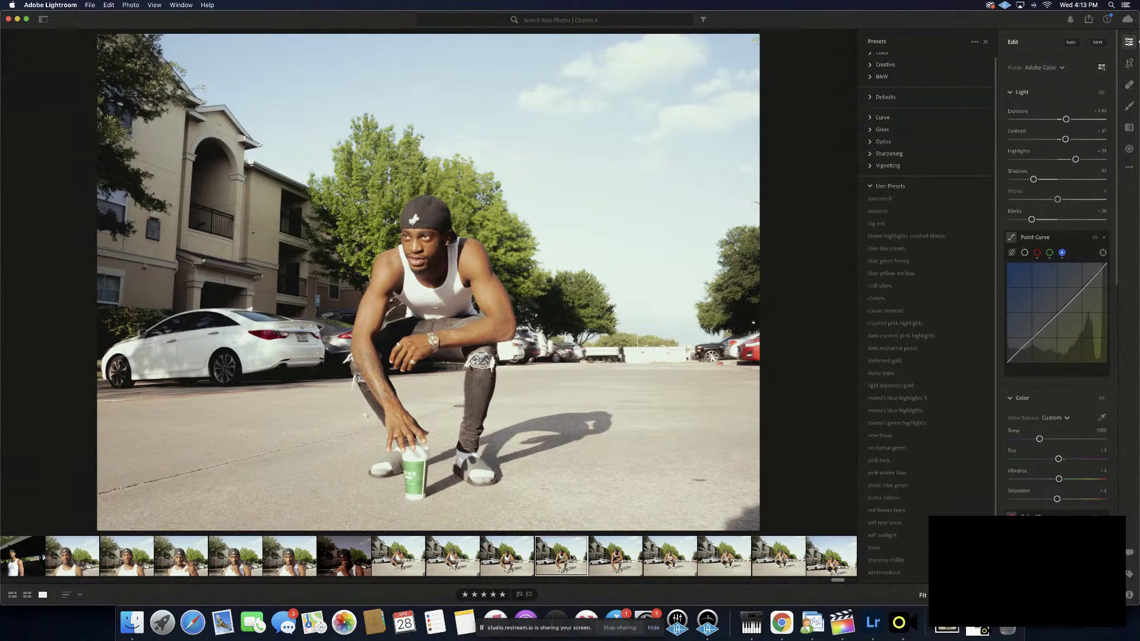
right_click(571, 557)
mouse_move(655, 539)
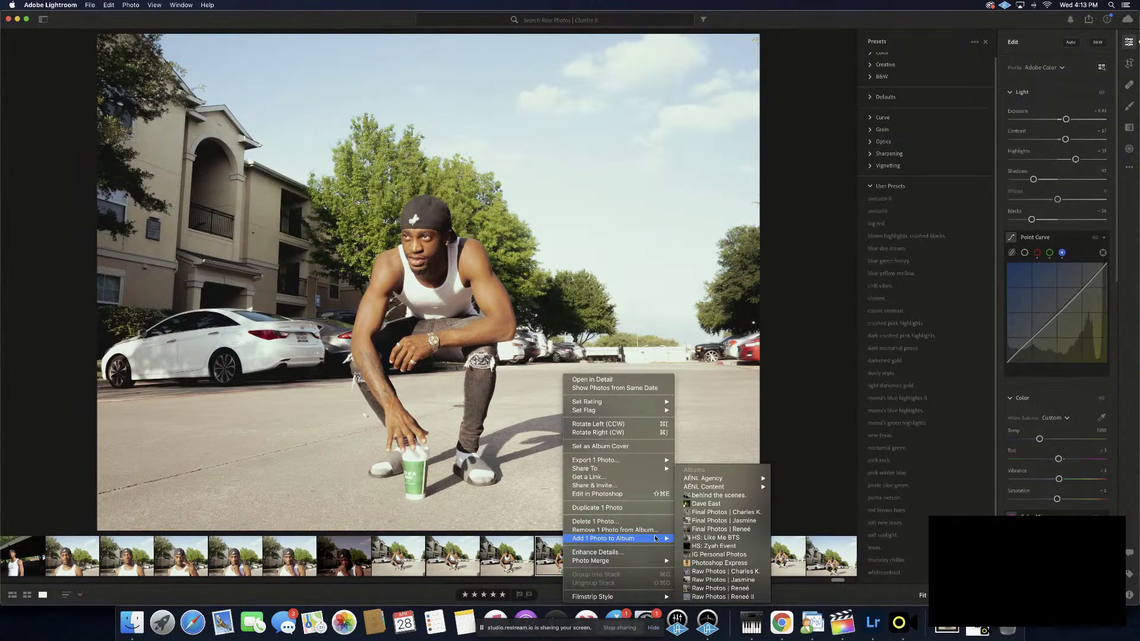
left_click(724, 513)
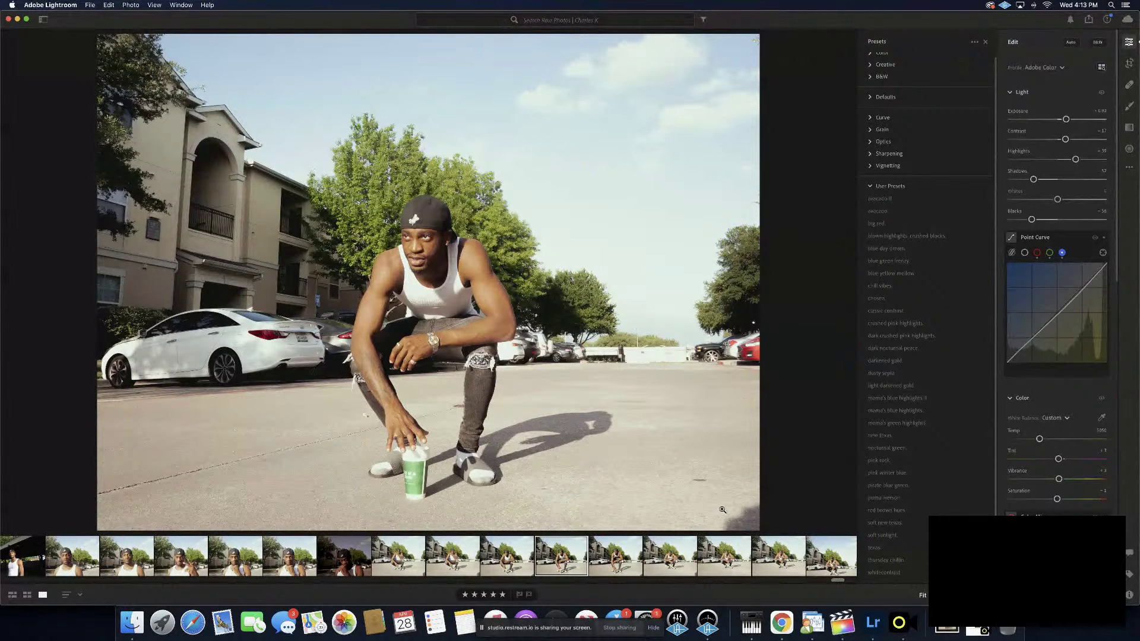
Add the parking-lot photo leaning forward with the arm reaching down to the tilted green cup to this client's Final Photos album
left_click(612, 557)
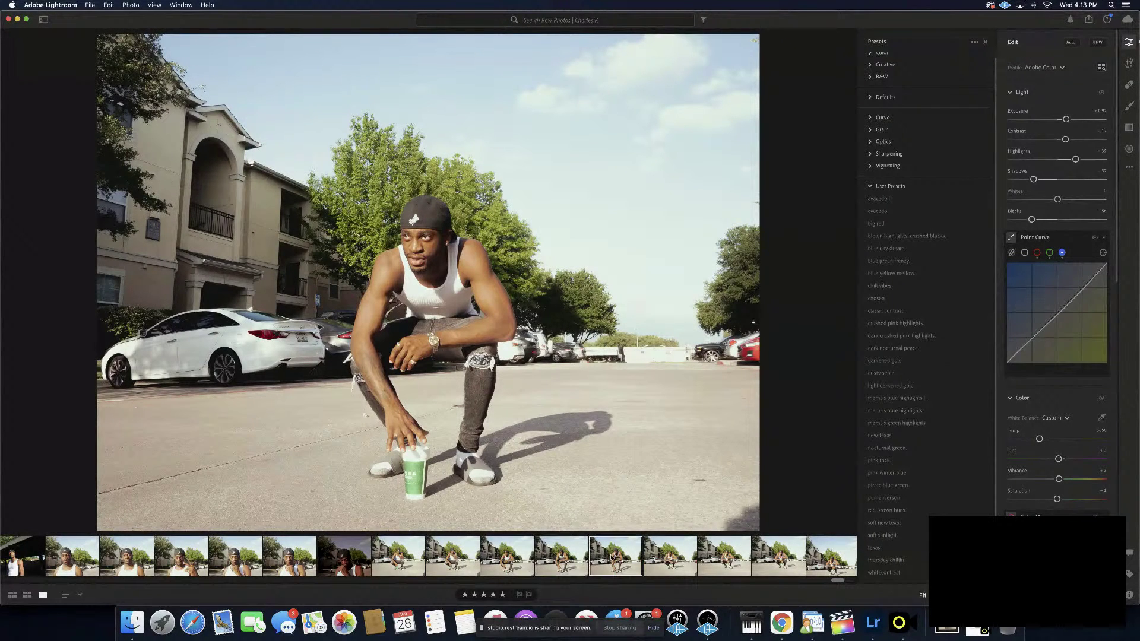
right_click(614, 558)
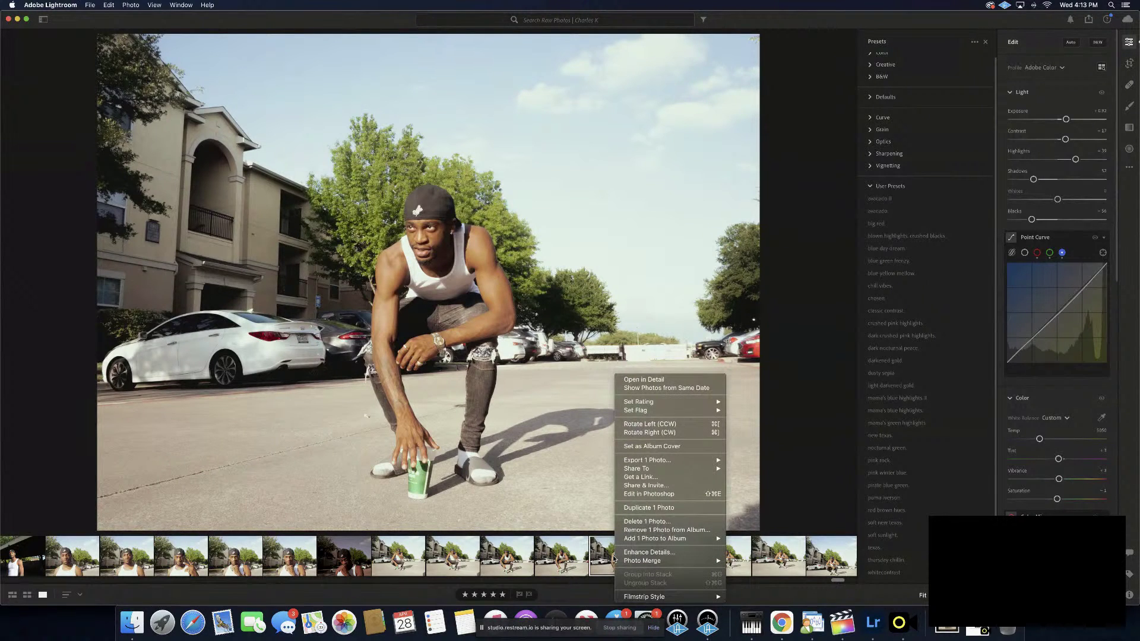
mouse_move(659, 538)
left_click(773, 528)
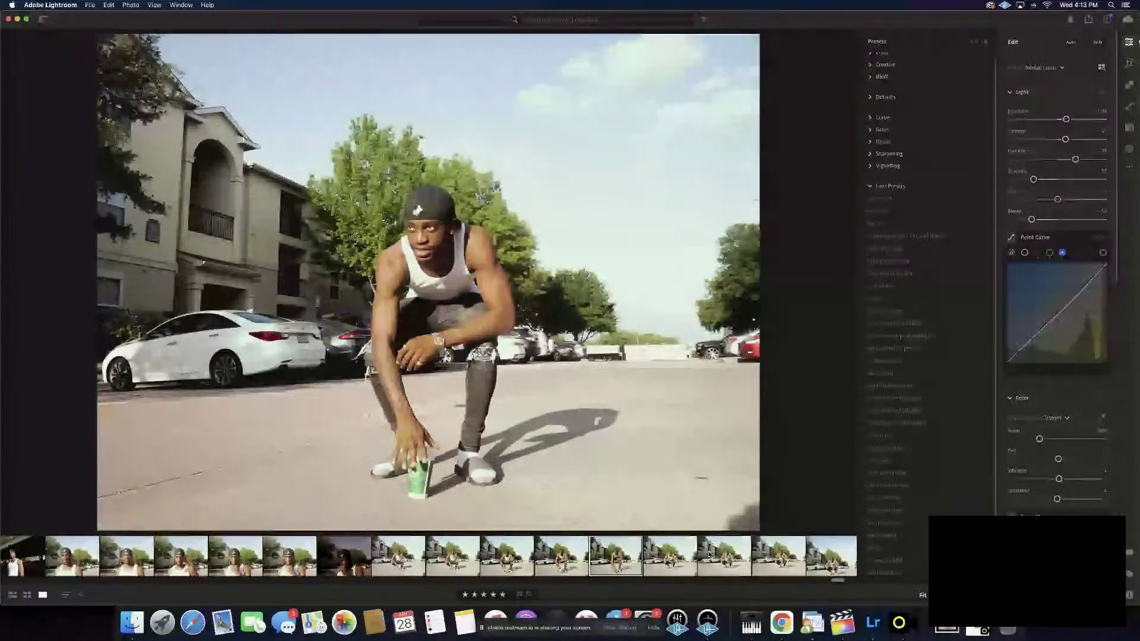
Compare the next two crouching photos facing the camera and add the one with the hand held at the chest to this client's Final Photos album
left_click(672, 563)
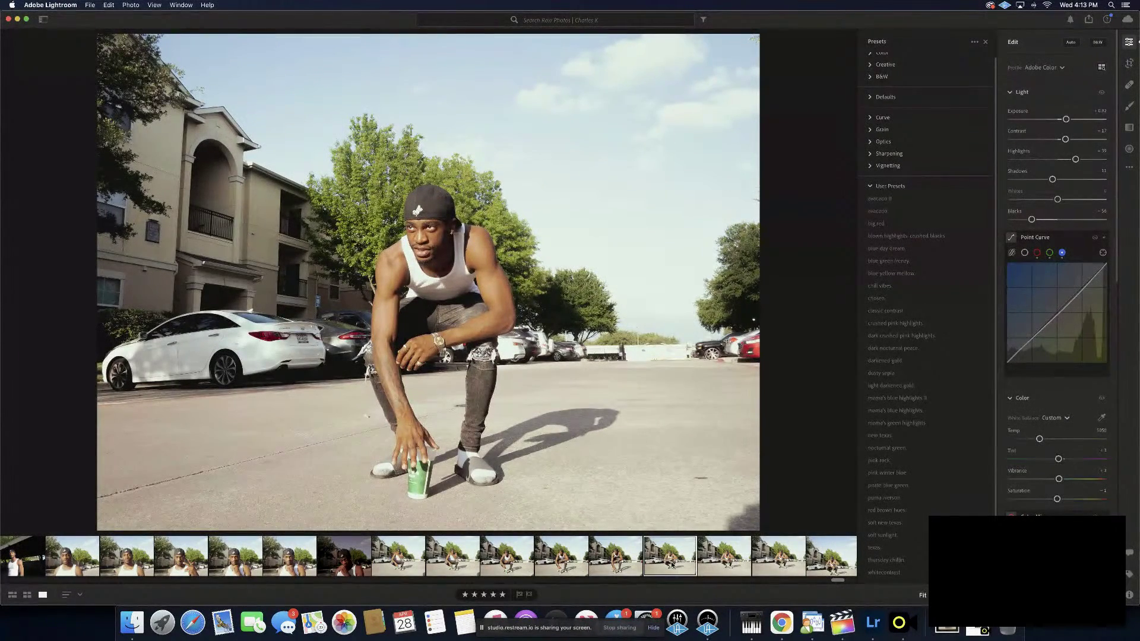
left_click(715, 563)
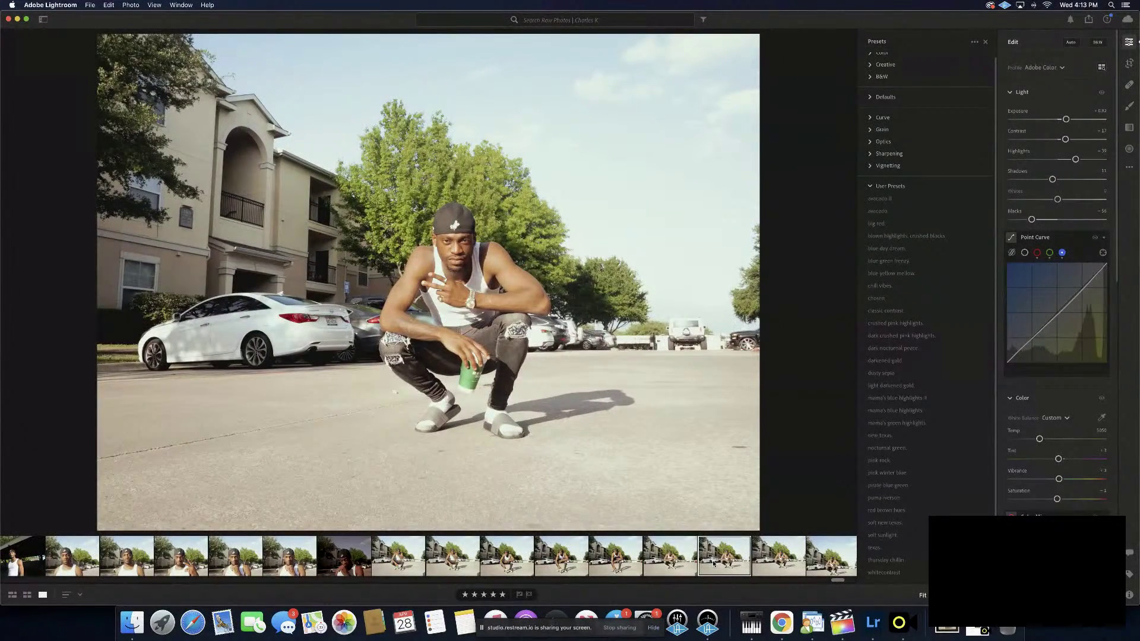
left_click(680, 564)
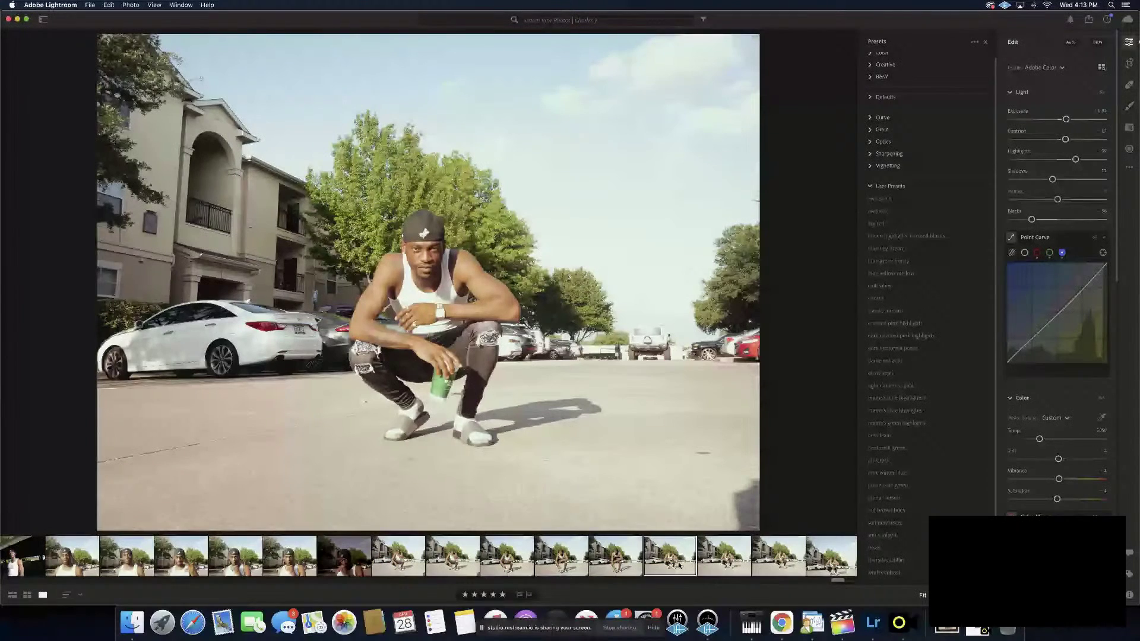
right_click(666, 563)
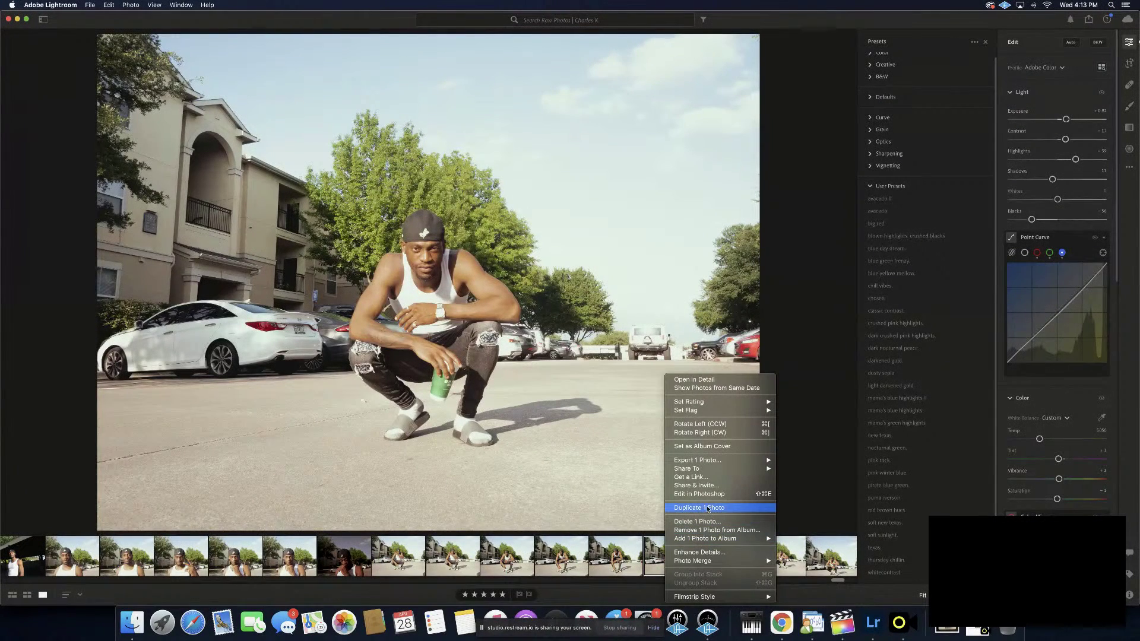
mouse_move(713, 539)
left_click(813, 514)
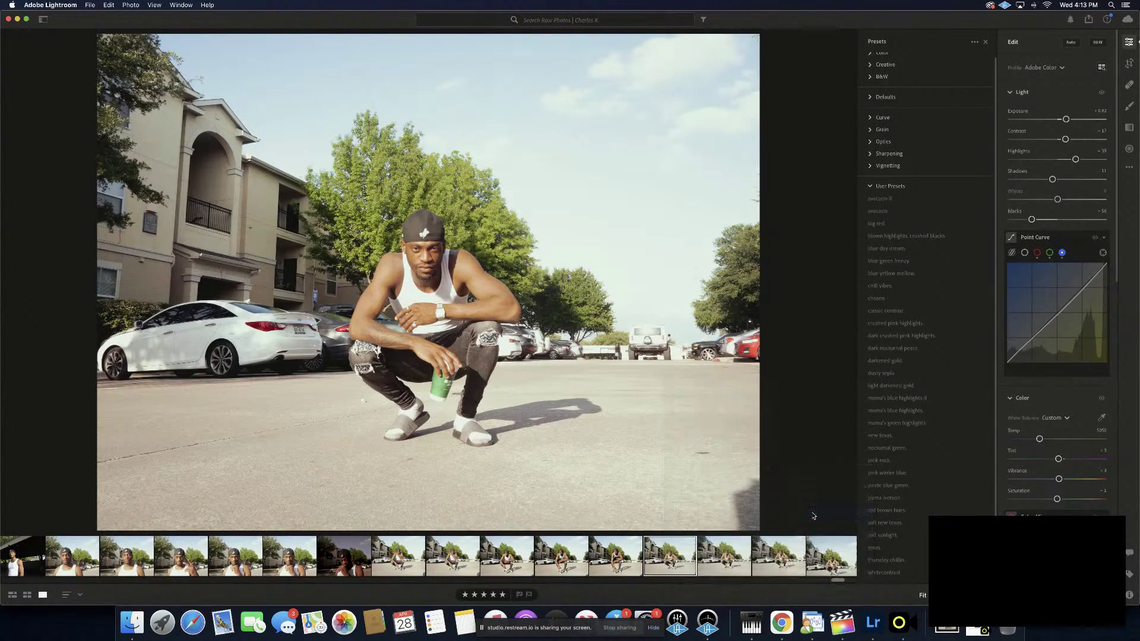
Add the crouching photo facing the camera with raised fingers and the green cup in hand to this client's Final Photos album
left_click(741, 559)
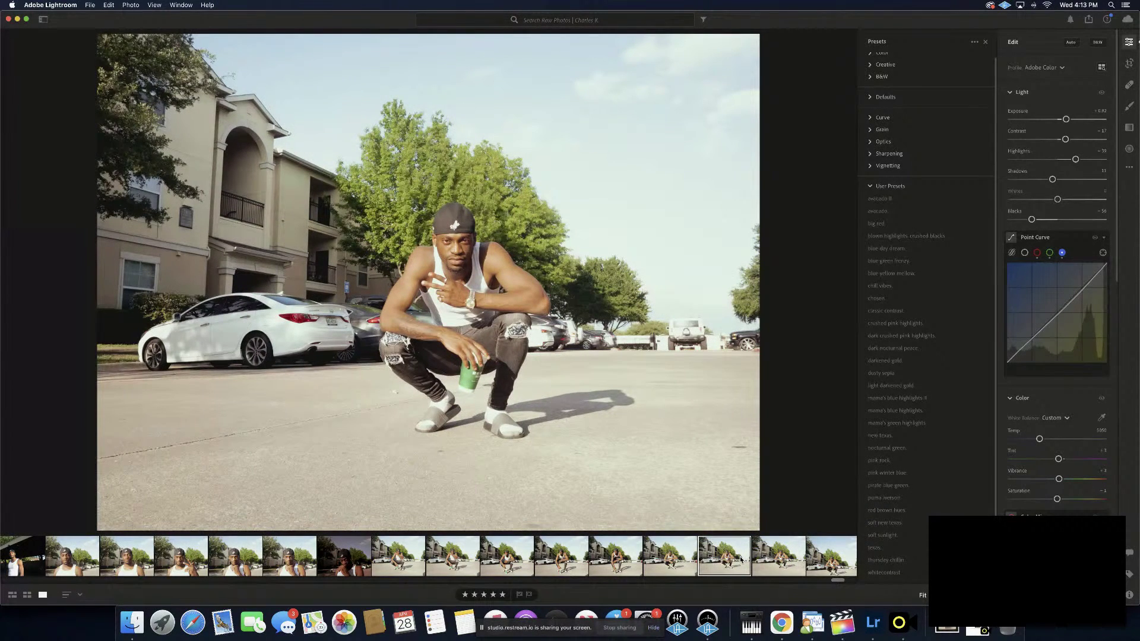
right_click(741, 560)
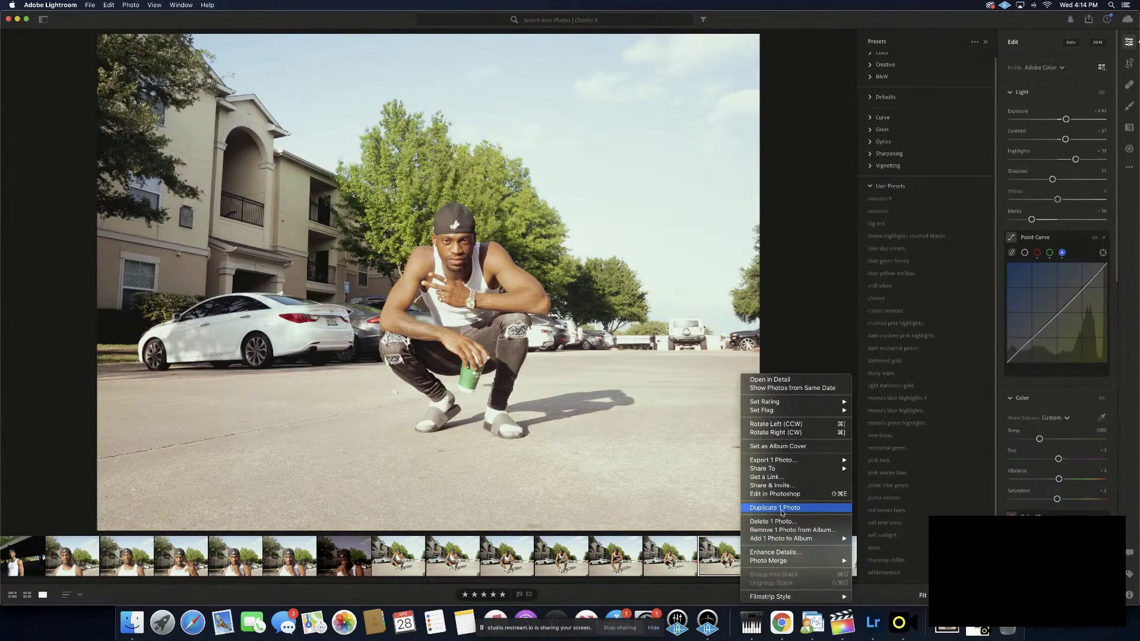
mouse_move(844, 538)
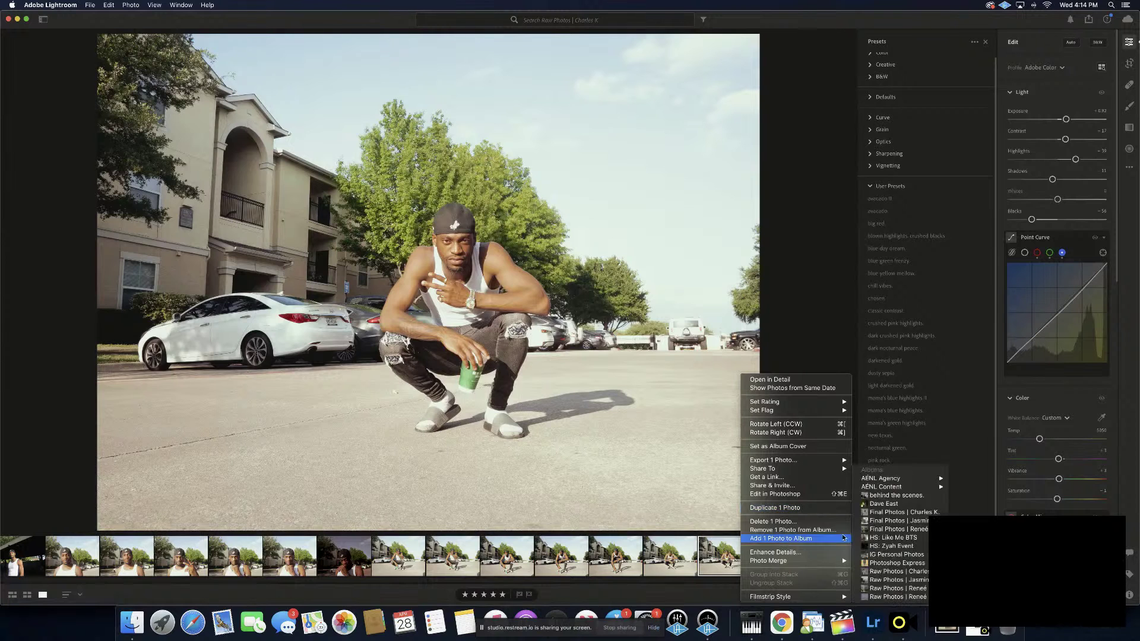
left_click(892, 514)
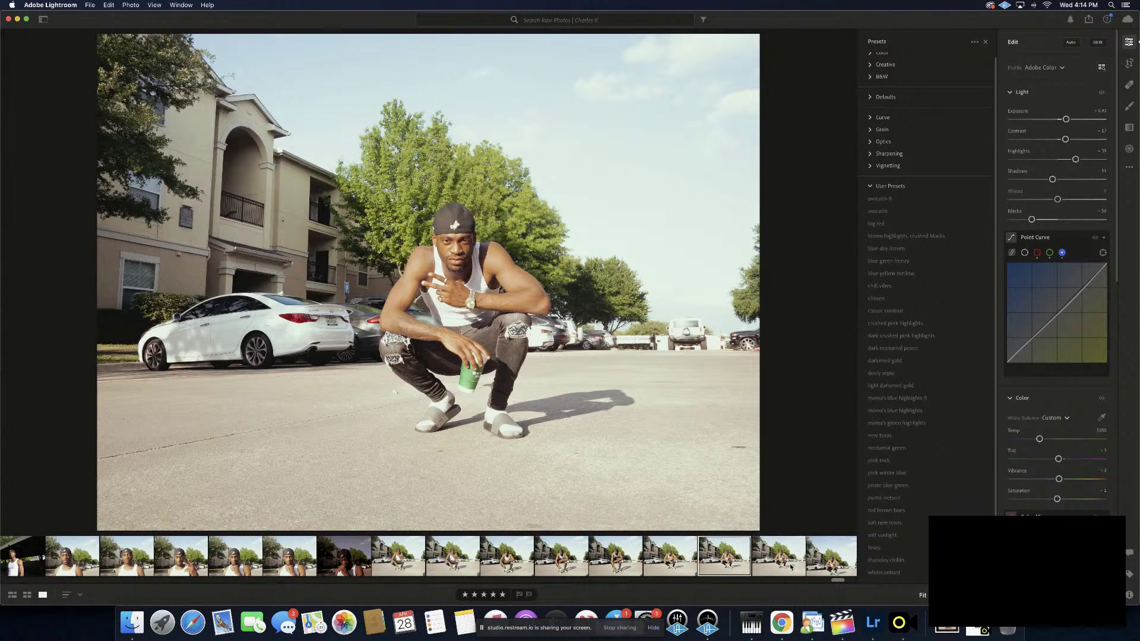
Review the following crouching shots and add the blue-sky photo with the head bowed over the green cup to this client's Final Photos album
left_click(791, 567)
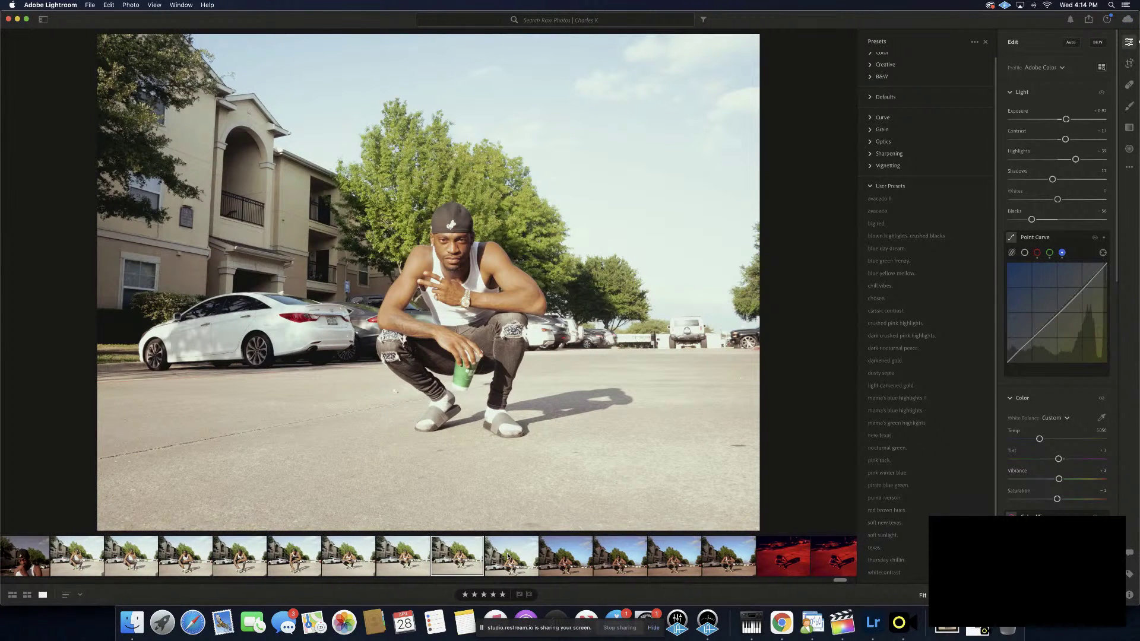
left_click(508, 556)
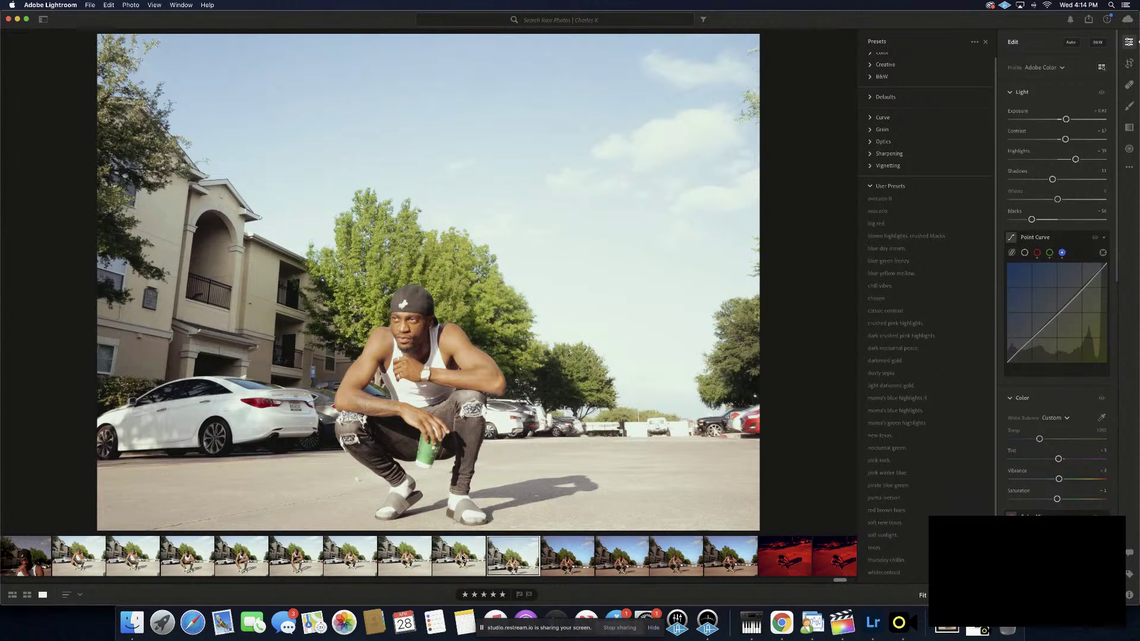
left_click(463, 558)
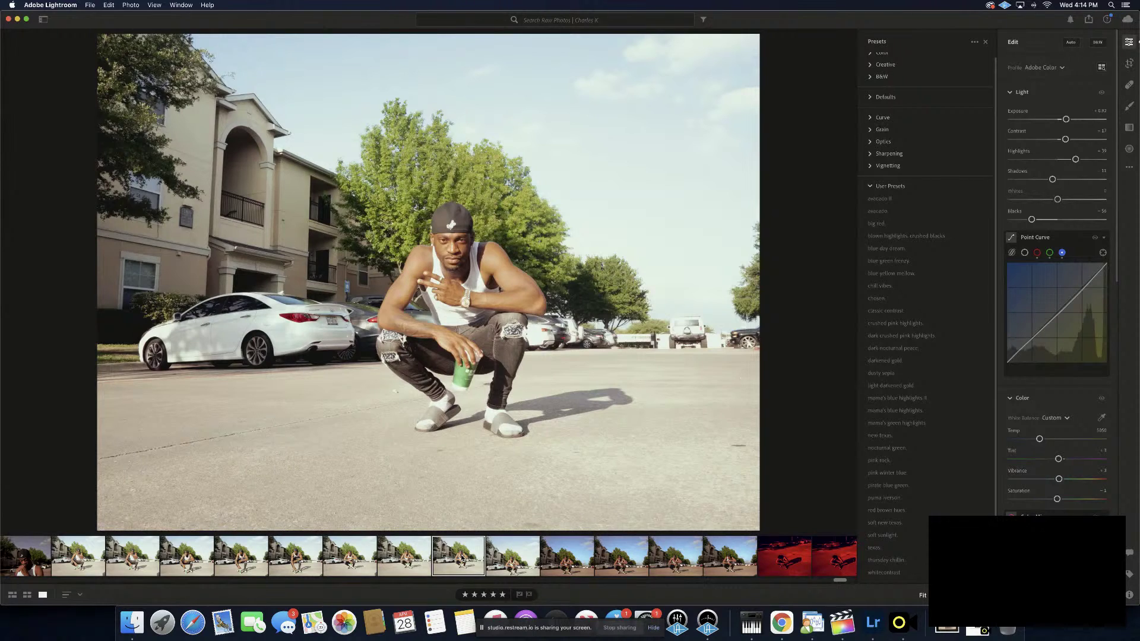
scroll(603, 556, "right", 3)
scroll(744, 552, "right", 1)
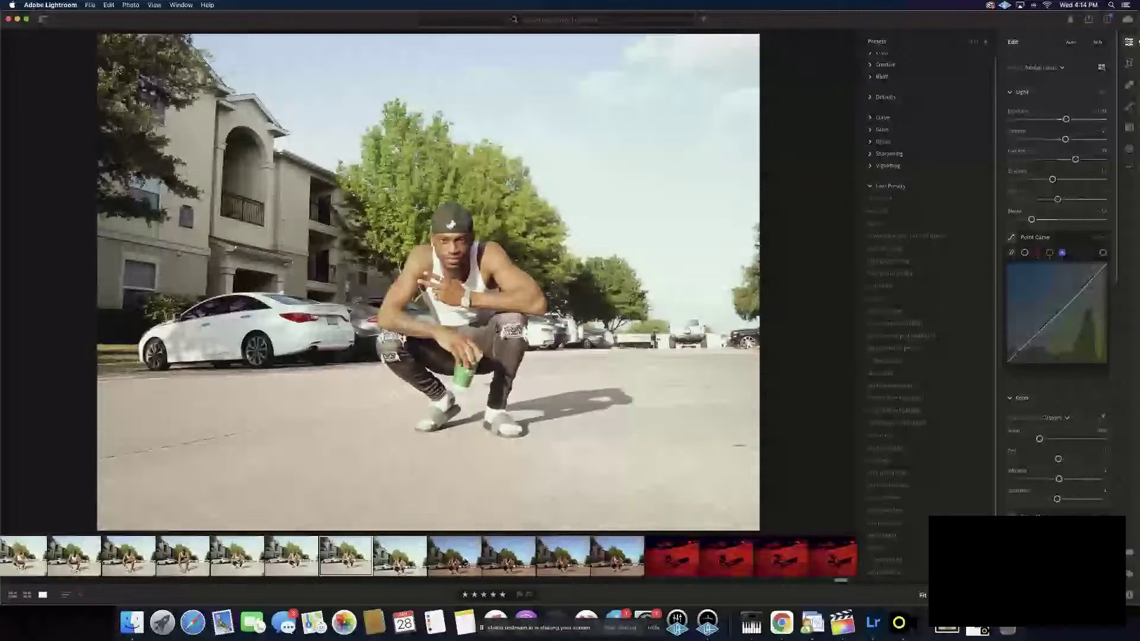
left_click(563, 557)
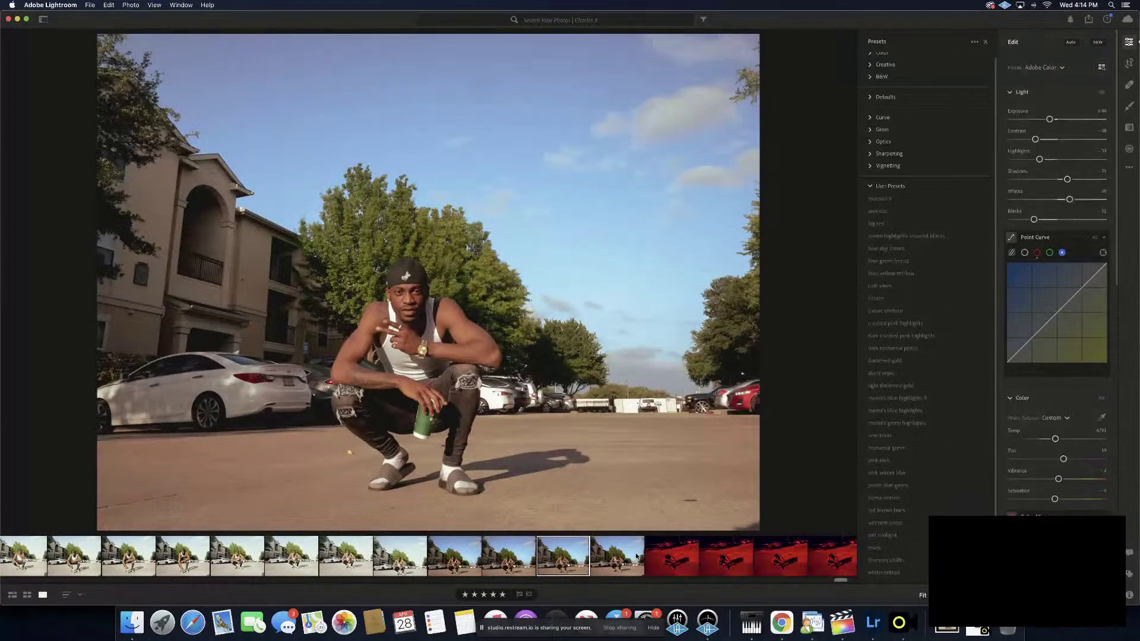
left_click(636, 556)
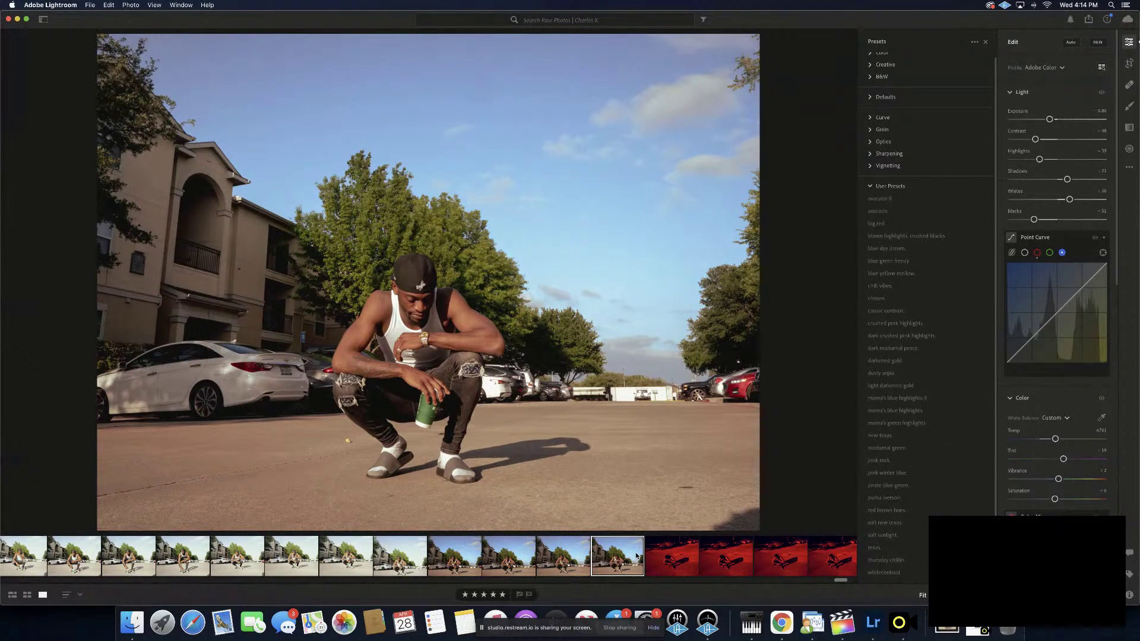
right_click(621, 557)
mouse_move(675, 539)
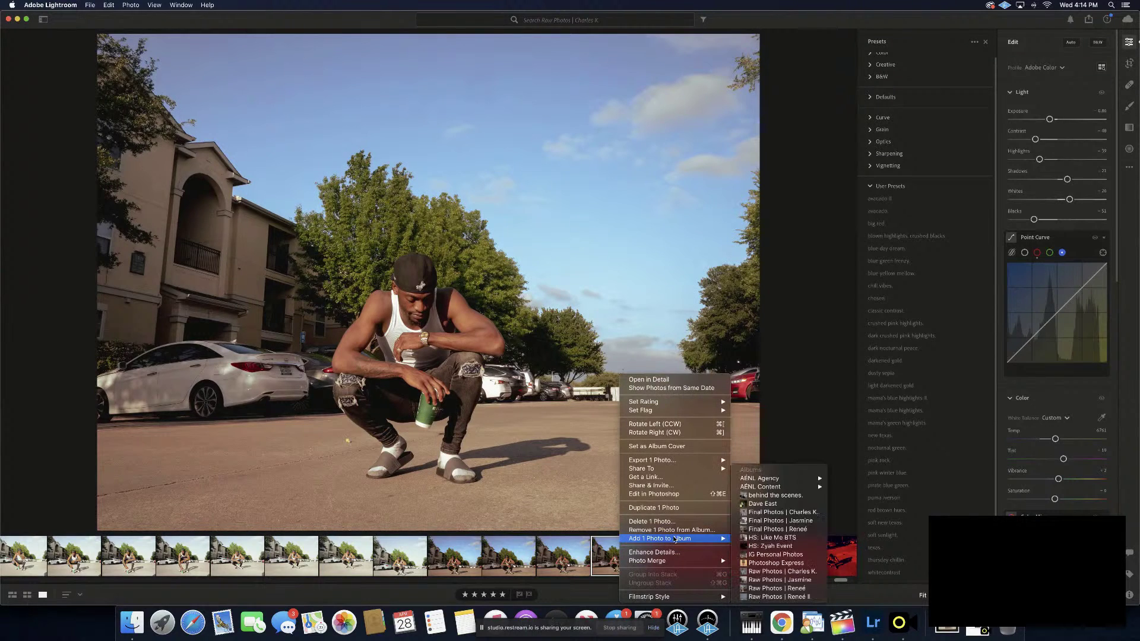
left_click(766, 513)
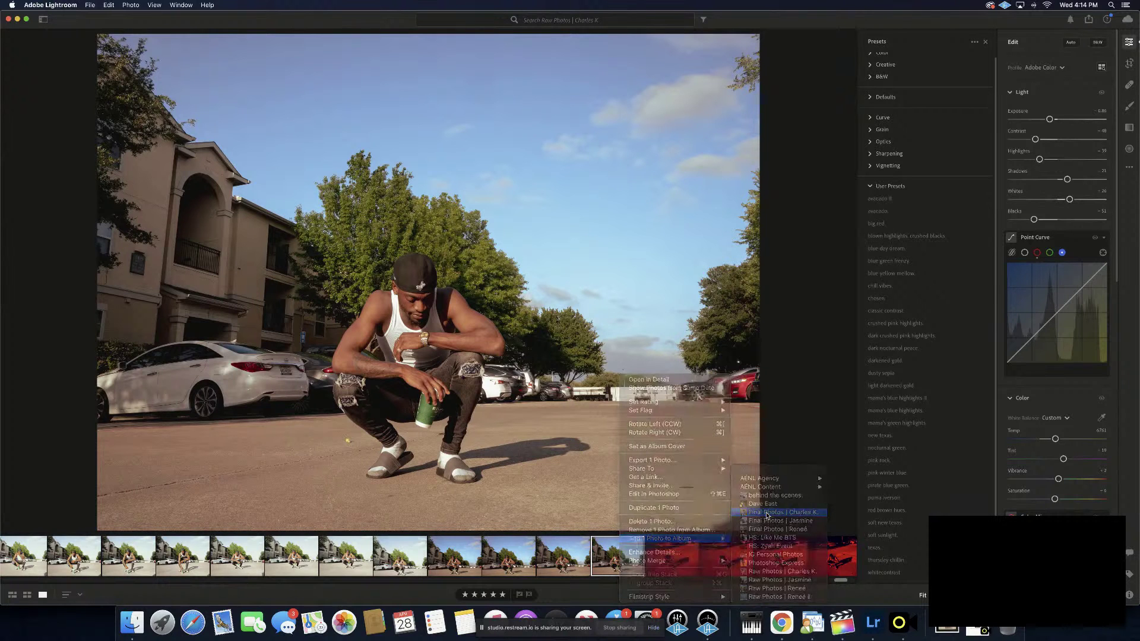
left_click(766, 512)
Compare the red-toned crouching photos and add the third one, looking aside with a hand on the cheek, to this client's Final Photos album
left_click(438, 557)
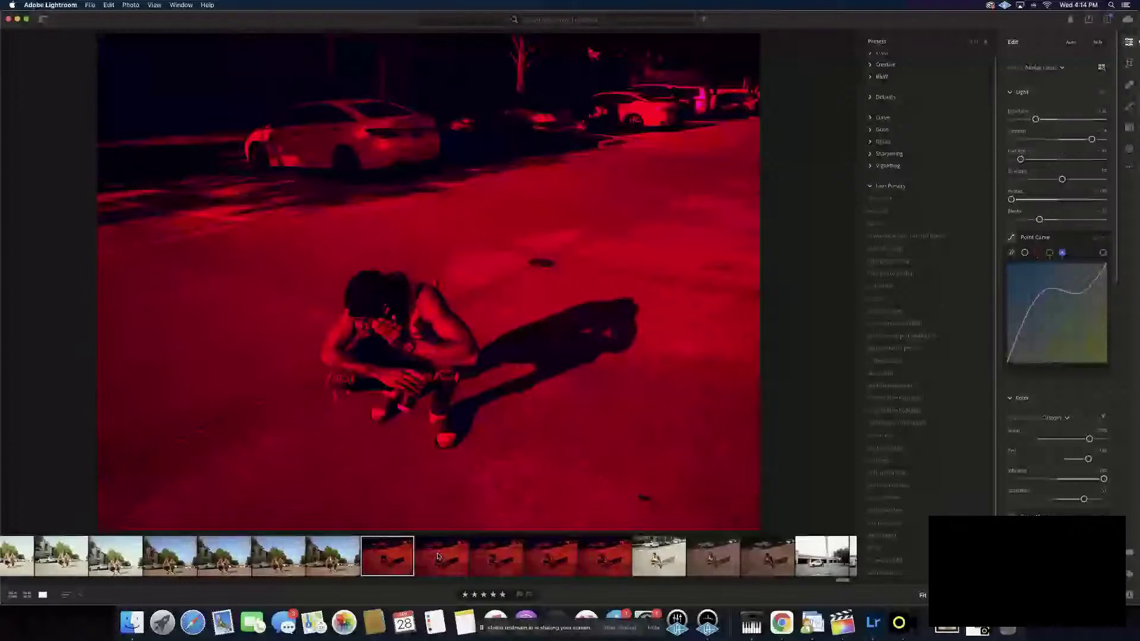
left_click(545, 561)
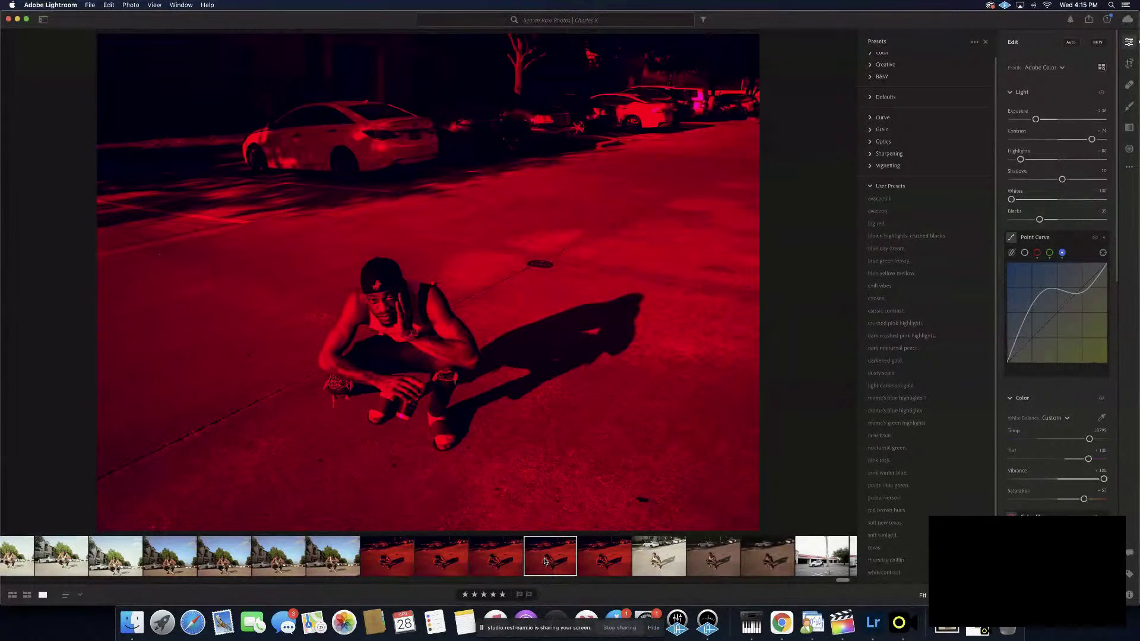
right_click(509, 563)
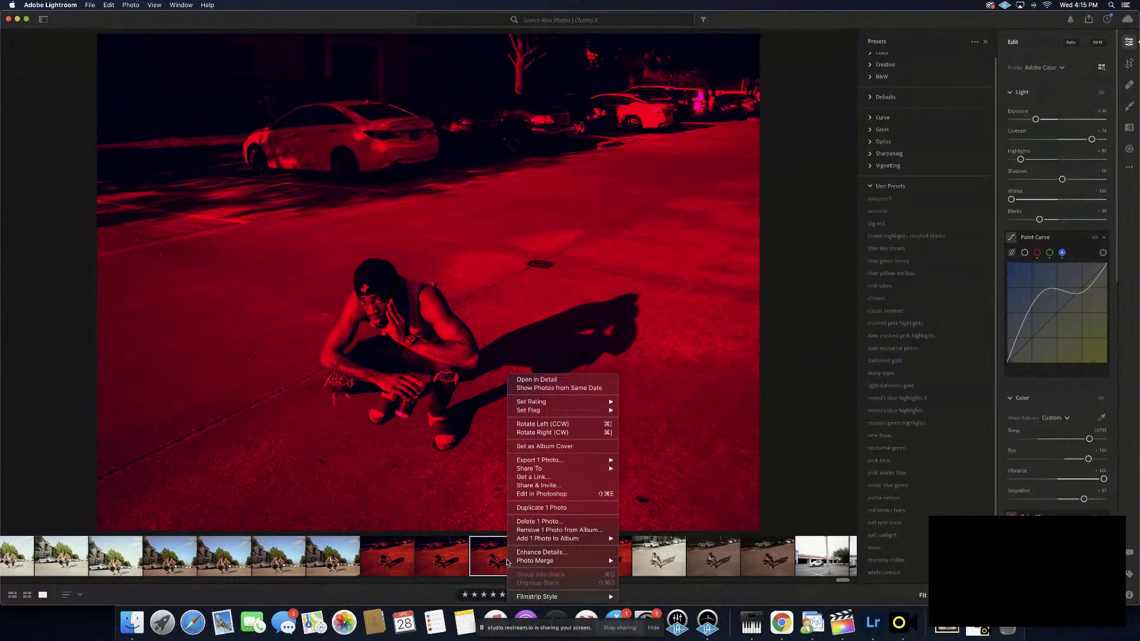
mouse_move(585, 538)
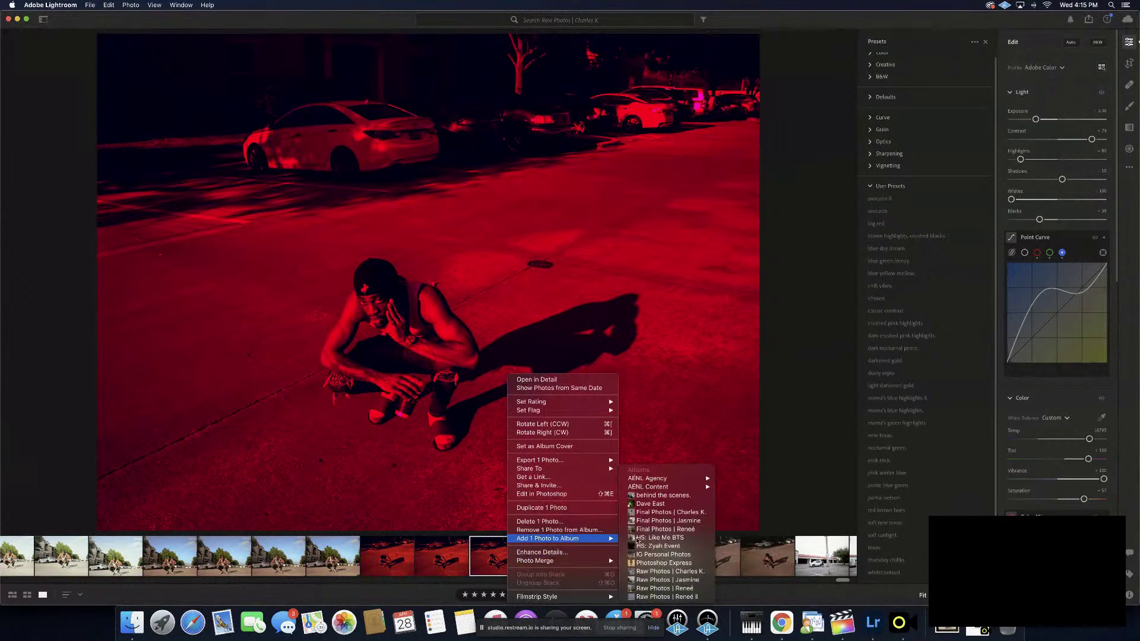
left_click(652, 514)
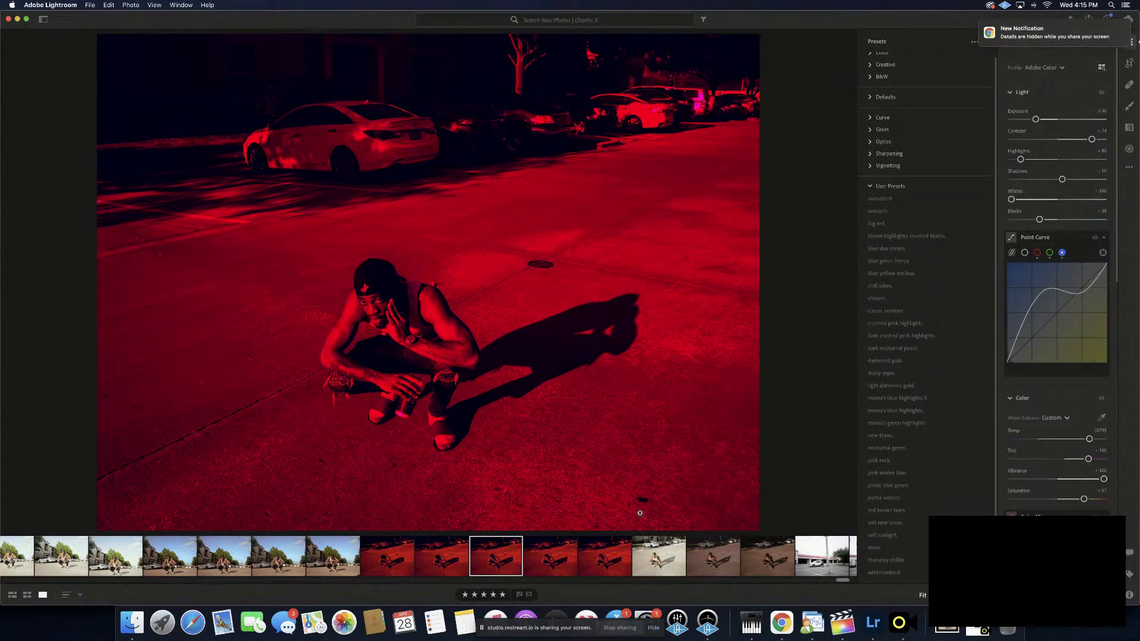
Compare the fourth and fifth red-toned crouching photos and add the fifth to this client's Final Photos album
left_click(556, 560)
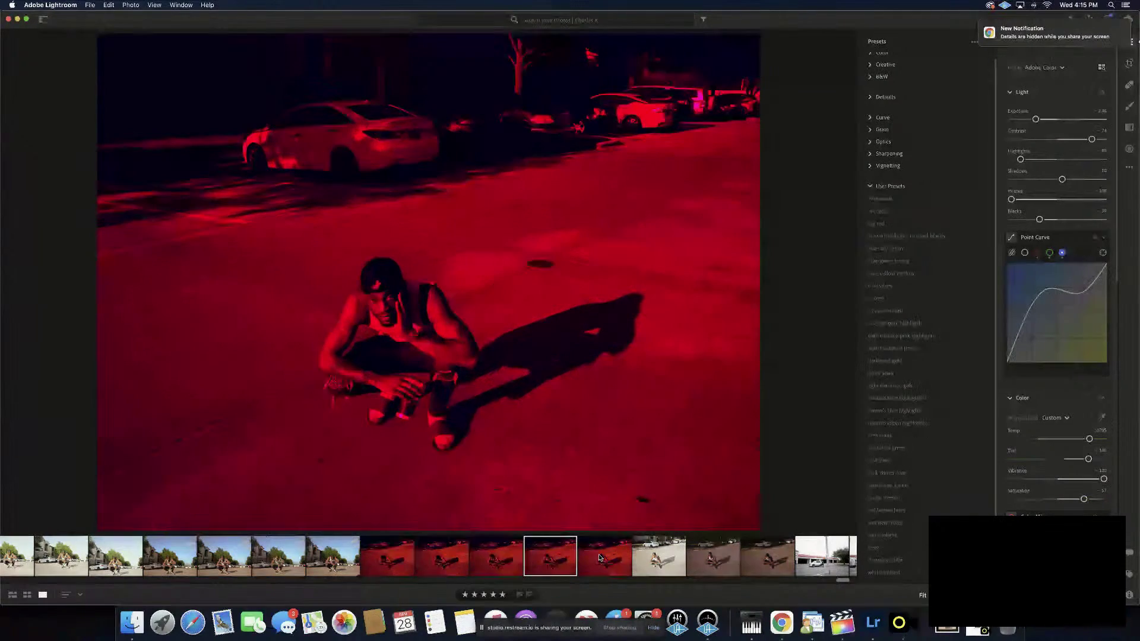
left_click(600, 559)
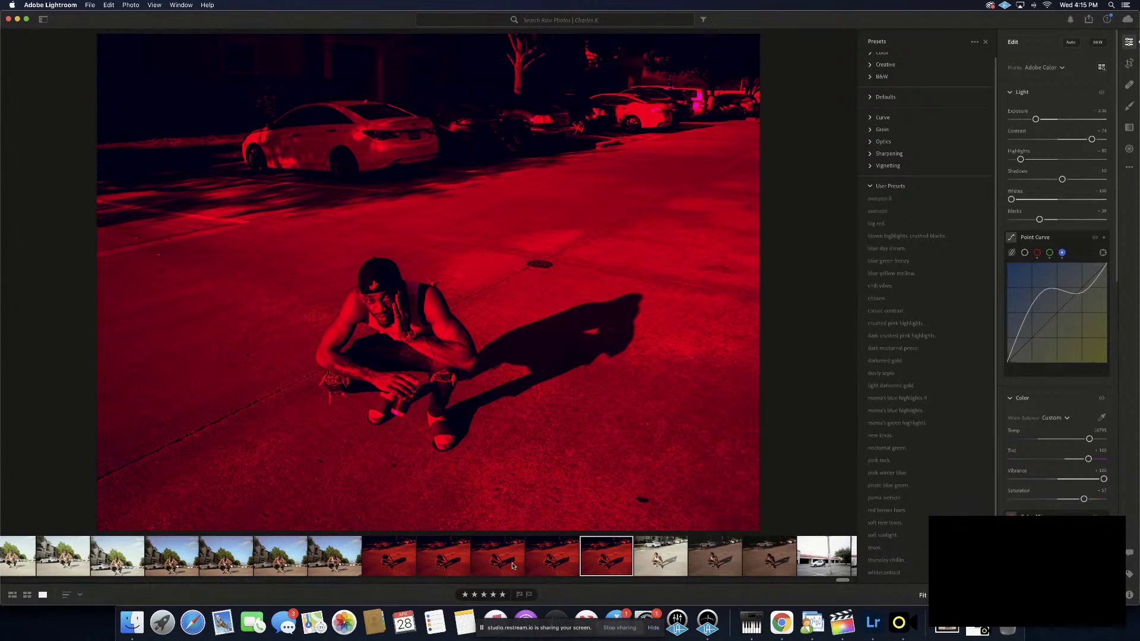
left_click(565, 563)
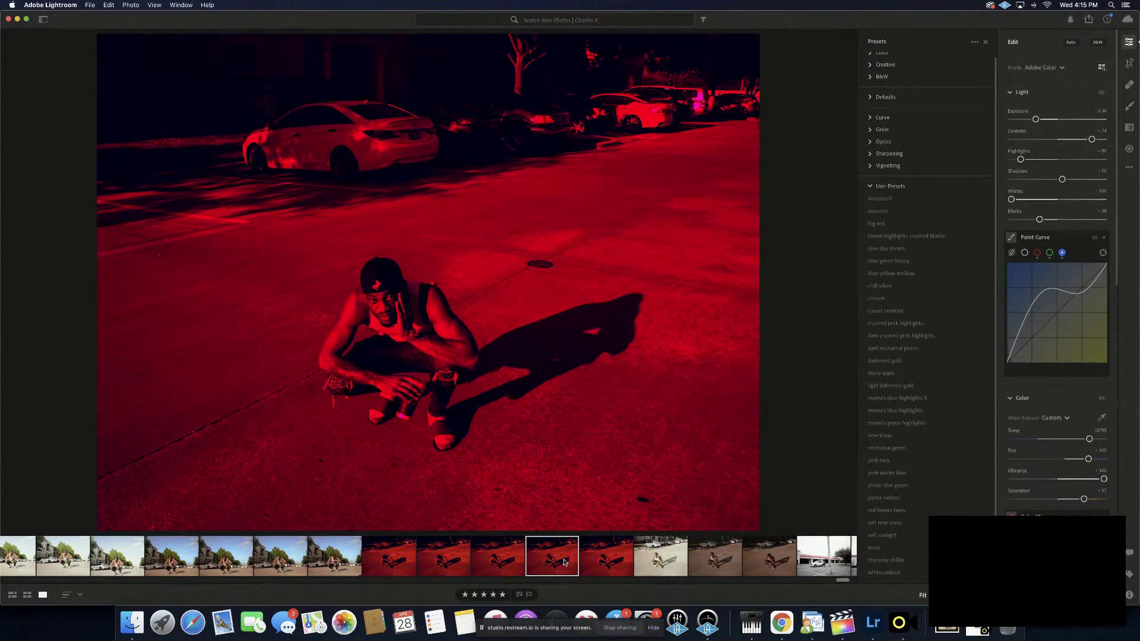
left_click(608, 561)
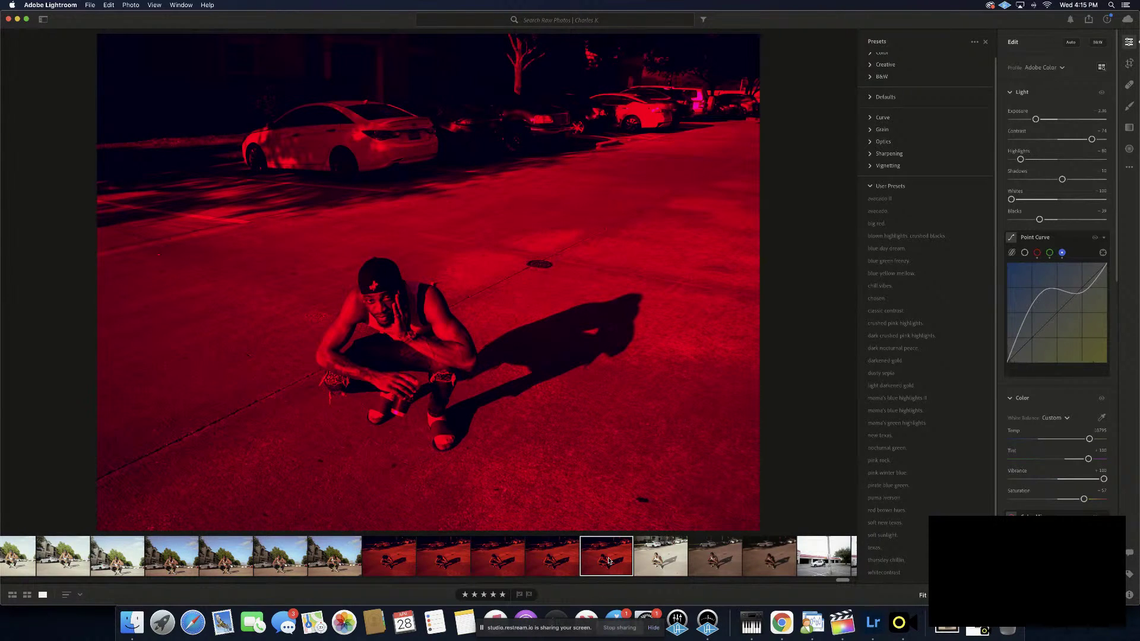
right_click(609, 560)
mouse_move(671, 539)
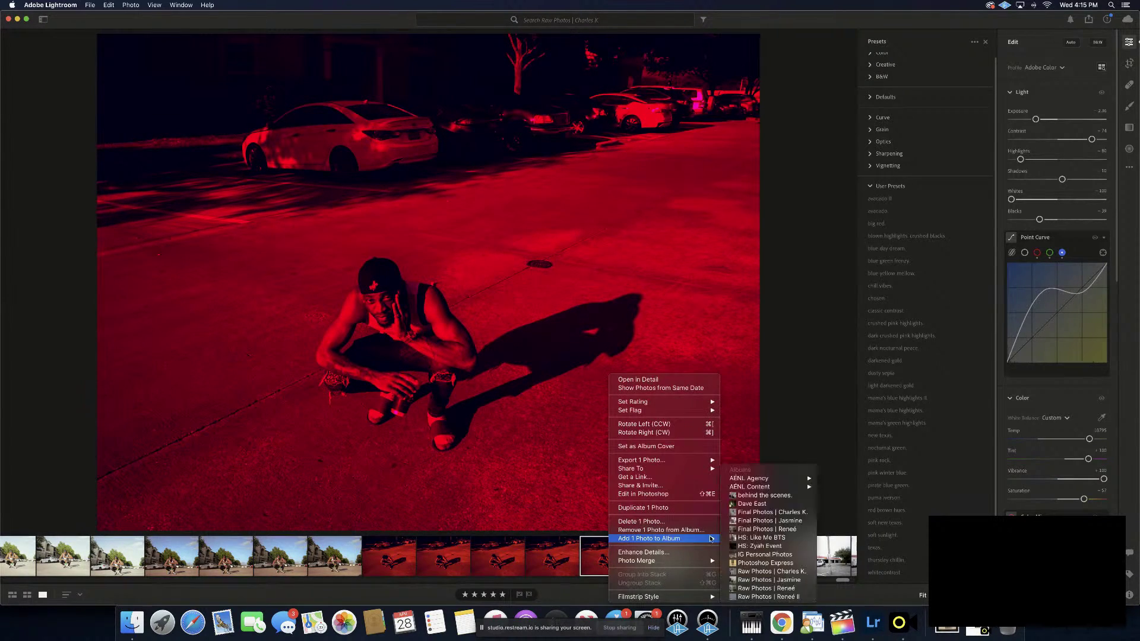
left_click(739, 513)
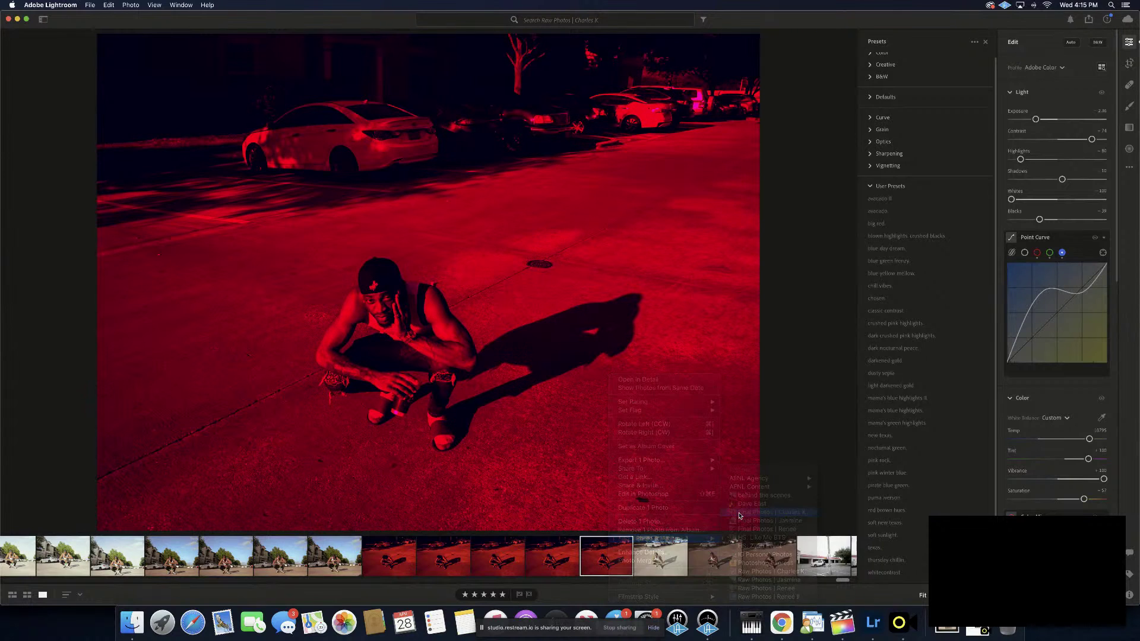
Add the first red-toned crouching photo, with the head bowed and a hand over the face, to this client's Final Photos album
left_click(388, 564)
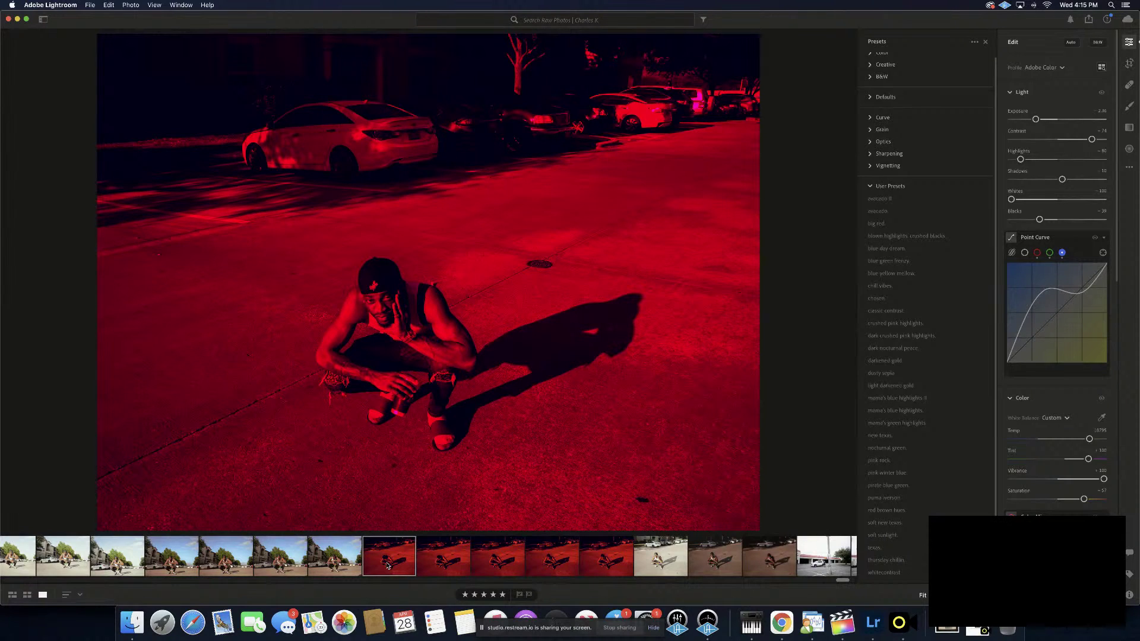
right_click(388, 566)
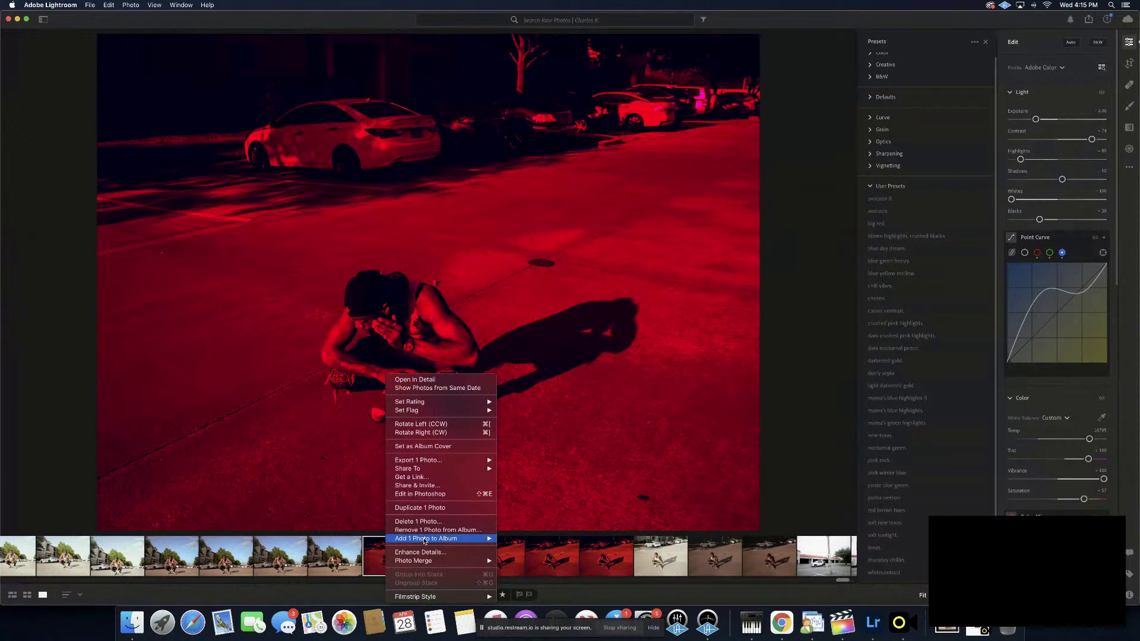
mouse_move(451, 539)
left_click(552, 511)
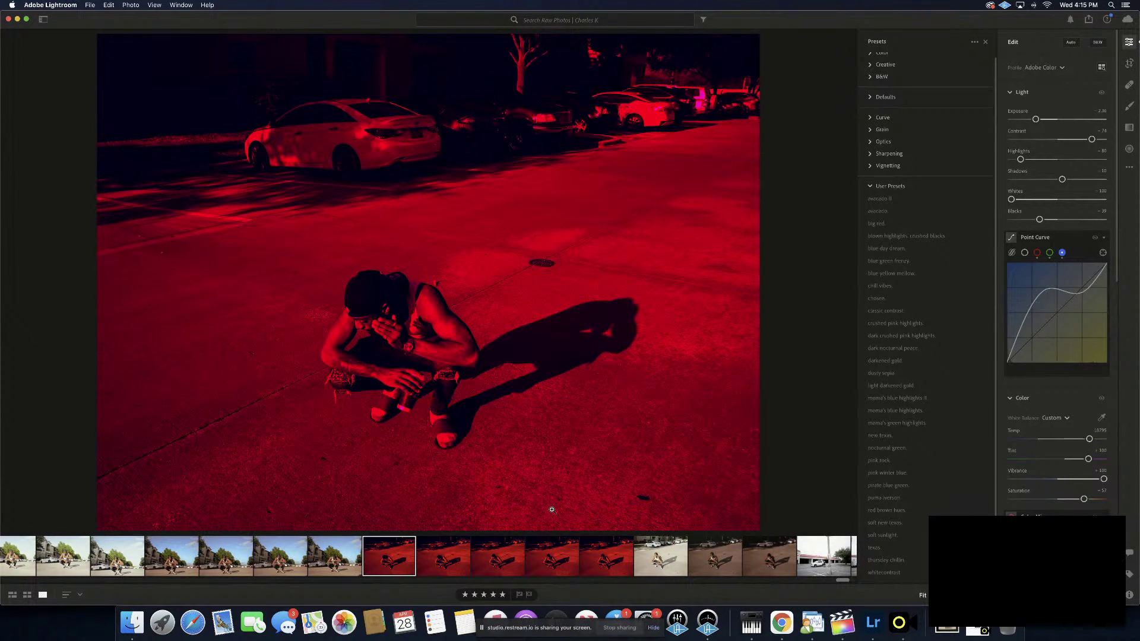
Add the bright, pale-toned crouching photo with a hand raised beside the face to this client's Final Photos album
left_click(661, 563)
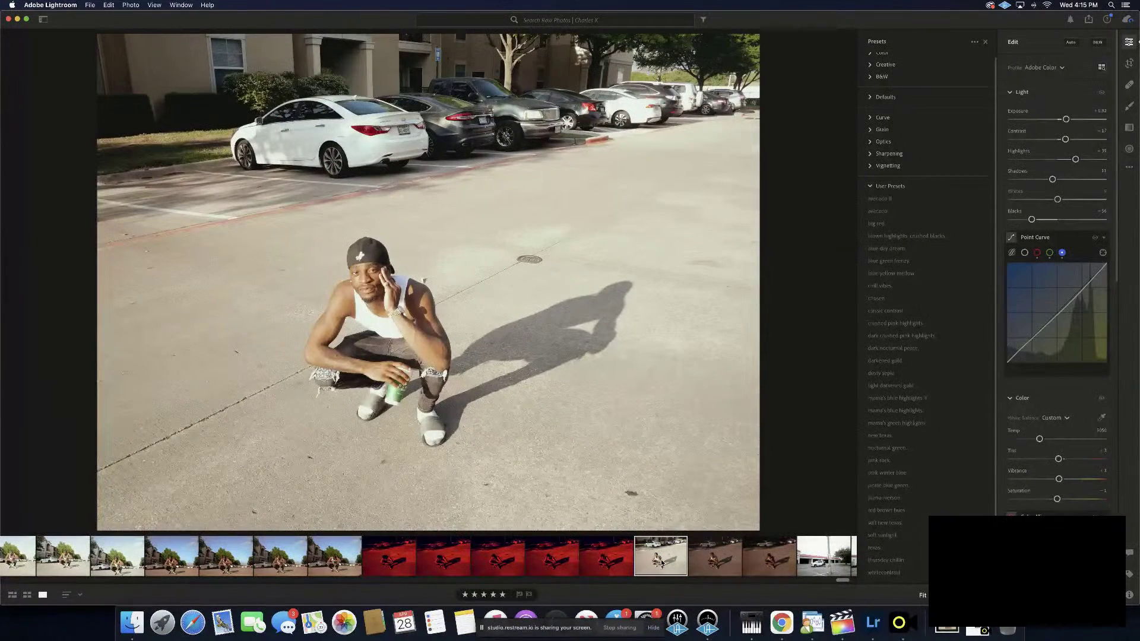
right_click(662, 563)
mouse_move(706, 542)
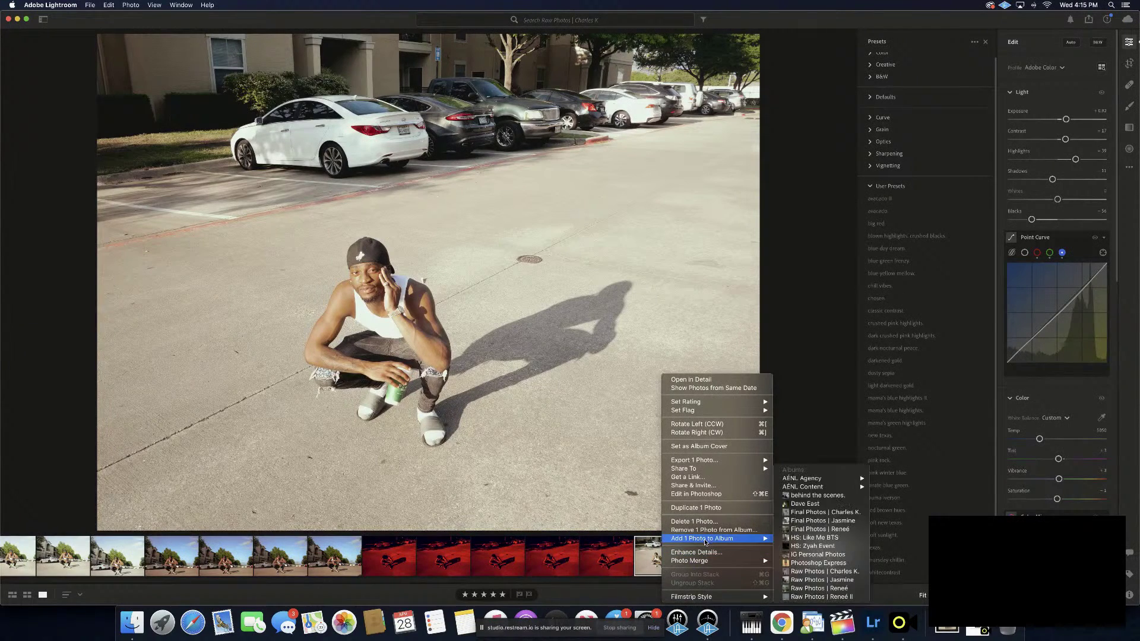
left_click(799, 513)
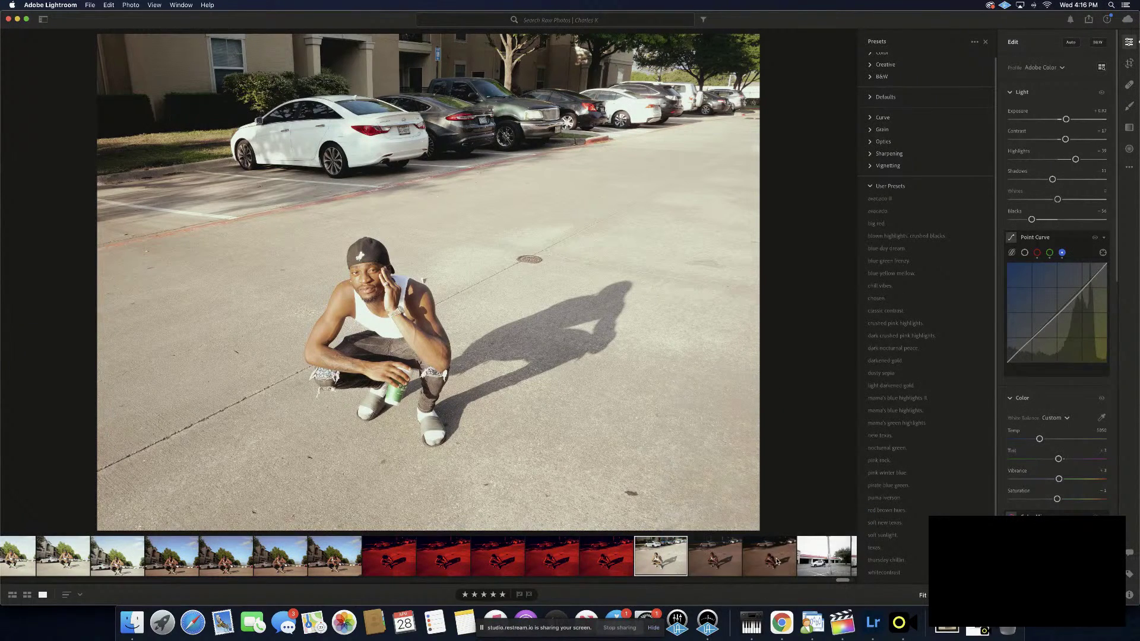
Add the brown-toned crouching photo facing the camera with a hand on the cheek to this client's Final Photos album
left_click(703, 568)
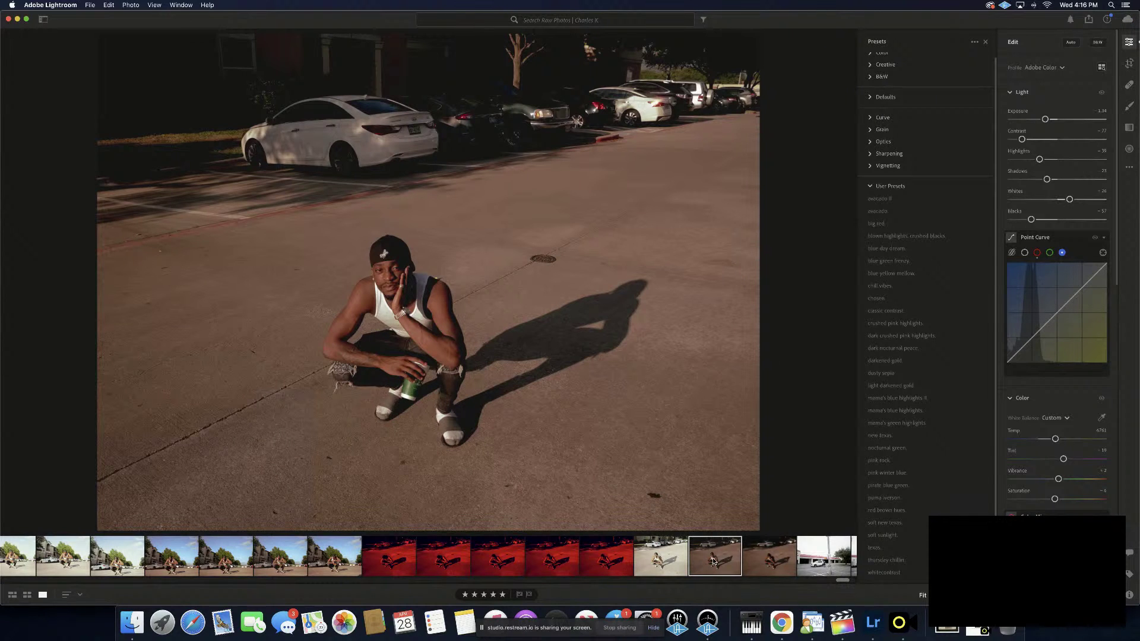
right_click(714, 560)
mouse_move(790, 542)
left_click(867, 519)
Add the brown-toned crouching photo with the head bowed into one hand to this client's Final Photos album
left_click(773, 561)
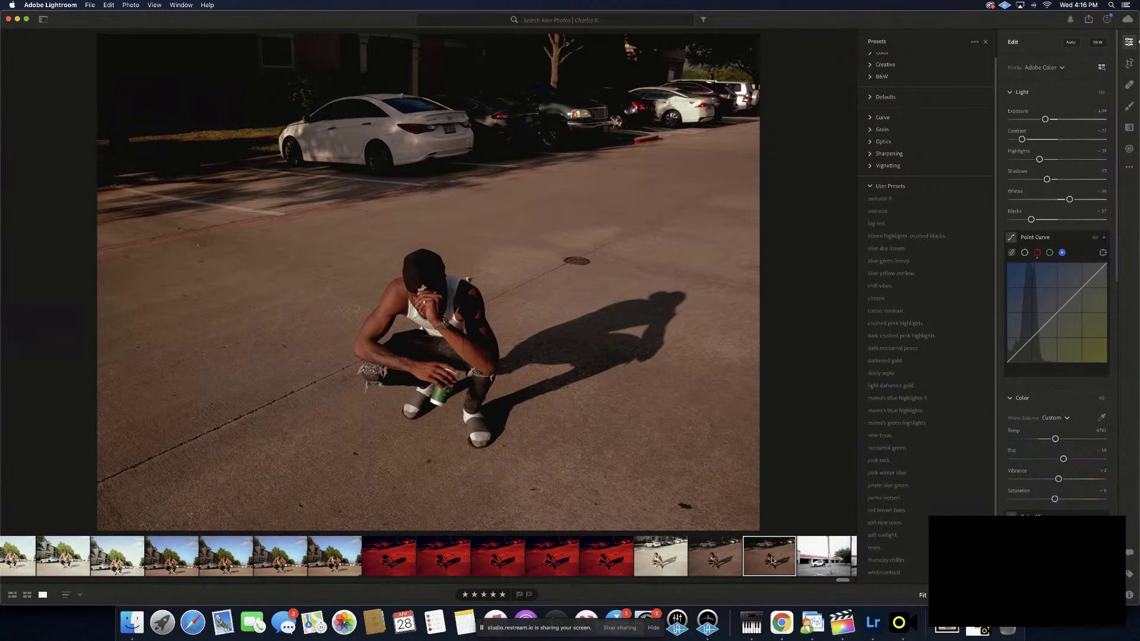
right_click(772, 561)
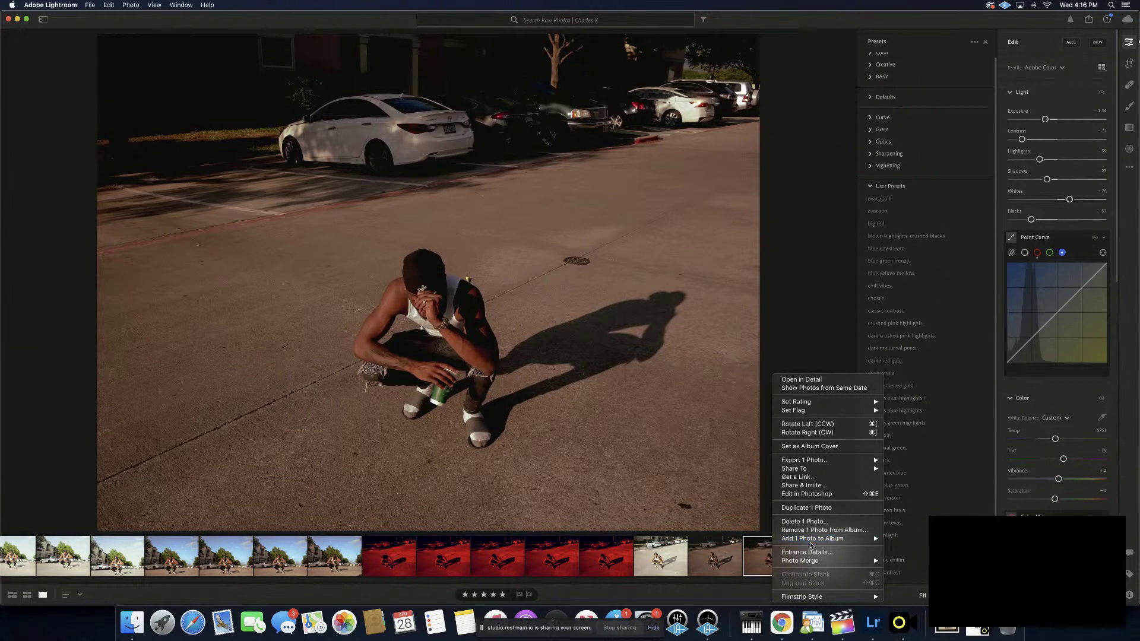
mouse_move(813, 538)
left_click(937, 512)
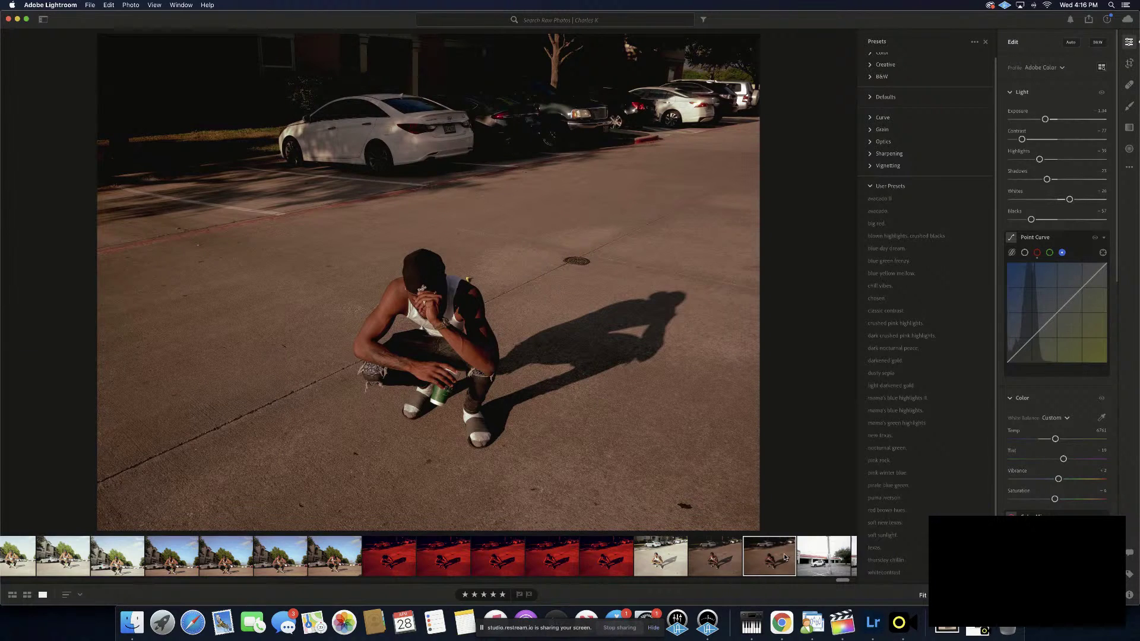
Select both wide parking-lot photos of the white SUV at the red-roofed storefront and add them to this client's Final Photos album
scroll(784, 557, "right", 10)
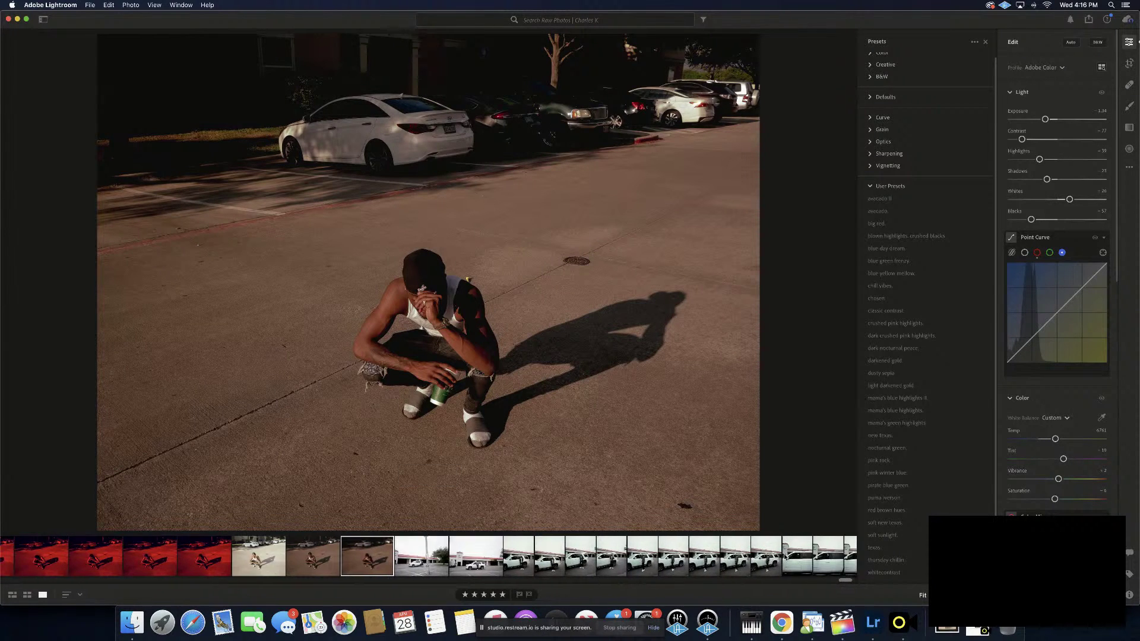
scroll(784, 557, "right", 2)
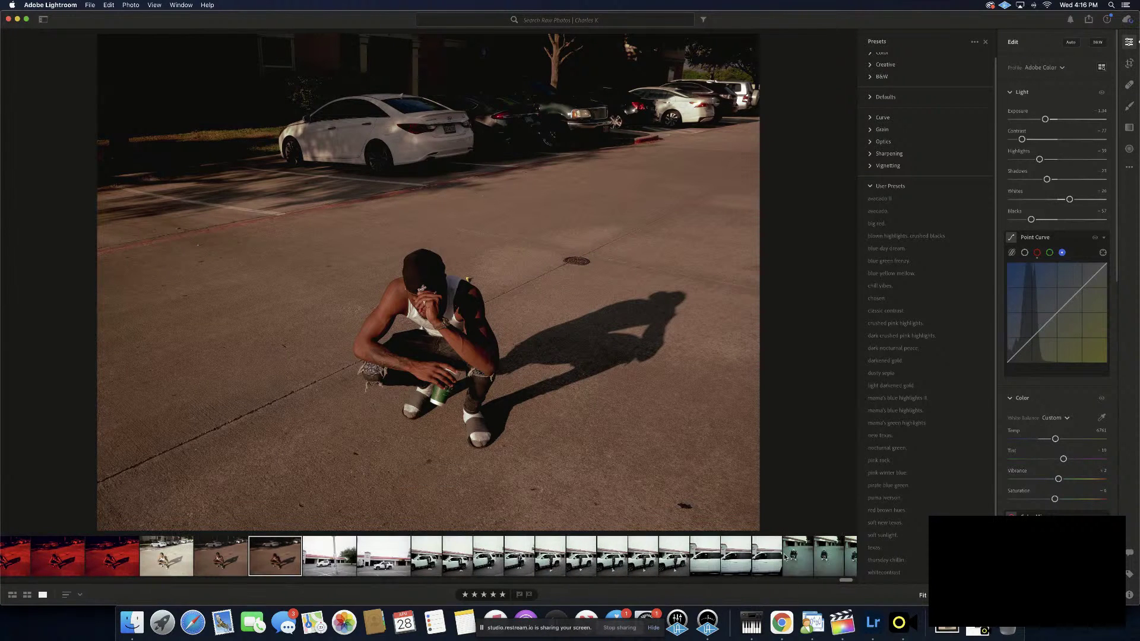
left_click(322, 558)
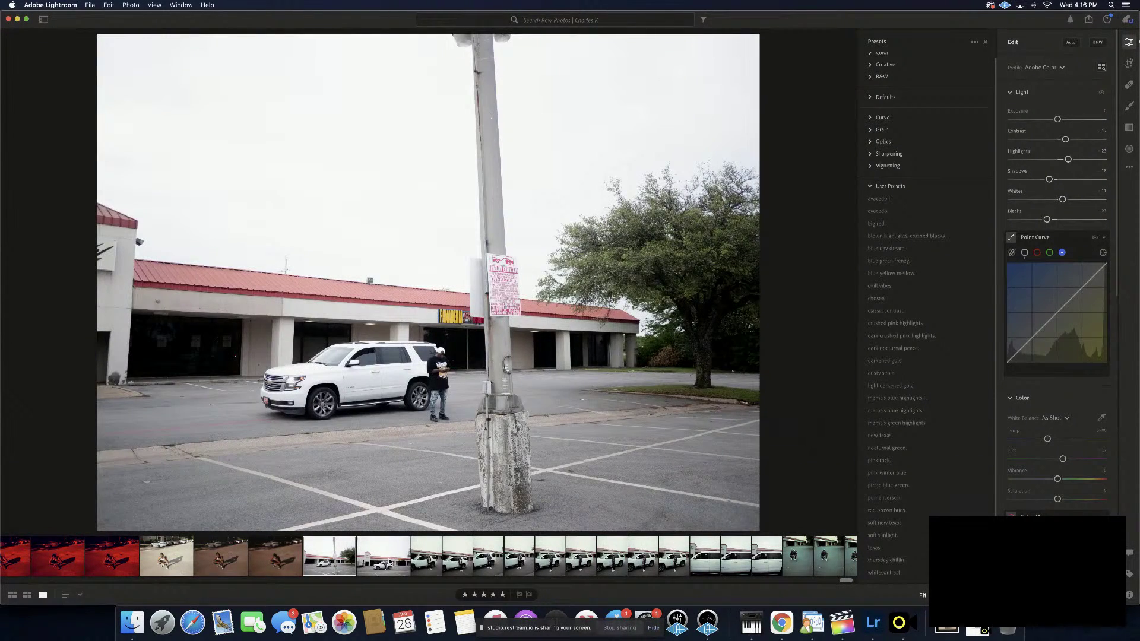
left_click(390, 562)
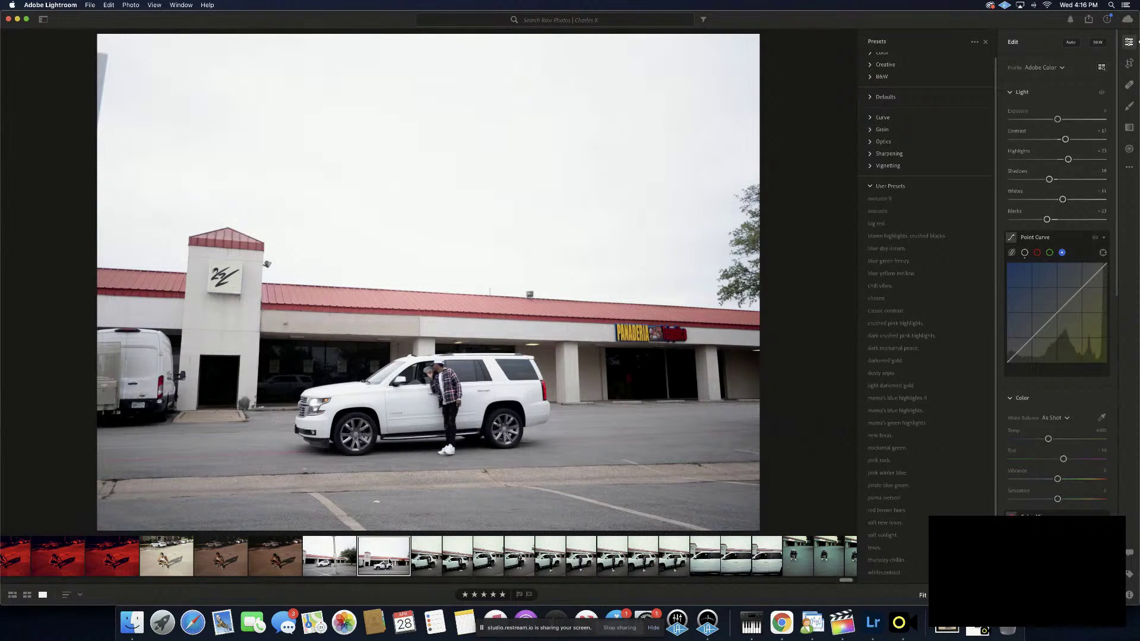
right_click(342, 565)
mouse_move(428, 539)
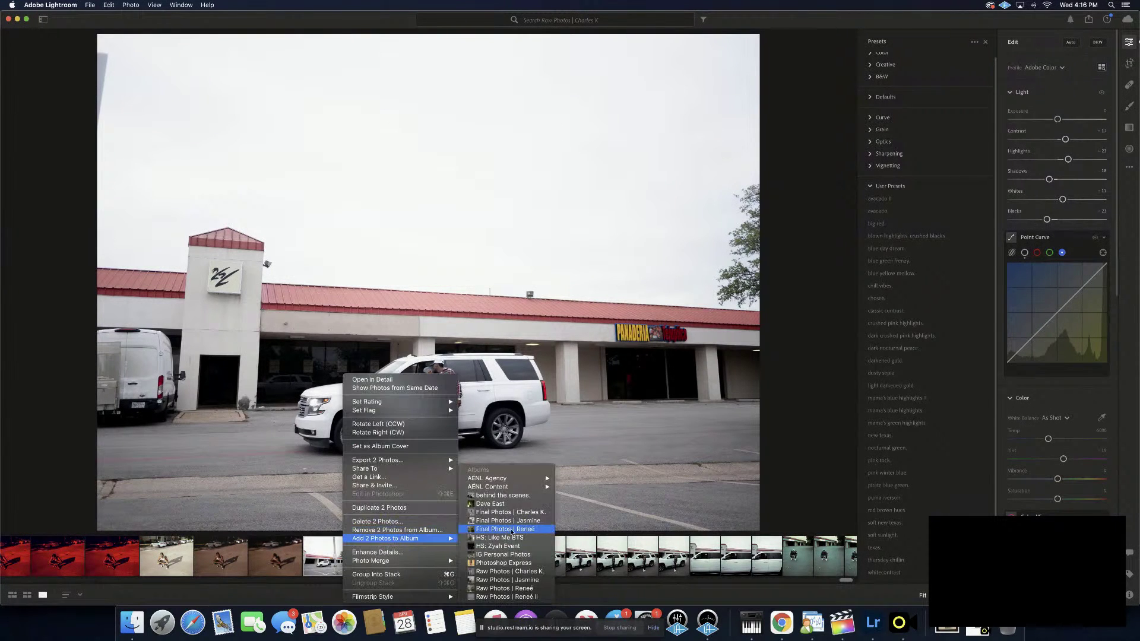
left_click(522, 512)
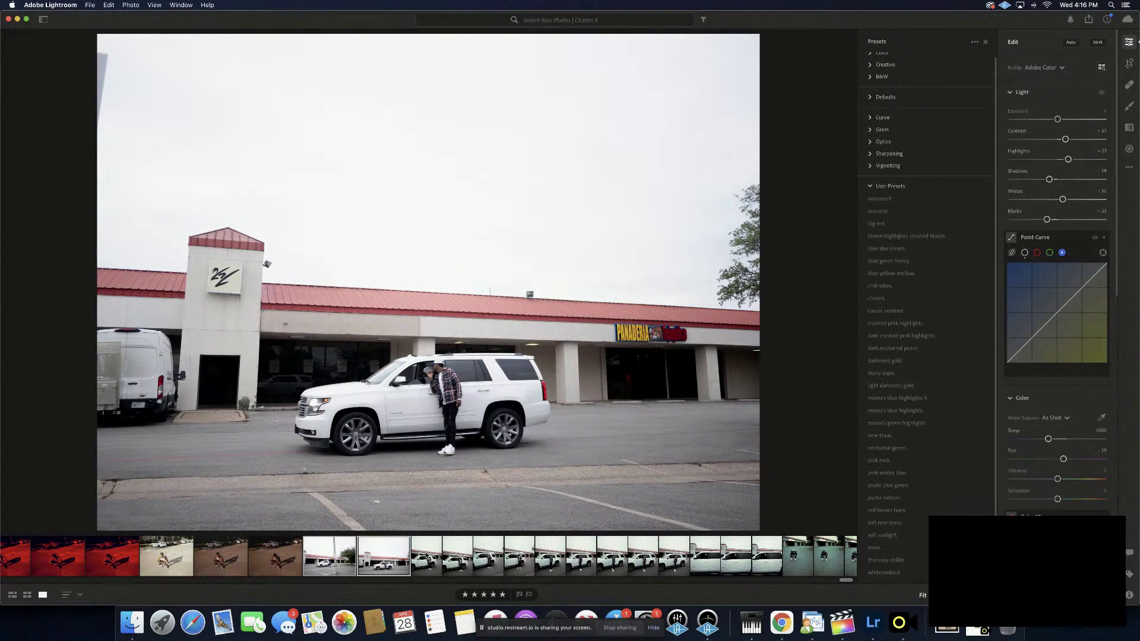
Add the first vertical white SUV photo, with the man in plaid raising both hands, to this client's Final Photos album
left_click(427, 556)
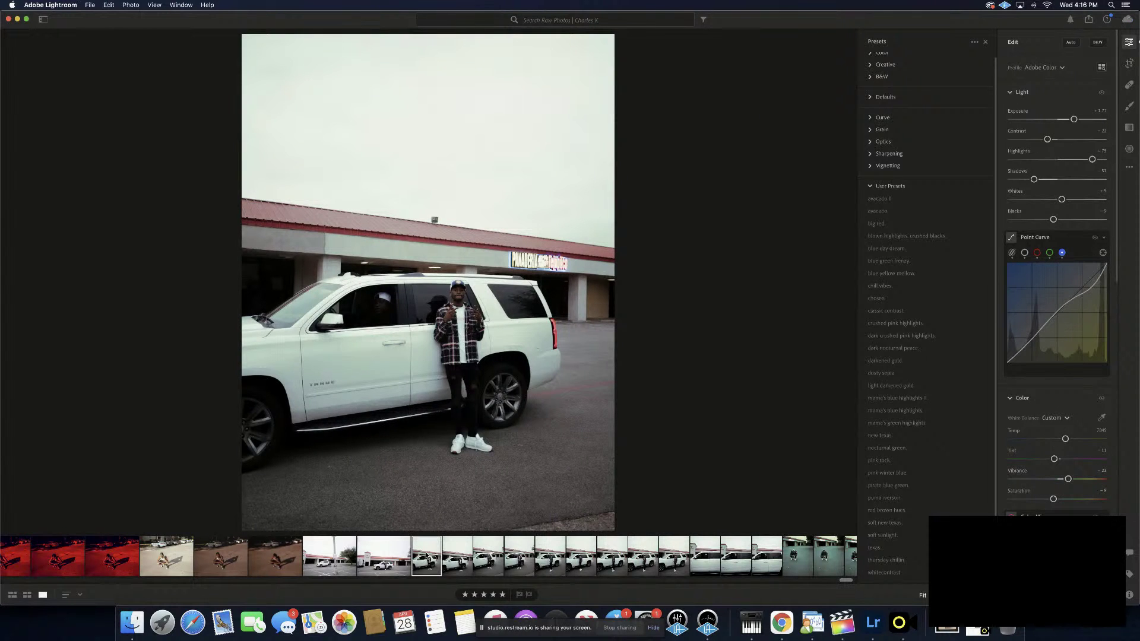
right_click(427, 556)
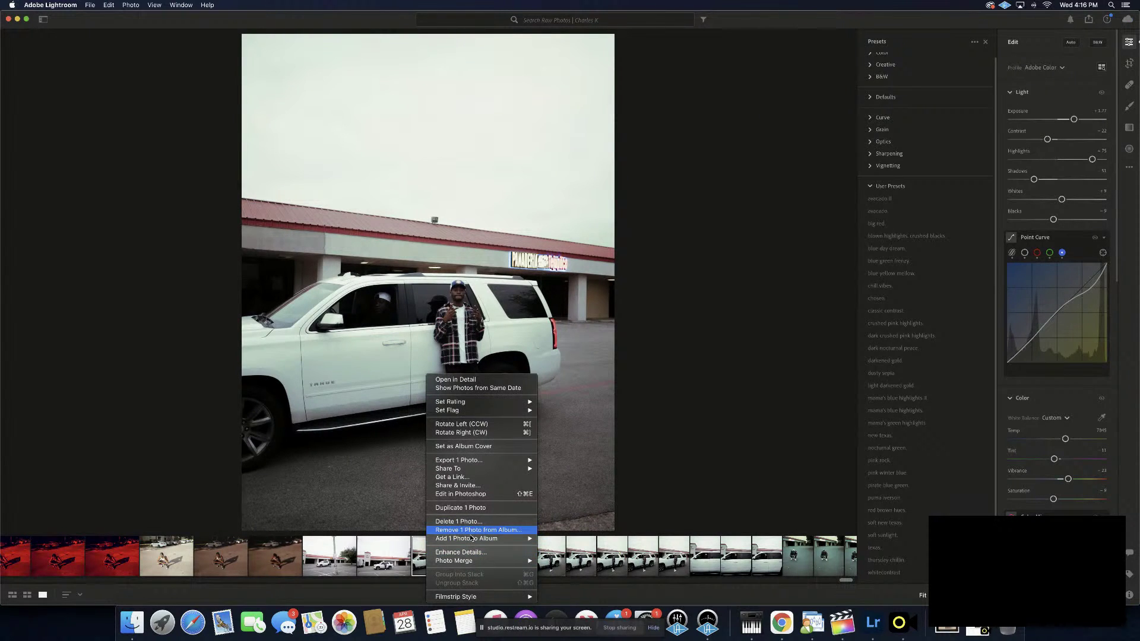
mouse_move(472, 539)
left_click(570, 513)
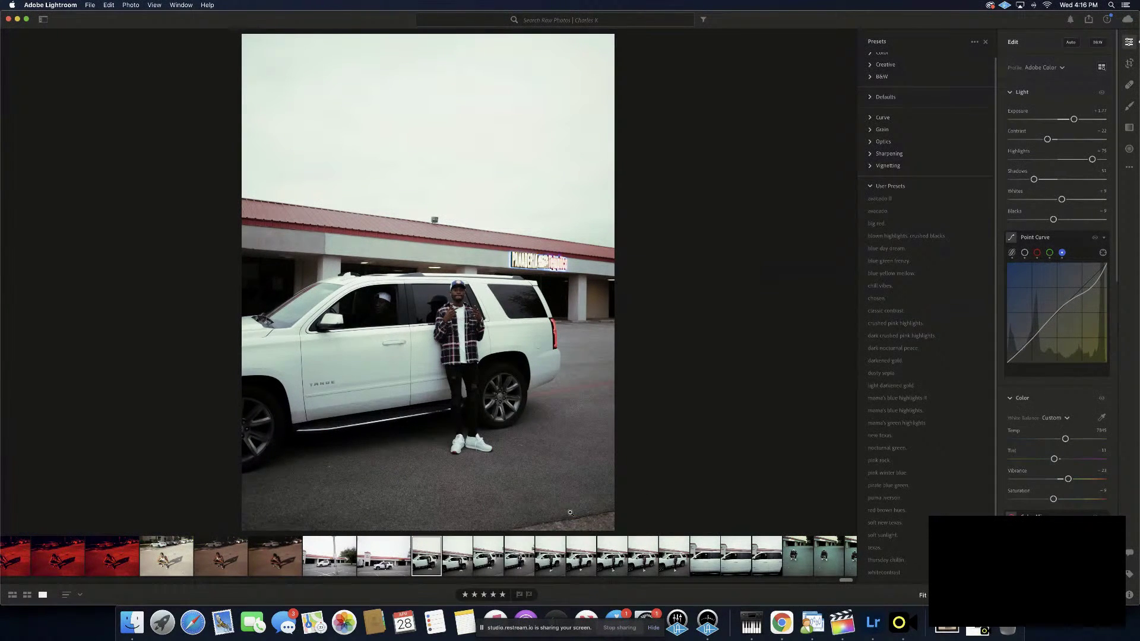
Add the second vertical SUV photo, facing the camera with hands lowered in front, to this client's Final Photos album
left_click(452, 557)
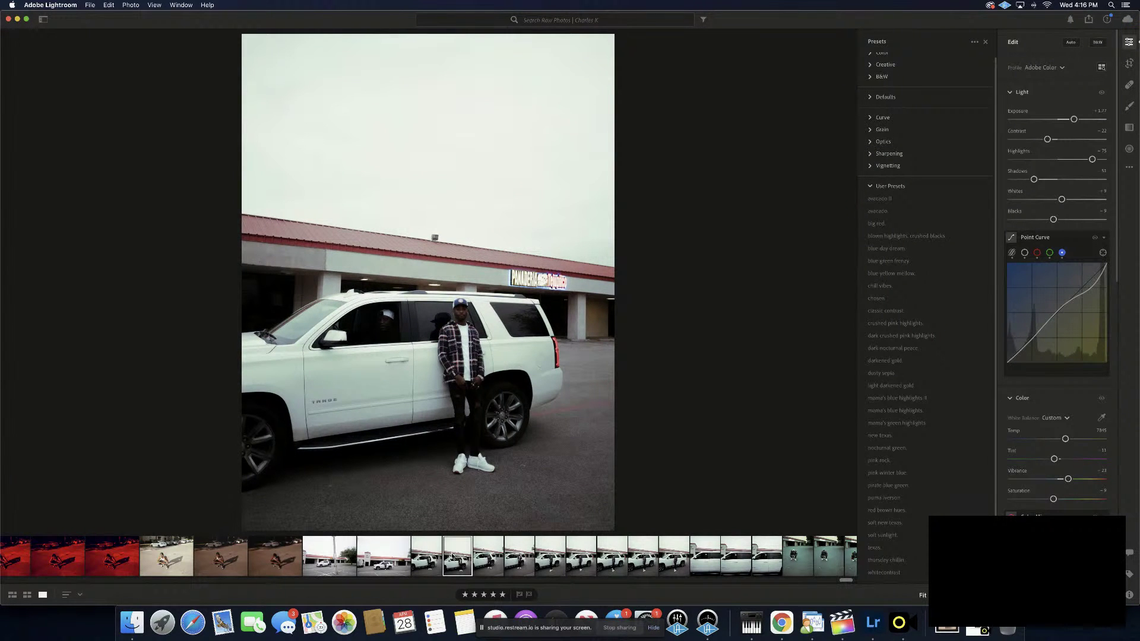
right_click(453, 557)
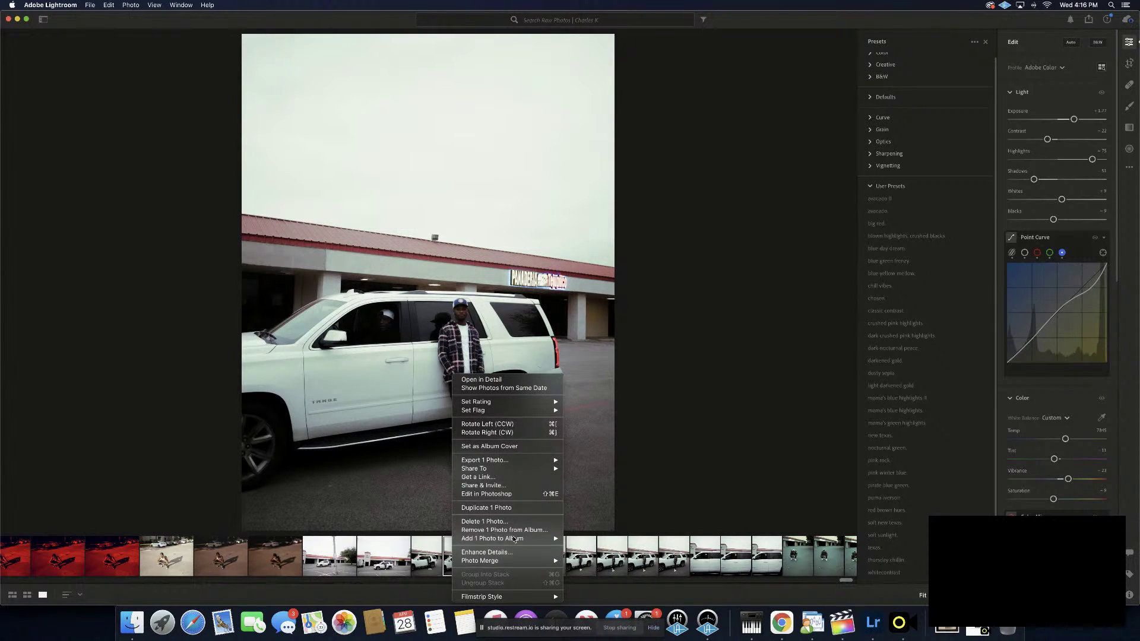
mouse_move(517, 539)
left_click(636, 526)
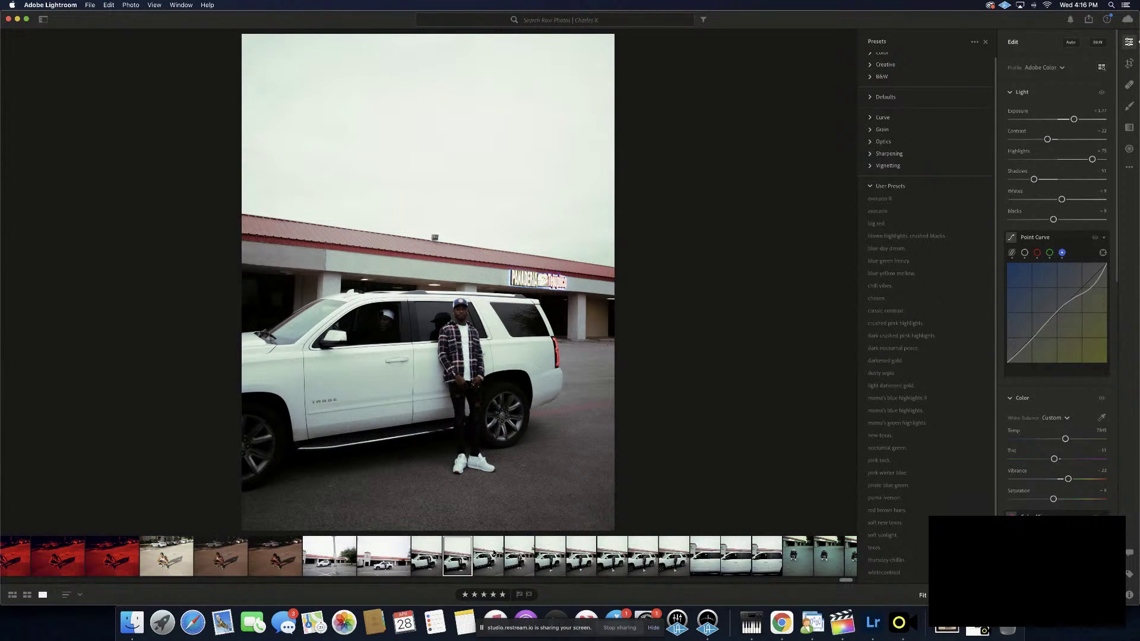
Add the third vertical SUV photo, leaning on the car and looking down at the hands, to this client's Final Photos album
left_click(494, 554)
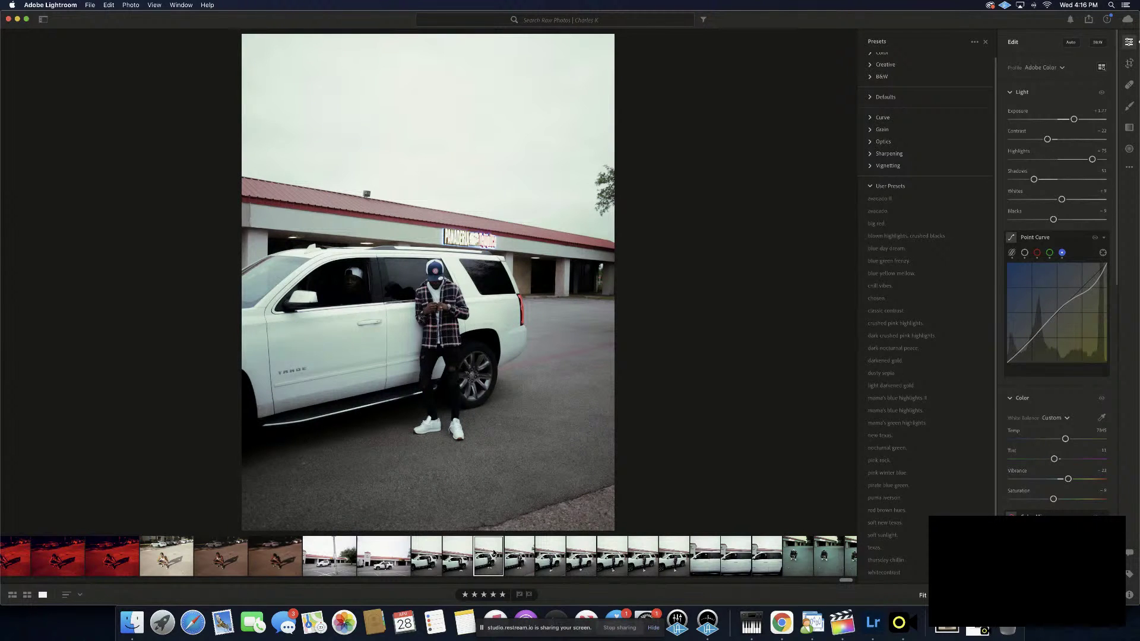
right_click(493, 554)
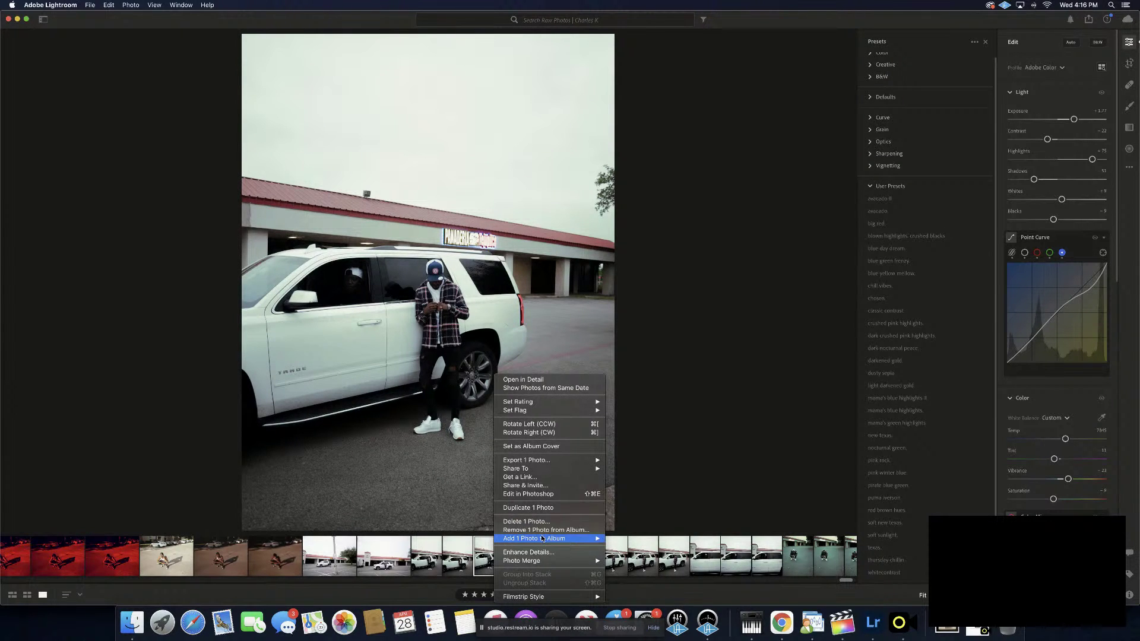
mouse_move(565, 539)
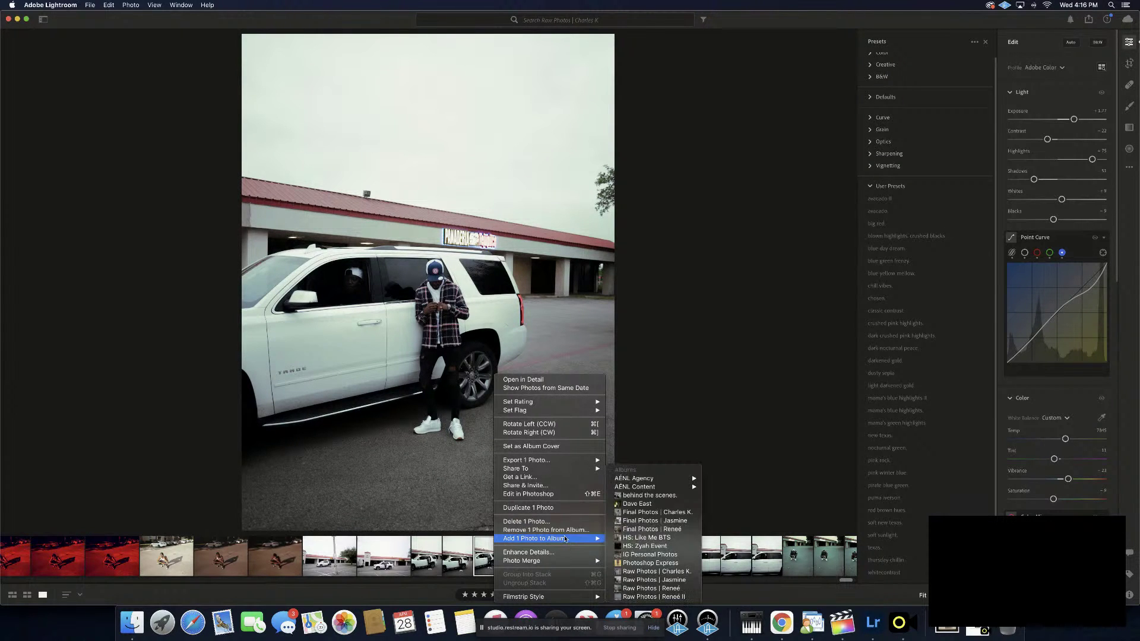
left_click(637, 513)
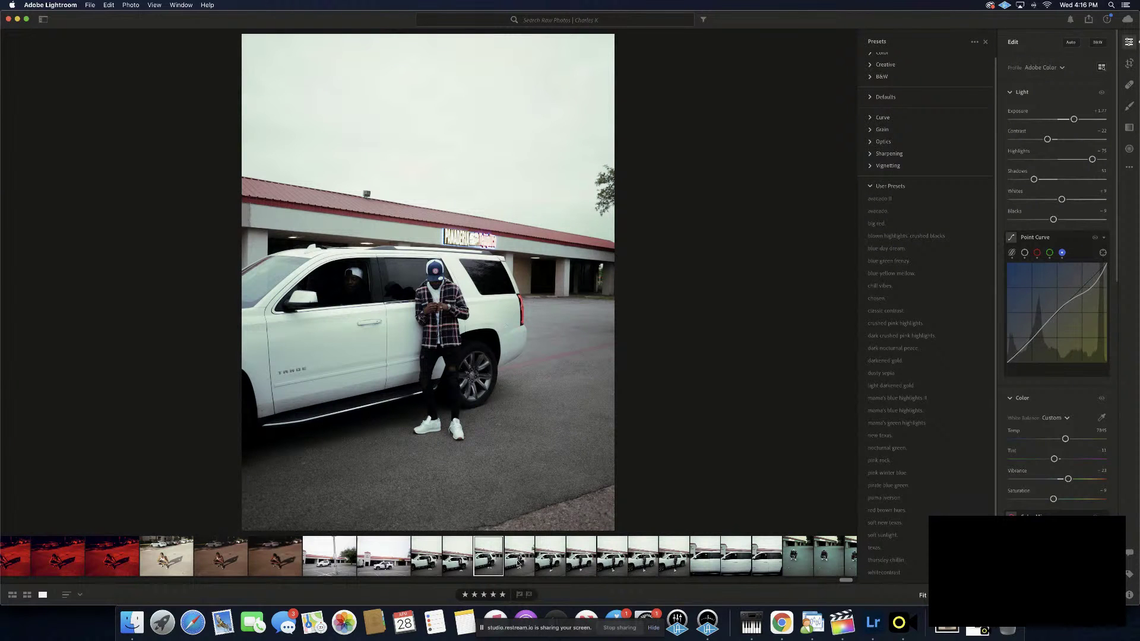
Add the fourth vertical SUV photo, facing the camera with both hands raised at chest height, to this client's Final Photos album
left_click(518, 564)
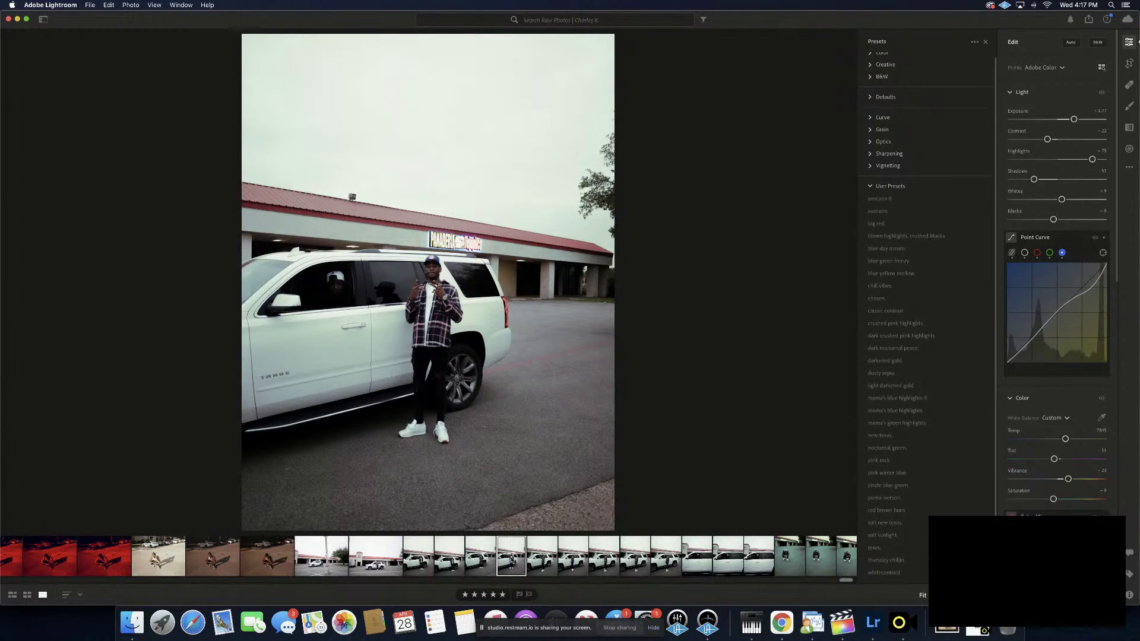
right_click(514, 560)
mouse_move(600, 536)
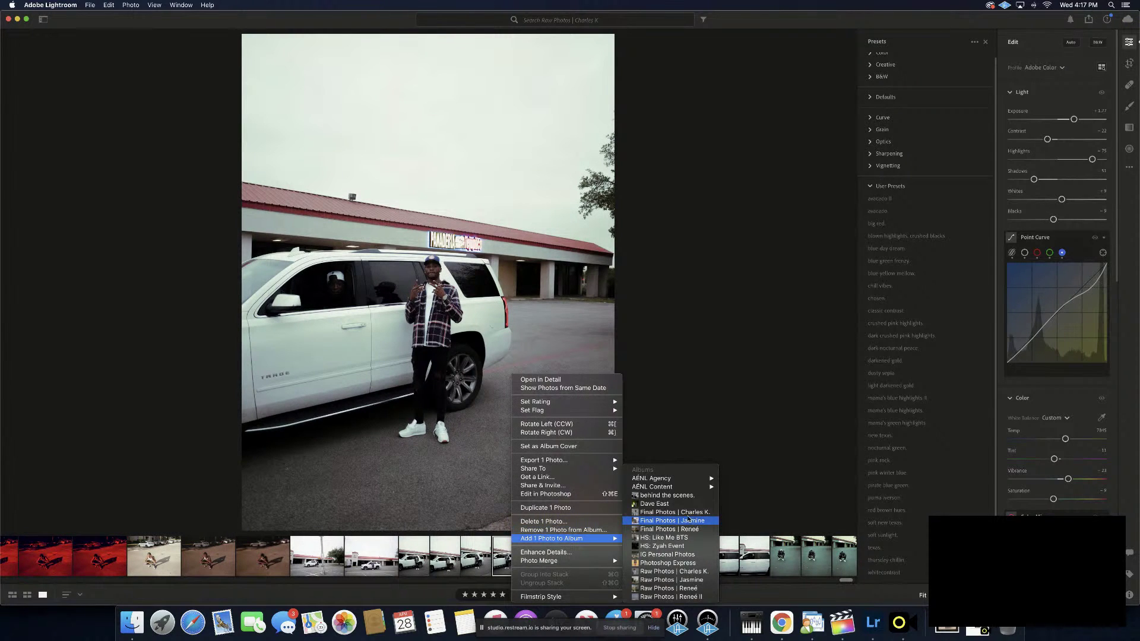
left_click(688, 520)
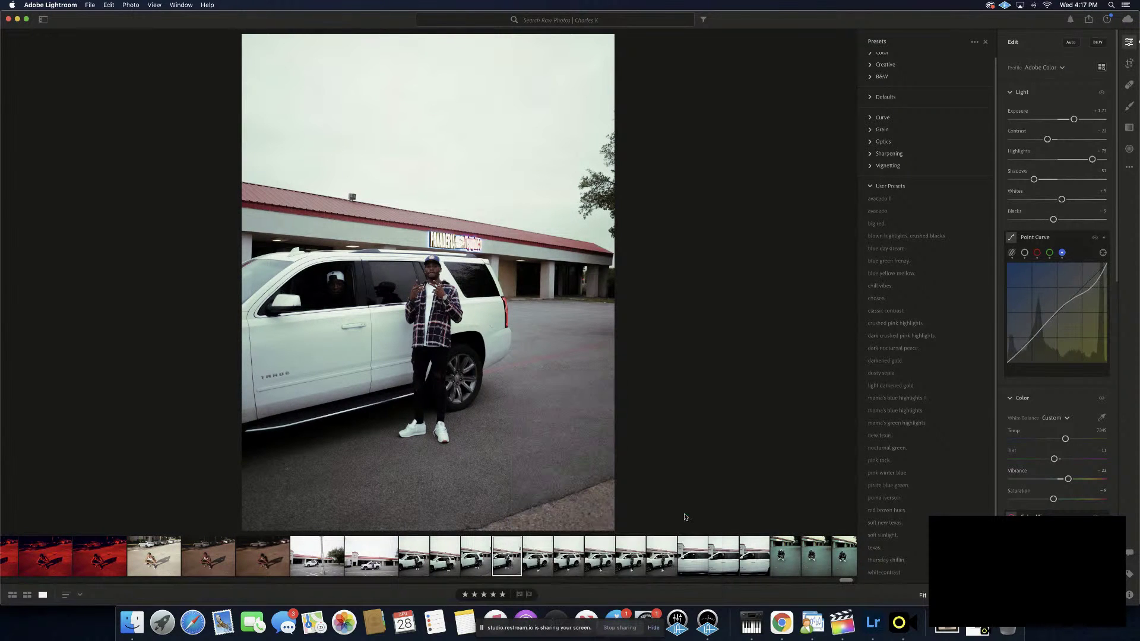
Add the fifth vertical SUV photo, with the man clasping the driver's hand at the window, to this client's Final Photos album
left_click(538, 557)
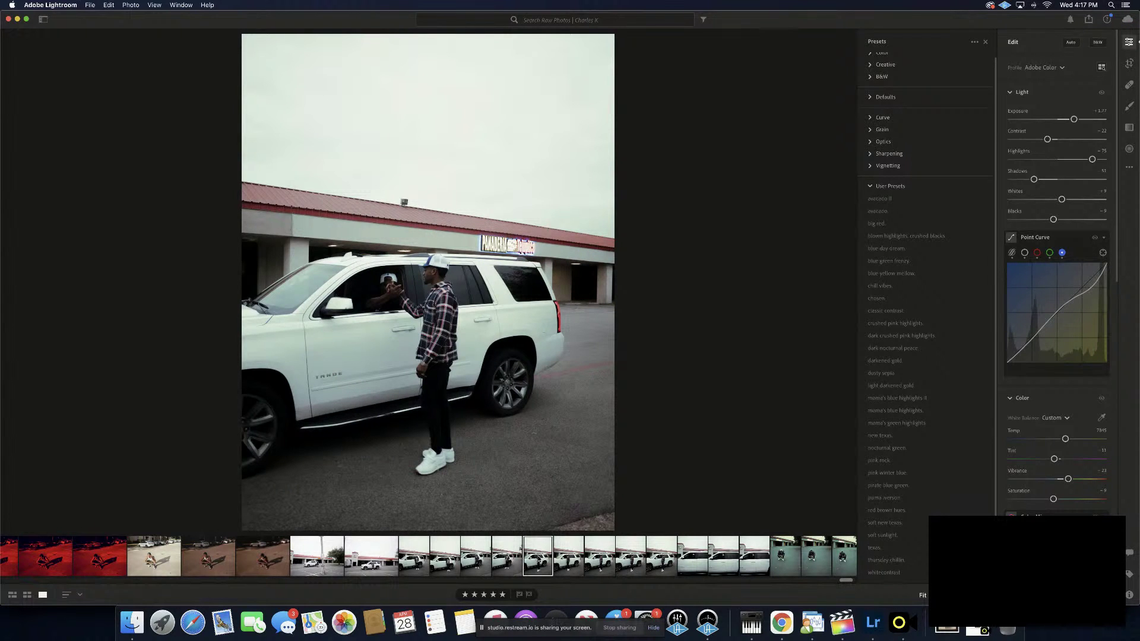
right_click(537, 556)
mouse_move(635, 538)
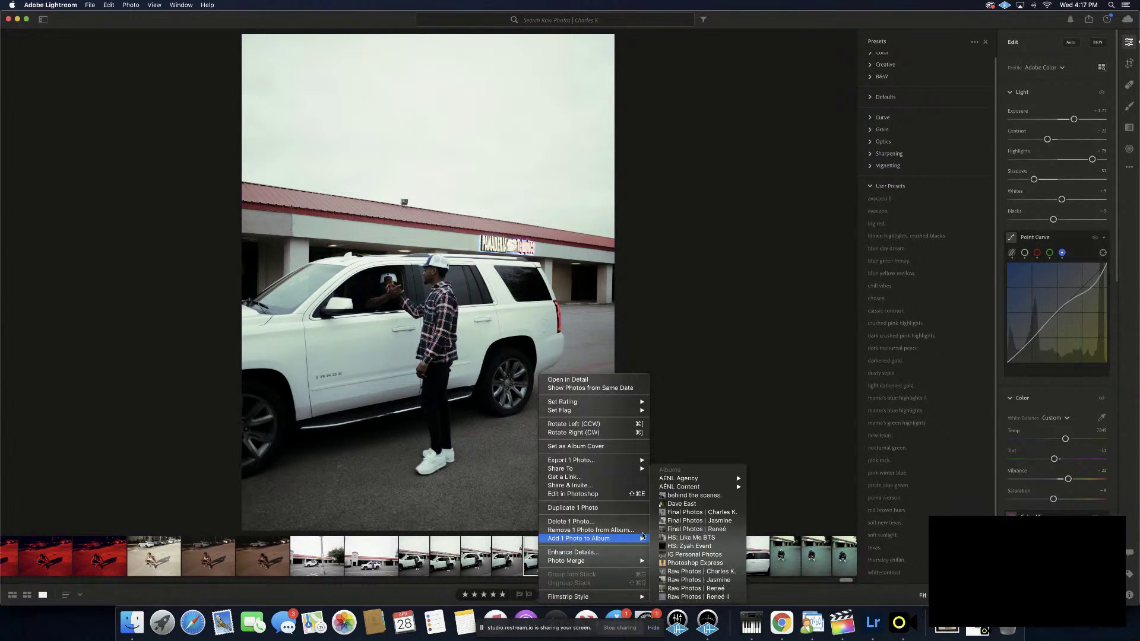
left_click(682, 513)
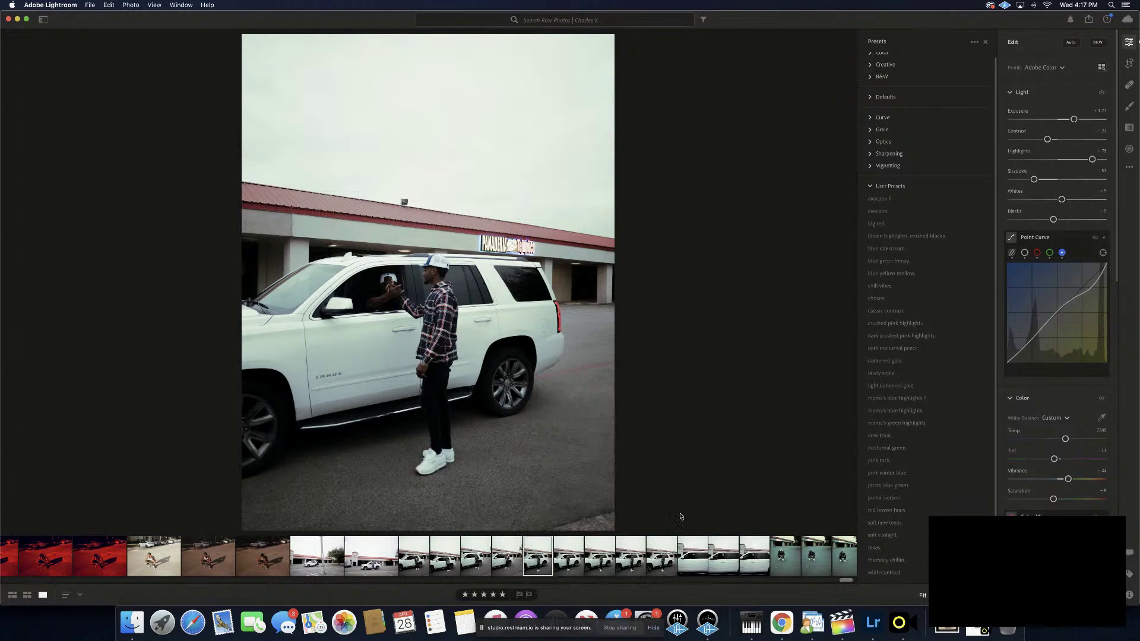
Add the sixth vertical SUV photo, with the man leaning into the driver's window, to this client's Final Photos album
left_click(577, 567)
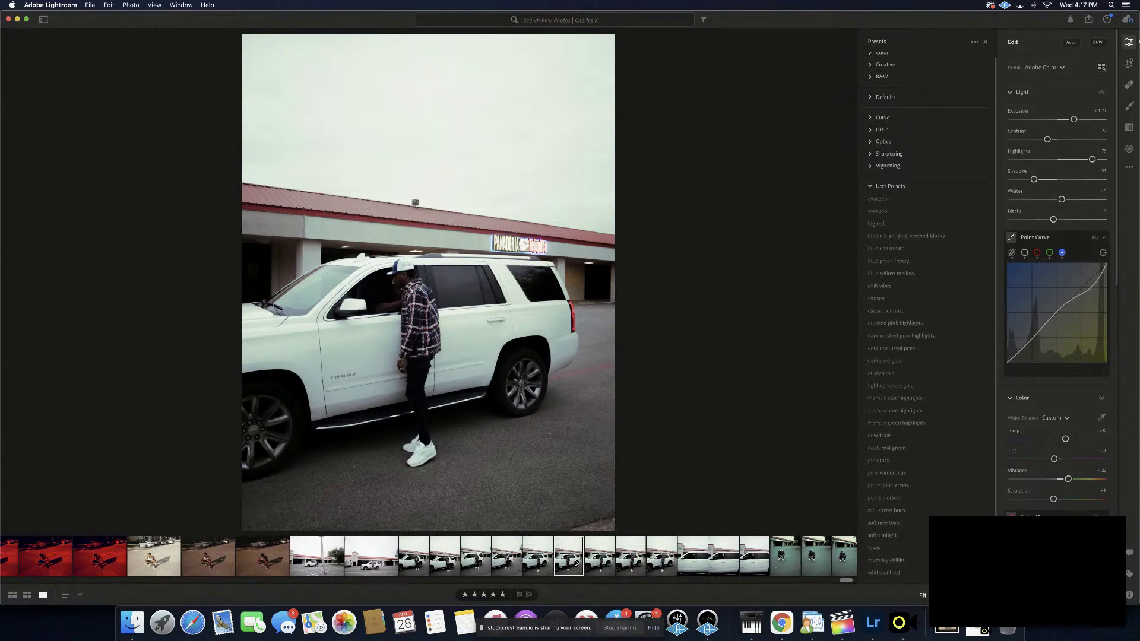
right_click(576, 564)
mouse_move(622, 542)
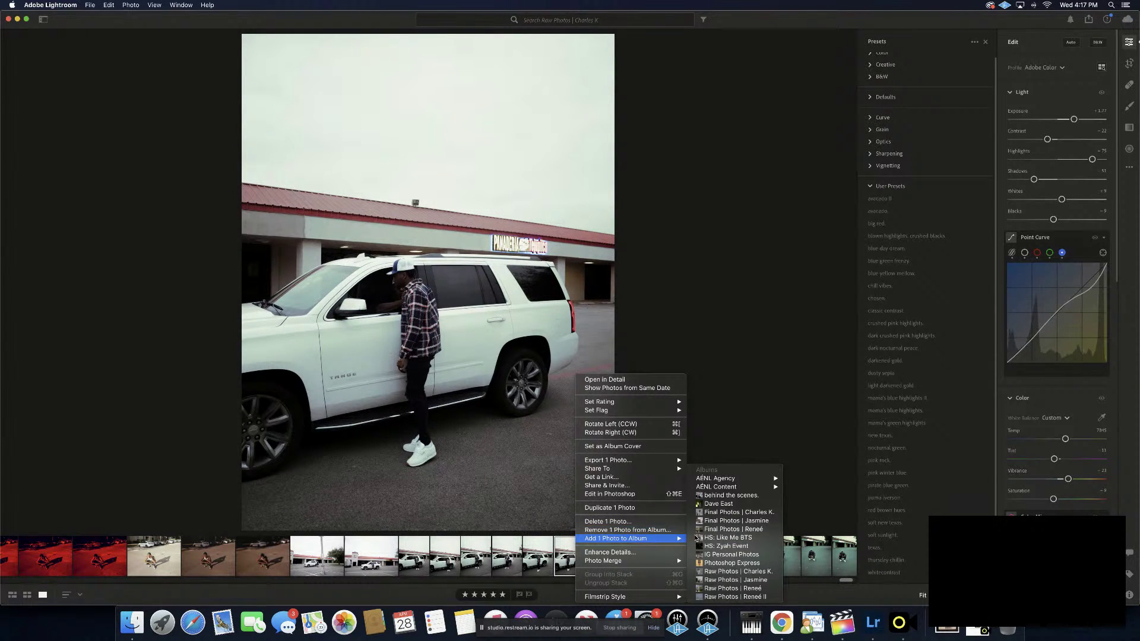
left_click(719, 512)
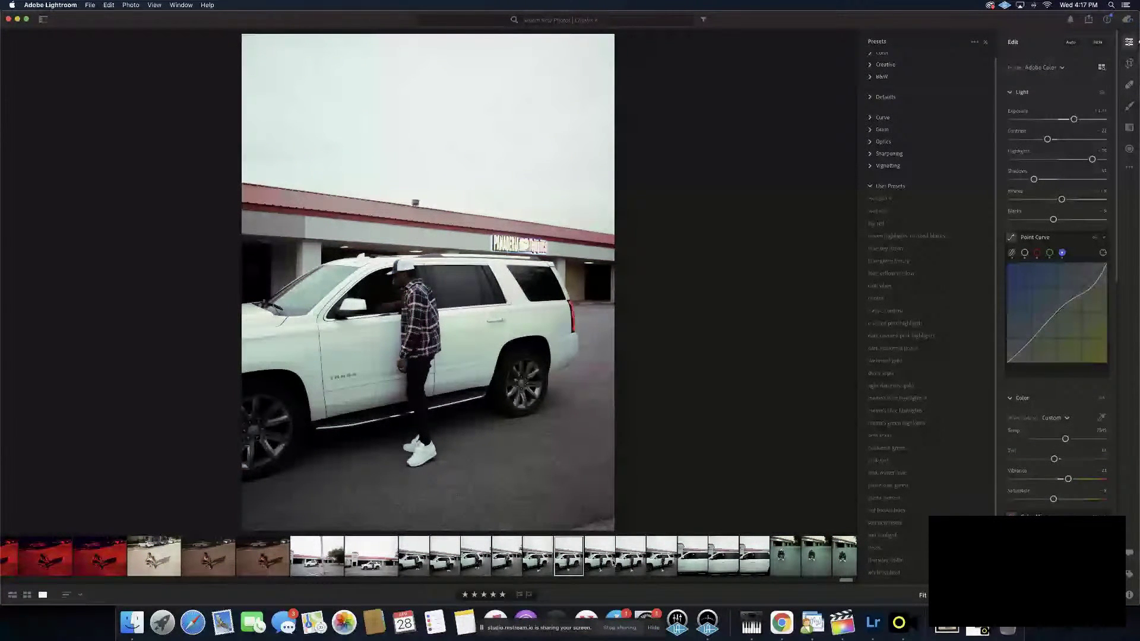
Add the seventh vertical SUV photo, with the man upright and reaching his hand toward the driver's window, to this client's Final Photos album
left_click(606, 561)
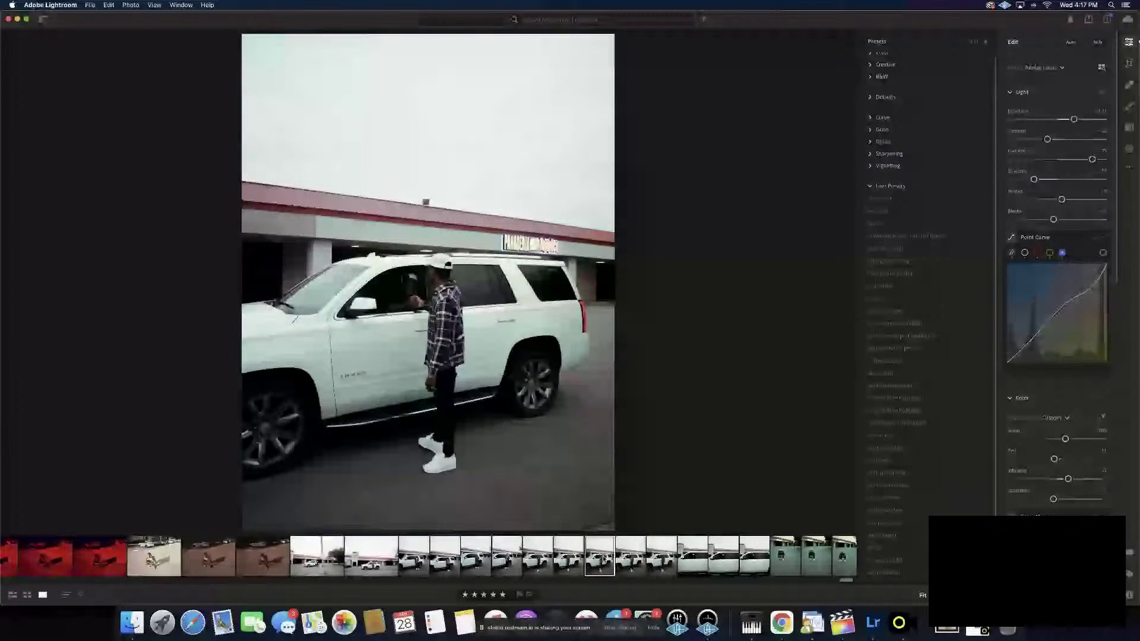
right_click(604, 560)
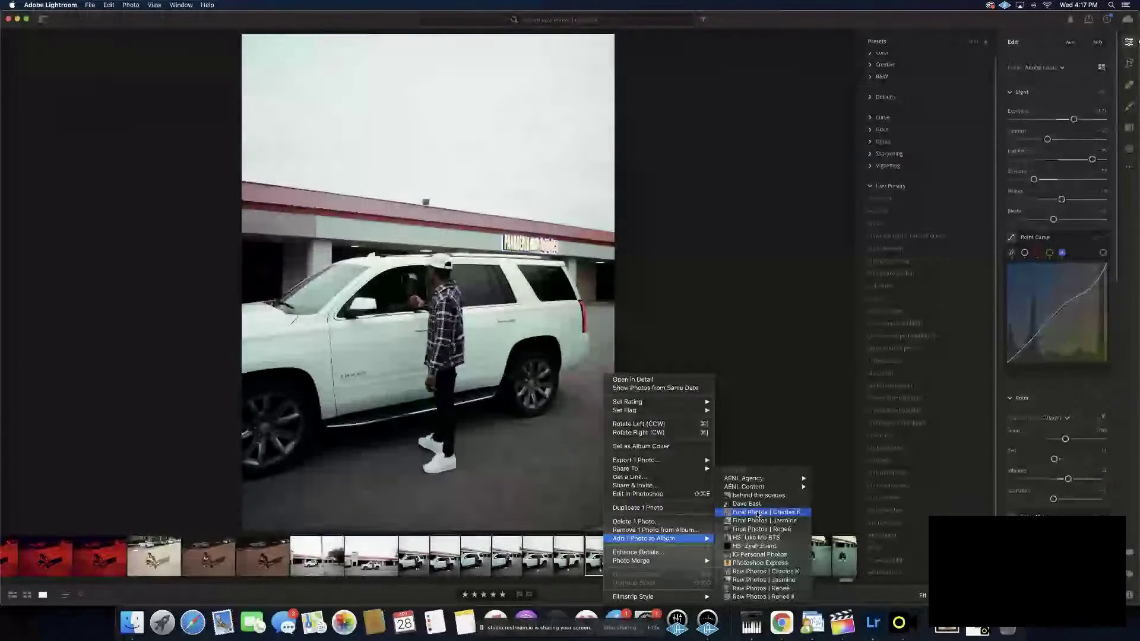
left_click(767, 511)
Add the eighth vertical SUV photo, with the man's hand at the door and the driver visible, to this client's Final Photos album
left_click(635, 558)
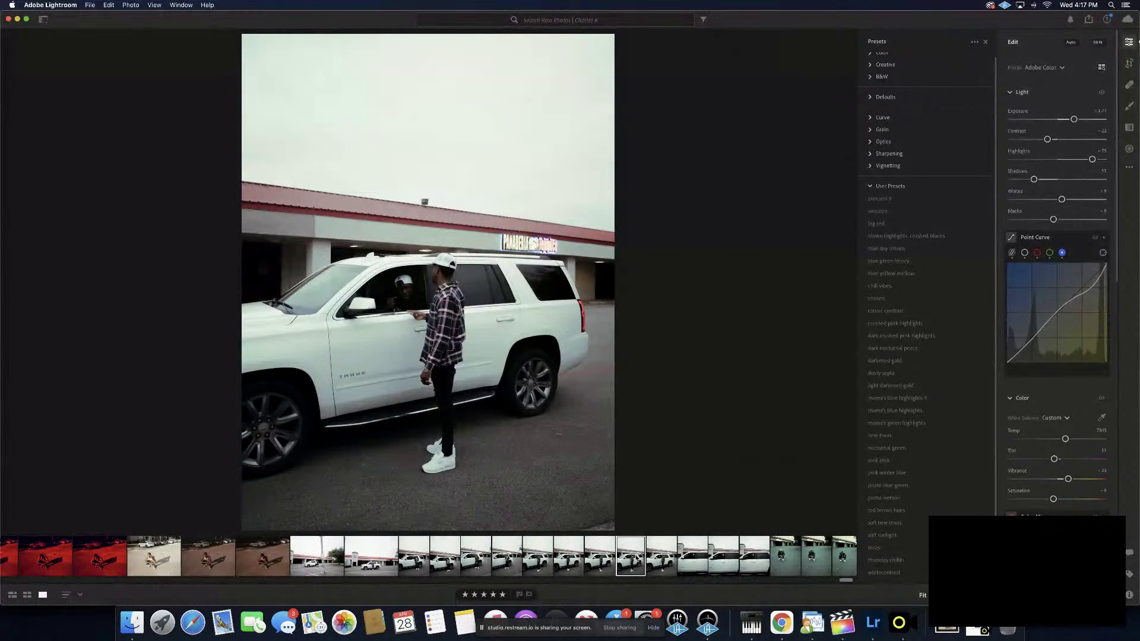
right_click(635, 558)
mouse_move(692, 542)
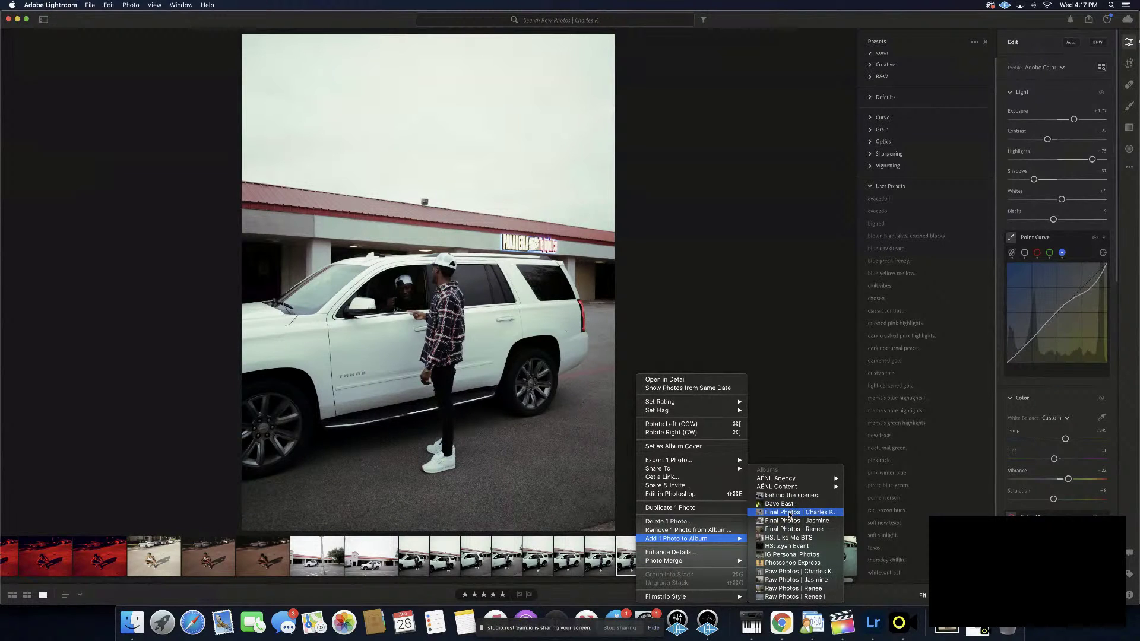
left_click(791, 512)
Add the ninth vertical SUV photo, with the man standing beside the driver's door with lowered arms, to this client's Final Photos album
left_click(667, 558)
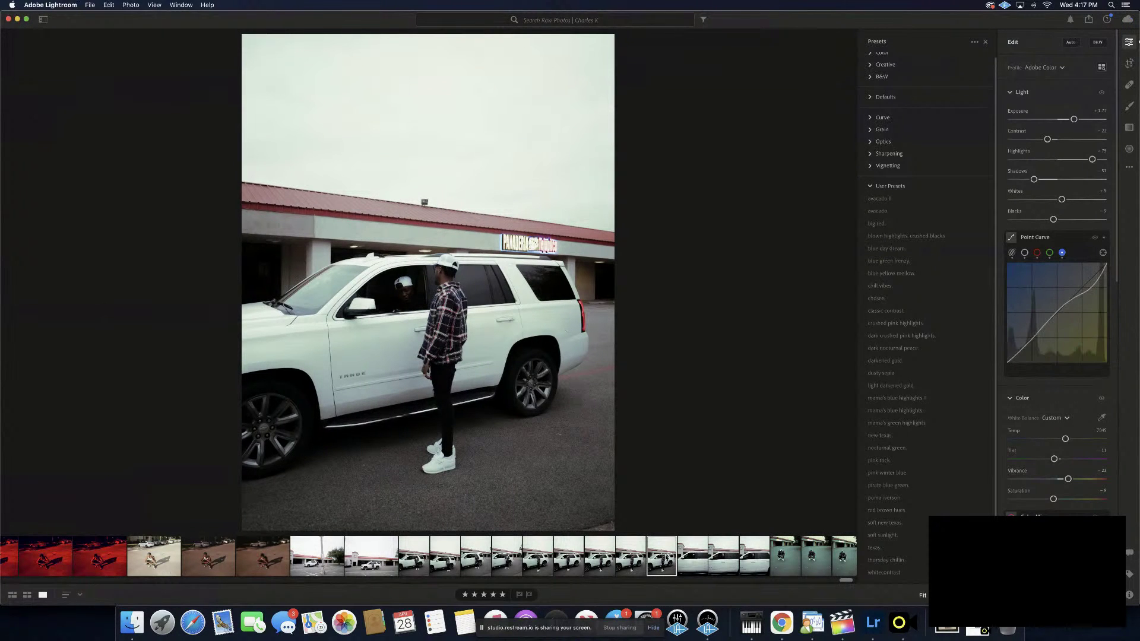
right_click(666, 558)
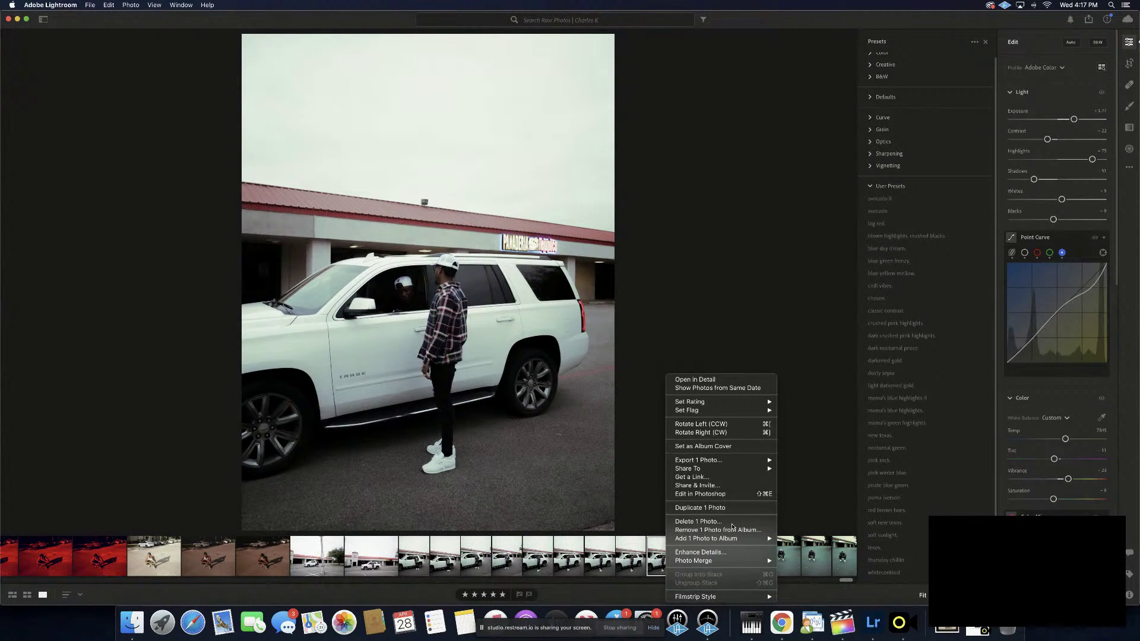
mouse_move(743, 539)
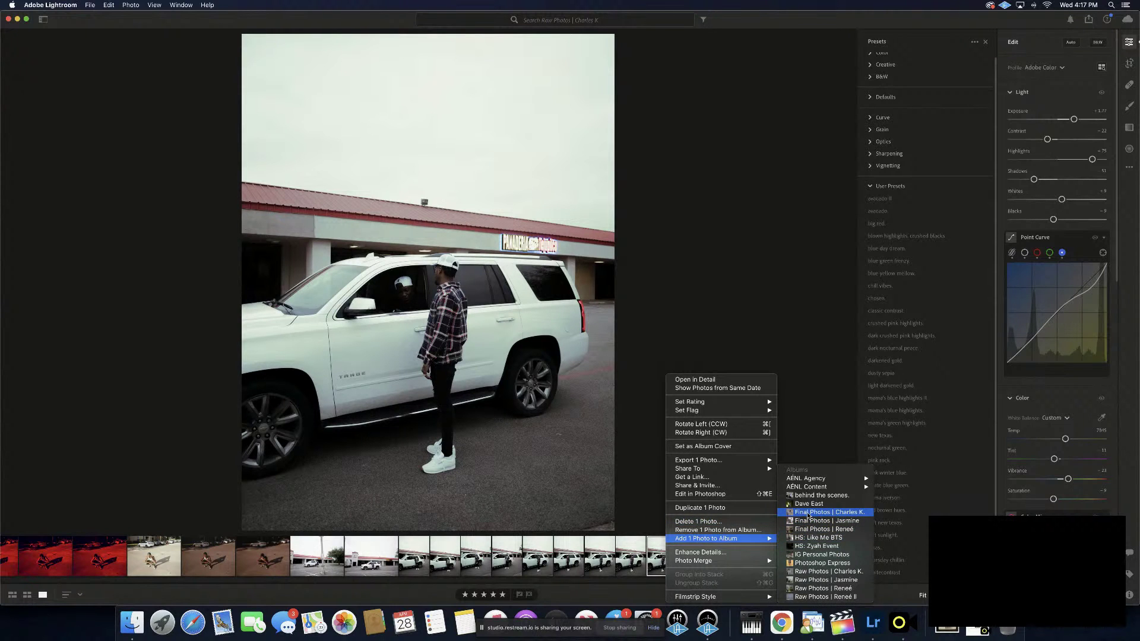
left_click(808, 512)
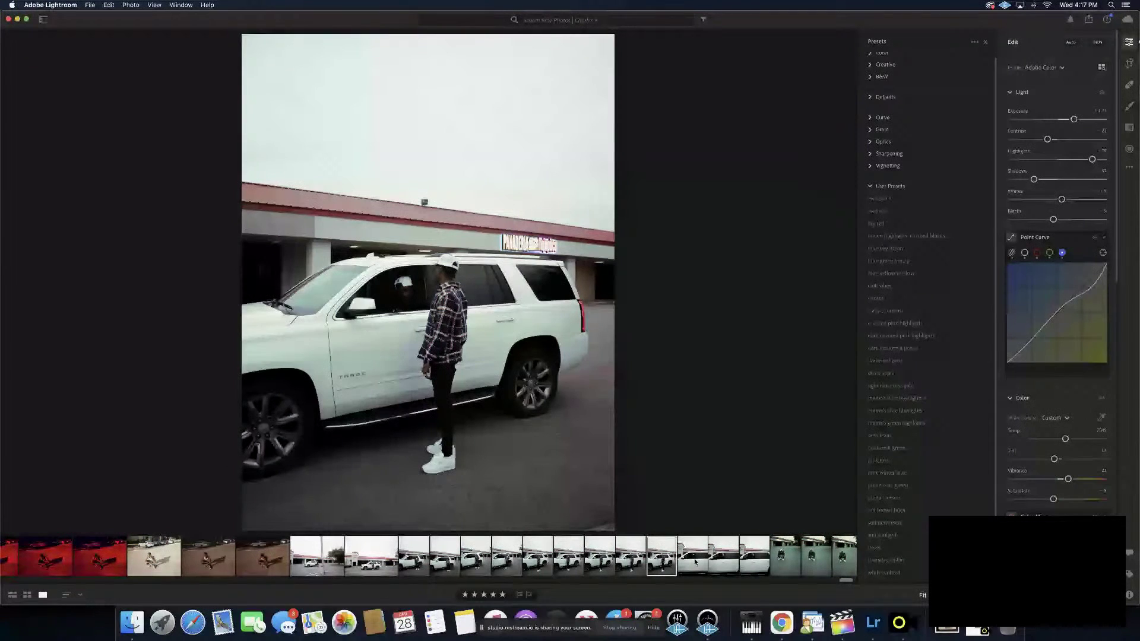
Add the first close-up SUV photo, with the driver alone at the window and the full TAHOE badge, to this client's Final Photos album
left_click(695, 562)
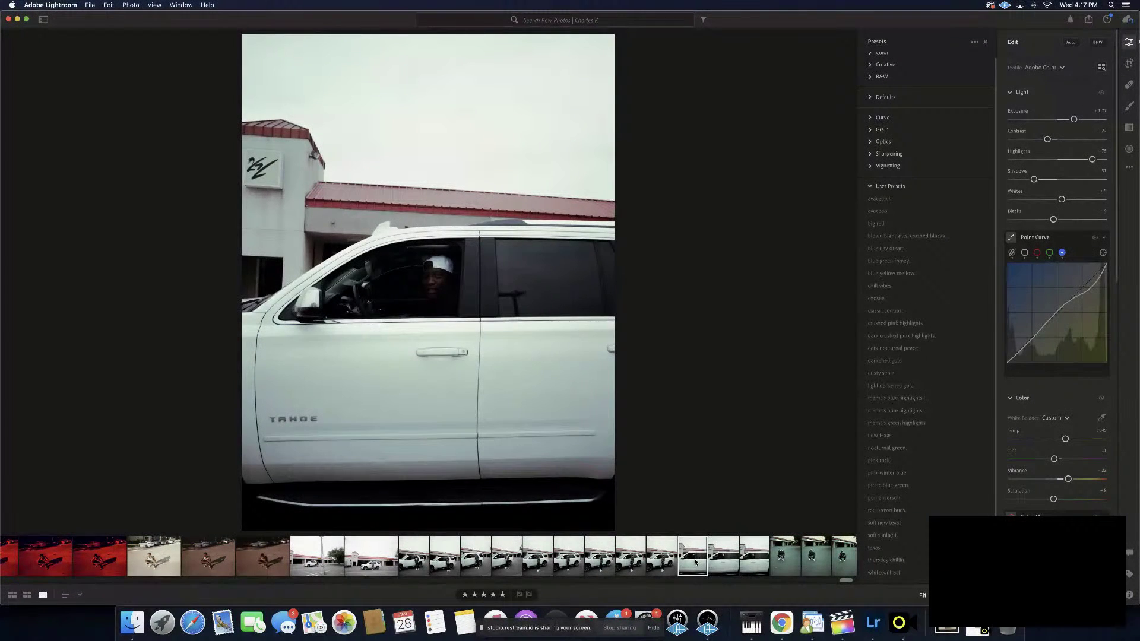
right_click(695, 562)
mouse_move(790, 539)
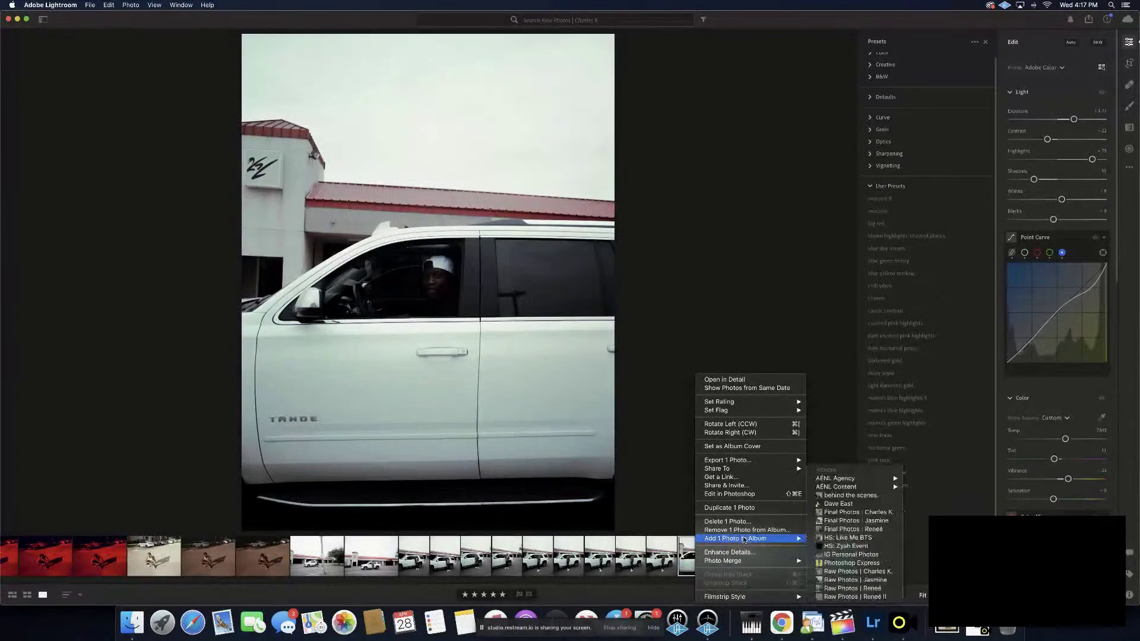
left_click(851, 520)
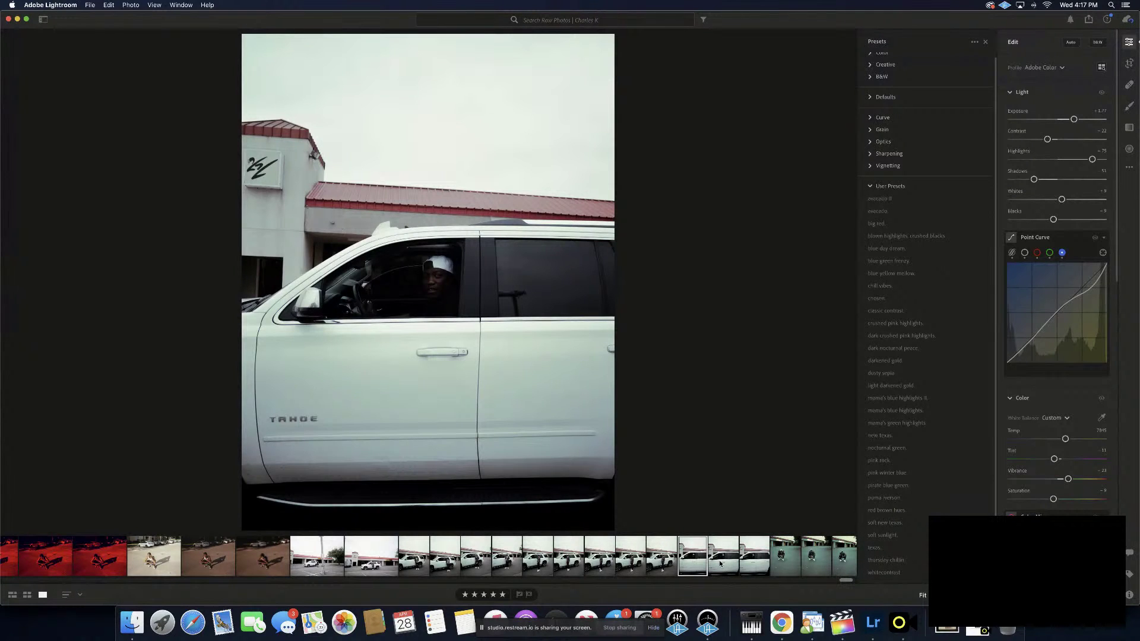
Add the second close-up SUV photo, with the driver raising a hand behind the open window, to this client's Final Photos album
left_click(721, 563)
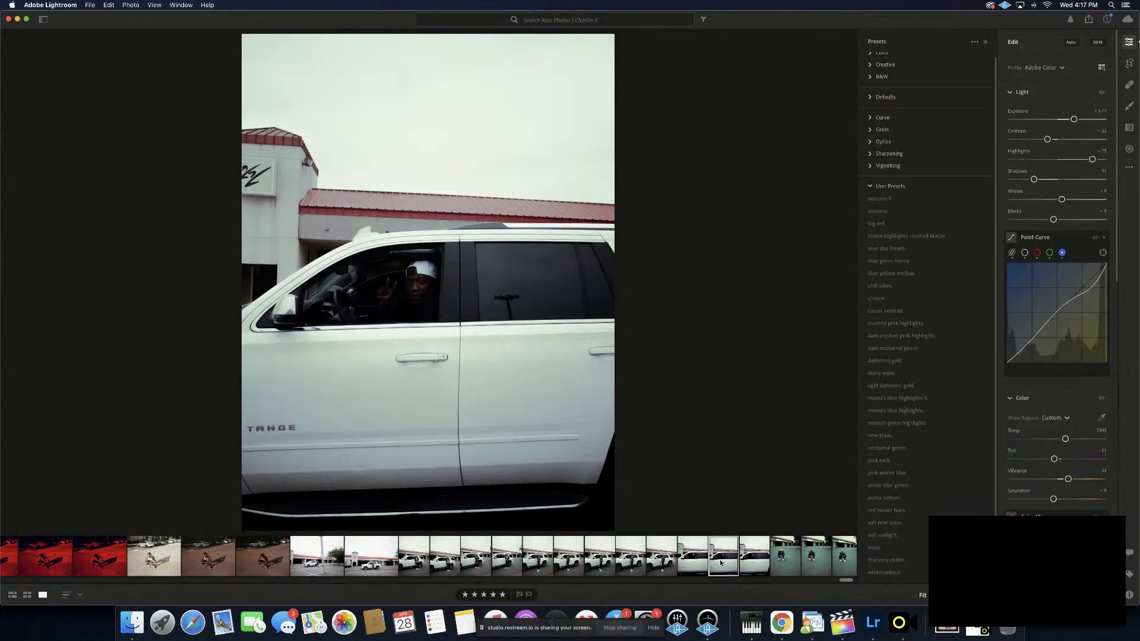
right_click(720, 562)
mouse_move(790, 539)
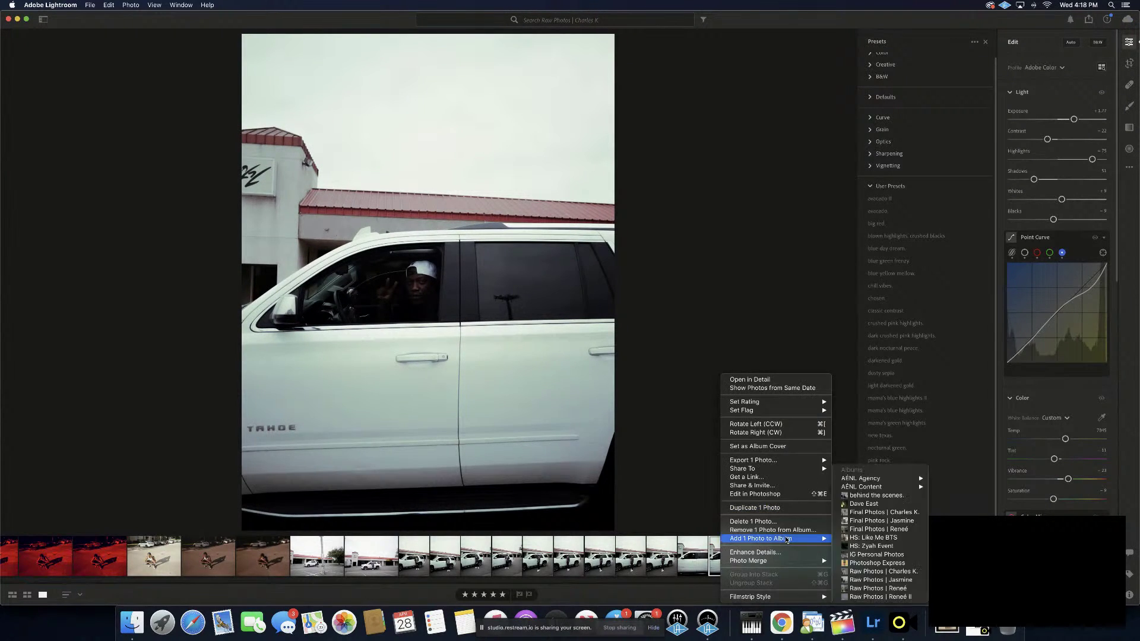
left_click(891, 516)
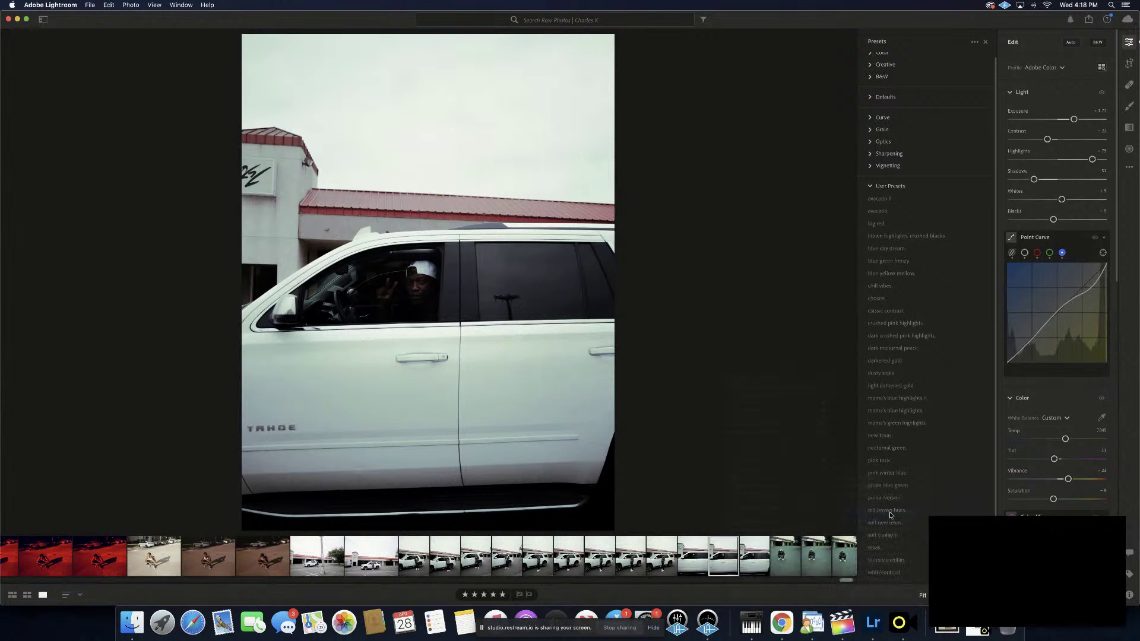
Add the third close-up SUV photo, with the TAHOE badge cut off at the frame edge, to this client's Final Photos album
left_click(748, 564)
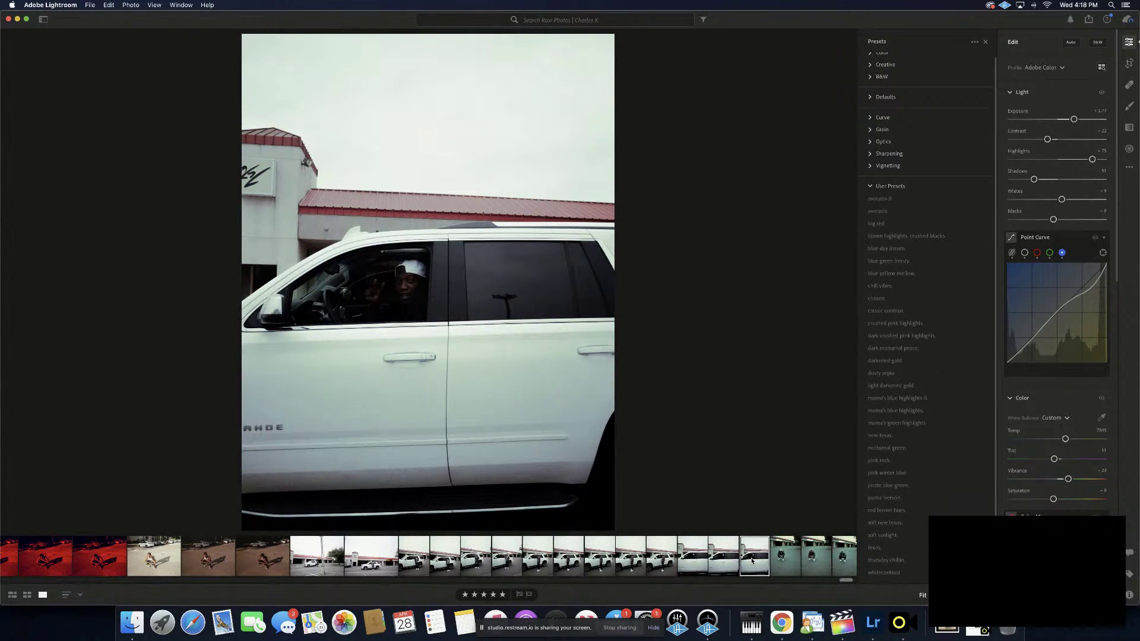
right_click(752, 561)
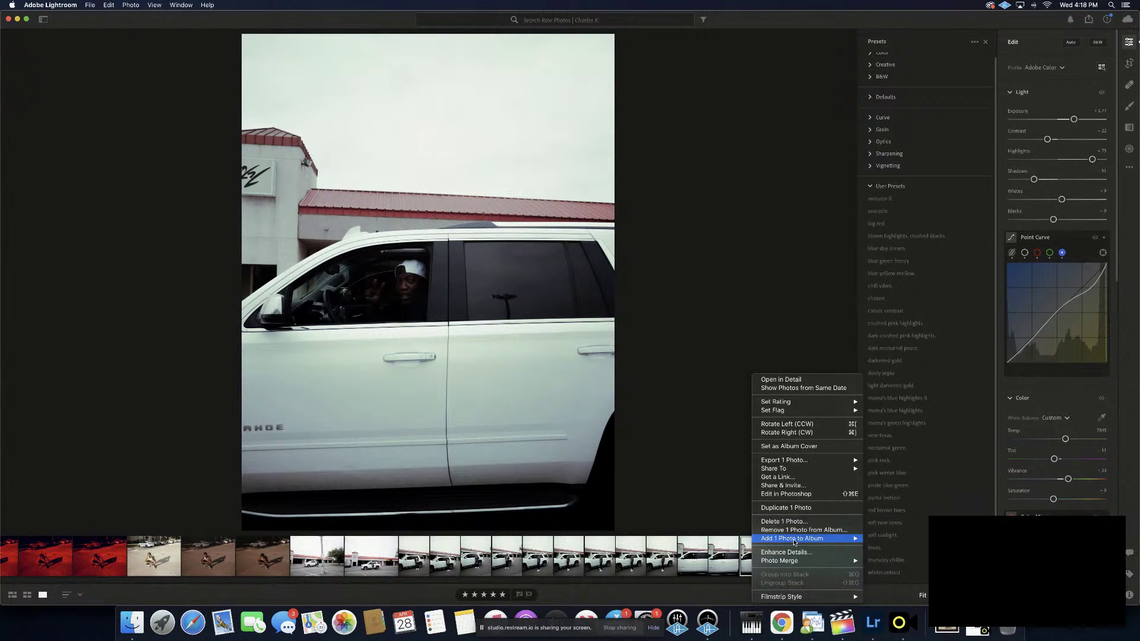
mouse_move(795, 542)
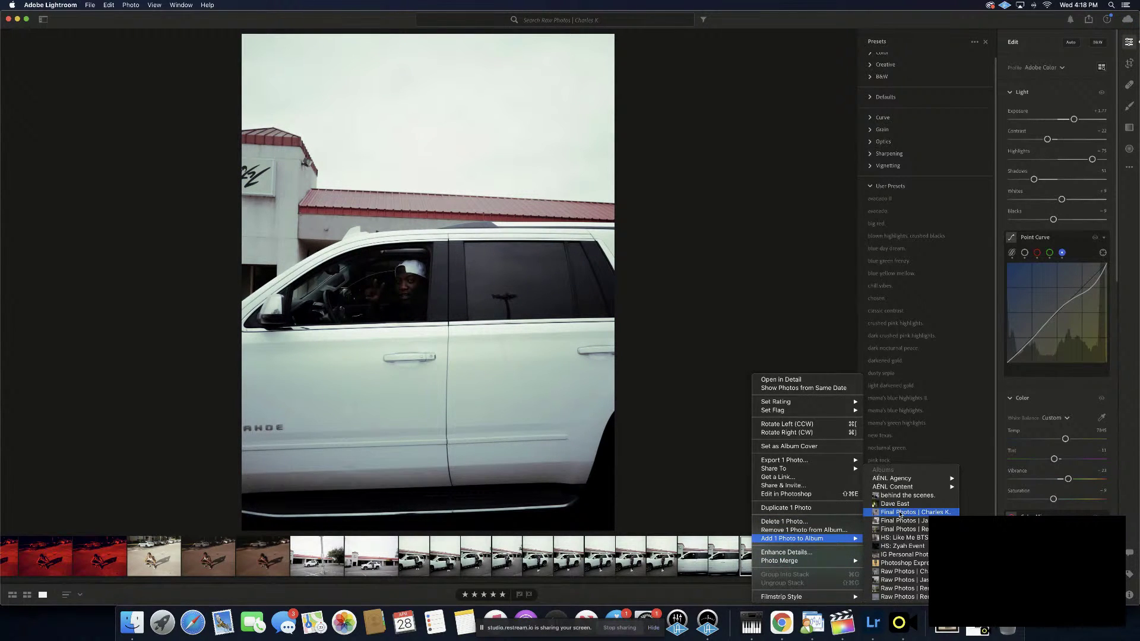
left_click(900, 513)
Review the six photos of the man crouching in the parking lot and add all six together to this client's Final Photos album
scroll(771, 556, "right", 10)
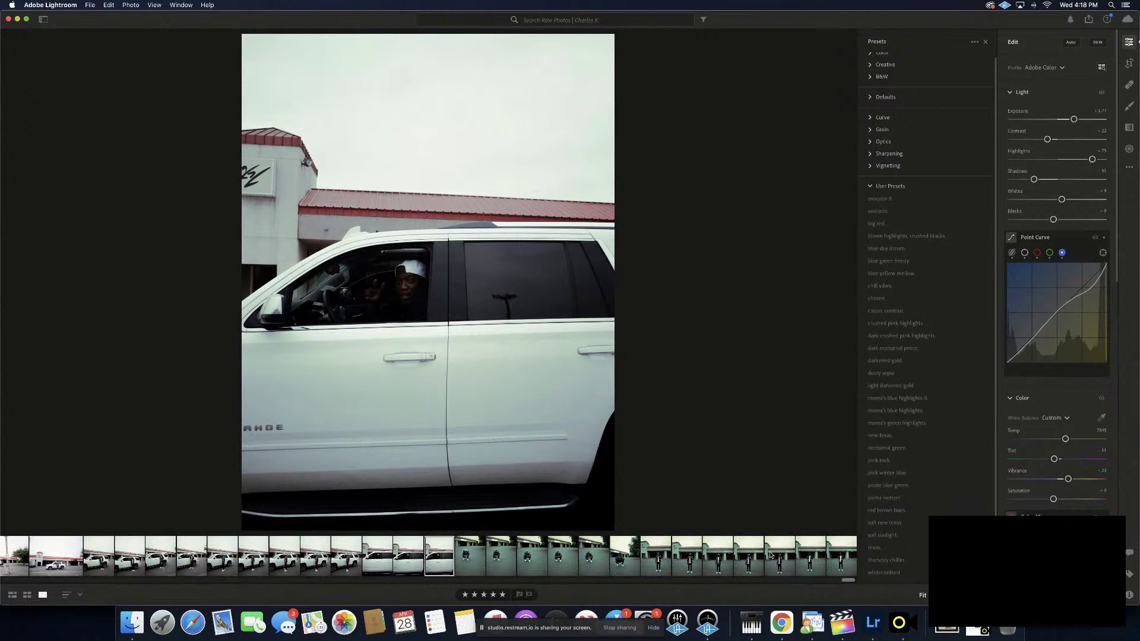
left_click(474, 558)
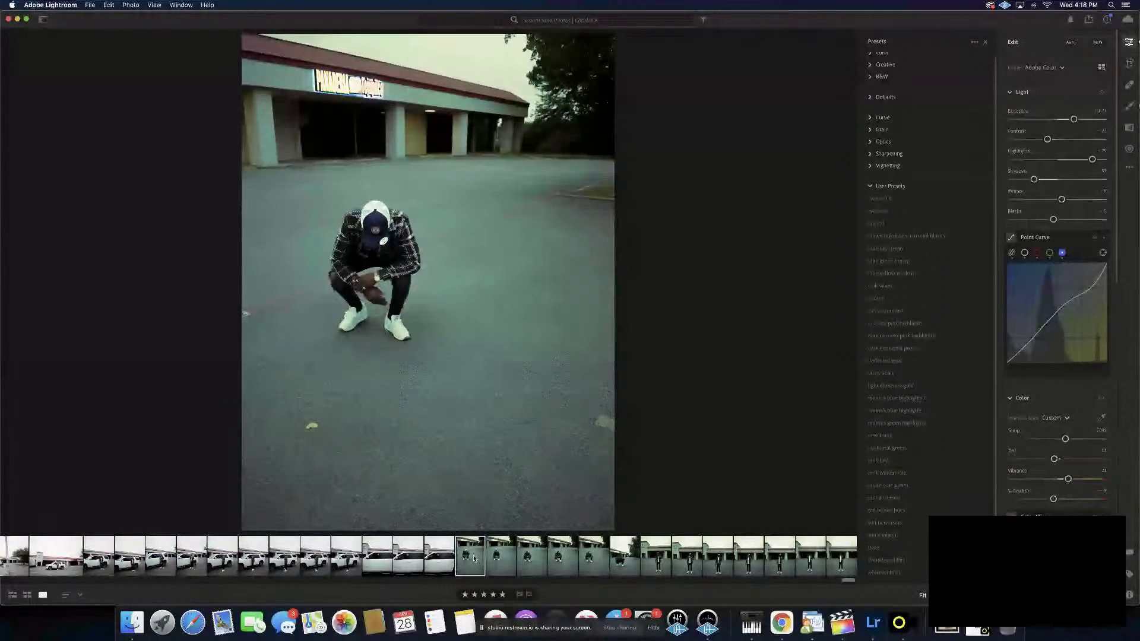
right_click(474, 558)
key("Escape")
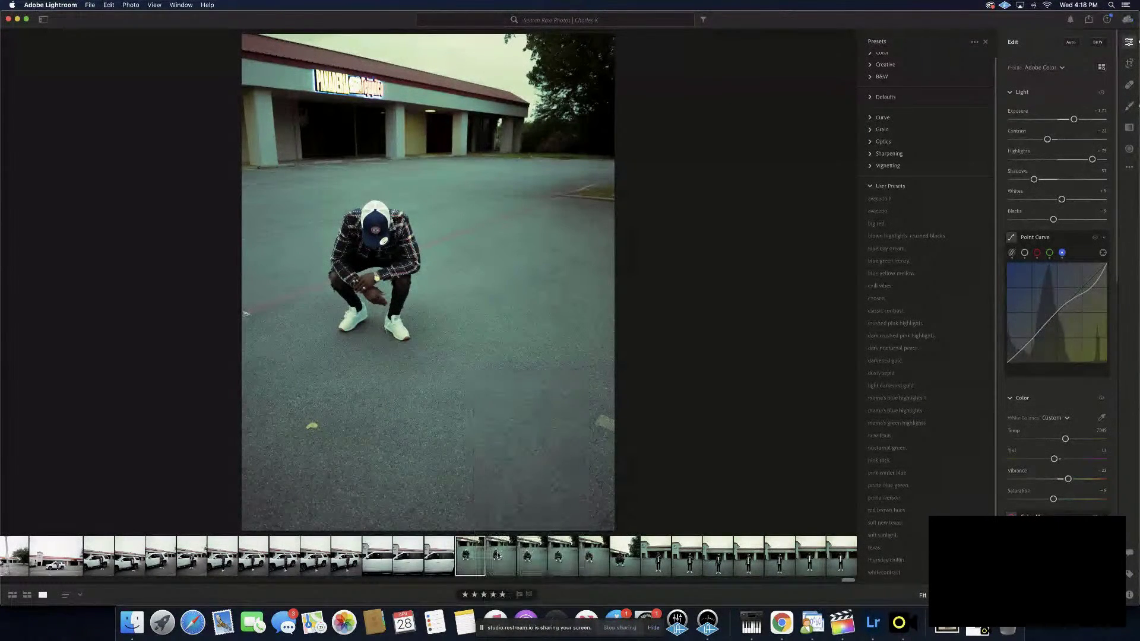
left_click(498, 556)
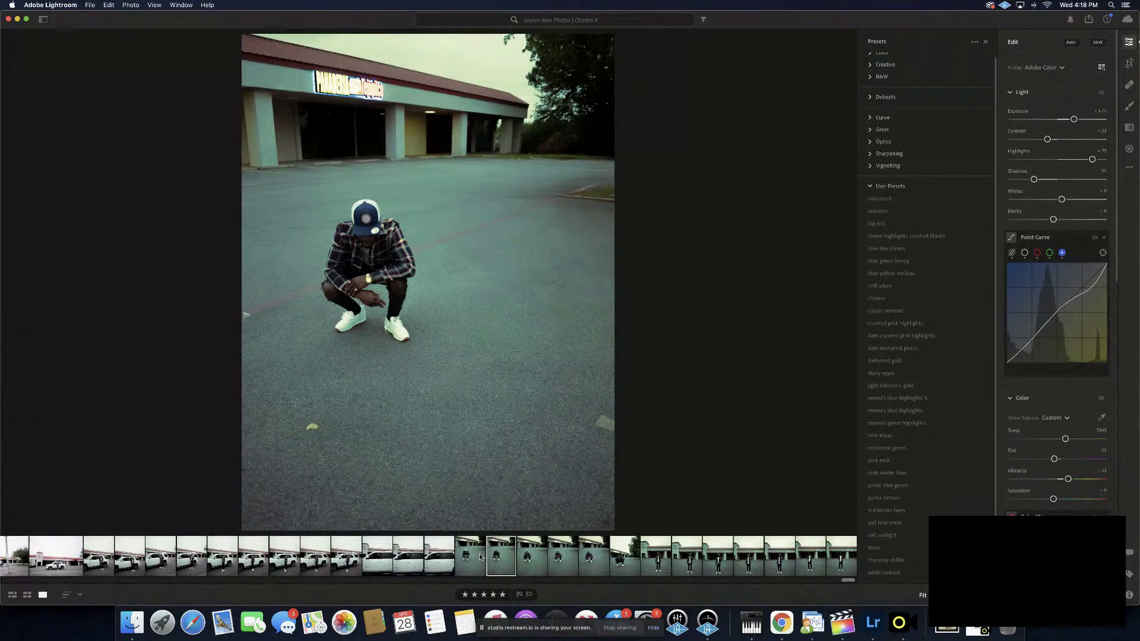
left_click(527, 557)
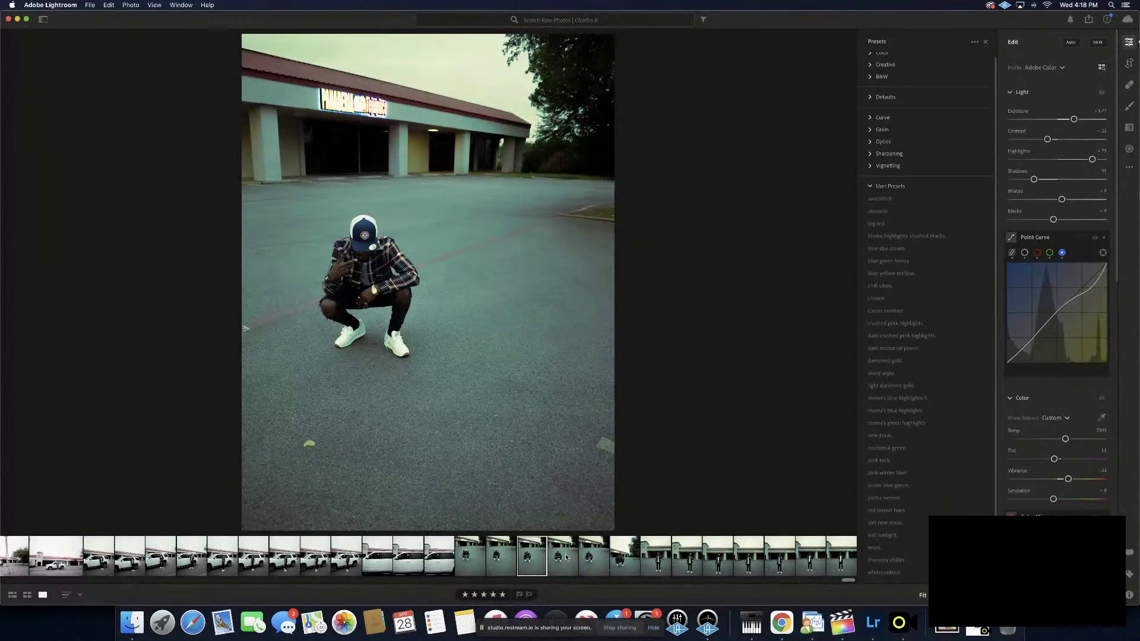
left_click(566, 557)
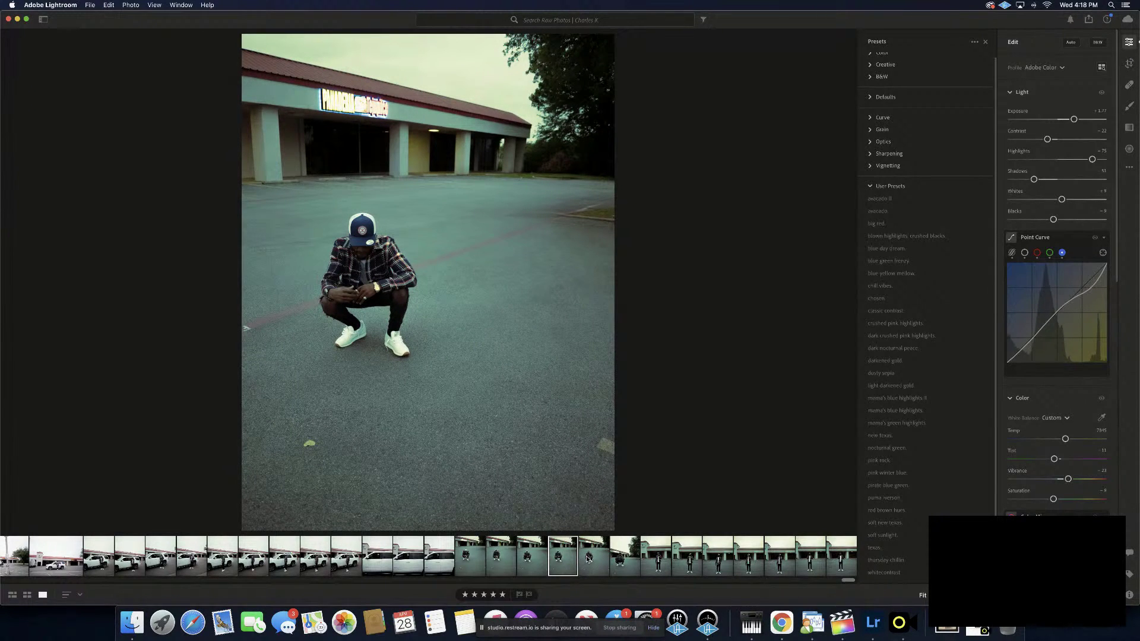
left_click(587, 558)
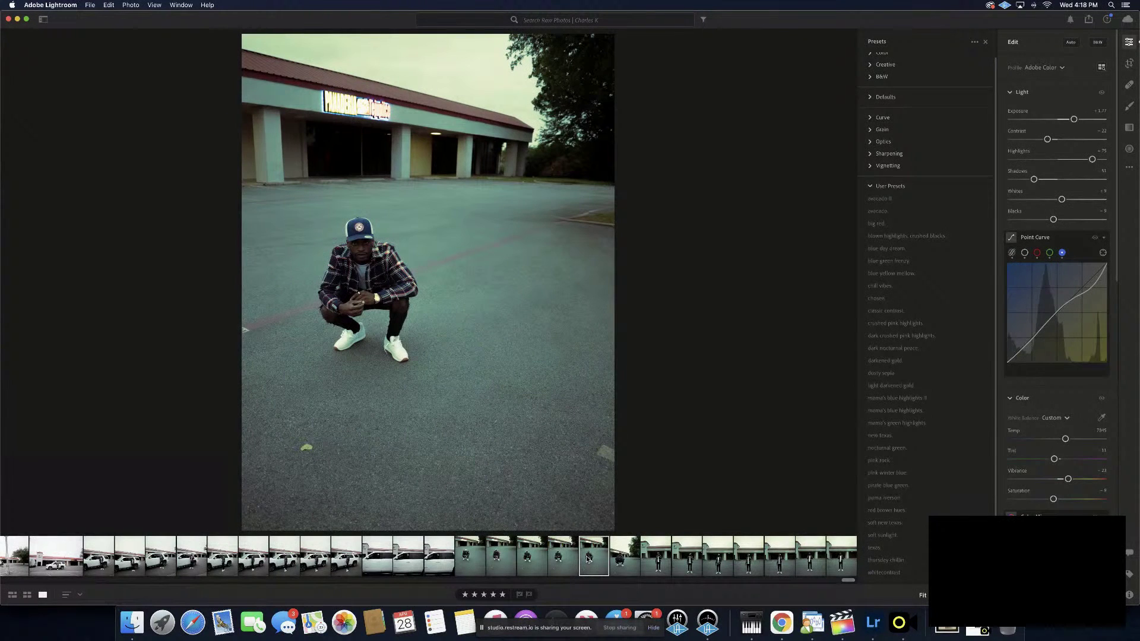
left_click(618, 559)
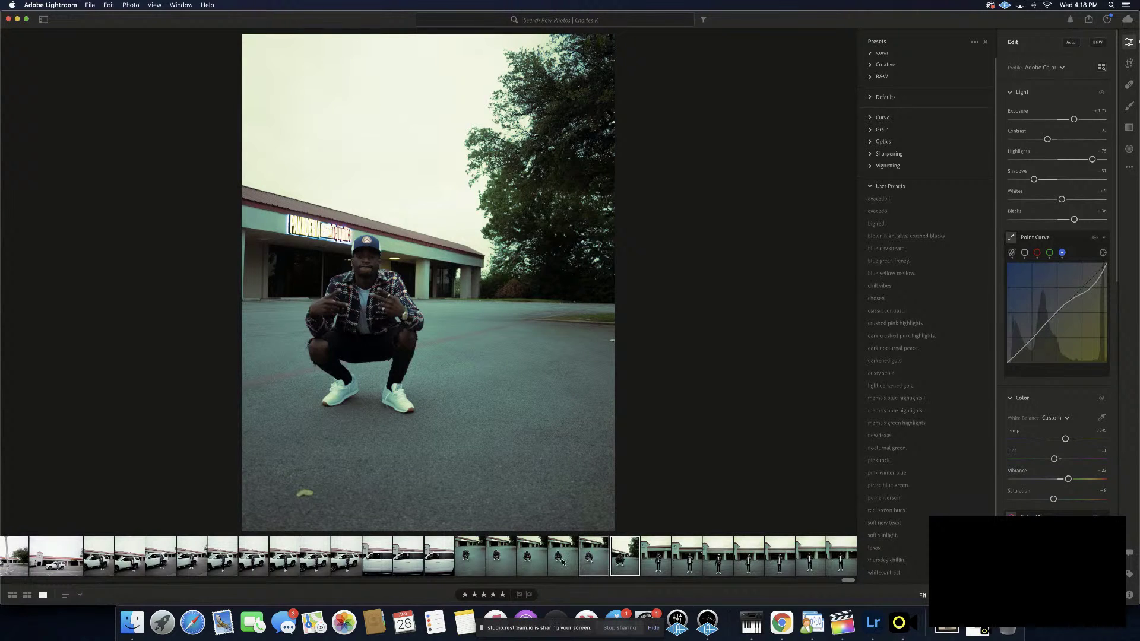
right_click(476, 561)
mouse_move(565, 539)
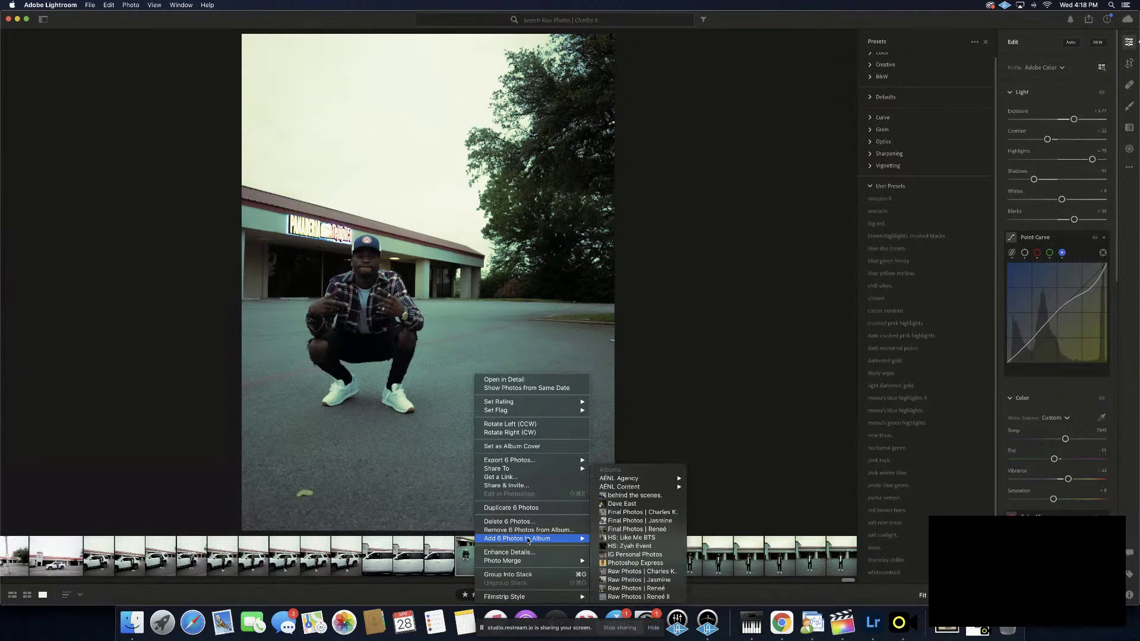
left_click(655, 520)
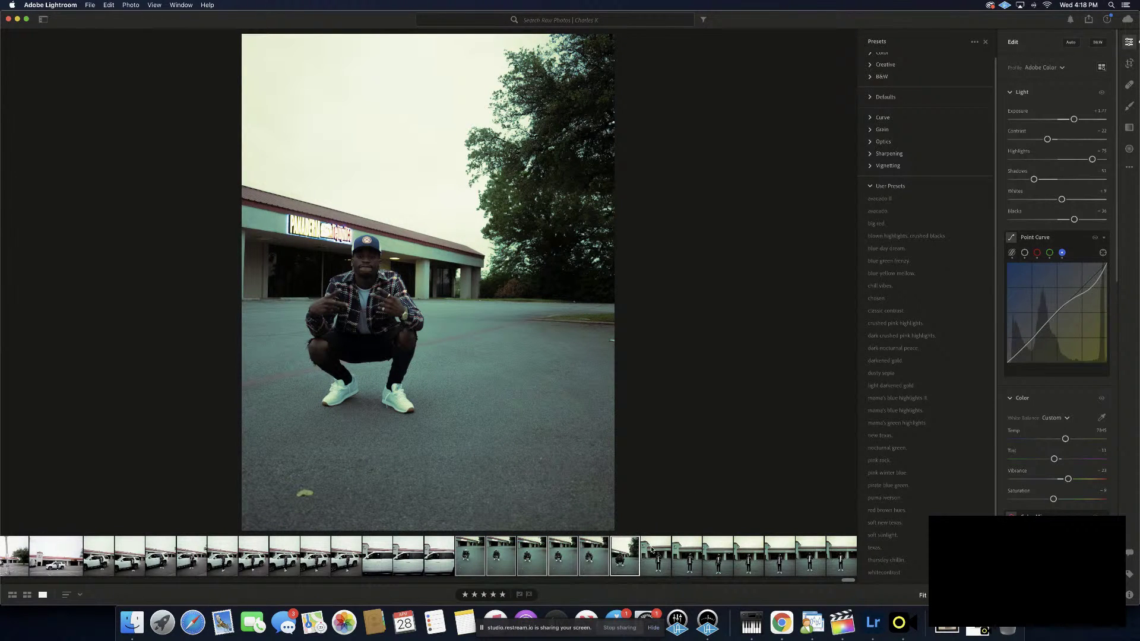
Add the first standing storefront photo, with the head lowered and a hand at the face, to this client's Final Photos album
left_click(653, 549)
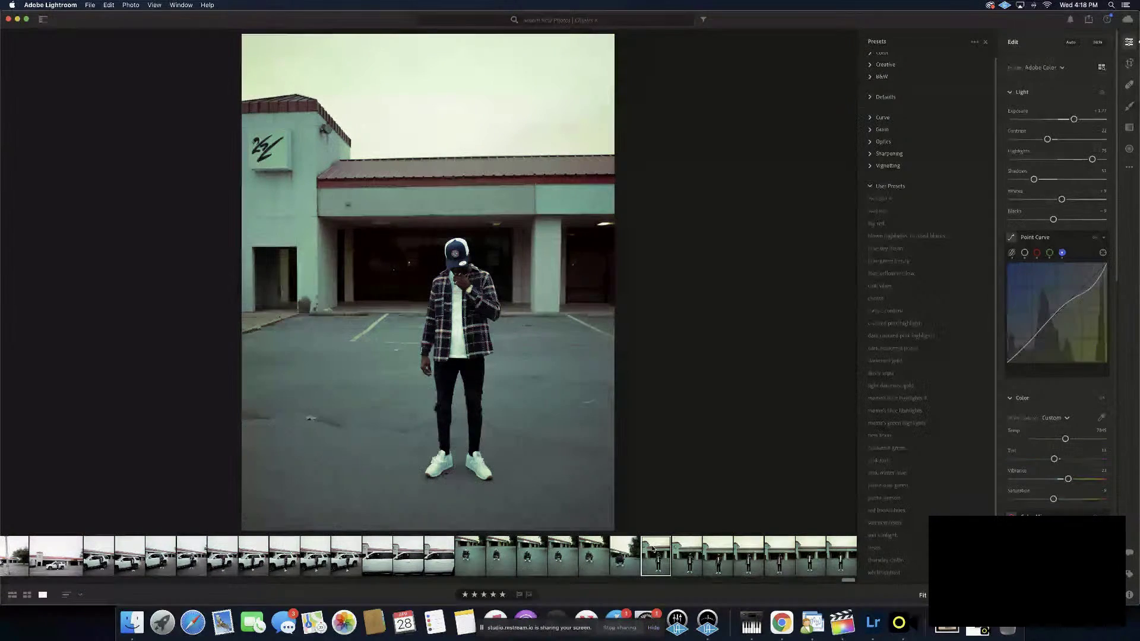
right_click(653, 550)
mouse_move(676, 542)
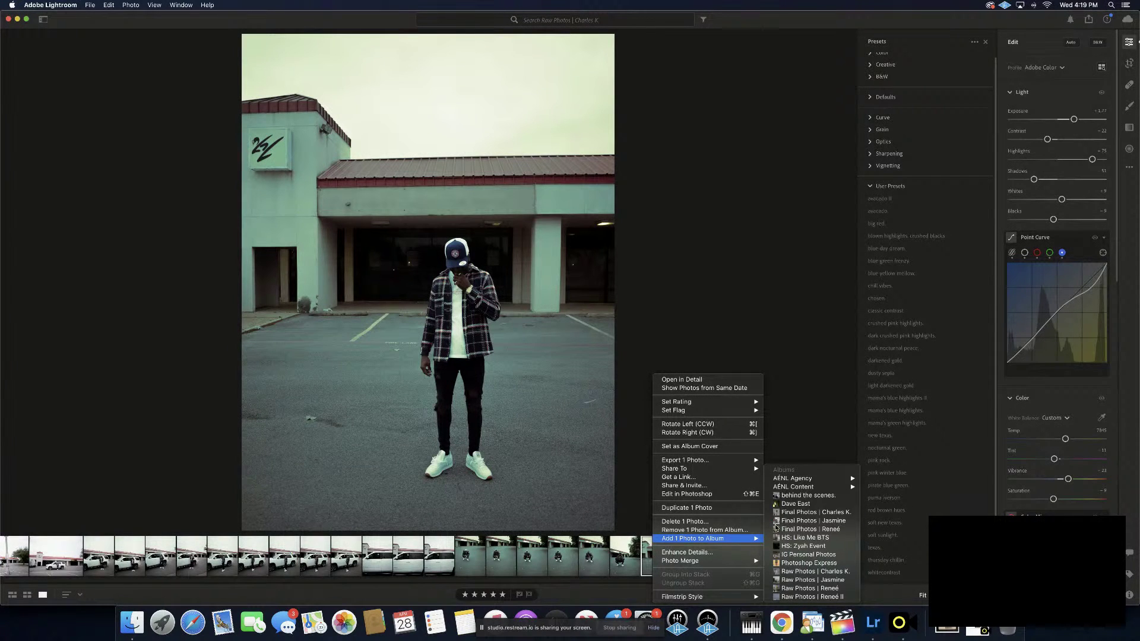
left_click(801, 514)
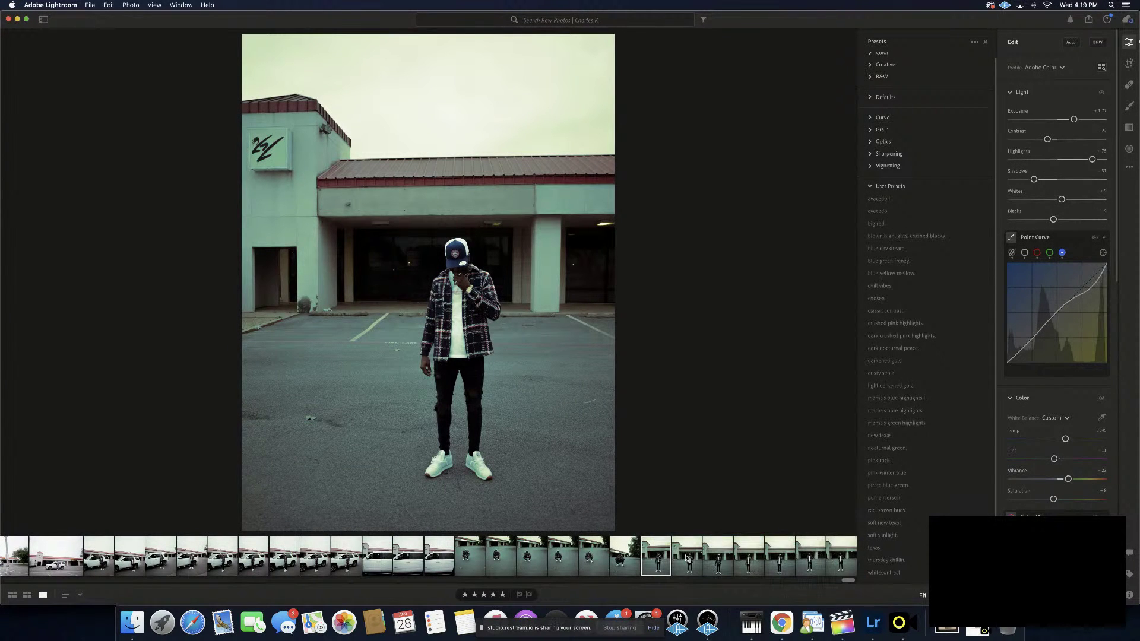
Add the second standing storefront photo, with the man looking aside and a hand at his chest, to this client's Final Photos album
left_click(687, 558)
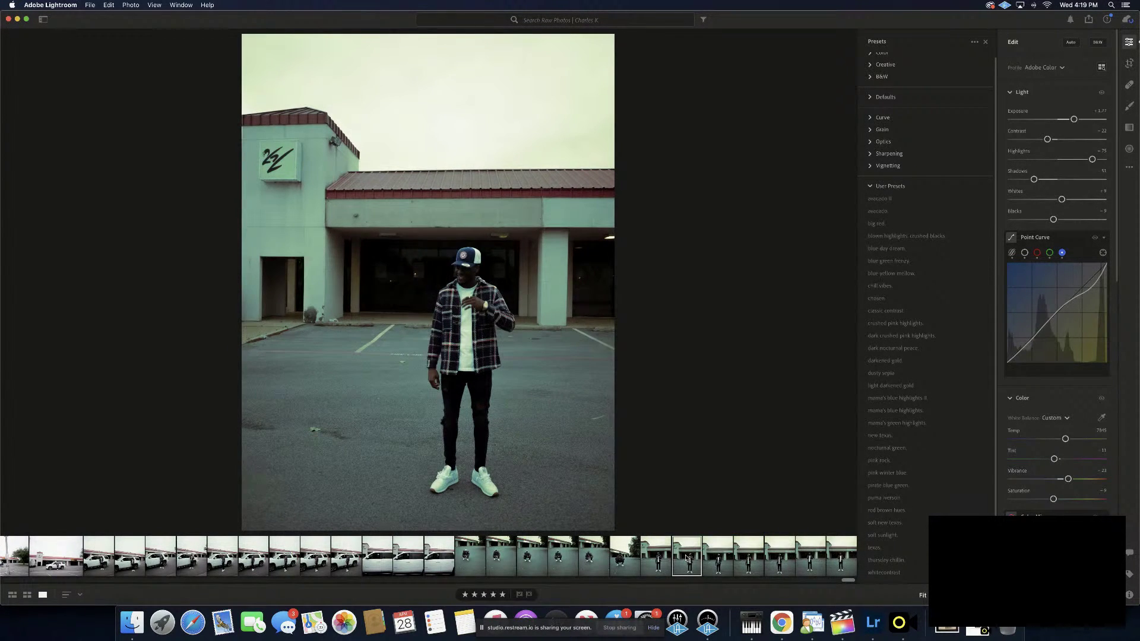
right_click(687, 558)
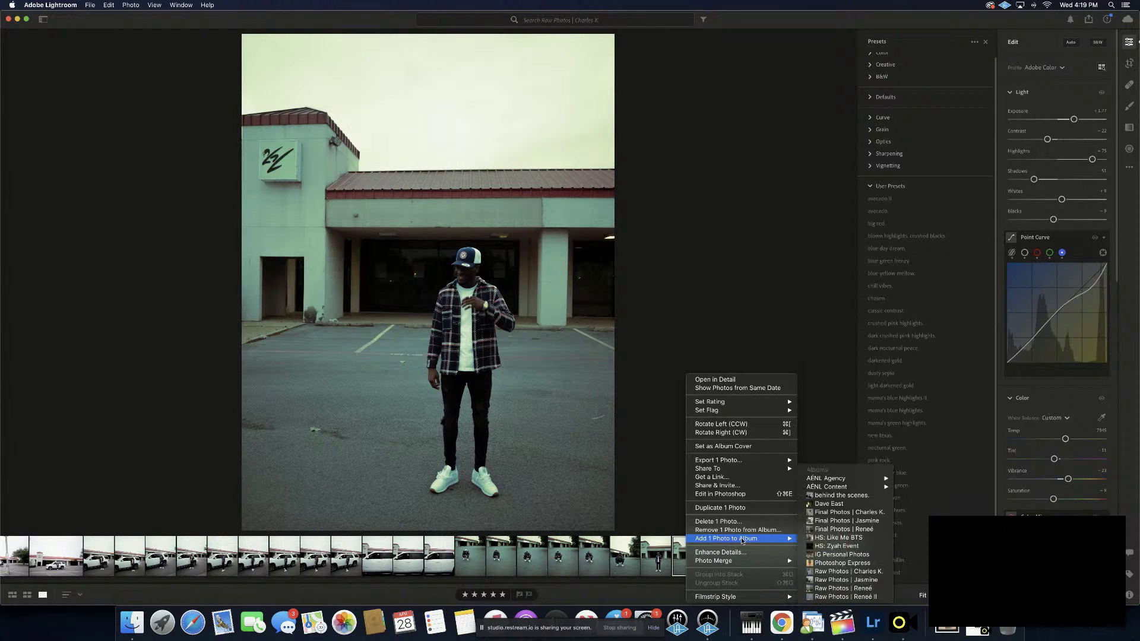
mouse_move(743, 541)
left_click(826, 514)
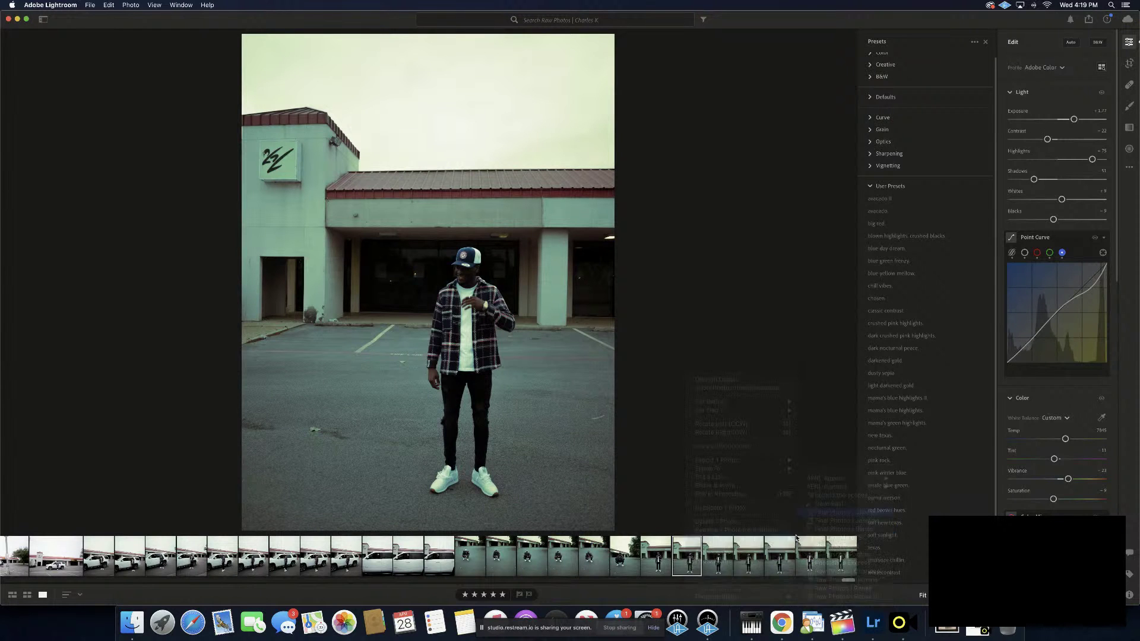
Add the third standing storefront photo, with the man looking aside and a hand at his waist, to this client's Final Photos album
left_click(712, 566)
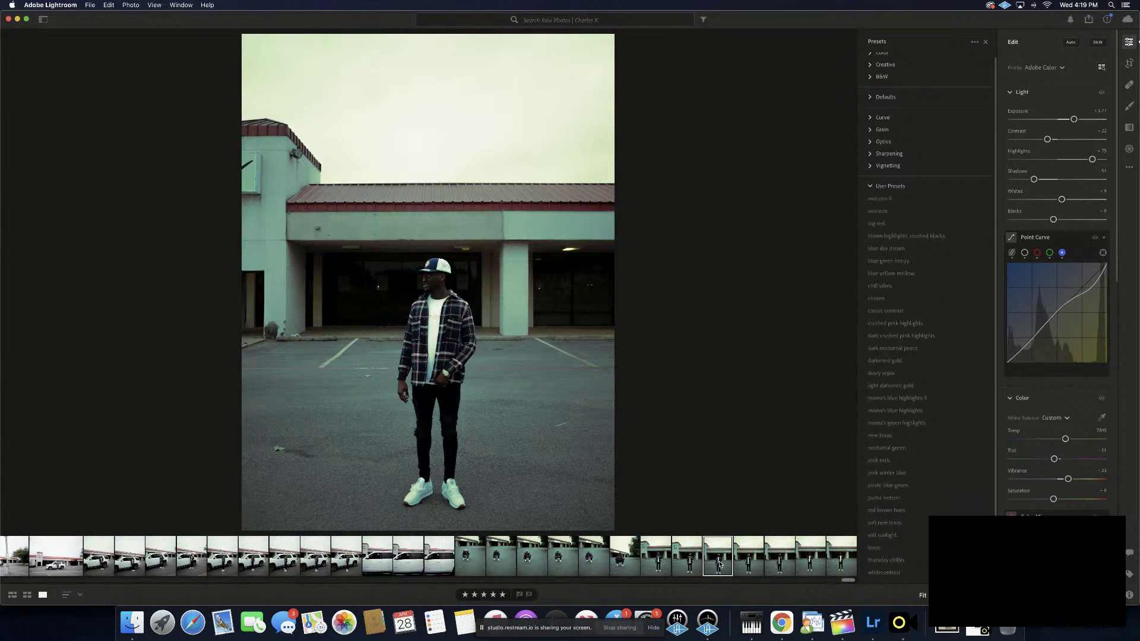
right_click(719, 564)
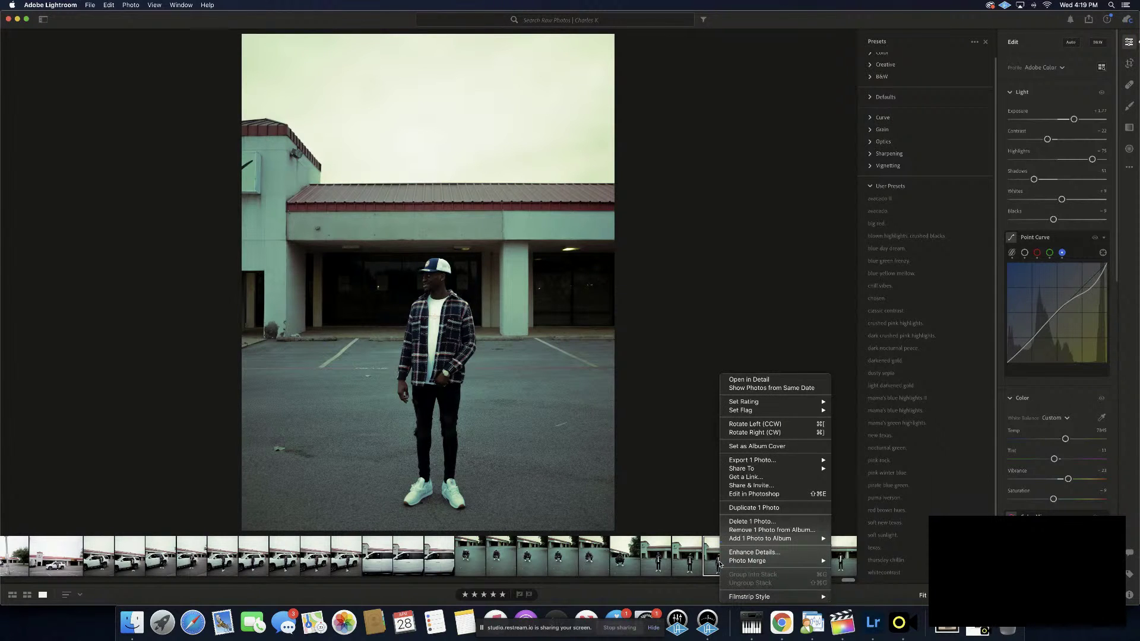
mouse_move(772, 538)
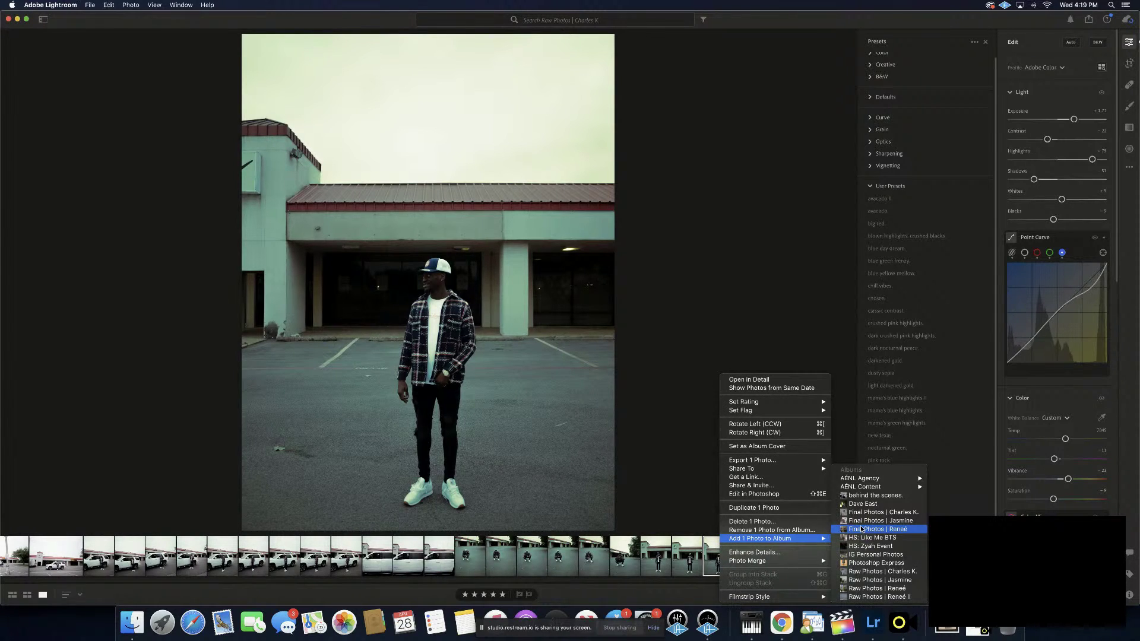
left_click(862, 529)
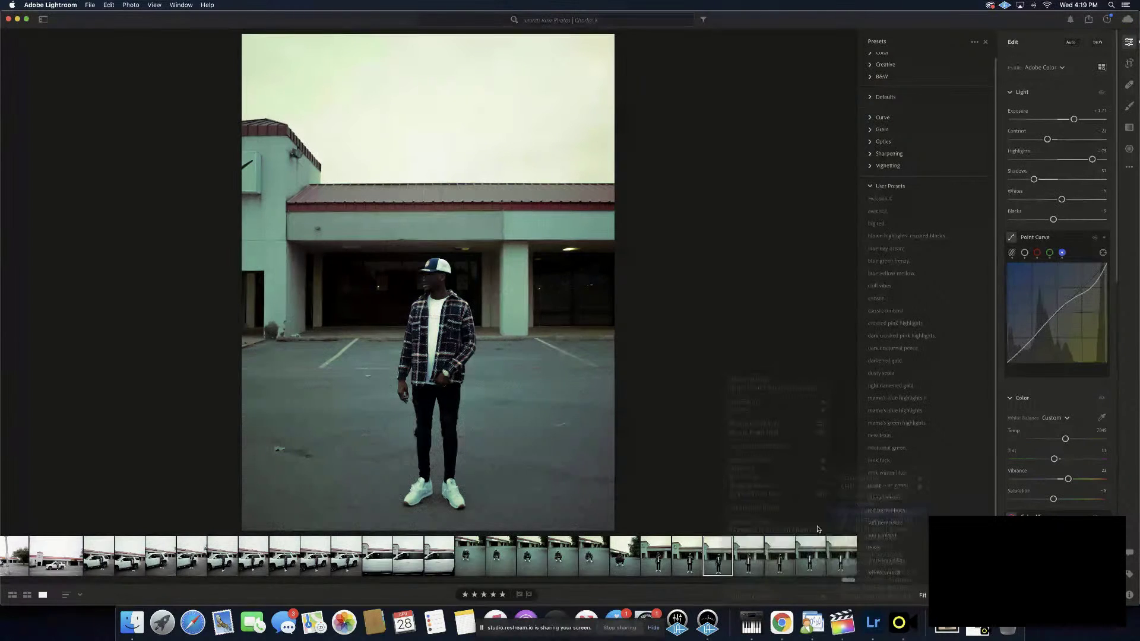
Add the fourth standing storefront photo, with a hand covering the mouth, to this client's Final Photos album
left_click(742, 558)
right_click(749, 558)
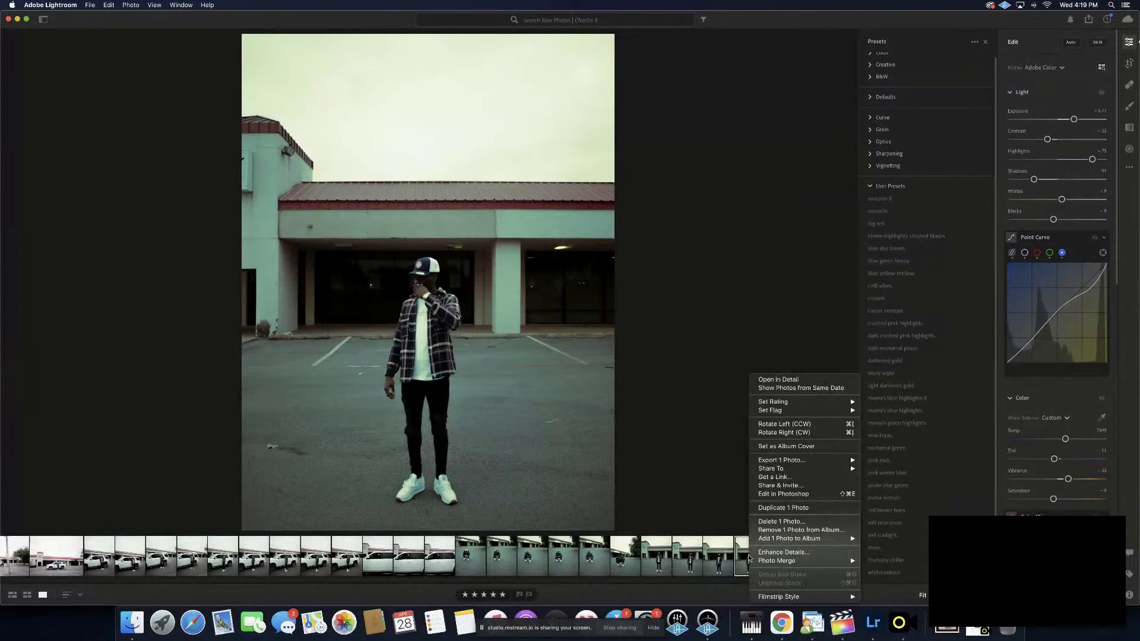
mouse_move(828, 538)
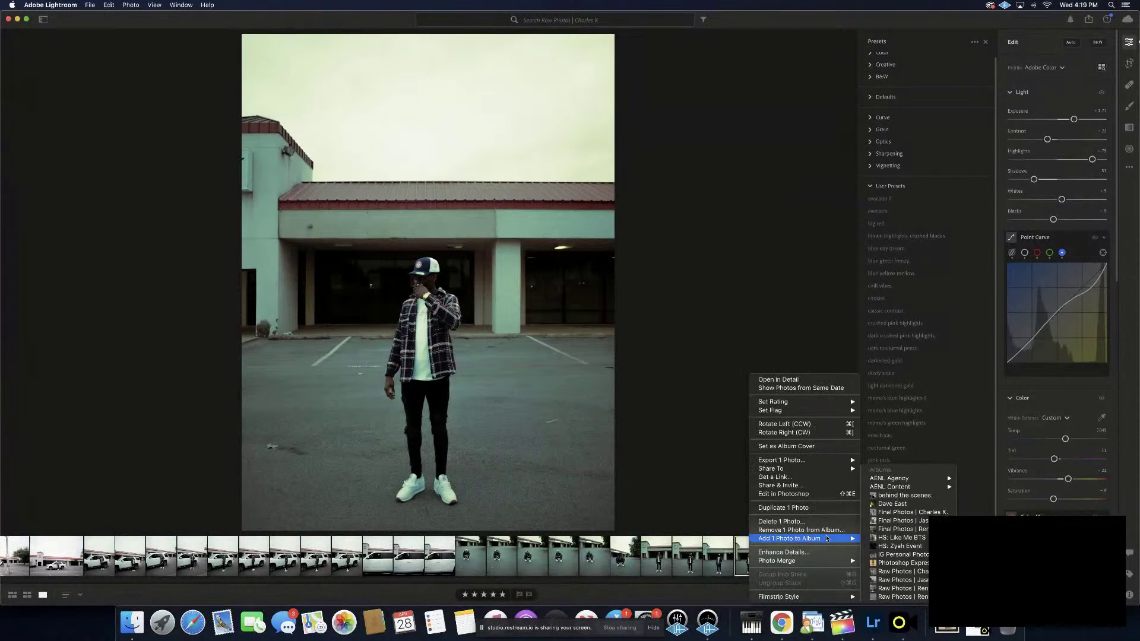
left_click(910, 513)
Add the fifth standing storefront photo, with the hand raised to the side of the face, to this client's Final Photos album
left_click(780, 553)
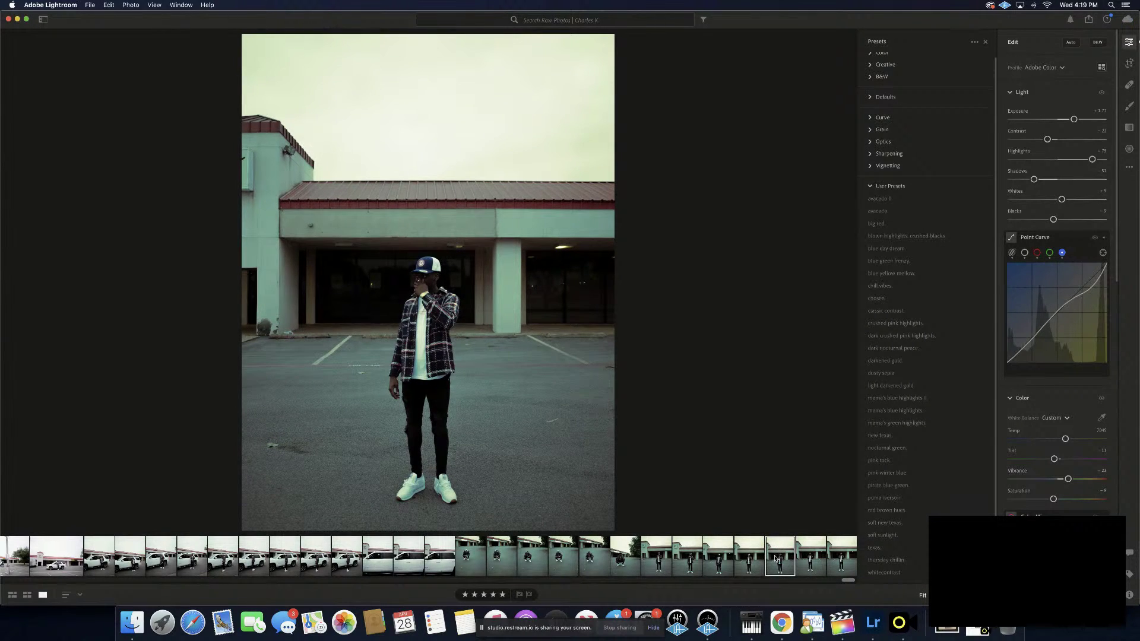
right_click(775, 557)
mouse_move(808, 542)
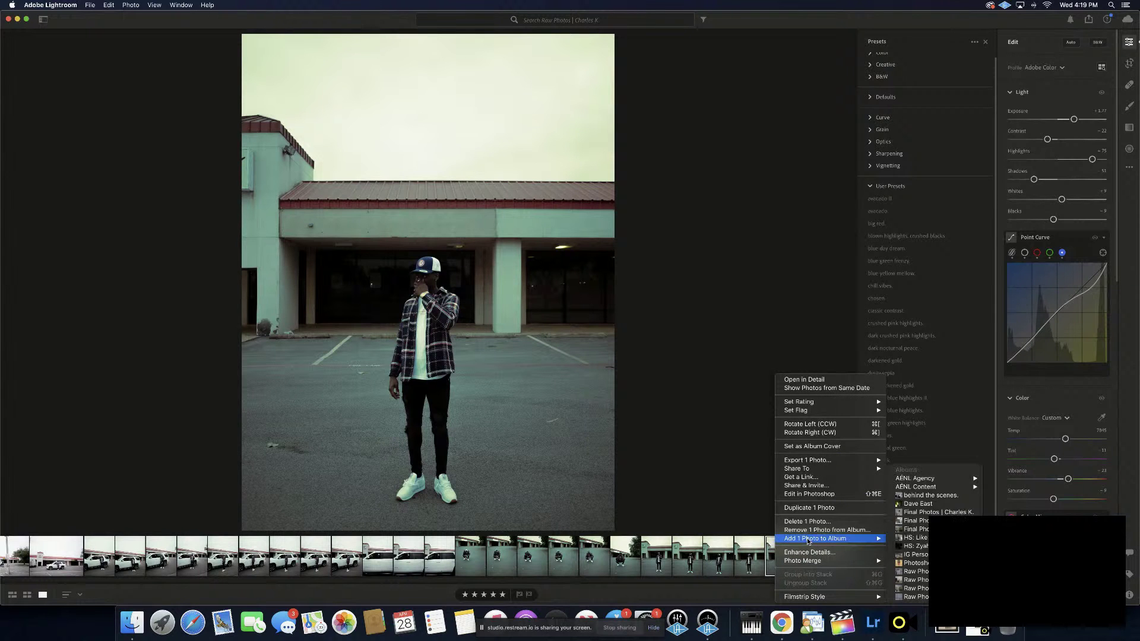
left_click(935, 512)
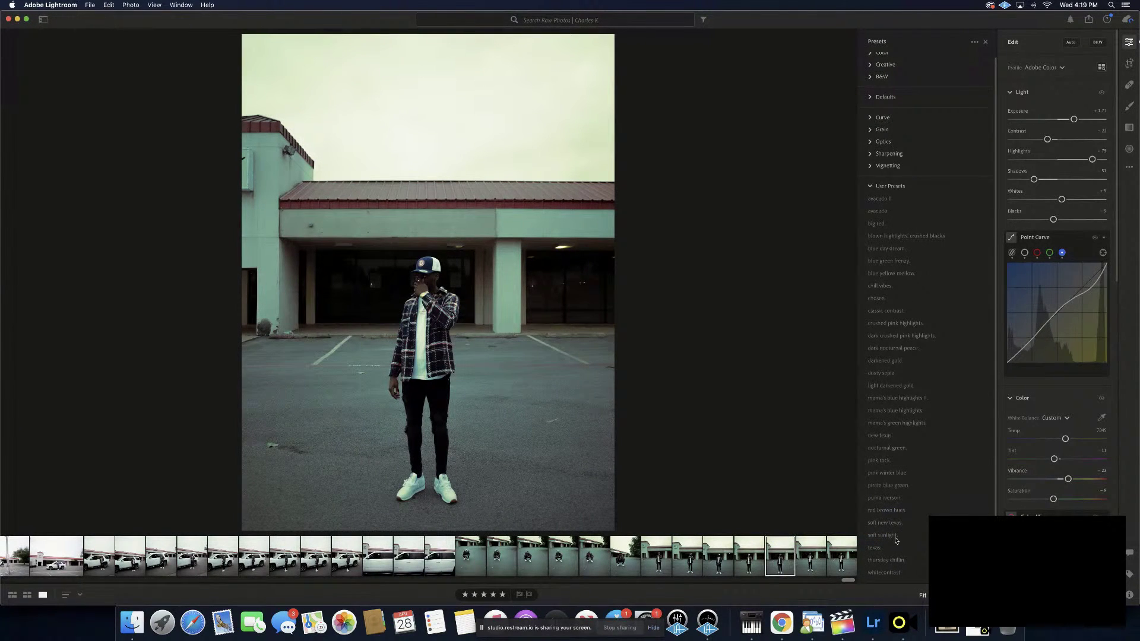
Add the sixth standing storefront photo, the first with both hands raised at the chest, to this client's Final Photos album
left_click(809, 561)
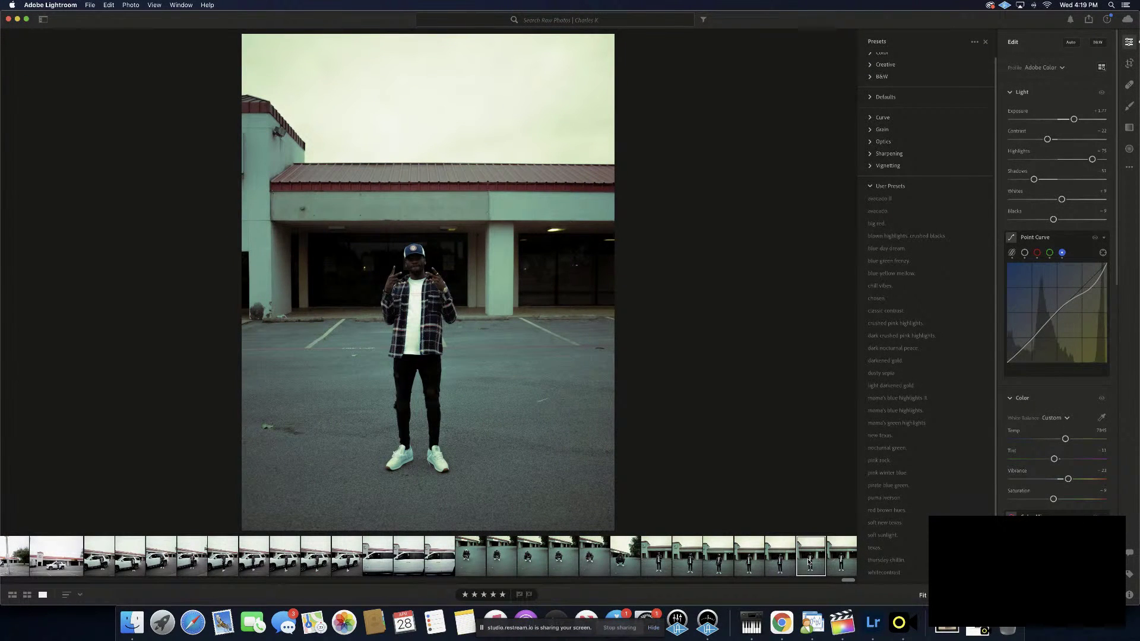
right_click(809, 561)
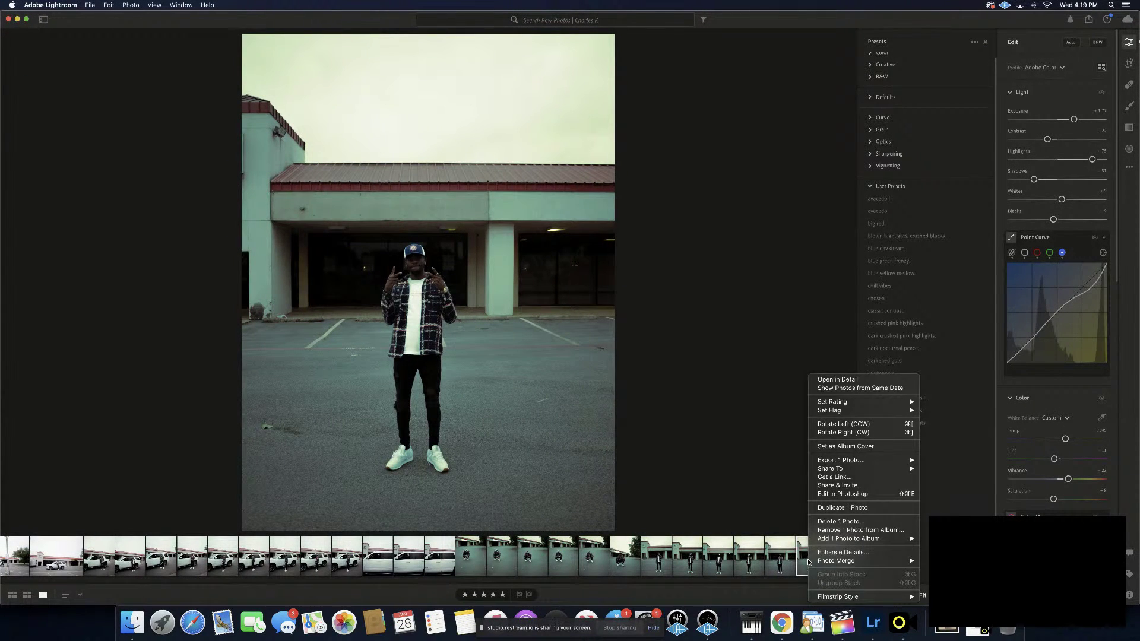
mouse_move(849, 539)
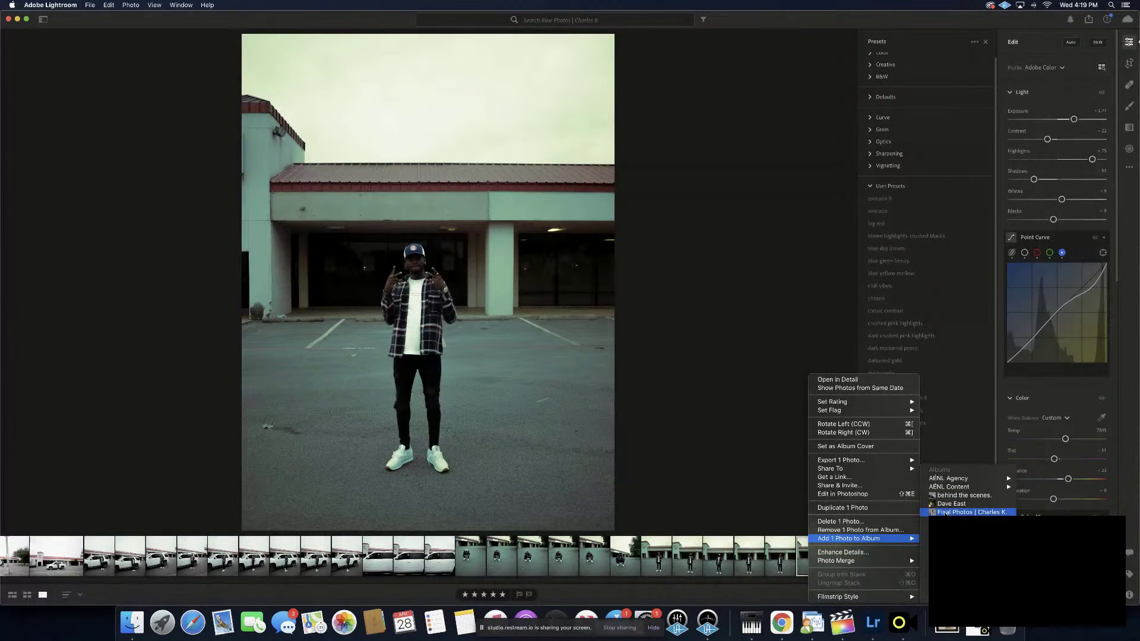
left_click(944, 512)
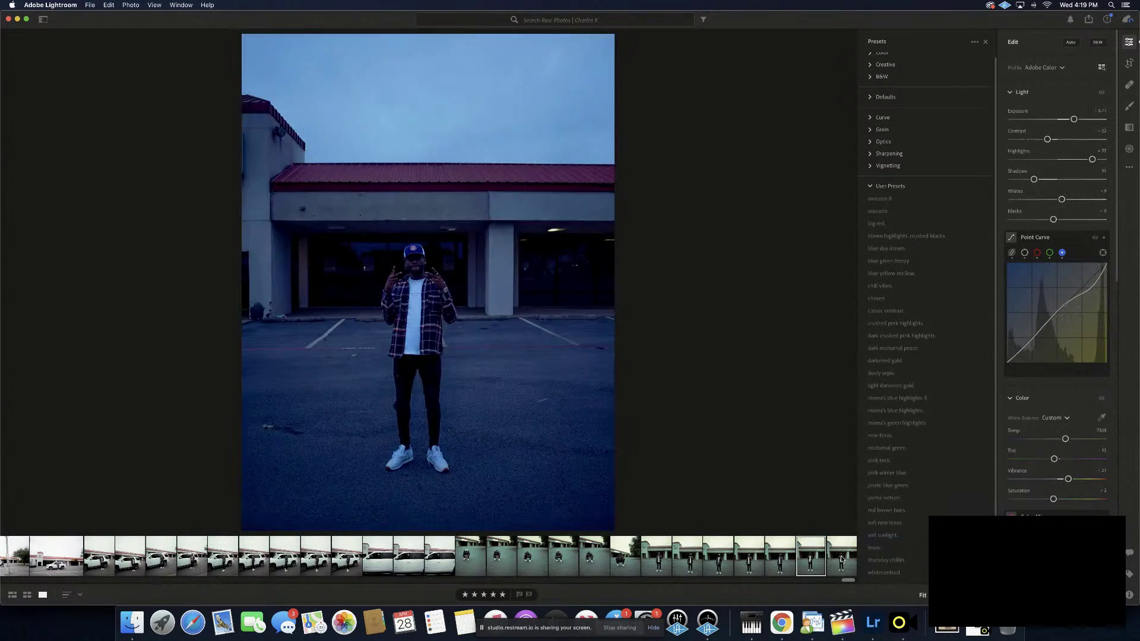
Compare the two near-identical storefront photos of the man with both hands raised
left_click(840, 559)
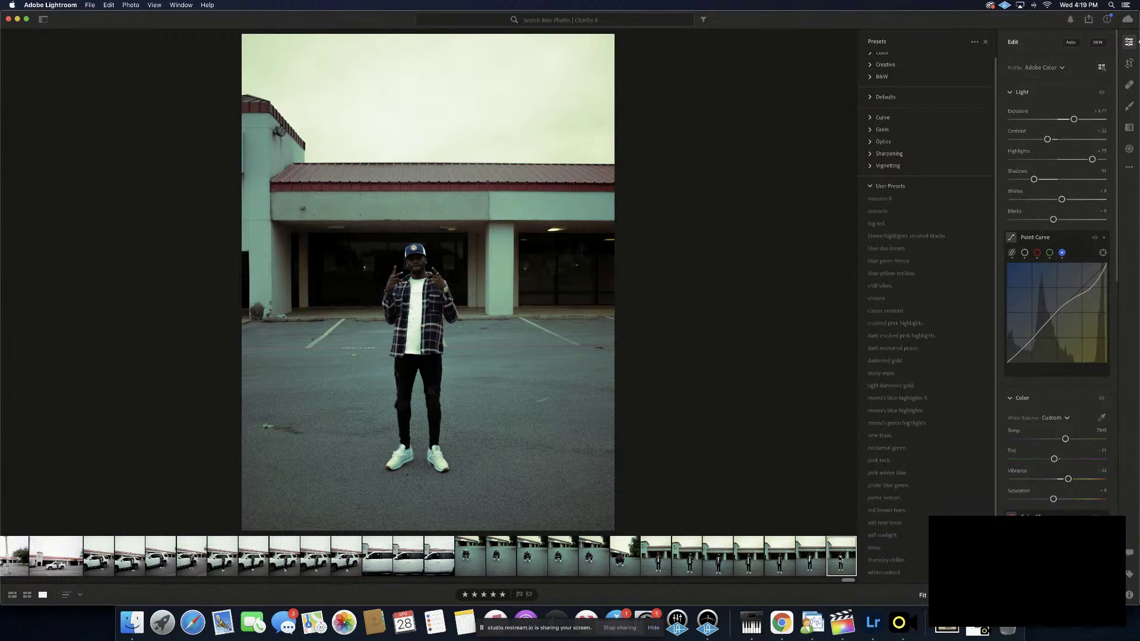
left_click(817, 561)
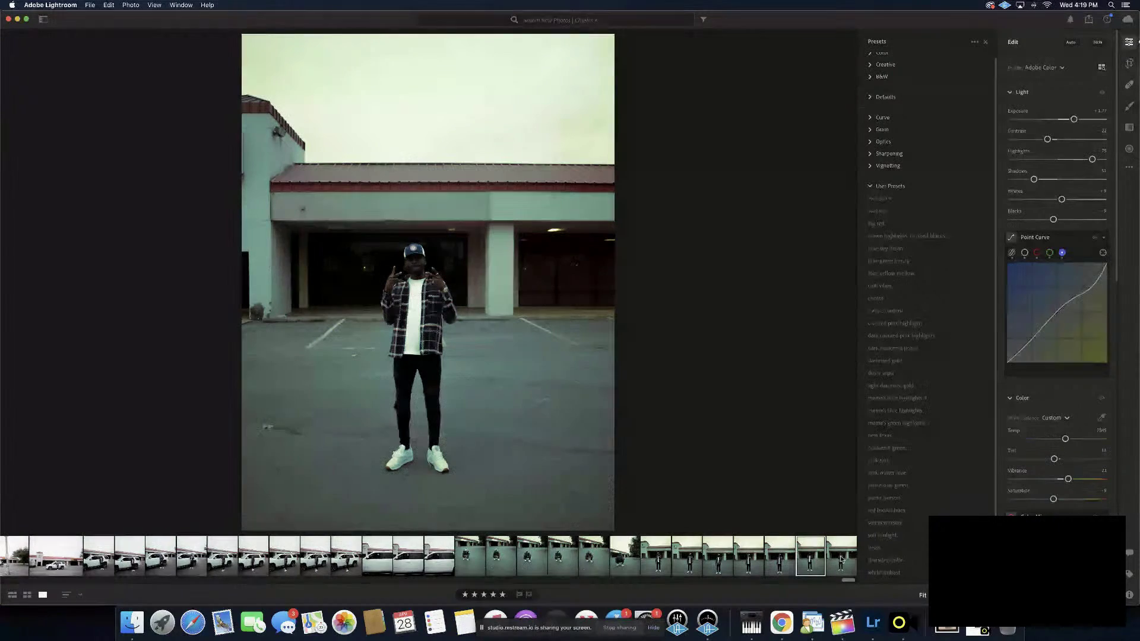
left_click(841, 560)
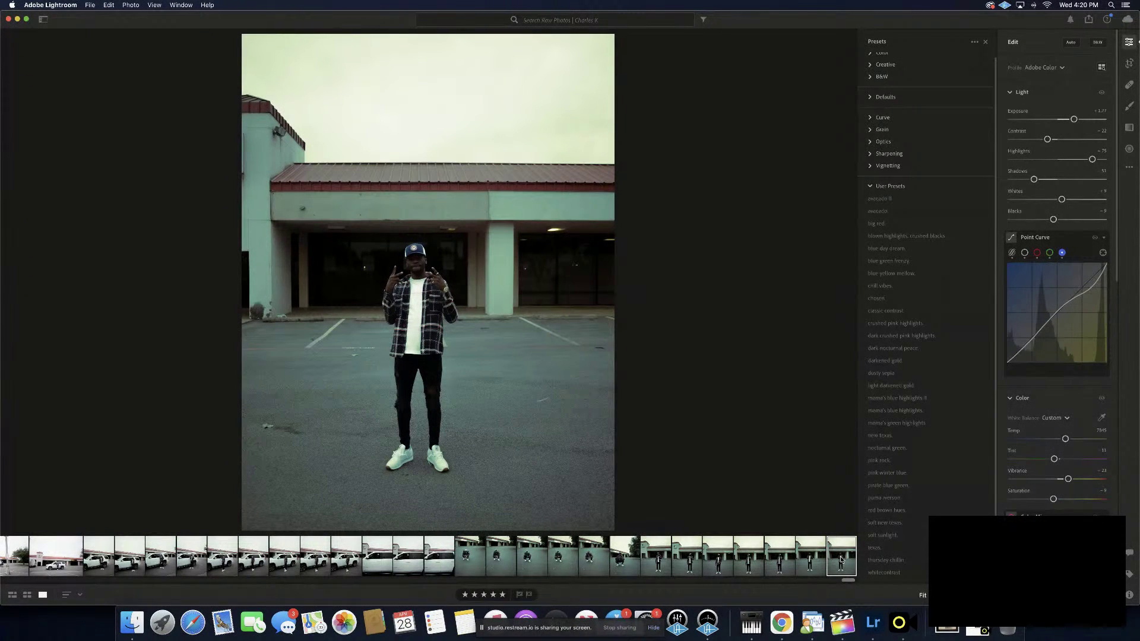
left_click(819, 564)
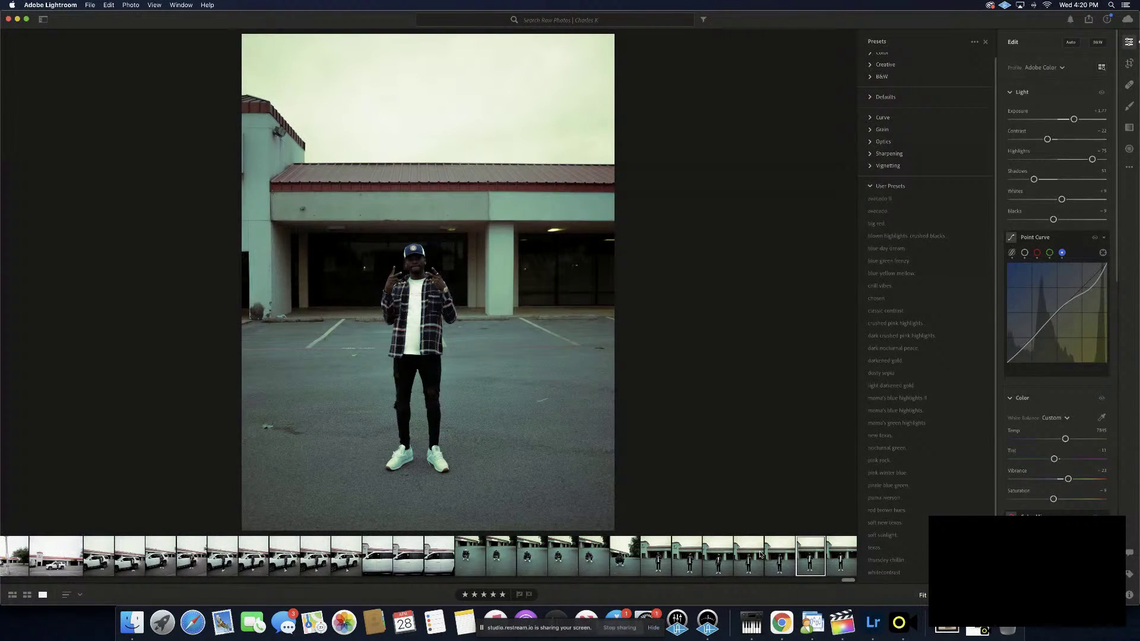
Switch to Final Cut Pro to check the background transcoding of the N.E.Z. clip, and move on to the Chrome window
key("super+Tab")
key("super+Tab")
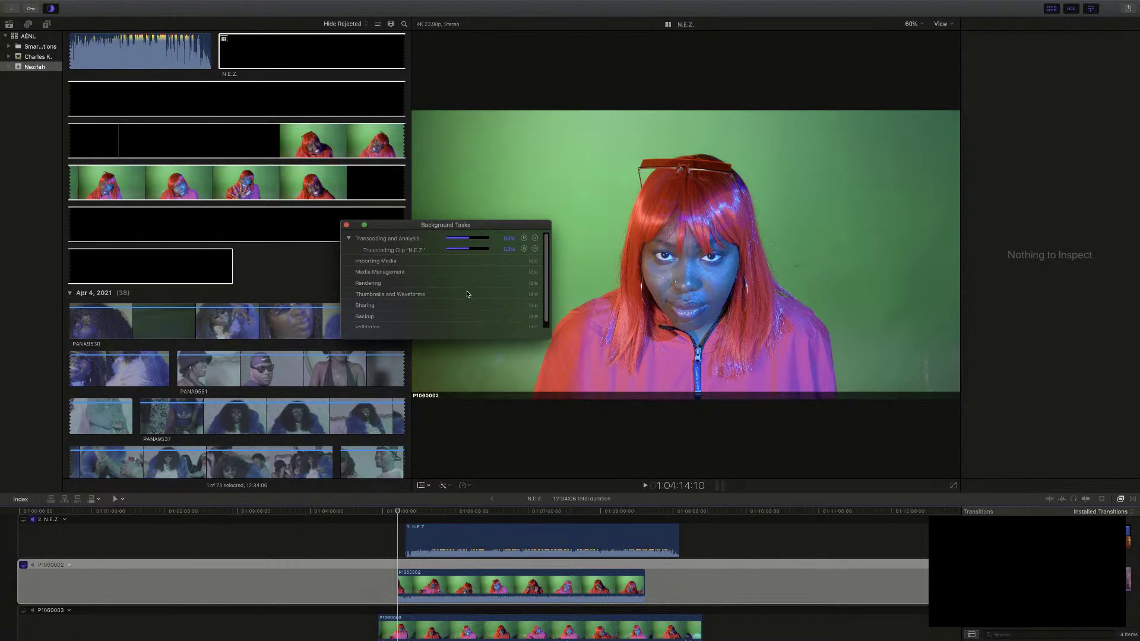
key("ctrl+Left")
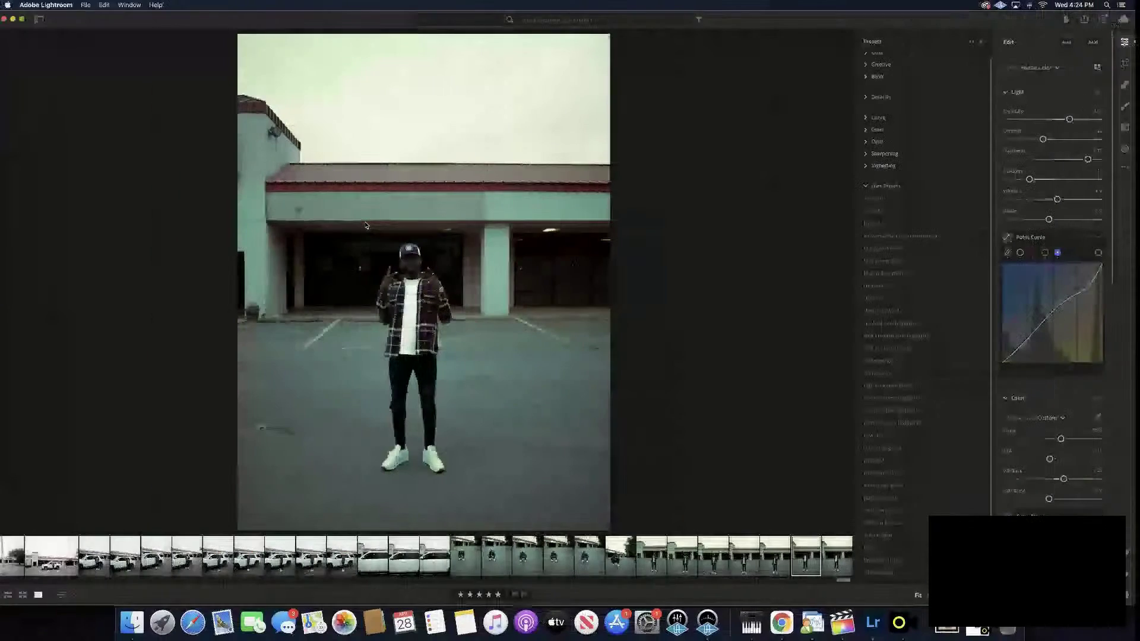
key("ctrl+Right")
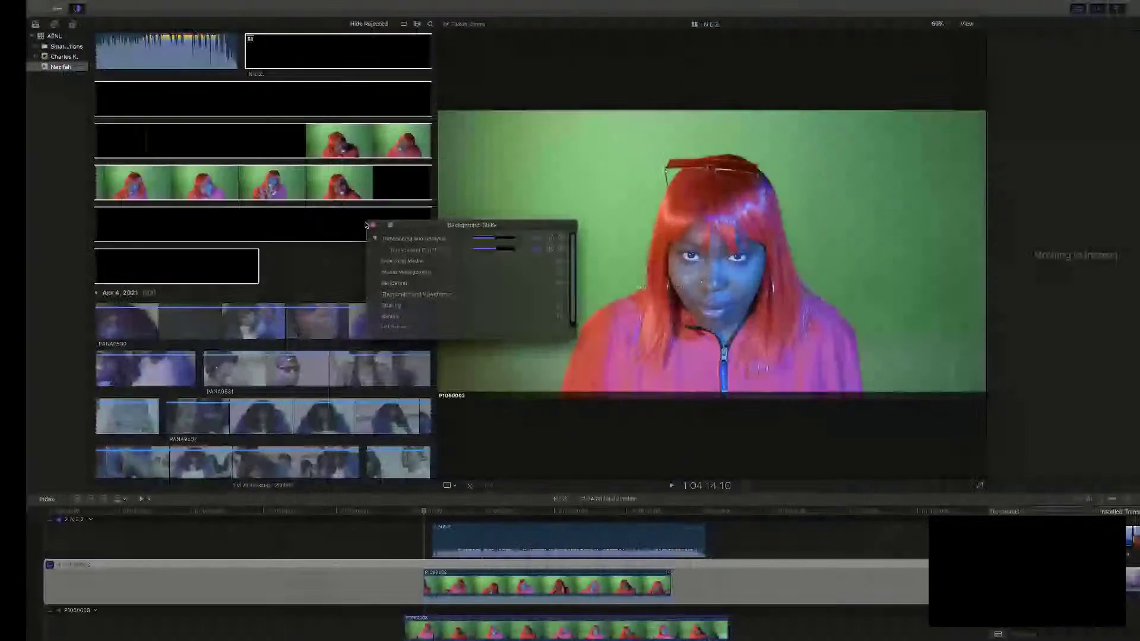
key("ctrl+Right")
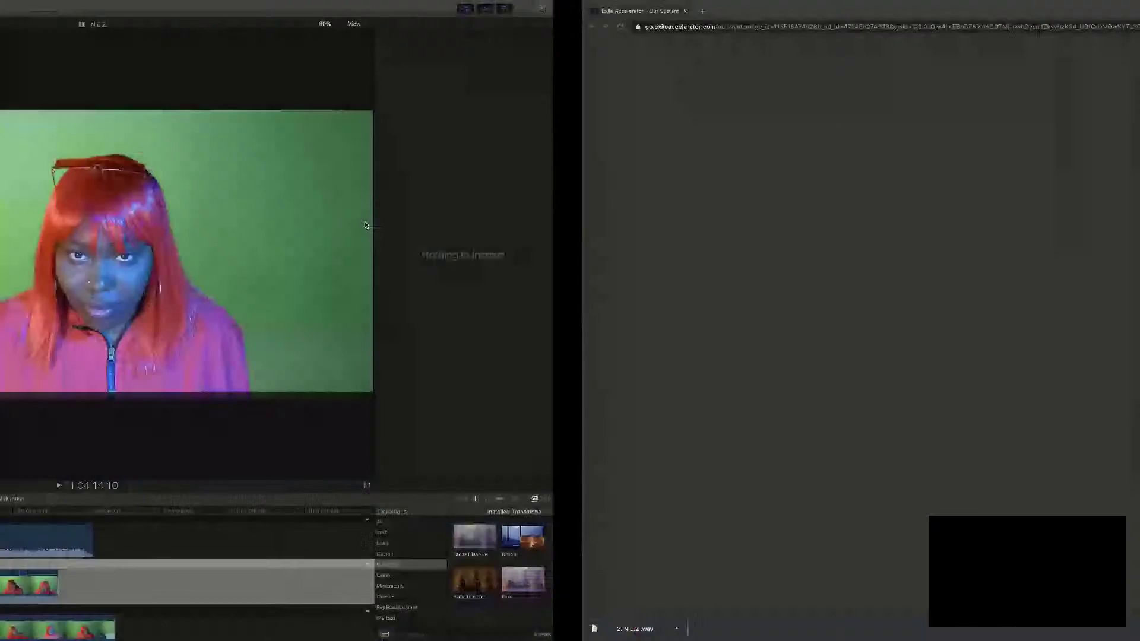